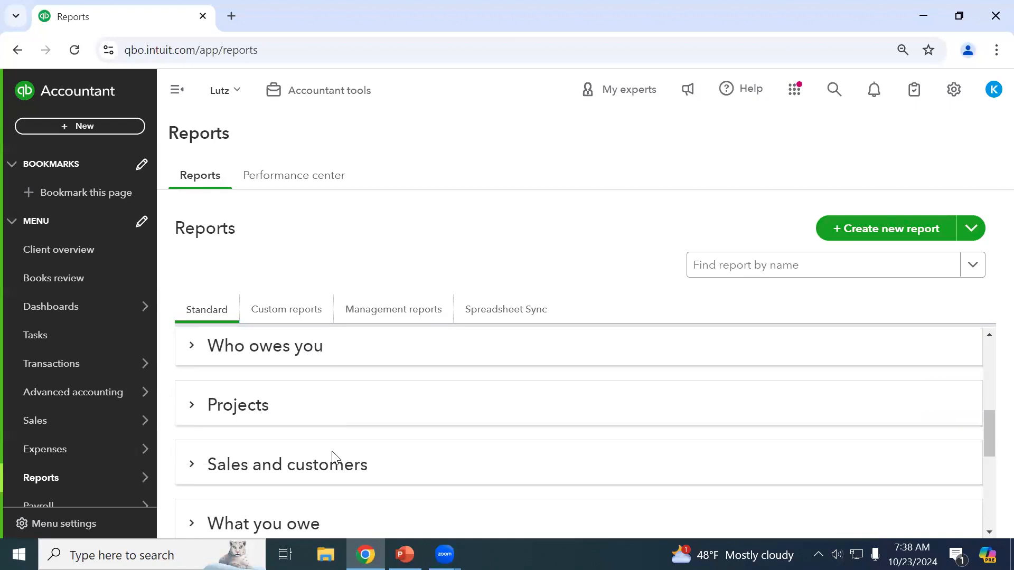
Look through the Who owes you and Sales and customers report groups.
{"action": "scroll", "coordinate": [334, 457], "scroll_direction": "up", "scroll_amount": 1}
{"action": "left_click", "coordinate": [255, 357]}
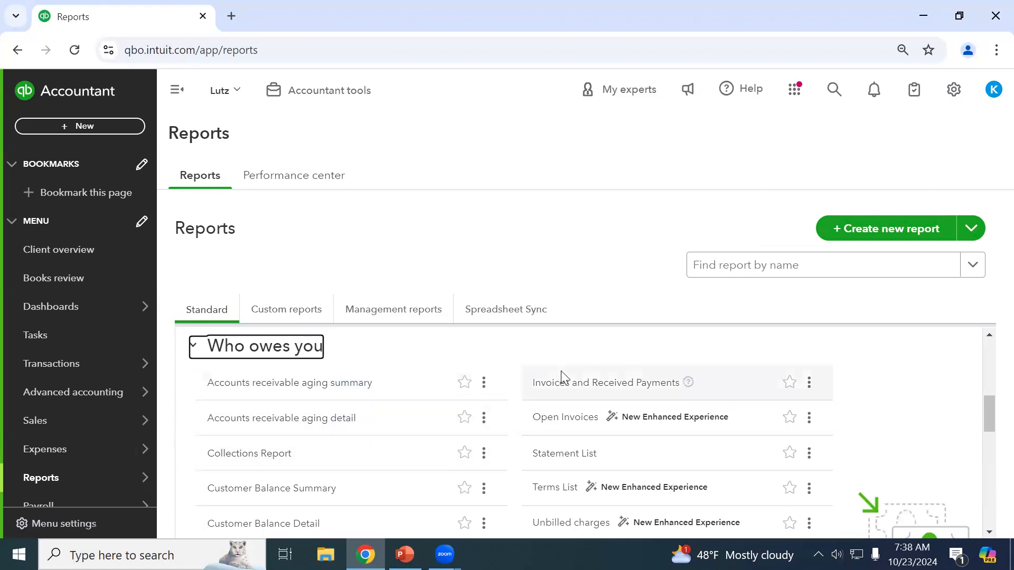
{"action": "scroll", "coordinate": [549, 428], "scroll_direction": "down", "scroll_amount": 1}
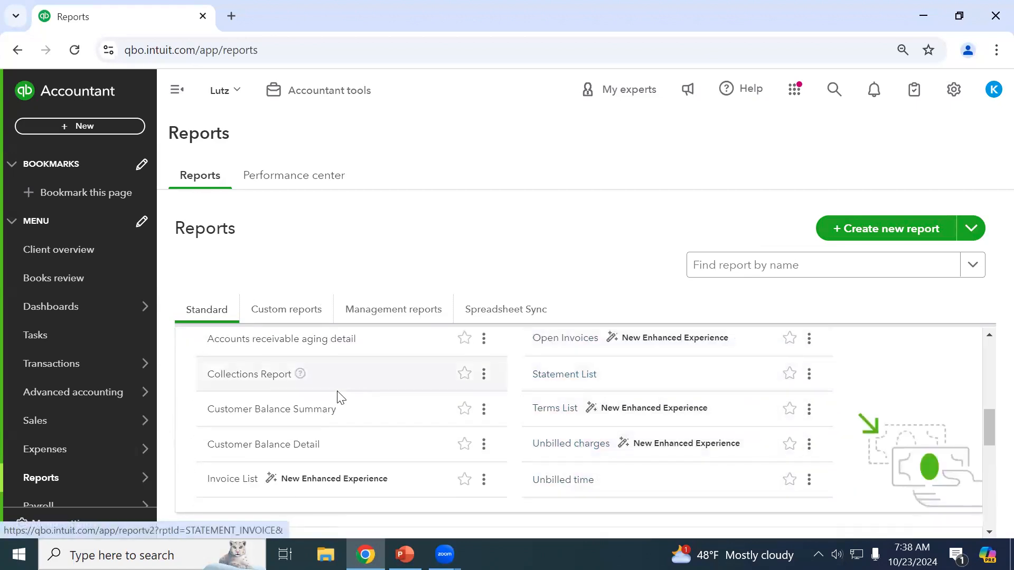
{"action": "scroll", "coordinate": [335, 396], "scroll_direction": "up", "scroll_amount": 1}
{"action": "left_click", "coordinate": [247, 349]}
{"action": "scroll", "coordinate": [270, 416], "scroll_direction": "down", "scroll_amount": 1}
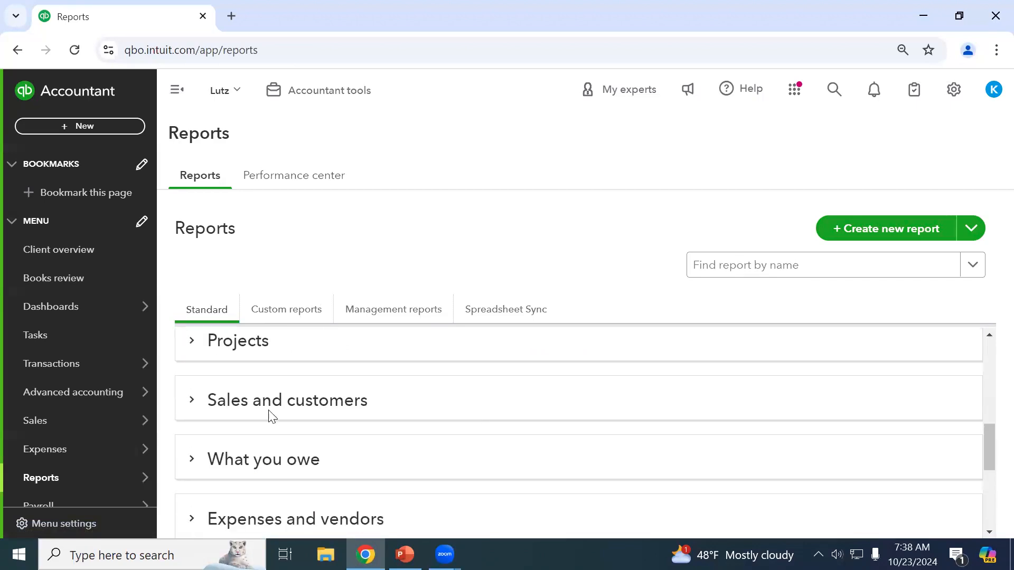
{"action": "left_click", "coordinate": [271, 390]}
{"action": "scroll", "coordinate": [296, 409], "scroll_direction": "down", "scroll_amount": 1}
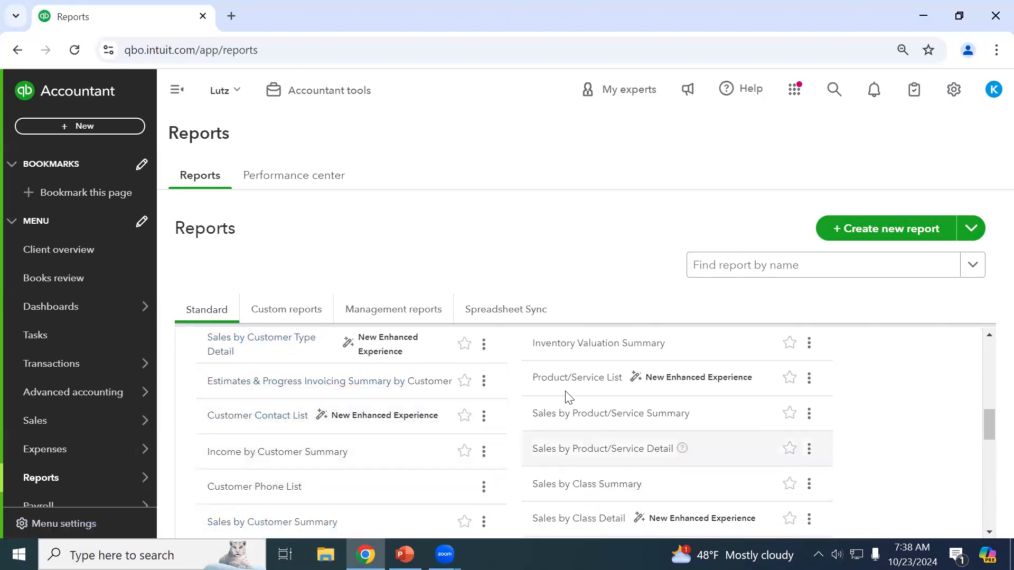
{"action": "scroll", "coordinate": [566, 396], "scroll_direction": "up", "scroll_amount": 1}
{"action": "scroll", "coordinate": [611, 431], "scroll_direction": "down", "scroll_amount": 1}
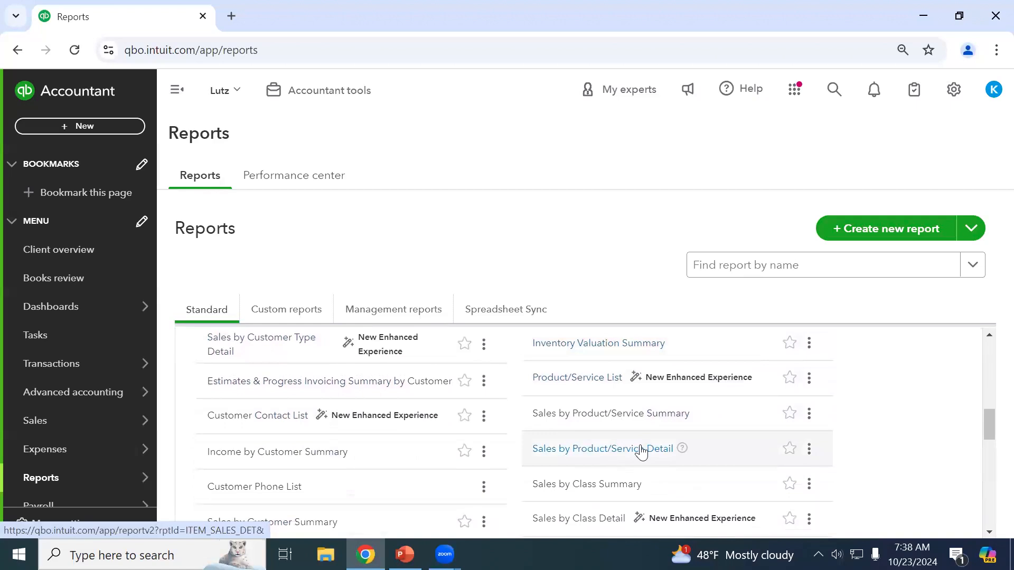
{"action": "scroll", "coordinate": [468, 469], "scroll_direction": "up", "scroll_amount": 2}
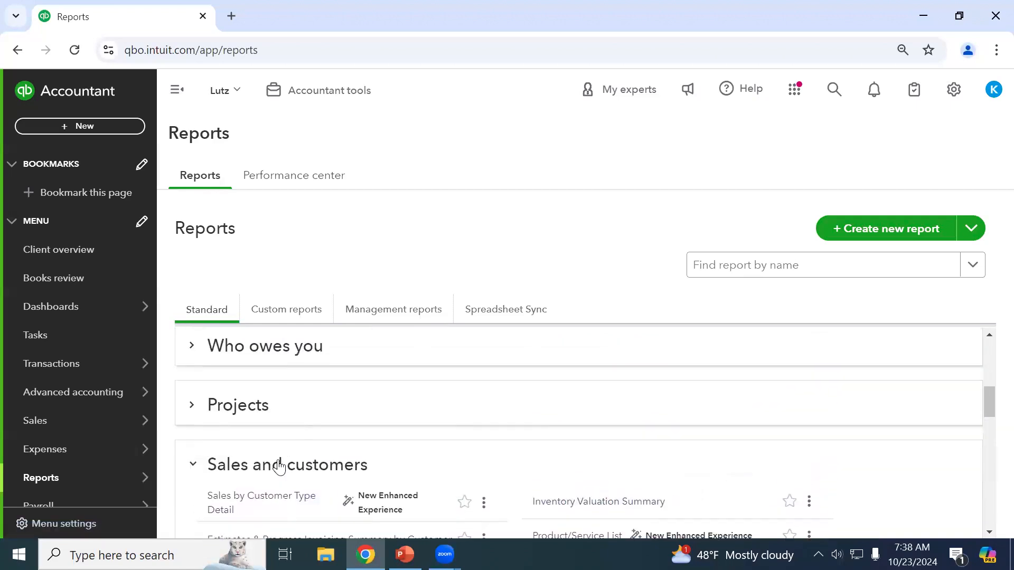
{"action": "left_click", "coordinate": [279, 463]}
{"action": "scroll", "coordinate": [301, 459], "scroll_direction": "down", "scroll_amount": 2}
Look through the Expenses and vendors report group's reports.
{"action": "left_click", "coordinate": [271, 427]}
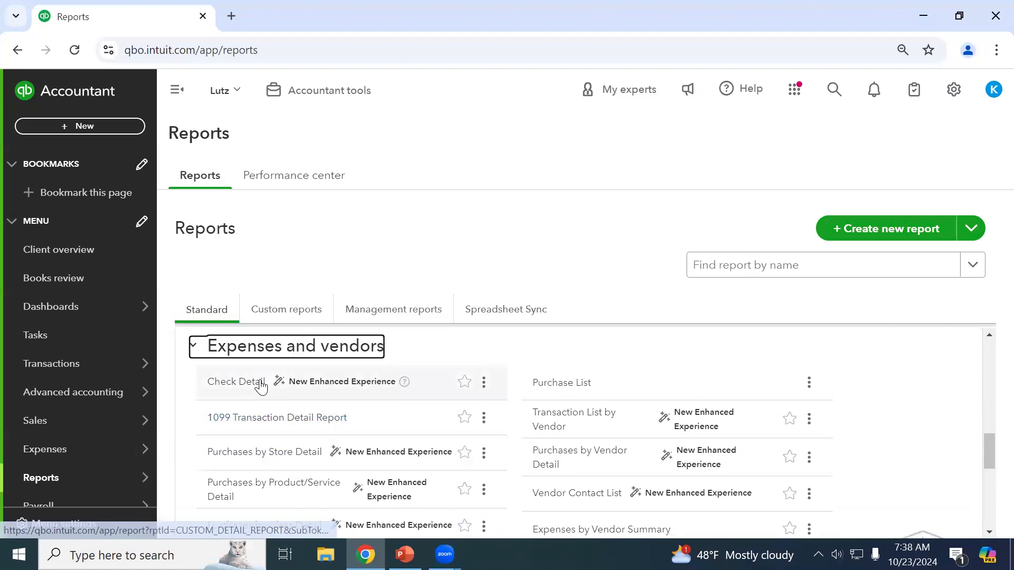
{"action": "scroll", "coordinate": [317, 394], "scroll_direction": "down", "scroll_amount": 1}
{"action": "scroll", "coordinate": [396, 417], "scroll_direction": "down", "scroll_amount": 1}
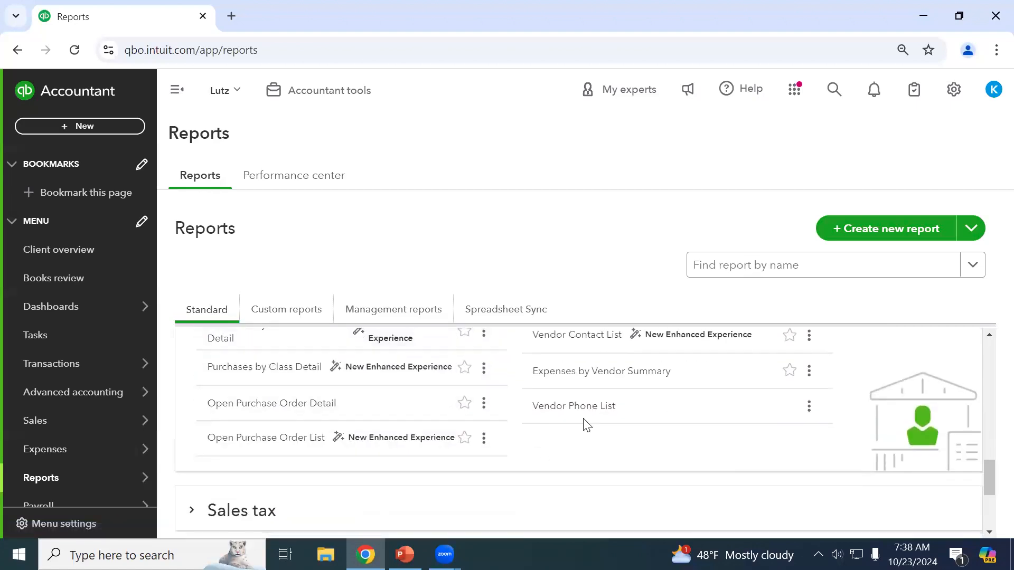
{"action": "scroll", "coordinate": [275, 388], "scroll_direction": "up", "scroll_amount": 2}
{"action": "left_click", "coordinate": [246, 349]}
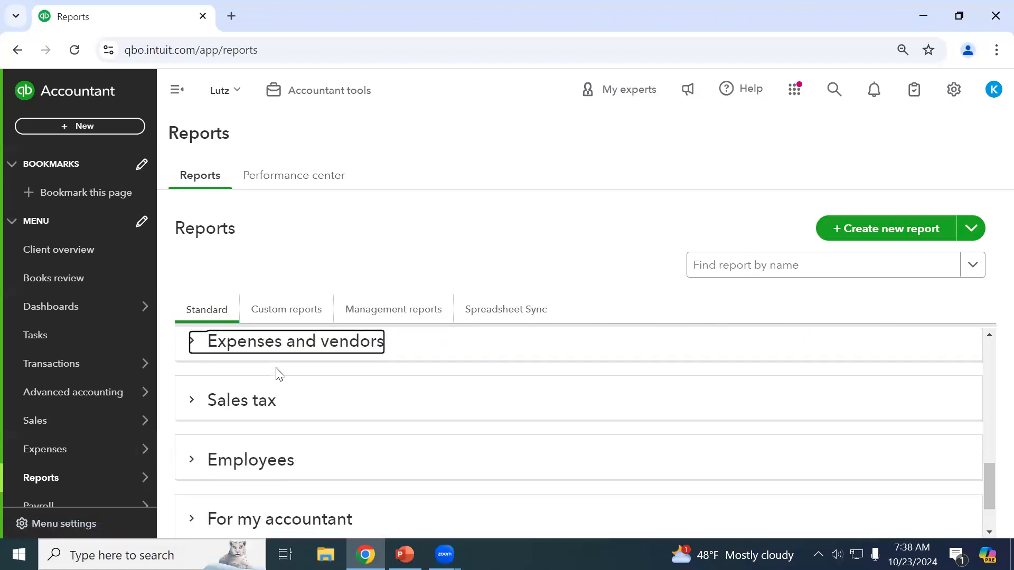
{"action": "scroll", "coordinate": [311, 427], "scroll_direction": "down", "scroll_amount": 1}
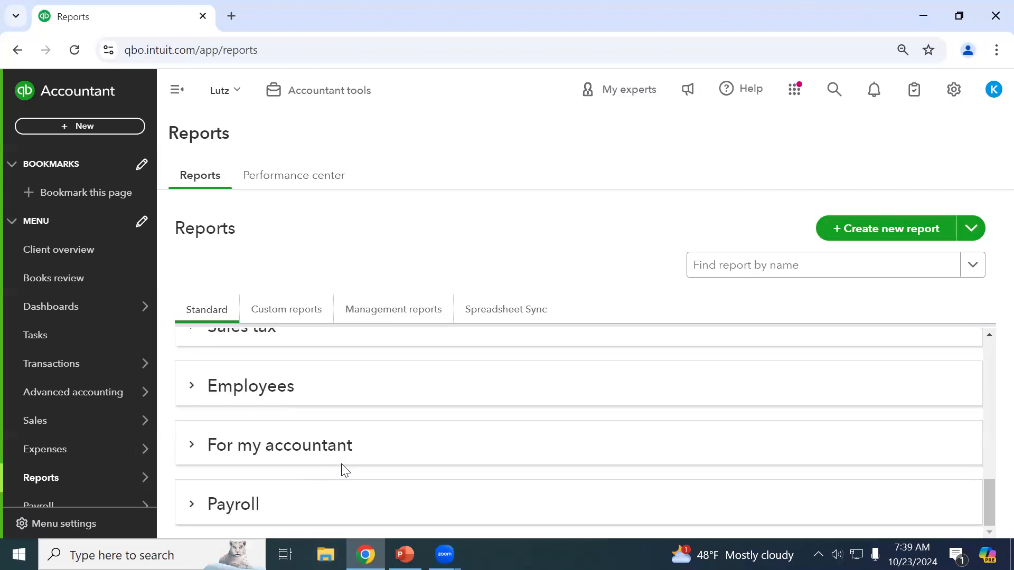
{"action": "scroll", "coordinate": [345, 469], "scroll_direction": "up", "scroll_amount": 5}
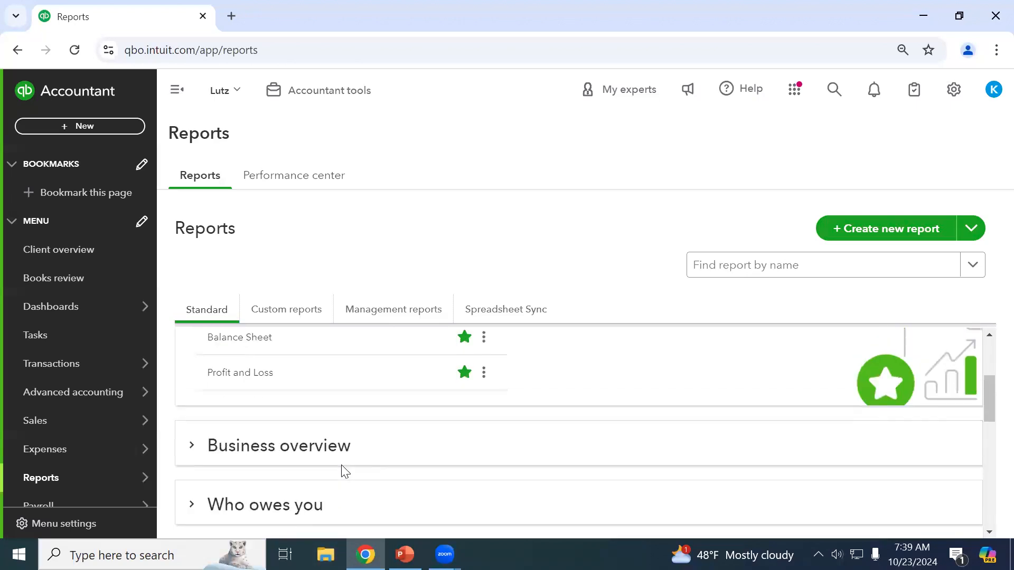
{"action": "scroll", "coordinate": [346, 470], "scroll_direction": "up", "scroll_amount": 1}
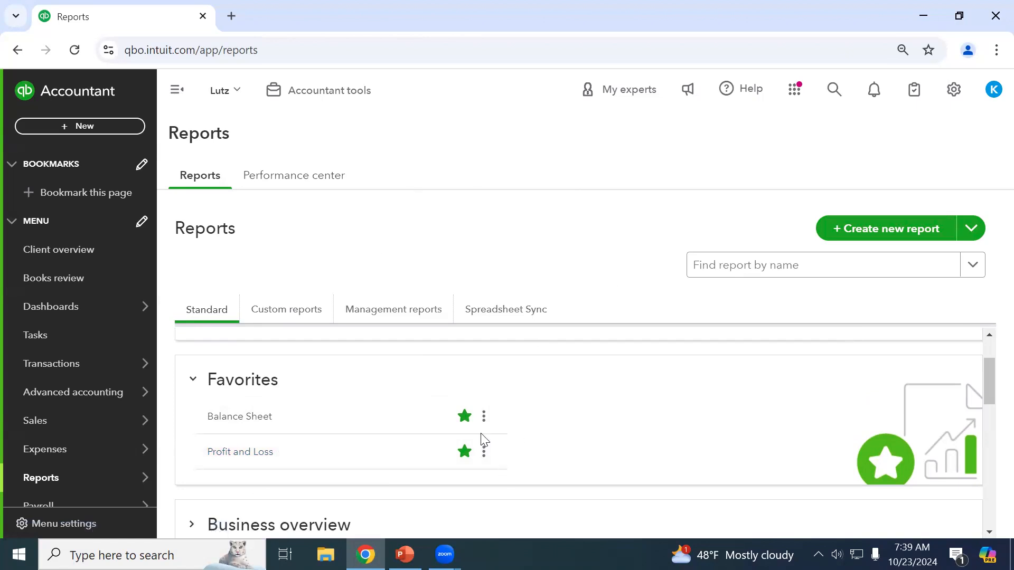
Star Customer Balance Summary under Who owes you so it joins the Favorites.
{"action": "left_click", "coordinate": [465, 416]}
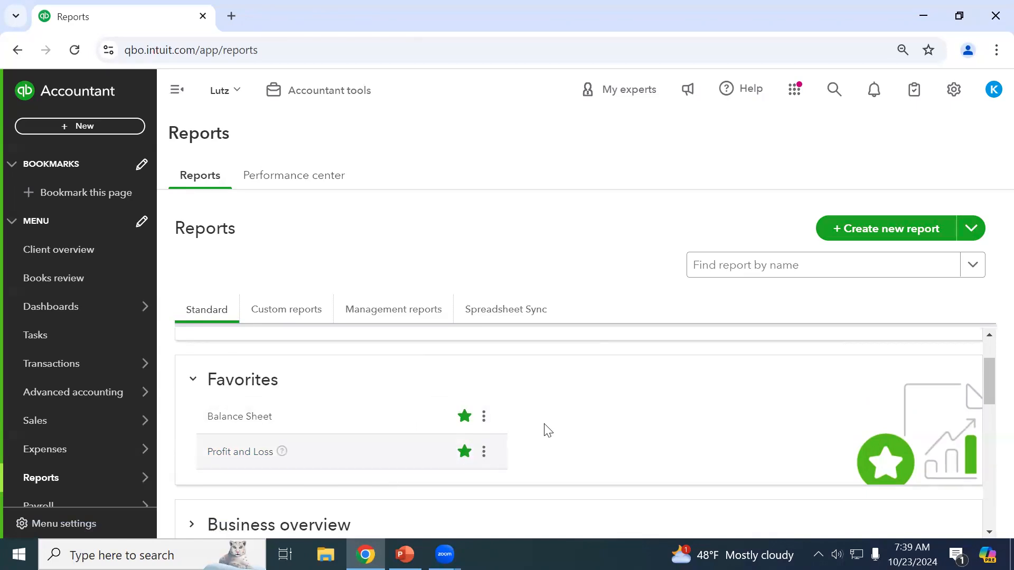
{"action": "scroll", "coordinate": [550, 411], "scroll_direction": "down", "scroll_amount": 1}
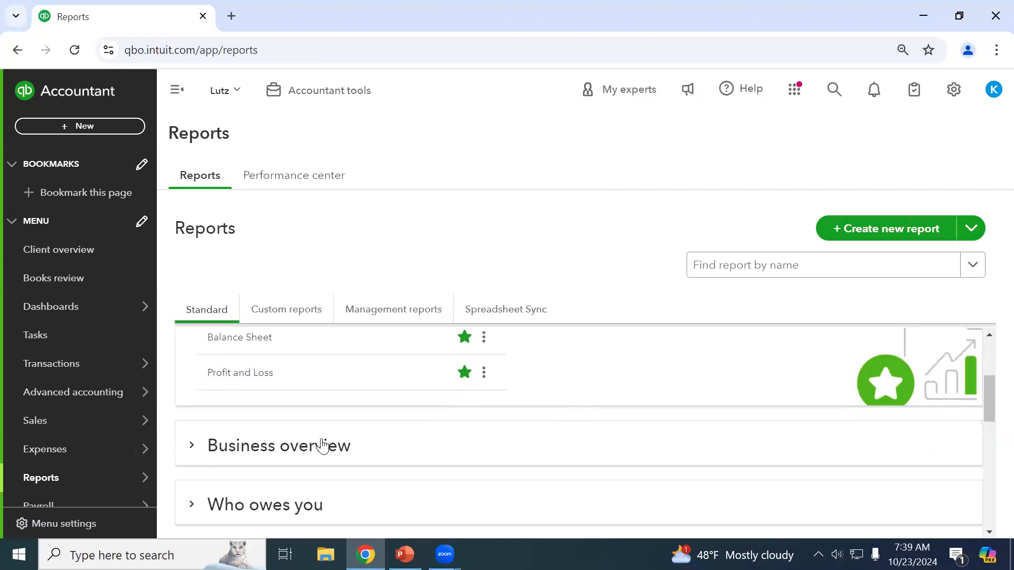
{"action": "scroll", "coordinate": [383, 485], "scroll_direction": "down", "scroll_amount": 2}
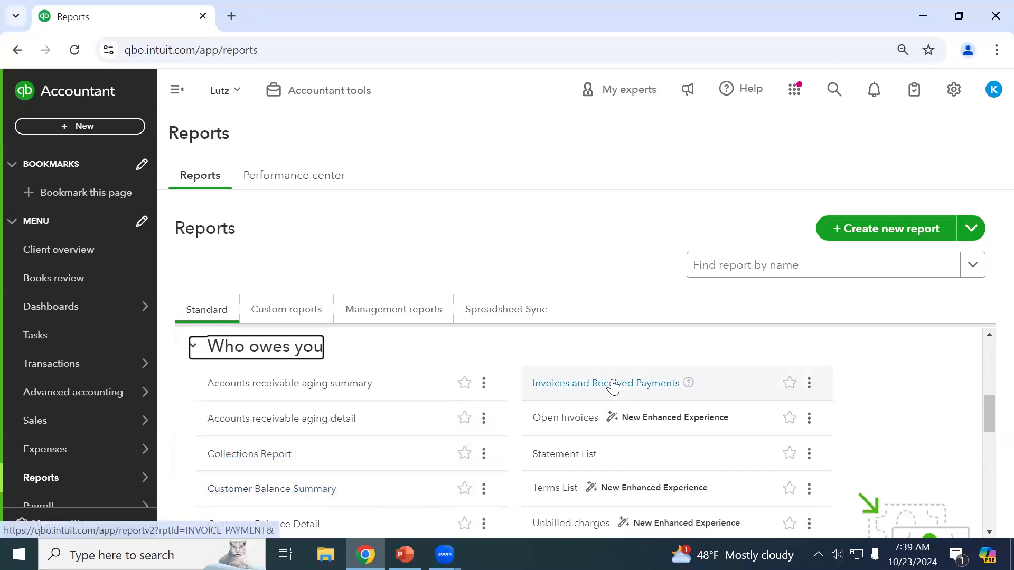
{"action": "left_click", "coordinate": [464, 491]}
{"action": "left_click", "coordinate": [465, 492]}
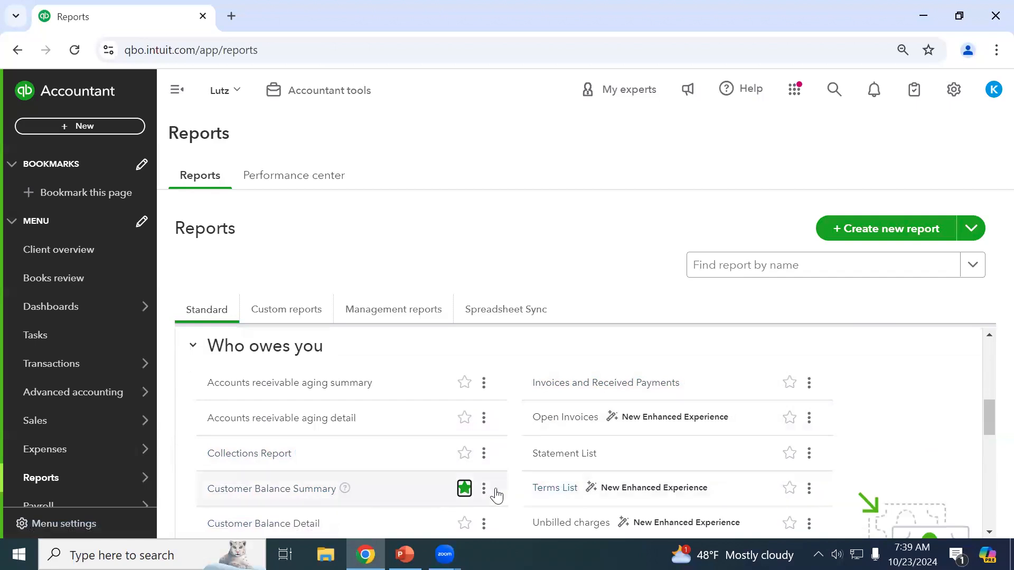
{"action": "scroll", "coordinate": [412, 455], "scroll_direction": "up", "scroll_amount": 2}
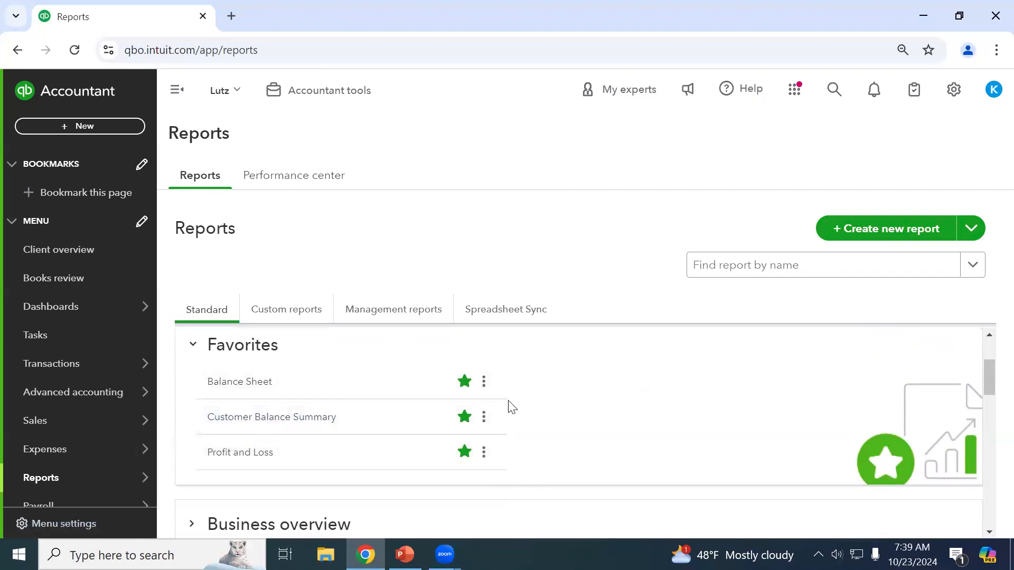
{"action": "scroll", "coordinate": [351, 423], "scroll_direction": "down", "scroll_amount": 6}
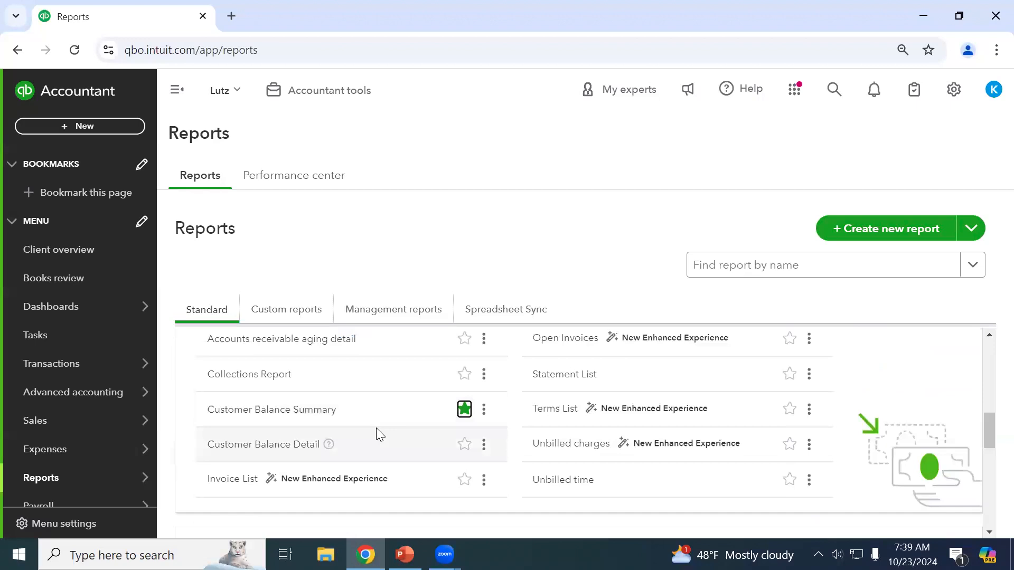
{"action": "scroll", "coordinate": [377, 434], "scroll_direction": "up", "scroll_amount": 6}
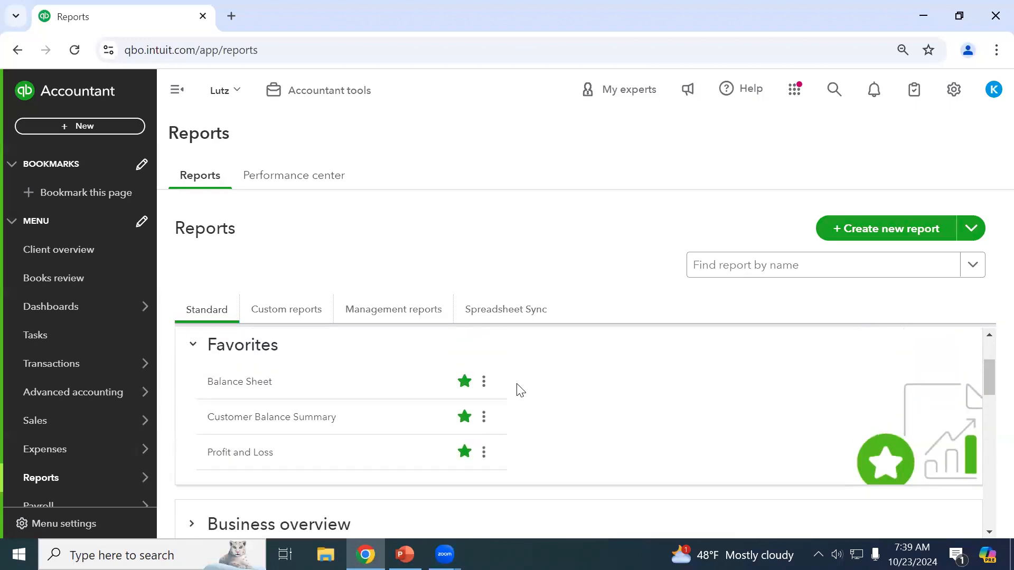
{"action": "scroll", "coordinate": [519, 390], "scroll_direction": "up", "scroll_amount": 2}
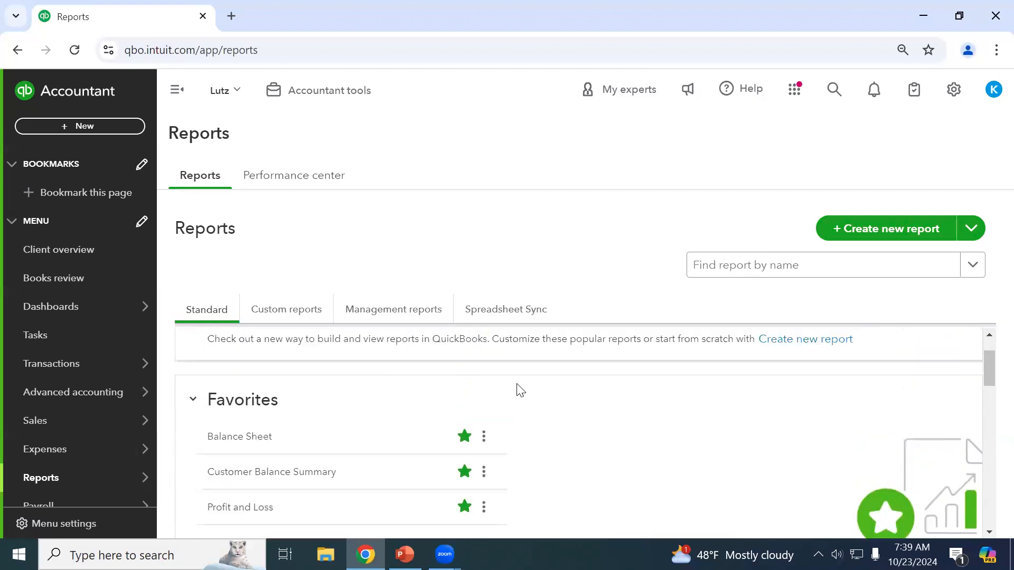
{"action": "scroll", "coordinate": [502, 426], "scroll_direction": "down", "scroll_amount": 3}
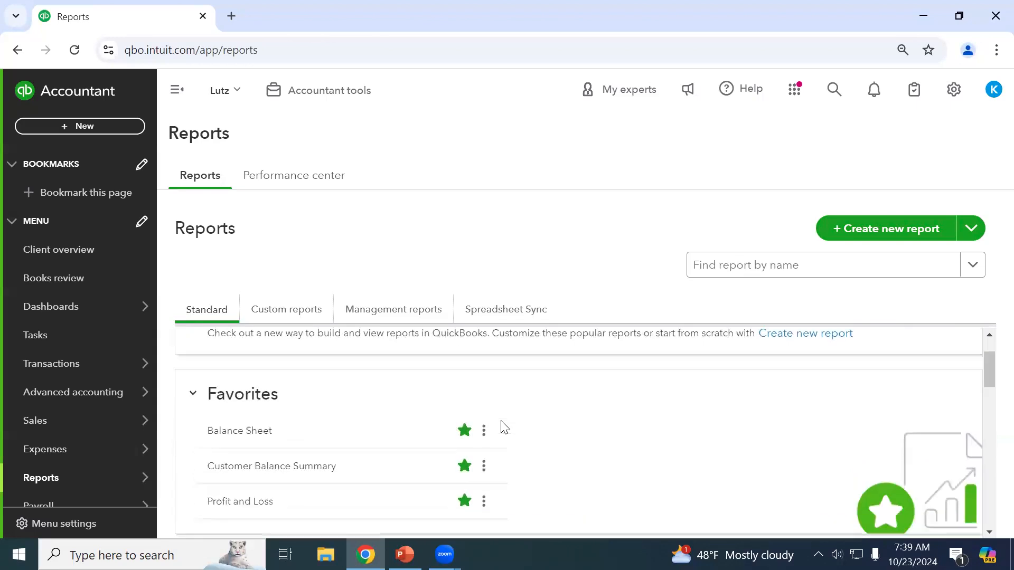
{"action": "scroll", "coordinate": [799, 358], "scroll_direction": "up", "scroll_amount": 3}
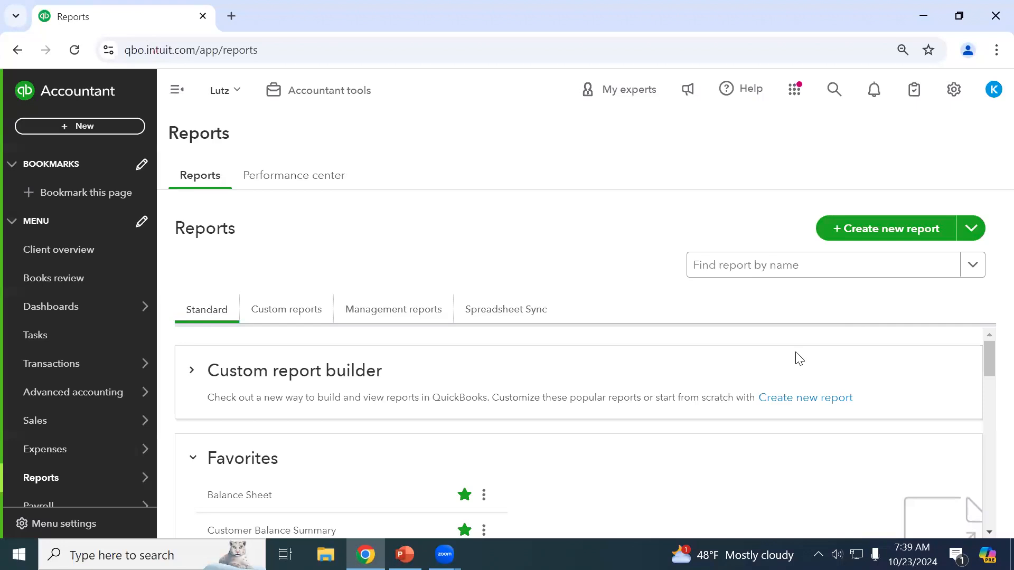
Search report names for 'gener', then open the Balance Sheet from Favorites.
{"action": "left_click", "coordinate": [742, 275]}
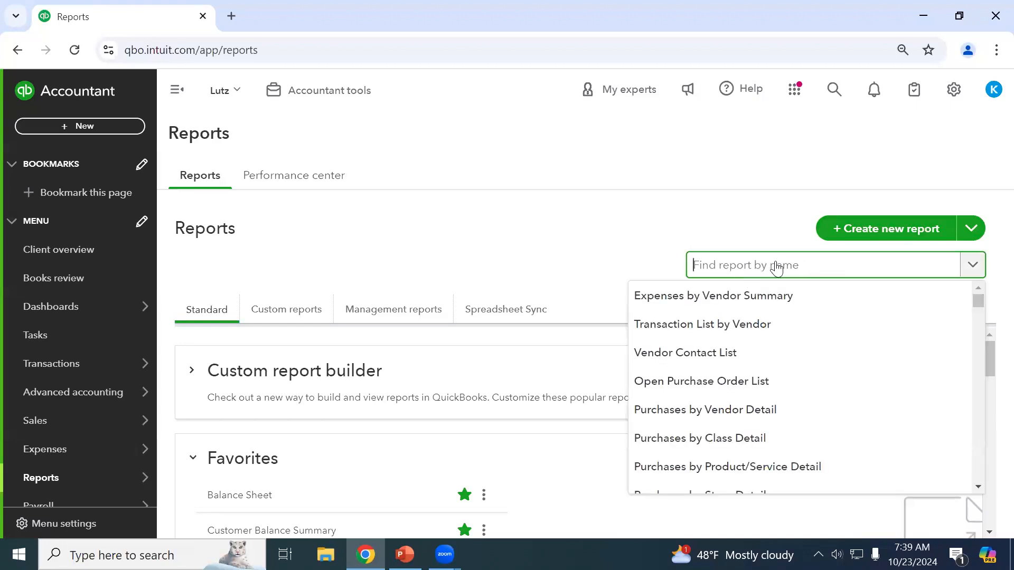
{"action": "type", "text": "gener"}
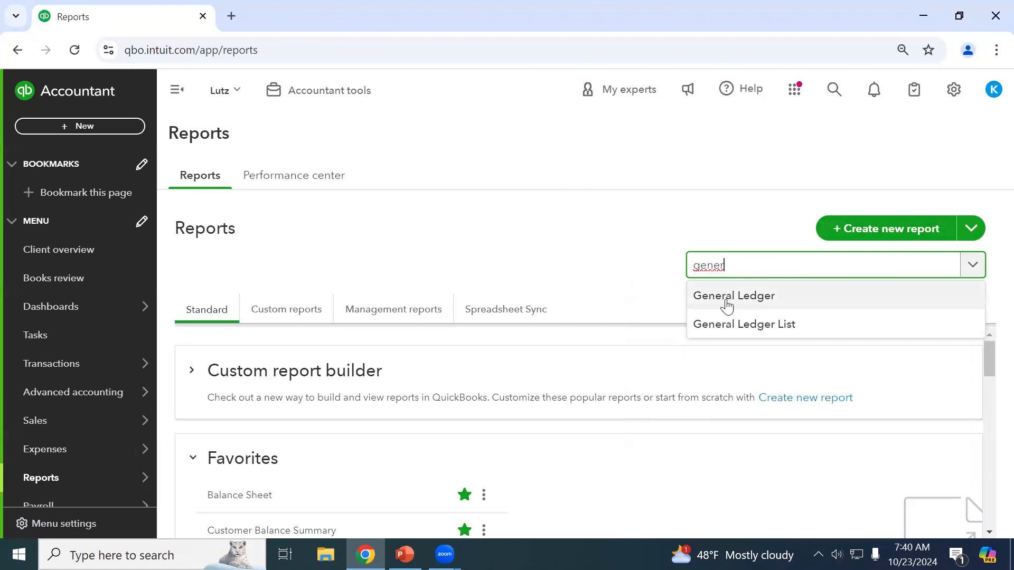
{"action": "left_click", "coordinate": [603, 246]}
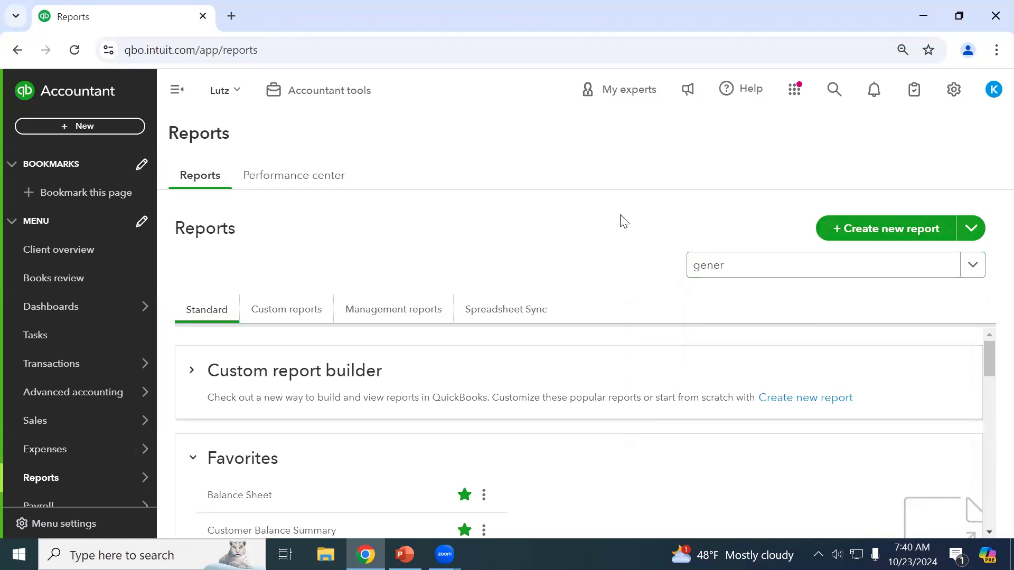
{"action": "scroll", "coordinate": [401, 422], "scroll_direction": "down", "scroll_amount": 1}
{"action": "left_click", "coordinate": [241, 422]}
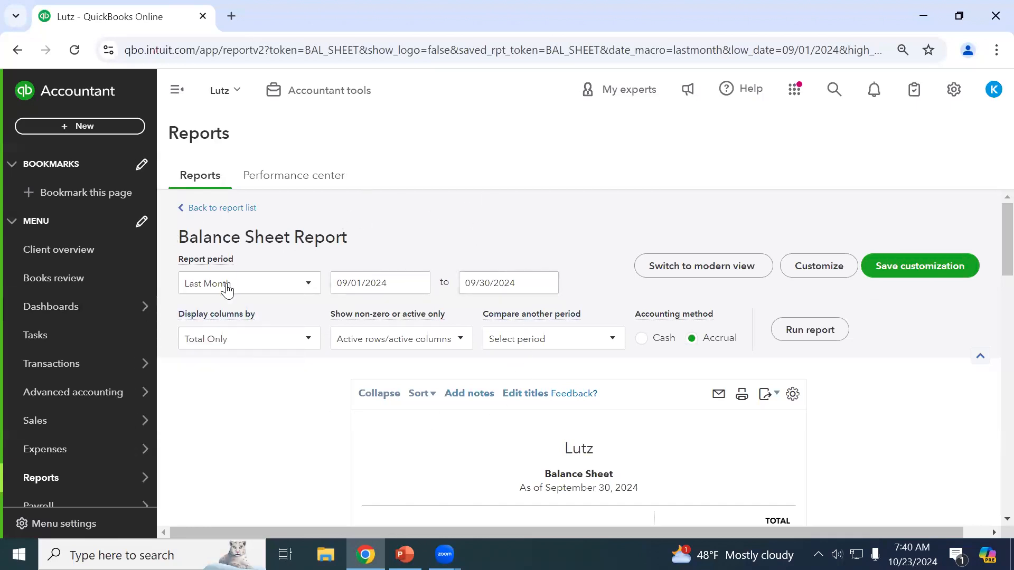
Try This Quarter, then This Year as the Balance Sheet report period.
{"action": "left_click", "coordinate": [280, 289]}
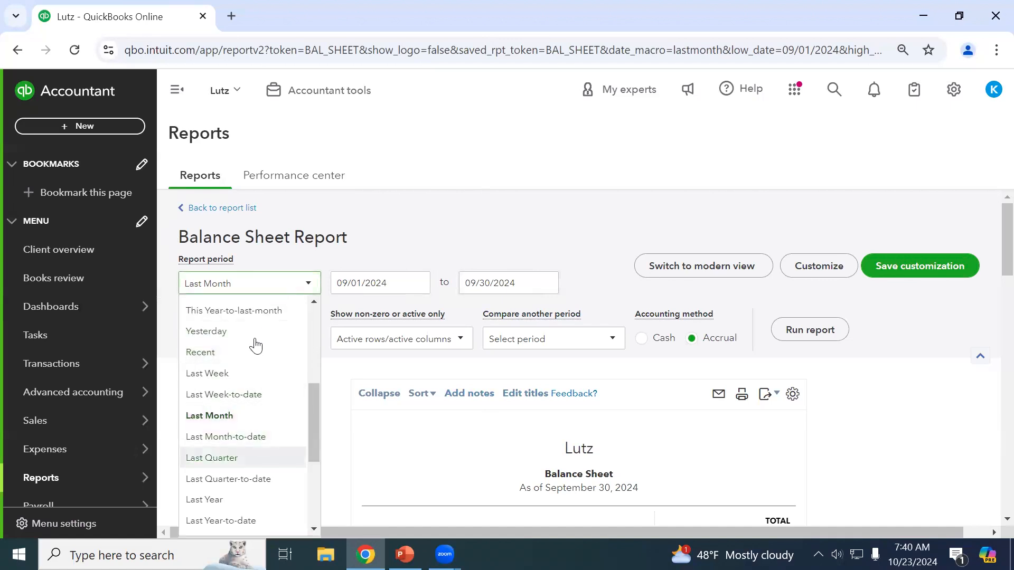
{"action": "scroll", "coordinate": [256, 346], "scroll_direction": "up", "scroll_amount": 5}
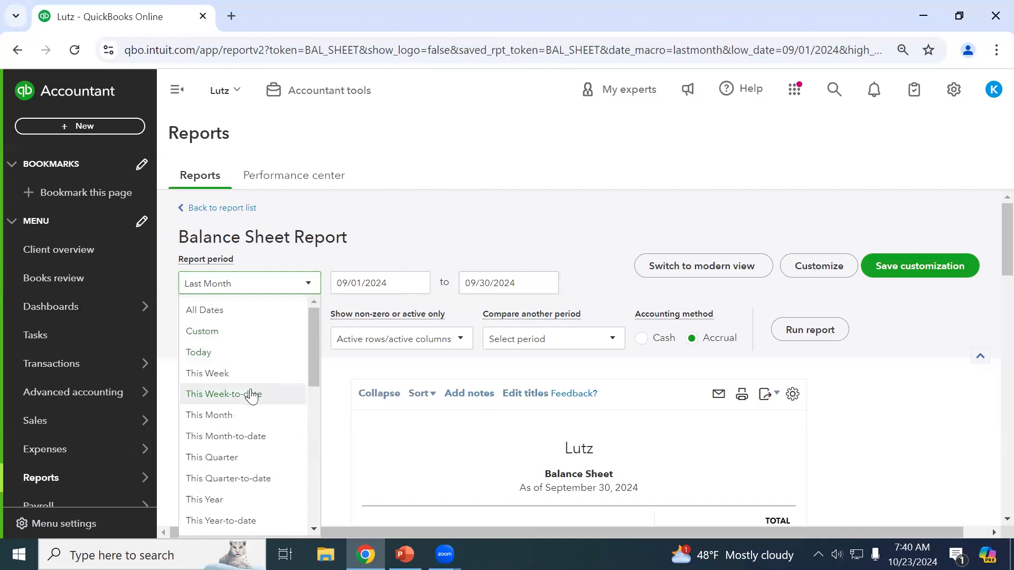
{"action": "scroll", "coordinate": [242, 402], "scroll_direction": "down", "scroll_amount": 2}
{"action": "left_click", "coordinate": [226, 380]}
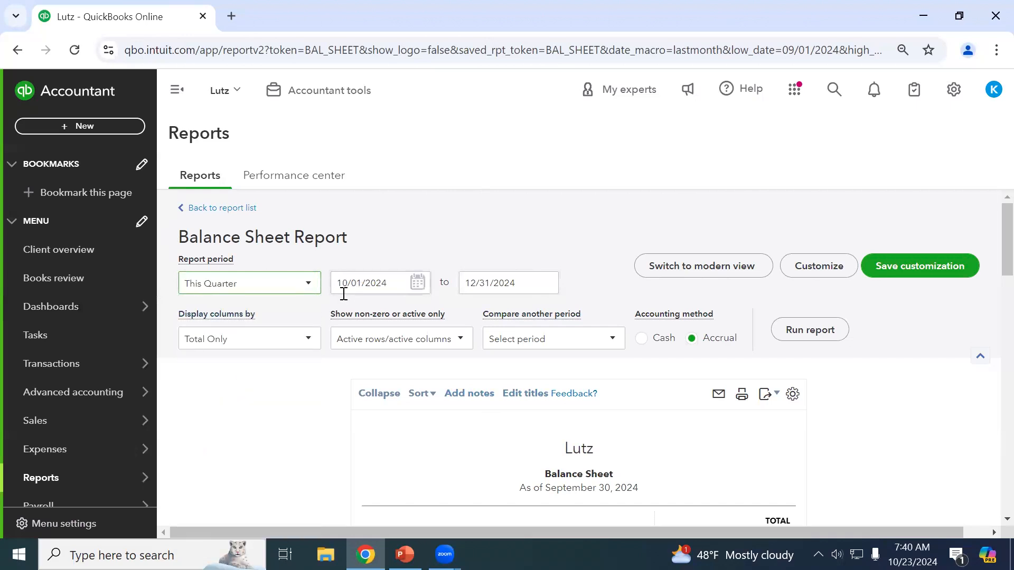
{"action": "left_click", "coordinate": [230, 292]}
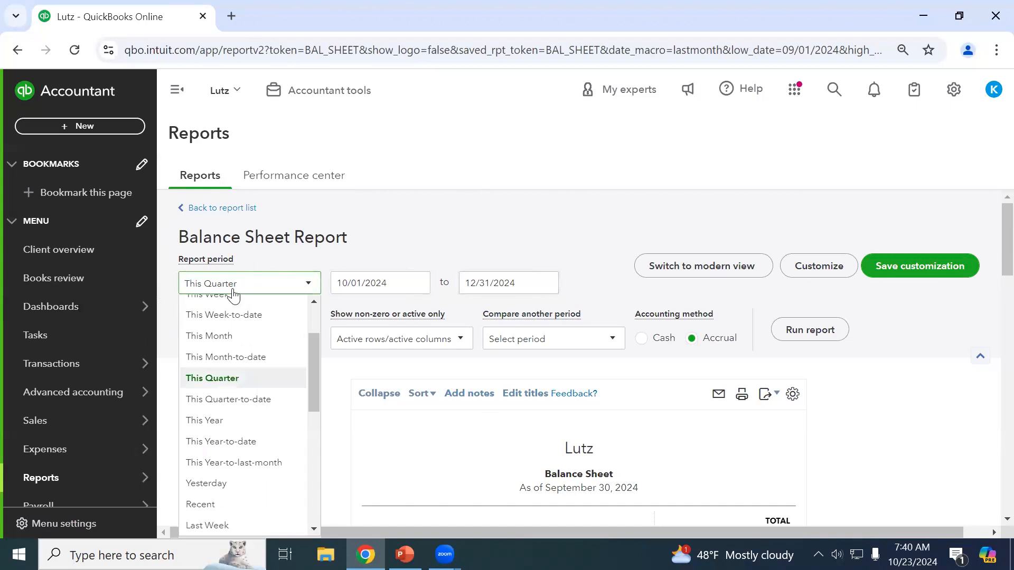
{"action": "left_click", "coordinate": [256, 421]}
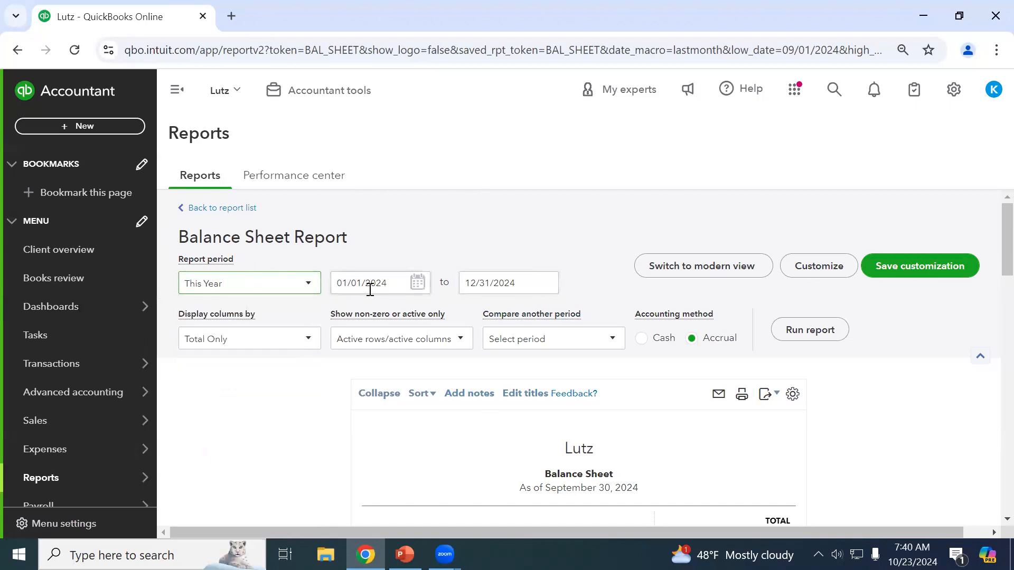
Change the report period to Custom, spanning 01/01/2024 to 12/31/2024.
{"action": "left_click", "coordinate": [195, 289]}
{"action": "scroll", "coordinate": [238, 343], "scroll_direction": "down", "scroll_amount": 3}
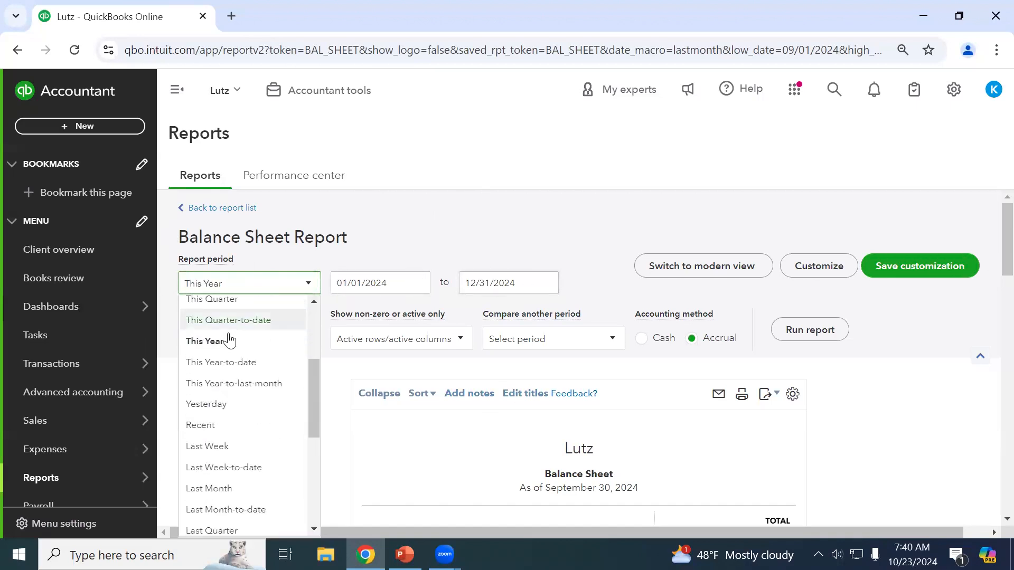
{"action": "scroll", "coordinate": [242, 363], "scroll_direction": "down", "scroll_amount": 1}
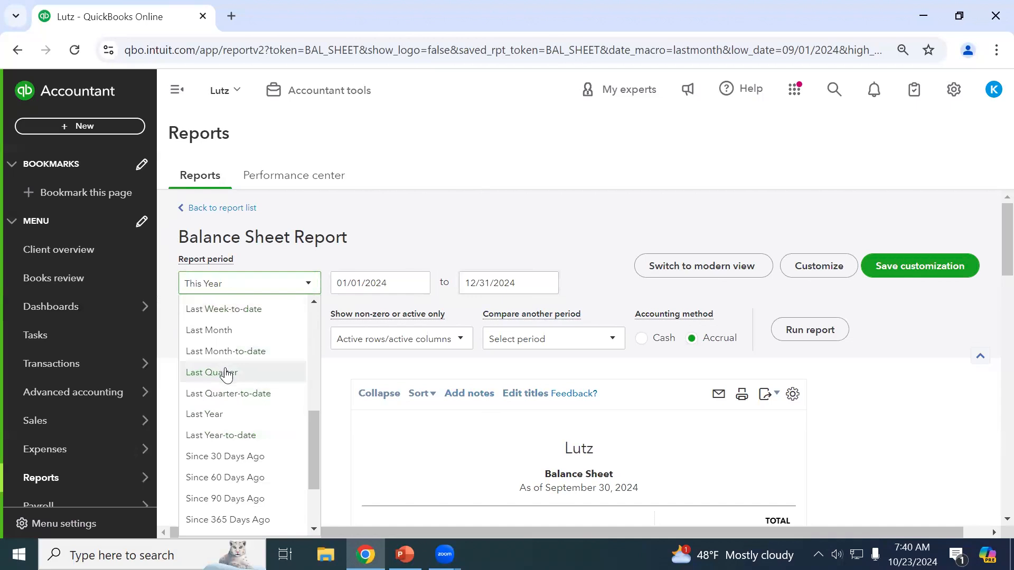
{"action": "scroll", "coordinate": [227, 376], "scroll_direction": "down", "scroll_amount": 2}
{"action": "scroll", "coordinate": [248, 423], "scroll_direction": "down", "scroll_amount": 1}
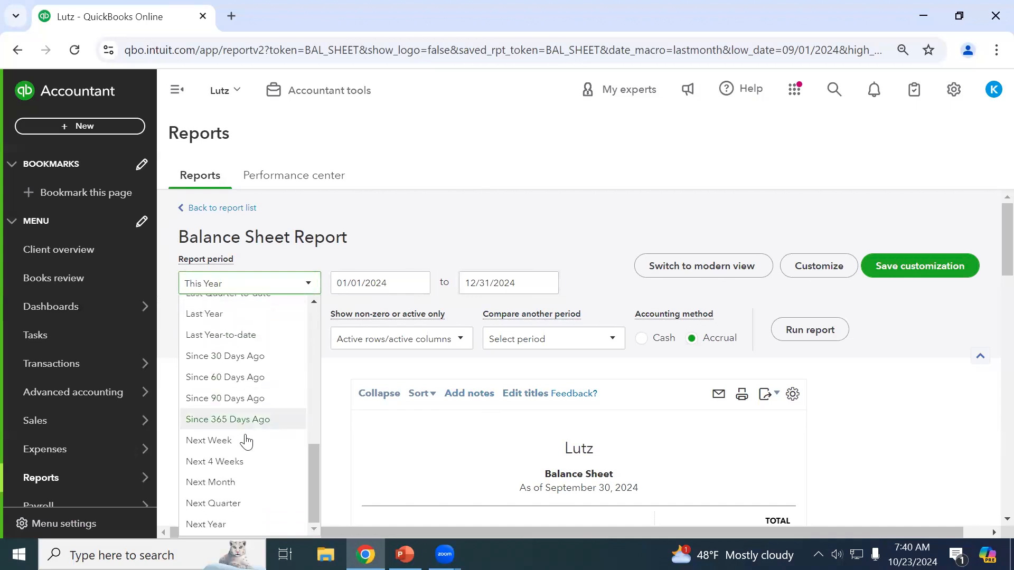
{"action": "scroll", "coordinate": [239, 464], "scroll_direction": "up", "scroll_amount": 10}
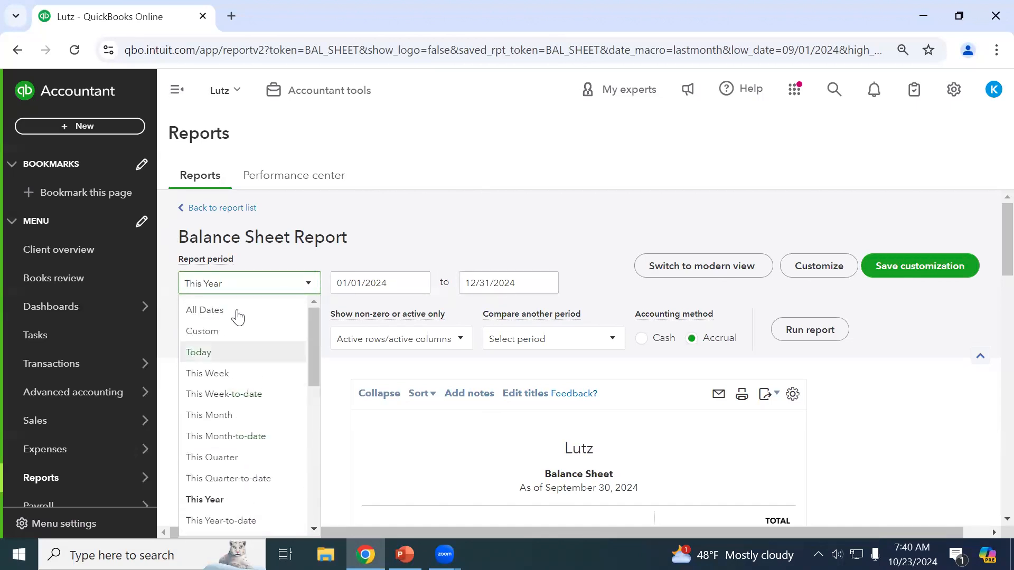
{"action": "left_click", "coordinate": [230, 330]}
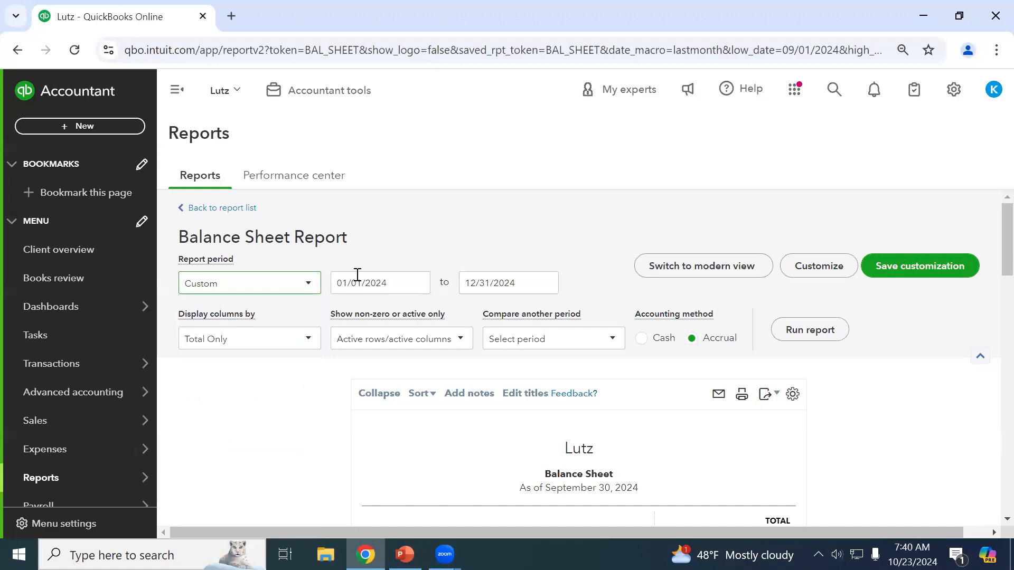
Set the custom dates to 06/01/2024–09/30/2024, picking June 1 from the calendar.
{"action": "key", "text": "Tab"}
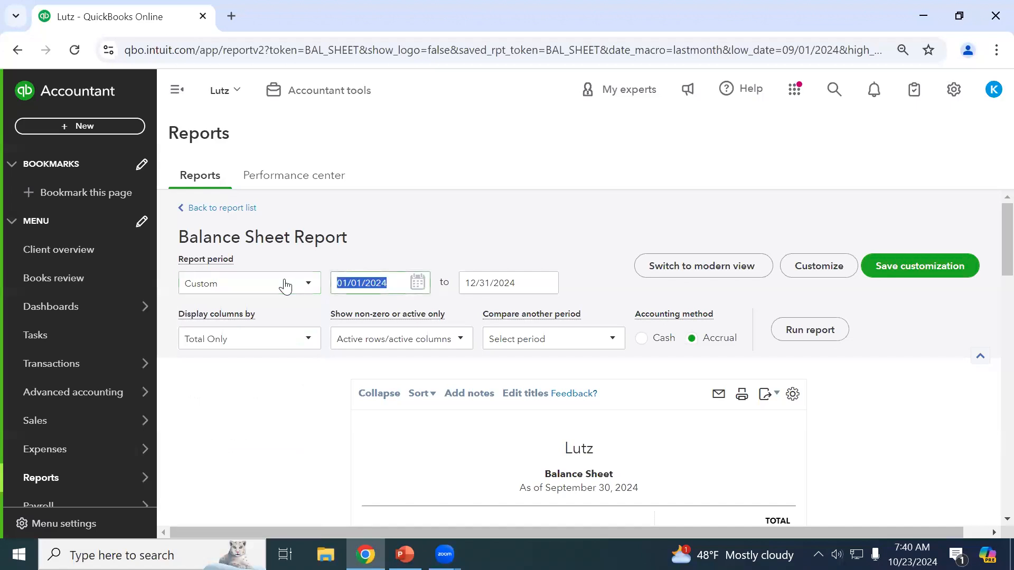
{"action": "type", "text": "0"}
{"action": "type", "text": "7/01/2"}
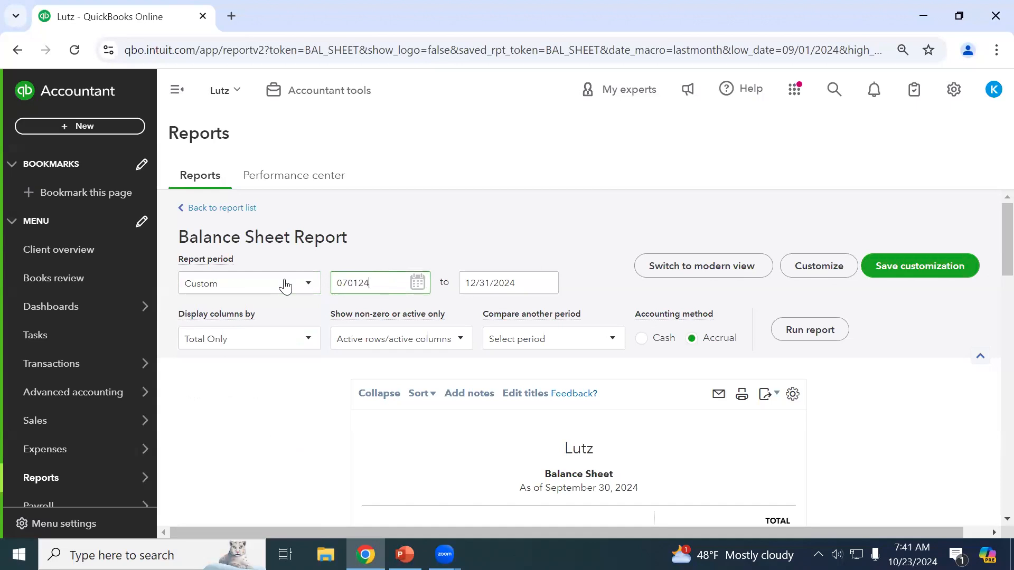
{"action": "key", "text": "Tab"}
{"action": "type", "text": "09/30/2024"}
{"action": "key", "text": "Tab"}
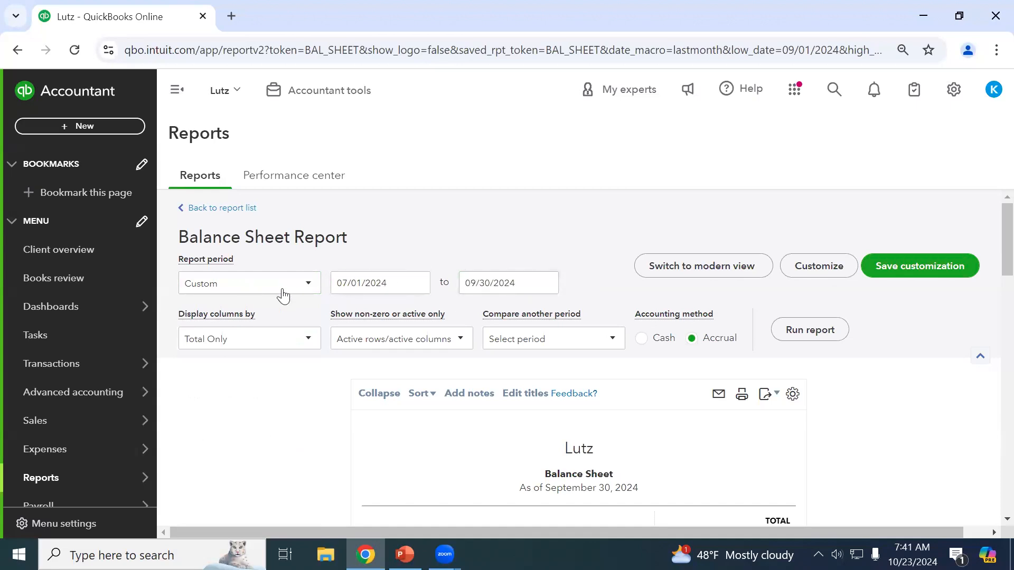
{"action": "left_click", "coordinate": [417, 283]}
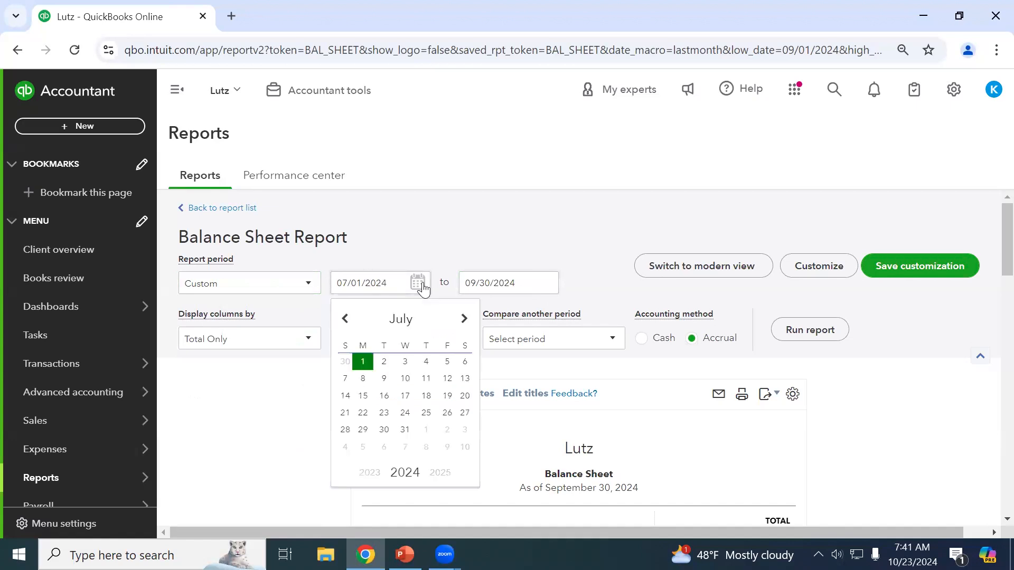
{"action": "double_click", "coordinate": [345, 319]}
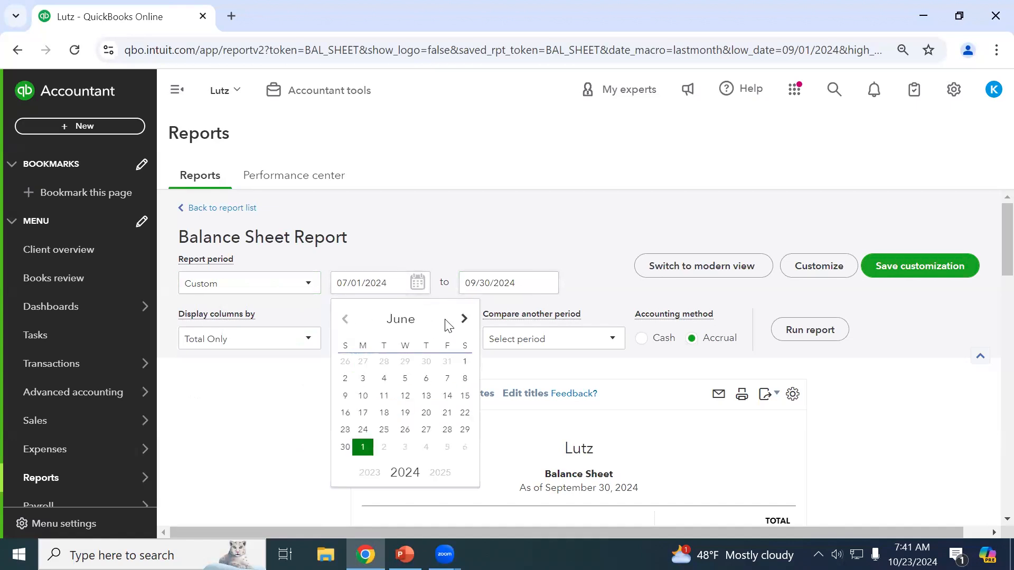
{"action": "left_click", "coordinate": [462, 321]}
{"action": "left_click", "coordinate": [423, 252]}
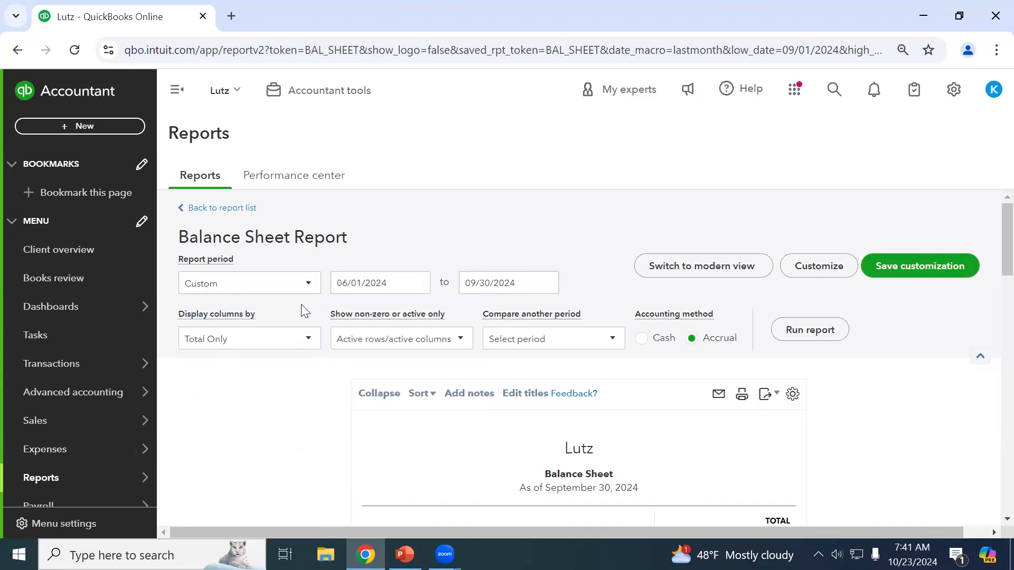
Change the Balance Sheet's Display columns by setting to Months.
{"action": "left_click", "coordinate": [266, 351]}
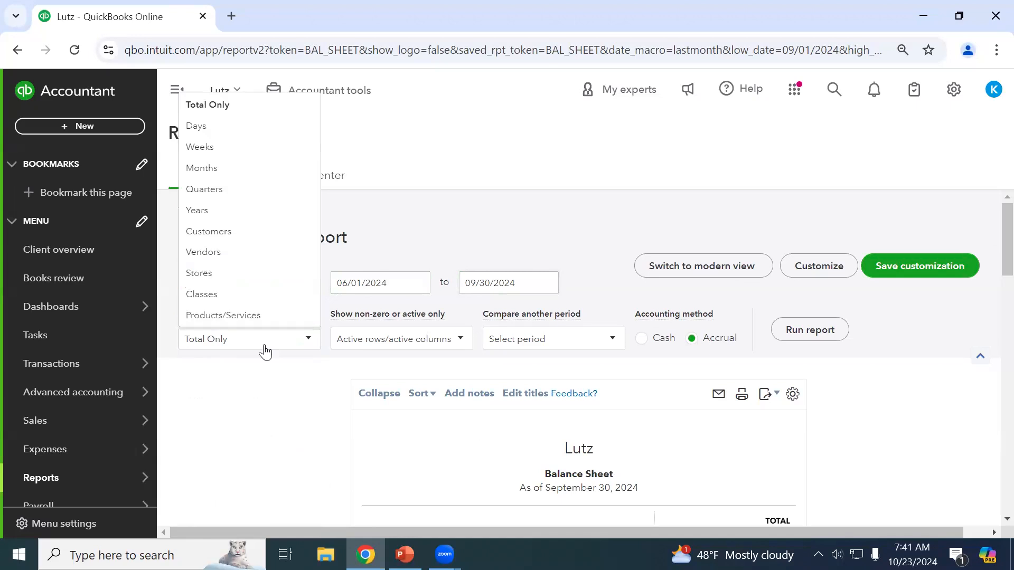
{"action": "left_click", "coordinate": [266, 437]}
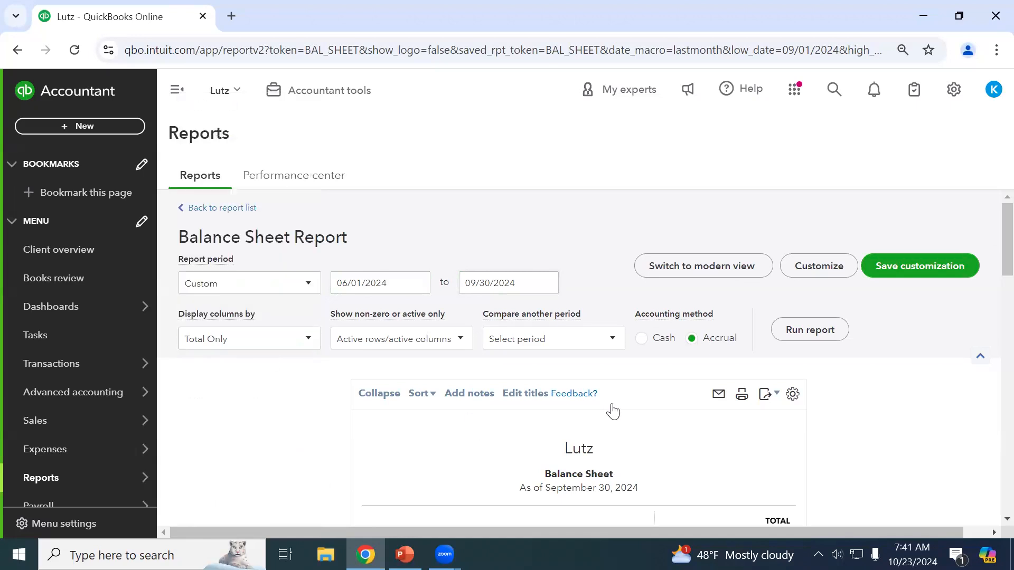
{"action": "scroll", "coordinate": [628, 446], "scroll_direction": "down", "scroll_amount": 3}
{"action": "scroll", "coordinate": [627, 446], "scroll_direction": "up", "scroll_amount": 3}
{"action": "scroll", "coordinate": [748, 371], "scroll_direction": "down", "scroll_amount": 3}
{"action": "scroll", "coordinate": [739, 494], "scroll_direction": "up", "scroll_amount": 3}
{"action": "left_click", "coordinate": [208, 345]}
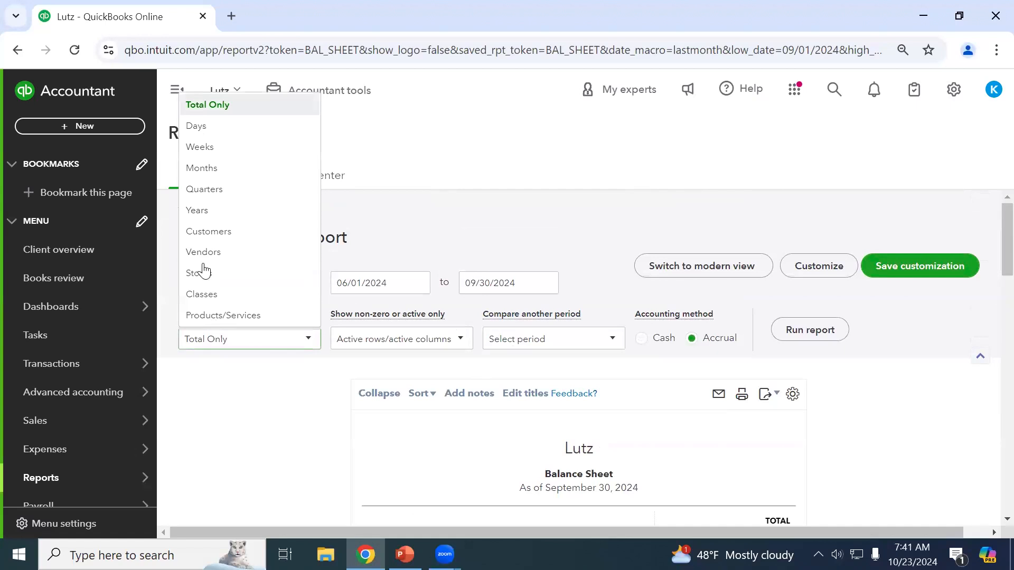
{"action": "left_click", "coordinate": [207, 166]}
{"action": "scroll", "coordinate": [270, 340], "scroll_direction": "down", "scroll_amount": 2}
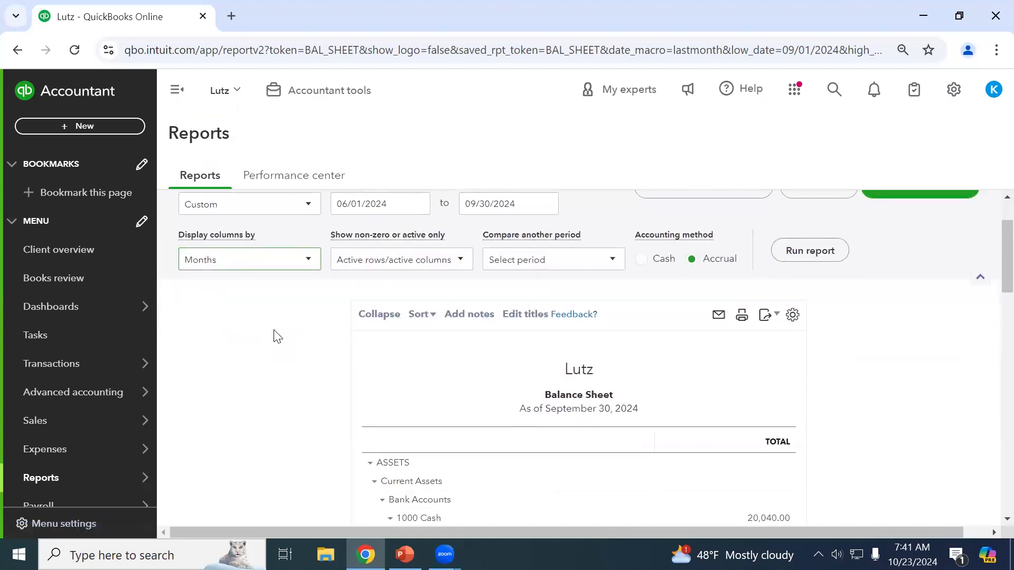
{"action": "scroll", "coordinate": [233, 300], "scroll_direction": "up", "scroll_amount": 2}
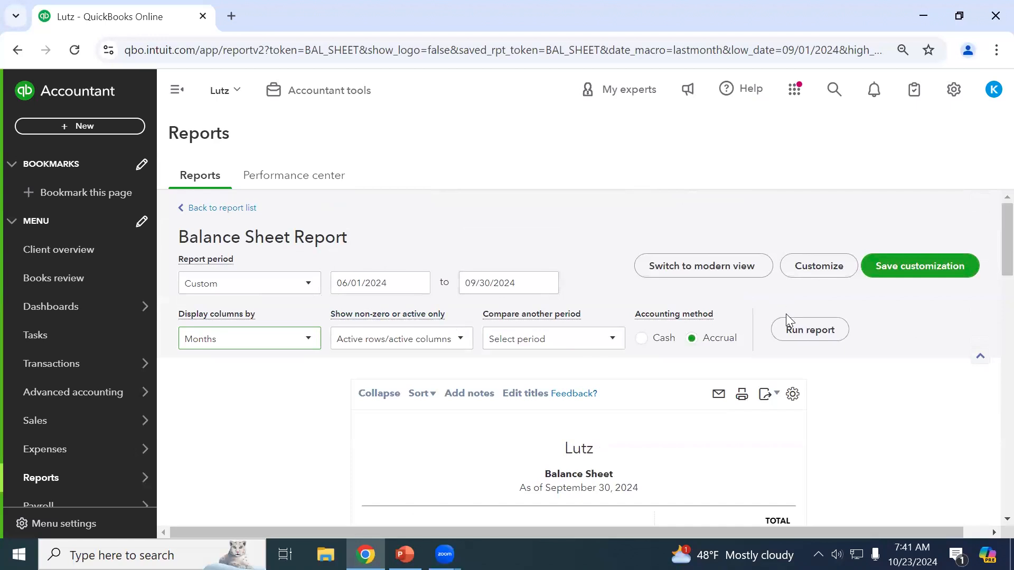
{"action": "left_click", "coordinate": [797, 333]}
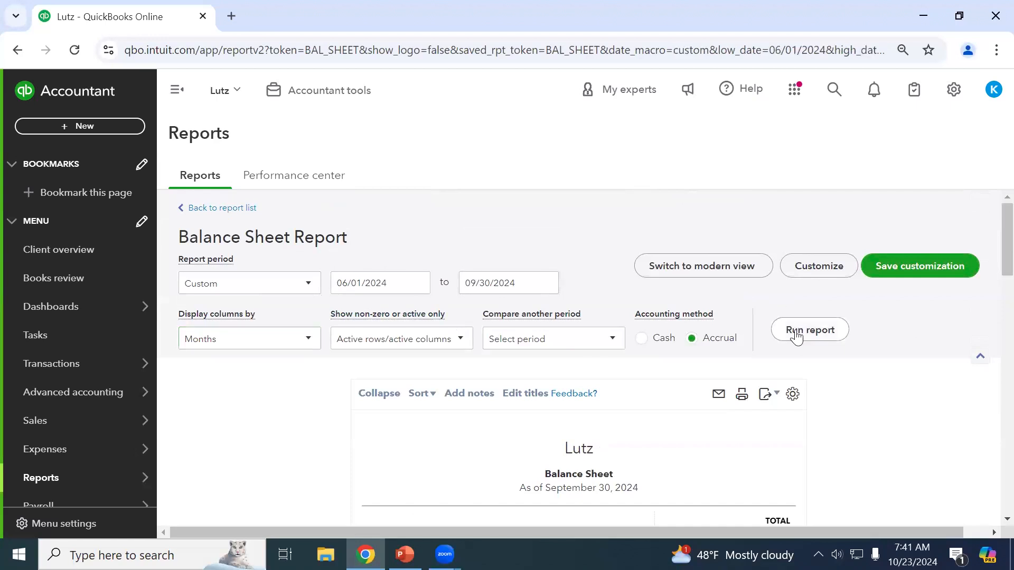
{"action": "scroll", "coordinate": [267, 296], "scroll_direction": "down", "scroll_amount": 2}
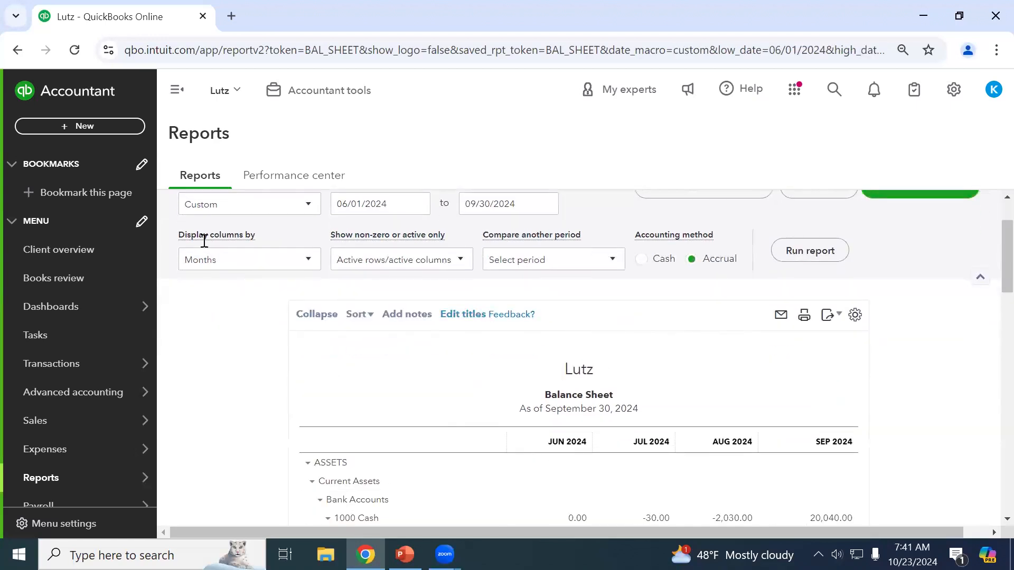
{"action": "scroll", "coordinate": [339, 335], "scroll_direction": "down", "scroll_amount": 2}
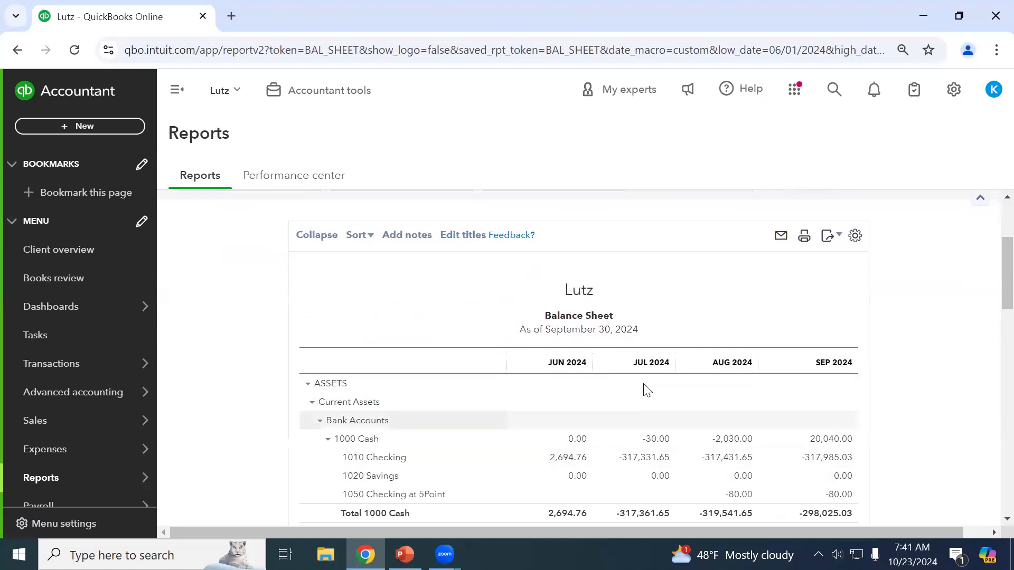
{"action": "scroll", "coordinate": [281, 324], "scroll_direction": "up", "scroll_amount": 4}
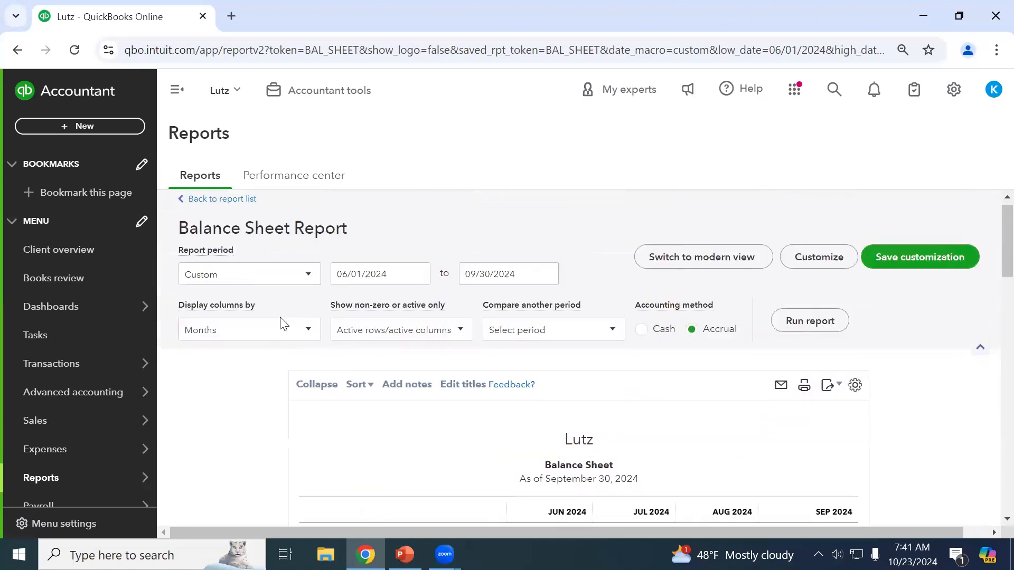
{"action": "left_click", "coordinate": [257, 345]}
{"action": "left_click", "coordinate": [252, 416]}
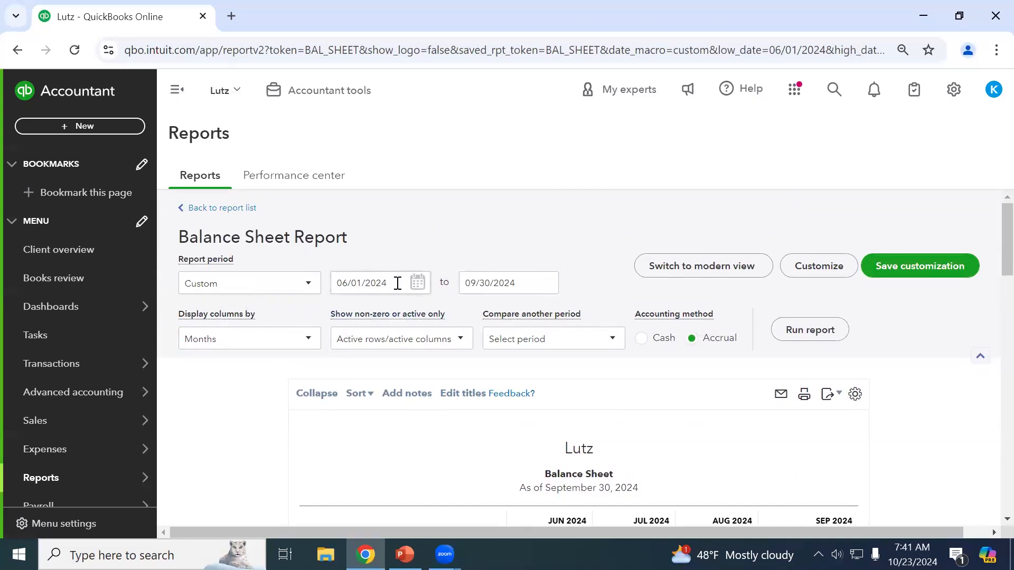
{"action": "left_click", "coordinate": [253, 341]}
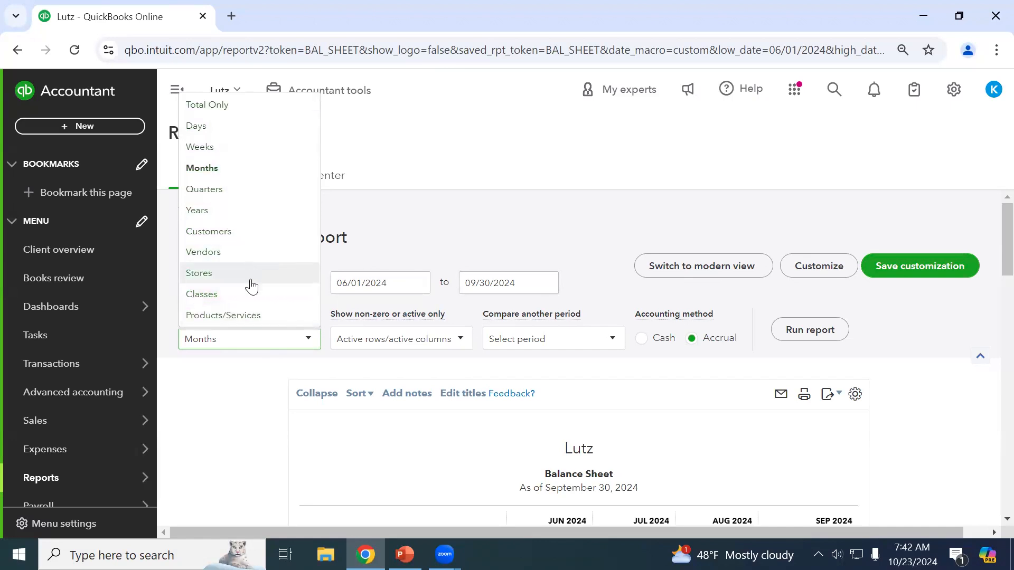
{"action": "left_click", "coordinate": [232, 412]}
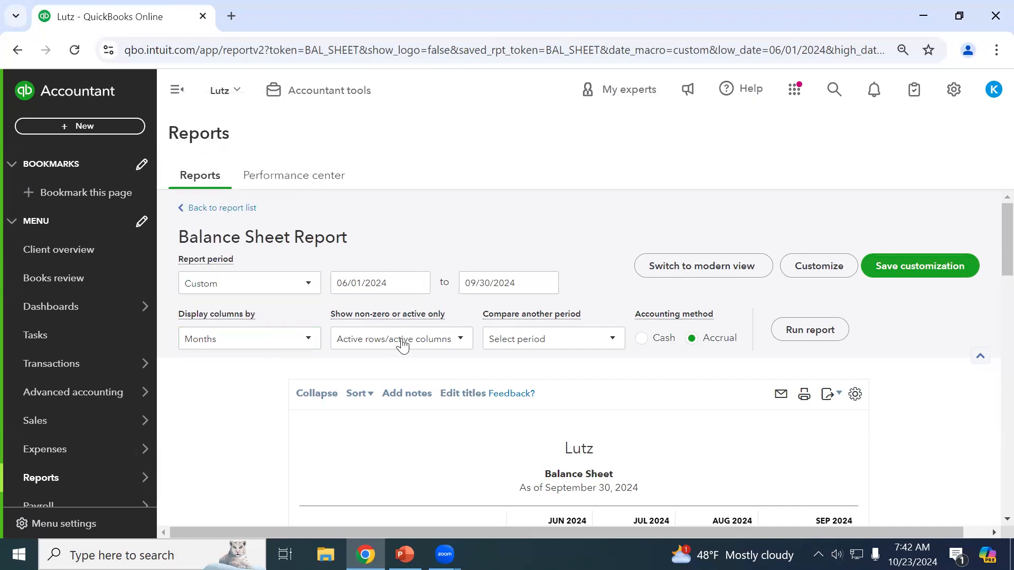
{"action": "scroll", "coordinate": [413, 370], "scroll_direction": "down", "scroll_amount": 5}
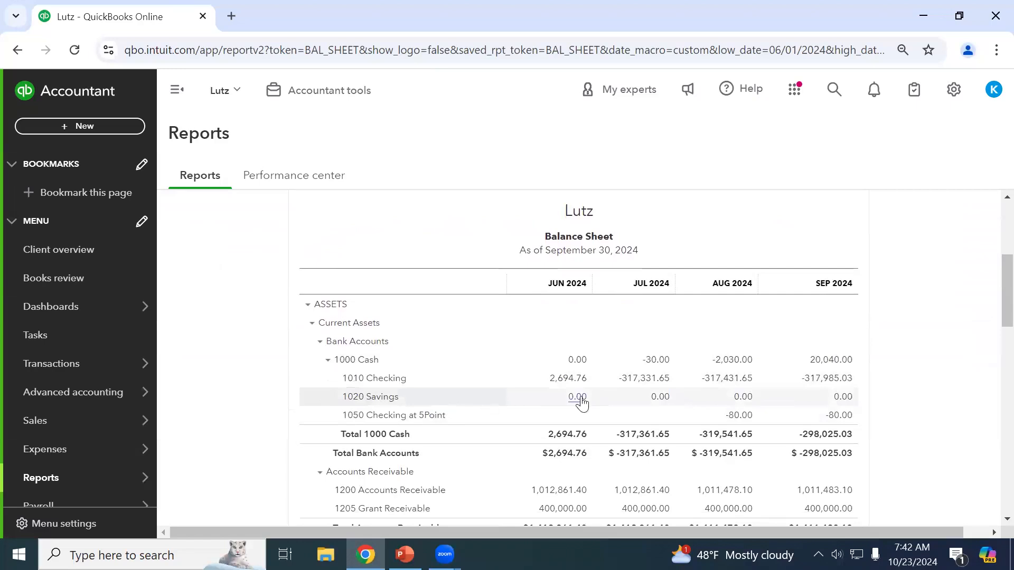
{"action": "scroll", "coordinate": [880, 403], "scroll_direction": "down", "scroll_amount": 5}
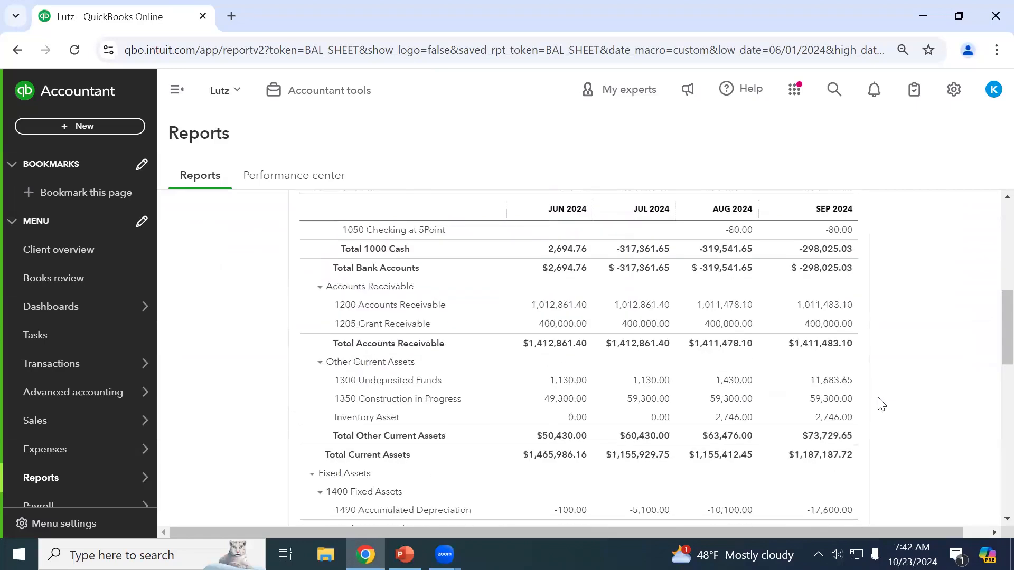
{"action": "scroll", "coordinate": [829, 413], "scroll_direction": "down", "scroll_amount": 6}
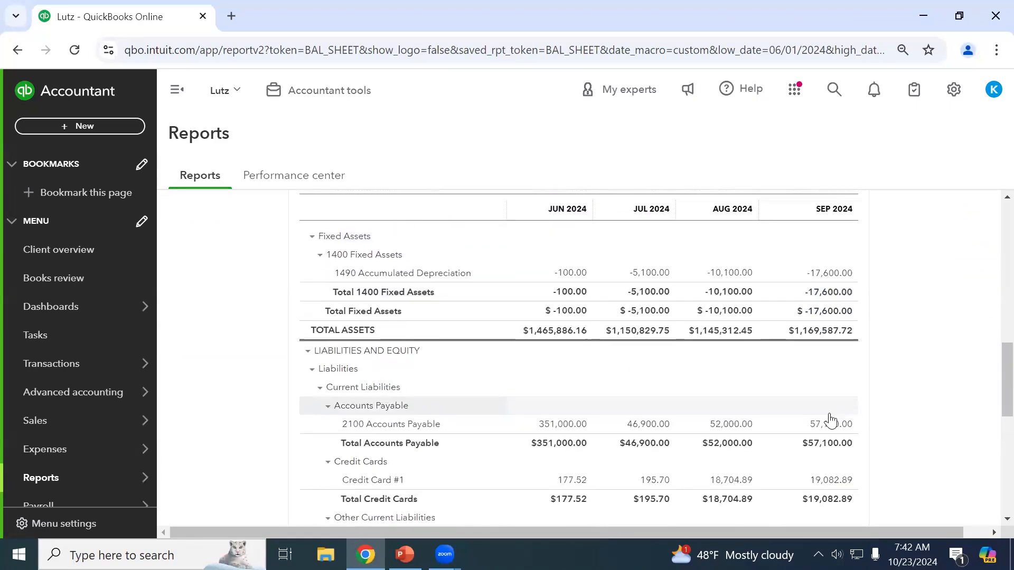
{"action": "scroll", "coordinate": [550, 410], "scroll_direction": "down", "scroll_amount": 3}
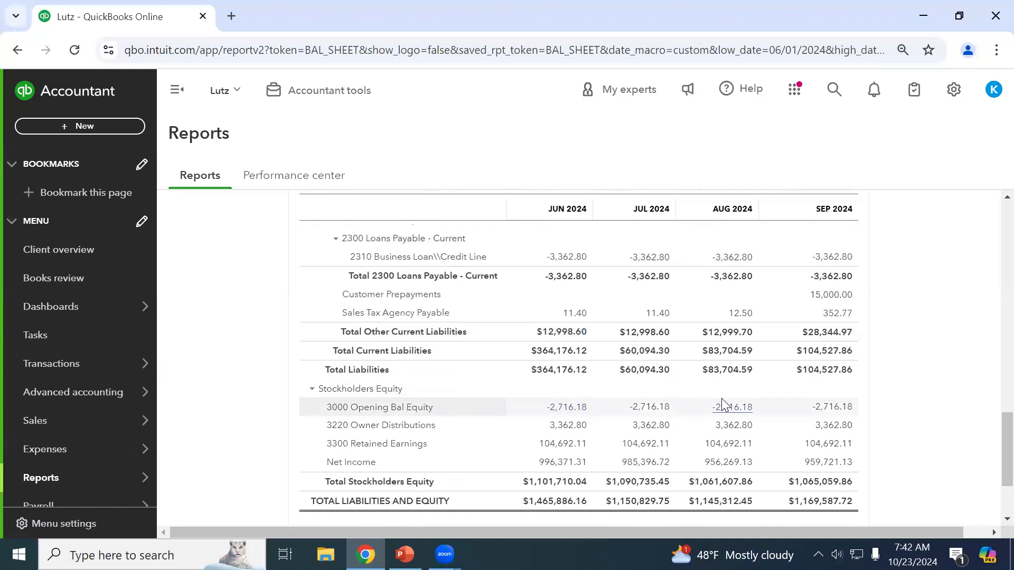
{"action": "scroll", "coordinate": [724, 405], "scroll_direction": "up", "scroll_amount": 3}
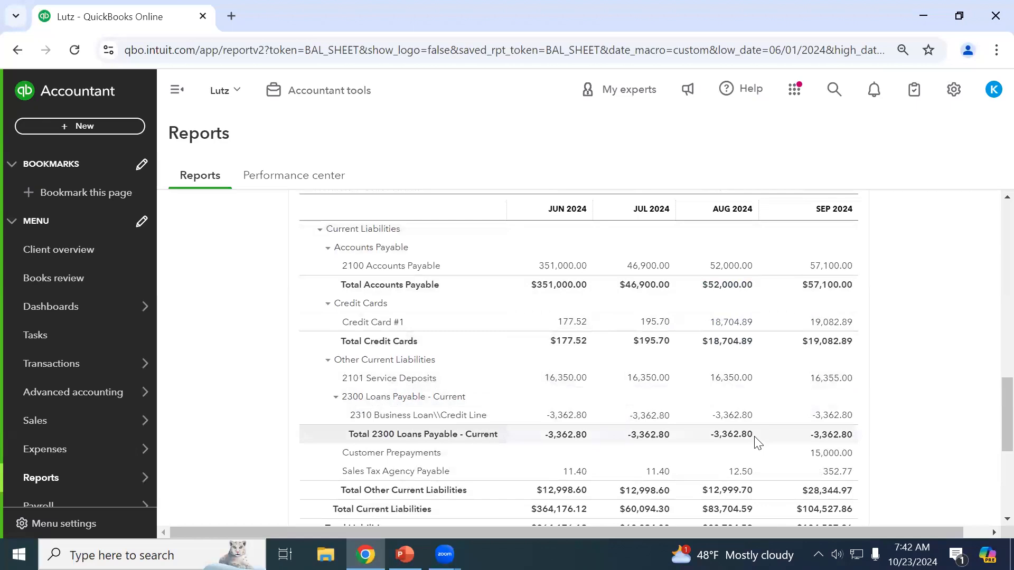
{"action": "scroll", "coordinate": [758, 444], "scroll_direction": "up", "scroll_amount": 5}
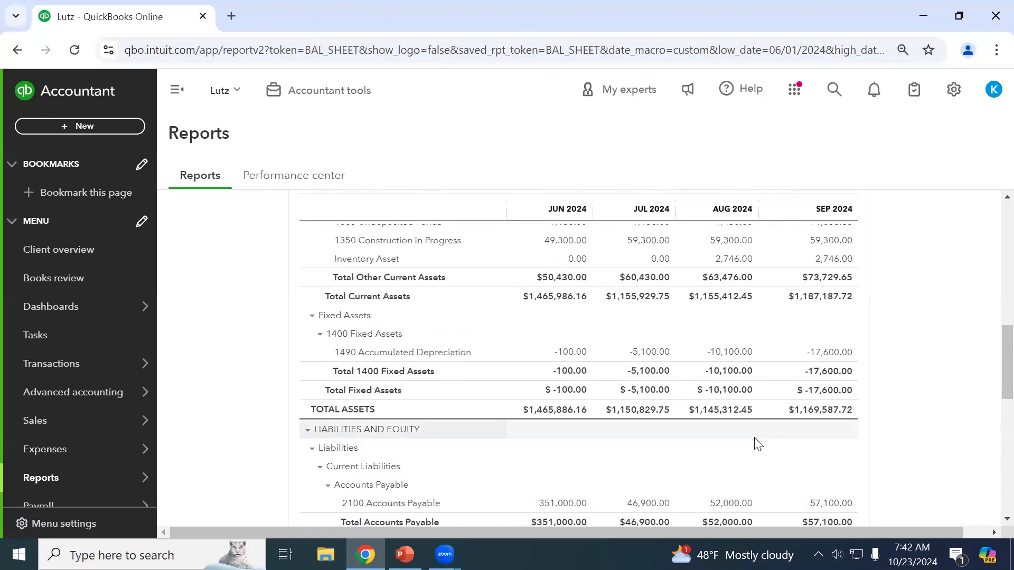
{"action": "scroll", "coordinate": [687, 422], "scroll_direction": "up", "scroll_amount": 10}
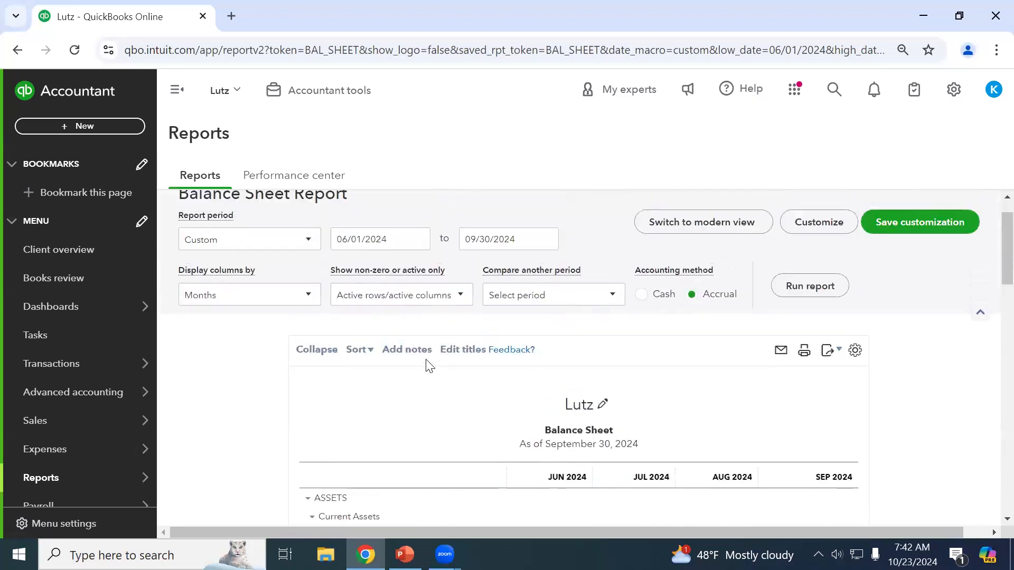
Show Non-zero rows and Non-zero columns only, rerun, and review June–September totals.
{"action": "left_click", "coordinate": [389, 344]}
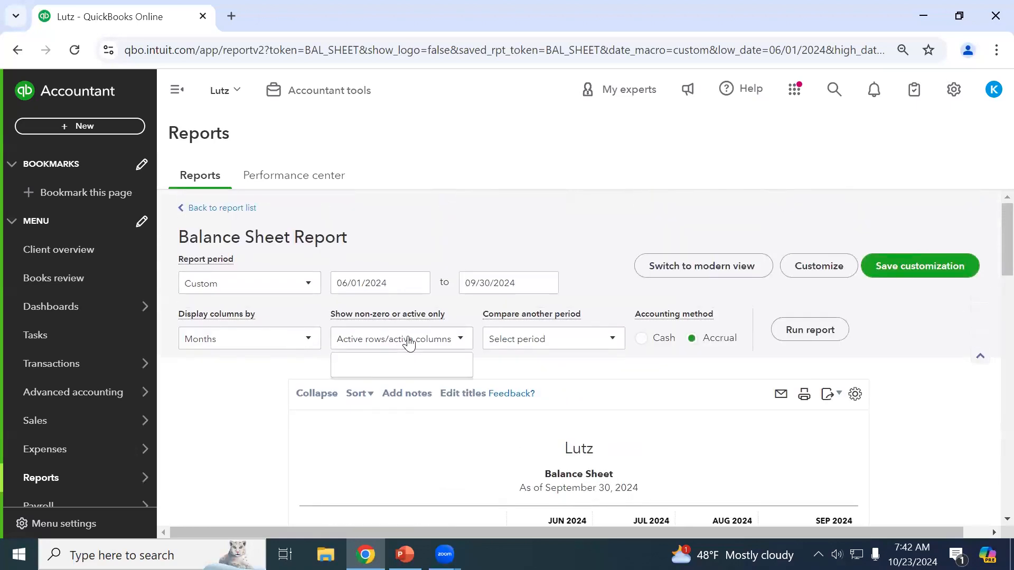
{"action": "left_click", "coordinate": [377, 430]}
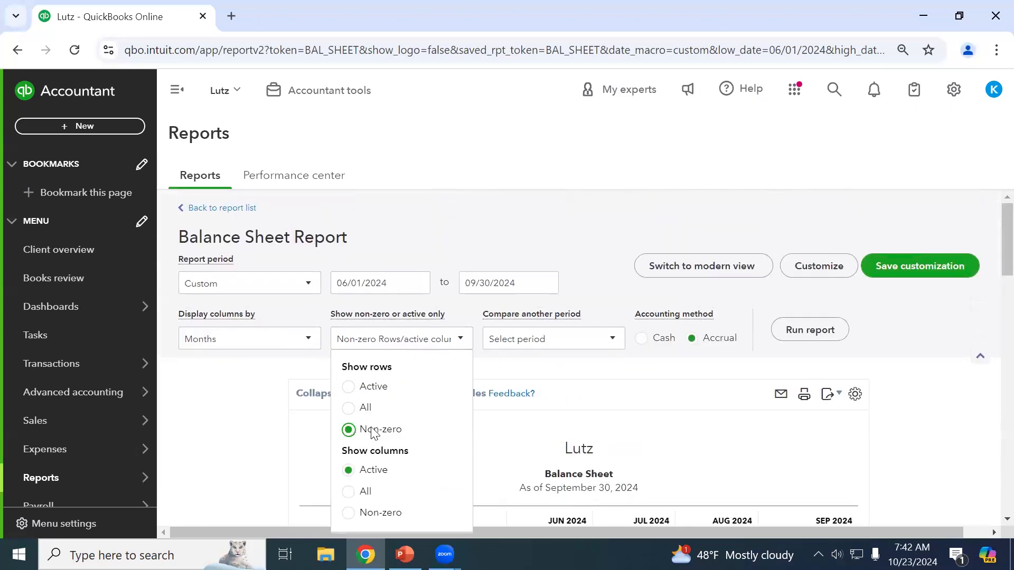
{"action": "left_click", "coordinate": [259, 435]}
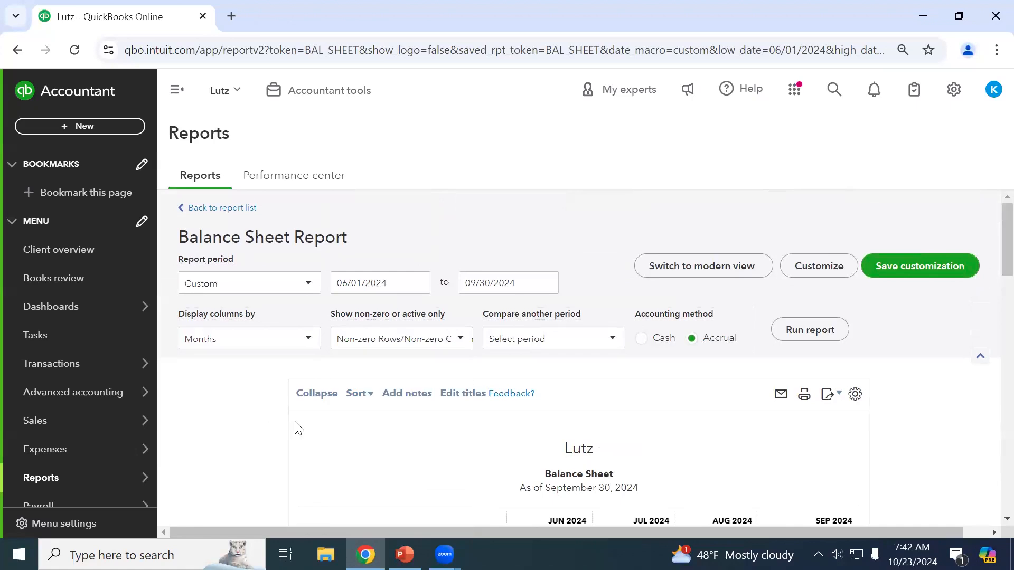
{"action": "scroll", "coordinate": [736, 460], "scroll_direction": "down", "scroll_amount": 3}
{"action": "scroll", "coordinate": [532, 462], "scroll_direction": "up", "scroll_amount": 3}
{"action": "left_click", "coordinate": [821, 341]}
{"action": "scroll", "coordinate": [860, 362], "scroll_direction": "down", "scroll_amount": 5}
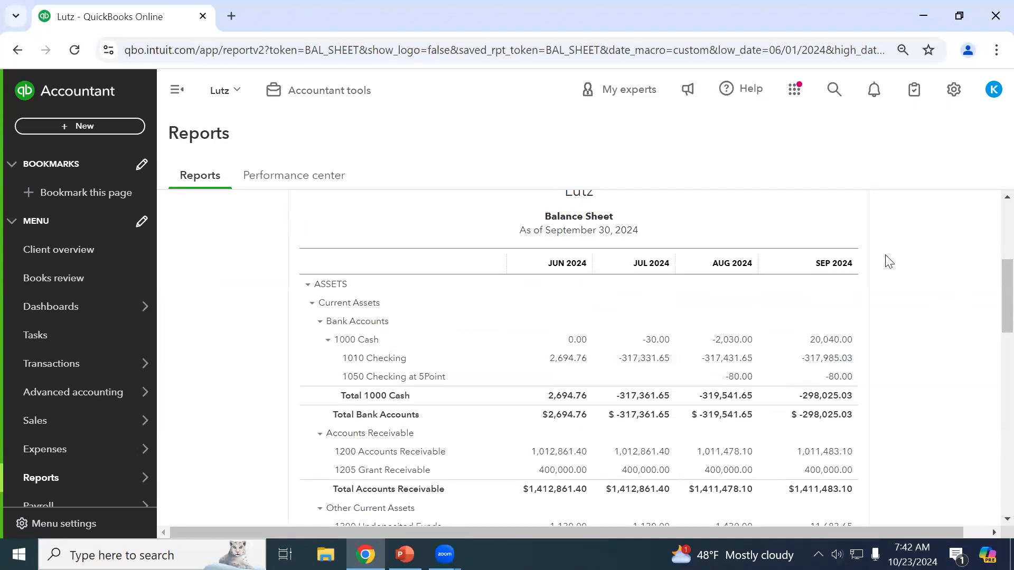
{"action": "scroll", "coordinate": [883, 280], "scroll_direction": "down", "scroll_amount": 1}
{"action": "scroll", "coordinate": [883, 279], "scroll_direction": "down", "scroll_amount": 2}
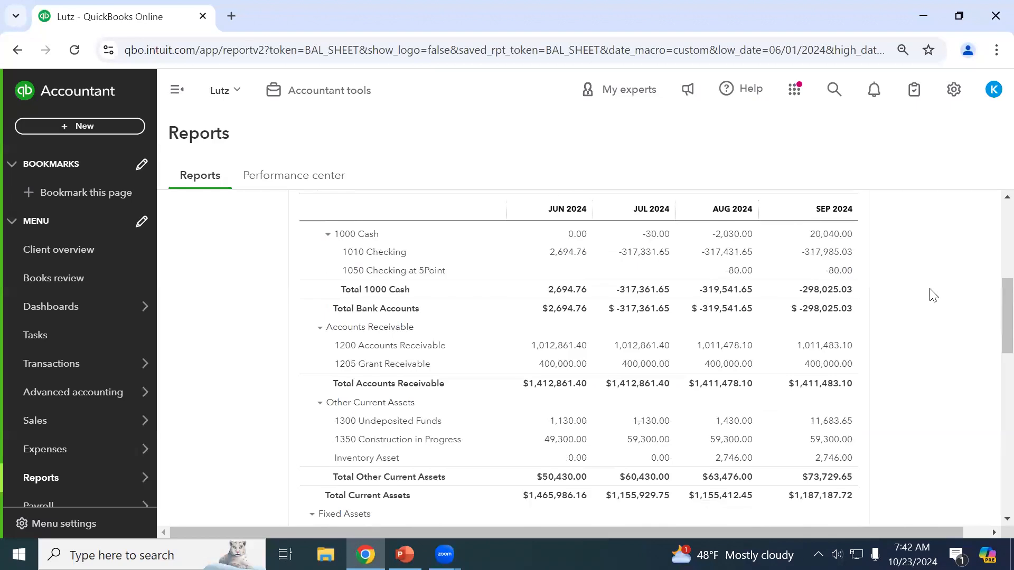
{"action": "scroll", "coordinate": [933, 295], "scroll_direction": "up", "scroll_amount": 2}
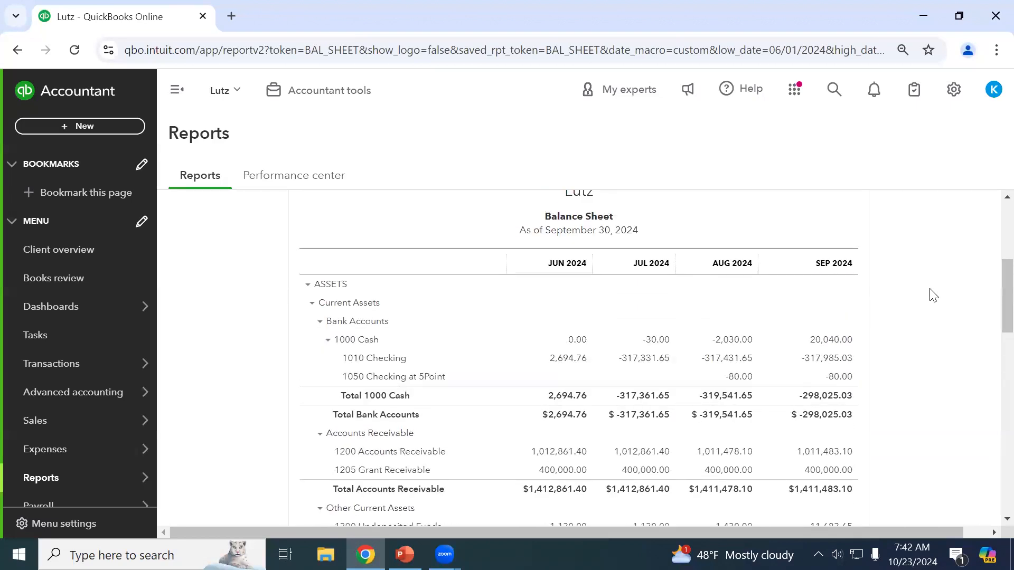
{"action": "scroll", "coordinate": [933, 295], "scroll_direction": "up", "scroll_amount": 5}
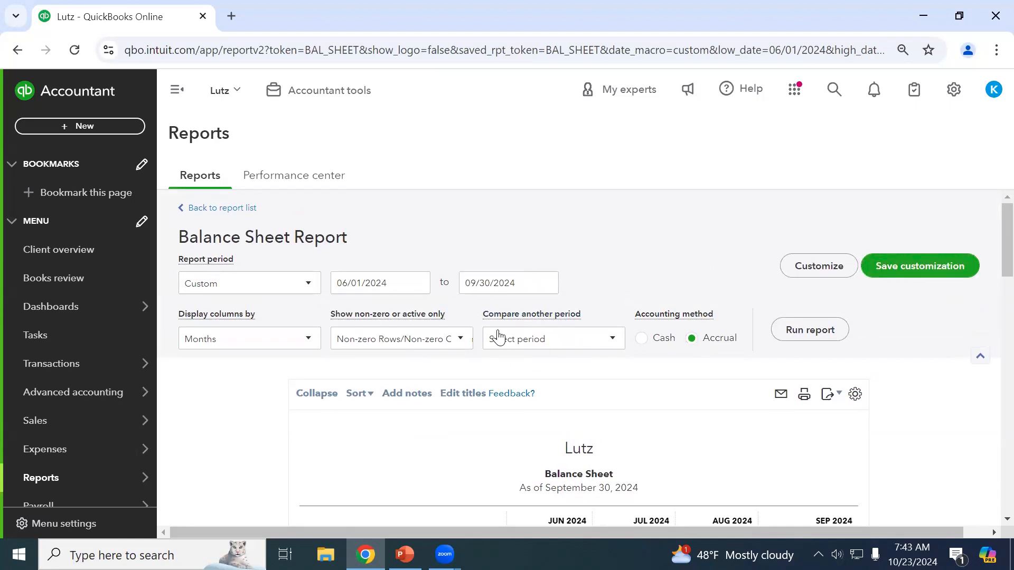
Set the Balance Sheet dates to 01/01/2024 through 12/31/2024.
{"action": "left_click", "coordinate": [399, 288]}
{"action": "type", "text": "01/01/2024"}
{"action": "key", "text": "Tab"}
{"action": "type", "text": "12312024"}
{"action": "key", "text": "Tab"}
Compare against Previous year with $ change only, and rerun the report.
{"action": "left_click", "coordinate": [563, 341]}
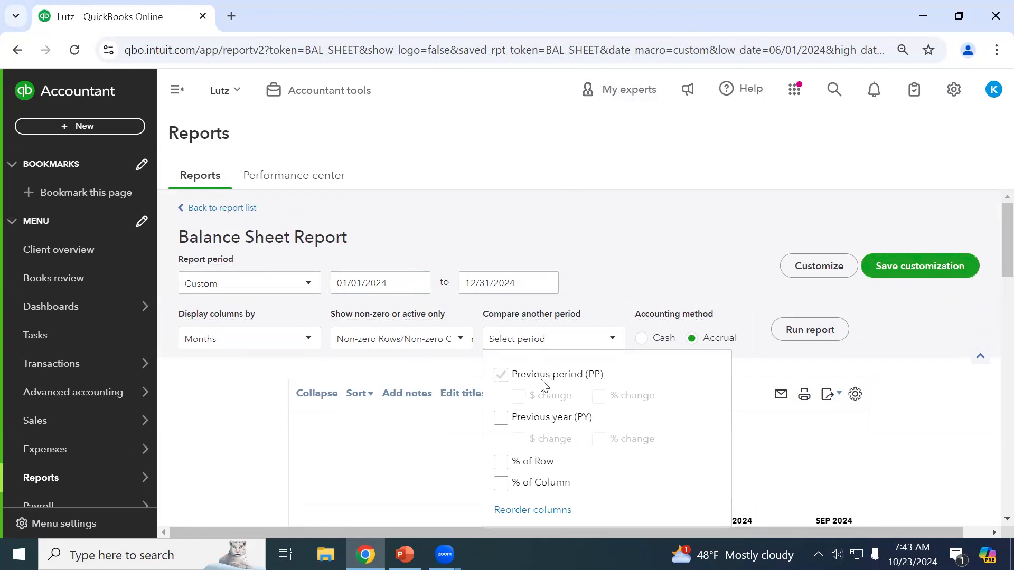
{"action": "left_click", "coordinate": [530, 424]}
{"action": "left_click", "coordinate": [547, 443]}
{"action": "left_click", "coordinate": [637, 443]}
{"action": "left_click", "coordinate": [541, 446]}
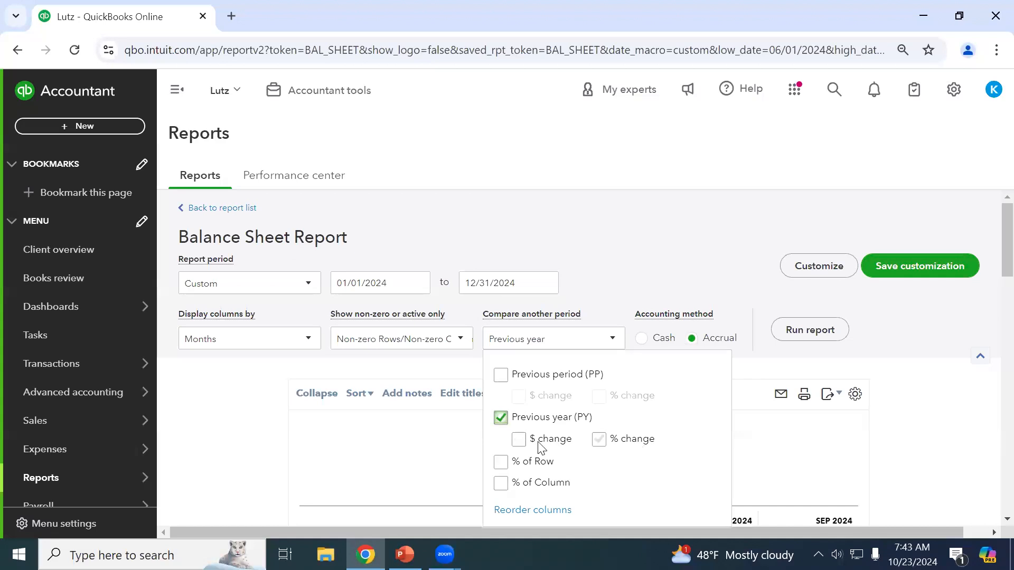
{"action": "left_click", "coordinate": [808, 326]}
{"action": "left_click", "coordinate": [809, 326]}
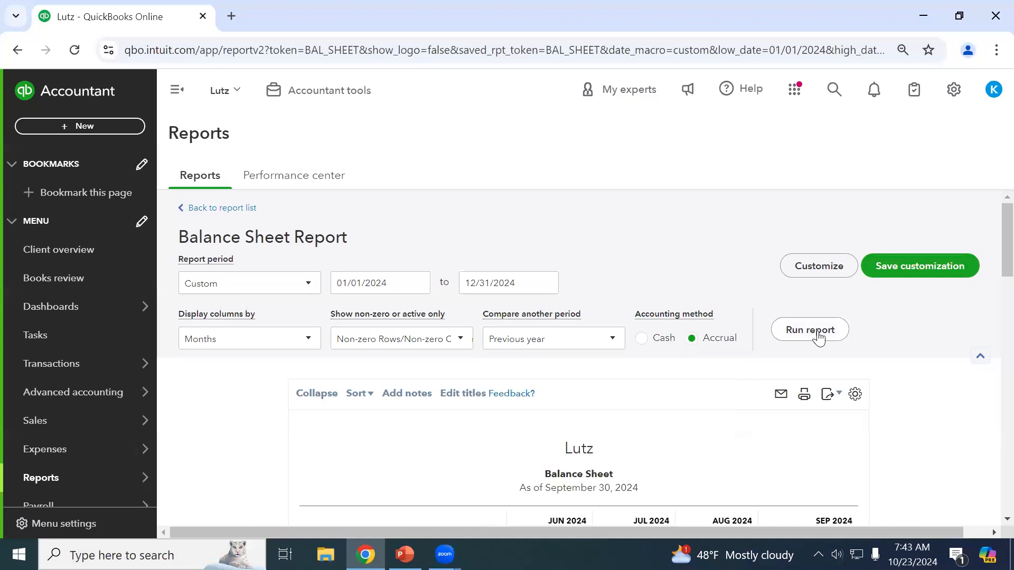
{"action": "scroll", "coordinate": [502, 365], "scroll_direction": "up", "scroll_amount": 3}
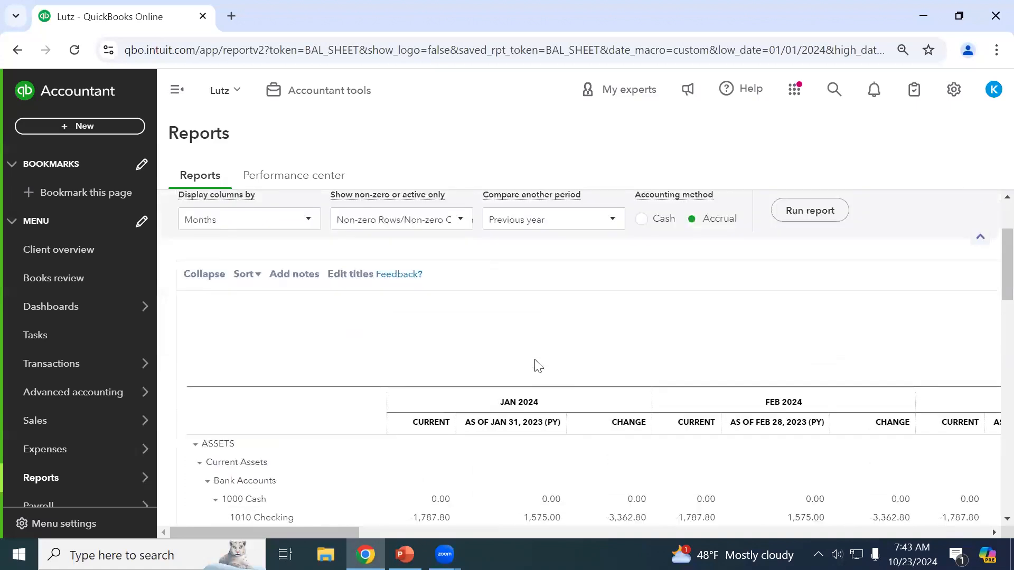
{"action": "left_click", "coordinate": [248, 319]}
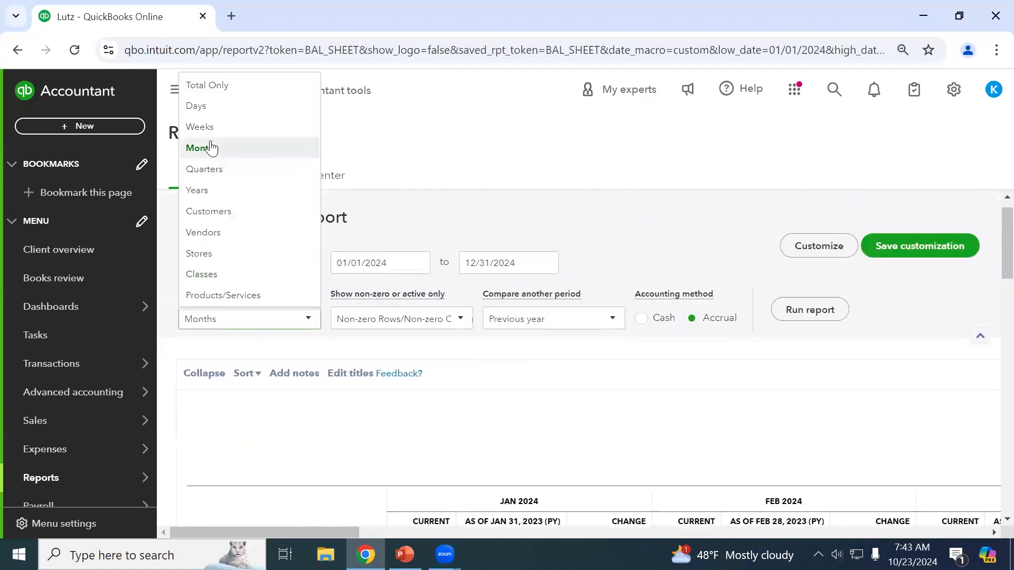
Switch columns to Total Only, rerun, and review December 2024 versus 2023 with Change.
{"action": "left_click", "coordinate": [220, 93]}
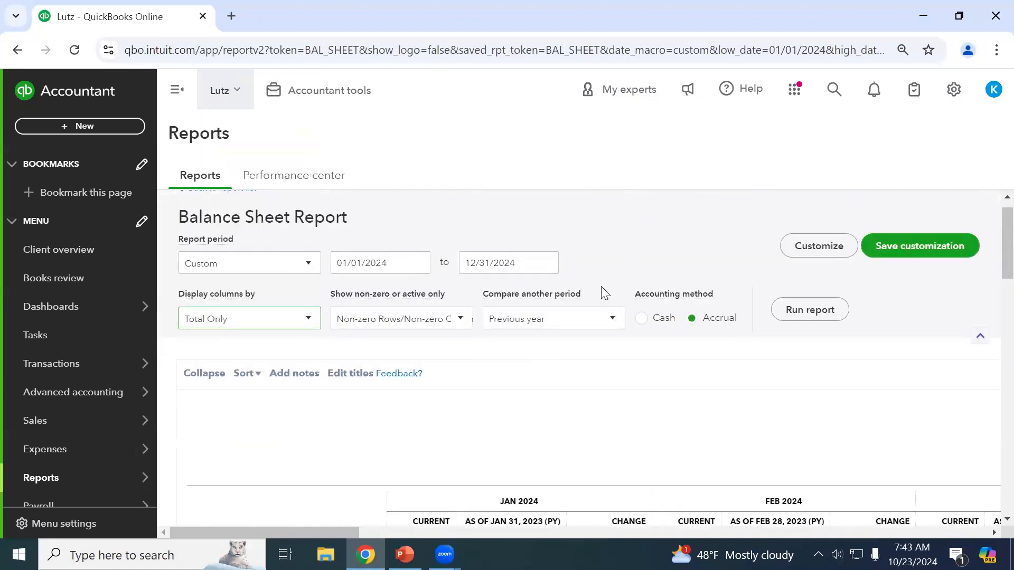
{"action": "left_click", "coordinate": [802, 312]}
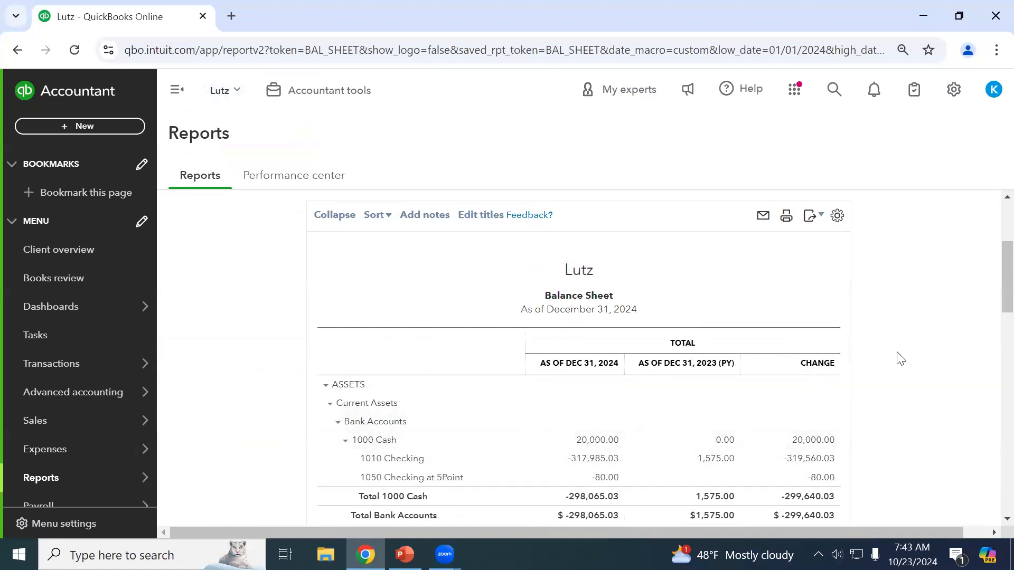
{"action": "scroll", "coordinate": [683, 368], "scroll_direction": "down", "scroll_amount": 2}
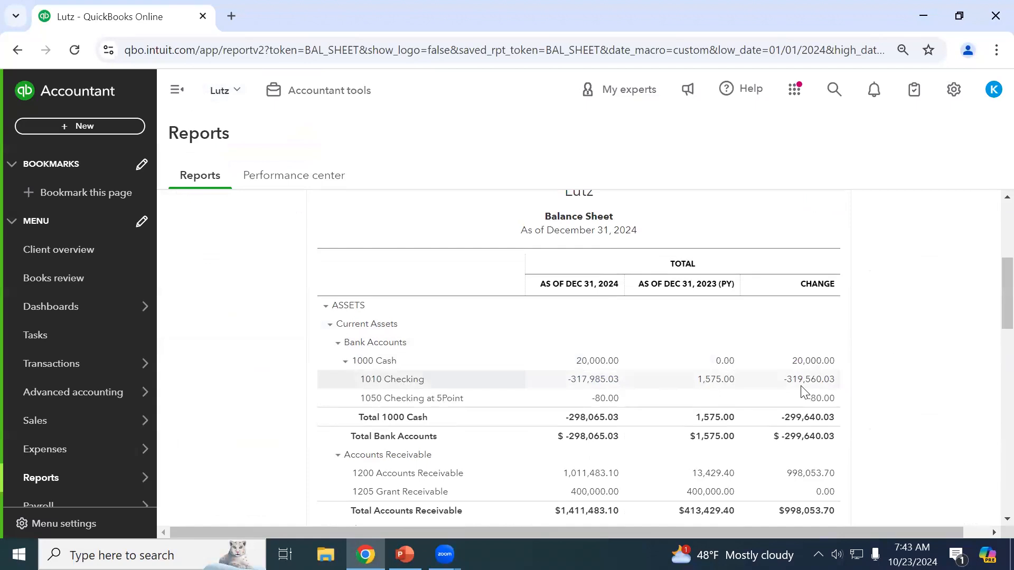
{"action": "scroll", "coordinate": [801, 391], "scroll_direction": "down", "scroll_amount": 3}
{"action": "scroll", "coordinate": [840, 370], "scroll_direction": "down", "scroll_amount": 2}
{"action": "scroll", "coordinate": [980, 333], "scroll_direction": "up", "scroll_amount": 5}
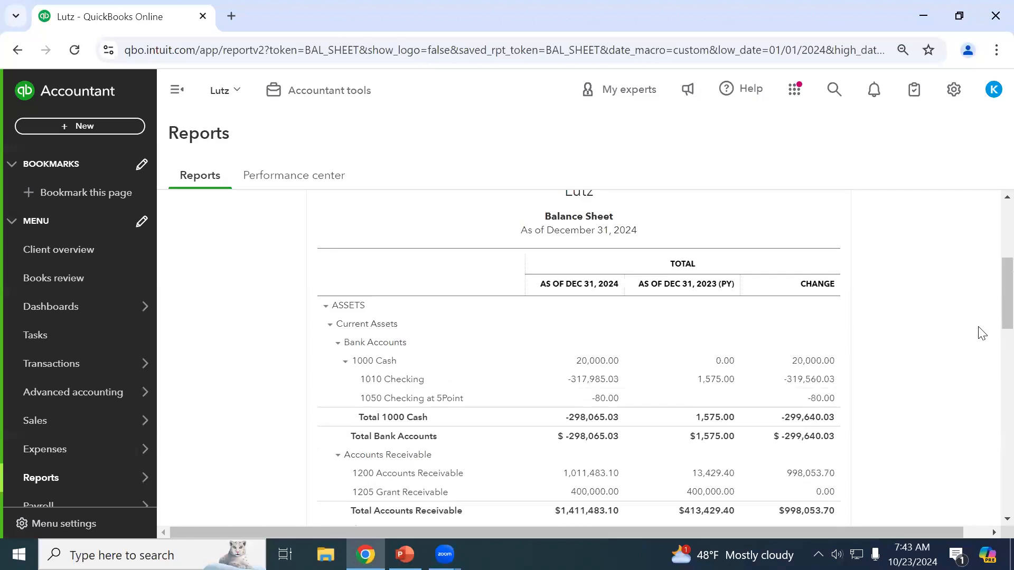
{"action": "scroll", "coordinate": [810, 312], "scroll_direction": "up", "scroll_amount": 4}
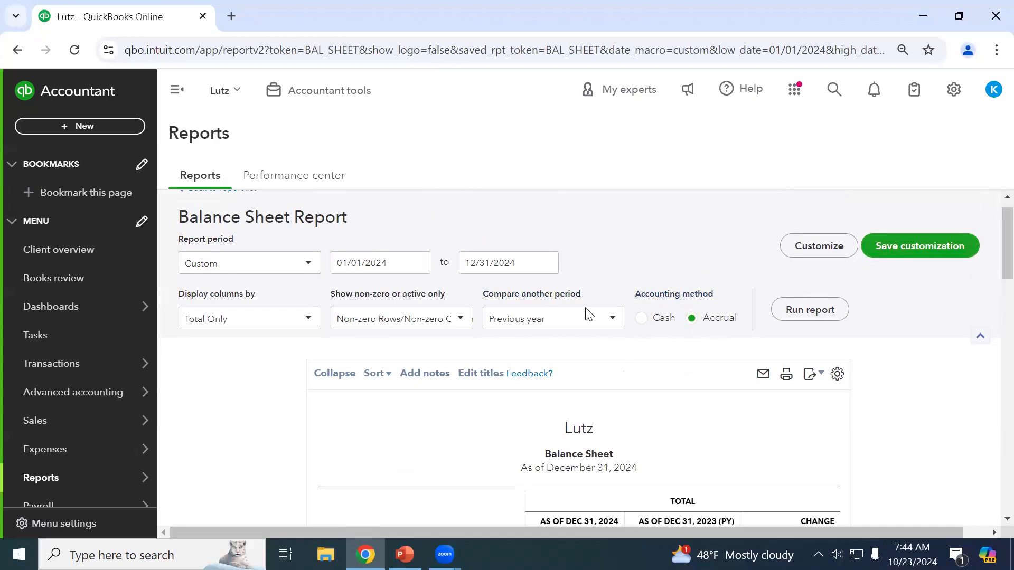
{"action": "scroll", "coordinate": [849, 325], "scroll_direction": "up", "scroll_amount": 1}
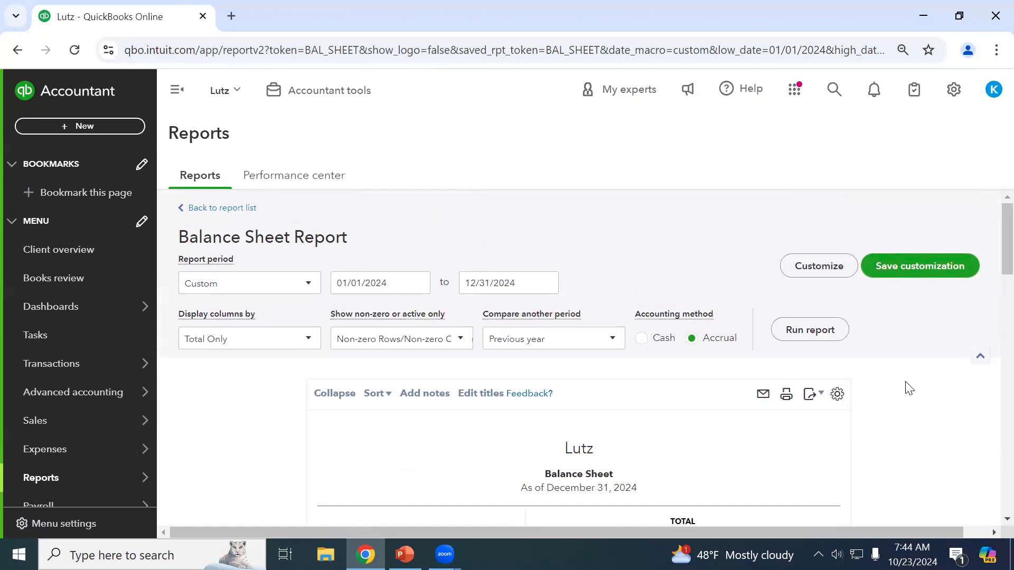
Return to the report list, search 'gen', and open General Ledger.
{"action": "left_click", "coordinate": [246, 214]}
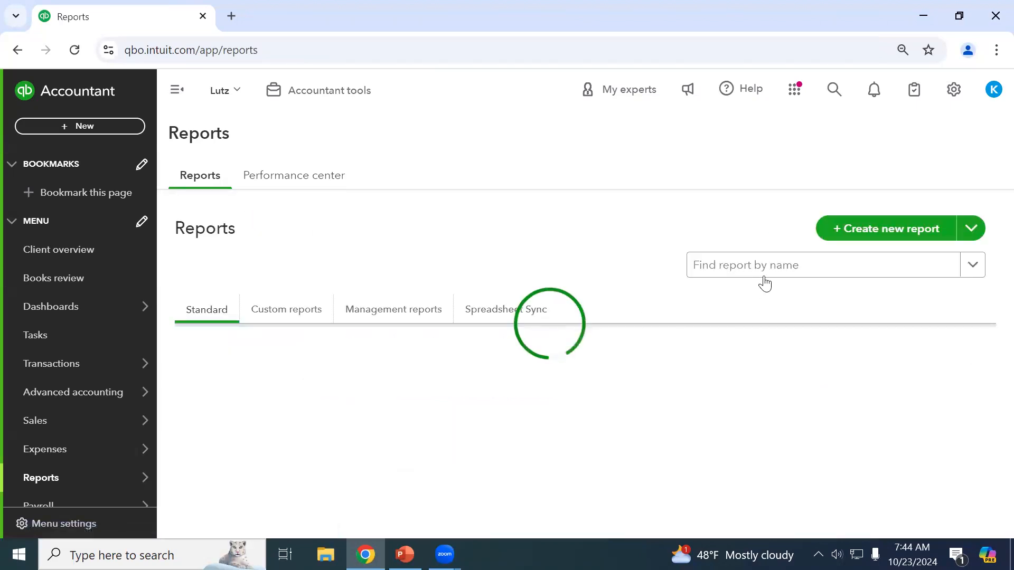
{"action": "left_click", "coordinate": [761, 271]}
{"action": "type", "text": "gen"}
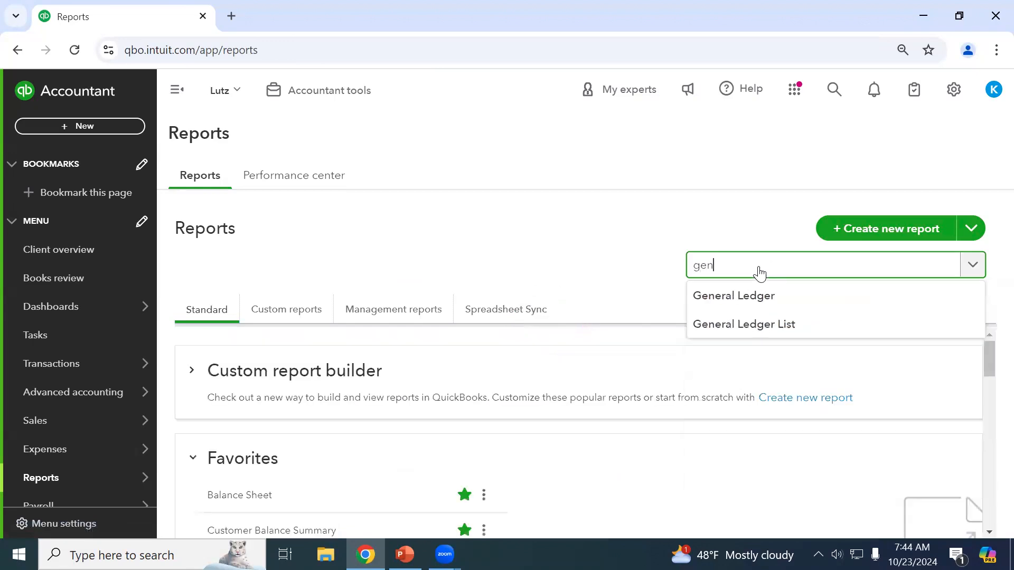
{"action": "left_click", "coordinate": [737, 305]}
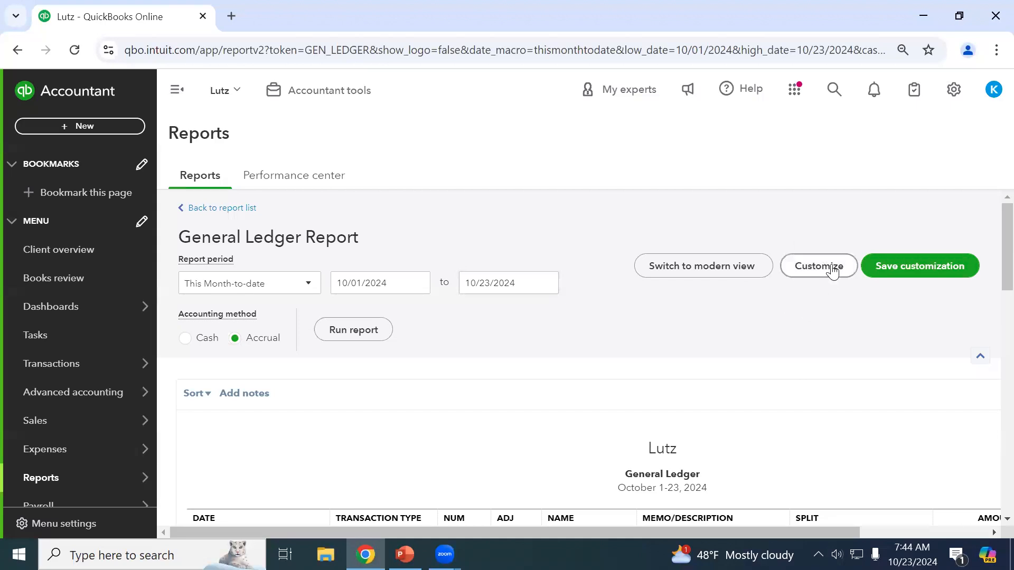
Open General Ledger customization, trying number formats but keeping cents and black -100 negatives.
{"action": "left_click", "coordinate": [833, 272]}
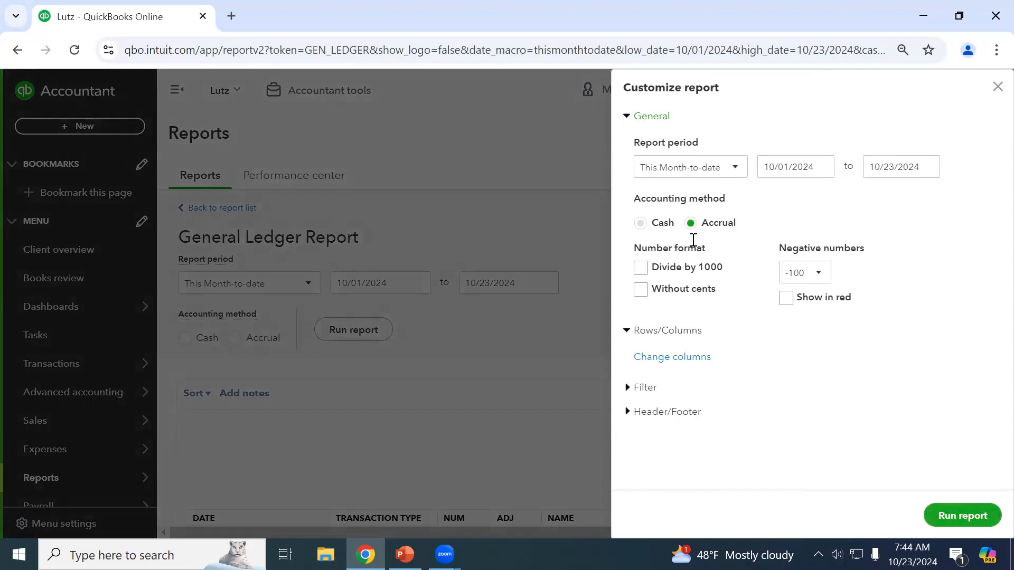
{"action": "left_click", "coordinate": [693, 267]}
{"action": "left_click", "coordinate": [689, 292]}
{"action": "left_click", "coordinate": [812, 281]}
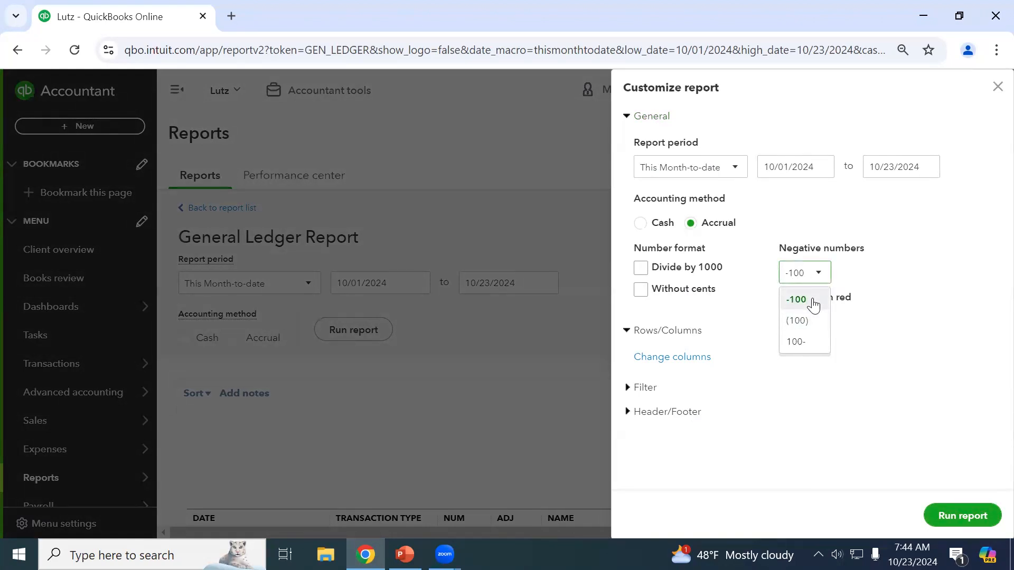
{"action": "left_click", "coordinate": [897, 241]}
{"action": "left_click", "coordinate": [840, 298]}
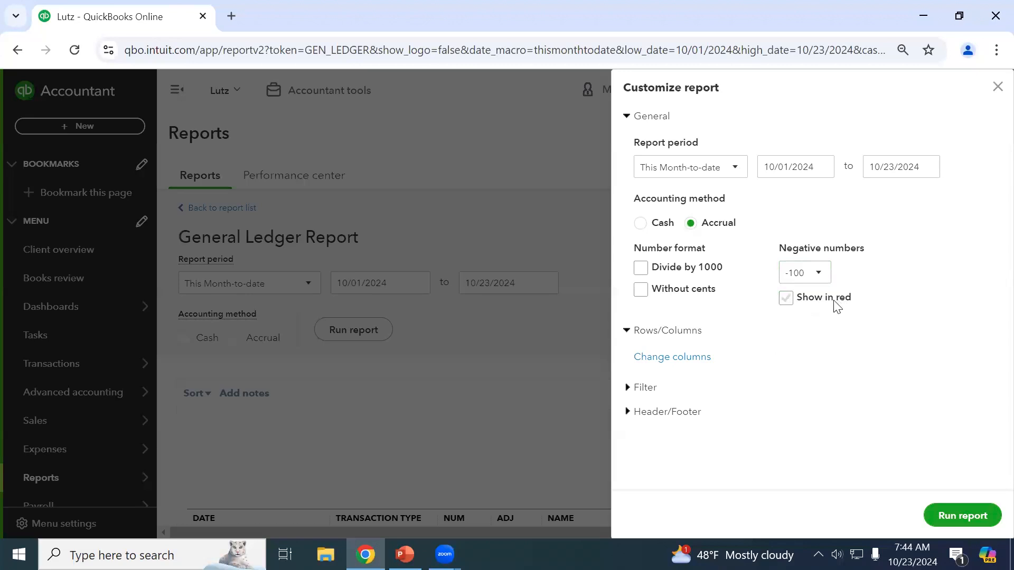
{"action": "left_click", "coordinate": [835, 305]}
{"action": "left_click", "coordinate": [672, 122]}
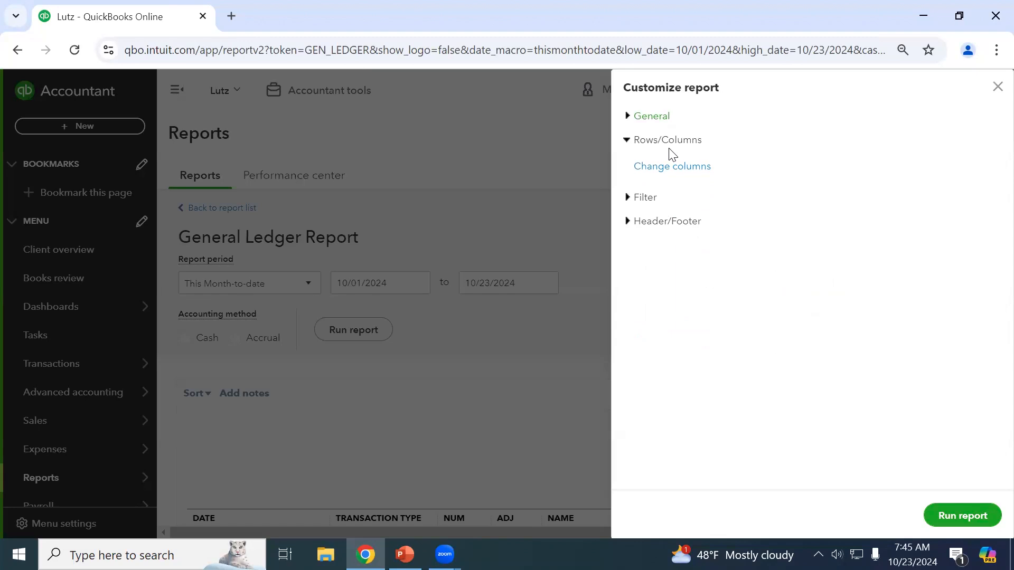
Remove the Split column from the General Ledger, keeping Name below Adj.
{"action": "left_click", "coordinate": [675, 166]}
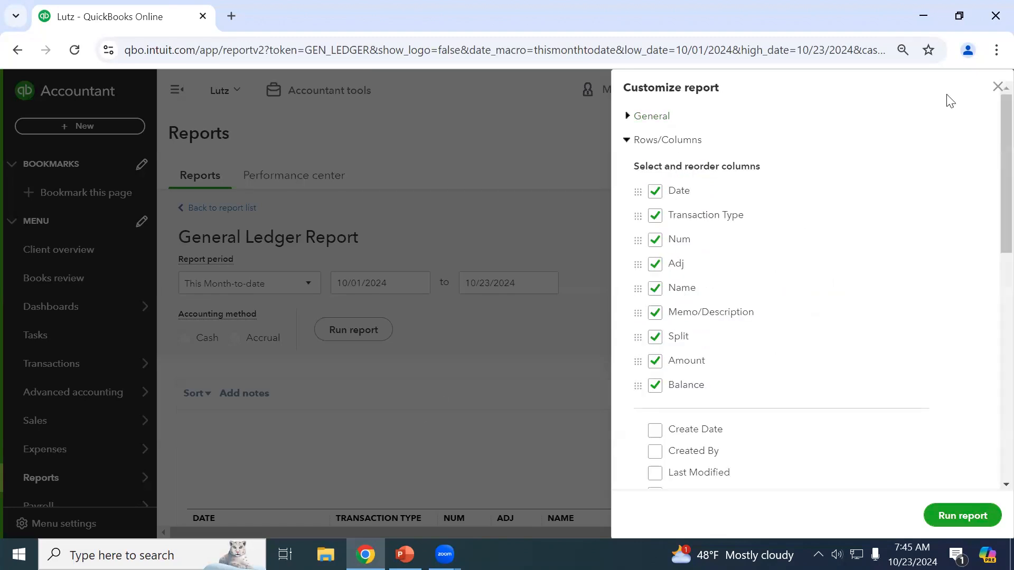
{"action": "left_click", "coordinate": [996, 87]}
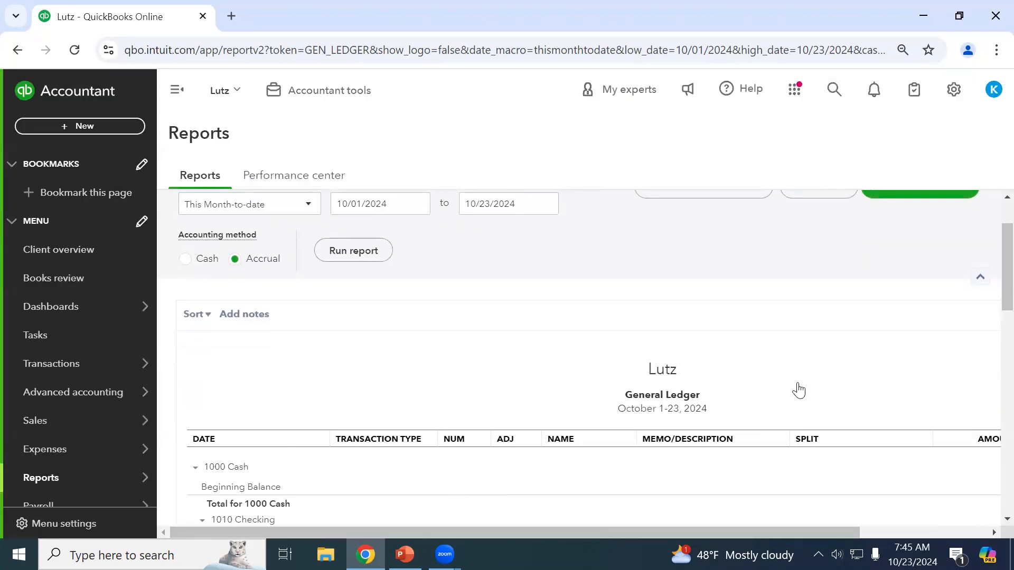
{"action": "scroll", "coordinate": [845, 328], "scroll_direction": "up", "scroll_amount": 2}
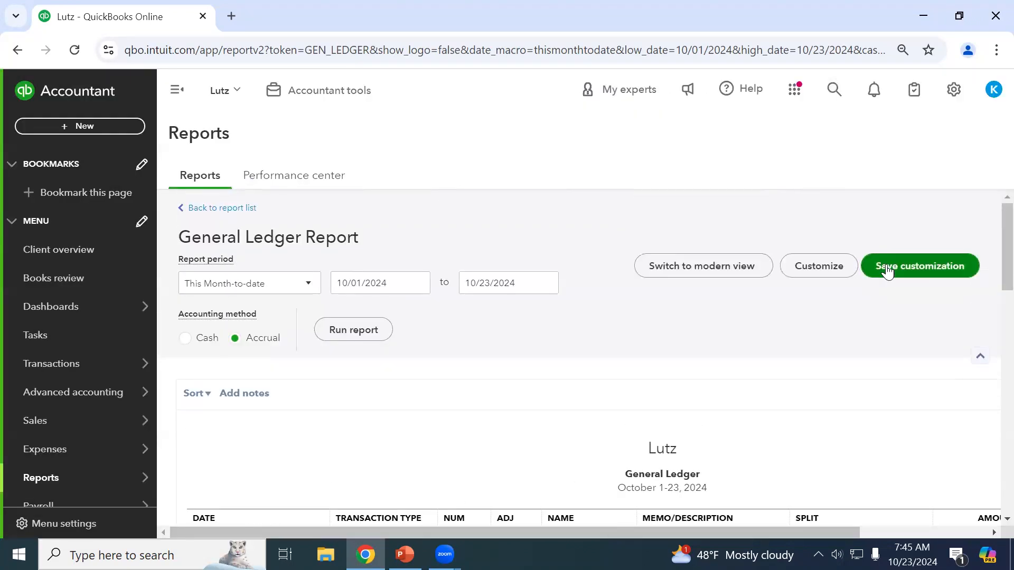
{"action": "left_click", "coordinate": [835, 272]}
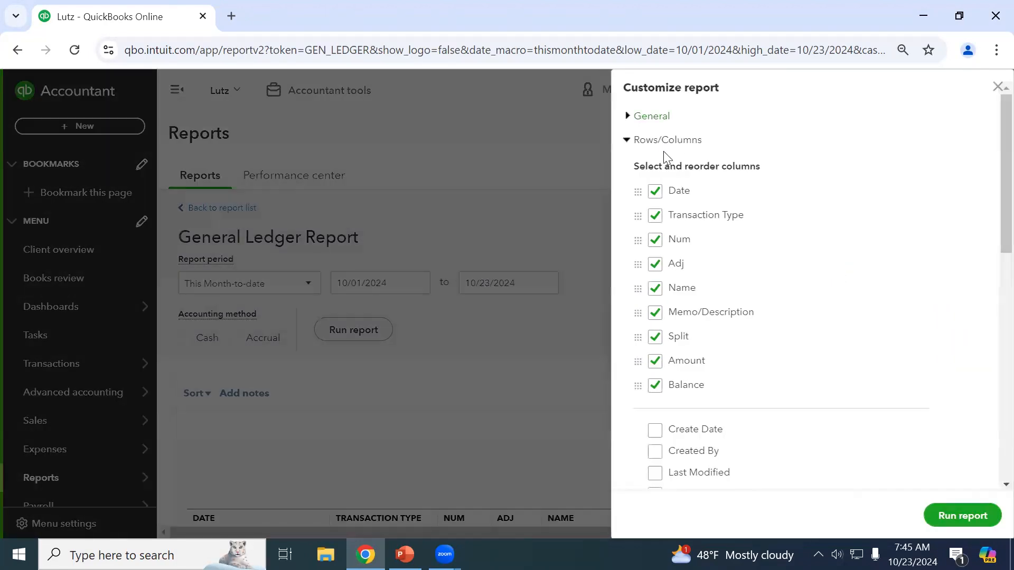
{"action": "scroll", "coordinate": [697, 393], "scroll_direction": "down", "scroll_amount": 10}
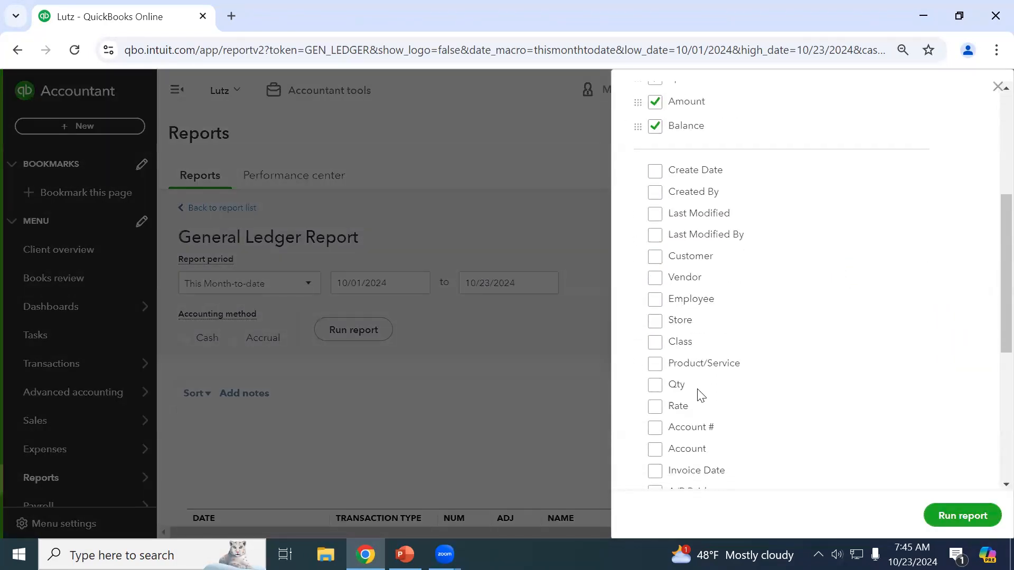
{"action": "left_click", "coordinate": [683, 409]}
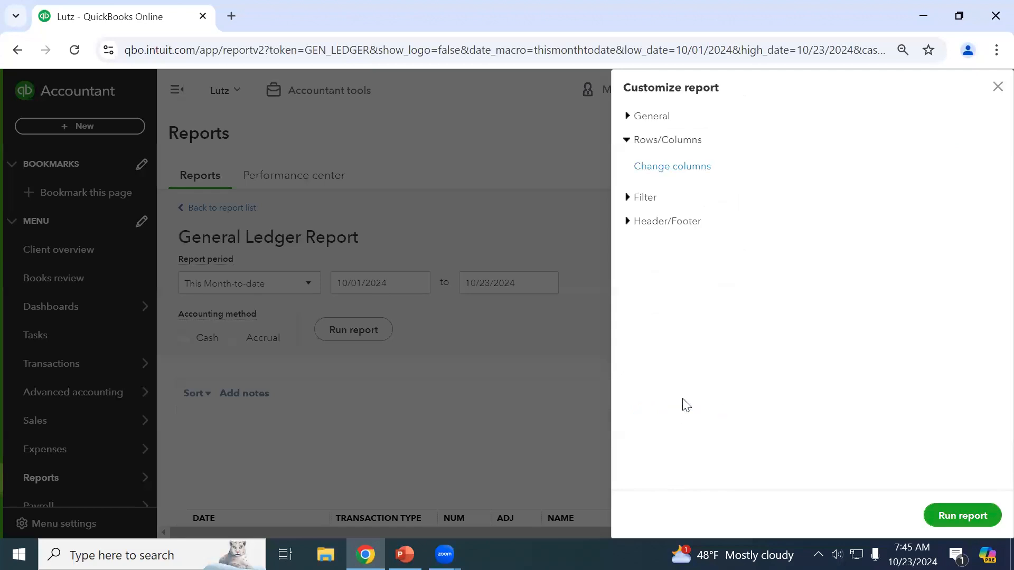
{"action": "left_click", "coordinate": [662, 168]}
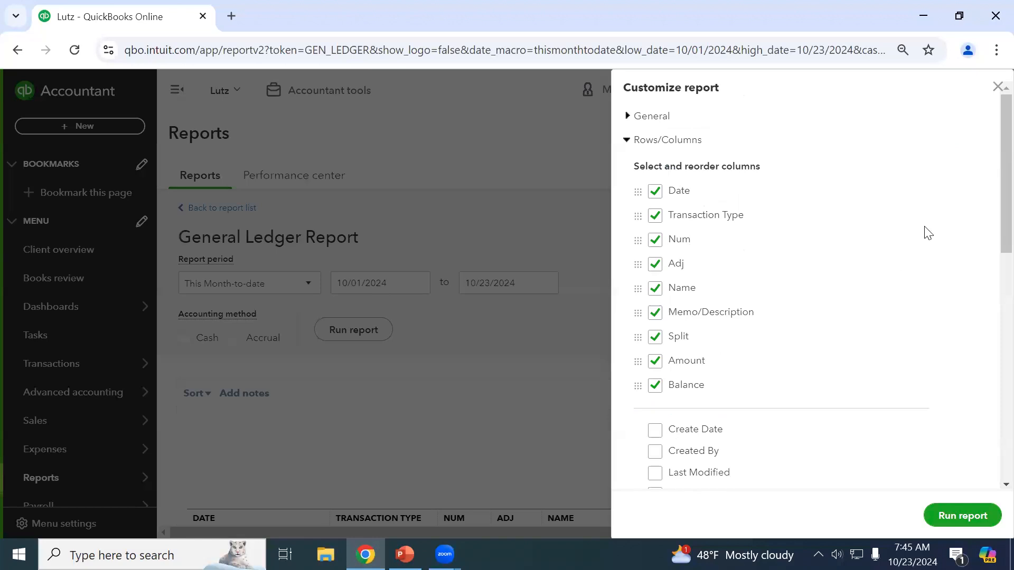
{"action": "left_click", "coordinate": [655, 338]}
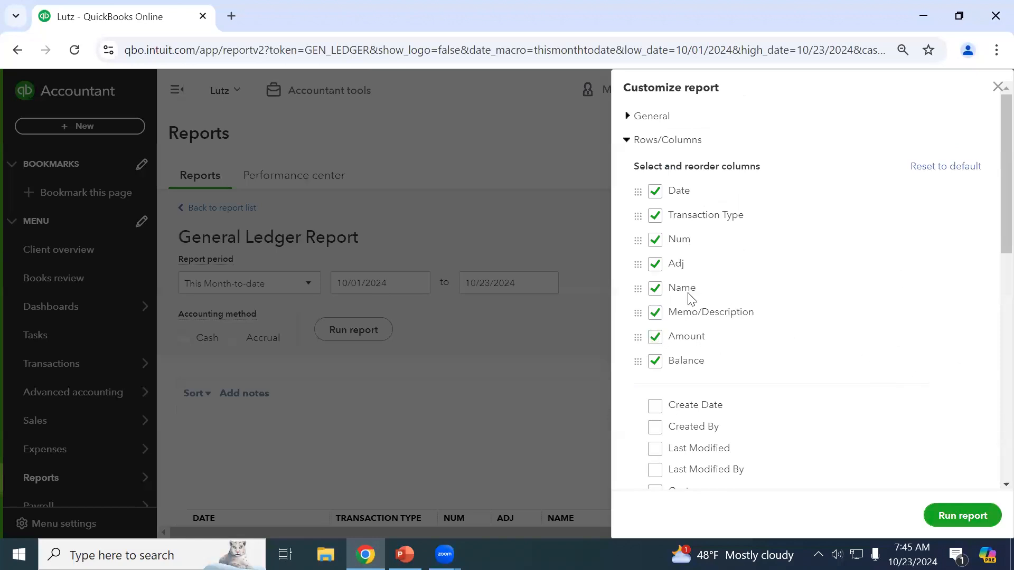
{"action": "left_click_drag", "start_coordinate": [637, 288], "coordinate": [643, 263]}
{"action": "left_click_drag", "start_coordinate": [640, 264], "coordinate": [642, 310]}
Add the Vendor, Debit and Credit columns and rerun the ledger.
{"action": "scroll", "coordinate": [790, 270], "scroll_direction": "down", "scroll_amount": 2}
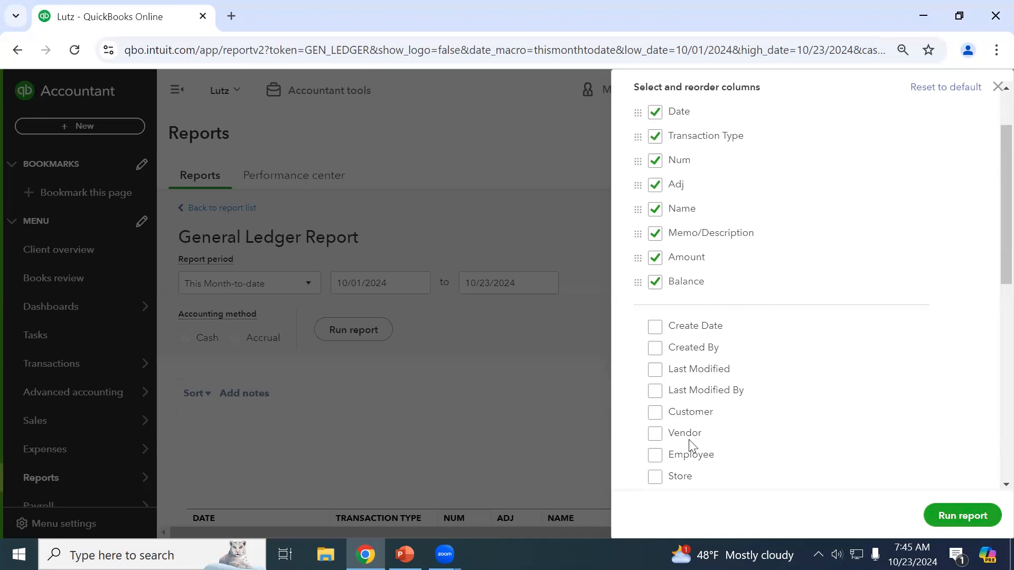
{"action": "left_click", "coordinate": [656, 434]}
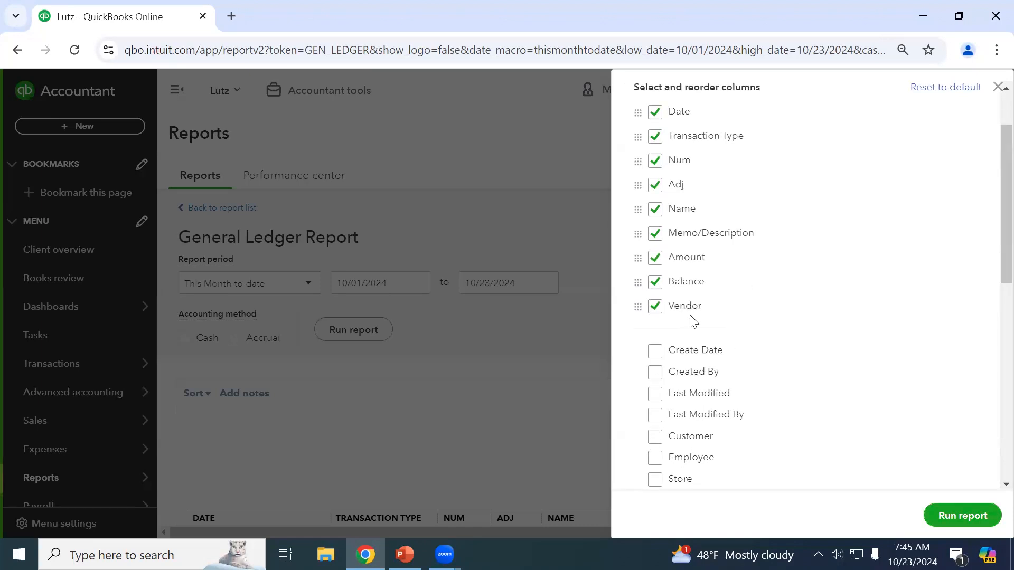
{"action": "scroll", "coordinate": [695, 323], "scroll_direction": "down", "scroll_amount": 8}
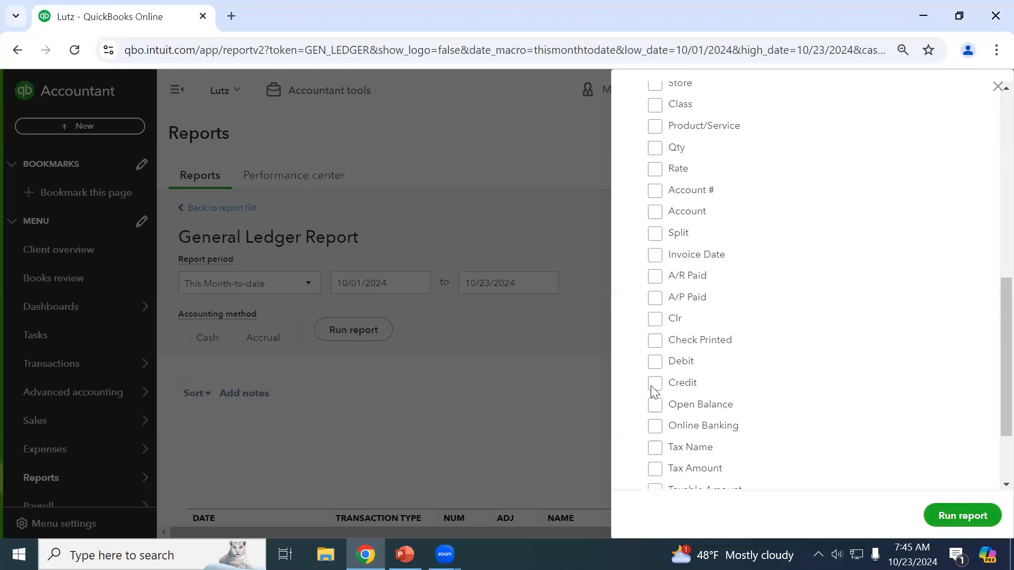
{"action": "left_click", "coordinate": [655, 370]}
{"action": "left_click", "coordinate": [655, 365]}
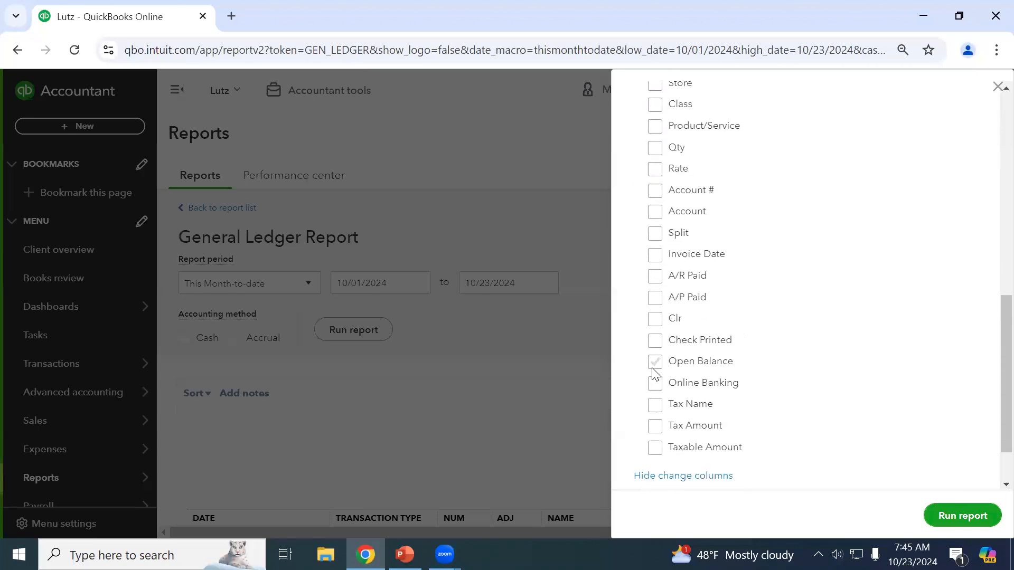
{"action": "scroll", "coordinate": [689, 389], "scroll_direction": "up", "scroll_amount": 3}
{"action": "scroll", "coordinate": [689, 389], "scroll_direction": "up", "scroll_amount": 5}
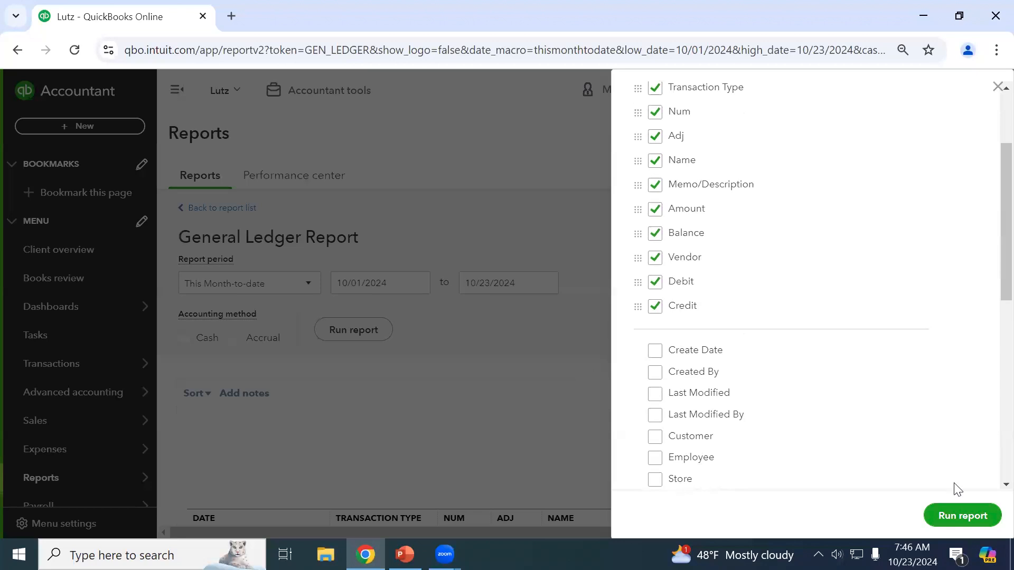
{"action": "left_click", "coordinate": [965, 511]}
{"action": "left_click_drag", "start_coordinate": [614, 532], "coordinate": [972, 530]}
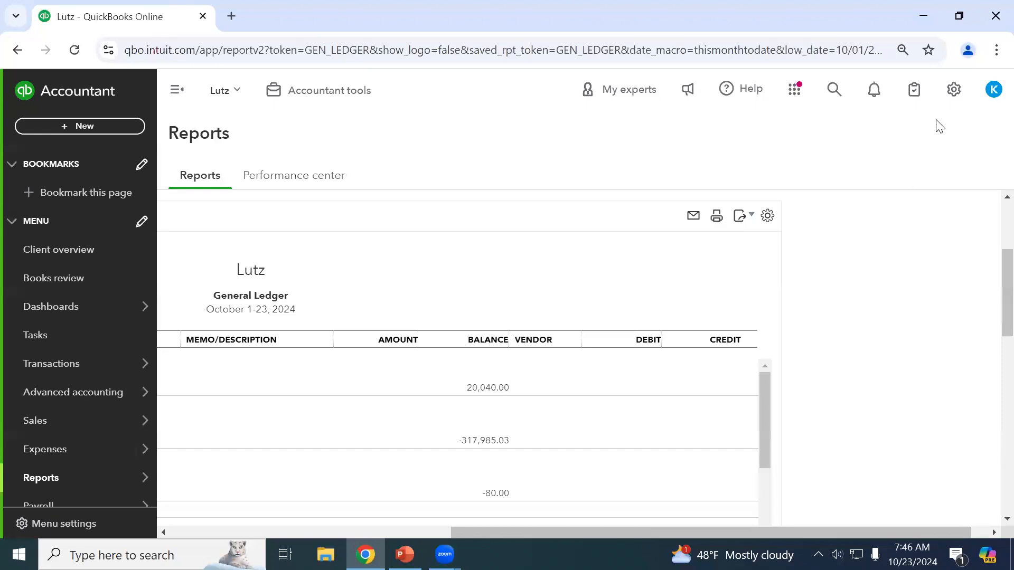
Move Debit and Credit under Amount, drop Amount and Vendor, and rerun the ledger.
{"action": "scroll", "coordinate": [869, 281], "scroll_direction": "up", "scroll_amount": 2}
{"action": "scroll", "coordinate": [864, 270], "scroll_direction": "up", "scroll_amount": 2}
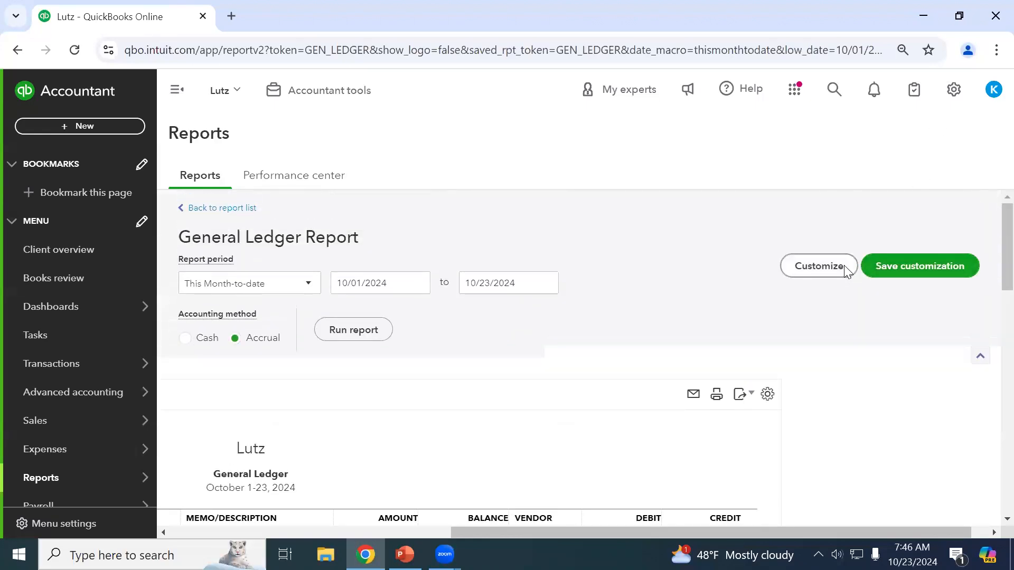
{"action": "left_click", "coordinate": [844, 266]}
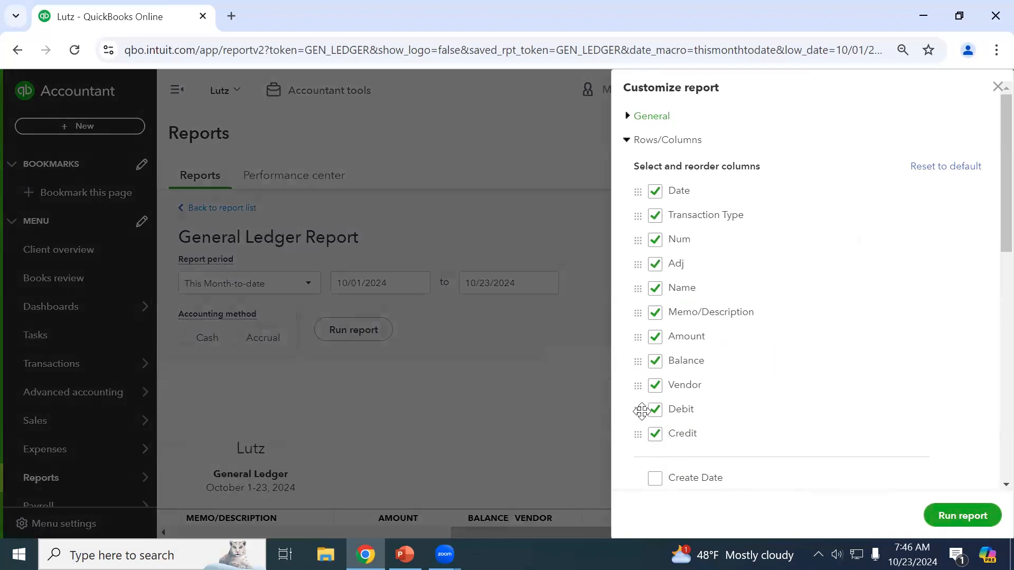
{"action": "left_click_drag", "start_coordinate": [638, 410], "coordinate": [639, 354]}
{"action": "left_click_drag", "start_coordinate": [642, 434], "coordinate": [646, 380]}
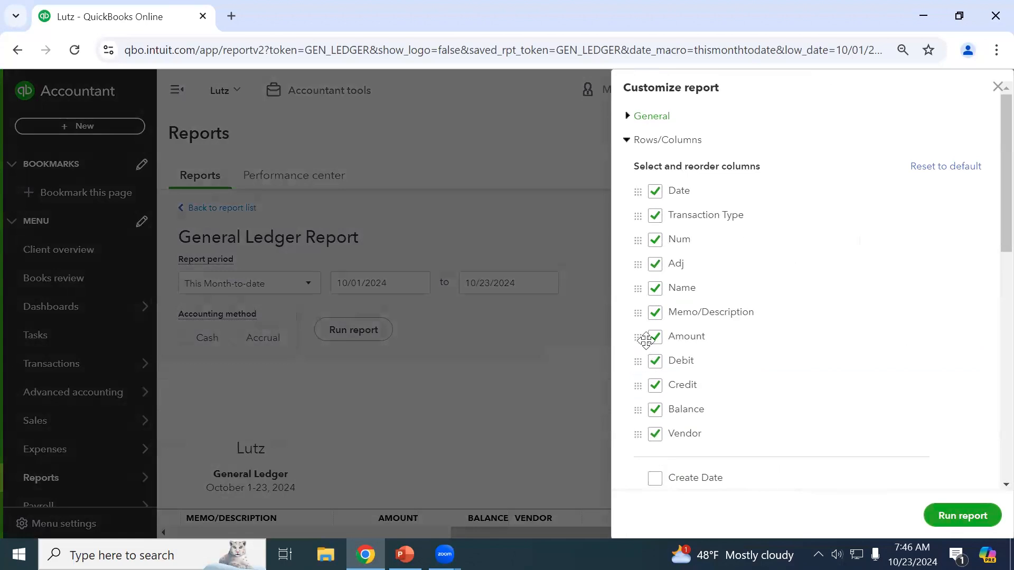
{"action": "left_click", "coordinate": [655, 336]}
{"action": "left_click", "coordinate": [655, 410]}
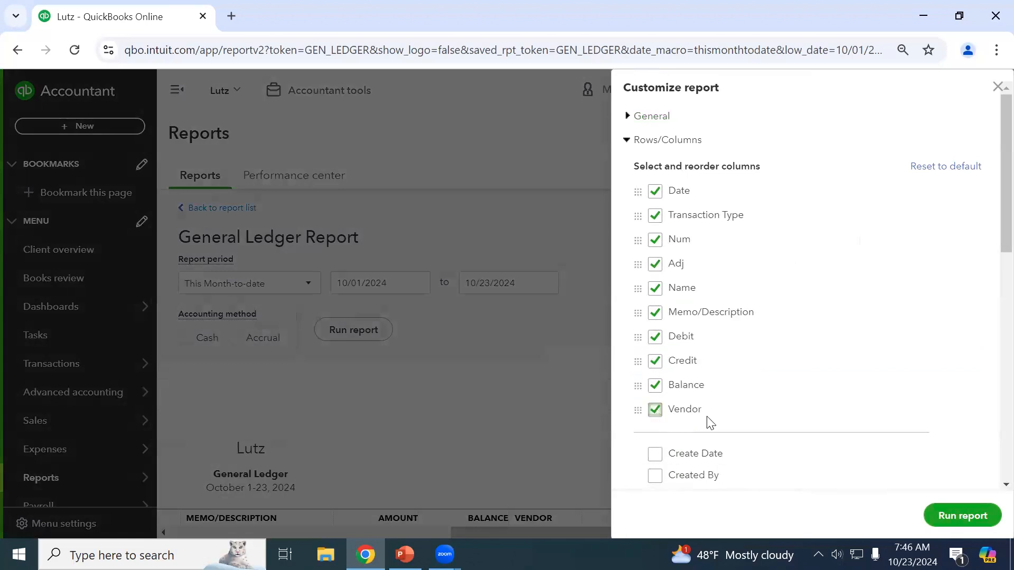
{"action": "left_click", "coordinate": [955, 507]}
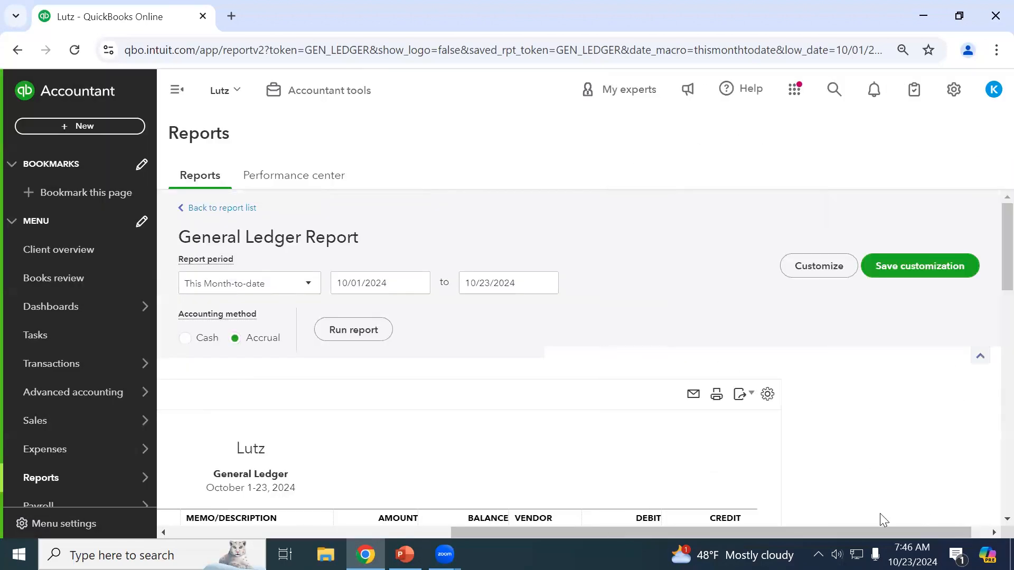
{"action": "left_click_drag", "start_coordinate": [709, 528], "coordinate": [615, 531]}
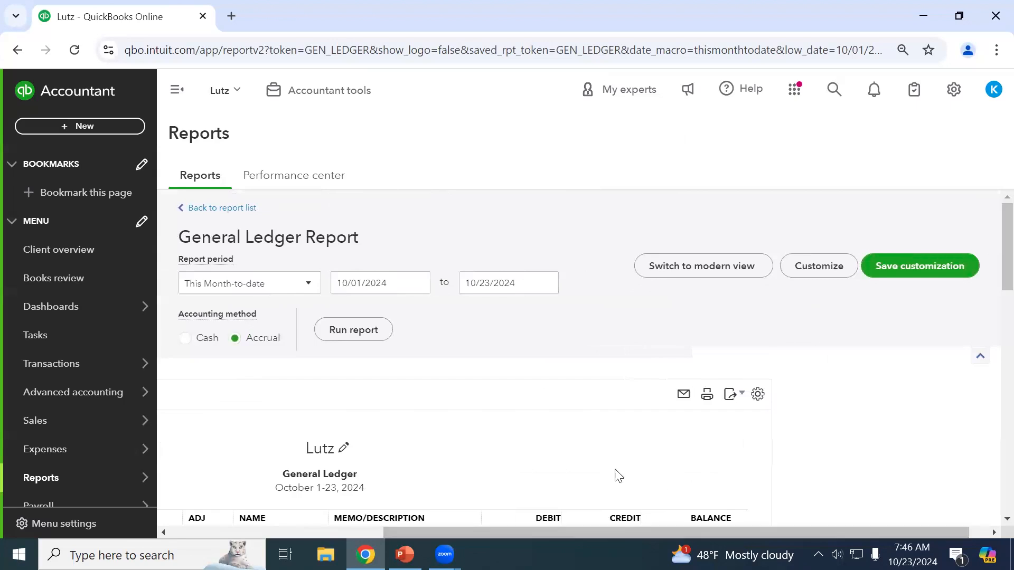
Reopen the report customization and expand its Filter options.
{"action": "scroll", "coordinate": [607, 460], "scroll_direction": "down", "scroll_amount": 3}
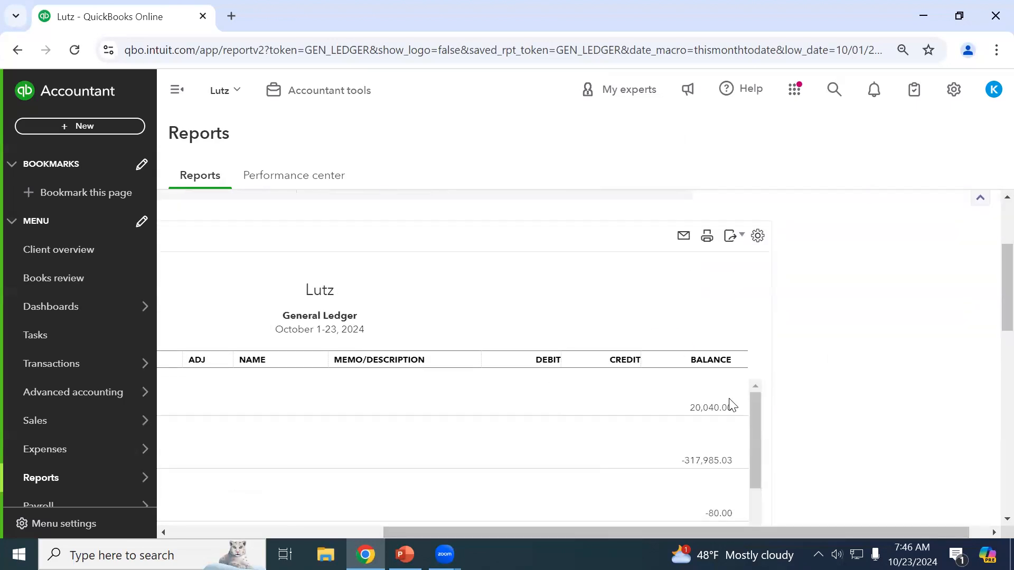
{"action": "left_click_drag", "start_coordinate": [767, 533], "coordinate": [635, 535]}
{"action": "scroll", "coordinate": [824, 369], "scroll_direction": "up", "scroll_amount": 3}
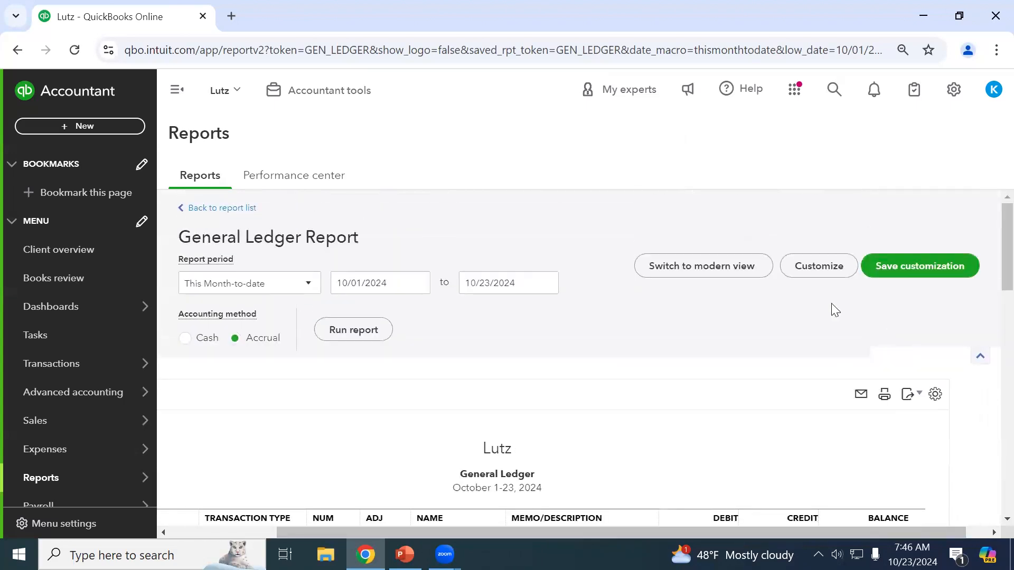
{"action": "left_click", "coordinate": [824, 267]}
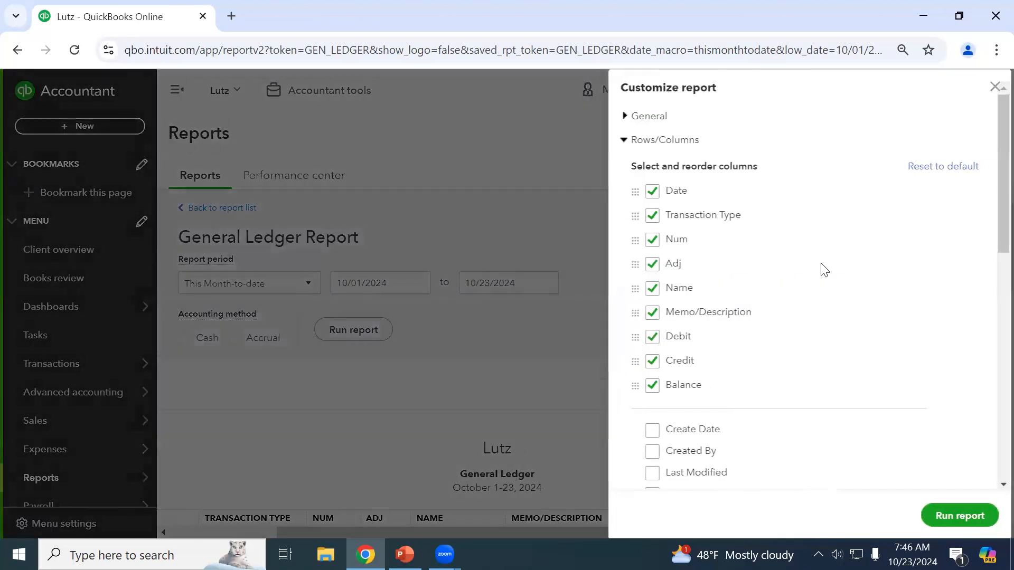
{"action": "left_click", "coordinate": [641, 143]}
{"action": "left_click", "coordinate": [645, 164]}
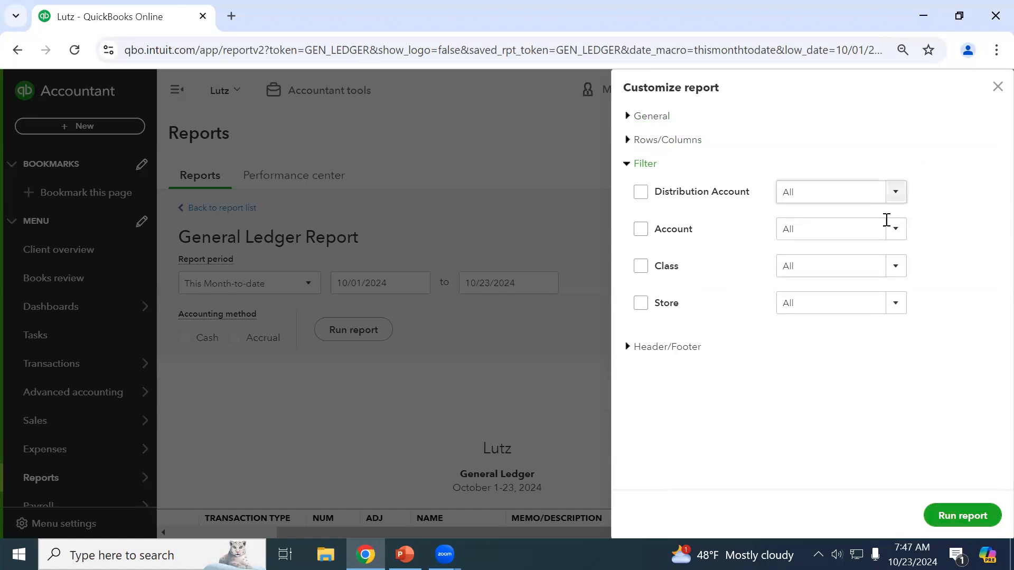
Filter the ledger to the 2110 Payroll Liabilities account and run it.
{"action": "left_click", "coordinate": [641, 230]}
{"action": "left_click", "coordinate": [888, 193]}
{"action": "scroll", "coordinate": [722, 239], "scroll_direction": "down", "scroll_amount": 15}
{"action": "scroll", "coordinate": [722, 251], "scroll_direction": "down", "scroll_amount": 8}
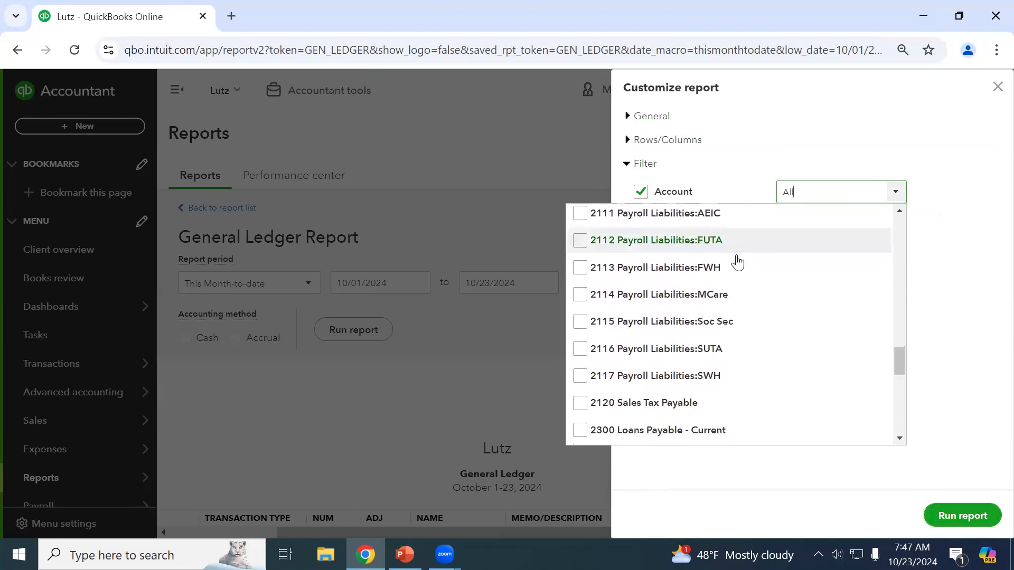
{"action": "scroll", "coordinate": [738, 263], "scroll_direction": "up", "scroll_amount": 4}
{"action": "scroll", "coordinate": [728, 276], "scroll_direction": "down", "scroll_amount": 6}
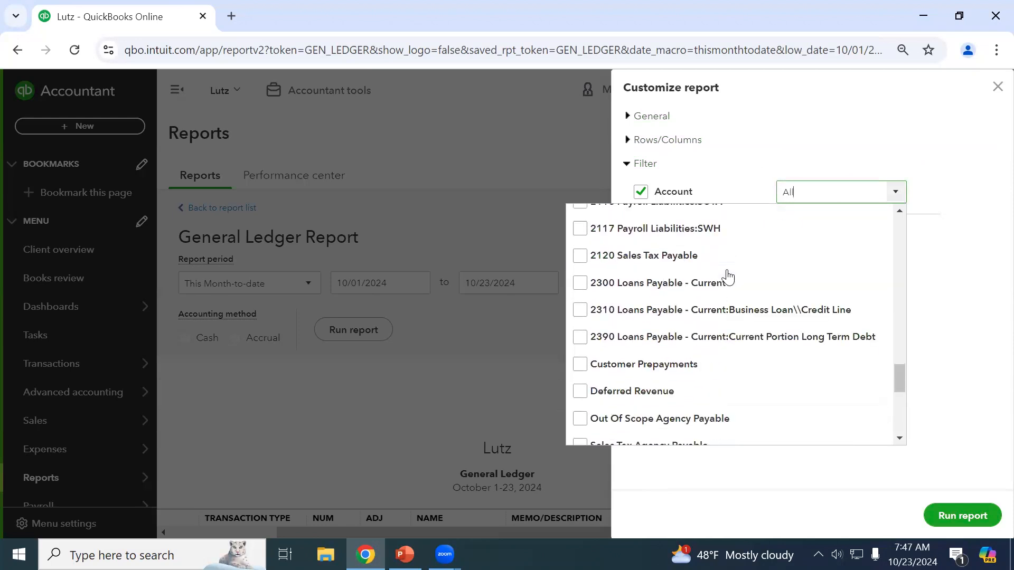
{"action": "scroll", "coordinate": [579, 310], "scroll_direction": "up", "scroll_amount": 5}
{"action": "left_click", "coordinate": [580, 277]}
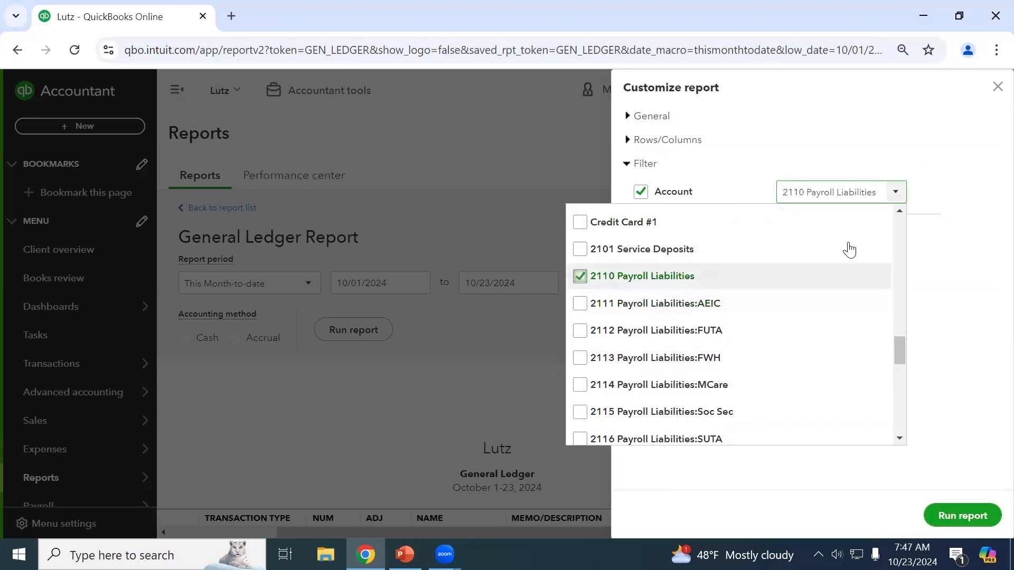
{"action": "left_click", "coordinate": [953, 274]}
{"action": "left_click", "coordinate": [962, 516]}
{"action": "scroll", "coordinate": [496, 393], "scroll_direction": "down", "scroll_amount": 4}
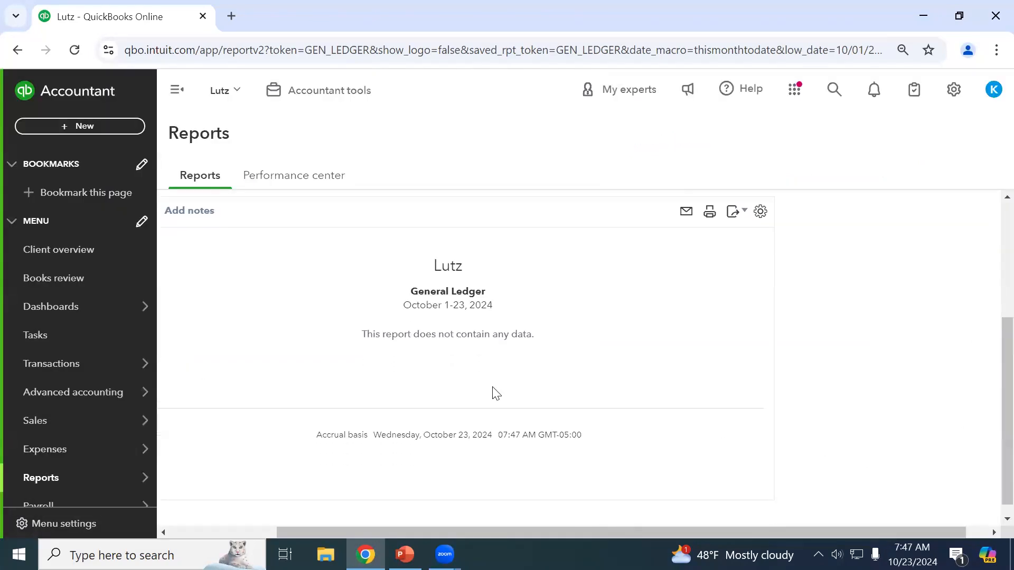
{"action": "scroll", "coordinate": [822, 296], "scroll_direction": "up", "scroll_amount": 4}
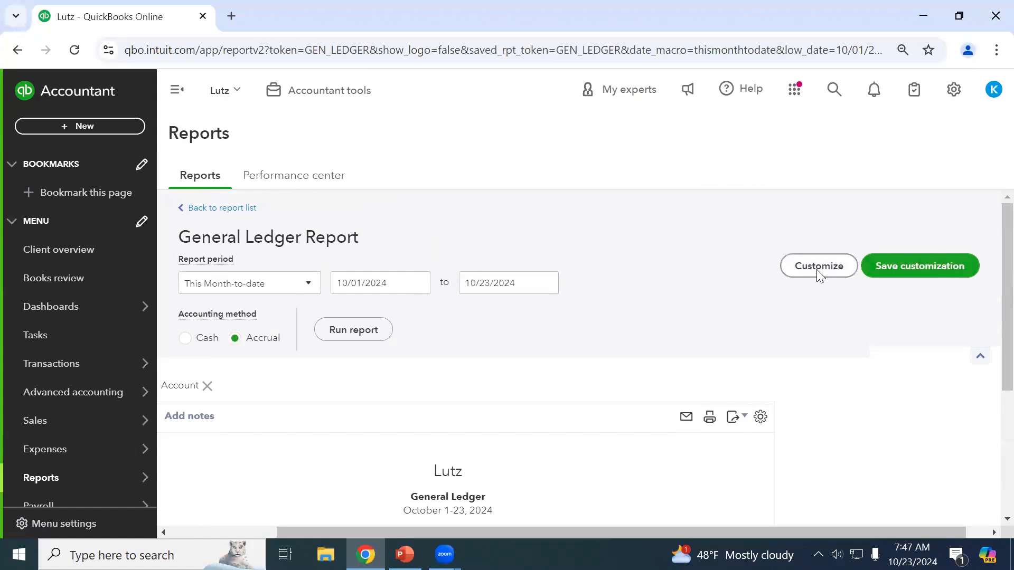
Swap the account filter from 2110 Payroll Liabilities to 1000 Cash and rerun.
{"action": "left_click", "coordinate": [817, 271]}
{"action": "left_click", "coordinate": [896, 192]}
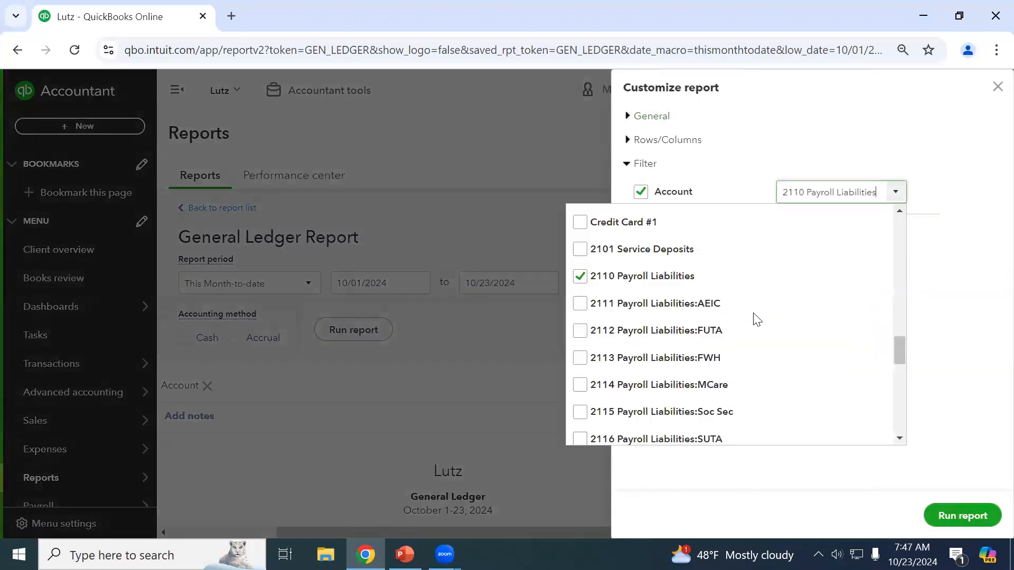
{"action": "scroll", "coordinate": [756, 320], "scroll_direction": "down", "scroll_amount": 6}
{"action": "scroll", "coordinate": [641, 301], "scroll_direction": "up", "scroll_amount": 8}
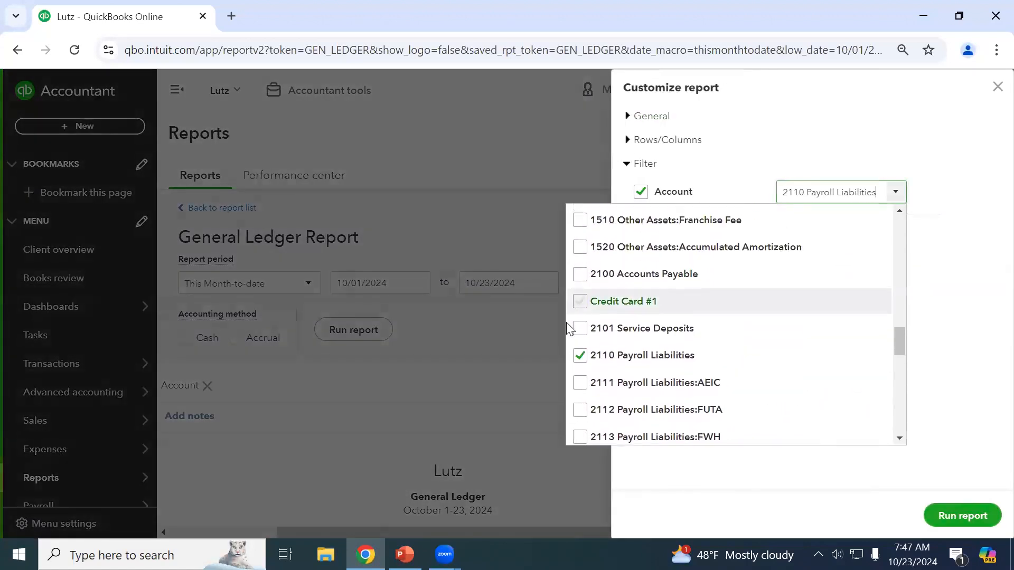
{"action": "left_click", "coordinate": [579, 355]}
{"action": "scroll", "coordinate": [586, 353], "scroll_direction": "down", "scroll_amount": 5}
{"action": "scroll", "coordinate": [608, 355], "scroll_direction": "down", "scroll_amount": 5}
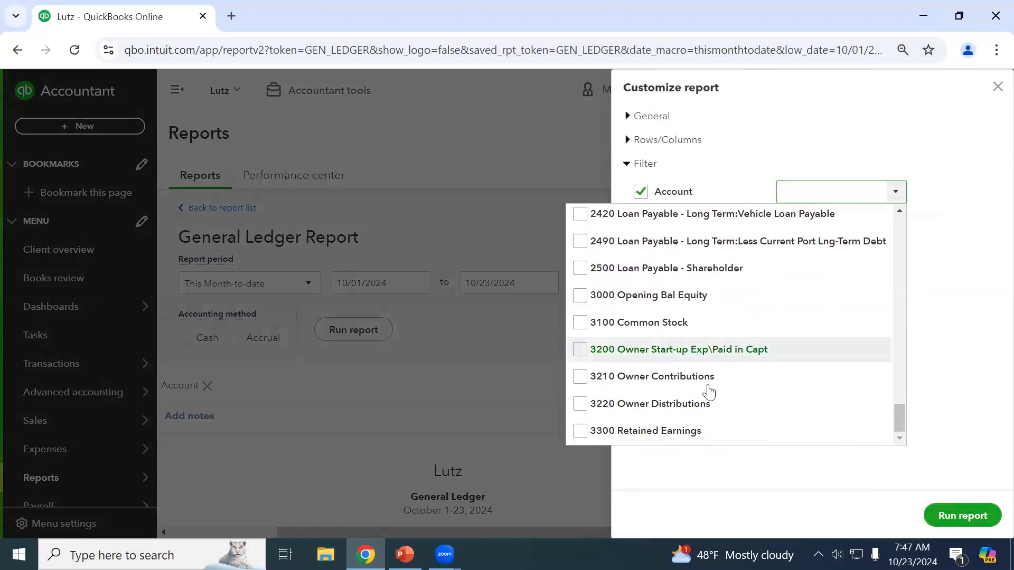
{"action": "scroll", "coordinate": [740, 390], "scroll_direction": "up", "scroll_amount": 5}
{"action": "scroll", "coordinate": [740, 389], "scroll_direction": "up", "scroll_amount": 15}
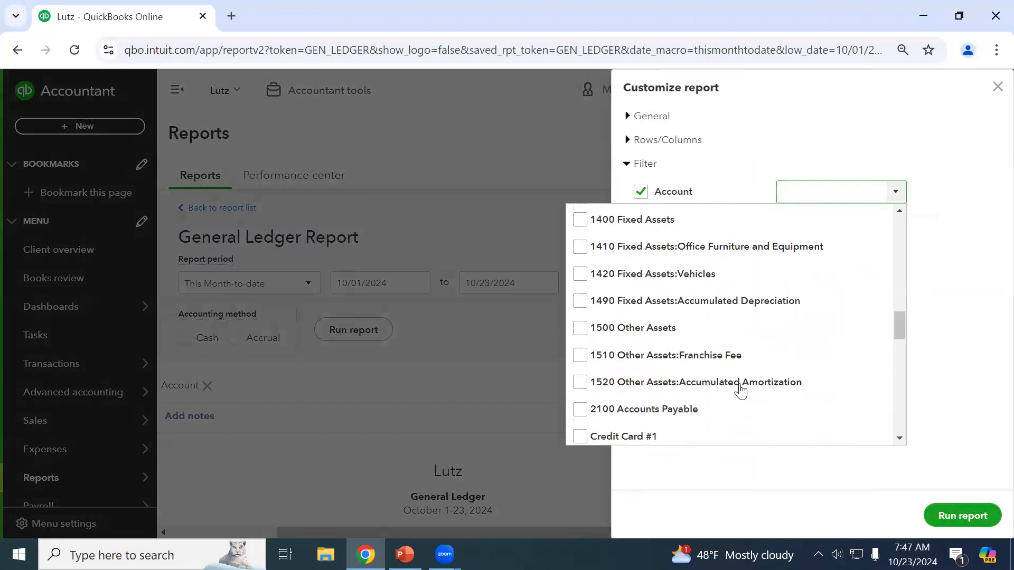
{"action": "scroll", "coordinate": [695, 362], "scroll_direction": "down", "scroll_amount": 20}
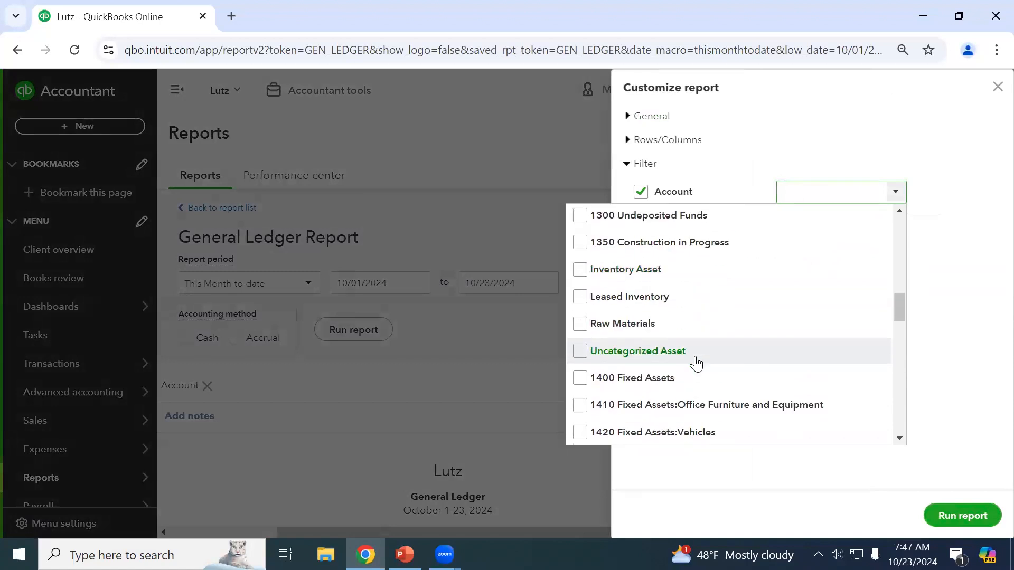
{"action": "scroll", "coordinate": [712, 377], "scroll_direction": "up", "scroll_amount": 2}
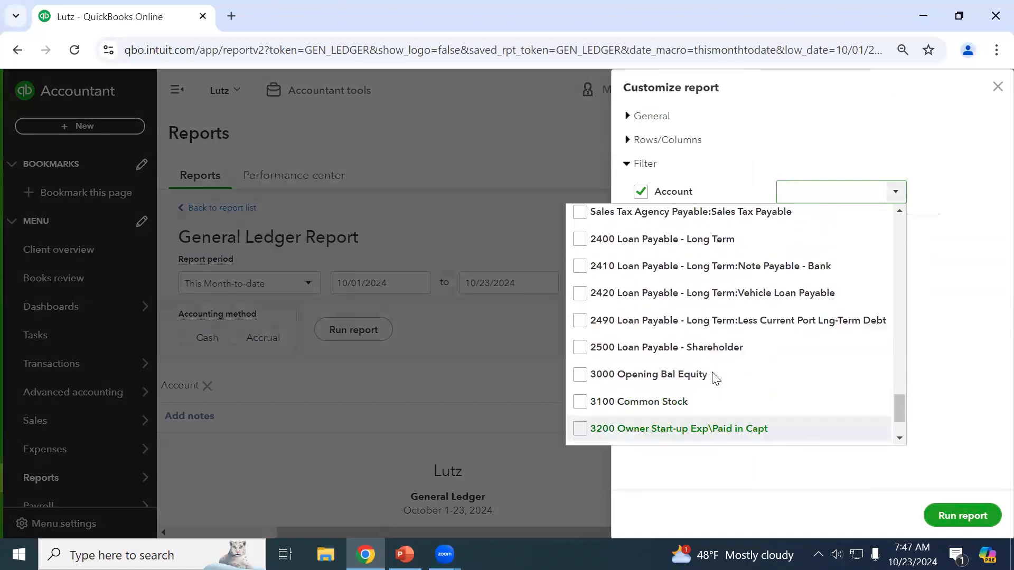
{"action": "scroll", "coordinate": [734, 388], "scroll_direction": "down", "scroll_amount": 3}
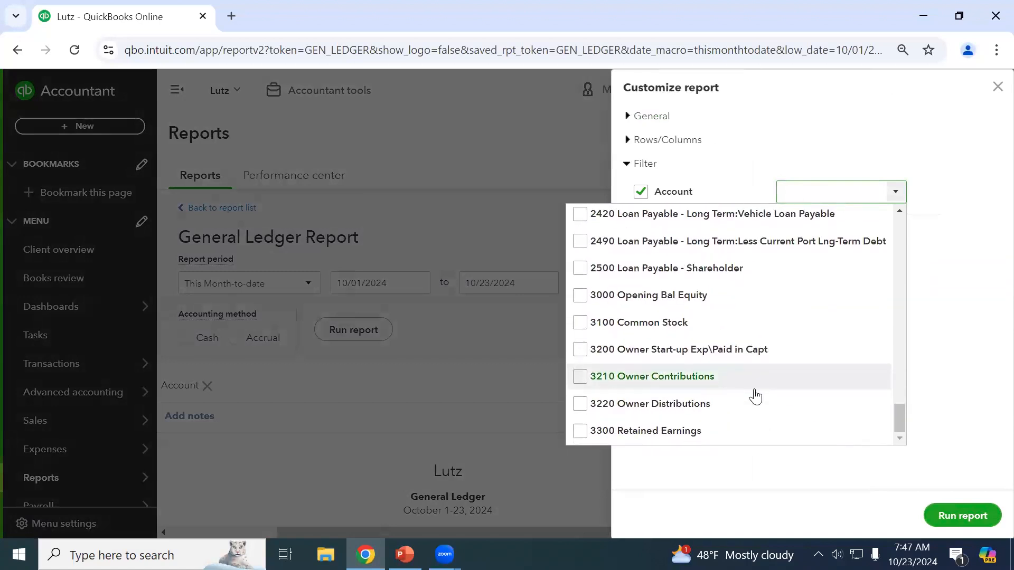
{"action": "scroll", "coordinate": [682, 373], "scroll_direction": "up", "scroll_amount": 10}
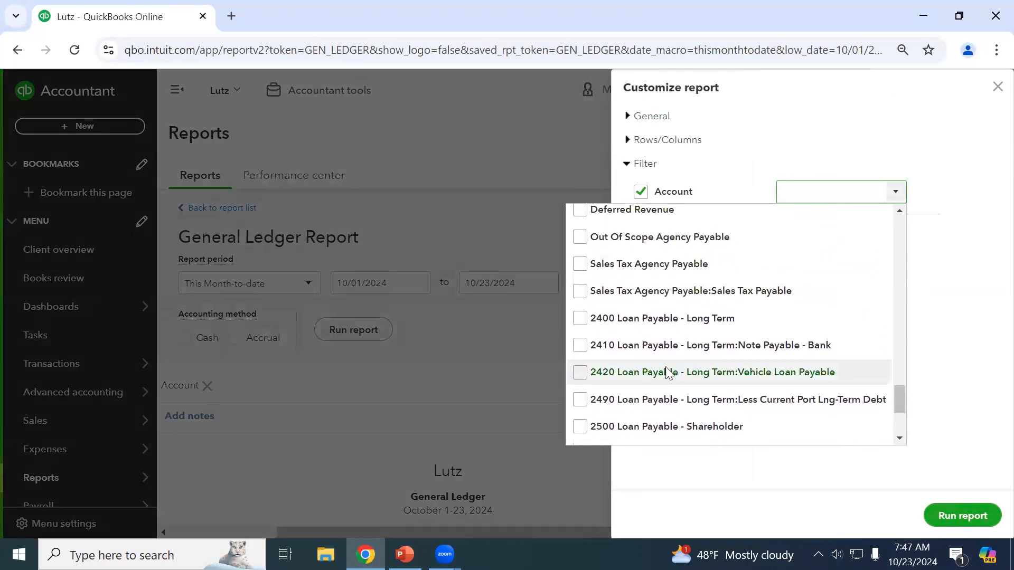
{"action": "scroll", "coordinate": [645, 367], "scroll_direction": "up", "scroll_amount": 10}
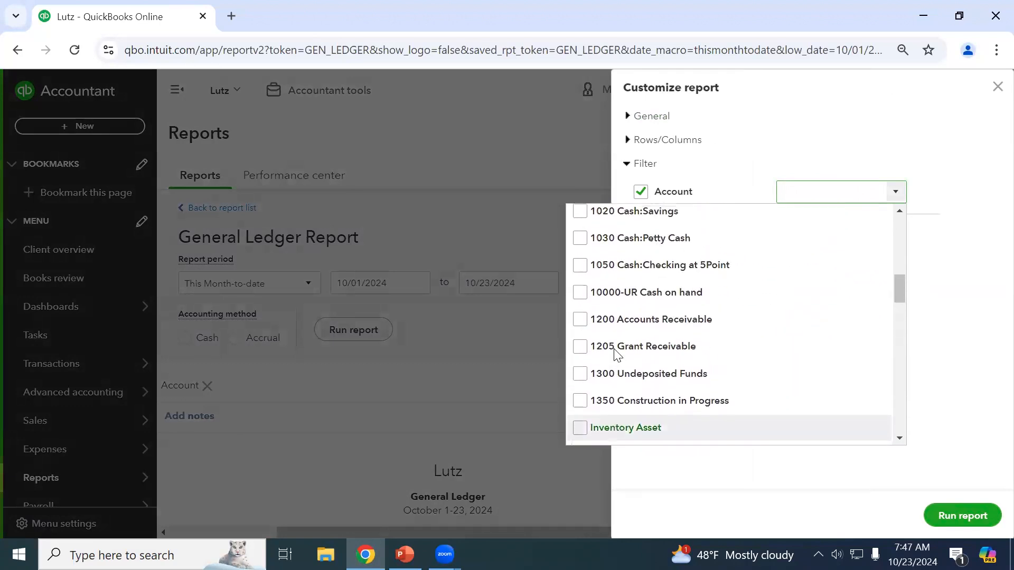
{"action": "scroll", "coordinate": [585, 323], "scroll_direction": "down", "scroll_amount": 1}
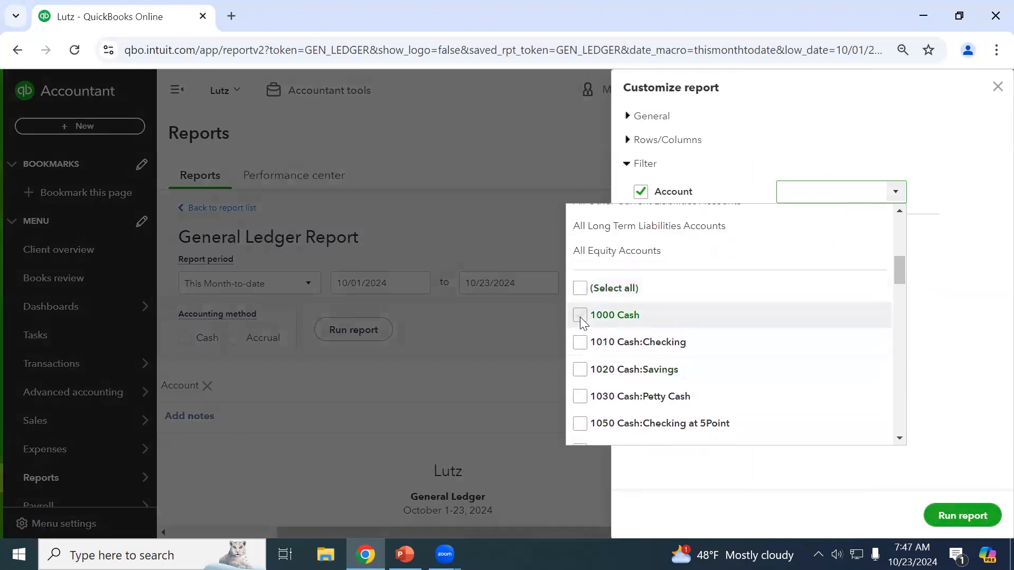
{"action": "left_click", "coordinate": [580, 316]}
{"action": "left_click", "coordinate": [989, 374]}
{"action": "left_click", "coordinate": [962, 515]}
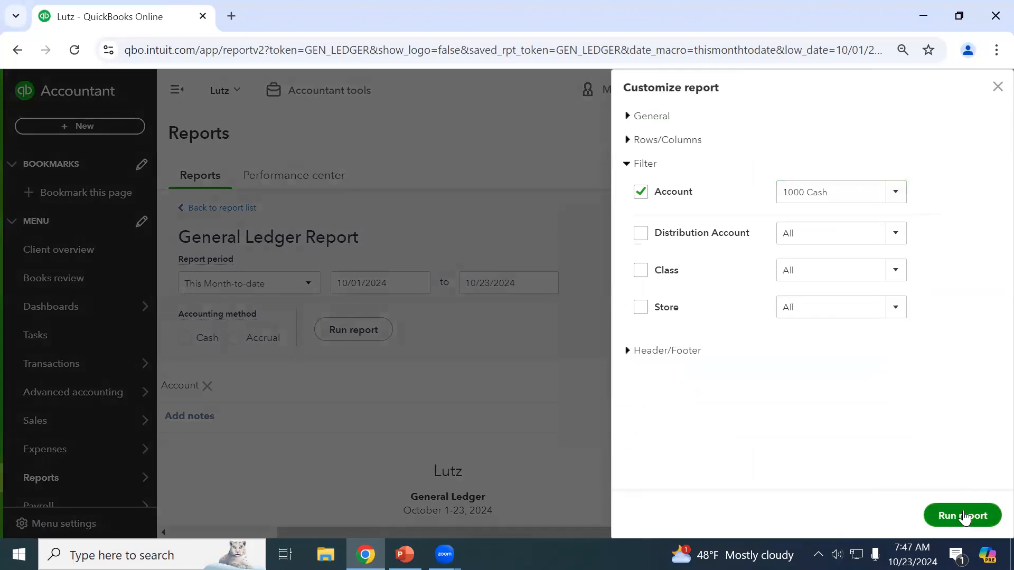
{"action": "scroll", "coordinate": [382, 259], "scroll_direction": "down", "scroll_amount": 3}
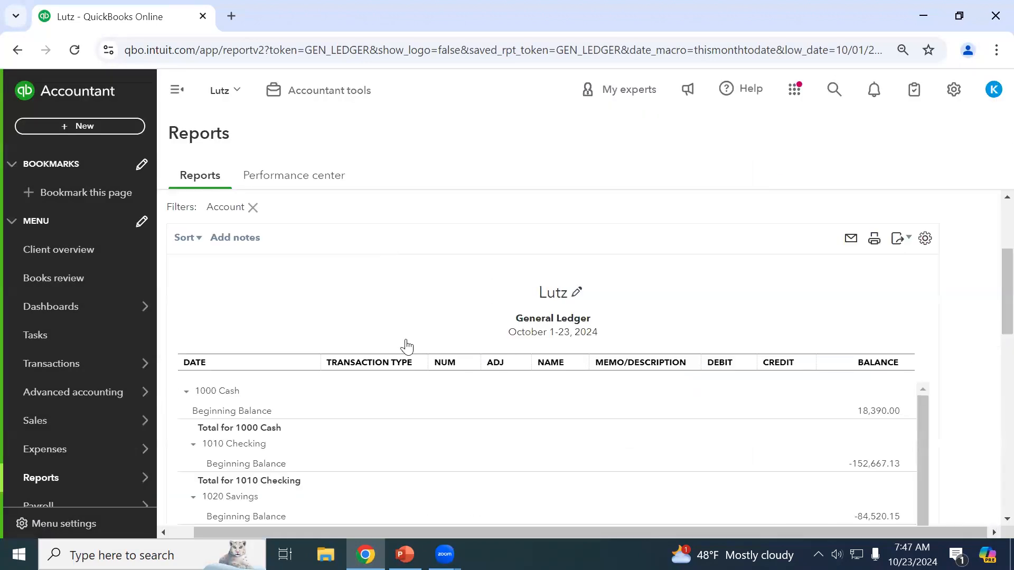
Rerun the cash ledger from 01/01/2024 through 10/23/2024, then reopen Customize.
{"action": "scroll", "coordinate": [407, 344], "scroll_direction": "down", "scroll_amount": 3}
{"action": "scroll", "coordinate": [318, 294], "scroll_direction": "up", "scroll_amount": 10}
{"action": "left_click", "coordinate": [314, 261]}
{"action": "type", "text": "01/01/2024"}
{"action": "key", "text": "Tab"}
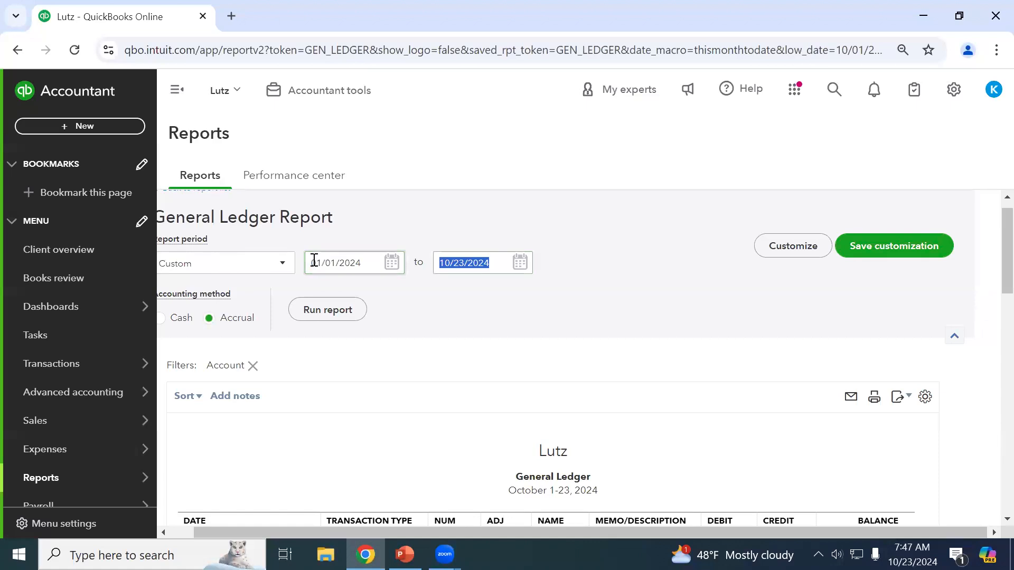
{"action": "left_click", "coordinate": [324, 317]}
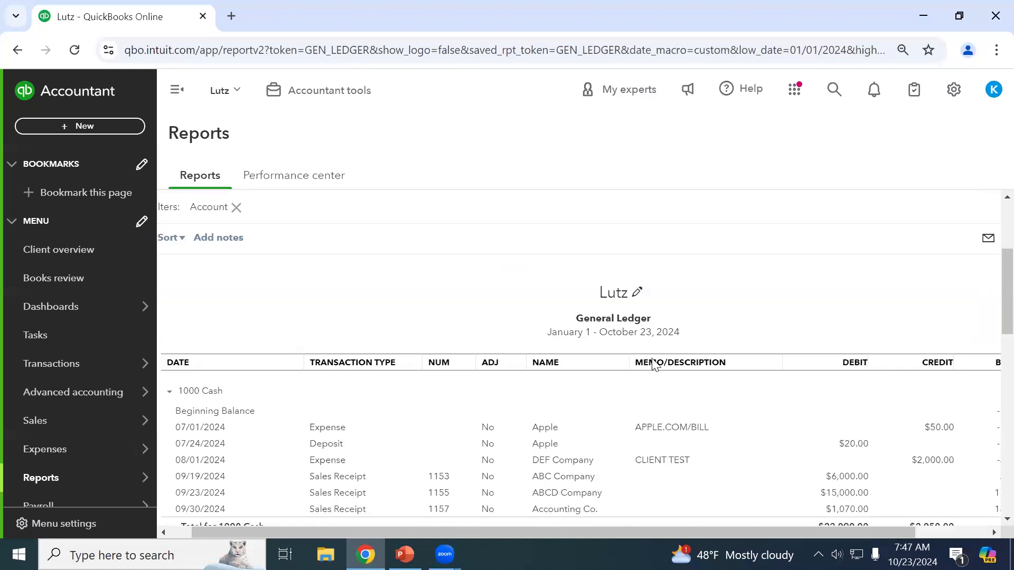
{"action": "scroll", "coordinate": [652, 363], "scroll_direction": "down", "scroll_amount": 5}
{"action": "scroll", "coordinate": [223, 340], "scroll_direction": "up", "scroll_amount": 10}
{"action": "scroll", "coordinate": [223, 340], "scroll_direction": "down", "scroll_amount": 2}
{"action": "scroll", "coordinate": [796, 200], "scroll_direction": "up", "scroll_amount": 4}
{"action": "scroll", "coordinate": [839, 267], "scroll_direction": "up", "scroll_amount": 2}
{"action": "left_click", "coordinate": [821, 266]}
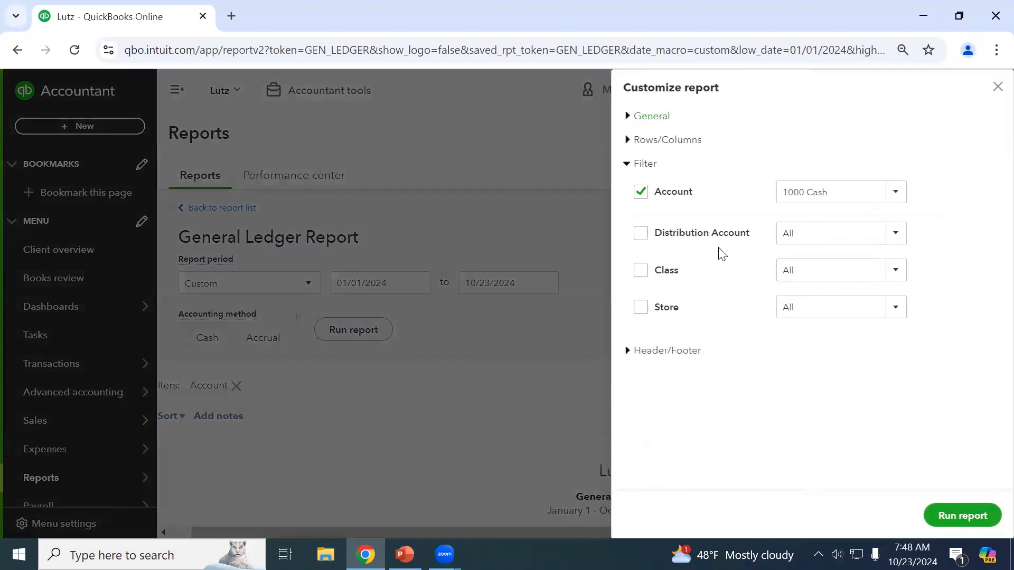
Untick the Account filter and expand the Header/Footer settings.
{"action": "left_click", "coordinate": [646, 188]}
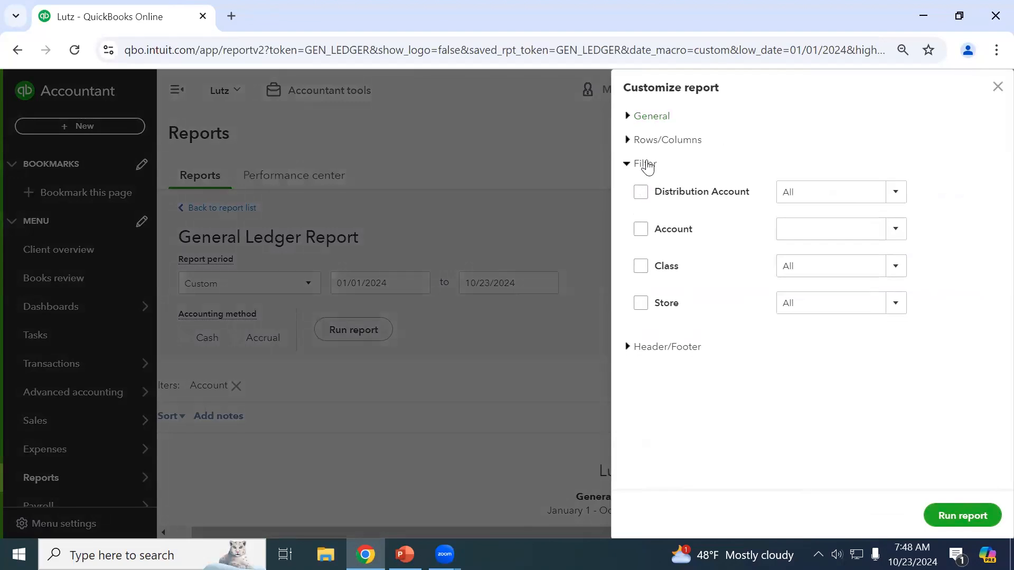
{"action": "left_click", "coordinate": [646, 164]}
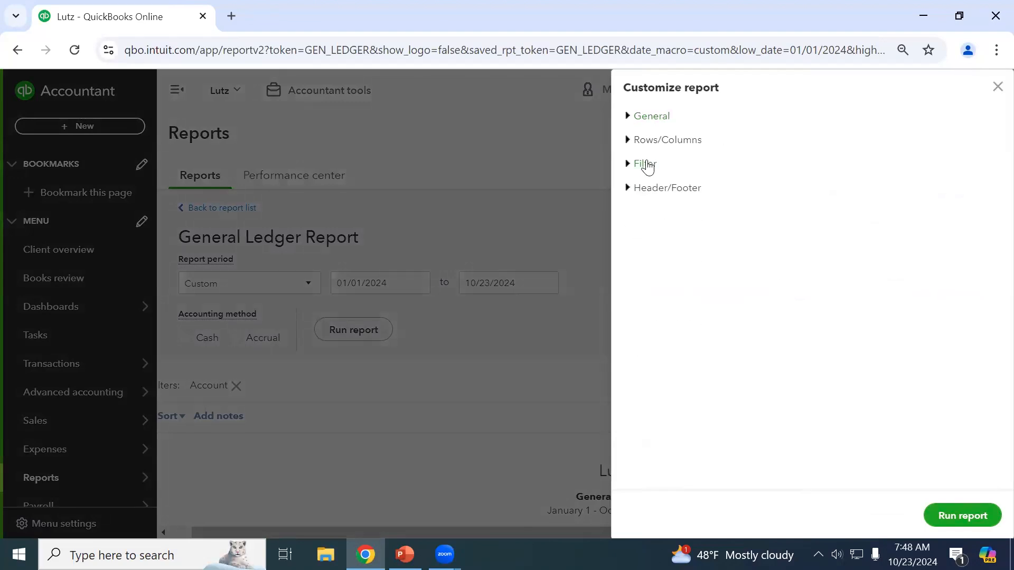
{"action": "left_click", "coordinate": [664, 188]}
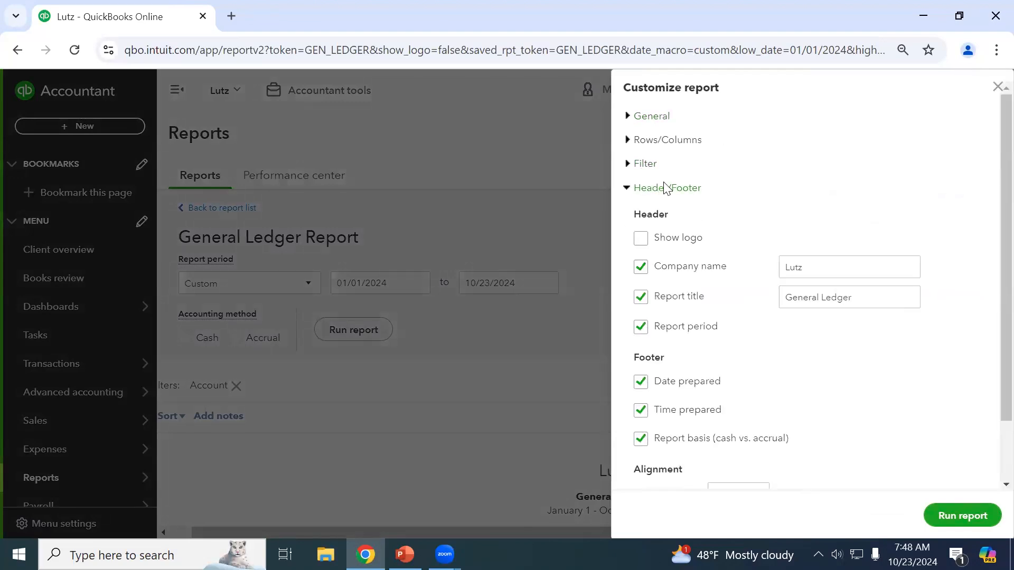
{"action": "left_click", "coordinate": [997, 87]}
Set the header company name to ABC Company and rerun the ledger.
{"action": "scroll", "coordinate": [709, 277], "scroll_direction": "down", "scroll_amount": 2}
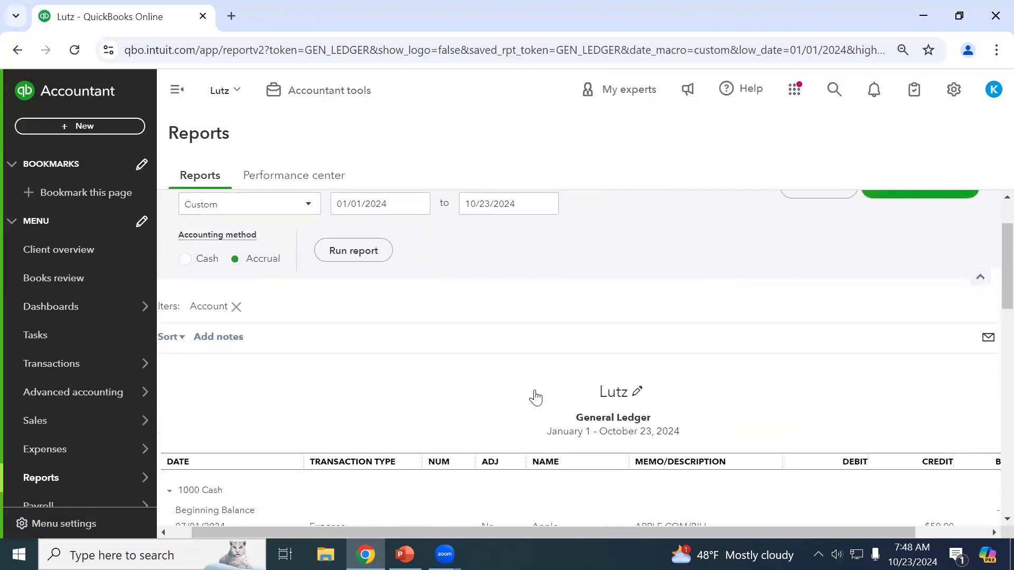
{"action": "scroll", "coordinate": [826, 304], "scroll_direction": "up", "scroll_amount": 2}
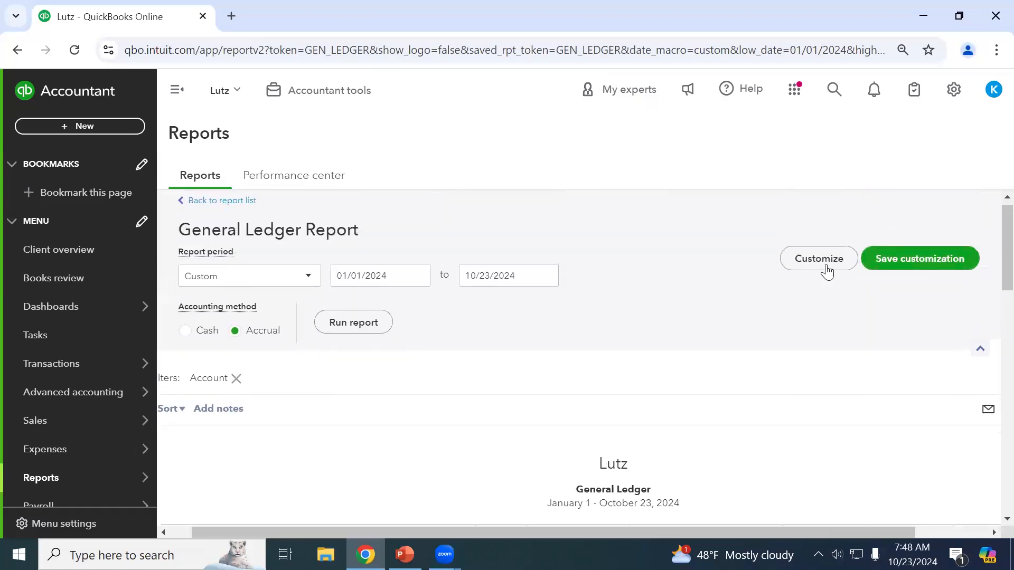
{"action": "left_click", "coordinate": [828, 268]}
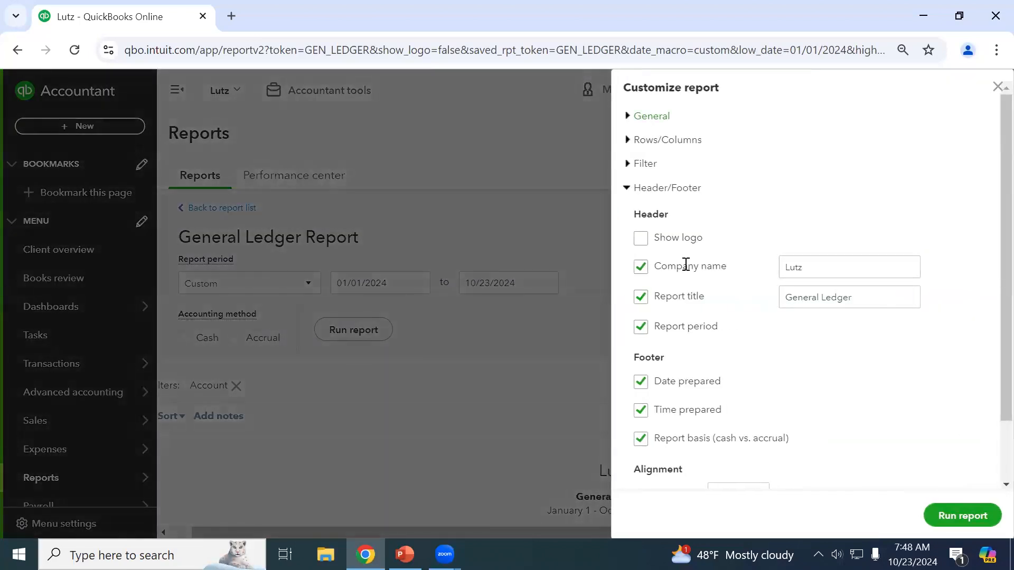
{"action": "left_click", "coordinate": [826, 263]}
{"action": "left_click", "coordinate": [853, 263]}
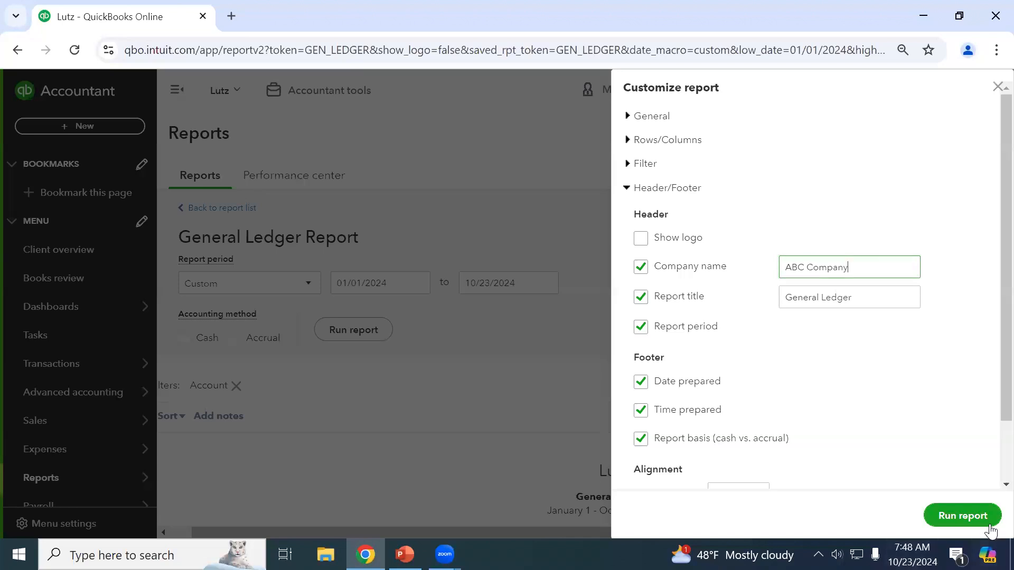
{"action": "left_click", "coordinate": [974, 516]}
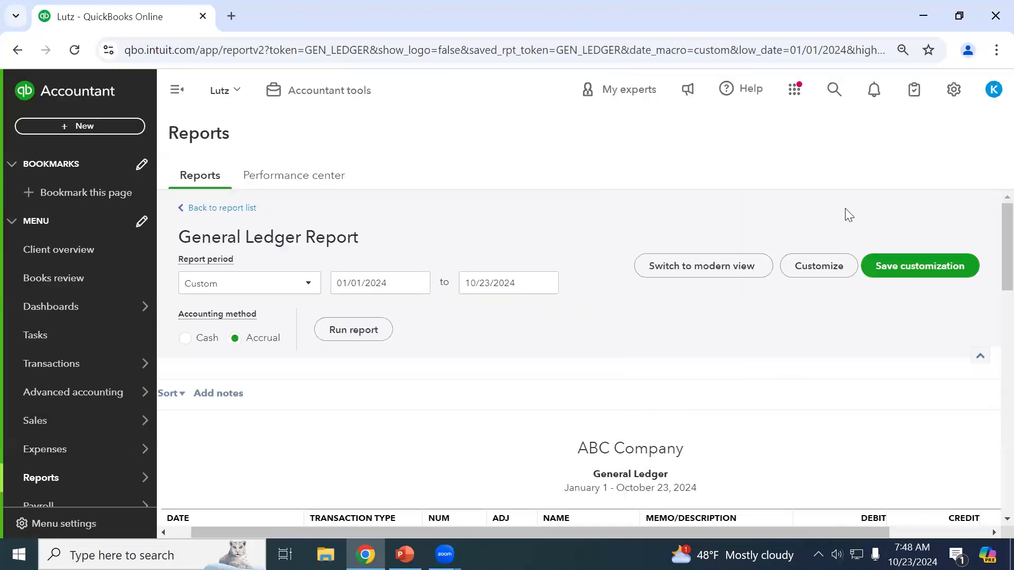
Retitle the report 'General Ledger - Omaha' and rerun it.
{"action": "left_click", "coordinate": [829, 265]}
{"action": "left_click", "coordinate": [845, 296]}
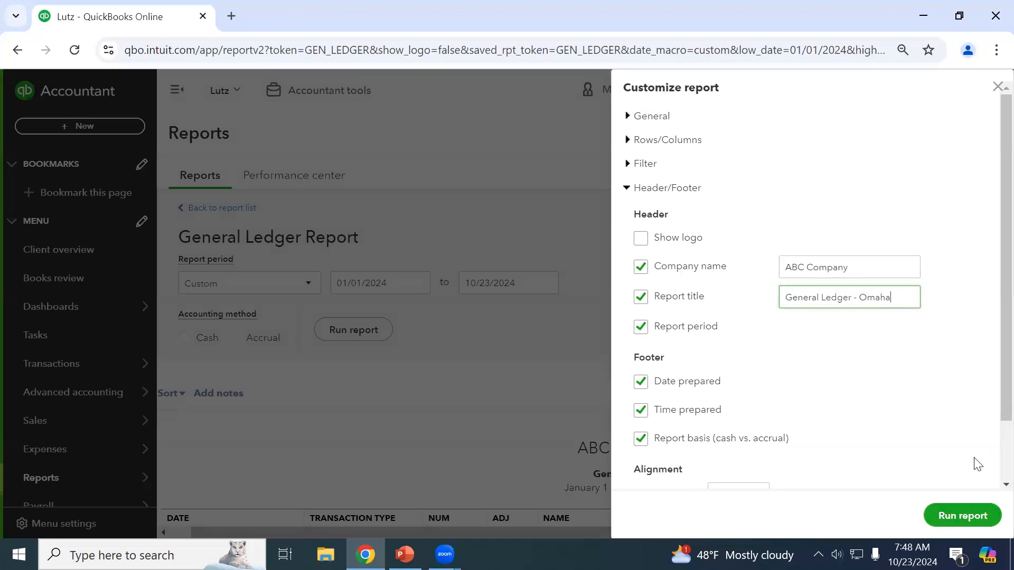
{"action": "left_click", "coordinate": [986, 517]}
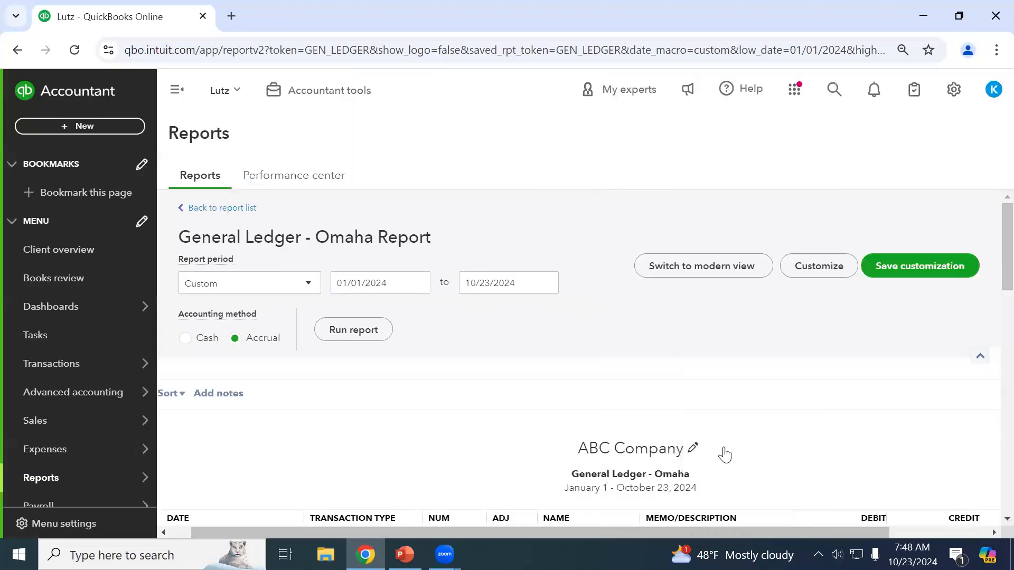
Set the header alignment to Center, rerun, and go back to the reports list.
{"action": "left_click", "coordinate": [817, 266]}
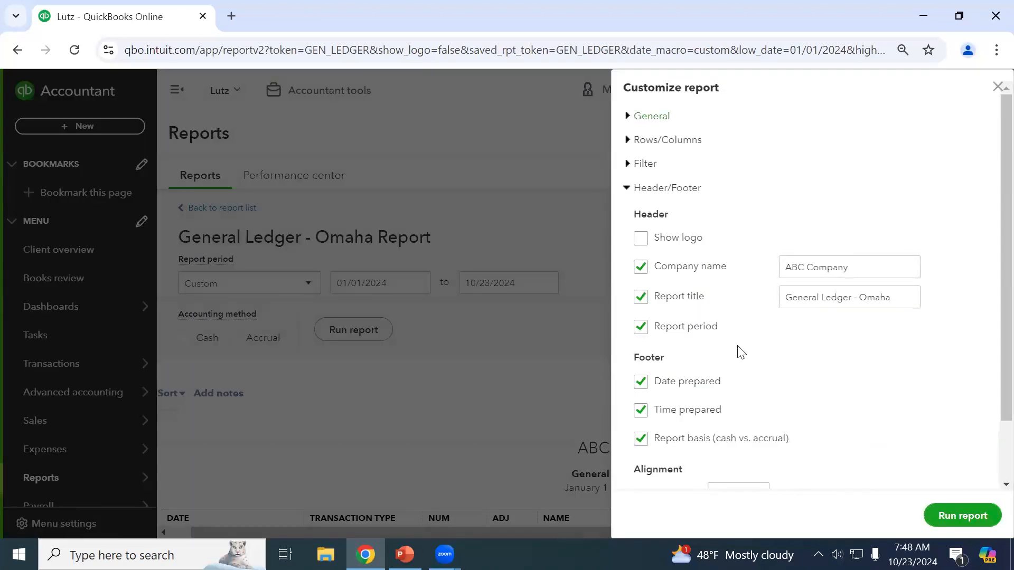
{"action": "scroll", "coordinate": [694, 300], "scroll_direction": "down", "scroll_amount": 2}
{"action": "scroll", "coordinate": [694, 299], "scroll_direction": "down", "scroll_amount": 1}
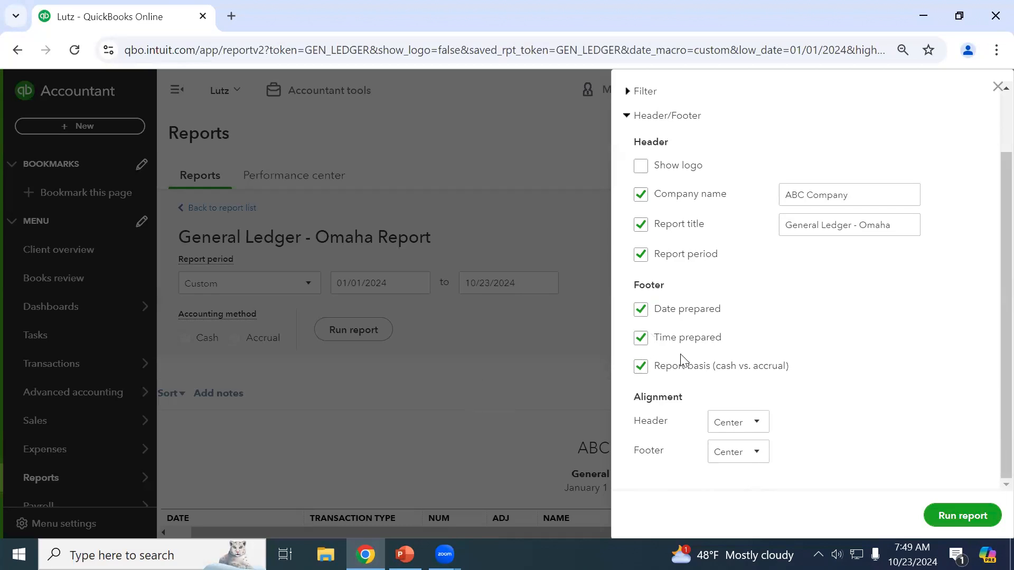
{"action": "left_click", "coordinate": [755, 428]}
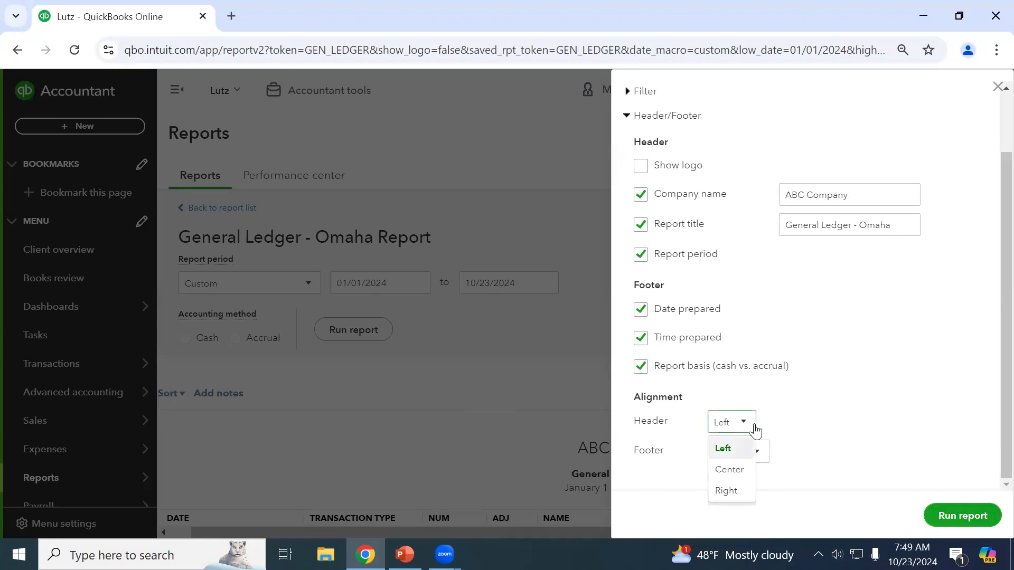
{"action": "left_click", "coordinate": [813, 410]}
{"action": "left_click", "coordinate": [746, 423]}
{"action": "left_click", "coordinate": [744, 472]}
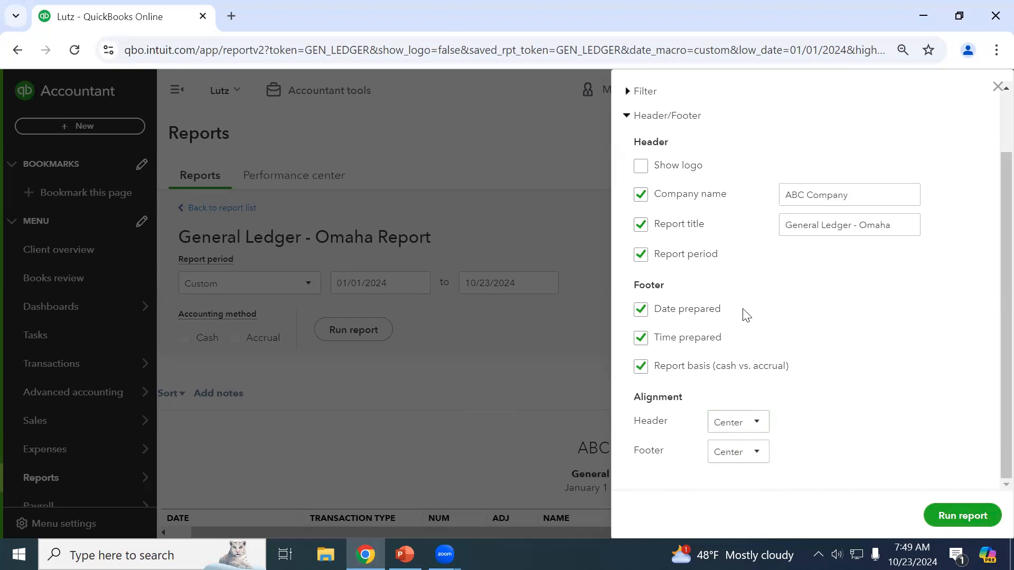
{"action": "left_click", "coordinate": [967, 516]}
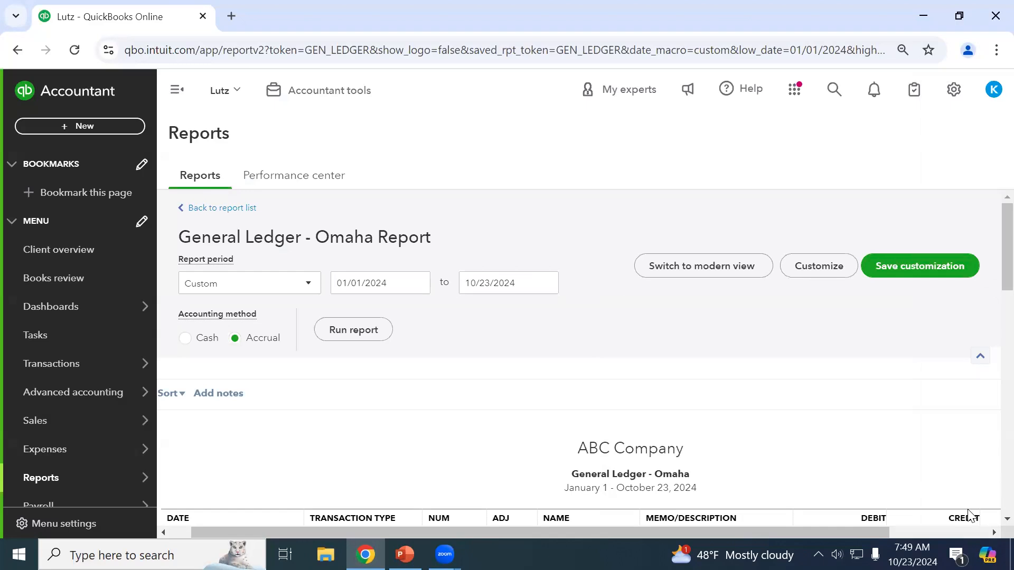
{"action": "left_click", "coordinate": [217, 211]}
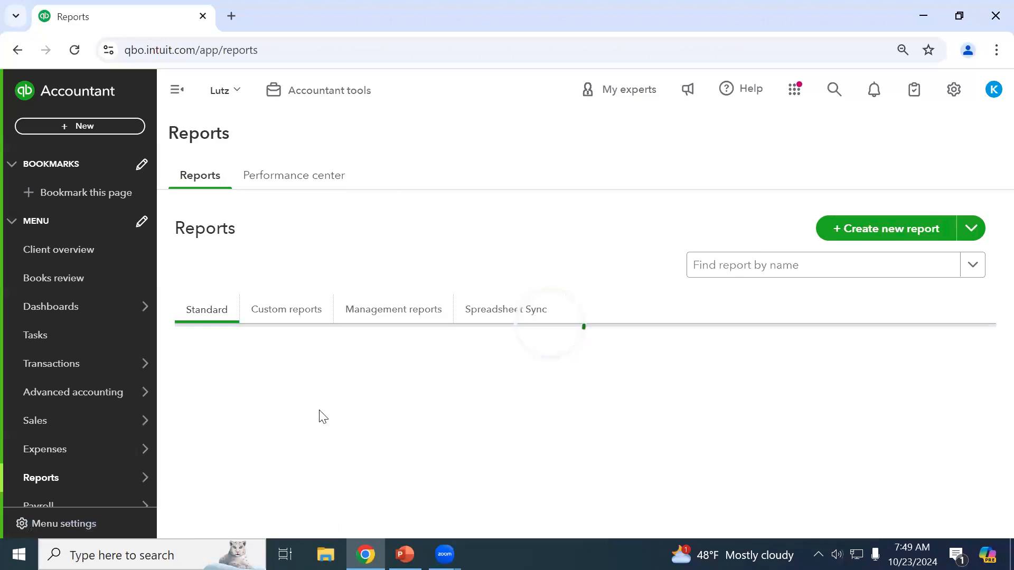
Run the Profit and Loss report for 01/01/2024 to 09/30/2024.
{"action": "scroll", "coordinate": [255, 474], "scroll_direction": "down", "scroll_amount": 2}
{"action": "left_click", "coordinate": [248, 485]}
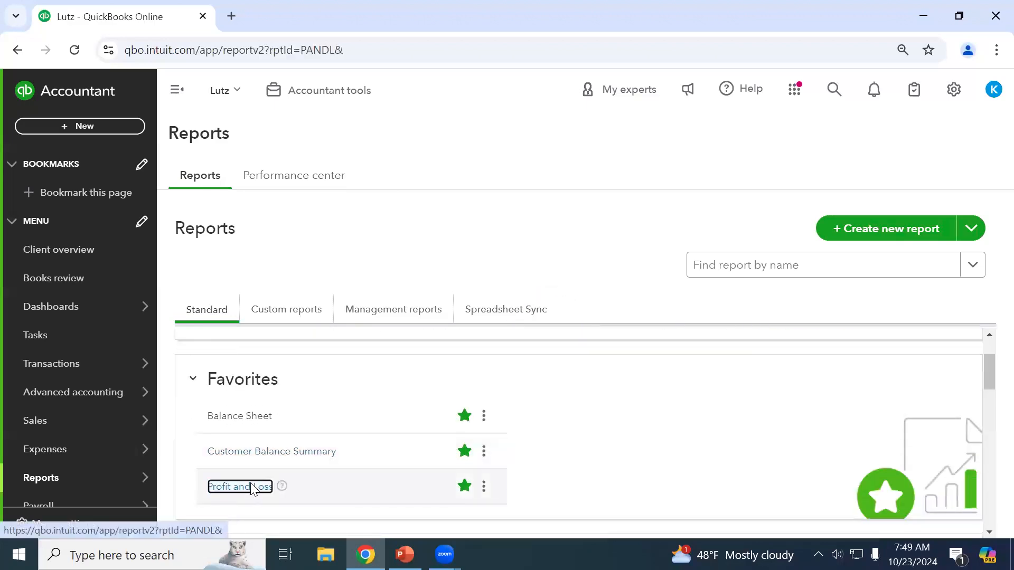
{"action": "left_click_drag", "start_coordinate": [386, 283], "coordinate": [383, 283]}
{"action": "type", "text": "y"}
{"action": "key", "text": "Tab"}
{"action": "left_click", "coordinate": [385, 282]}
{"action": "type", "text": "01/01/2024"}
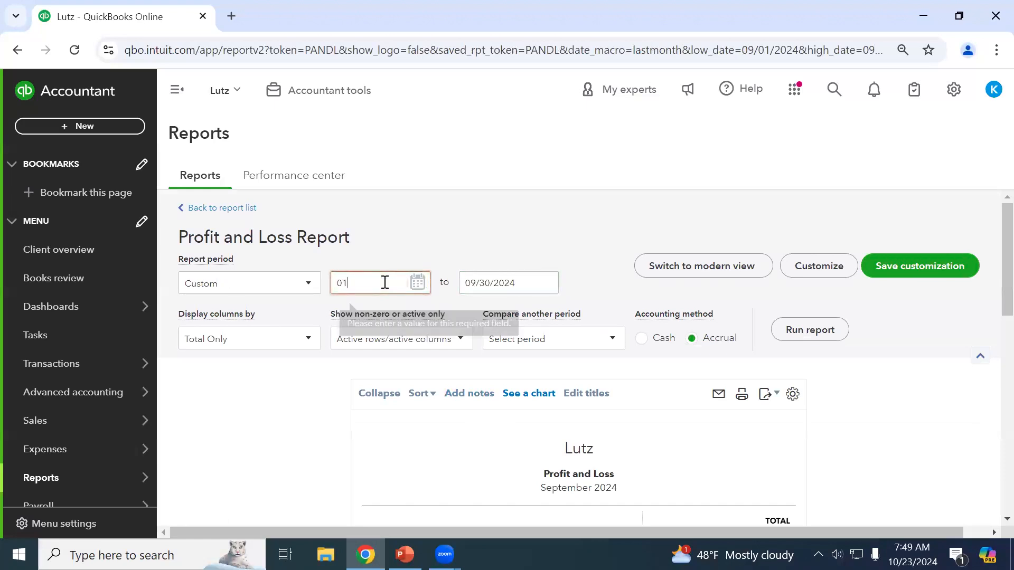
{"action": "key", "text": "Tab"}
{"action": "left_click", "coordinate": [810, 330]}
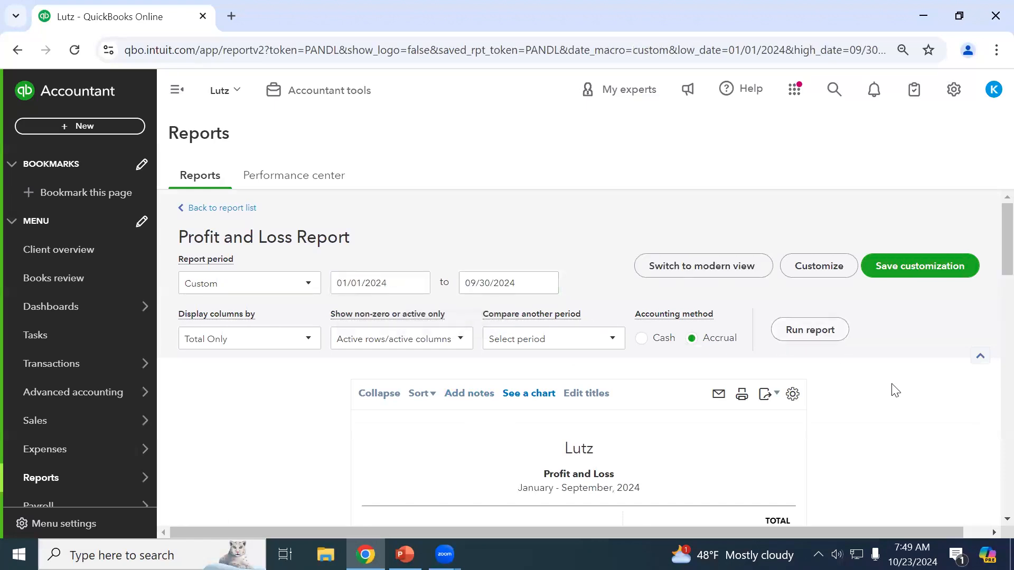
{"action": "scroll", "coordinate": [891, 387], "scroll_direction": "down", "scroll_amount": 5}
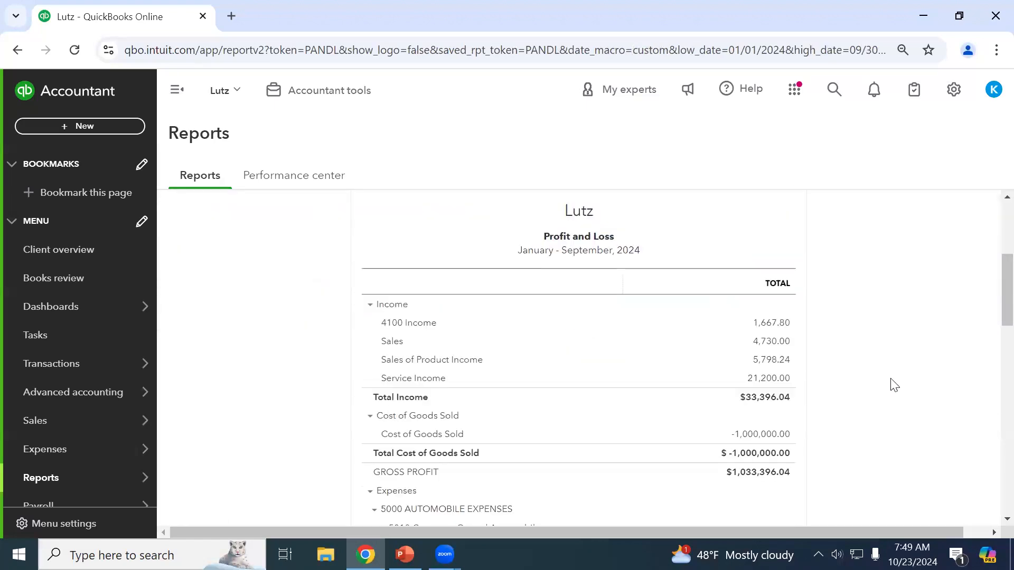
Drill into the 4,730.00 Sales amount and review its six transactions.
{"action": "left_click", "coordinate": [770, 342]}
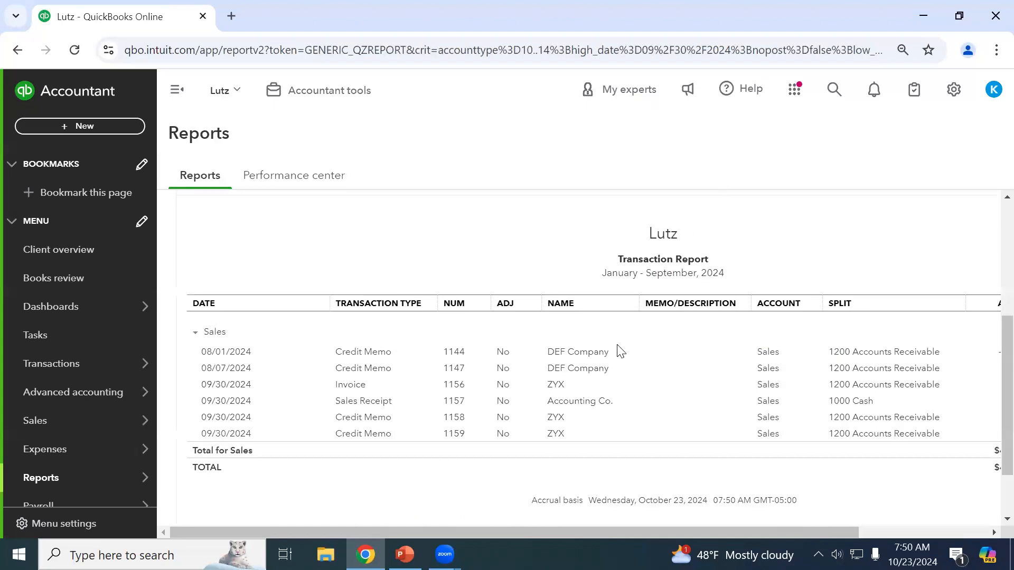
{"action": "scroll", "coordinate": [340, 367], "scroll_direction": "up", "scroll_amount": 5}
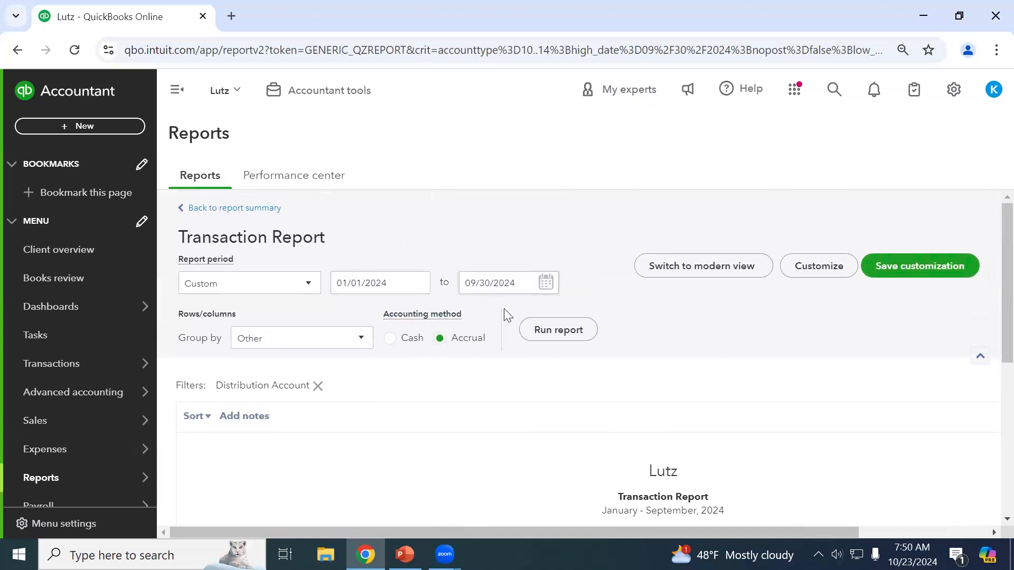
{"action": "scroll", "coordinate": [511, 313], "scroll_direction": "down", "scroll_amount": 6}
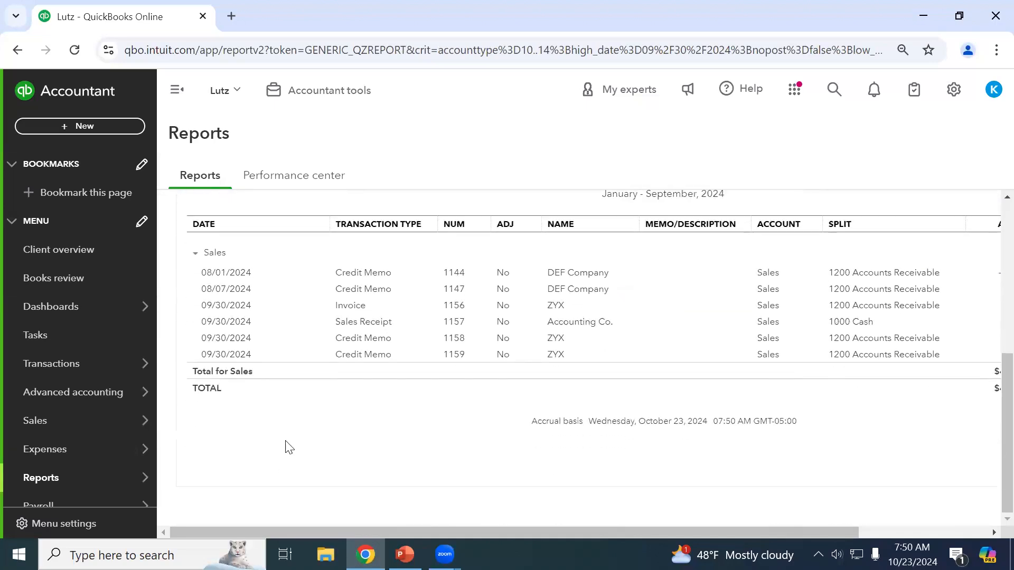
{"action": "scroll", "coordinate": [455, 503], "scroll_direction": "up", "scroll_amount": 2}
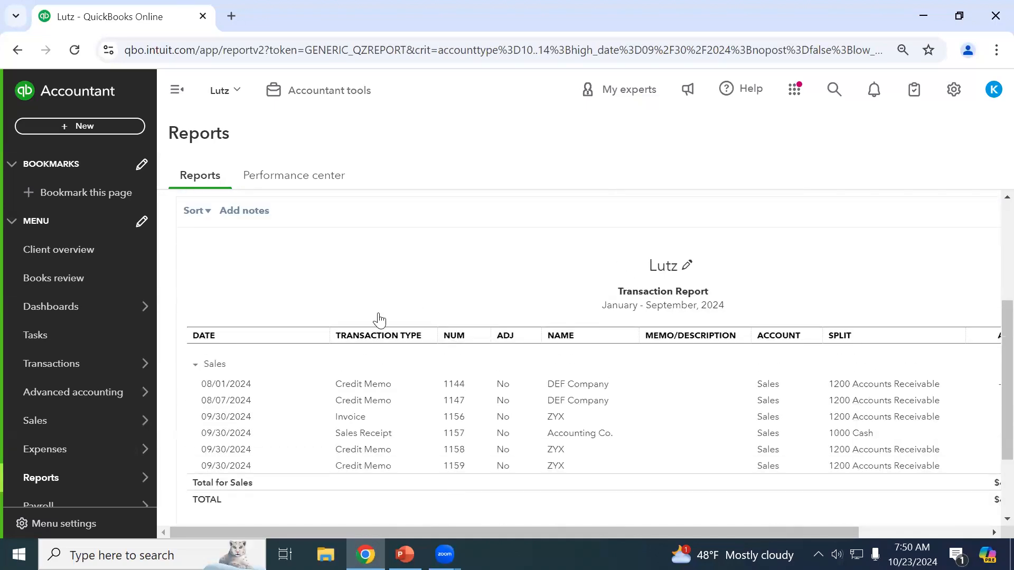
{"action": "scroll", "coordinate": [410, 396], "scroll_direction": "up", "scroll_amount": 3}
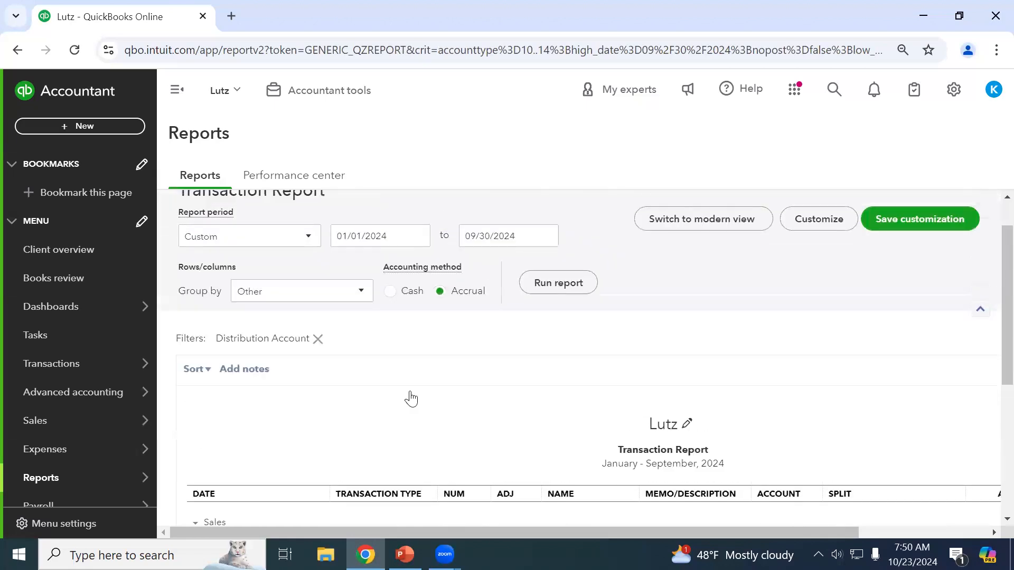
{"action": "scroll", "coordinate": [411, 399], "scroll_direction": "down", "scroll_amount": 2}
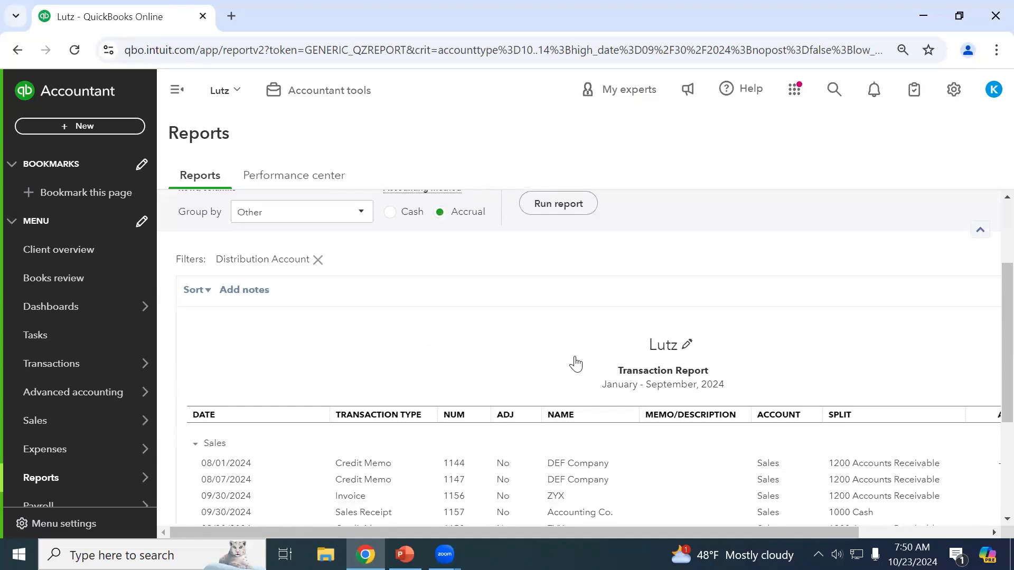
{"action": "scroll", "coordinate": [576, 364], "scroll_direction": "up", "scroll_amount": 2}
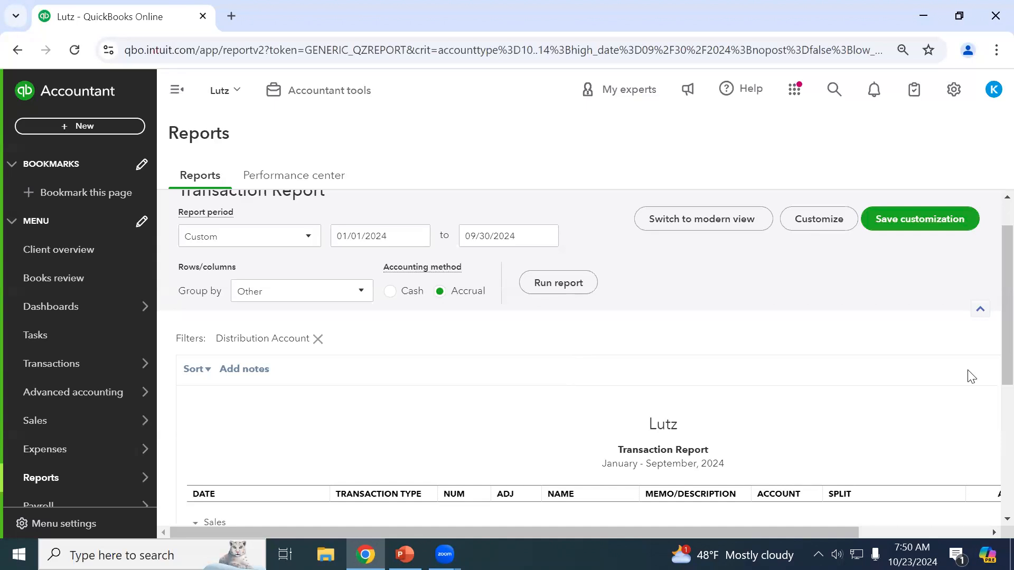
{"action": "scroll", "coordinate": [686, 388], "scroll_direction": "down", "scroll_amount": 1}
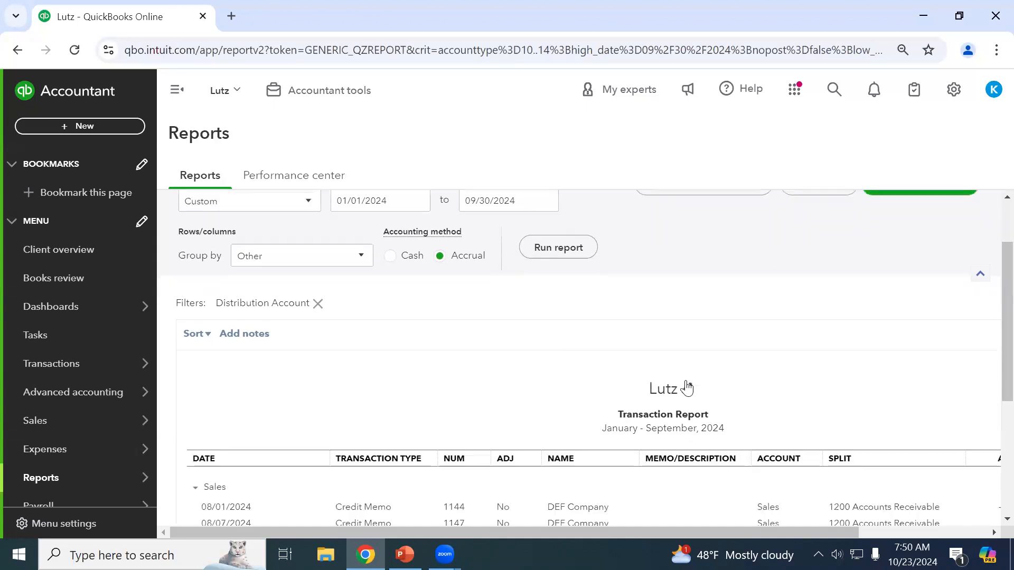
{"action": "scroll", "coordinate": [550, 355], "scroll_direction": "down", "scroll_amount": 4}
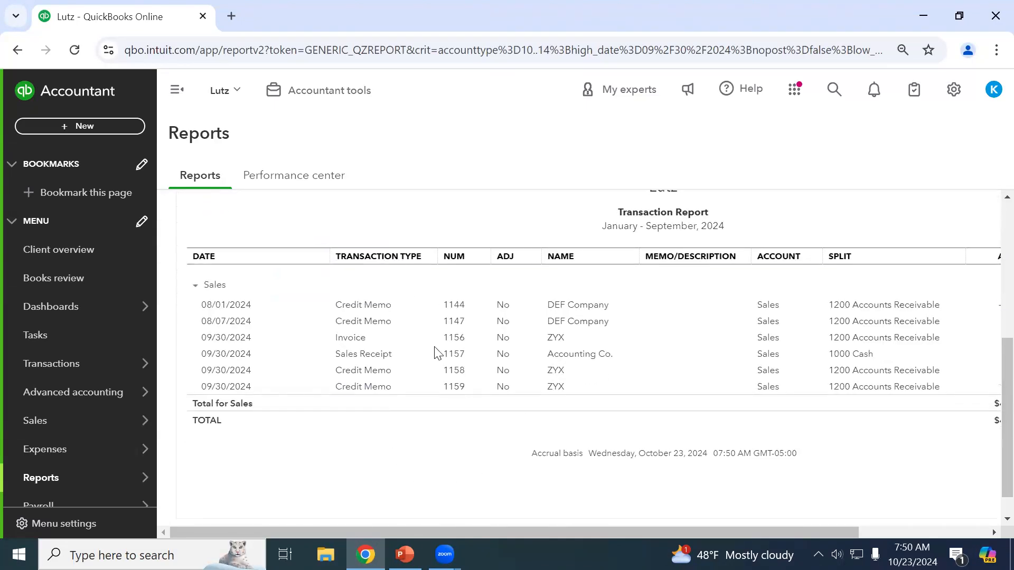
{"action": "scroll", "coordinate": [450, 357], "scroll_direction": "up", "scroll_amount": 5}
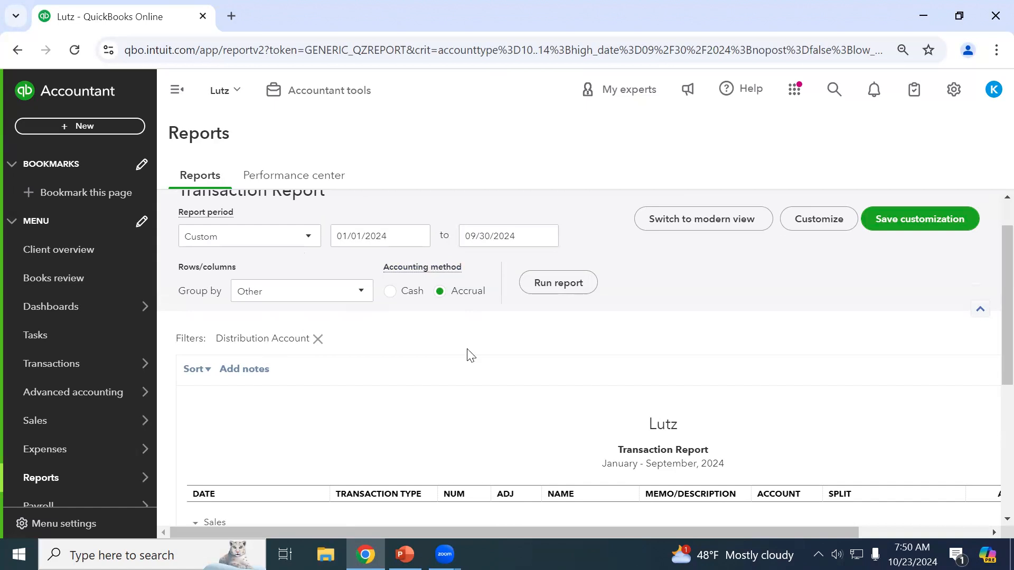
{"action": "scroll", "coordinate": [327, 313], "scroll_direction": "down", "scroll_amount": 2}
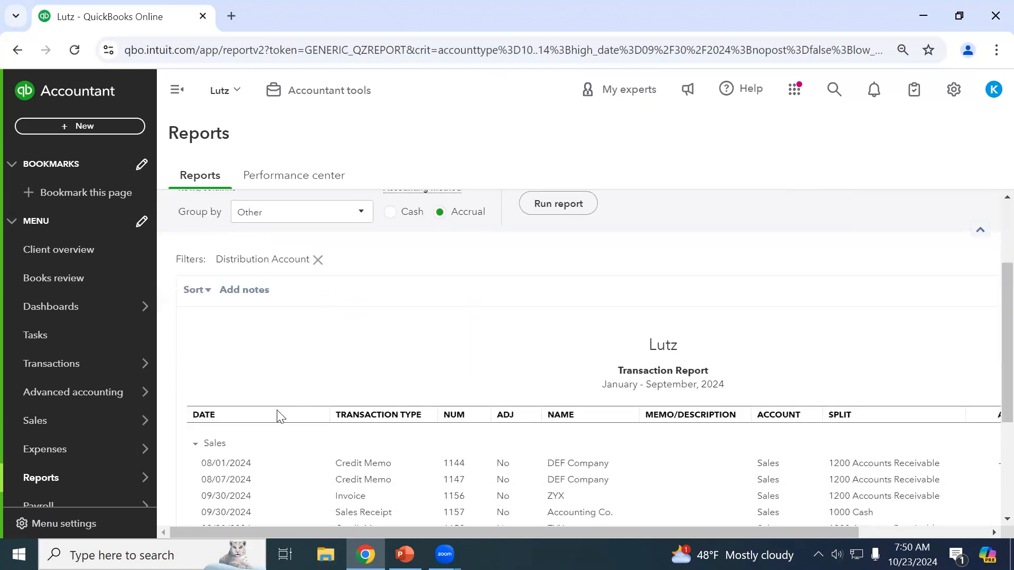
{"action": "scroll", "coordinate": [278, 415], "scroll_direction": "down", "scroll_amount": 2}
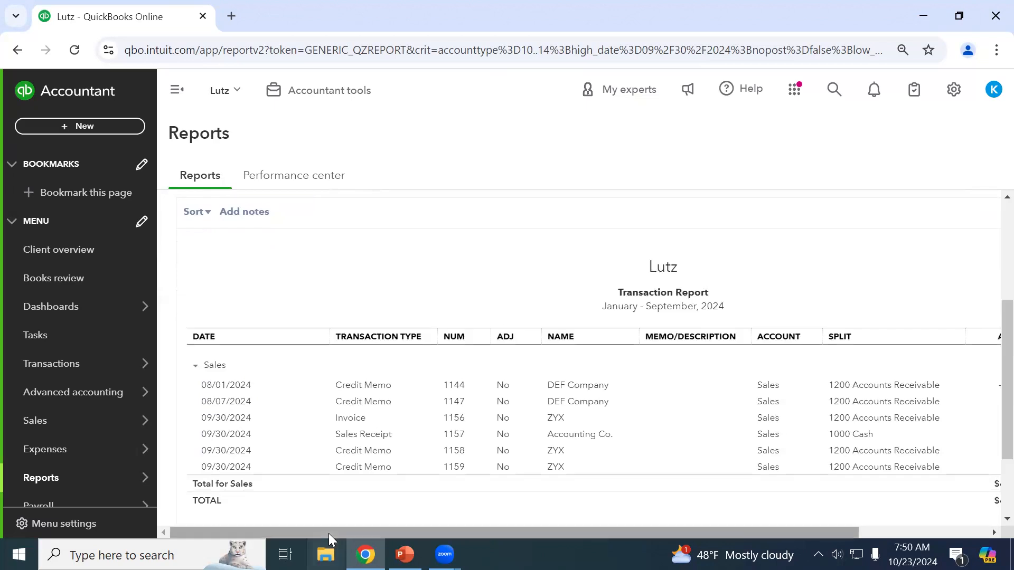
{"action": "scroll", "coordinate": [373, 403], "scroll_direction": "up", "scroll_amount": 4}
{"action": "scroll", "coordinate": [396, 294], "scroll_direction": "down", "scroll_amount": 4}
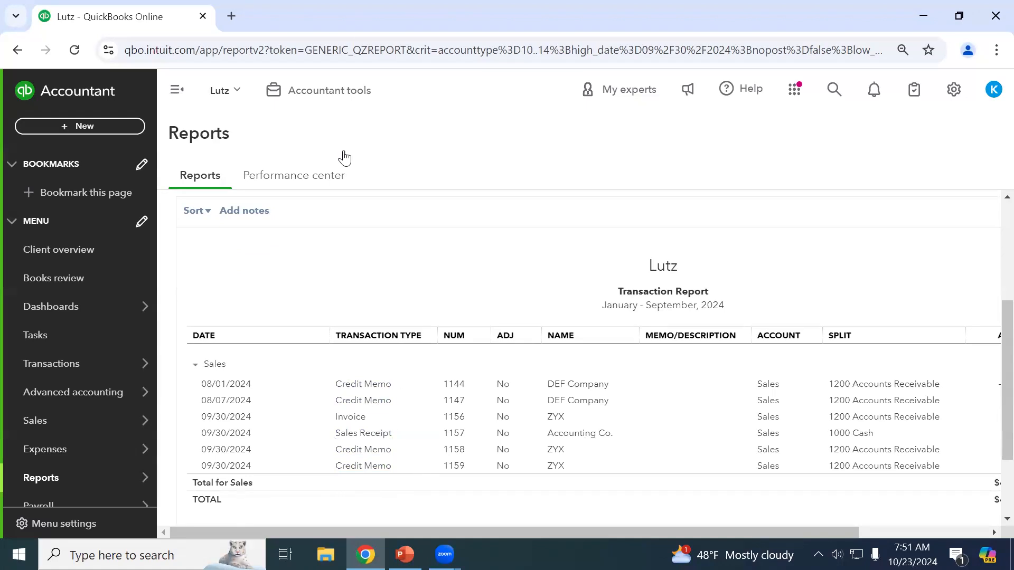
{"action": "scroll", "coordinate": [270, 409], "scroll_direction": "up", "scroll_amount": 3}
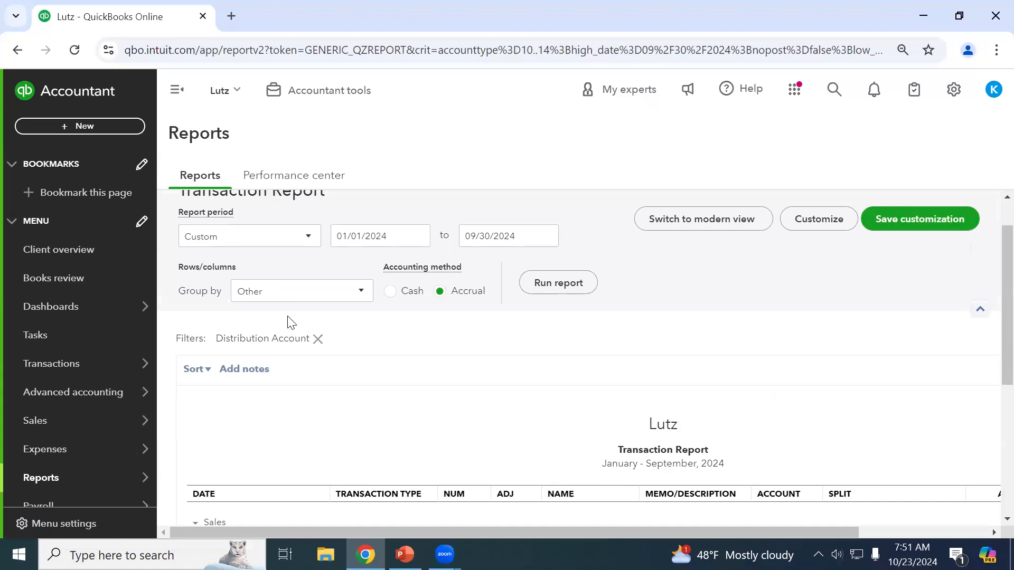
Group the Sales transactions by Transaction Type and rerun, totalling $4,730.00.
{"action": "left_click", "coordinate": [281, 294]}
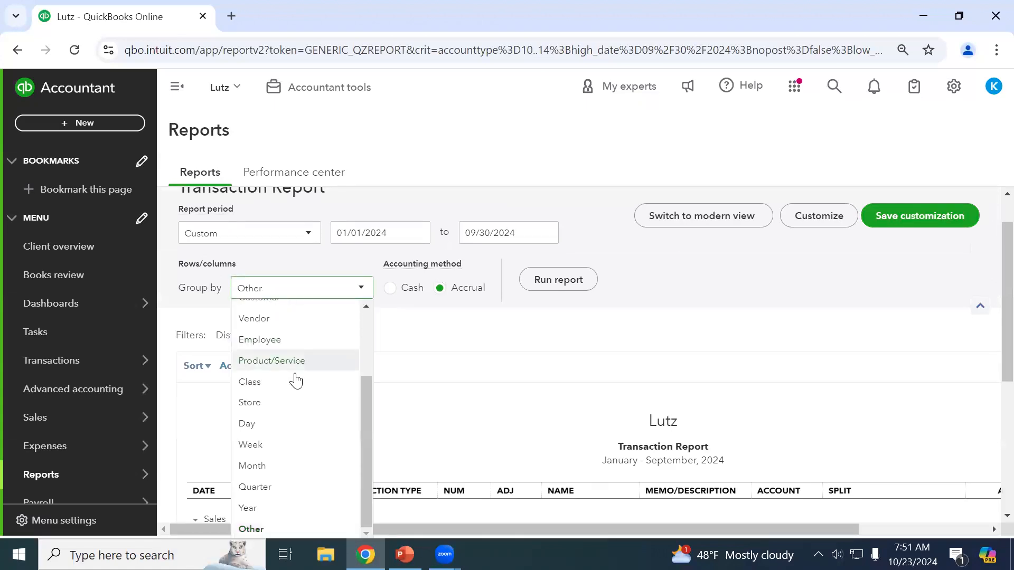
{"action": "scroll", "coordinate": [320, 461], "scroll_direction": "up", "scroll_amount": 2}
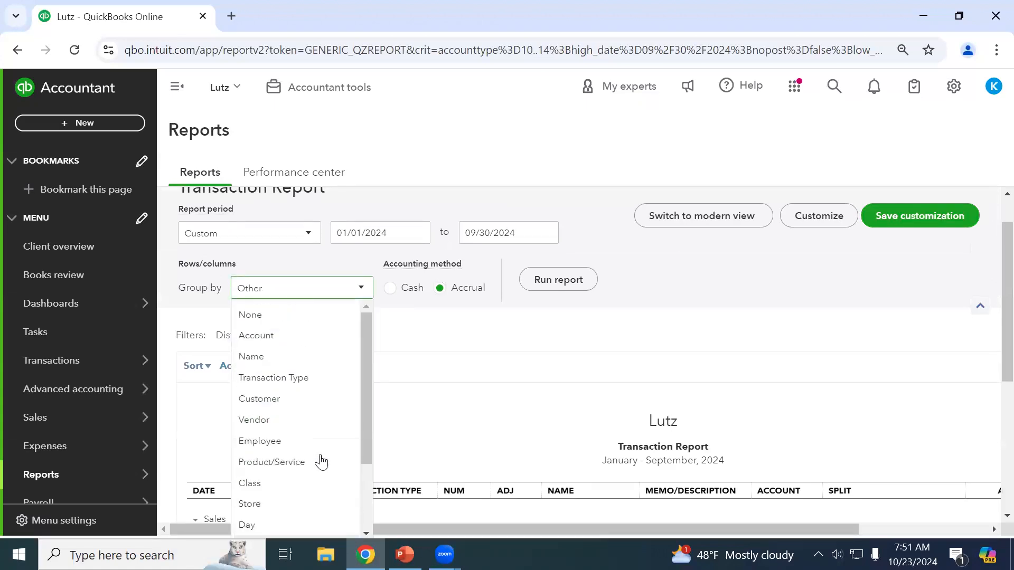
{"action": "left_click", "coordinate": [280, 382]}
{"action": "left_click", "coordinate": [562, 290]}
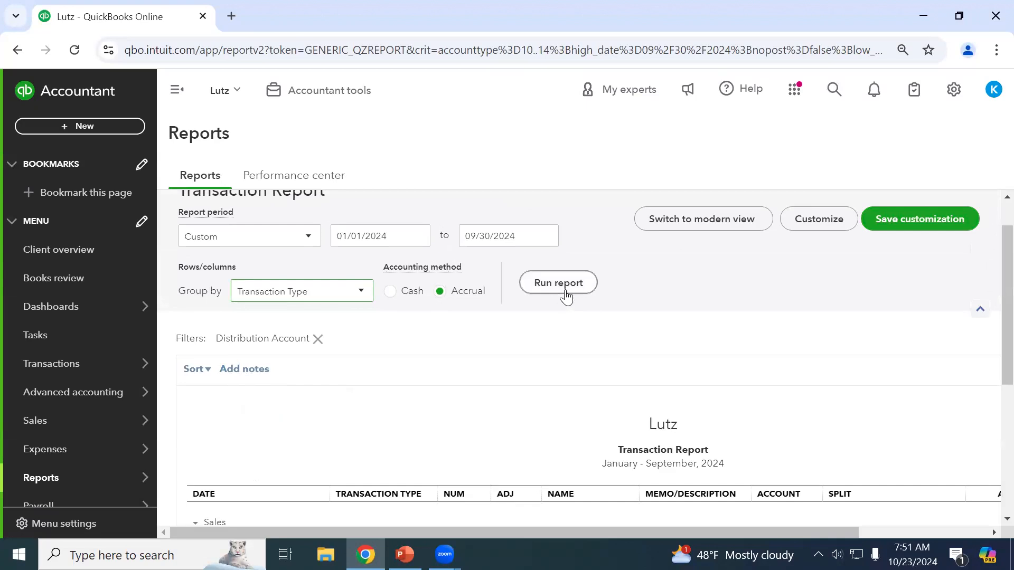
{"action": "scroll", "coordinate": [584, 328], "scroll_direction": "down", "scroll_amount": 3}
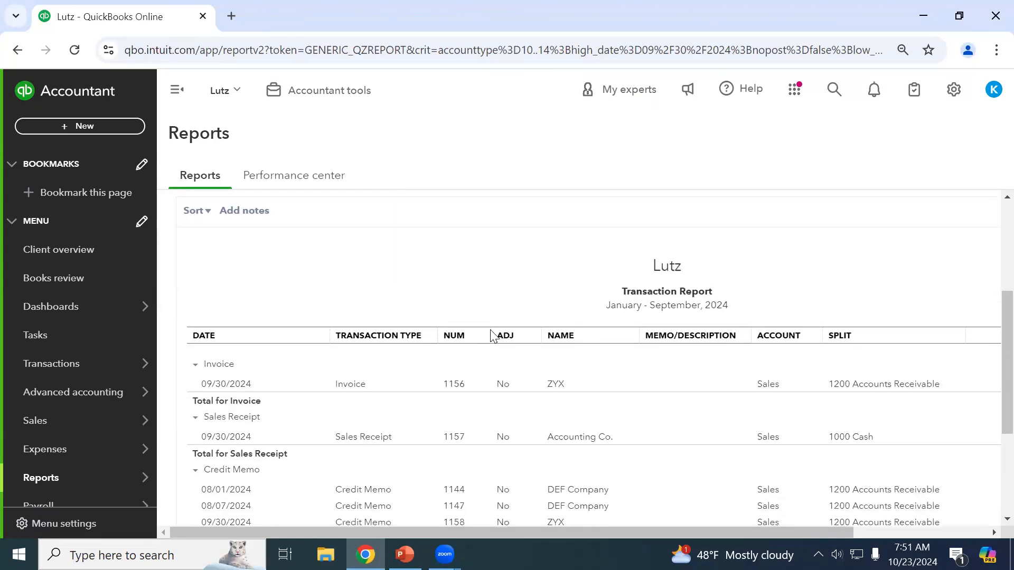
{"action": "scroll", "coordinate": [583, 328], "scroll_direction": "down", "scroll_amount": 2}
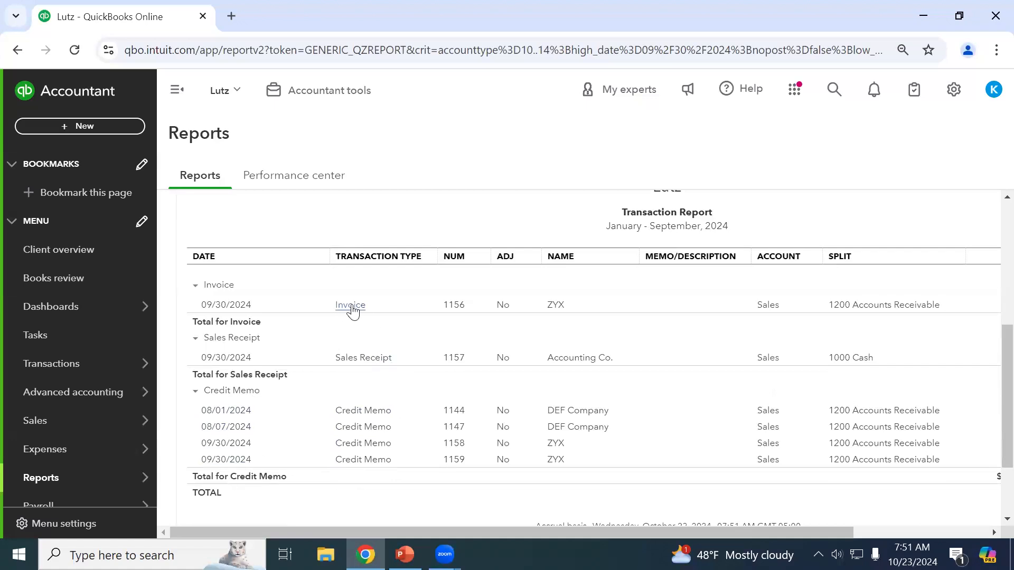
{"action": "left_click_drag", "start_coordinate": [453, 533], "coordinate": [729, 529]}
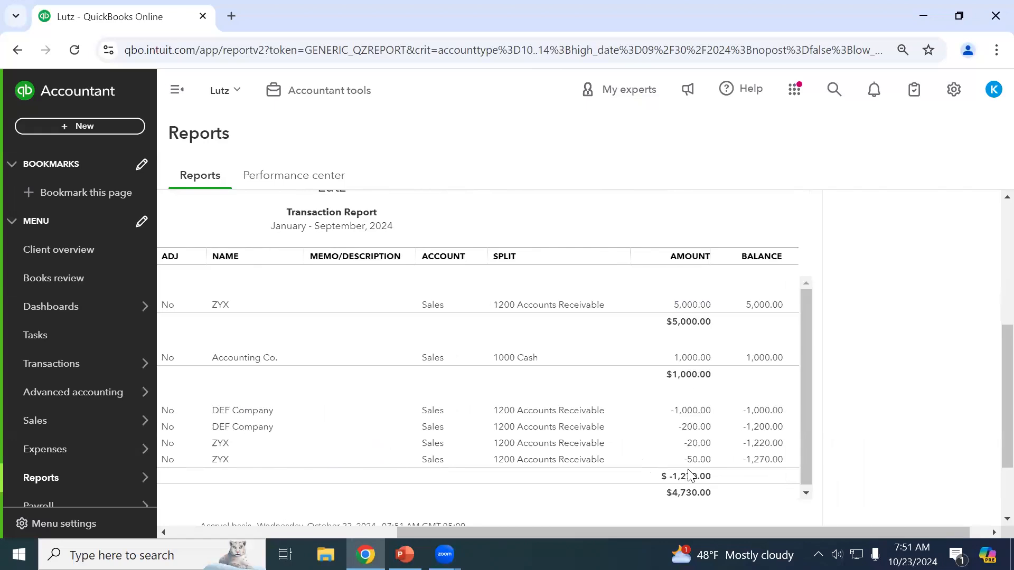
{"action": "left_click_drag", "start_coordinate": [729, 537], "coordinate": [320, 491]}
{"action": "scroll", "coordinate": [250, 306], "scroll_direction": "up", "scroll_amount": 3}
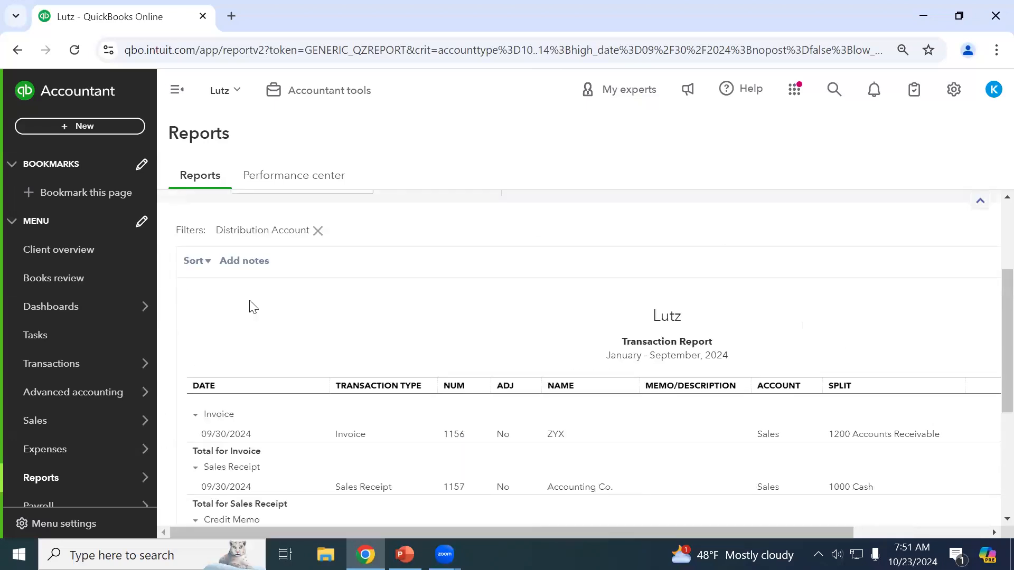
{"action": "scroll", "coordinate": [557, 373], "scroll_direction": "down", "scroll_amount": 2}
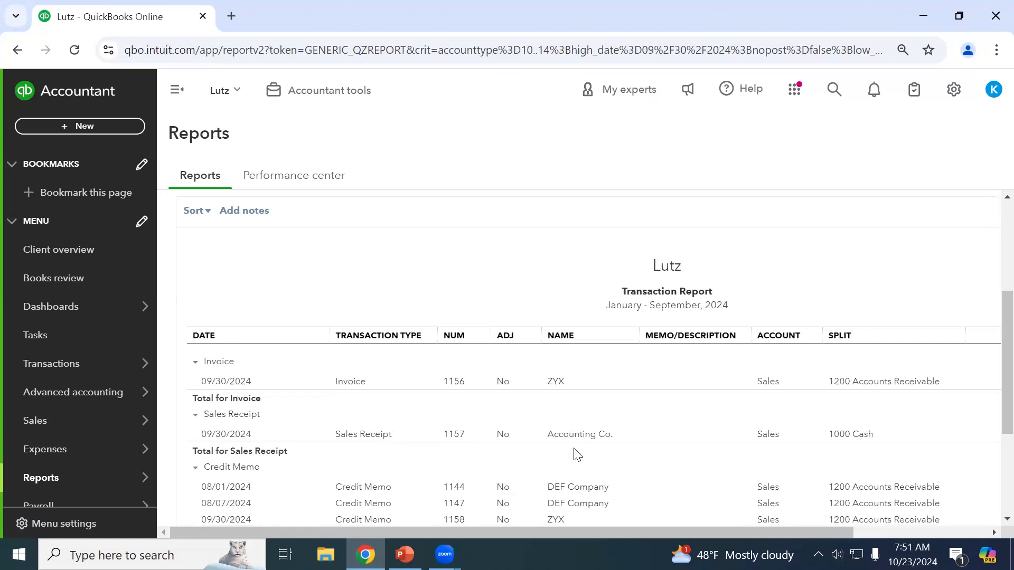
{"action": "scroll", "coordinate": [253, 296], "scroll_direction": "up", "scroll_amount": 3}
Regroup the Sales report by Name and review its Accounting Co., DEF Company and ZYX sections.
{"action": "left_click", "coordinate": [243, 292]}
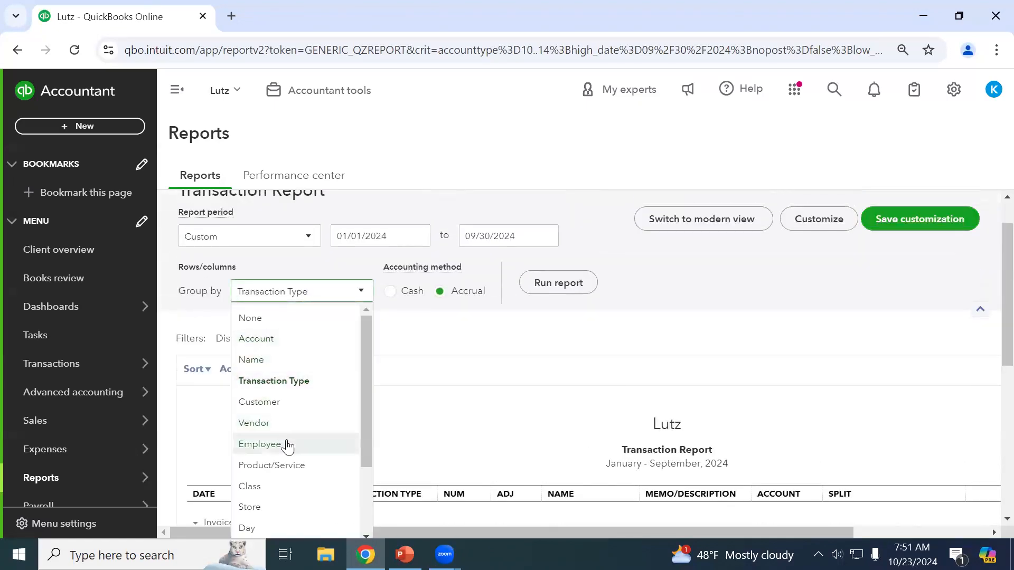
{"action": "left_click", "coordinate": [258, 359]}
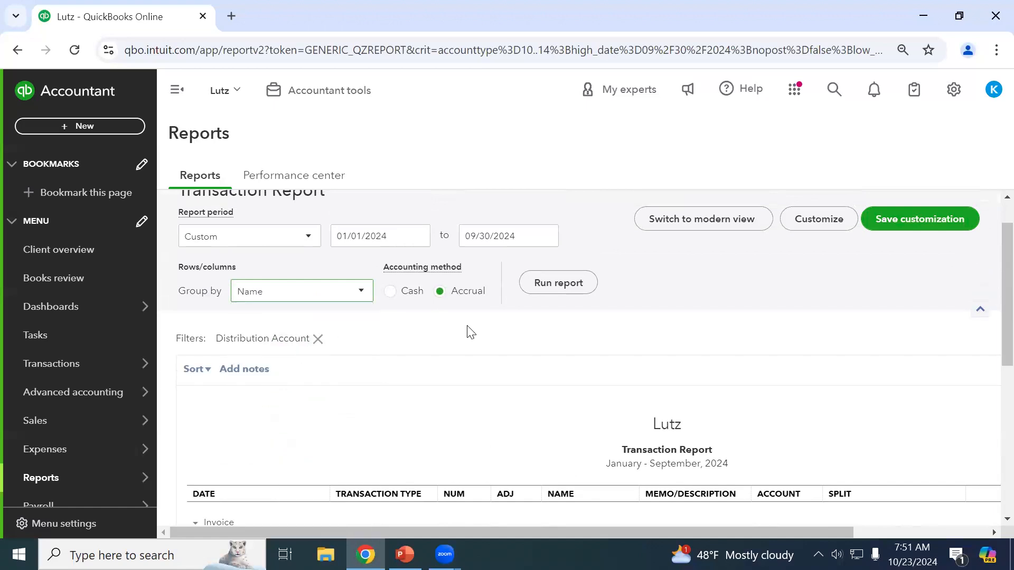
{"action": "left_click", "coordinate": [539, 289]}
{"action": "scroll", "coordinate": [607, 328], "scroll_direction": "down", "scroll_amount": 5}
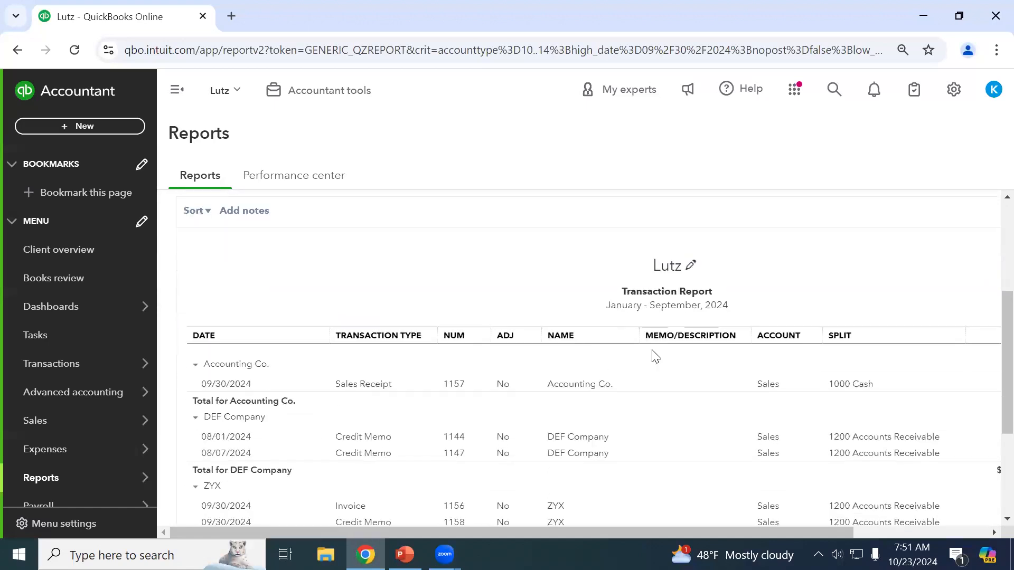
{"action": "scroll", "coordinate": [606, 356], "scroll_direction": "up", "scroll_amount": 2}
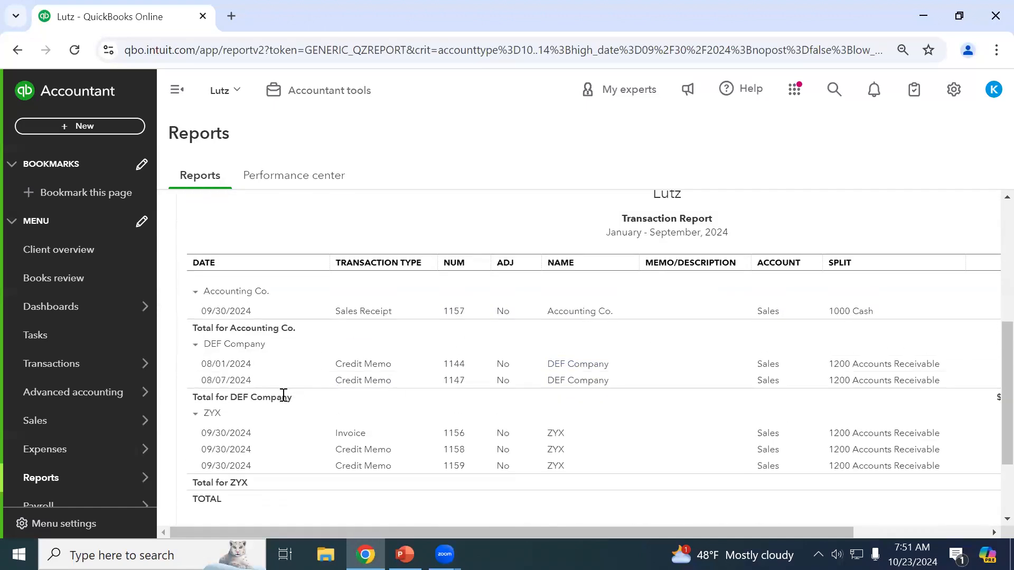
{"action": "left_click_drag", "start_coordinate": [329, 528], "coordinate": [597, 528]}
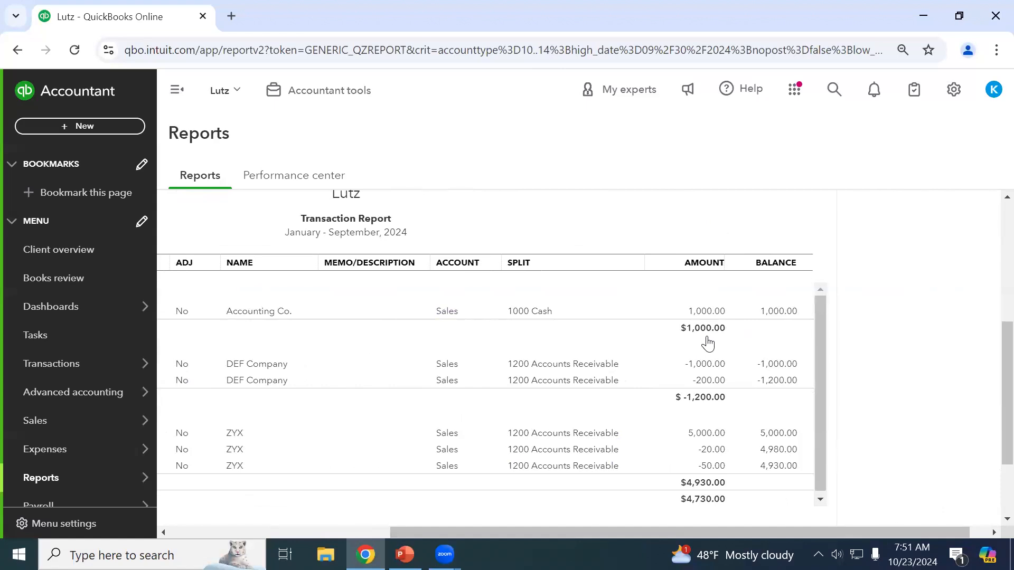
{"action": "left_click_drag", "start_coordinate": [719, 535], "coordinate": [338, 450]}
{"action": "scroll", "coordinate": [280, 348], "scroll_direction": "up", "scroll_amount": 3}
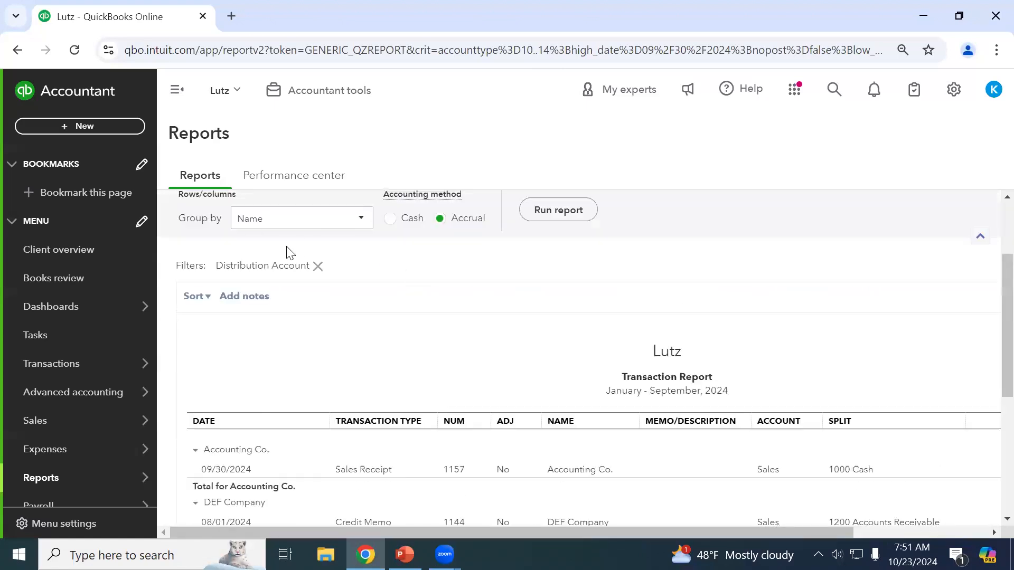
{"action": "scroll", "coordinate": [228, 296], "scroll_direction": "up", "scroll_amount": 2}
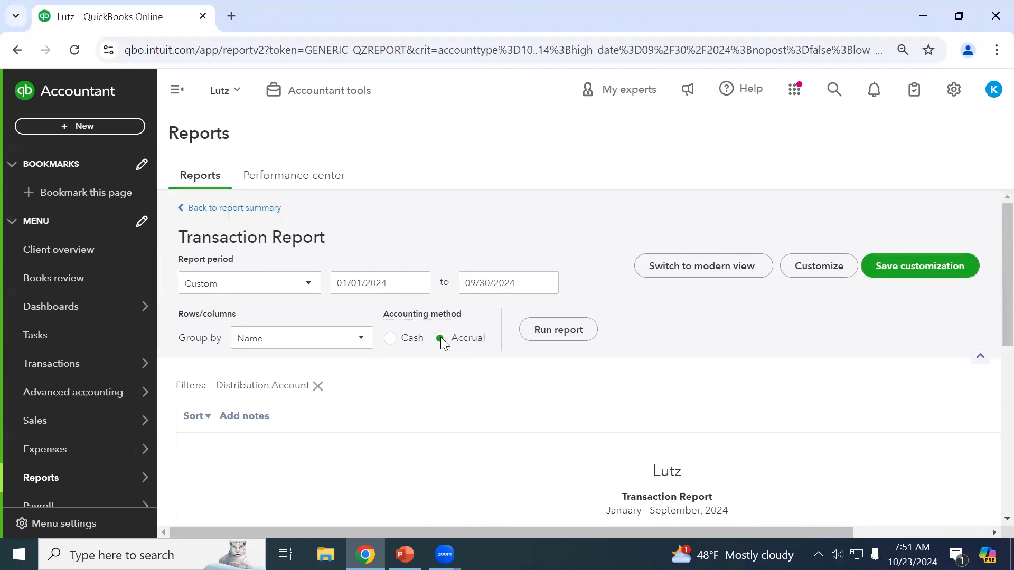
{"action": "scroll", "coordinate": [671, 376], "scroll_direction": "down", "scroll_amount": 1}
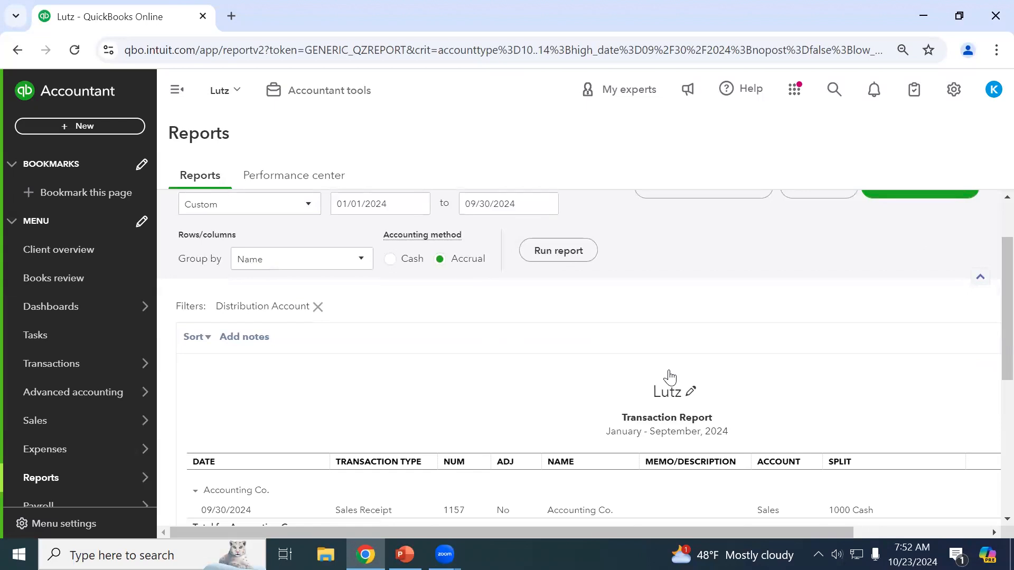
Rerun the report grouped by Transaction Type.
{"action": "left_click", "coordinate": [344, 261]}
{"action": "left_click", "coordinate": [309, 350]}
{"action": "left_click", "coordinate": [564, 251]}
{"action": "scroll", "coordinate": [538, 306], "scroll_direction": "down", "scroll_amount": 3}
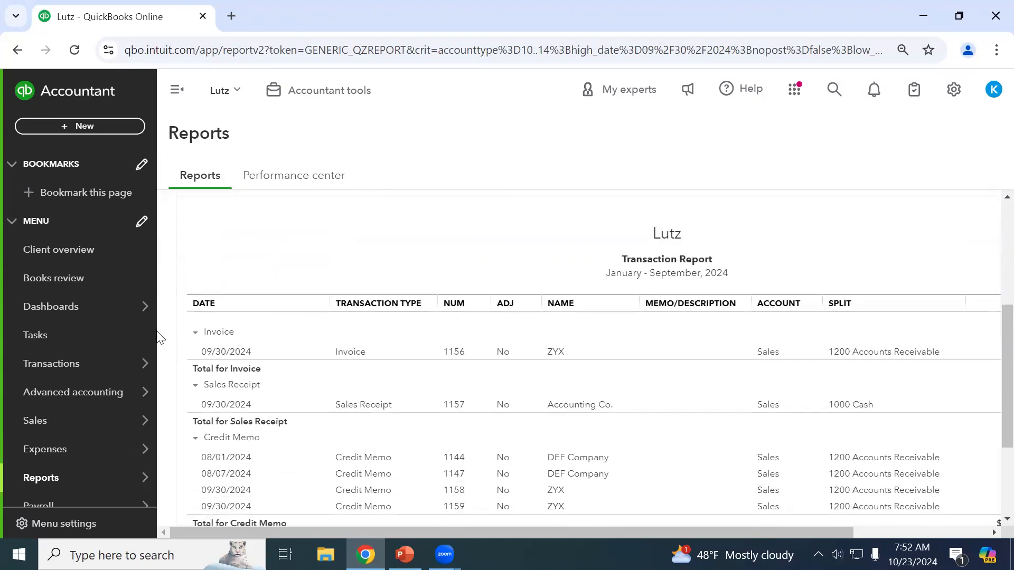
Collapse the Invoice, Sales Receipt and Credit Memo groups, then expand them again.
{"action": "left_click", "coordinate": [195, 333]}
{"action": "left_click", "coordinate": [194, 353]}
{"action": "left_click", "coordinate": [193, 374]}
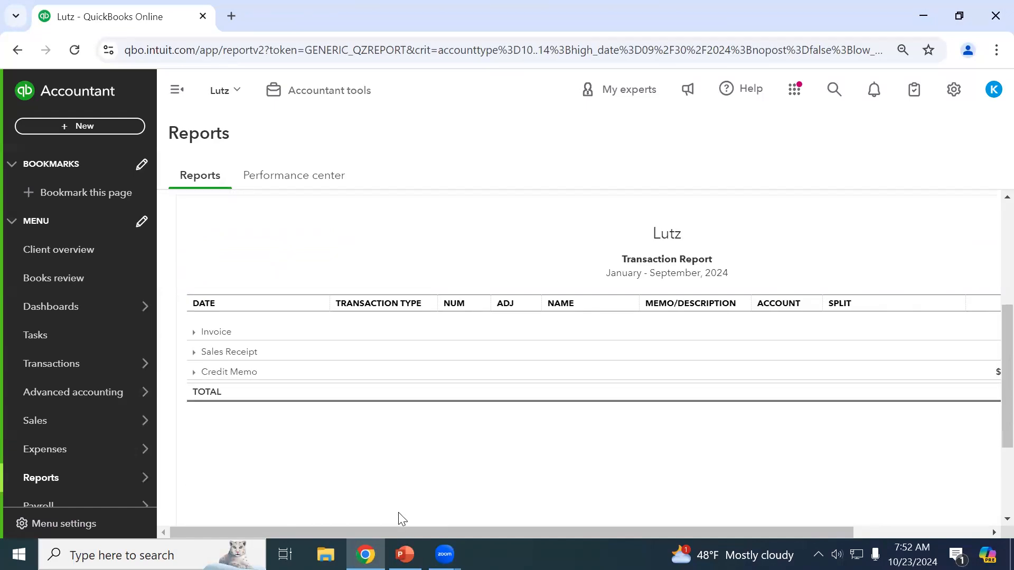
{"action": "left_click_drag", "start_coordinate": [483, 532], "coordinate": [375, 518]}
{"action": "scroll", "coordinate": [401, 446], "scroll_direction": "up", "scroll_amount": 2}
{"action": "left_click", "coordinate": [194, 412]}
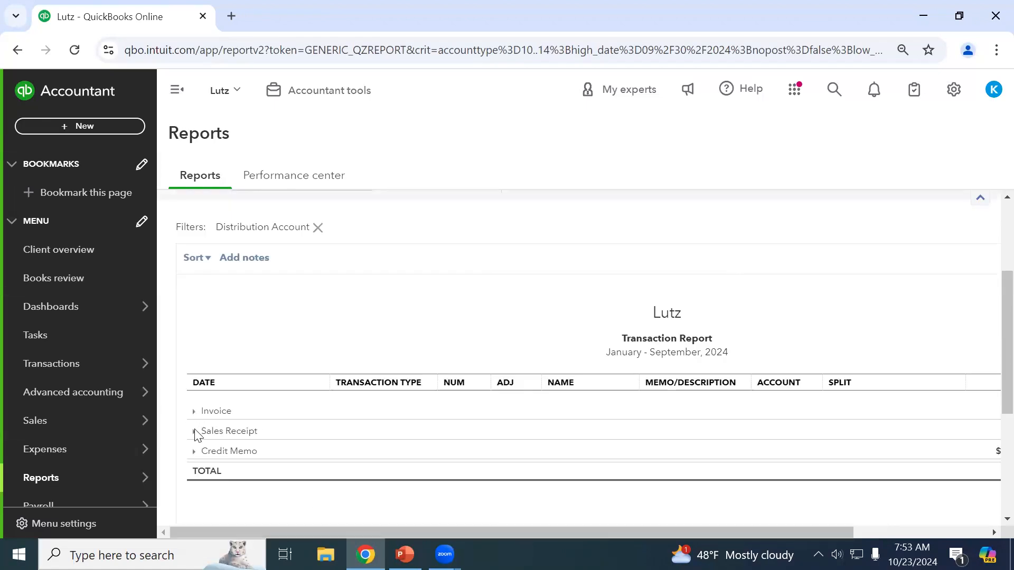
{"action": "scroll", "coordinate": [197, 465], "scroll_direction": "down", "scroll_amount": 2}
{"action": "left_click", "coordinate": [195, 438]}
{"action": "left_click_drag", "start_coordinate": [238, 534], "coordinate": [528, 532]}
{"action": "scroll", "coordinate": [738, 402], "scroll_direction": "up", "scroll_amount": 3}
{"action": "scroll", "coordinate": [840, 439], "scroll_direction": "up", "scroll_amount": 2}
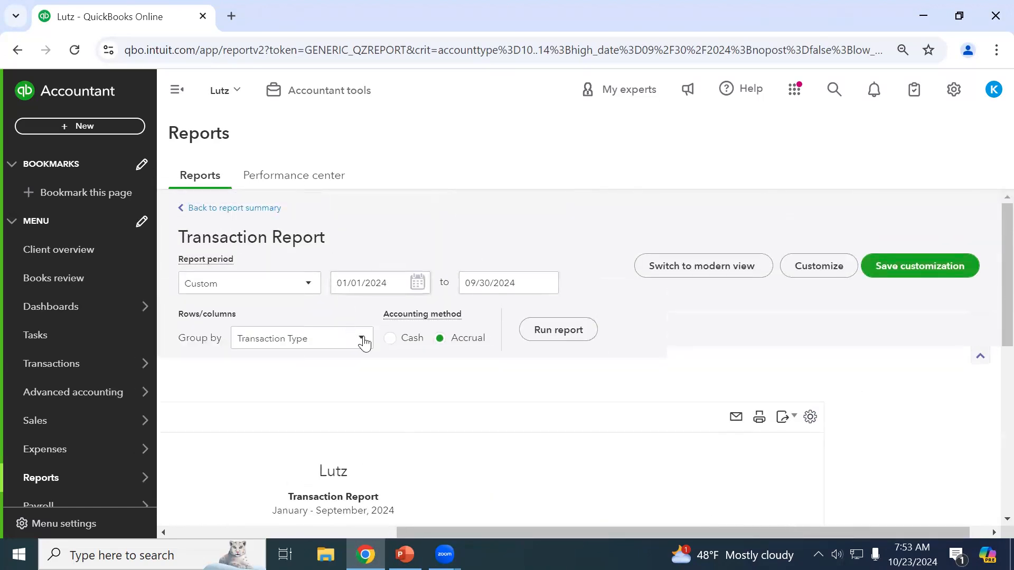
{"action": "scroll", "coordinate": [871, 353], "scroll_direction": "down", "scroll_amount": 2}
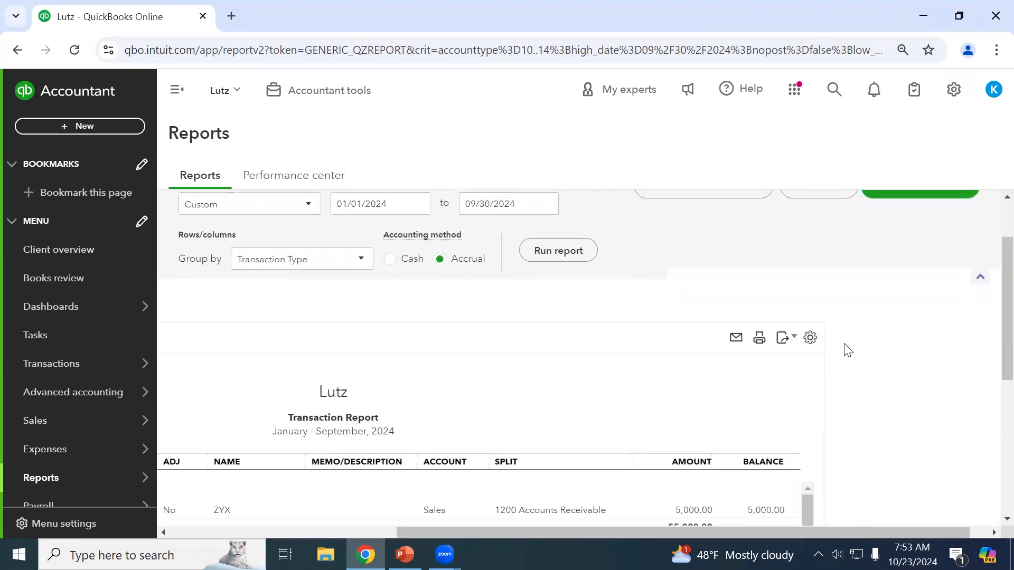
Open the report's full customization options from the gear and close them again.
{"action": "left_click", "coordinate": [810, 346]}
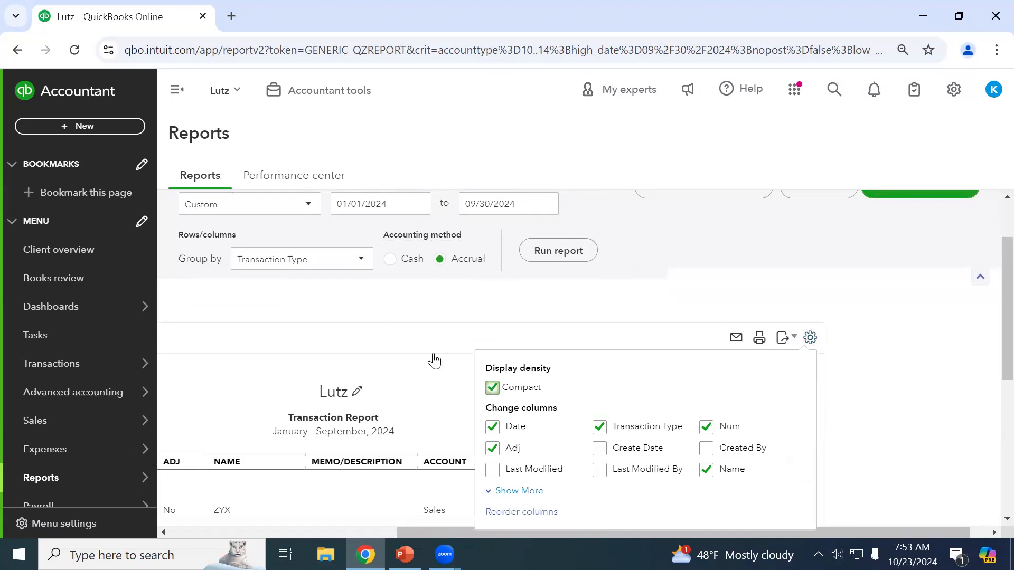
{"action": "scroll", "coordinate": [856, 446], "scroll_direction": "down", "scroll_amount": 1}
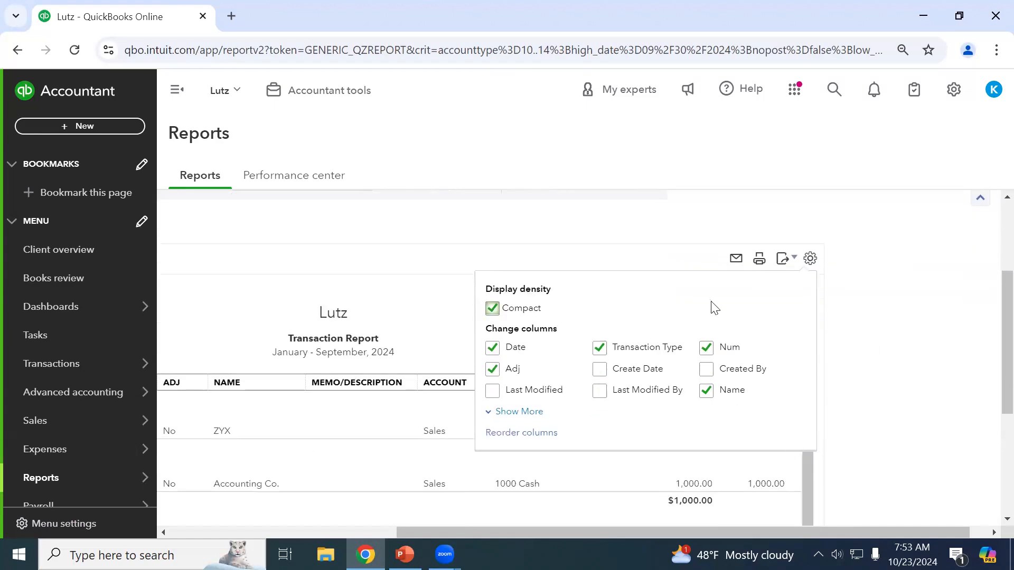
{"action": "scroll", "coordinate": [814, 262], "scroll_direction": "up", "scroll_amount": 2}
{"action": "left_click", "coordinate": [818, 265]}
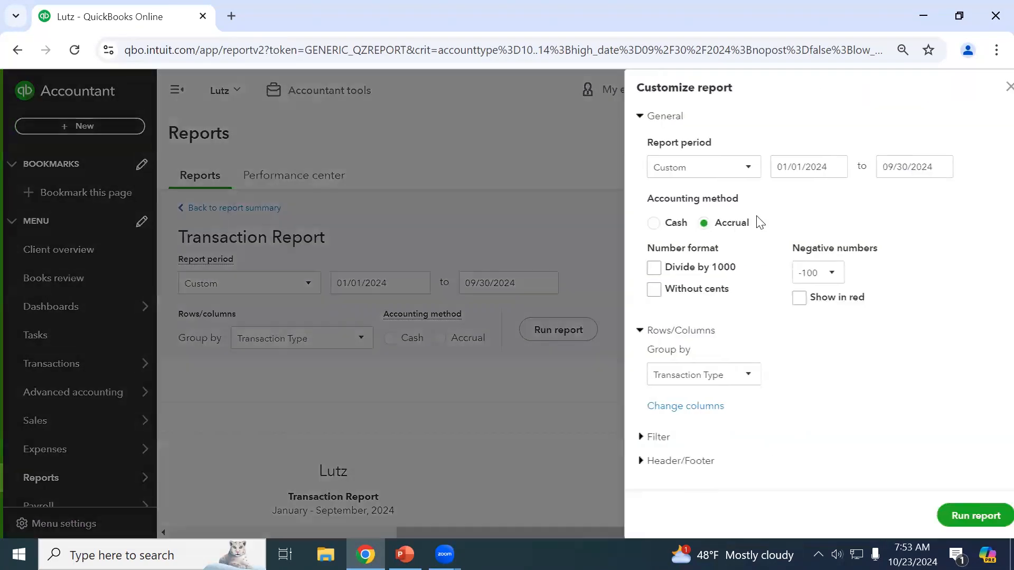
{"action": "left_click", "coordinate": [650, 408]}
{"action": "left_click", "coordinate": [997, 87]}
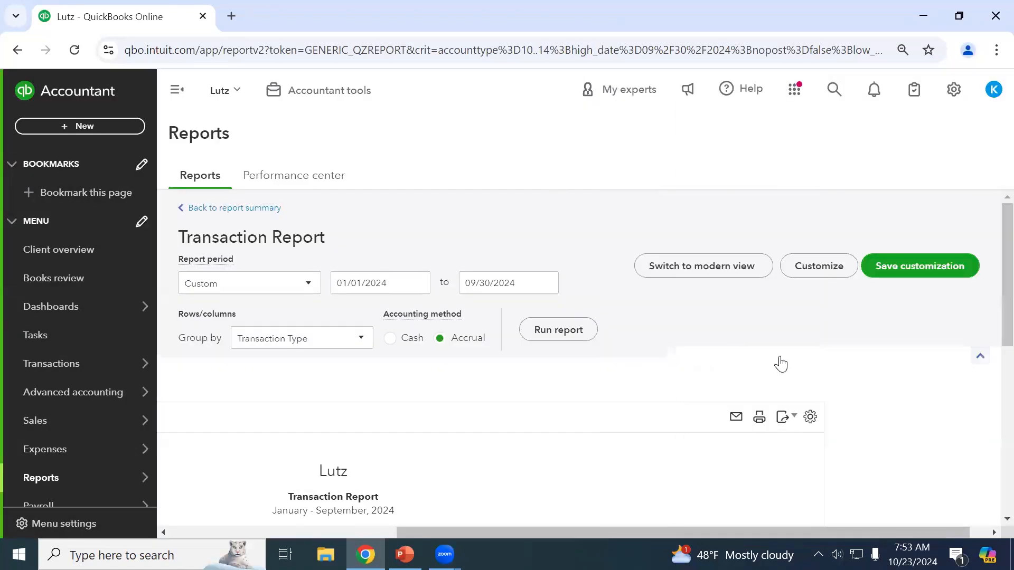
{"action": "scroll", "coordinate": [813, 343], "scroll_direction": "down", "scroll_amount": 2}
Expand the gear's column settings to reveal the full list of available columns.
{"action": "left_click", "coordinate": [811, 338]}
{"action": "scroll", "coordinate": [624, 321], "scroll_direction": "down", "scroll_amount": 3}
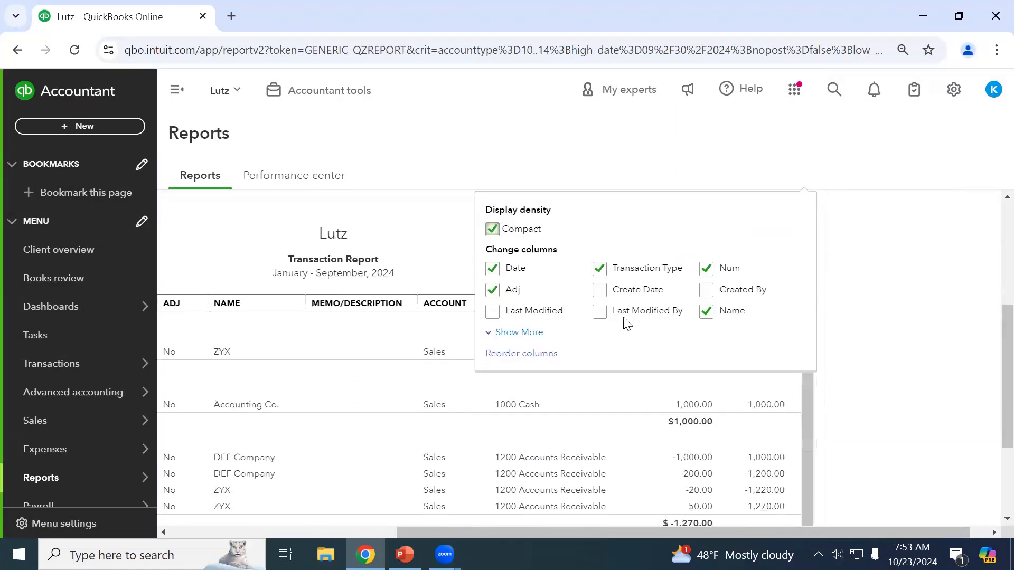
{"action": "left_click", "coordinate": [525, 334]}
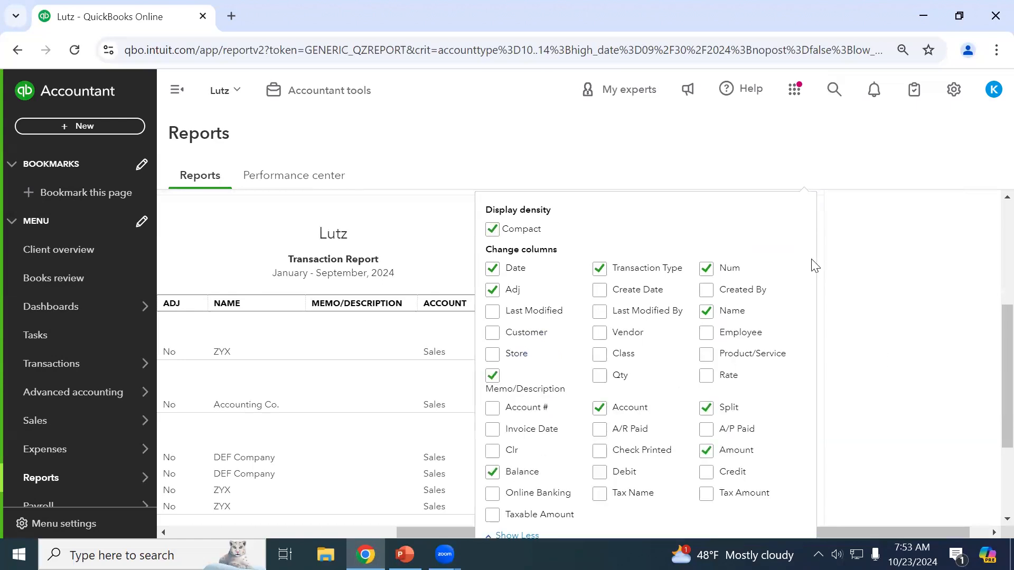
{"action": "scroll", "coordinate": [957, 301], "scroll_direction": "up", "scroll_amount": 3}
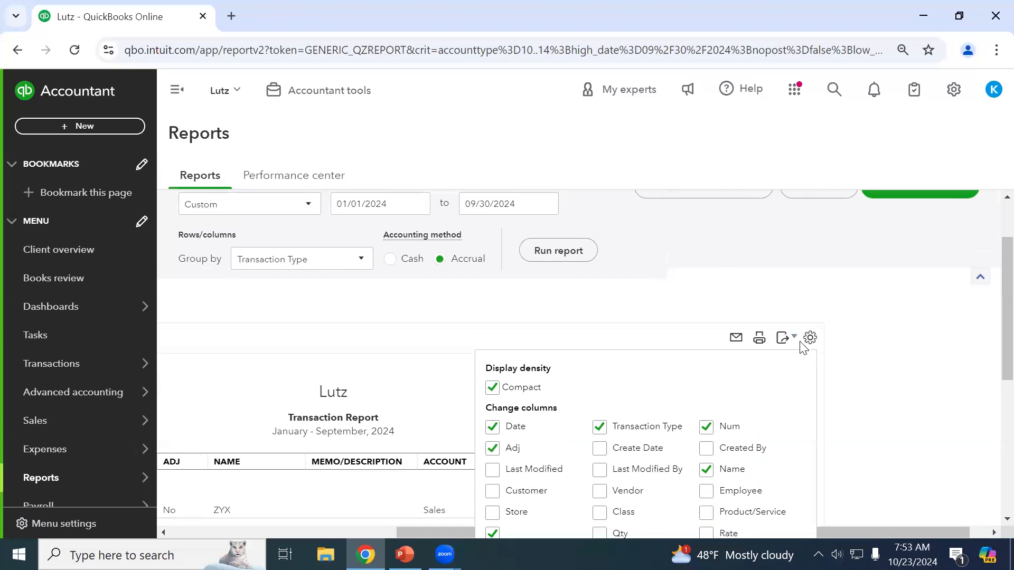
{"action": "left_click", "coordinate": [808, 342]}
{"action": "left_click", "coordinate": [809, 342]}
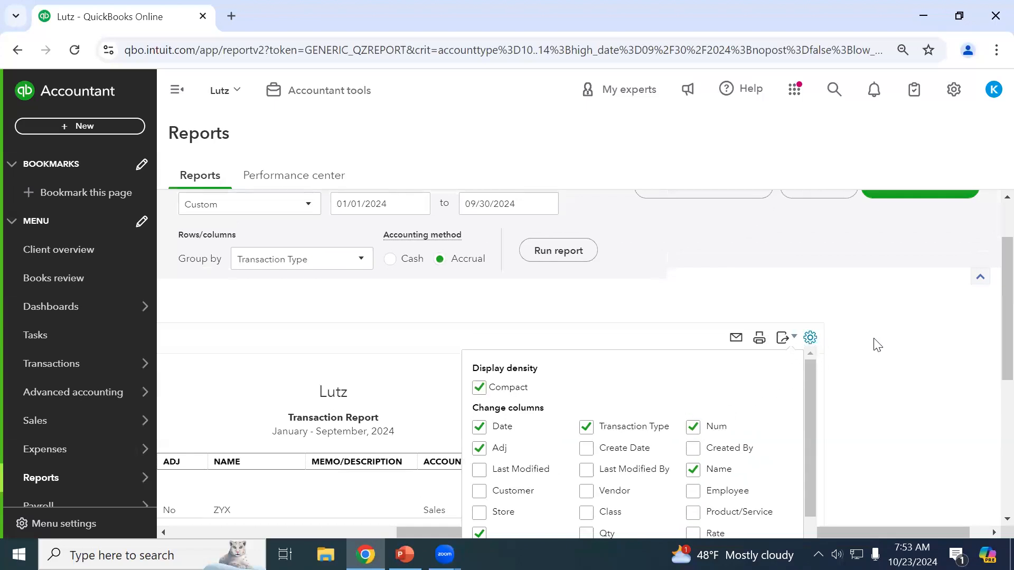
{"action": "left_click", "coordinate": [809, 339]}
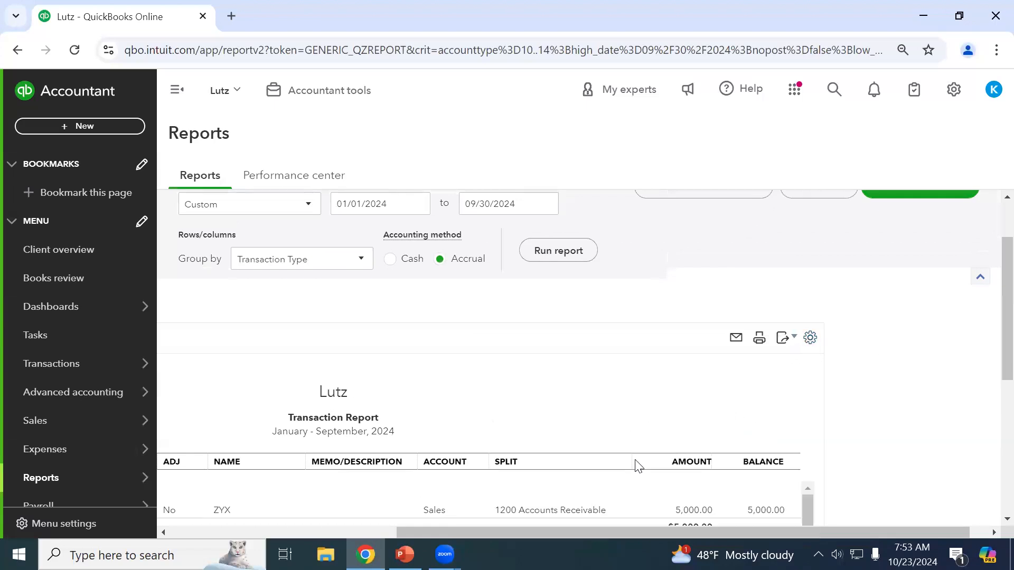
{"action": "scroll", "coordinate": [723, 462], "scroll_direction": "down", "scroll_amount": 2}
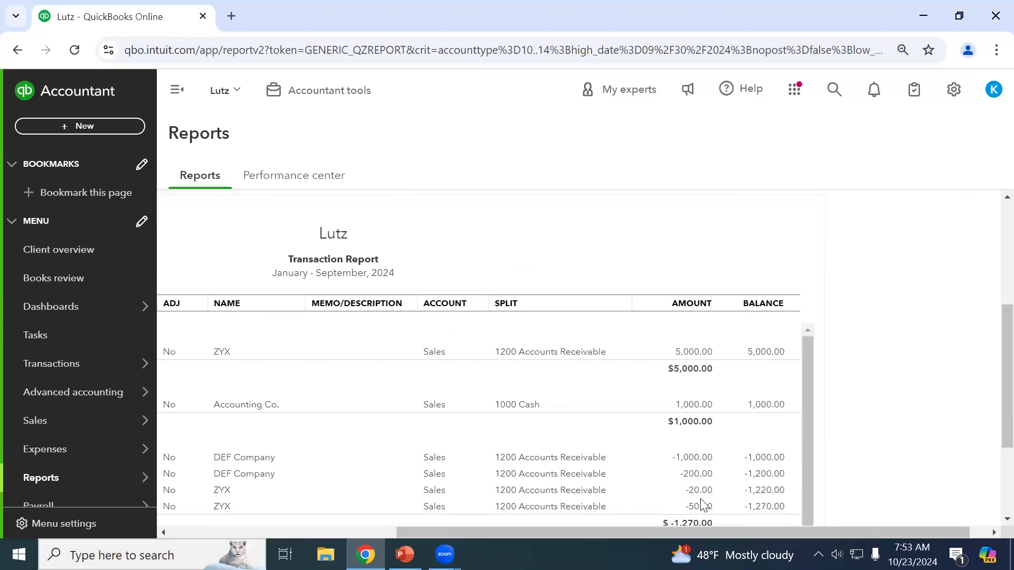
{"action": "scroll", "coordinate": [800, 437], "scroll_direction": "up", "scroll_amount": 2}
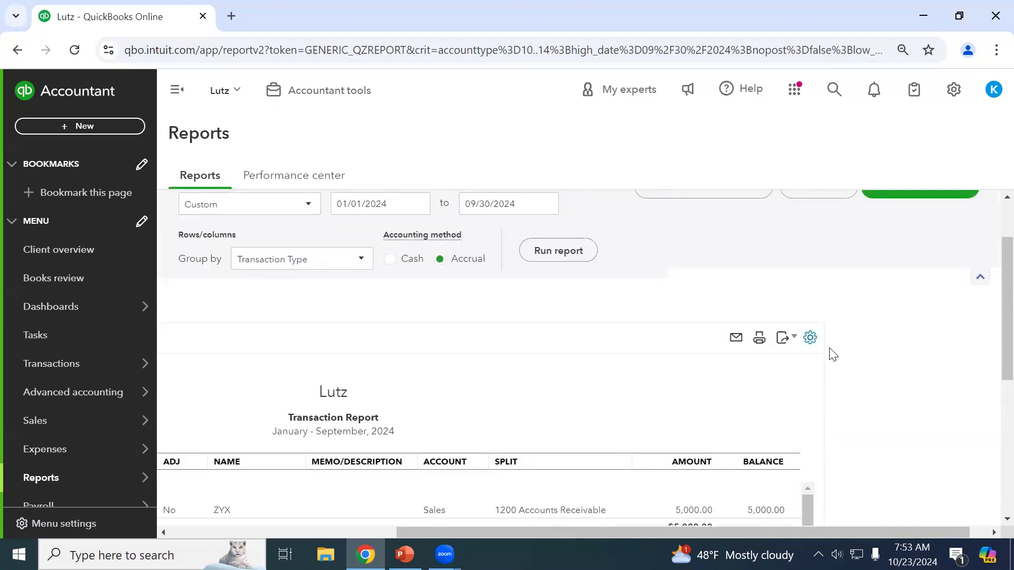
Check the Debit and Credit columns and close the column settings panel.
{"action": "left_click", "coordinate": [810, 340]}
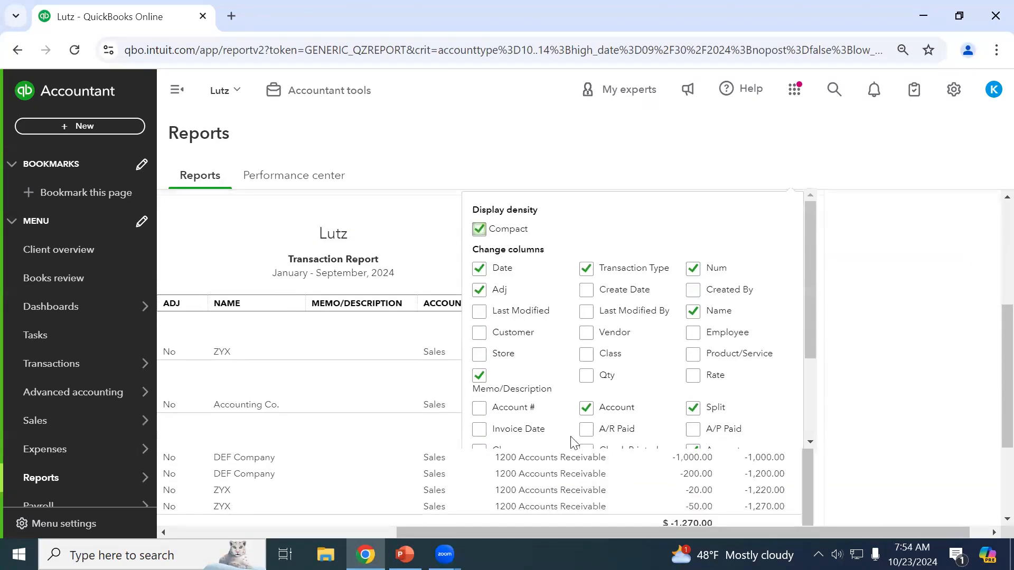
{"action": "scroll", "coordinate": [564, 394], "scroll_direction": "down", "scroll_amount": 3}
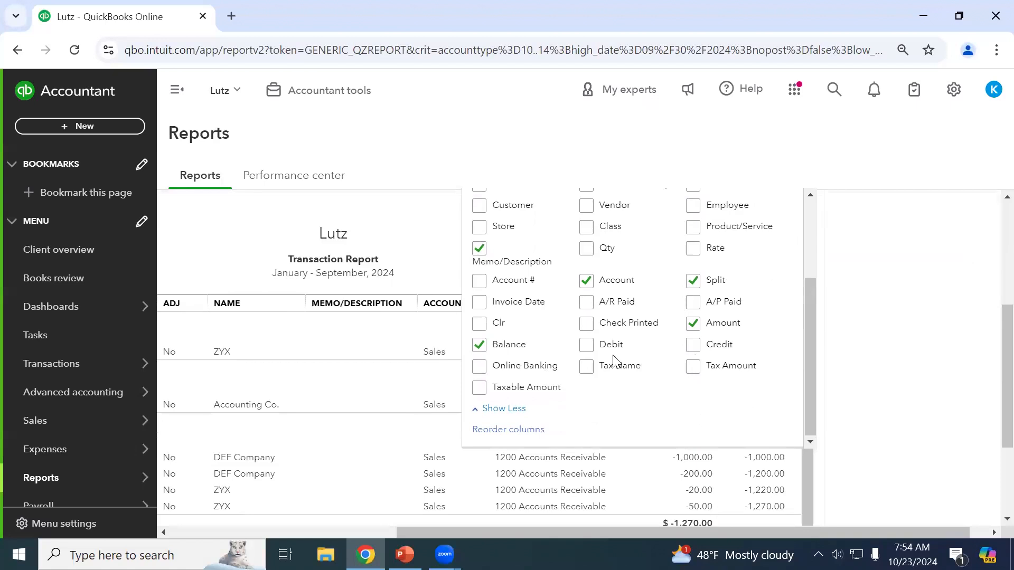
{"action": "left_click", "coordinate": [587, 345]}
{"action": "left_click", "coordinate": [693, 349]}
{"action": "scroll", "coordinate": [861, 319], "scroll_direction": "up", "scroll_amount": 3}
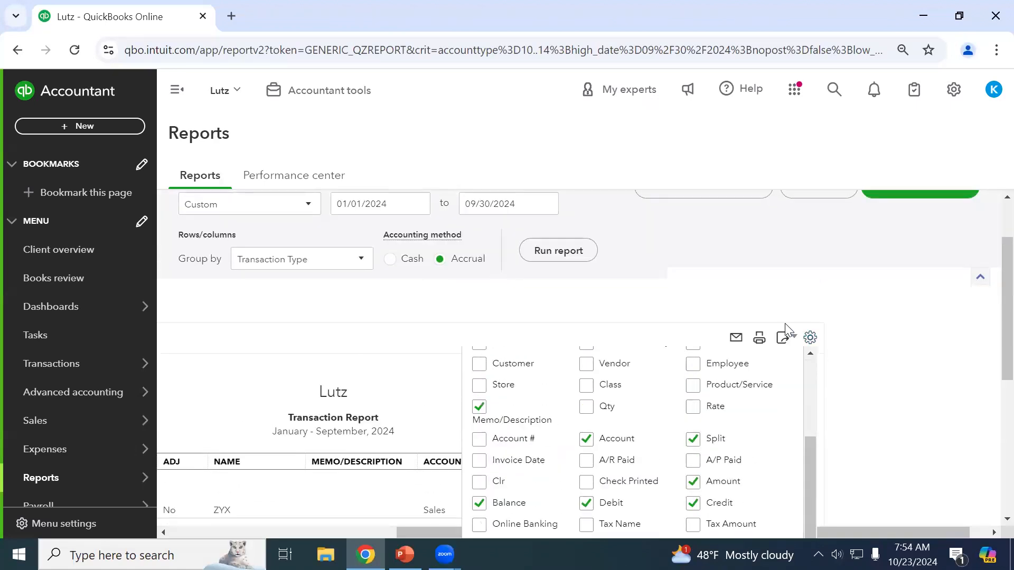
{"action": "left_click", "coordinate": [810, 339]}
{"action": "scroll", "coordinate": [851, 363], "scroll_direction": "down", "scroll_amount": 1}
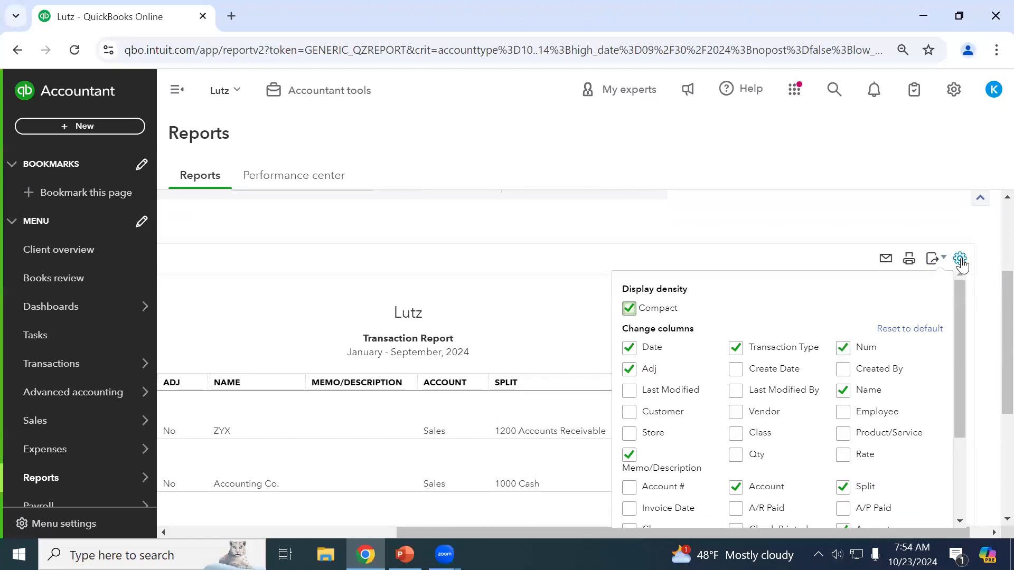
{"action": "left_click", "coordinate": [944, 242]}
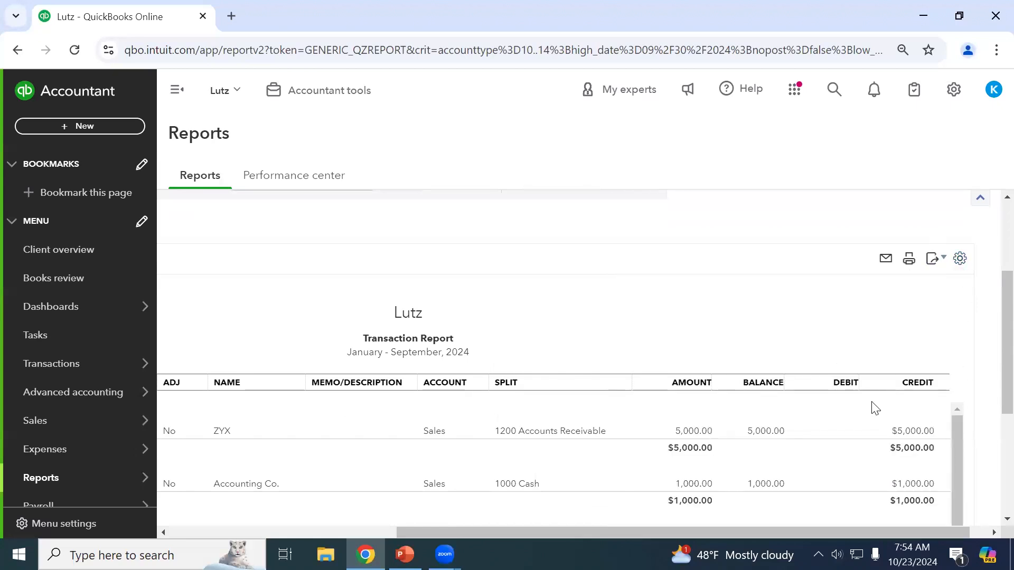
Remove the Amount column and rerun, showing $1,270.00 debits against $6,000.00 credits.
{"action": "left_click", "coordinate": [962, 259]}
{"action": "scroll", "coordinate": [889, 416], "scroll_direction": "down", "scroll_amount": 3}
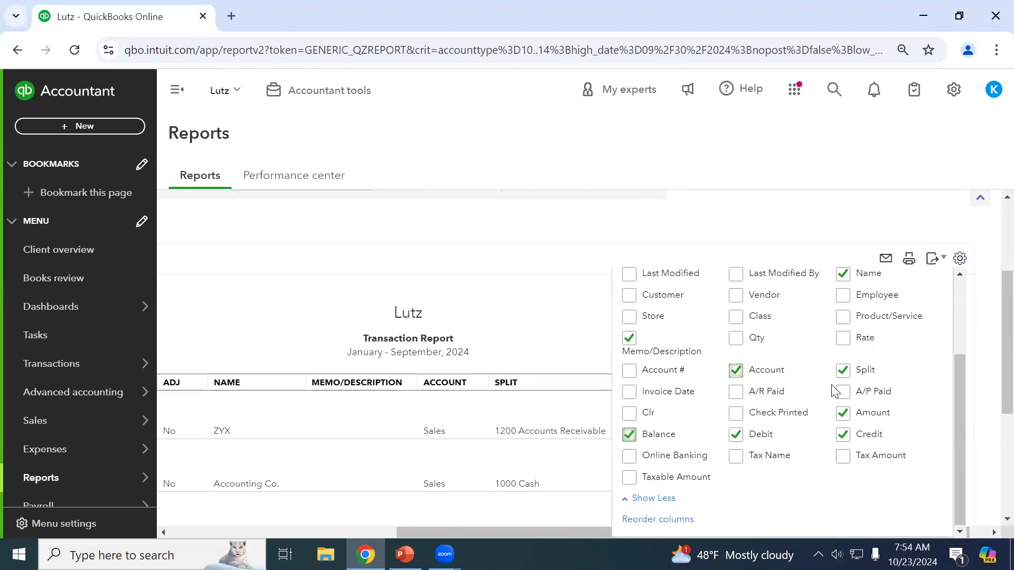
{"action": "left_click", "coordinate": [843, 413]}
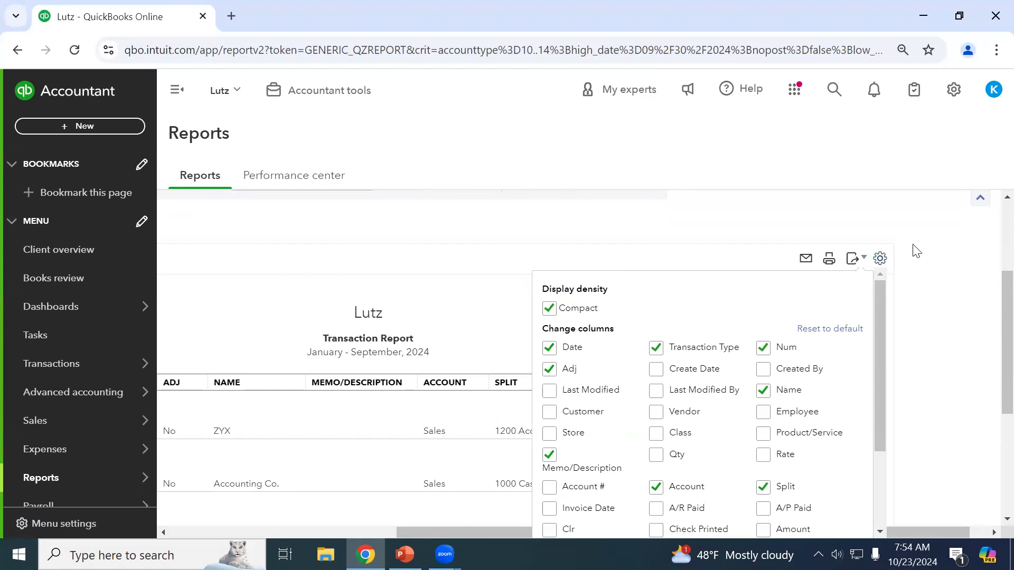
{"action": "scroll", "coordinate": [916, 251], "scroll_direction": "up", "scroll_amount": 3}
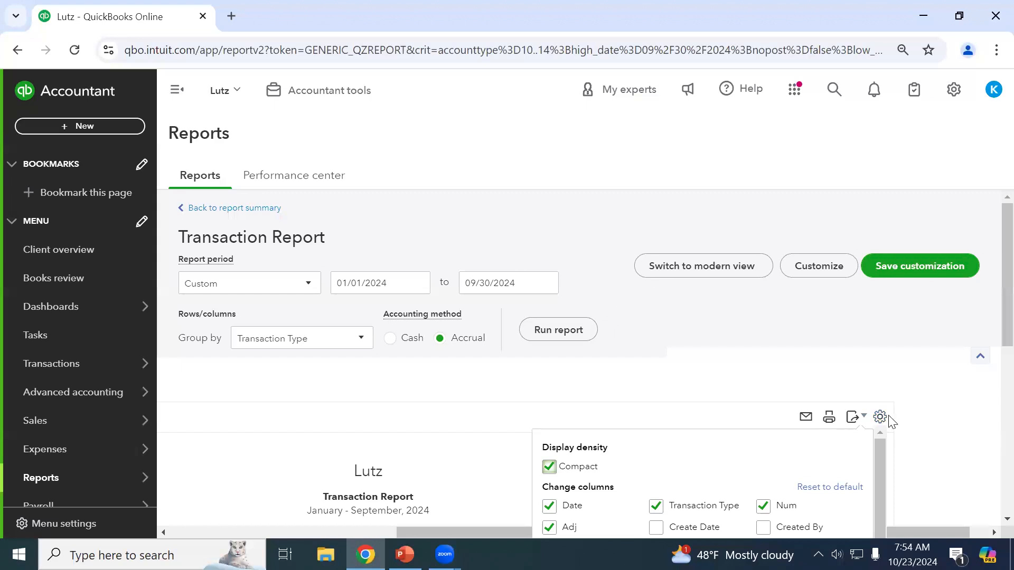
{"action": "left_click", "coordinate": [571, 338]}
{"action": "scroll", "coordinate": [817, 397], "scroll_direction": "down", "scroll_amount": 3}
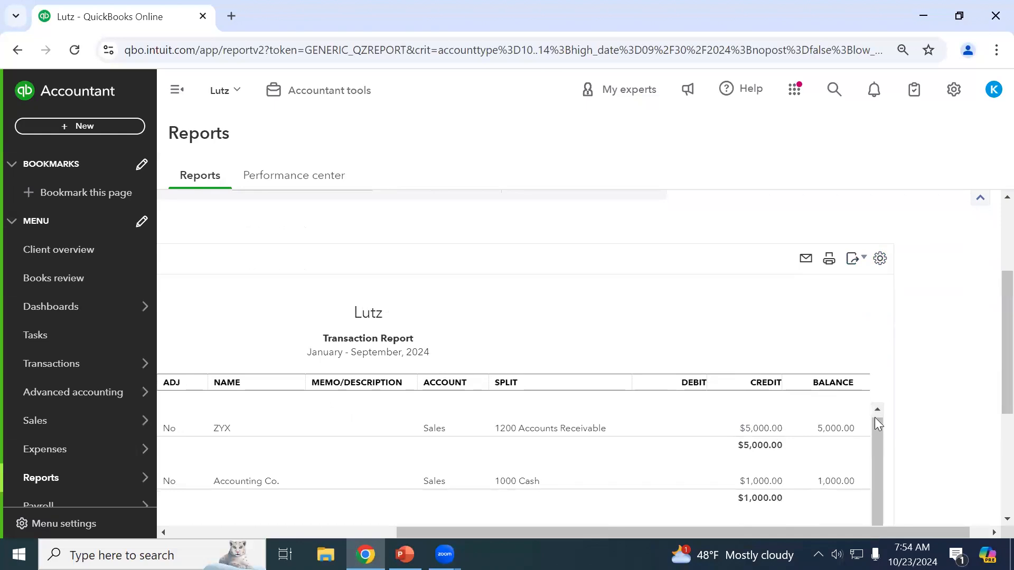
{"action": "scroll", "coordinate": [856, 489], "scroll_direction": "down", "scroll_amount": 5}
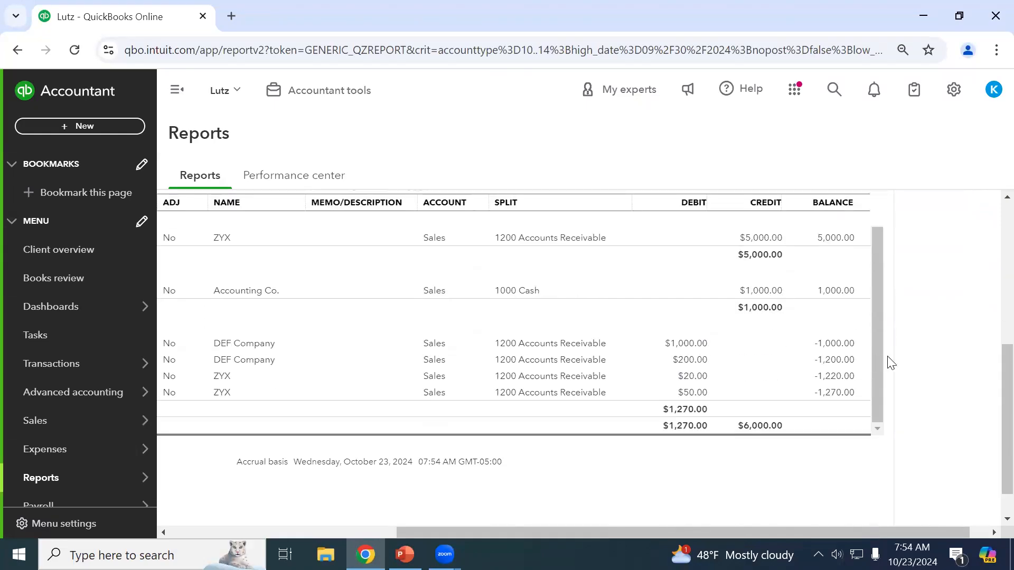
{"action": "scroll", "coordinate": [925, 287], "scroll_direction": "up", "scroll_amount": 3}
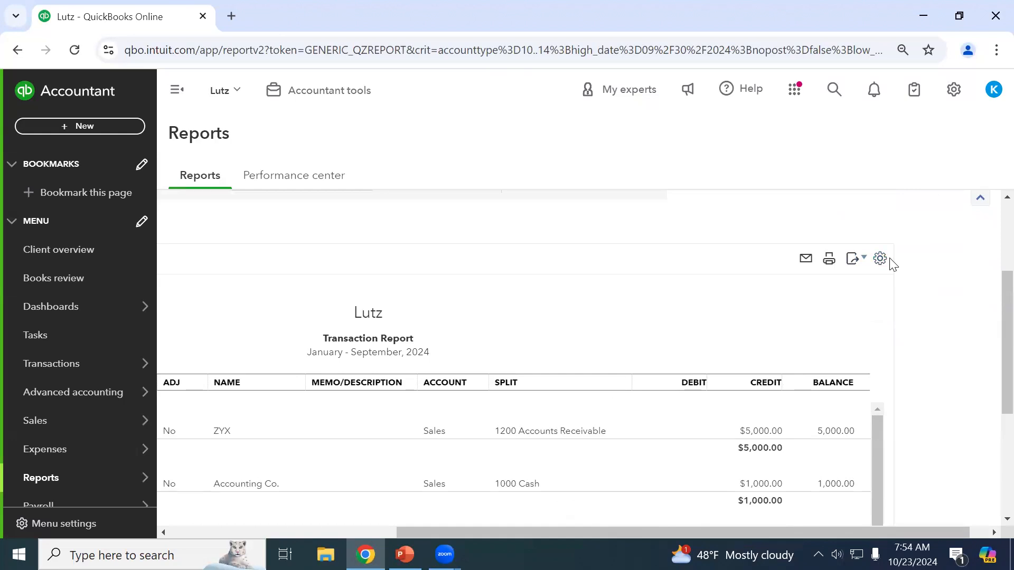
{"action": "left_click_drag", "start_coordinate": [616, 531], "coordinate": [423, 531]}
{"action": "scroll", "coordinate": [248, 338], "scroll_direction": "up", "scroll_amount": 3}
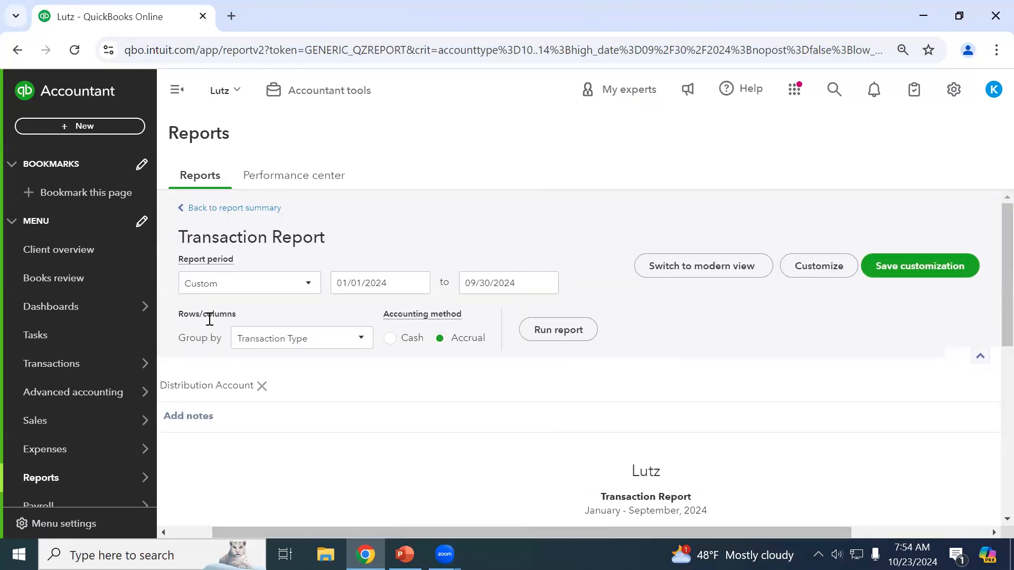
Go back to Profit and Loss, briefly viewing the transactions behind the 4,730.00 Sales total.
{"action": "left_click", "coordinate": [230, 210]}
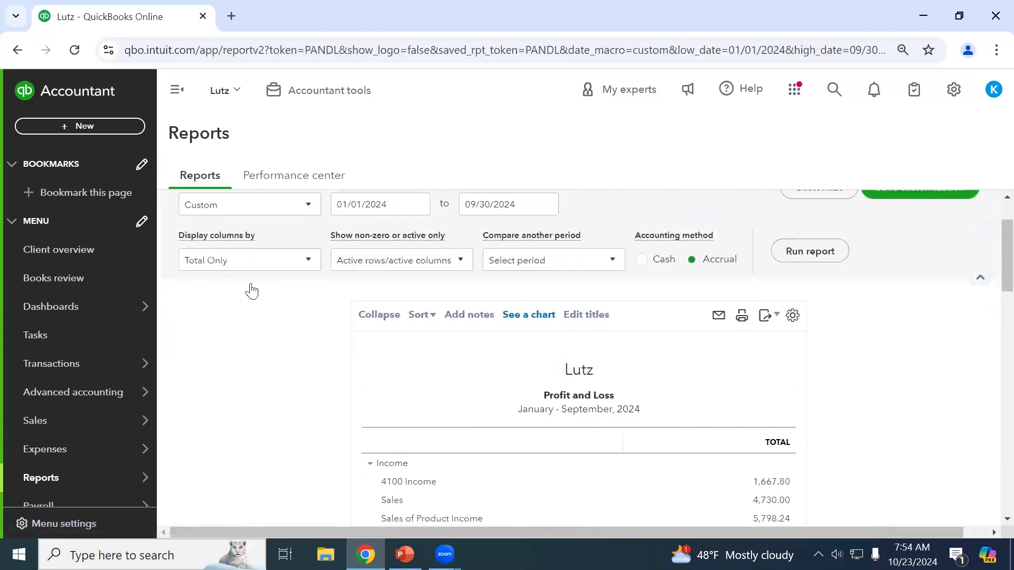
{"action": "scroll", "coordinate": [795, 460], "scroll_direction": "down", "scroll_amount": 3}
{"action": "left_click", "coordinate": [775, 425]}
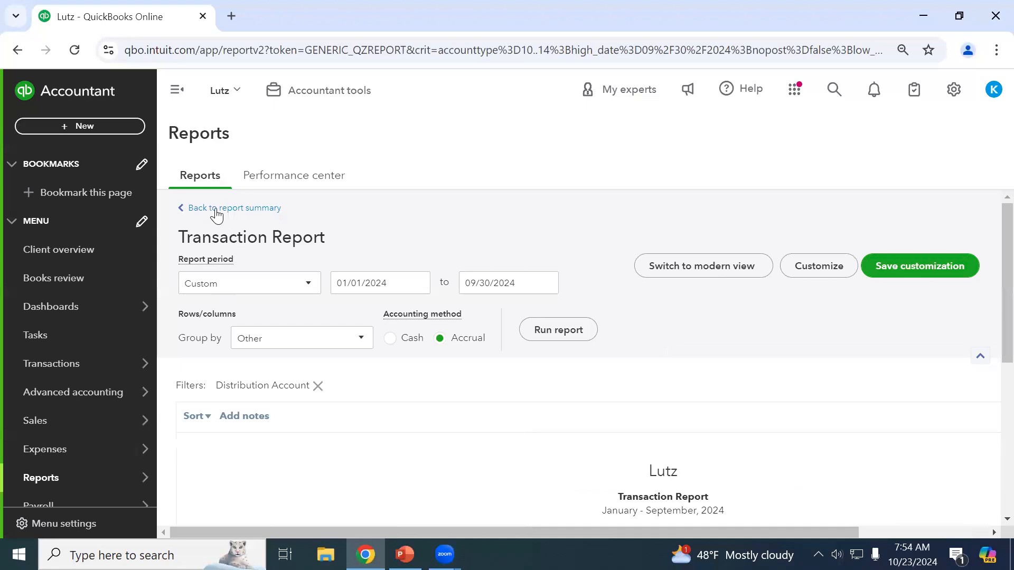
{"action": "left_click", "coordinate": [225, 215]}
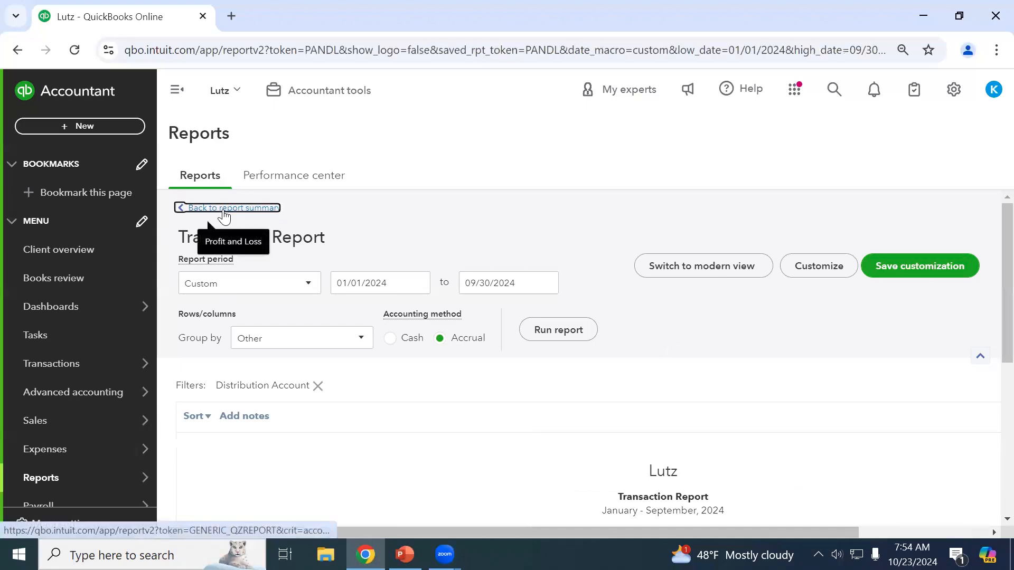
Leave Profit and Loss for the main Reports list.
{"action": "scroll", "coordinate": [627, 254], "scroll_direction": "down", "scroll_amount": 3}
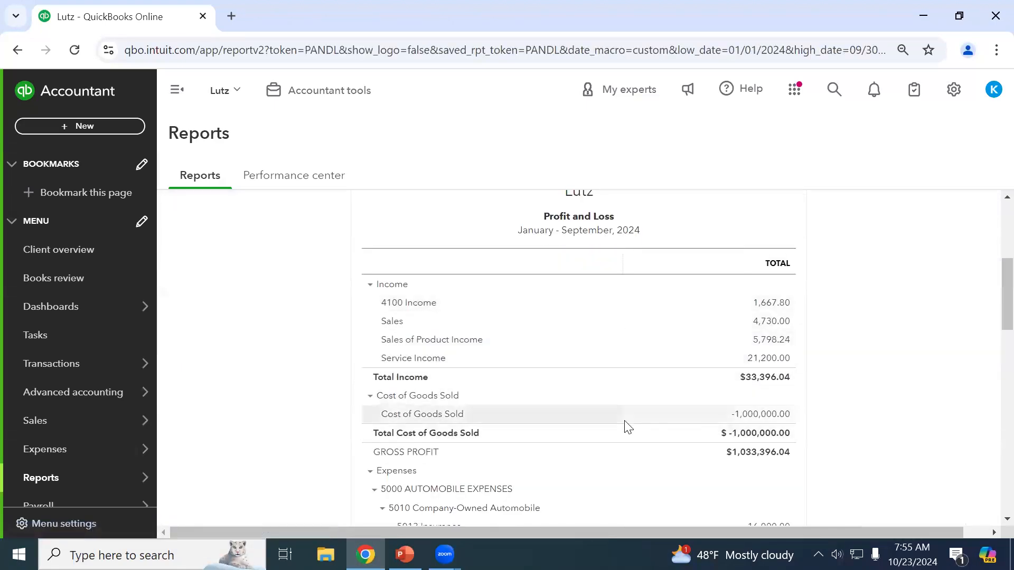
{"action": "scroll", "coordinate": [838, 426], "scroll_direction": "down", "scroll_amount": 2}
{"action": "scroll", "coordinate": [838, 428], "scroll_direction": "up", "scroll_amount": 5}
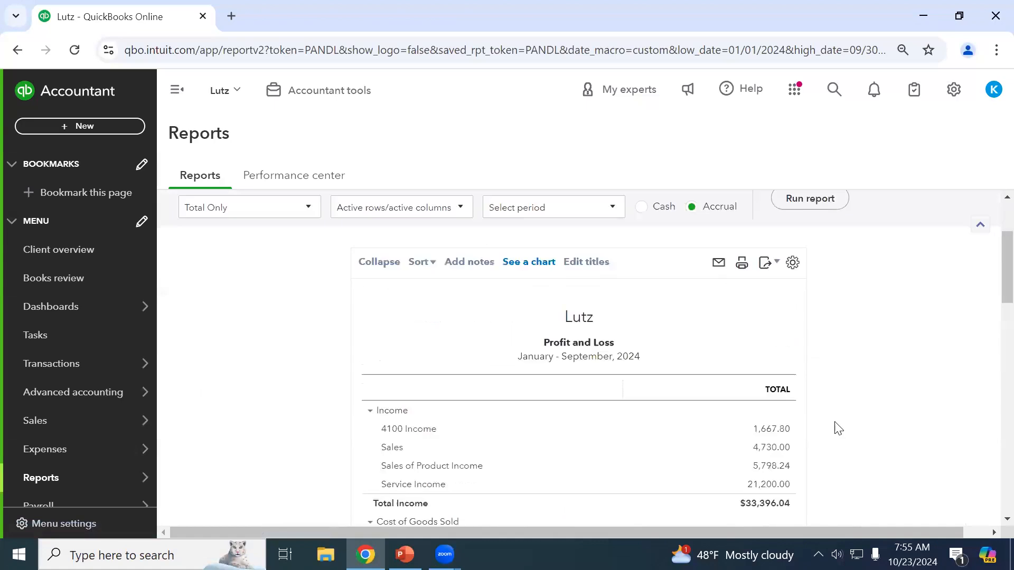
{"action": "scroll", "coordinate": [838, 428], "scroll_direction": "up", "scroll_amount": 2}
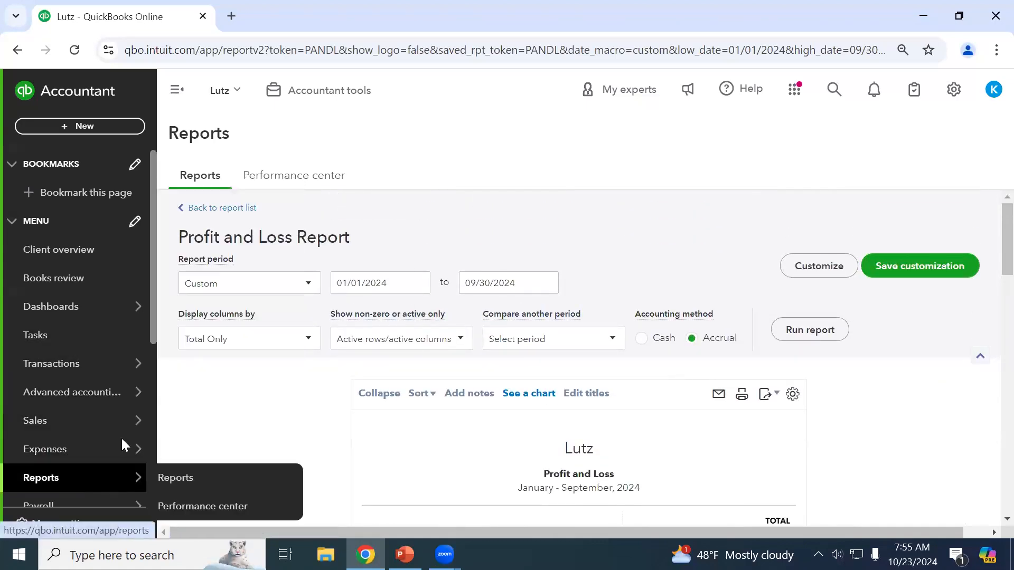
{"action": "left_click", "coordinate": [224, 209]}
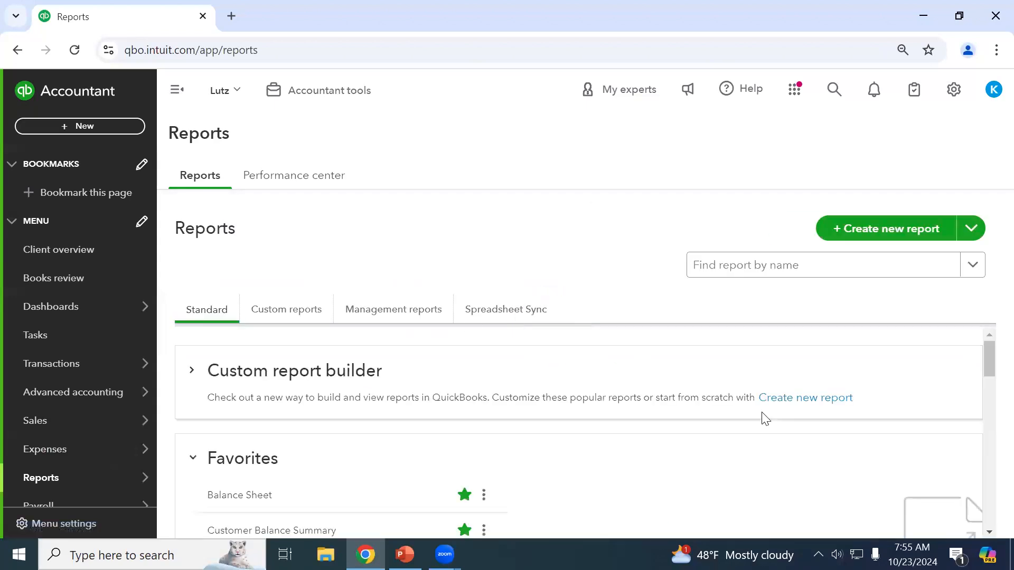
{"action": "scroll", "coordinate": [426, 377], "scroll_direction": "down", "scroll_amount": 2}
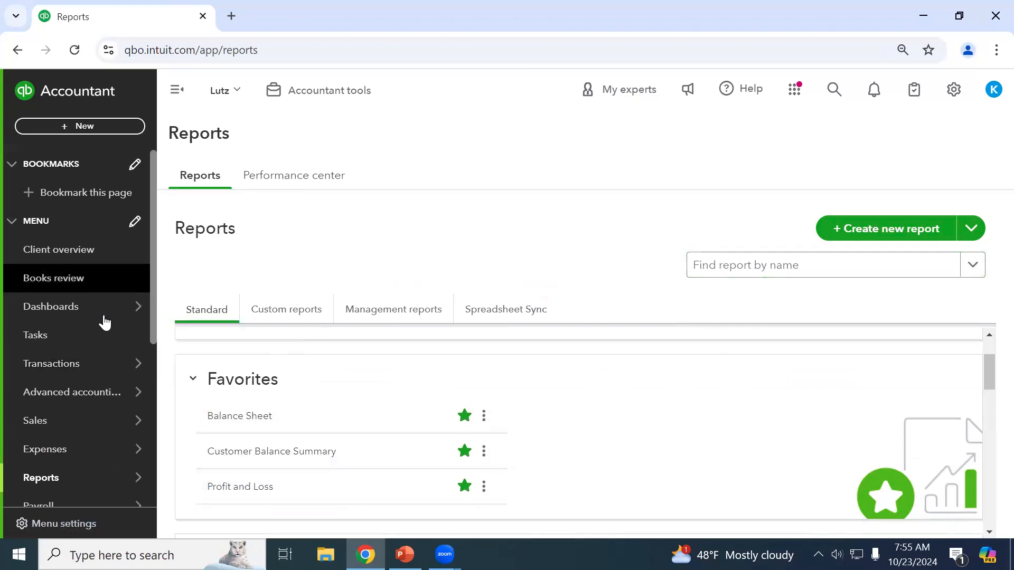
{"action": "mouse_move", "coordinate": [104, 373]}
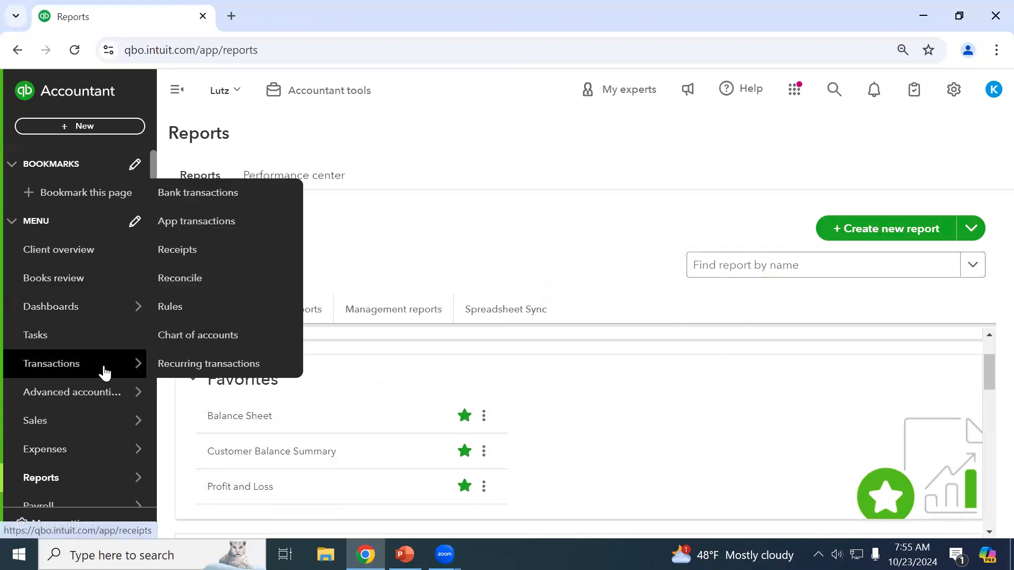
From the Chart of accounts, run a QuickReport on 1000 Cash covering transactions since July 25, 2024.
{"action": "left_click", "coordinate": [180, 340]}
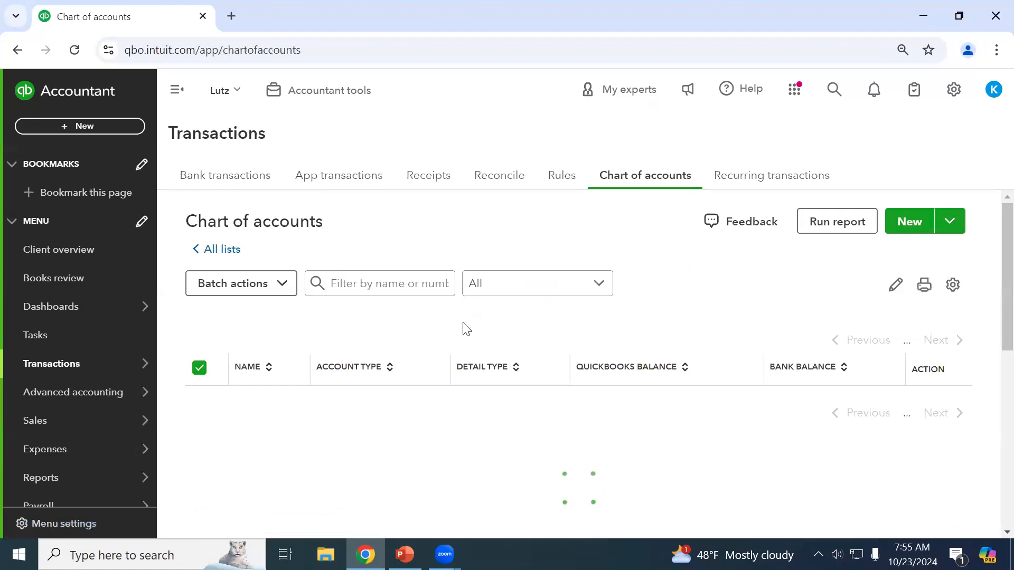
{"action": "scroll", "coordinate": [700, 338], "scroll_direction": "down", "scroll_amount": 4}
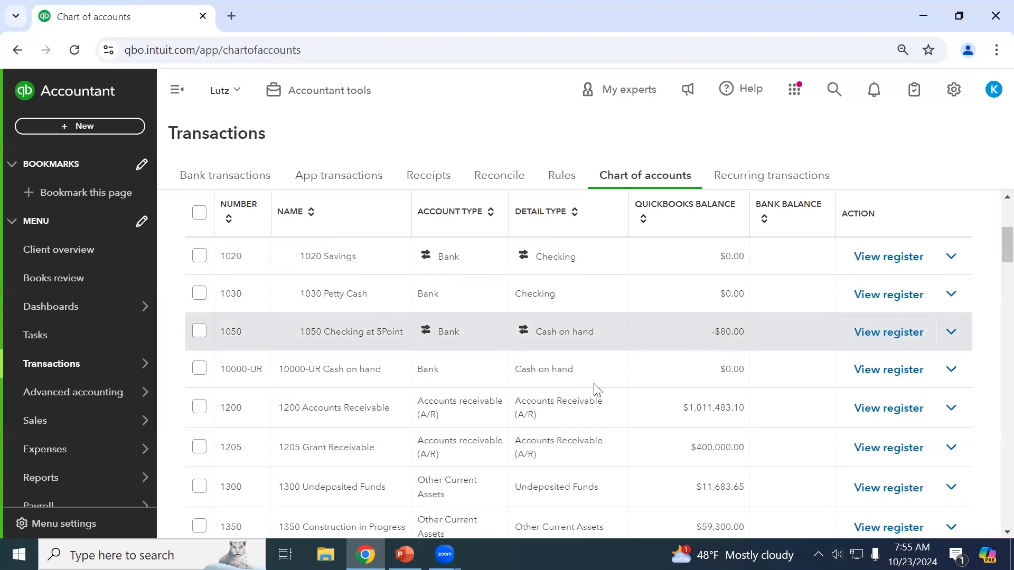
{"action": "scroll", "coordinate": [539, 378], "scroll_direction": "up", "scroll_amount": 3}
{"action": "scroll", "coordinate": [577, 353], "scroll_direction": "down", "scroll_amount": 6}
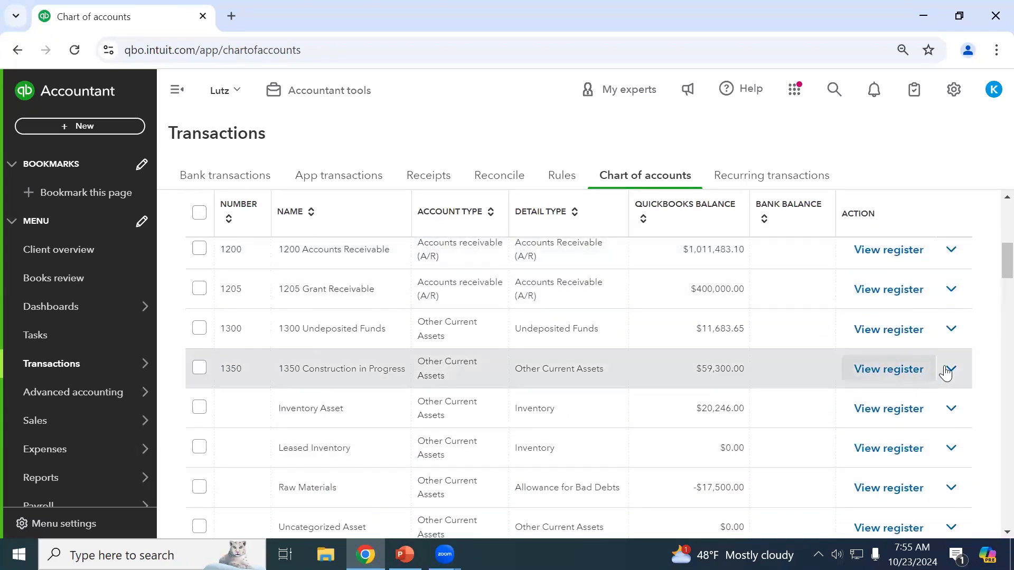
{"action": "left_click", "coordinate": [948, 371]}
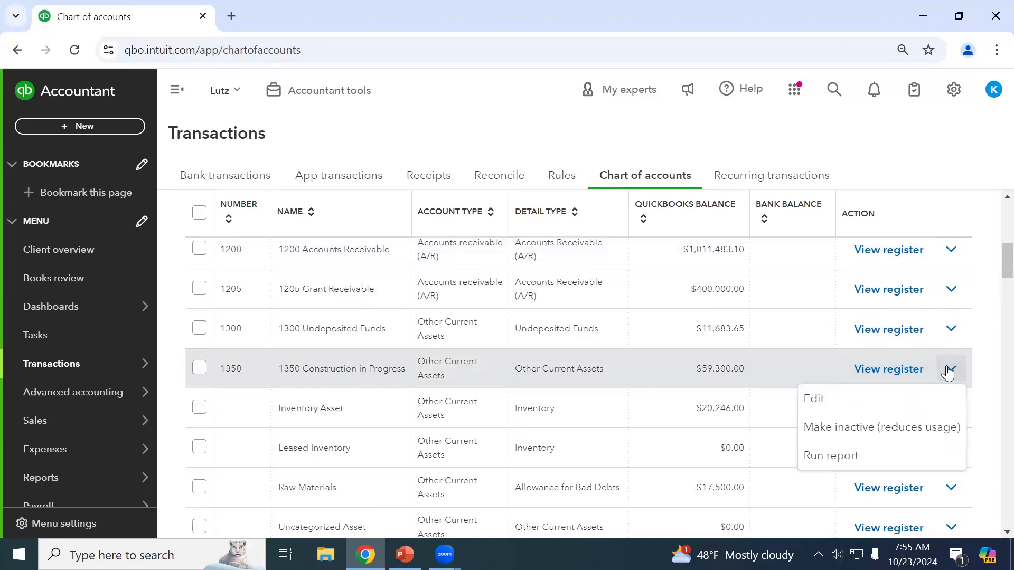
{"action": "left_click", "coordinate": [991, 375]}
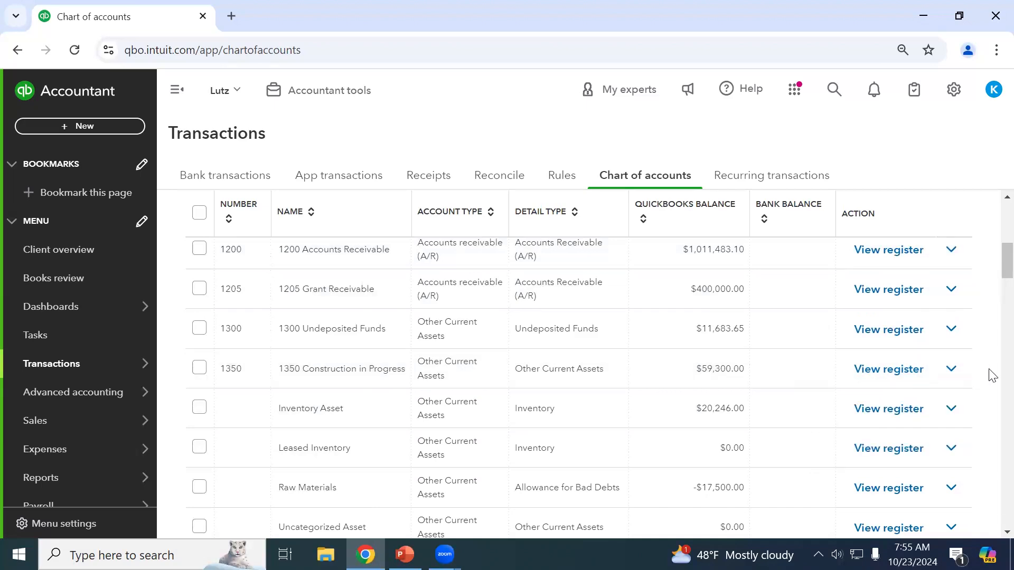
{"action": "scroll", "coordinate": [990, 374], "scroll_direction": "up", "scroll_amount": 7}
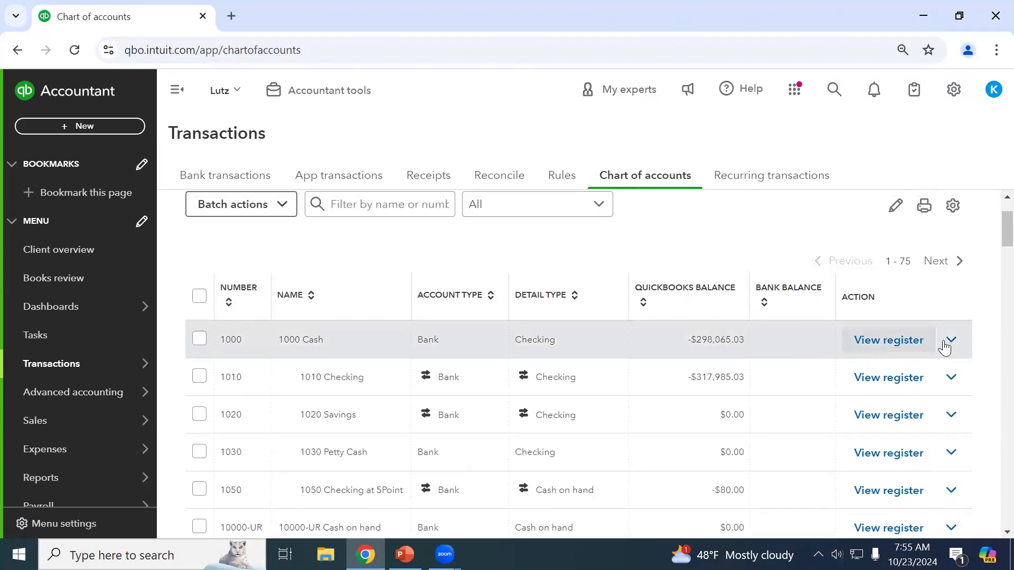
{"action": "left_click", "coordinate": [950, 341]}
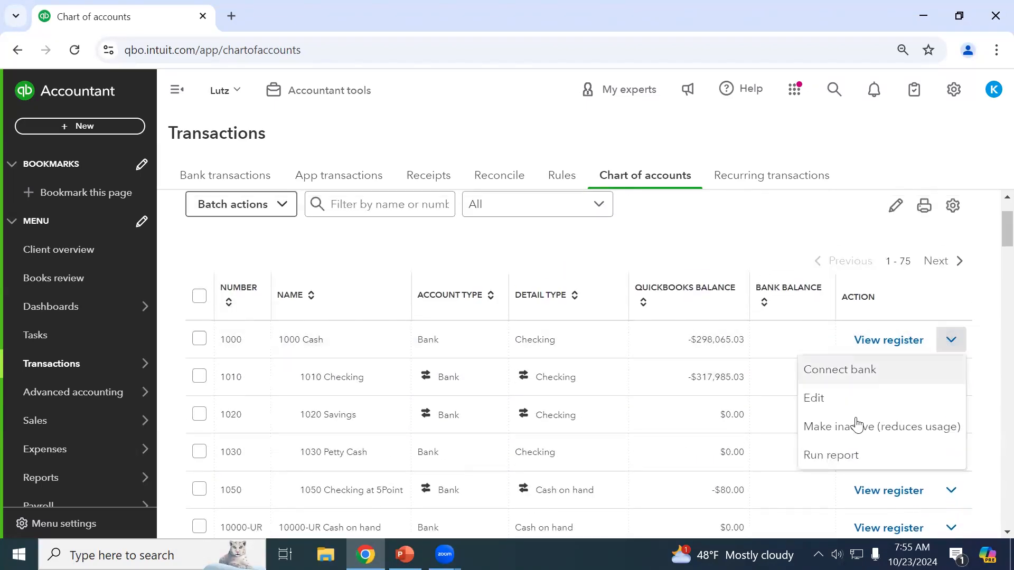
{"action": "left_click", "coordinate": [840, 455]}
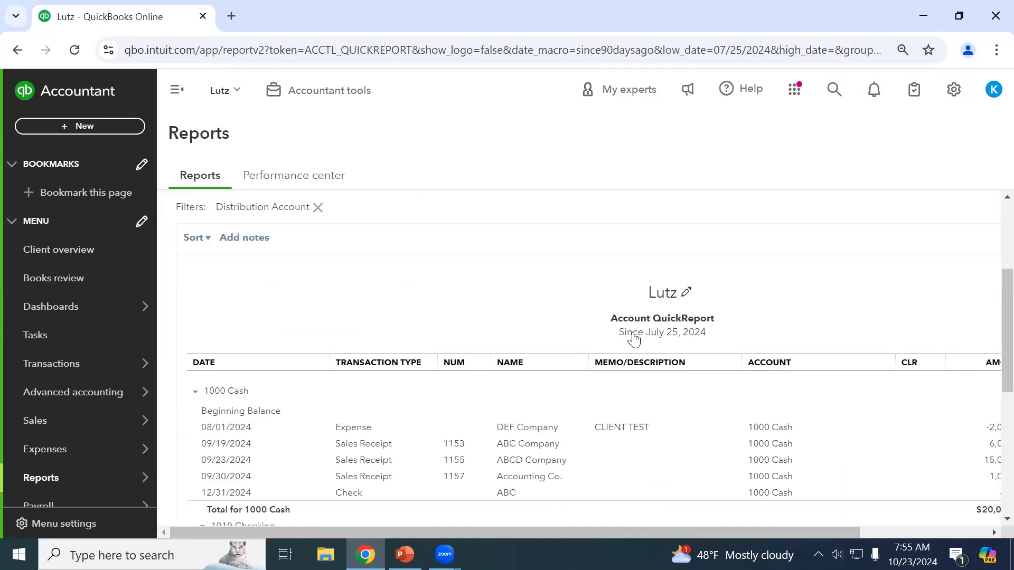
{"action": "scroll", "coordinate": [442, 396], "scroll_direction": "down", "scroll_amount": 5}
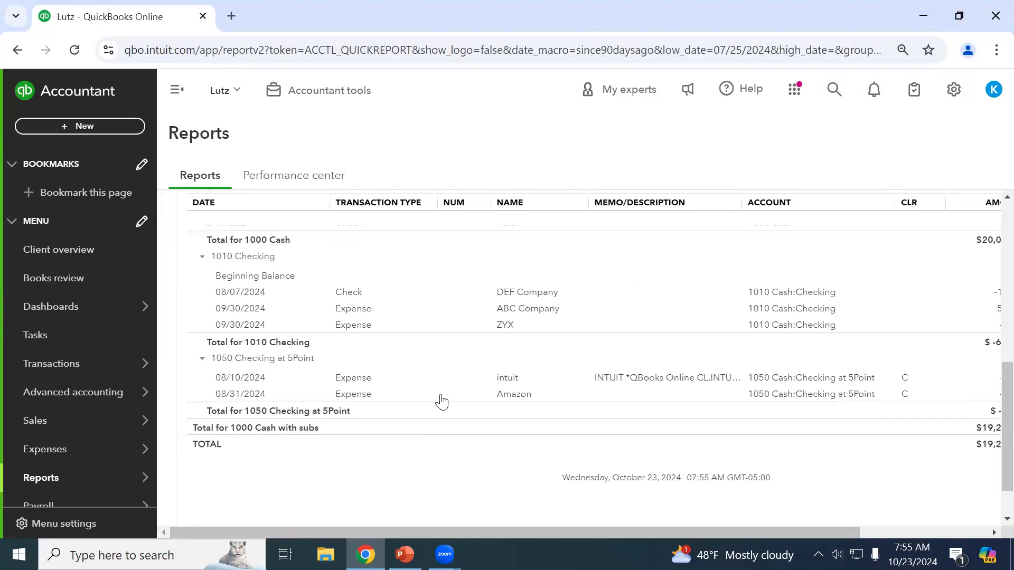
{"action": "scroll", "coordinate": [441, 402], "scroll_direction": "up", "scroll_amount": 5}
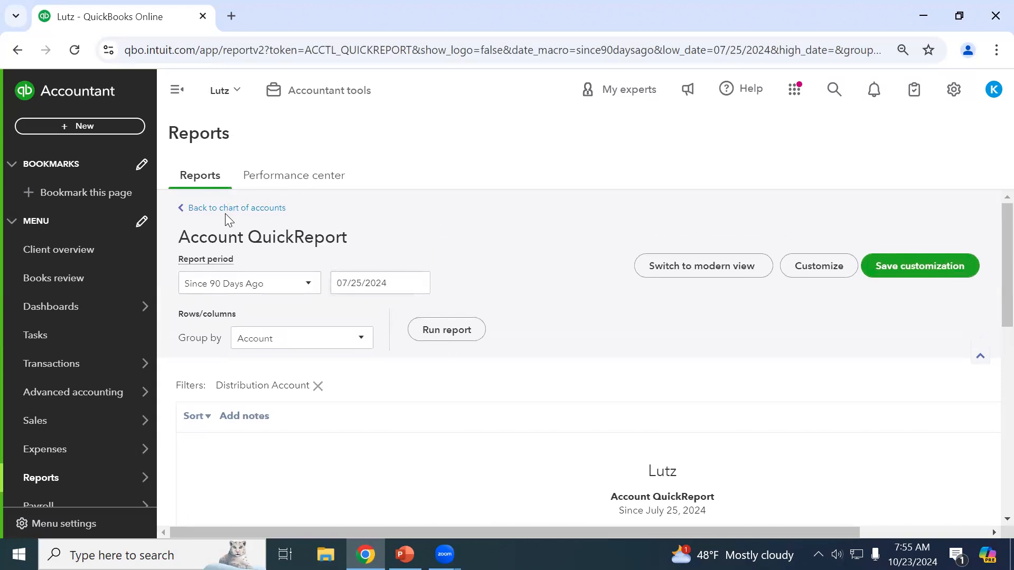
Return to the chart of accounts and run a QuickReport for the Sales account.
{"action": "left_click", "coordinate": [226, 209]}
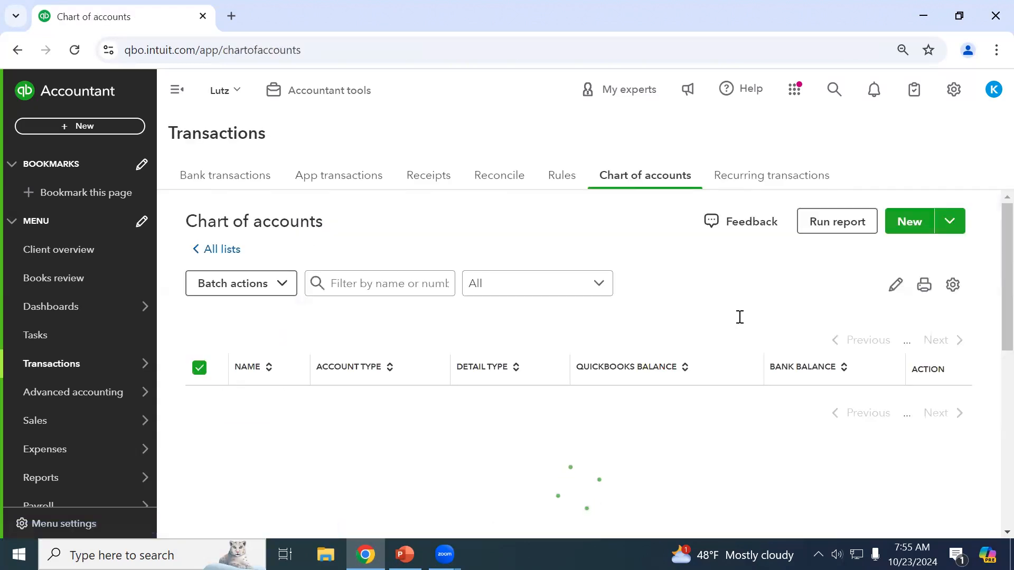
{"action": "scroll", "coordinate": [749, 324], "scroll_direction": "down", "scroll_amount": 5}
{"action": "scroll", "coordinate": [753, 336], "scroll_direction": "down", "scroll_amount": 20}
{"action": "scroll", "coordinate": [541, 360], "scroll_direction": "down", "scroll_amount": 10}
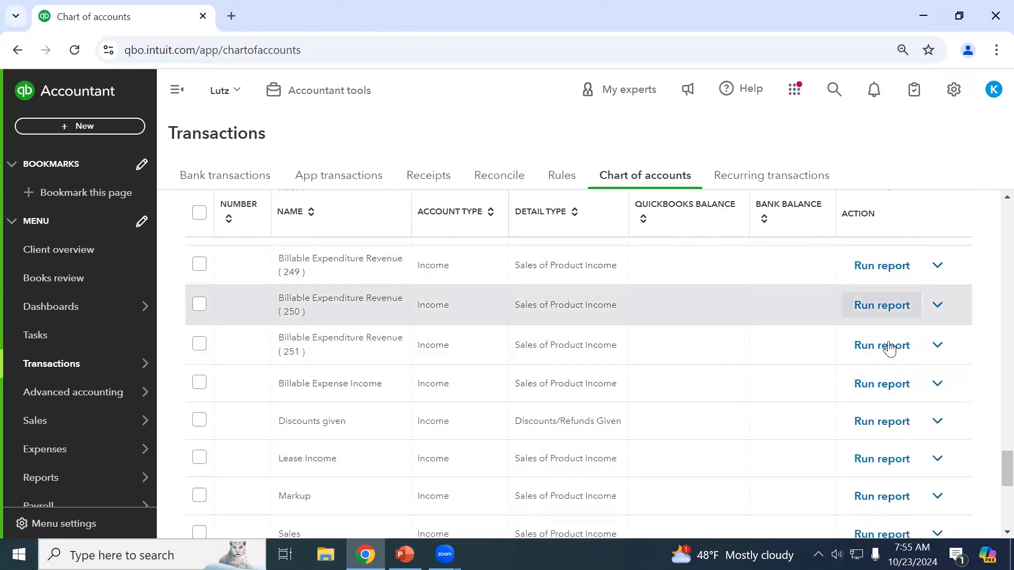
{"action": "scroll", "coordinate": [881, 351], "scroll_direction": "down", "scroll_amount": 2}
{"action": "left_click", "coordinate": [881, 455]}
{"action": "scroll", "coordinate": [785, 426], "scroll_direction": "down", "scroll_amount": 2}
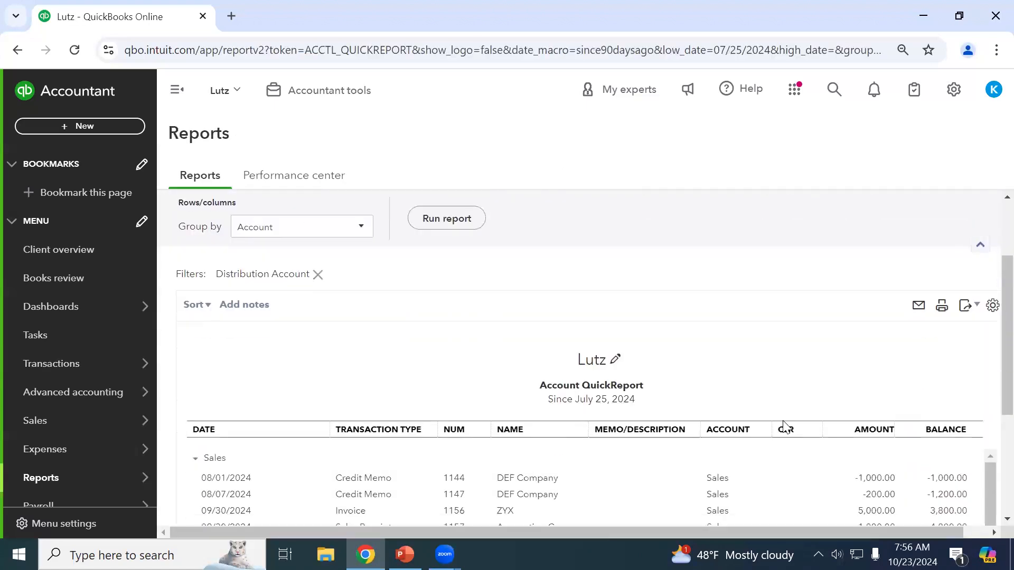
{"action": "scroll", "coordinate": [785, 427], "scroll_direction": "down", "scroll_amount": 3}
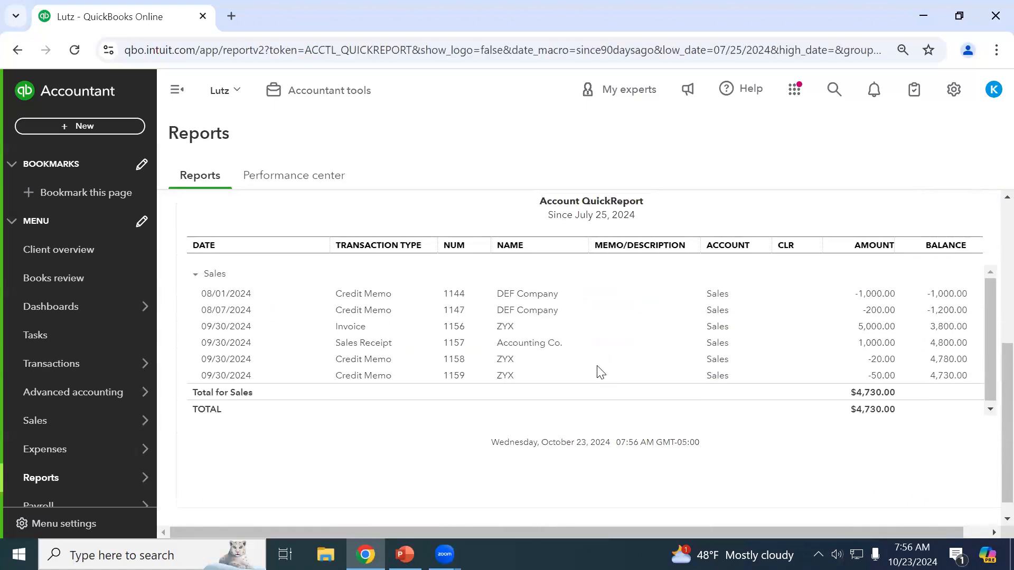
{"action": "scroll", "coordinate": [599, 373], "scroll_direction": "up", "scroll_amount": 3}
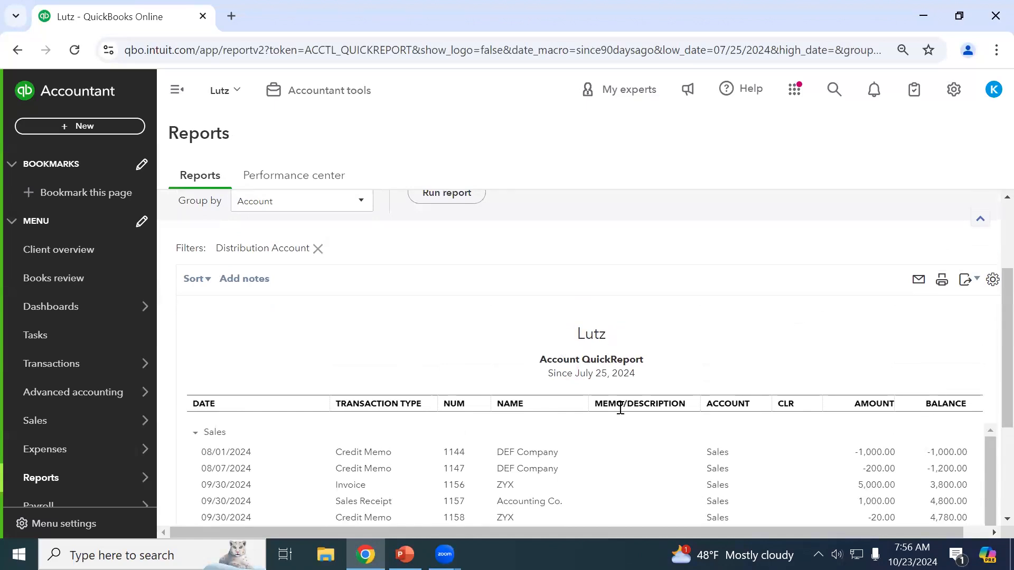
{"action": "scroll", "coordinate": [525, 380], "scroll_direction": "up", "scroll_amount": 3}
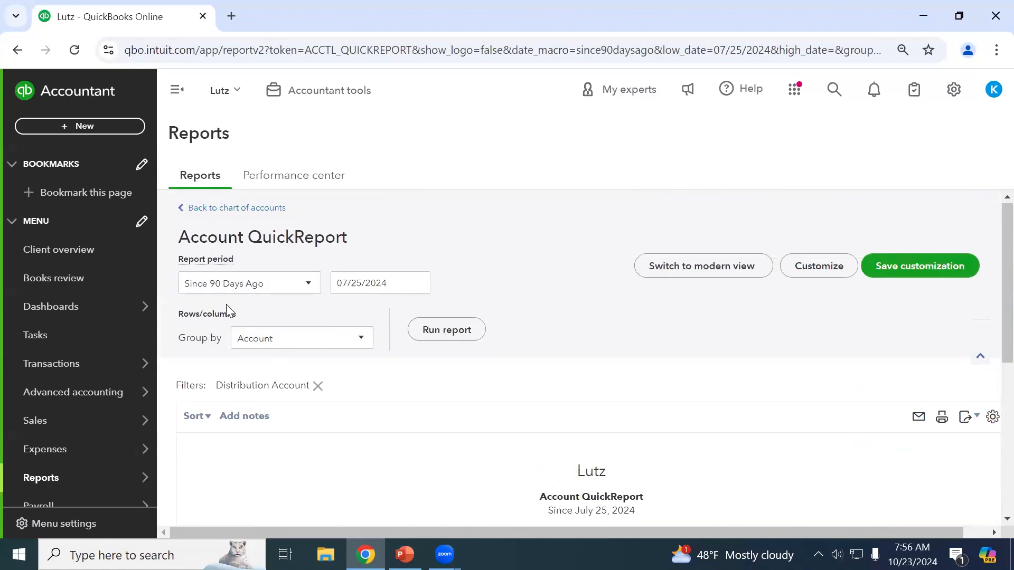
Go back to the chart of accounts and filter the account list by 'office'.
{"action": "left_click", "coordinate": [217, 209]}
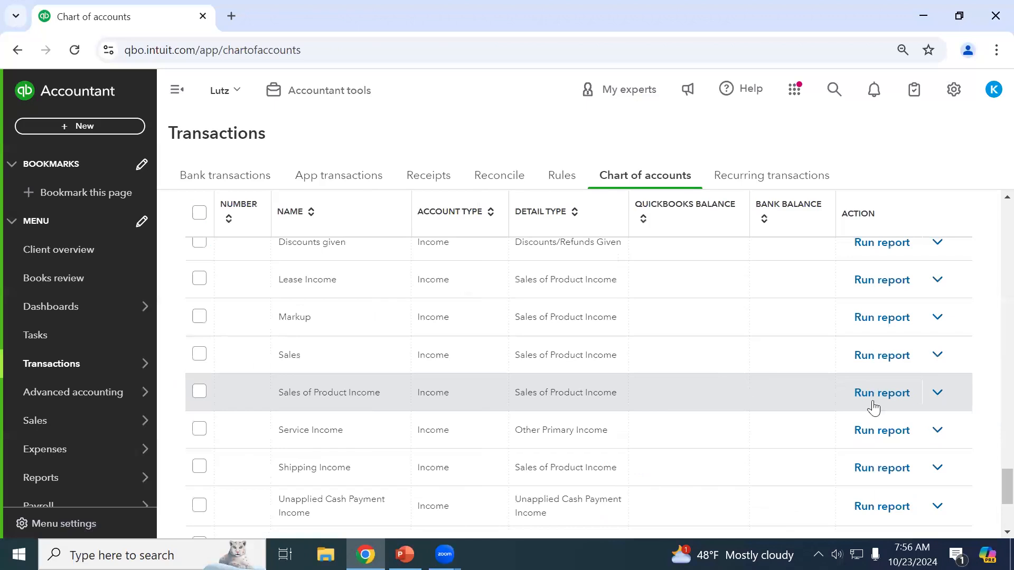
{"action": "scroll", "coordinate": [992, 412], "scroll_direction": "up", "scroll_amount": 20}
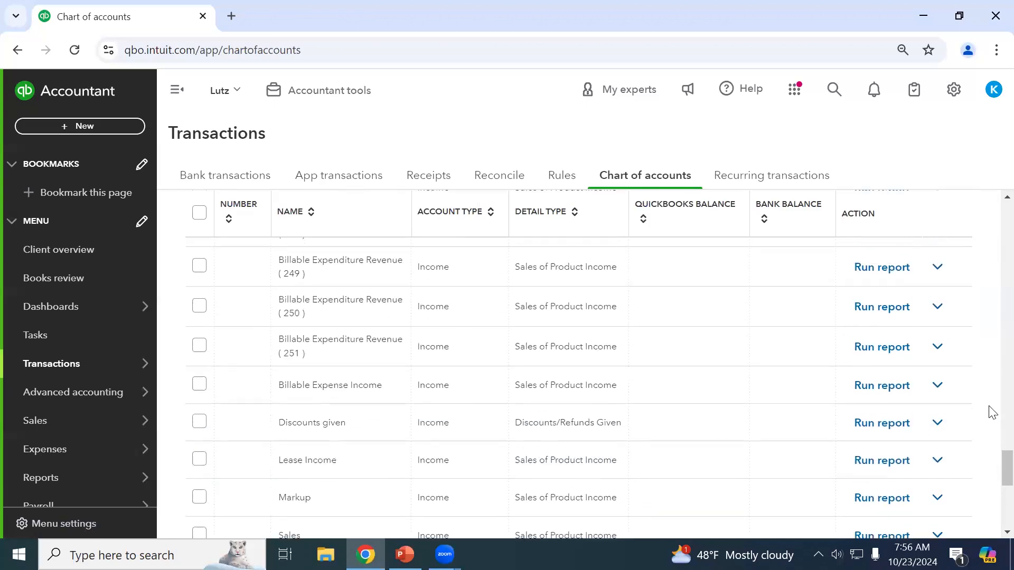
{"action": "scroll", "coordinate": [991, 410], "scroll_direction": "up", "scroll_amount": 15}
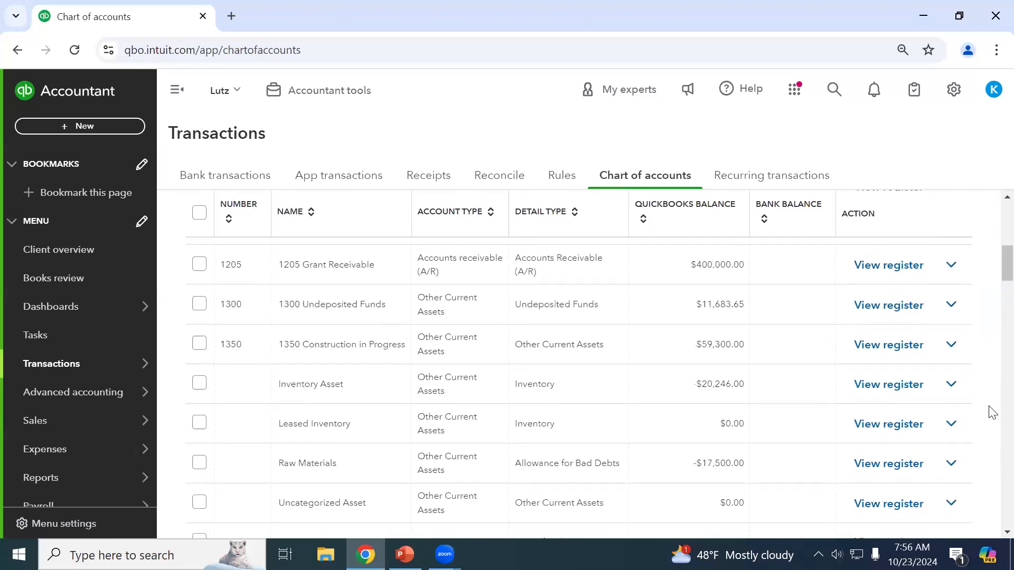
{"action": "left_click", "coordinate": [414, 288]}
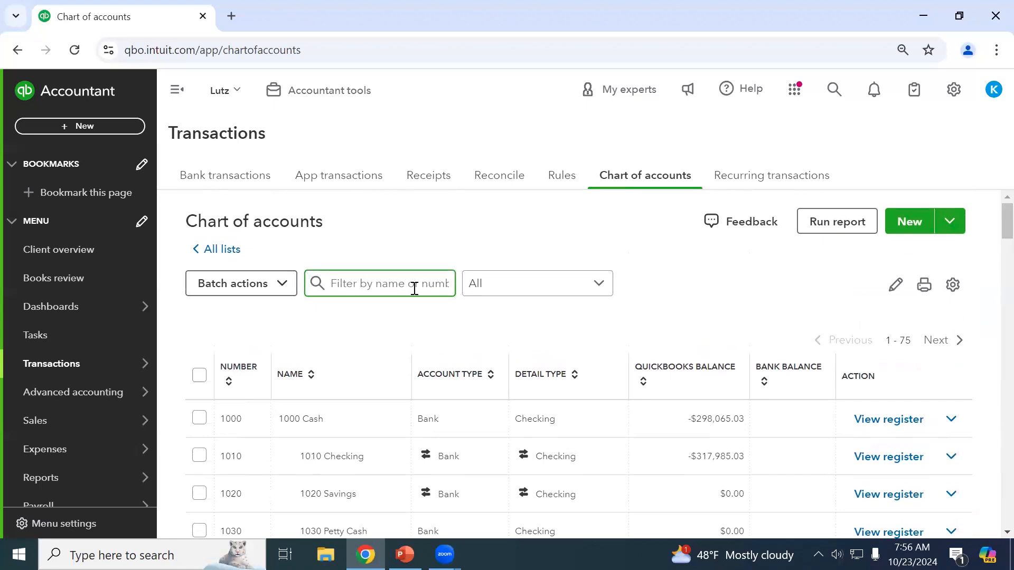
{"action": "type", "text": "office su"}
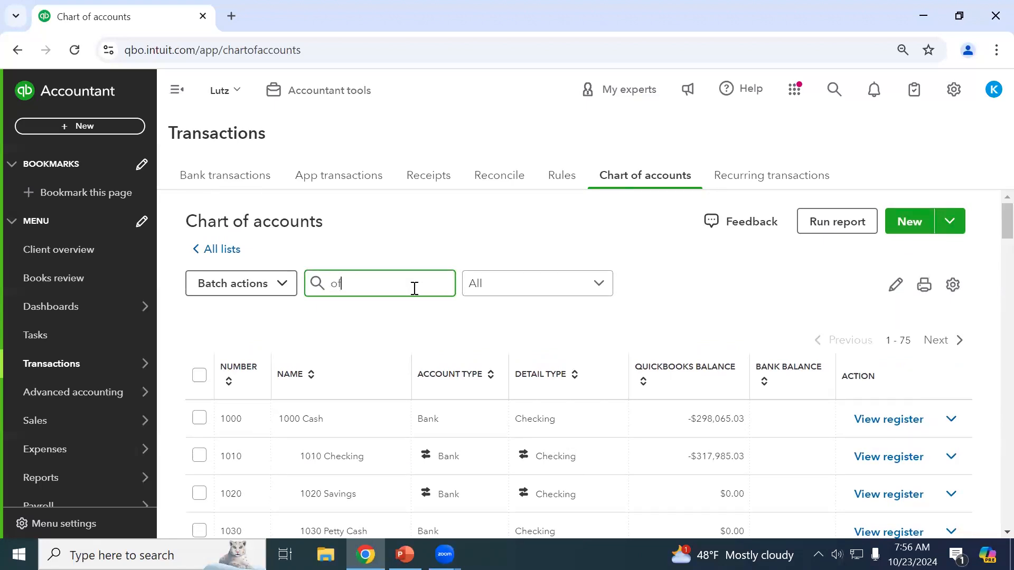
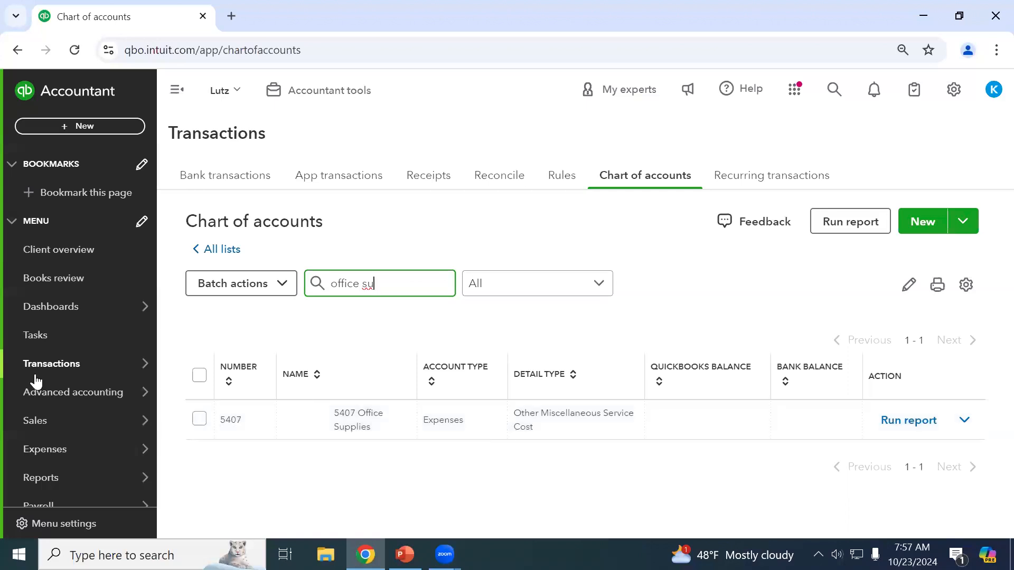
Go to the Reports page and scroll down to Custom report builder and Favorites.
{"action": "left_click", "coordinate": [48, 483]}
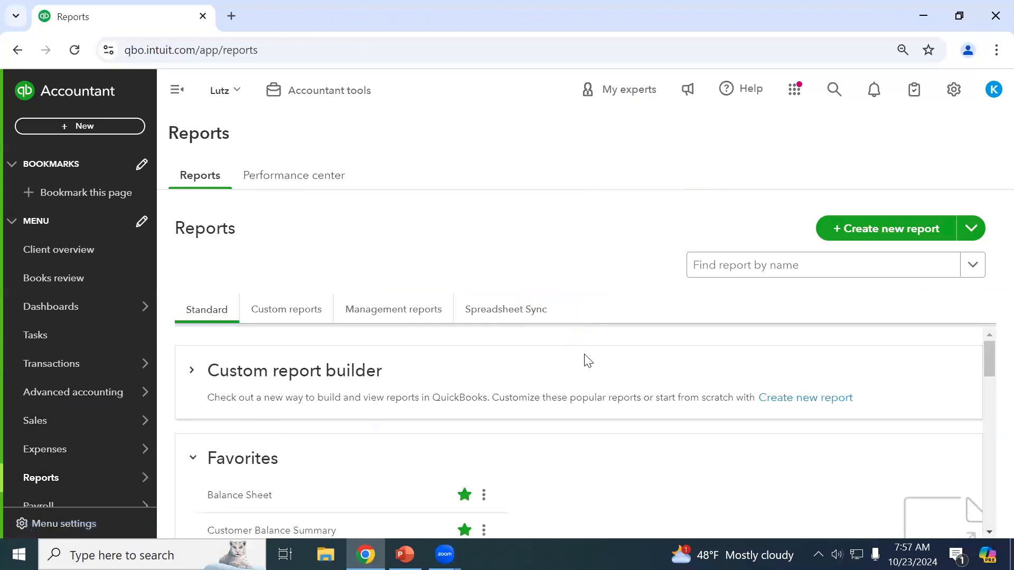
{"action": "scroll", "coordinate": [577, 394], "scroll_direction": "down", "scroll_amount": 3}
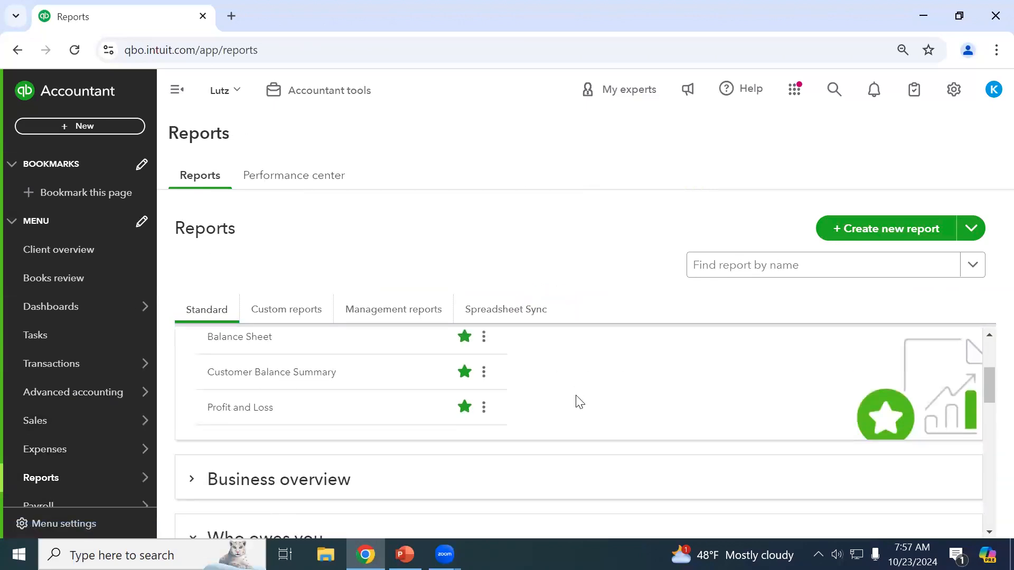
Open Profit and Loss and drill into the transactions behind the Sales total.
{"action": "left_click", "coordinate": [261, 413]}
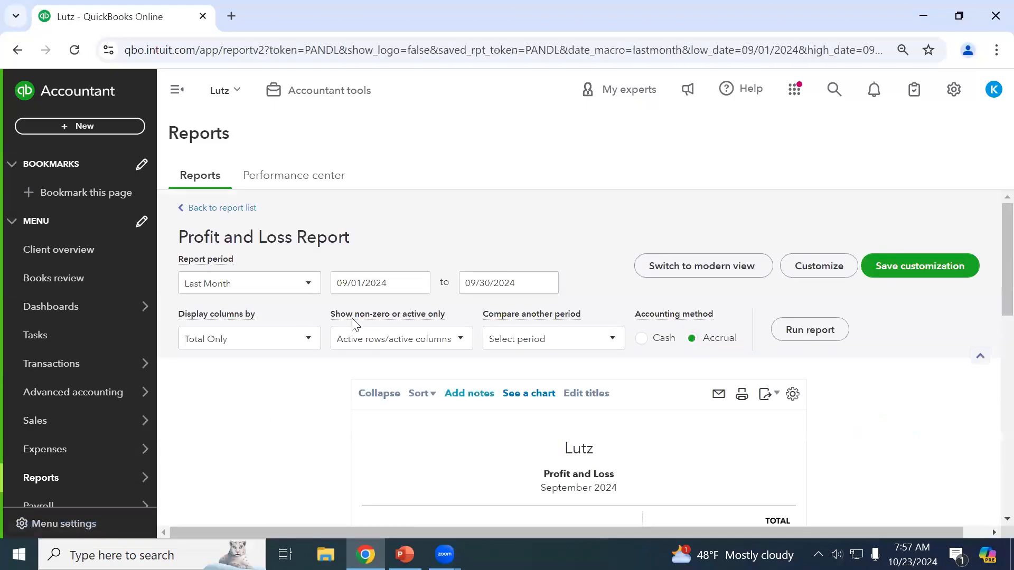
{"action": "scroll", "coordinate": [562, 446], "scroll_direction": "down", "scroll_amount": 3}
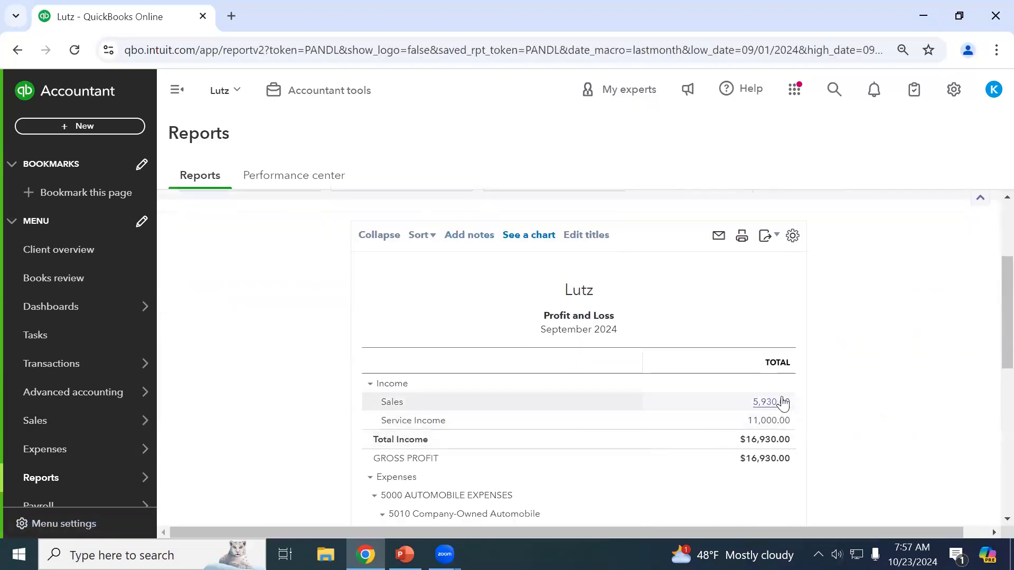
{"action": "left_click", "coordinate": [765, 402]}
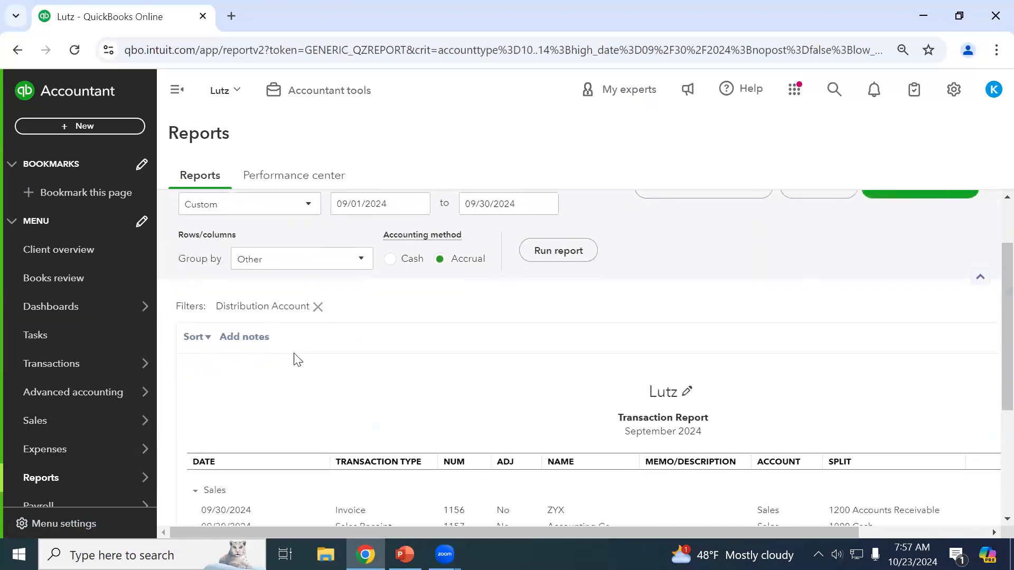
{"action": "scroll", "coordinate": [249, 331], "scroll_direction": "up", "scroll_amount": 2}
Rerun the transaction report for Last Quarter, grouped by Transaction Type.
{"action": "left_click", "coordinate": [222, 286]}
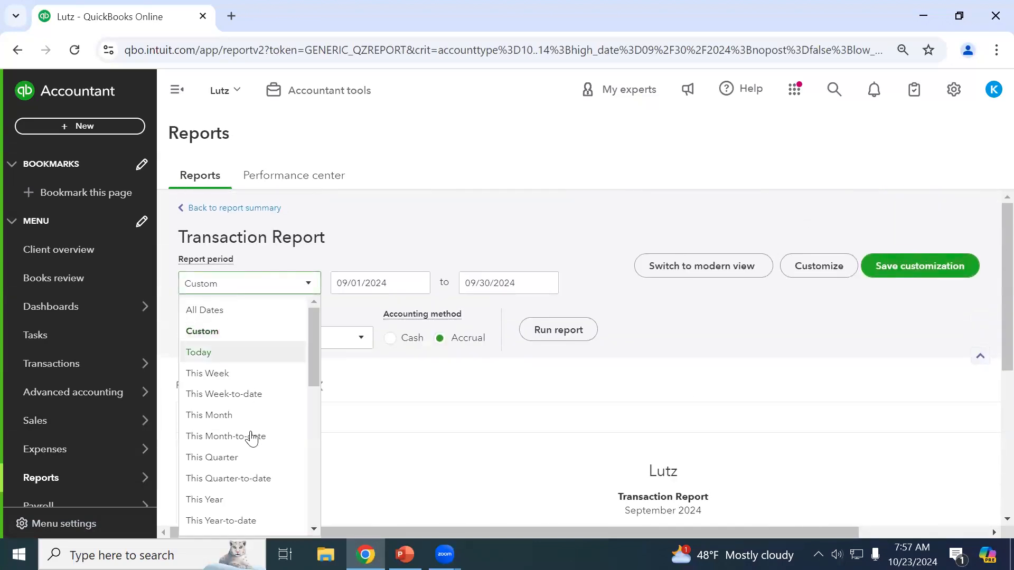
{"action": "scroll", "coordinate": [248, 476], "scroll_direction": "down", "scroll_amount": 2}
{"action": "scroll", "coordinate": [251, 478], "scroll_direction": "down", "scroll_amount": 4}
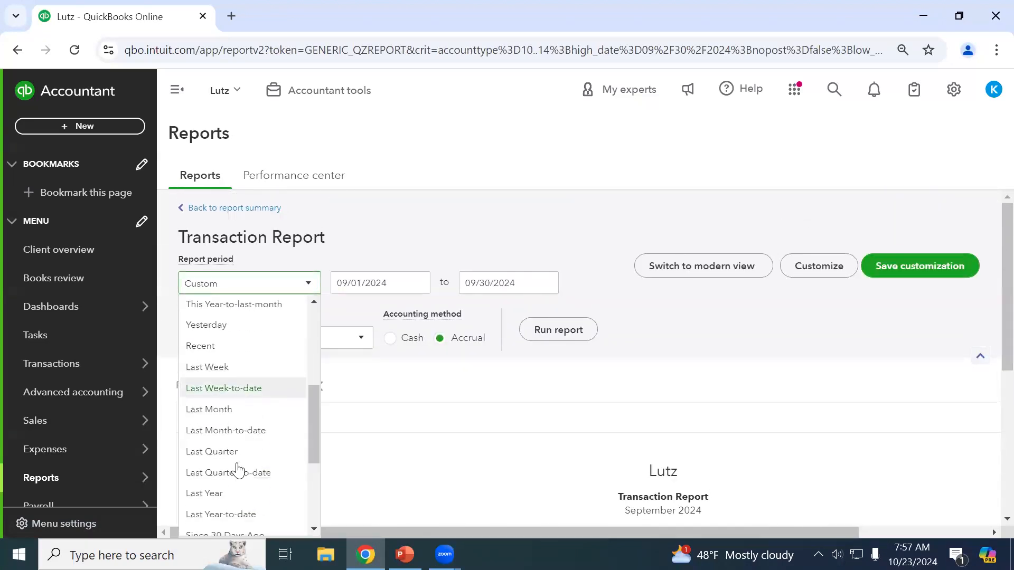
{"action": "left_click", "coordinate": [230, 453]}
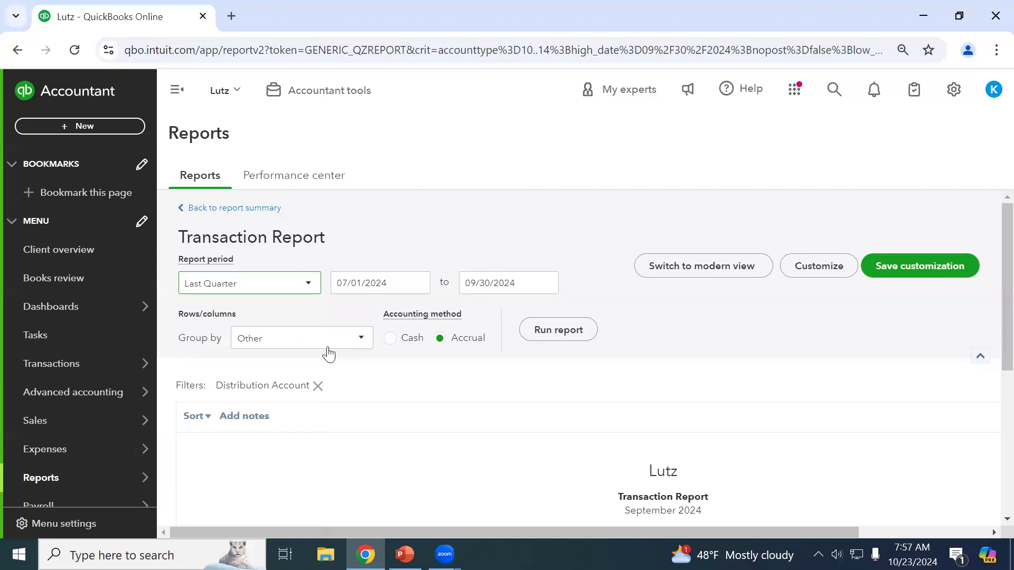
{"action": "left_click", "coordinate": [303, 349]}
{"action": "scroll", "coordinate": [285, 238], "scroll_direction": "up", "scroll_amount": 3}
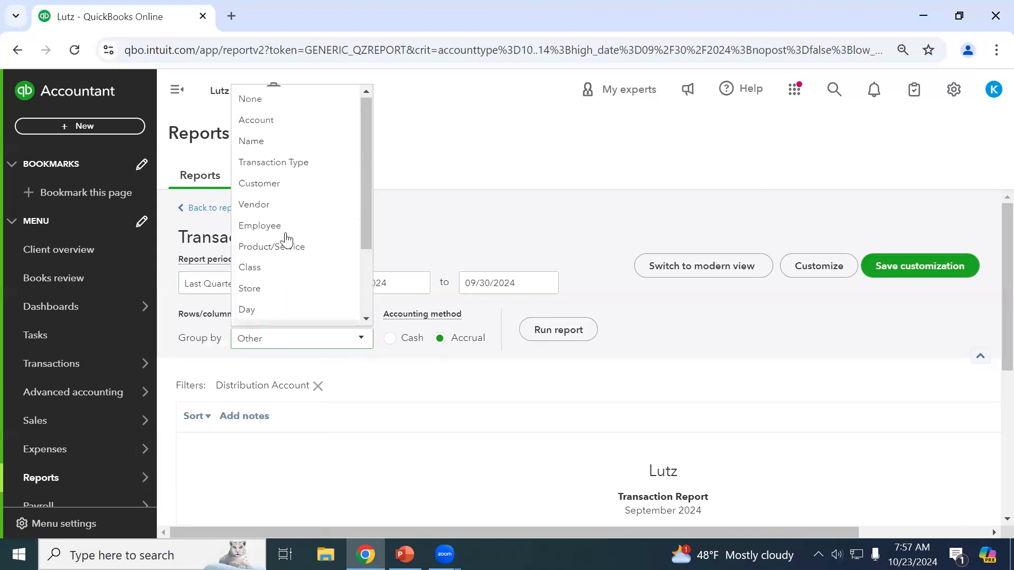
{"action": "left_click", "coordinate": [285, 162]}
{"action": "left_click", "coordinate": [561, 333]}
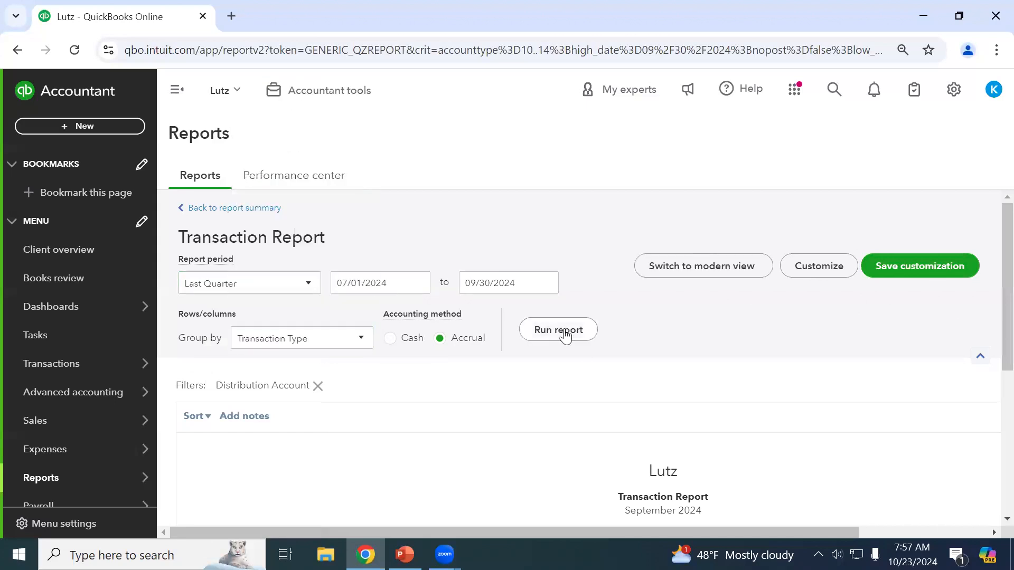
{"action": "scroll", "coordinate": [581, 343], "scroll_direction": "down", "scroll_amount": 5}
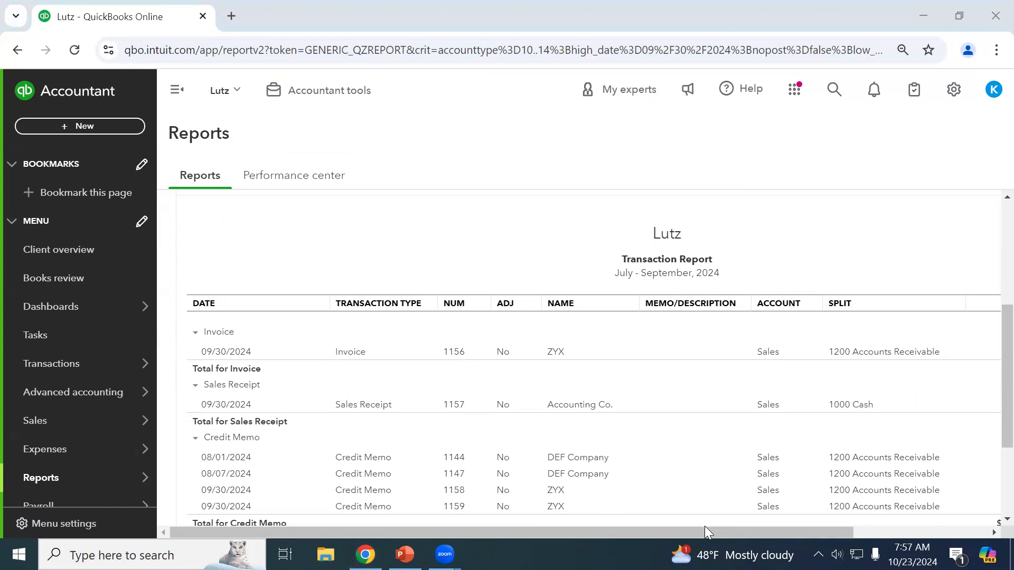
{"action": "left_click_drag", "start_coordinate": [703, 532], "coordinate": [915, 523]}
Replace the Amount and Balance columns with Debit and Credit, and rerun the report.
{"action": "scroll", "coordinate": [910, 442], "scroll_direction": "up", "scroll_amount": 5}
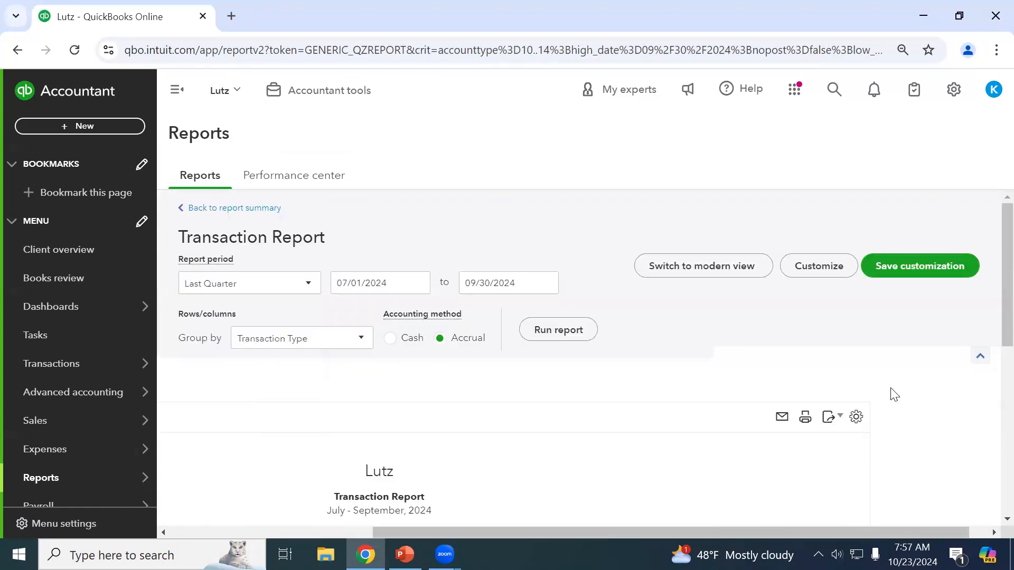
{"action": "left_click", "coordinate": [856, 417]}
{"action": "scroll", "coordinate": [843, 420], "scroll_direction": "down", "scroll_amount": 5}
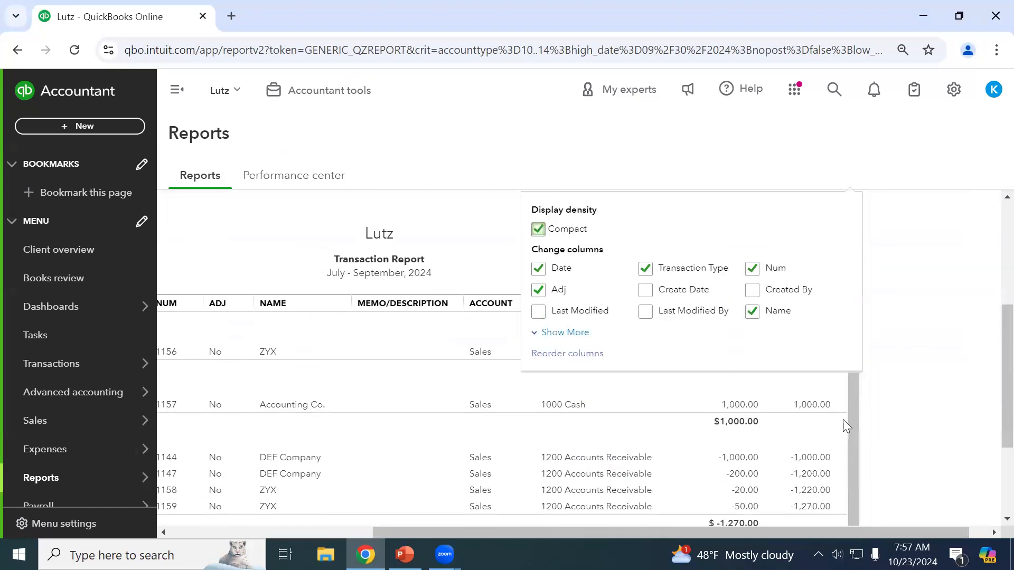
{"action": "left_click", "coordinate": [569, 334]}
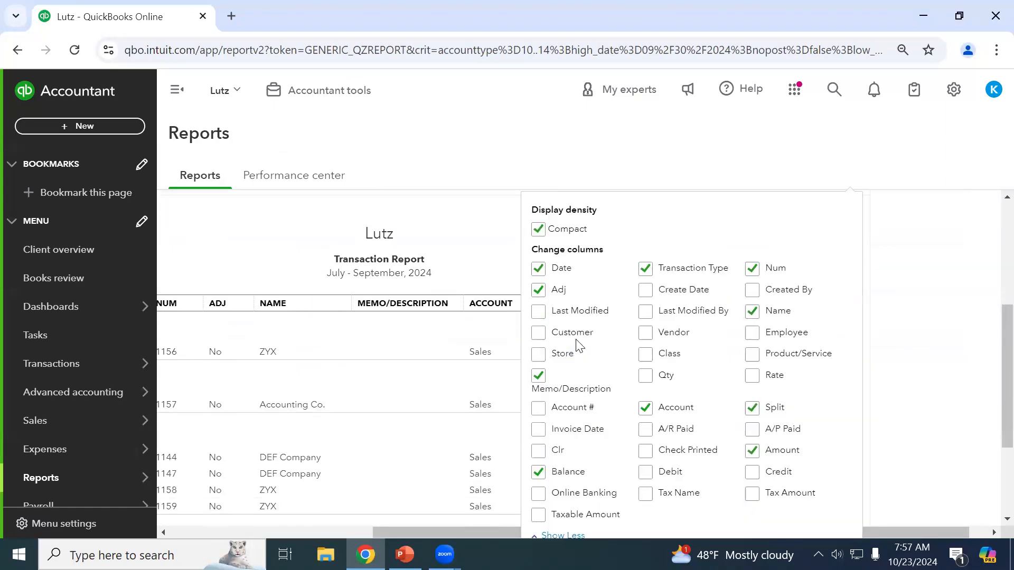
{"action": "left_click", "coordinate": [652, 473]}
{"action": "left_click", "coordinate": [754, 470]}
{"action": "left_click", "coordinate": [540, 472]}
{"action": "scroll", "coordinate": [919, 358], "scroll_direction": "up", "scroll_amount": 3}
{"action": "left_click", "coordinate": [542, 256]}
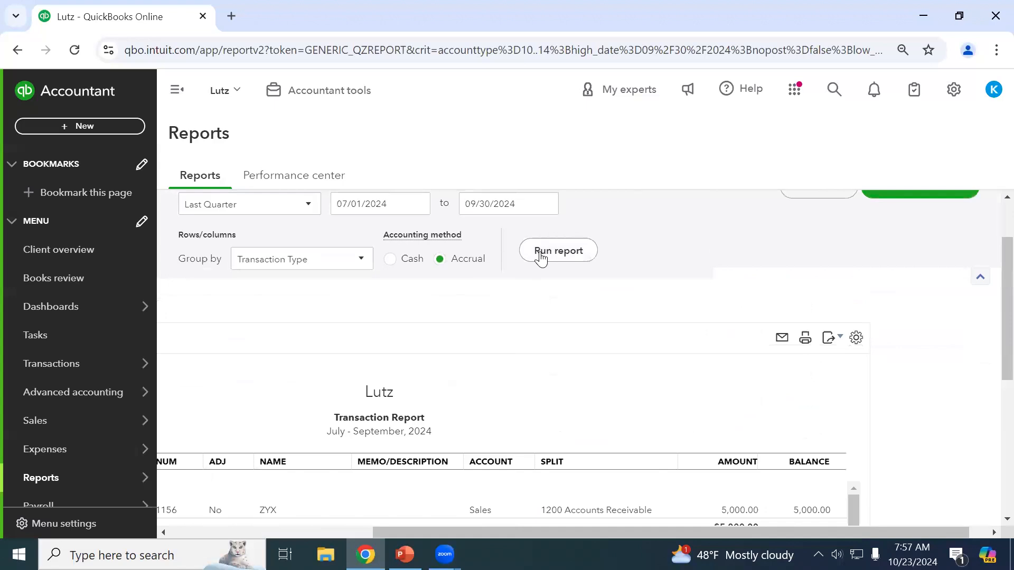
Scroll through the report's one invoice, one sales receipt and four credit memos.
{"action": "left_click_drag", "start_coordinate": [840, 533], "coordinate": [638, 534]}
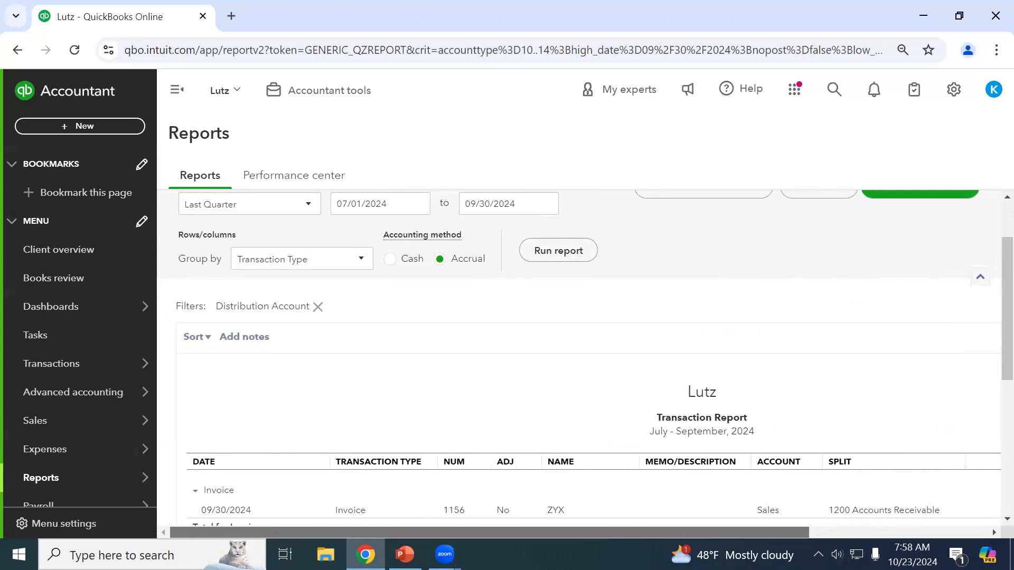
{"action": "scroll", "coordinate": [640, 455], "scroll_direction": "down", "scroll_amount": 2}
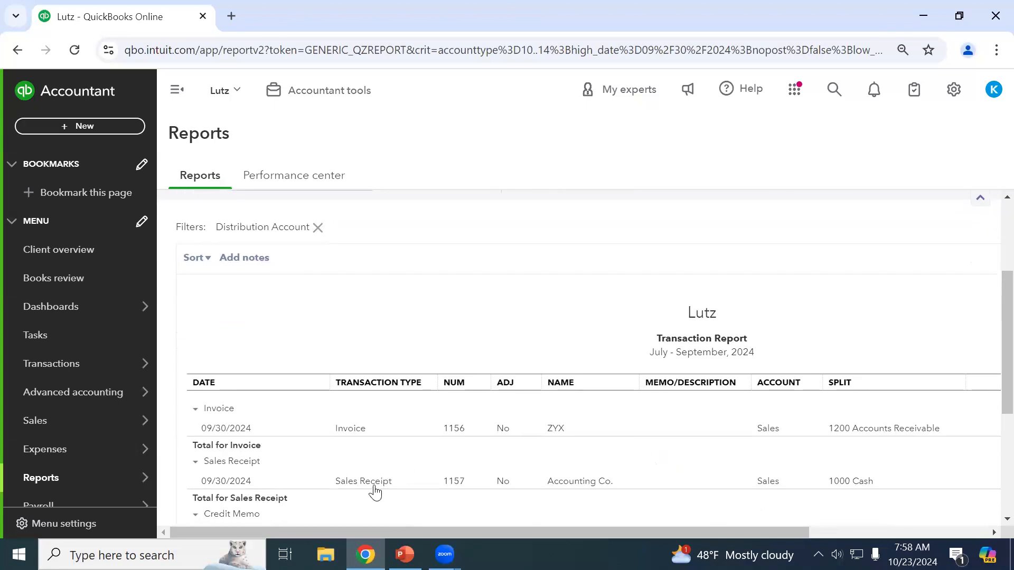
{"action": "scroll", "coordinate": [375, 486], "scroll_direction": "down", "scroll_amount": 4}
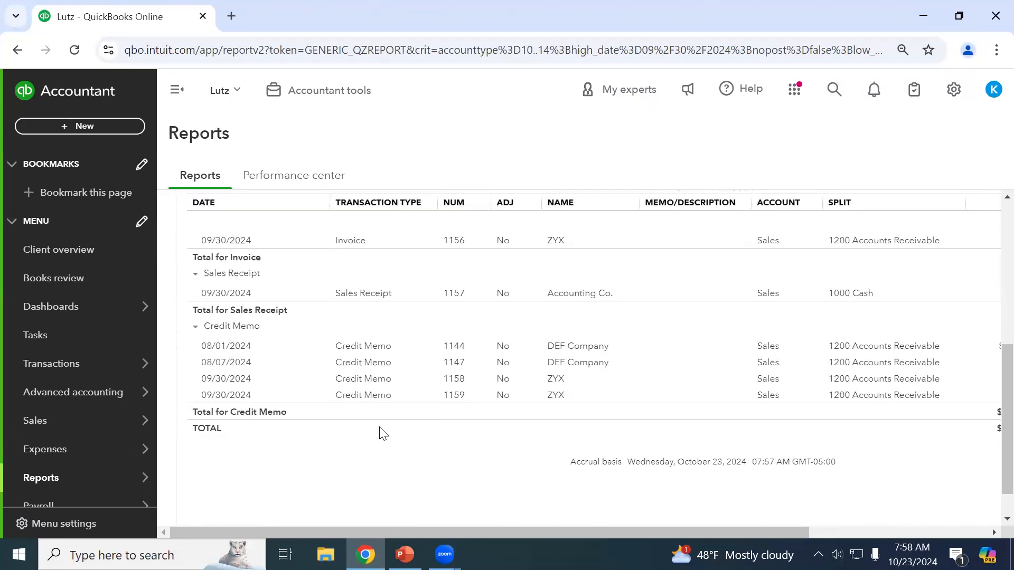
{"action": "scroll", "coordinate": [613, 317], "scroll_direction": "up", "scroll_amount": 6}
{"action": "scroll", "coordinate": [686, 423], "scroll_direction": "up", "scroll_amount": 2}
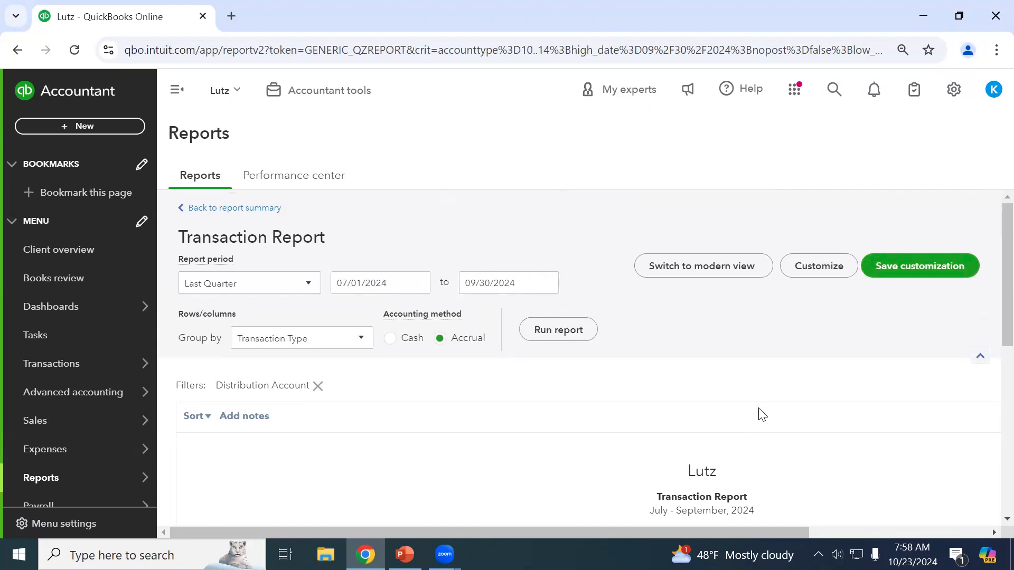
{"action": "scroll", "coordinate": [702, 435], "scroll_direction": "down", "scroll_amount": 1}
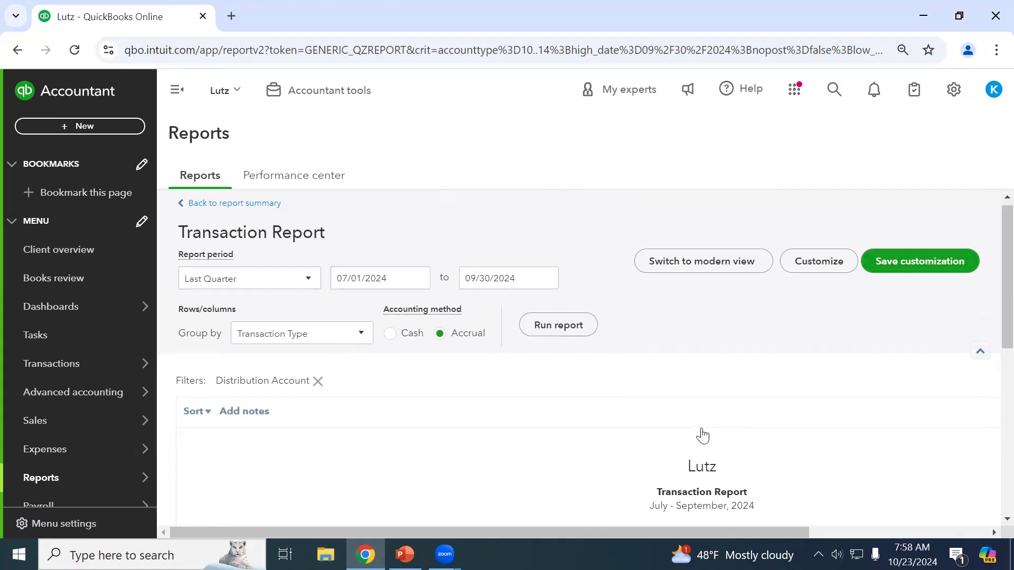
{"action": "scroll", "coordinate": [703, 436], "scroll_direction": "down", "scroll_amount": 4}
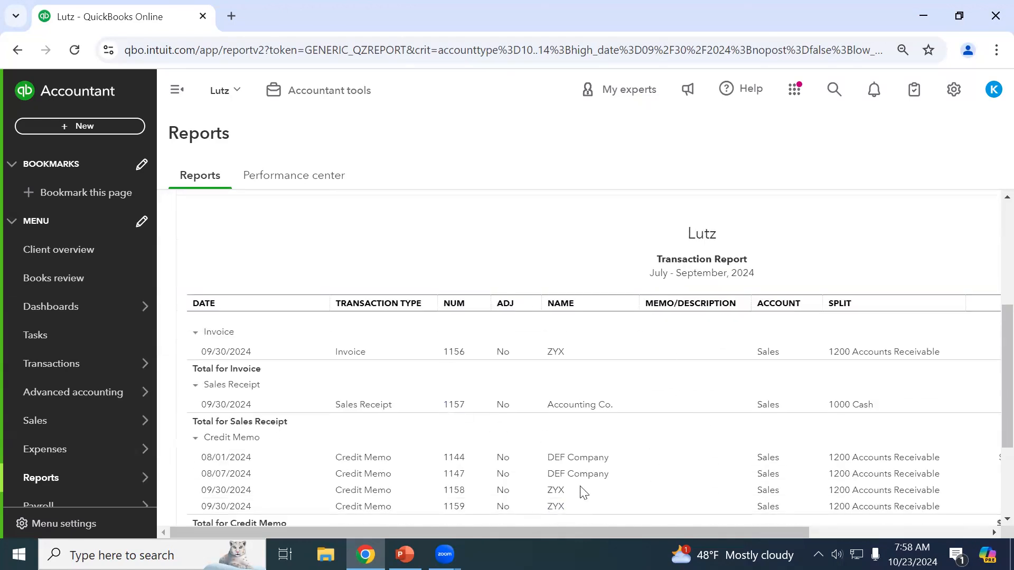
{"action": "scroll", "coordinate": [583, 483], "scroll_direction": "up", "scroll_amount": 4}
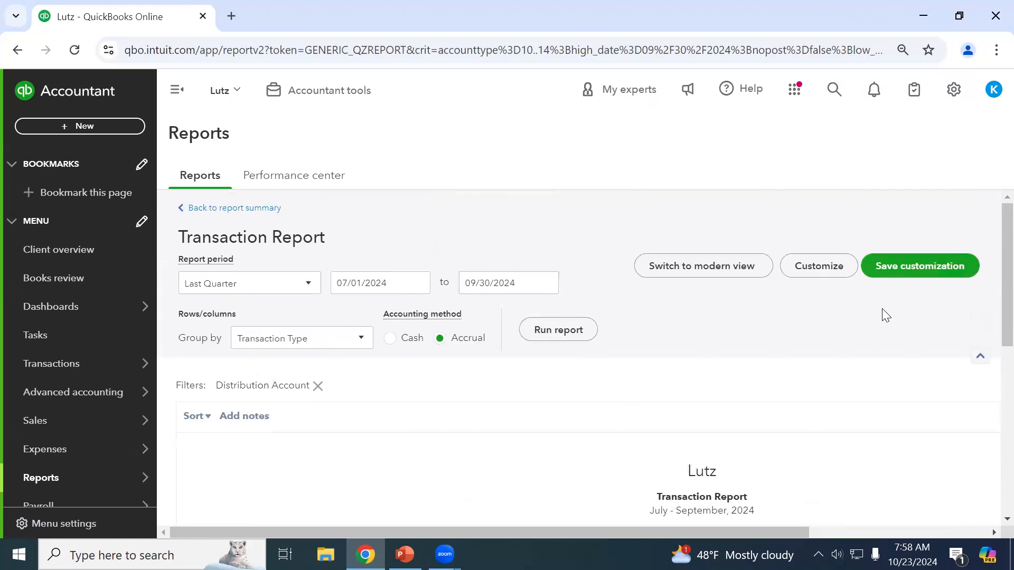
Save the customization as 'Sales by Transaction Type (Prior QTR)' in Custom Reports, shared with All.
{"action": "left_click", "coordinate": [929, 277]}
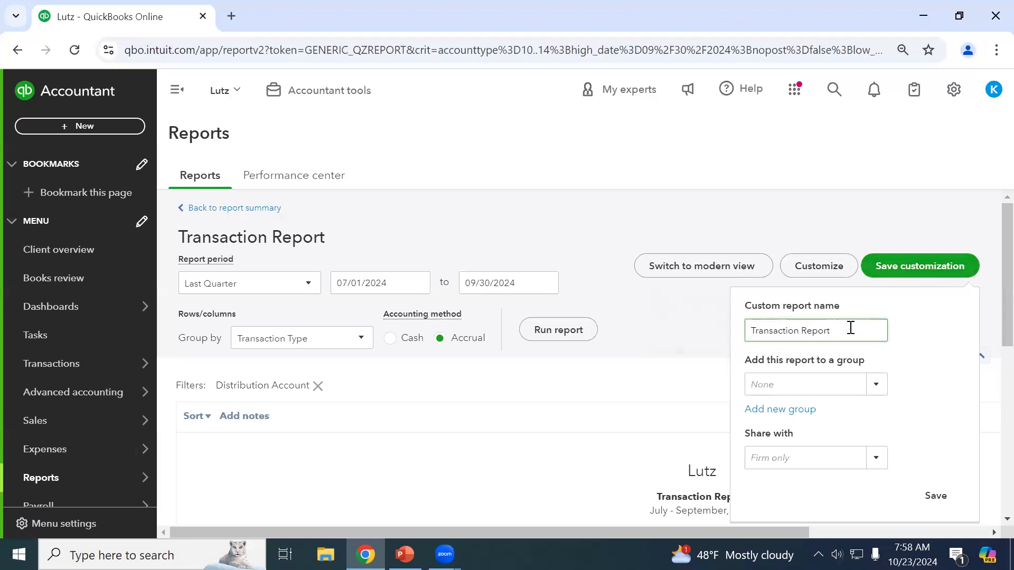
{"action": "left_click_drag", "start_coordinate": [848, 328], "coordinate": [635, 337]}
{"action": "type", "text": "Sa"}
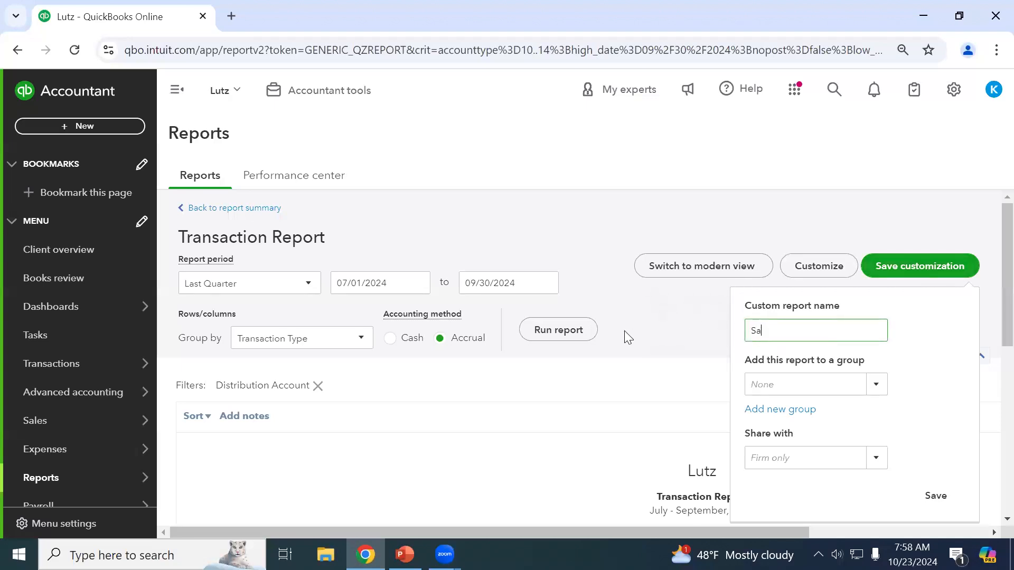
{"action": "type", "text": "les by Transaction Type (Prior QTR)"}
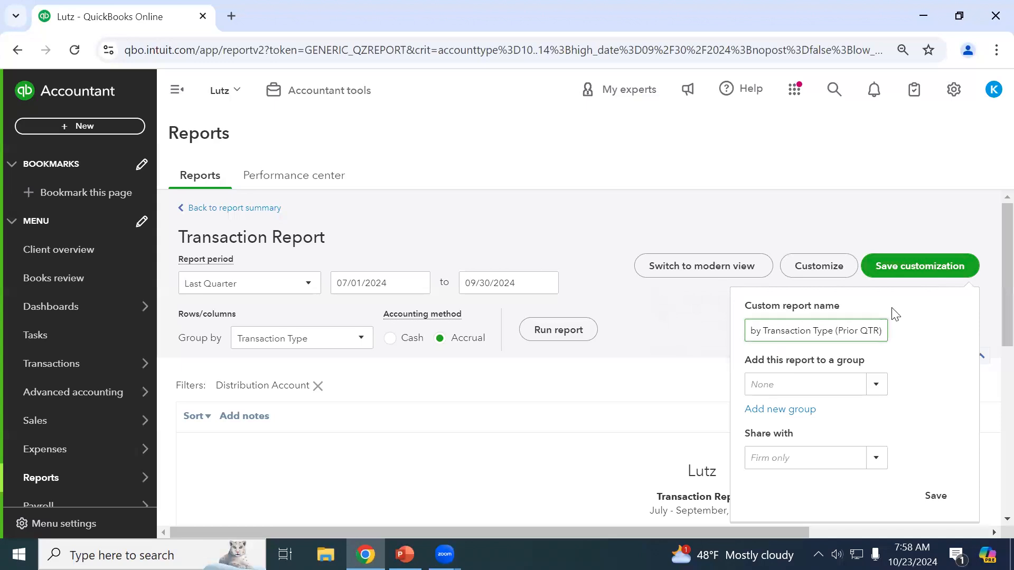
{"action": "left_click", "coordinate": [876, 384]}
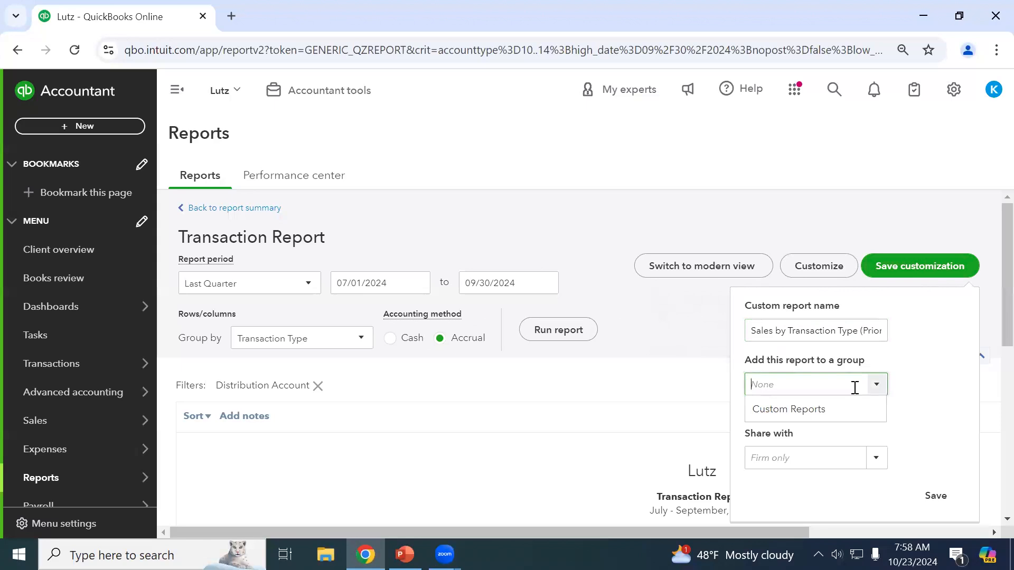
{"action": "left_click", "coordinate": [837, 416]}
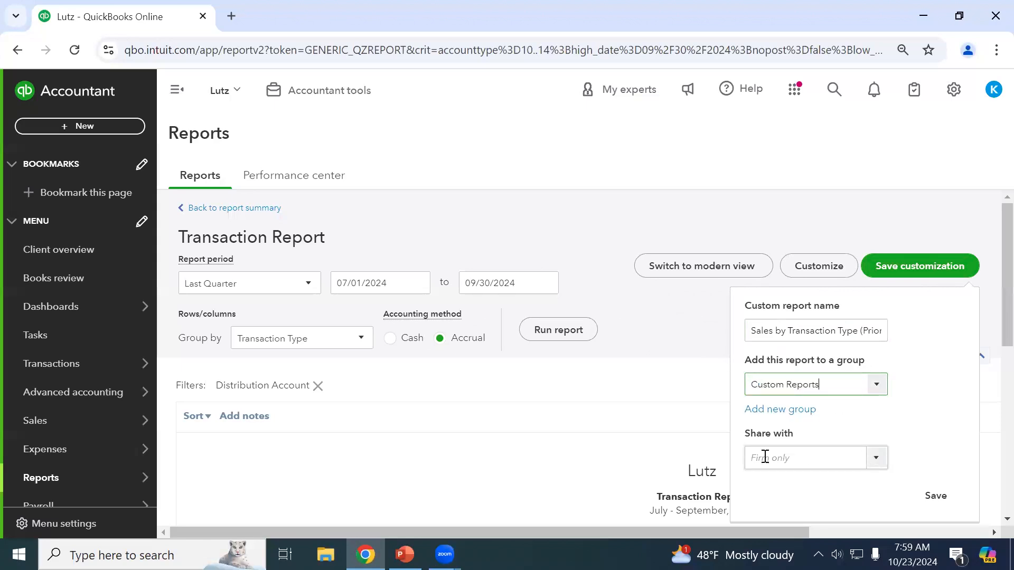
{"action": "left_click", "coordinate": [871, 463]}
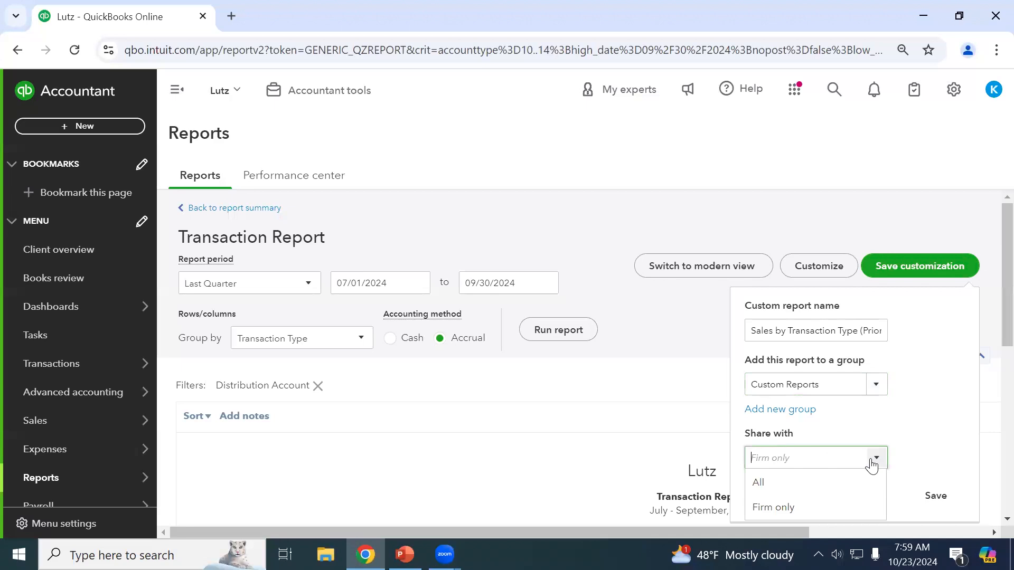
{"action": "left_click", "coordinate": [834, 481]}
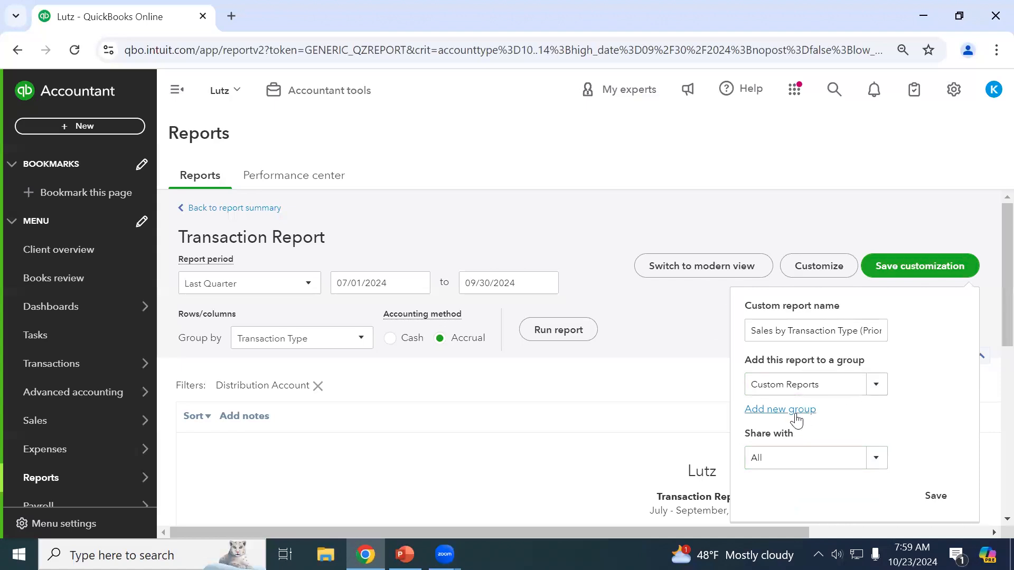
{"action": "left_click", "coordinate": [936, 498]}
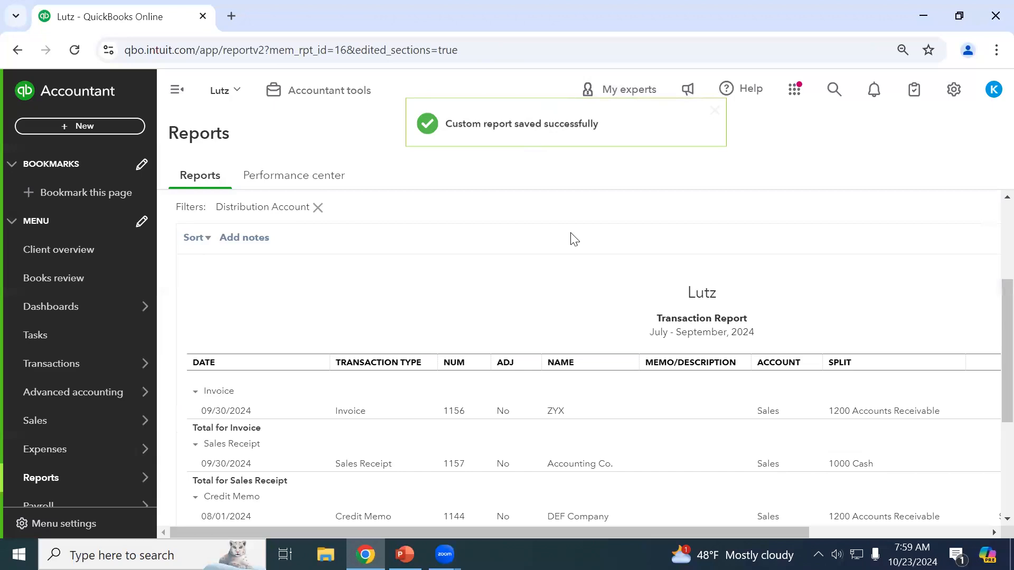
{"action": "scroll", "coordinate": [590, 285], "scroll_direction": "up", "scroll_amount": 4}
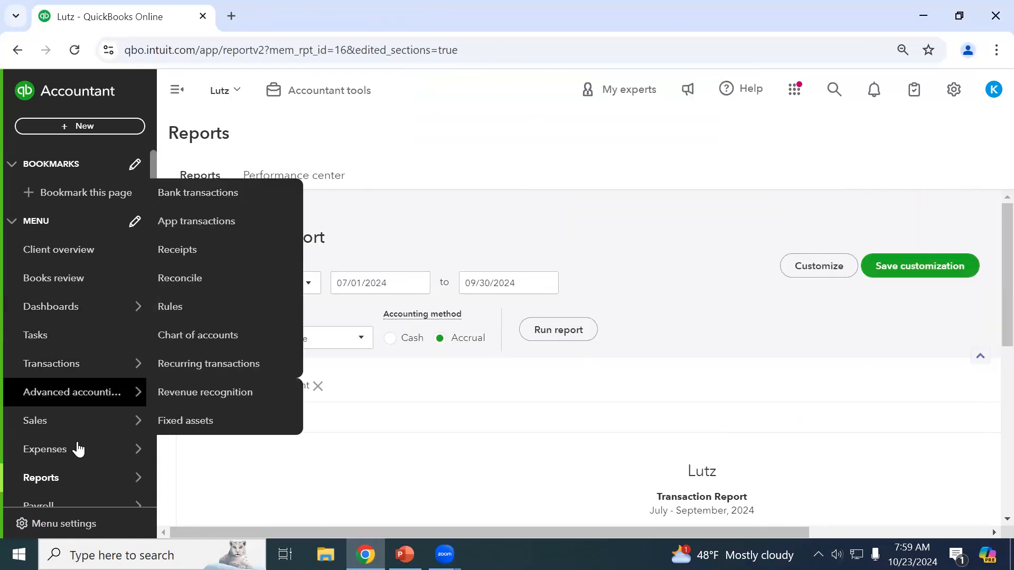
Open the Reports page's Custom reports tab and locate Sales by Transaction Type (Prior QTR).
{"action": "left_click", "coordinate": [53, 478]}
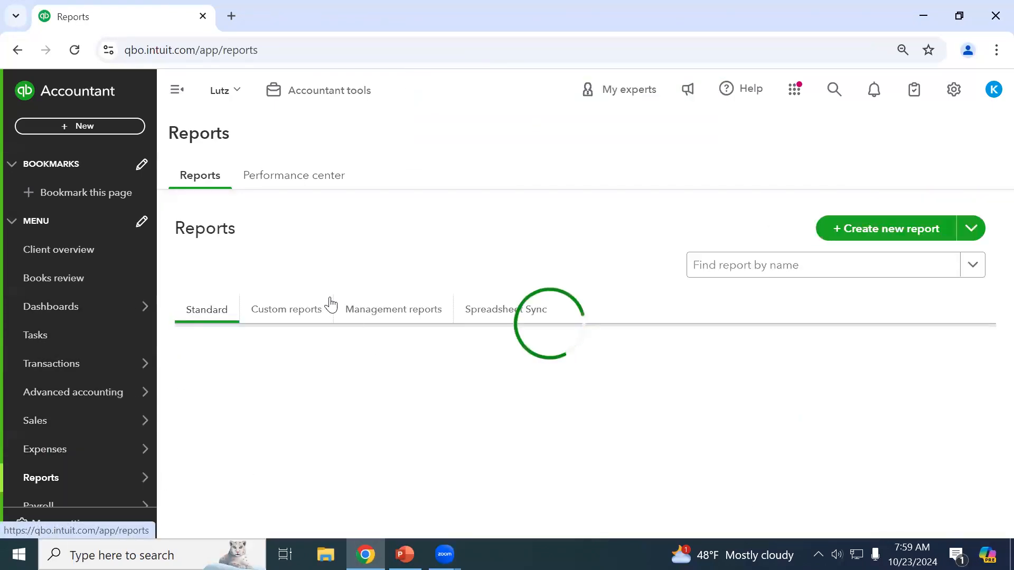
{"action": "left_click", "coordinate": [283, 316]}
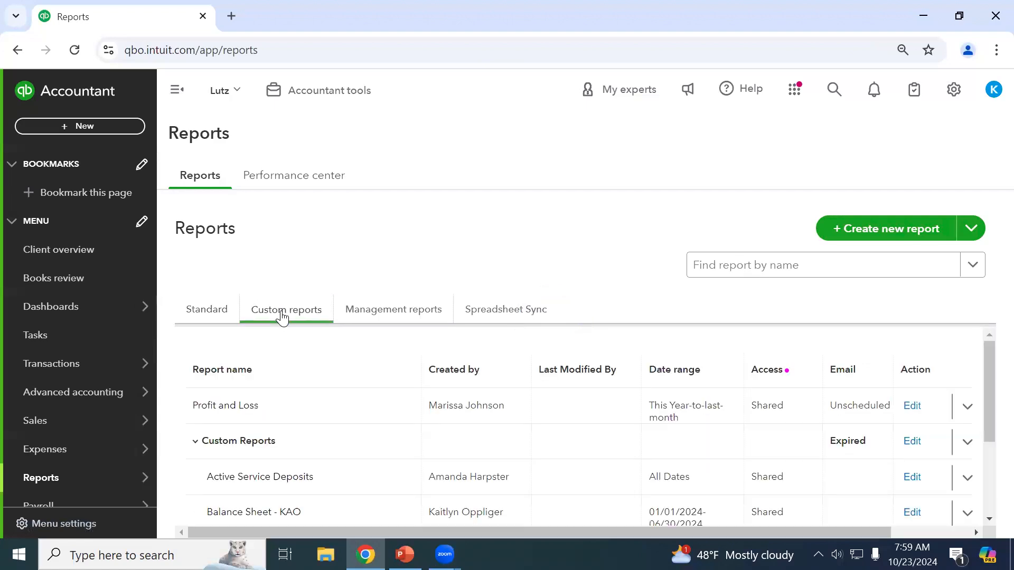
{"action": "scroll", "coordinate": [325, 357], "scroll_direction": "down", "scroll_amount": 2}
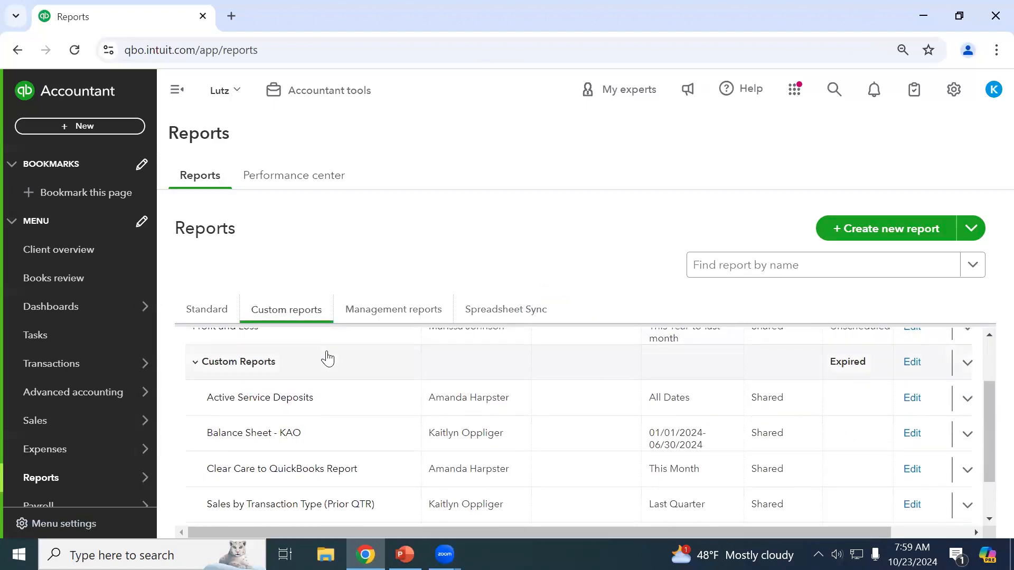
{"action": "scroll", "coordinate": [325, 357], "scroll_direction": "down", "scroll_amount": 2}
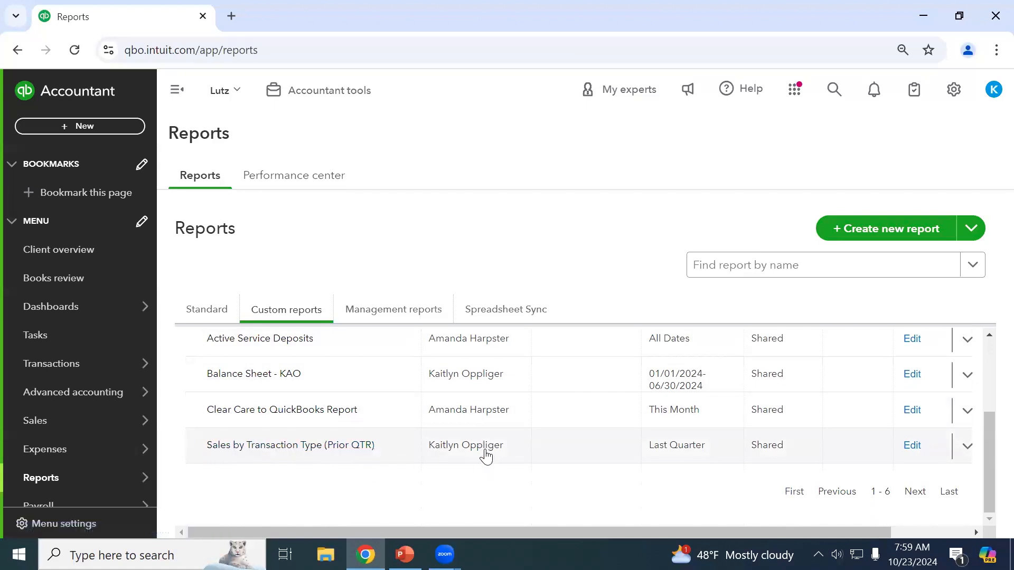
{"action": "scroll", "coordinate": [681, 449], "scroll_direction": "up", "scroll_amount": 3}
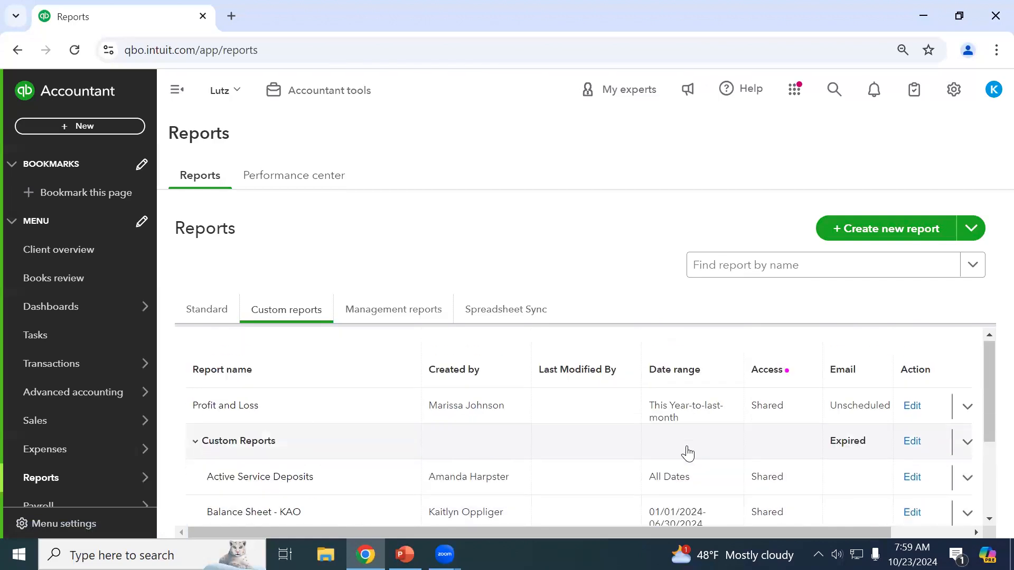
{"action": "scroll", "coordinate": [692, 402], "scroll_direction": "down", "scroll_amount": 3}
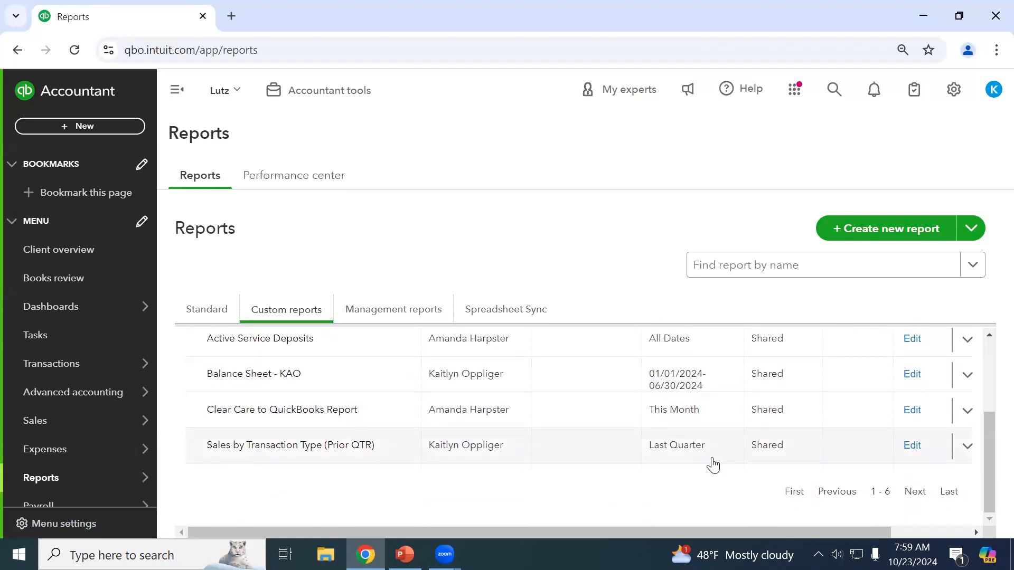
{"action": "scroll", "coordinate": [711, 463], "scroll_direction": "up", "scroll_amount": 2}
{"action": "scroll", "coordinate": [724, 475], "scroll_direction": "down", "scroll_amount": 2}
{"action": "scroll", "coordinate": [739, 459], "scroll_direction": "up", "scroll_amount": 2}
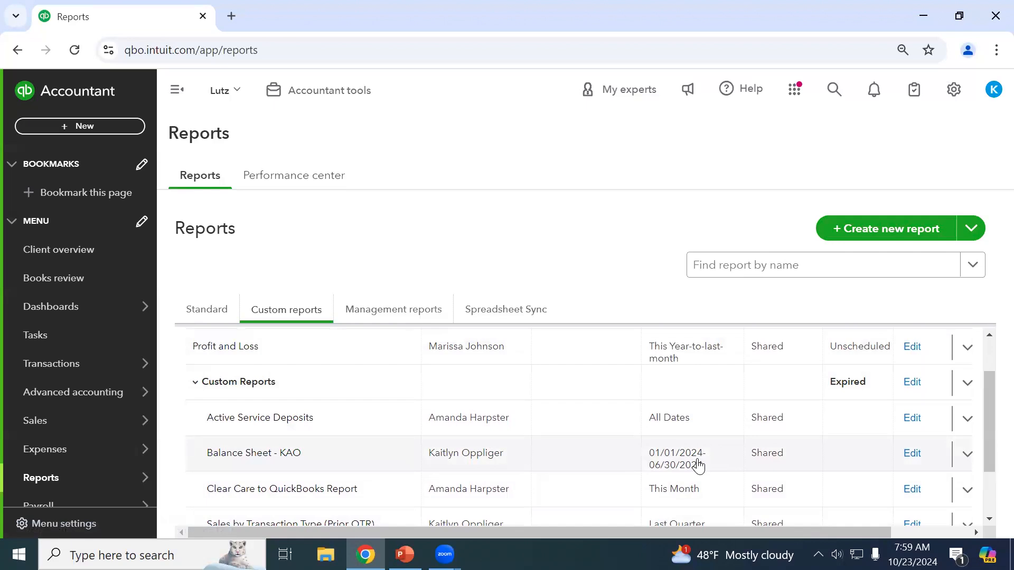
{"action": "scroll", "coordinate": [698, 465], "scroll_direction": "down", "scroll_amount": 2}
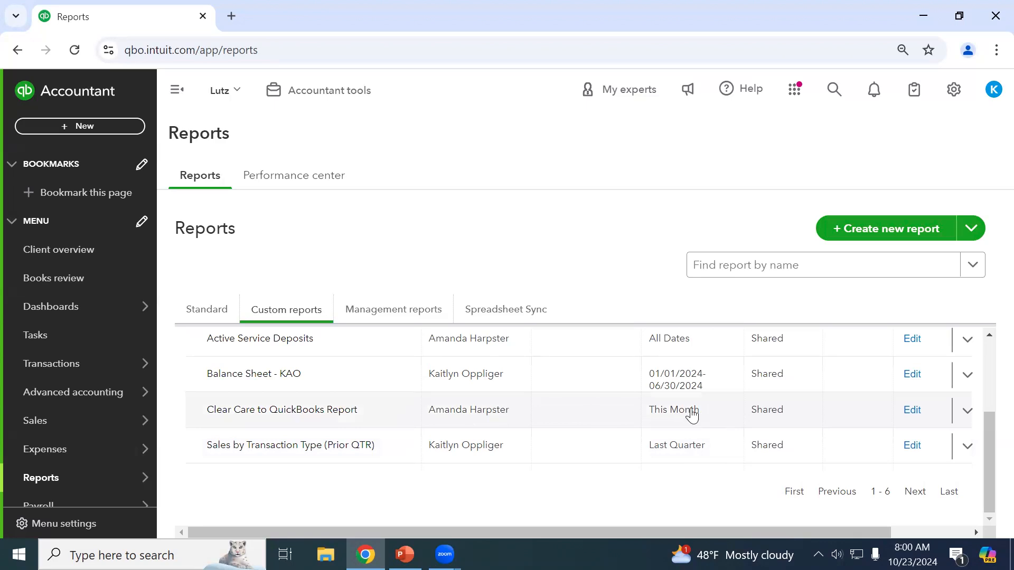
{"action": "scroll", "coordinate": [692, 416], "scroll_direction": "up", "scroll_amount": 3}
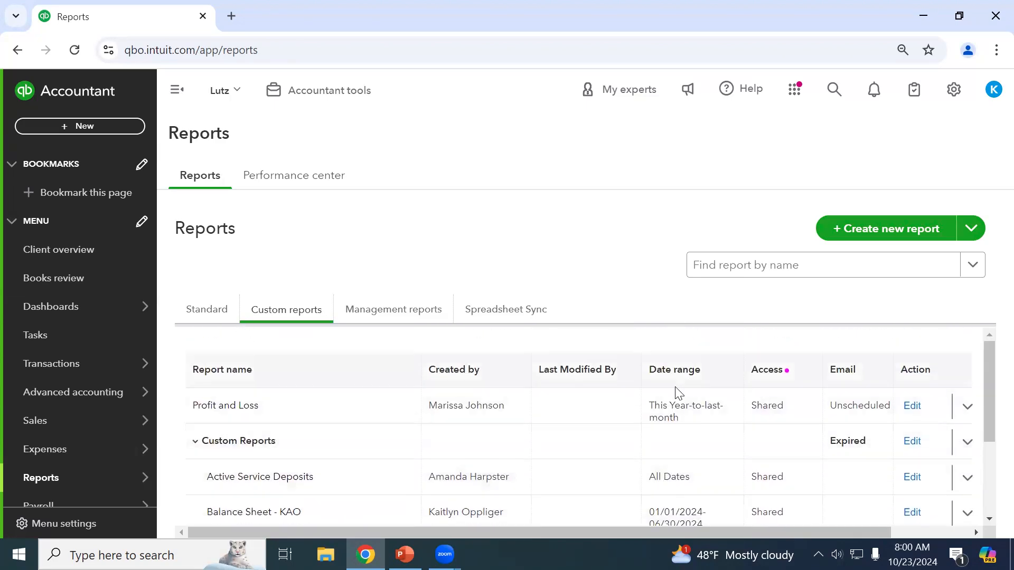
{"action": "scroll", "coordinate": [690, 385], "scroll_direction": "down", "scroll_amount": 3}
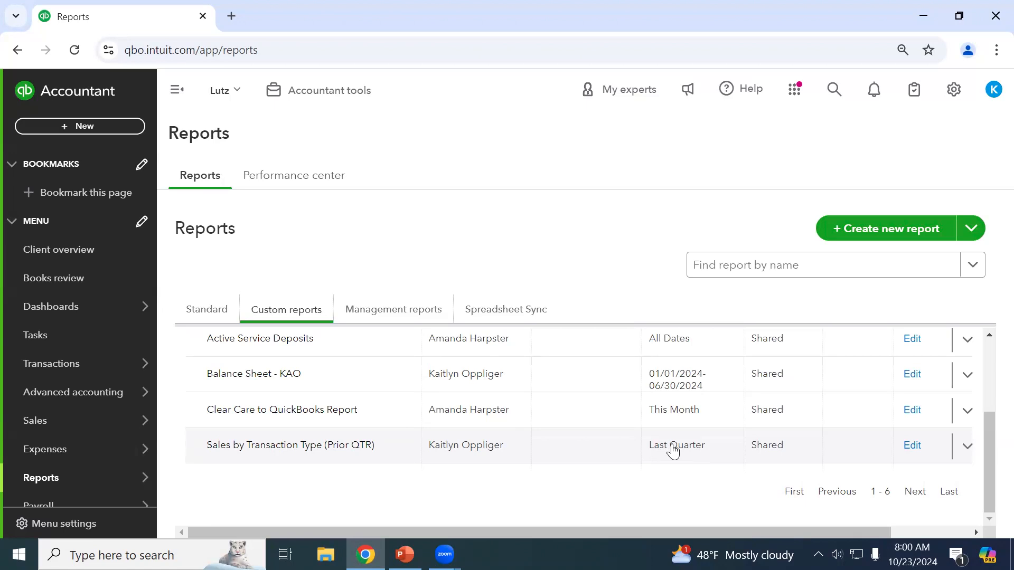
{"action": "scroll", "coordinate": [749, 482], "scroll_direction": "up", "scroll_amount": 3}
{"action": "scroll", "coordinate": [813, 444], "scroll_direction": "down", "scroll_amount": 3}
Open Sales by Transaction Type (Prior QTR) and scroll through its July–September 2024 results.
{"action": "left_click", "coordinate": [280, 457]}
{"action": "scroll", "coordinate": [724, 363], "scroll_direction": "down", "scroll_amount": 6}
{"action": "scroll", "coordinate": [714, 393], "scroll_direction": "down", "scroll_amount": 2}
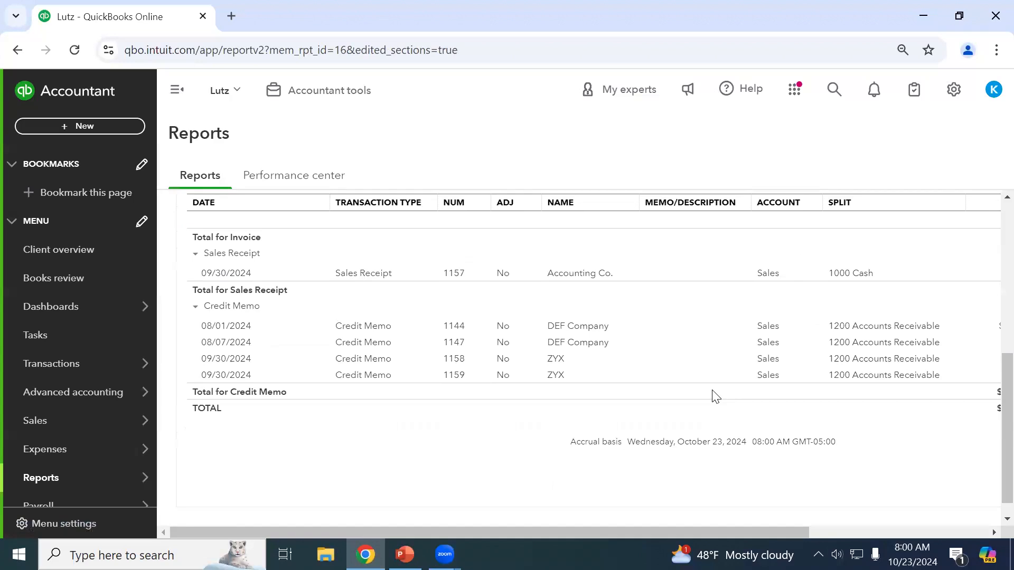
{"action": "left_click_drag", "start_coordinate": [695, 527], "coordinate": [466, 446]}
{"action": "scroll", "coordinate": [351, 396], "scroll_direction": "up", "scroll_amount": 5}
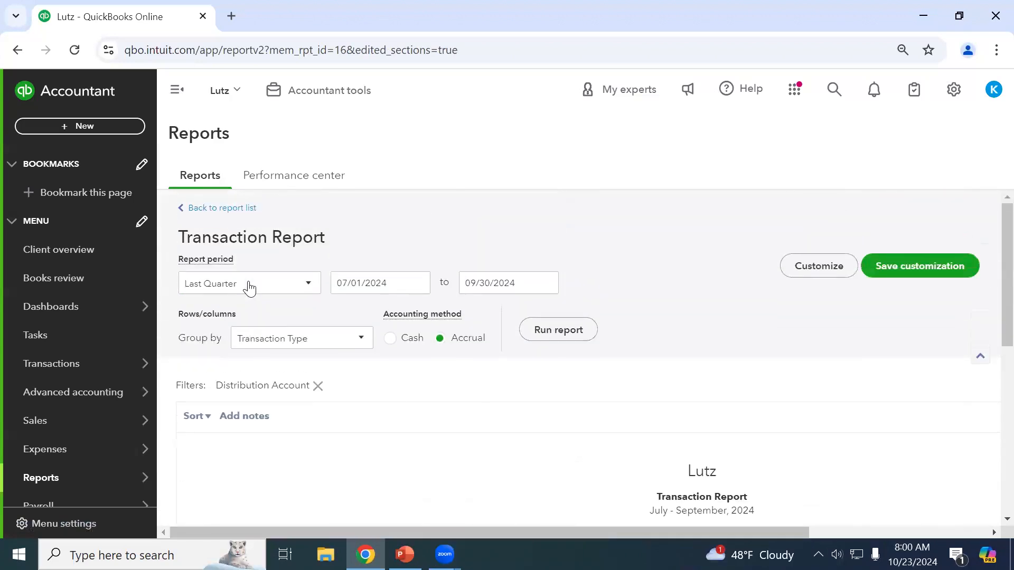
Go back from the saved report to the custom reports list.
{"action": "left_click", "coordinate": [225, 210]}
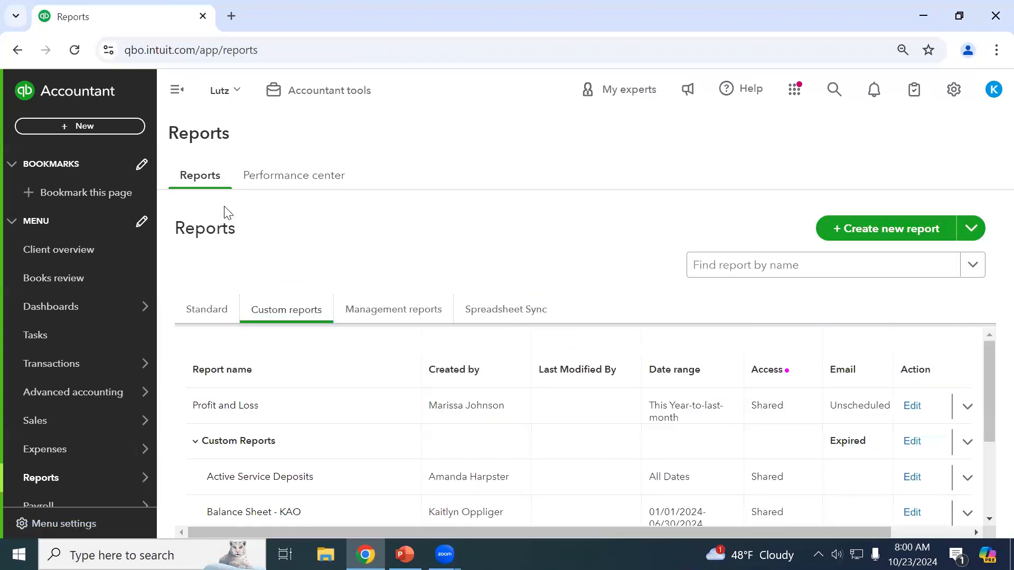
{"action": "scroll", "coordinate": [464, 422], "scroll_direction": "down", "scroll_amount": 3}
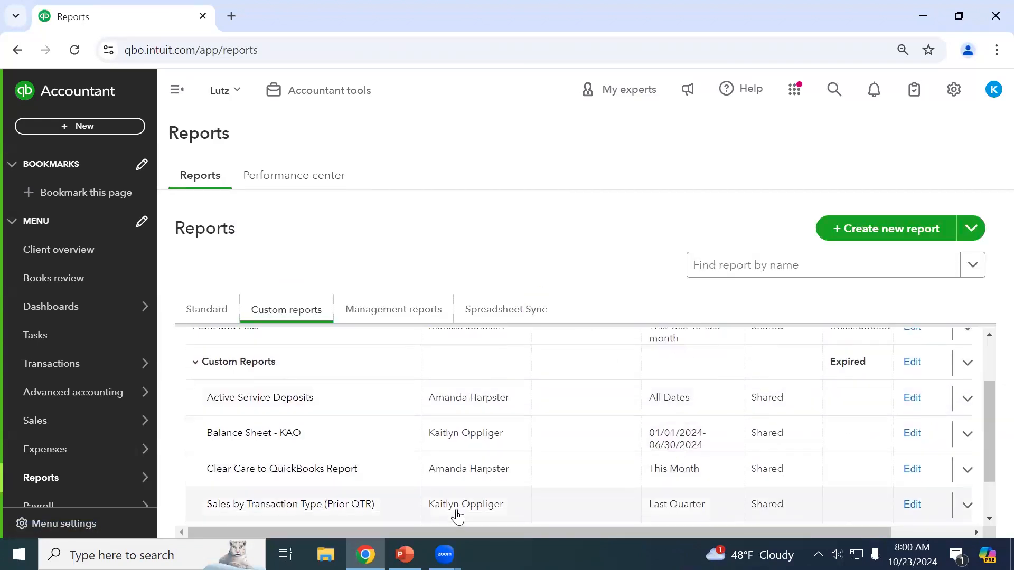
{"action": "left_click_drag", "start_coordinate": [581, 532], "coordinate": [659, 533]}
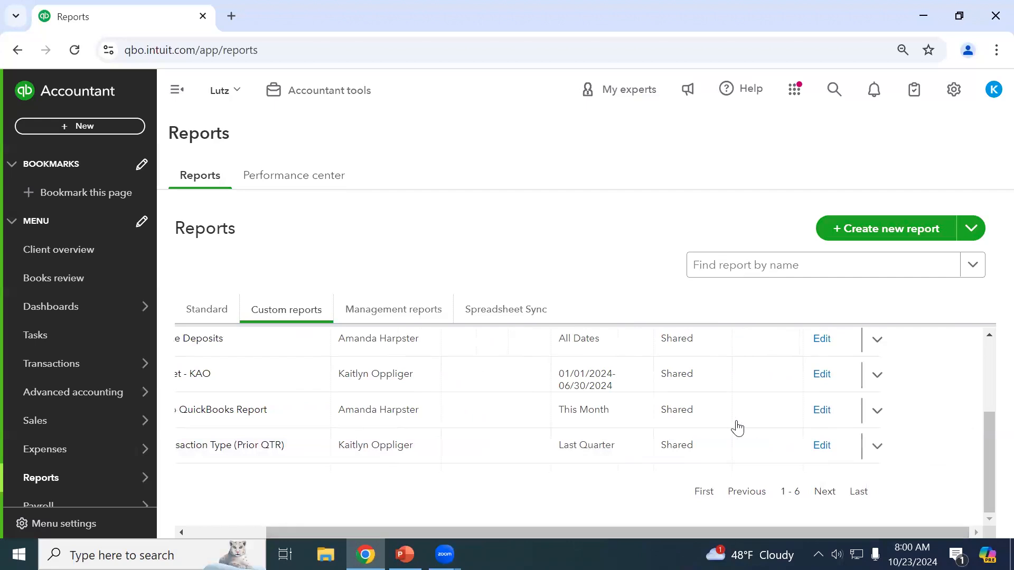
Review the export options in the saved report's action dropdown, then close it.
{"action": "left_click", "coordinate": [875, 447]}
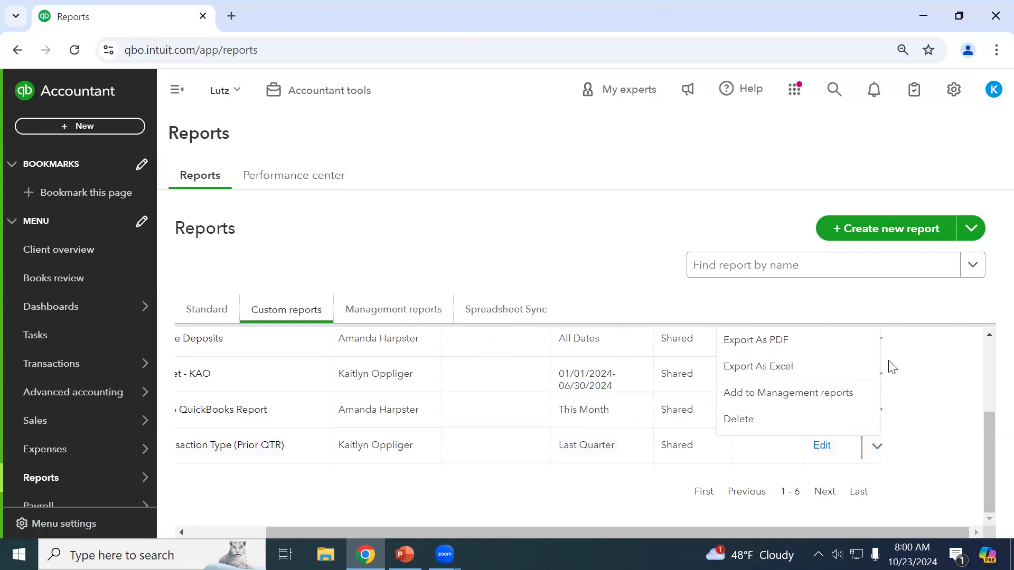
{"action": "scroll", "coordinate": [828, 430], "scroll_direction": "up", "scroll_amount": 1}
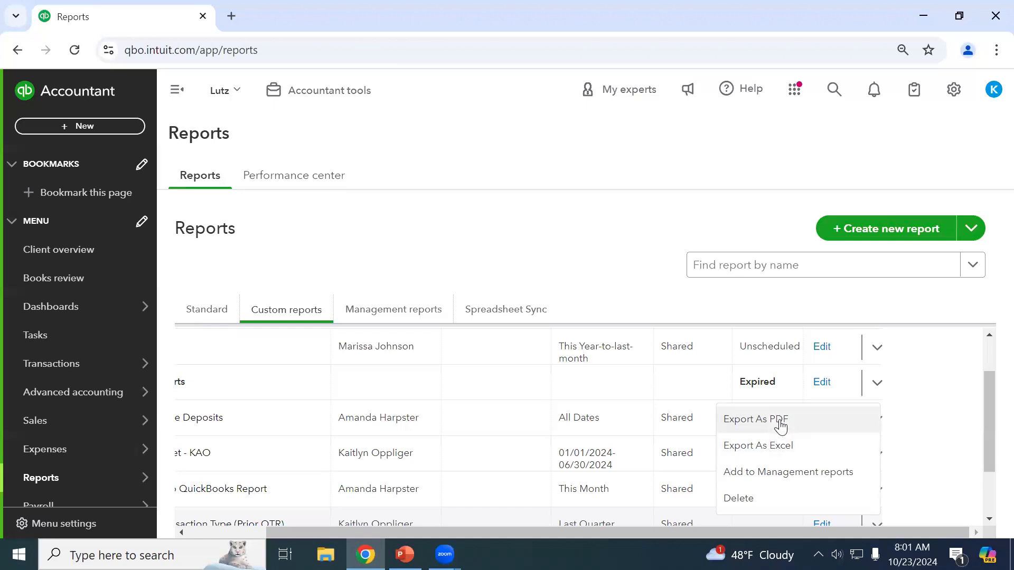
{"action": "scroll", "coordinate": [917, 493], "scroll_direction": "down", "scroll_amount": 2}
{"action": "left_click", "coordinate": [536, 488]}
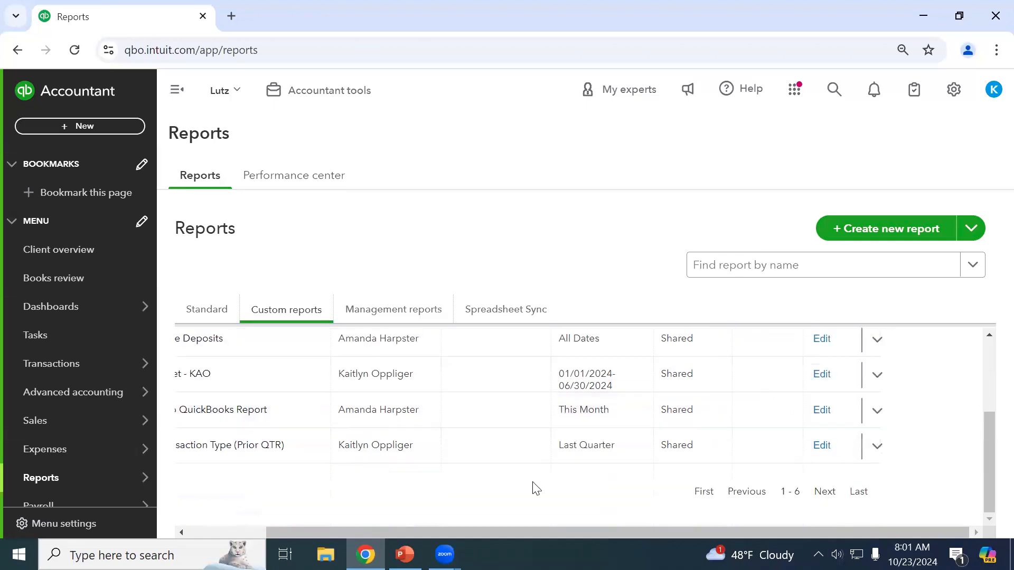
{"action": "left_click_drag", "start_coordinate": [508, 532], "coordinate": [177, 493]}
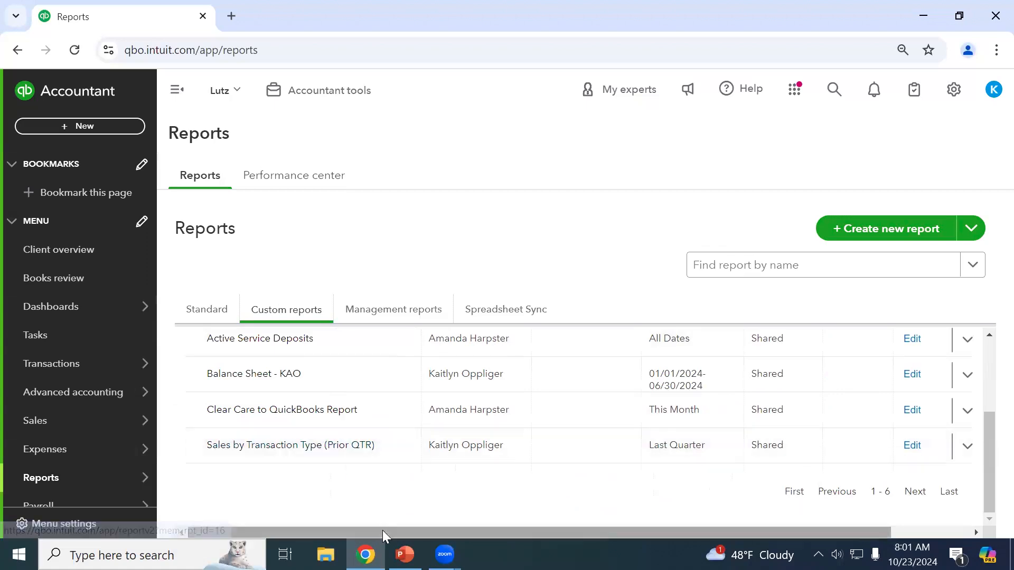
{"action": "left_click_drag", "start_coordinate": [382, 530], "coordinate": [738, 457]}
{"action": "left_click", "coordinate": [877, 447]}
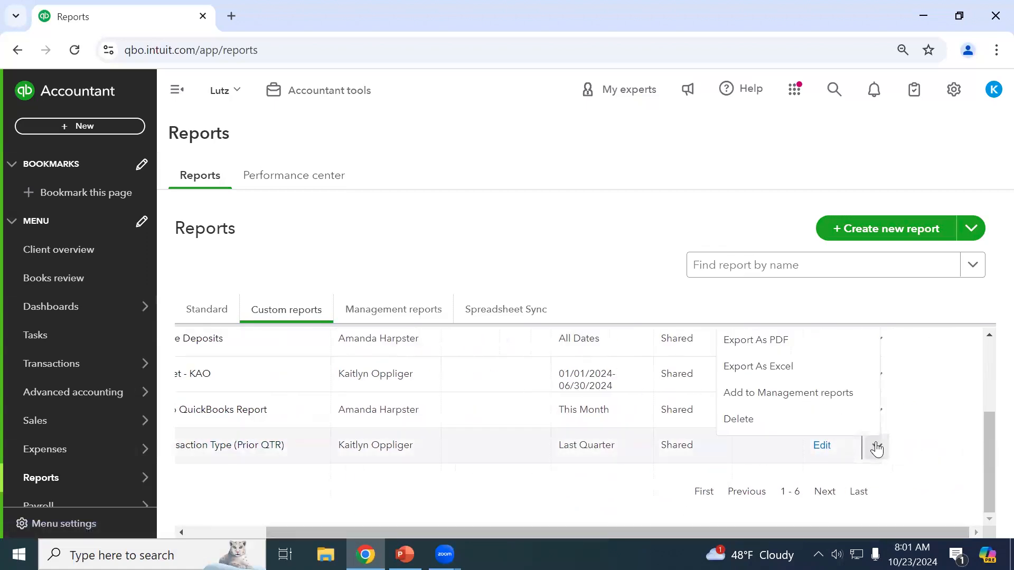
{"action": "left_click", "coordinate": [889, 450]}
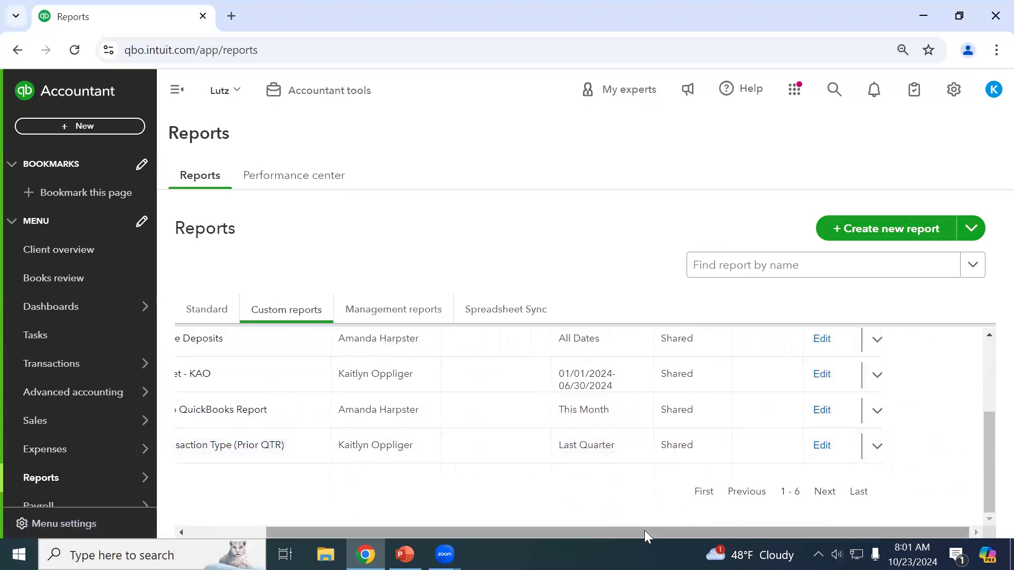
{"action": "left_click_drag", "start_coordinate": [645, 533], "coordinate": [514, 516]}
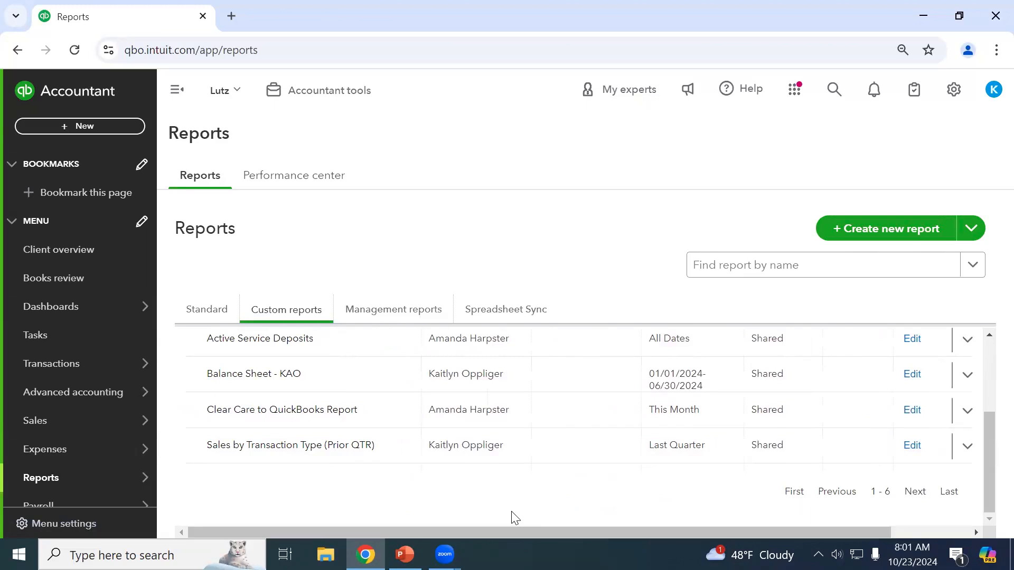
Check the saved report's settings, keep the Custom Reports group, and close them.
{"action": "left_click", "coordinate": [912, 445]}
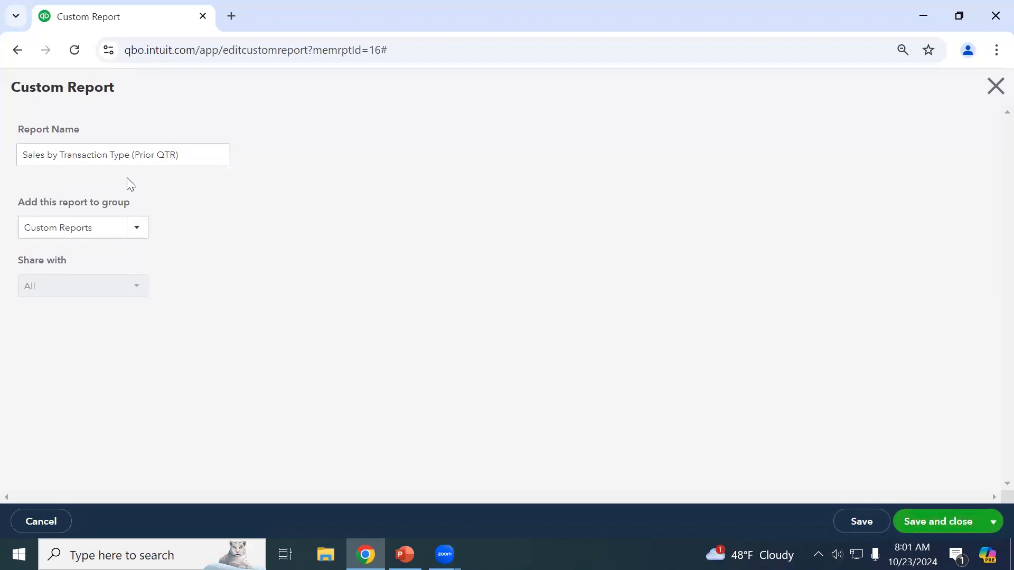
{"action": "left_click", "coordinate": [136, 231]}
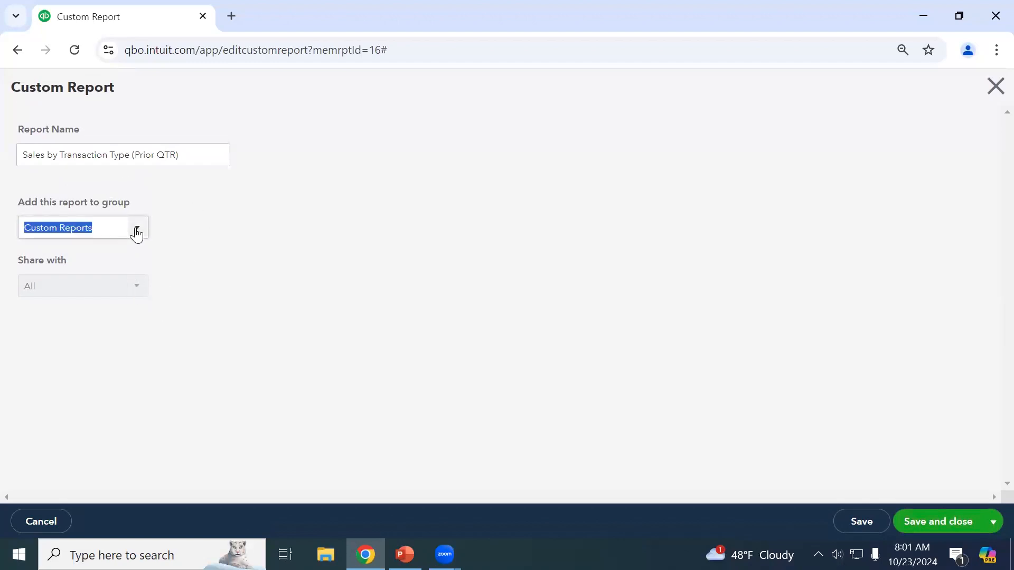
{"action": "left_click", "coordinate": [136, 232]}
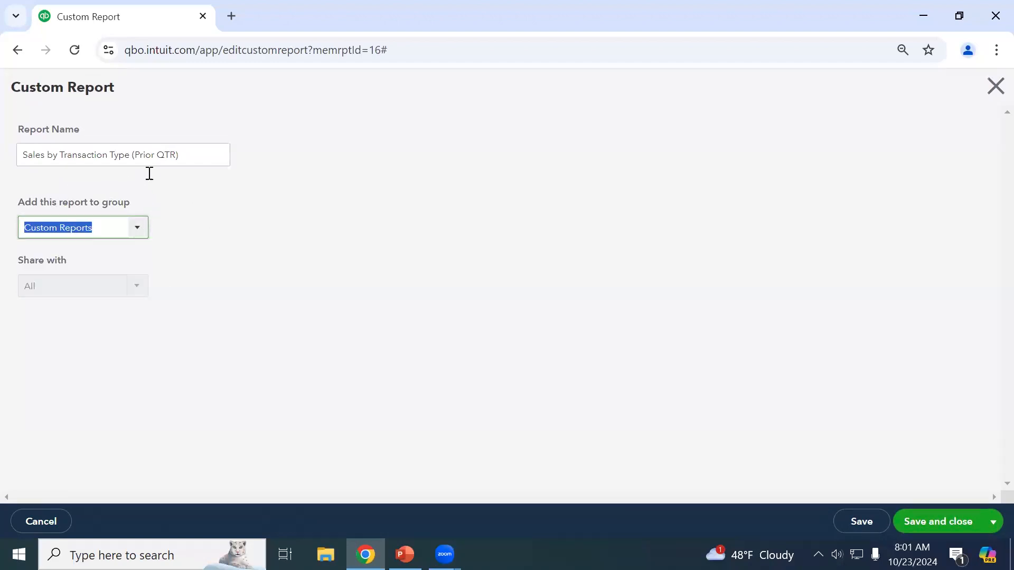
{"action": "left_click", "coordinate": [114, 290]}
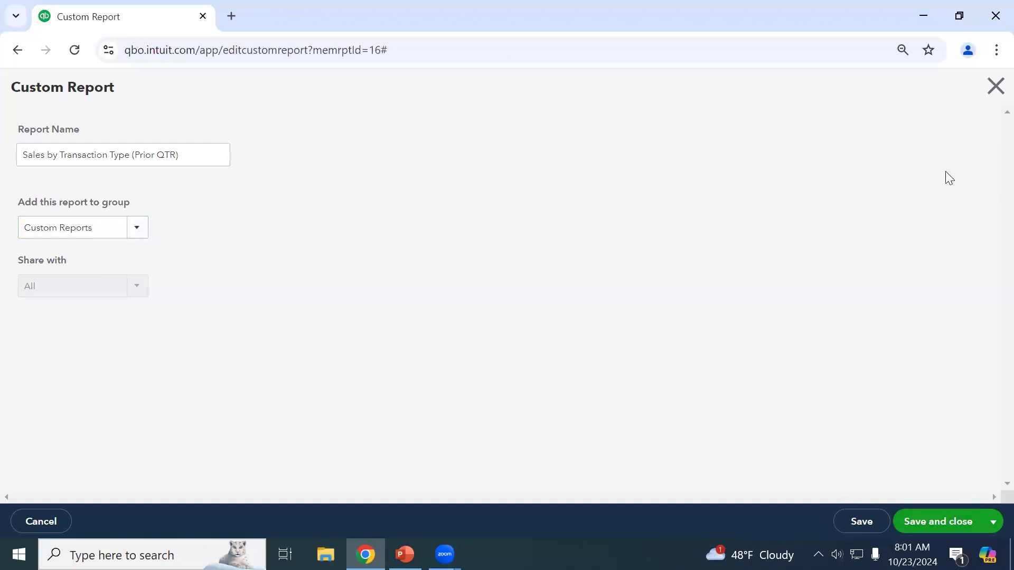
{"action": "left_click", "coordinate": [996, 85]}
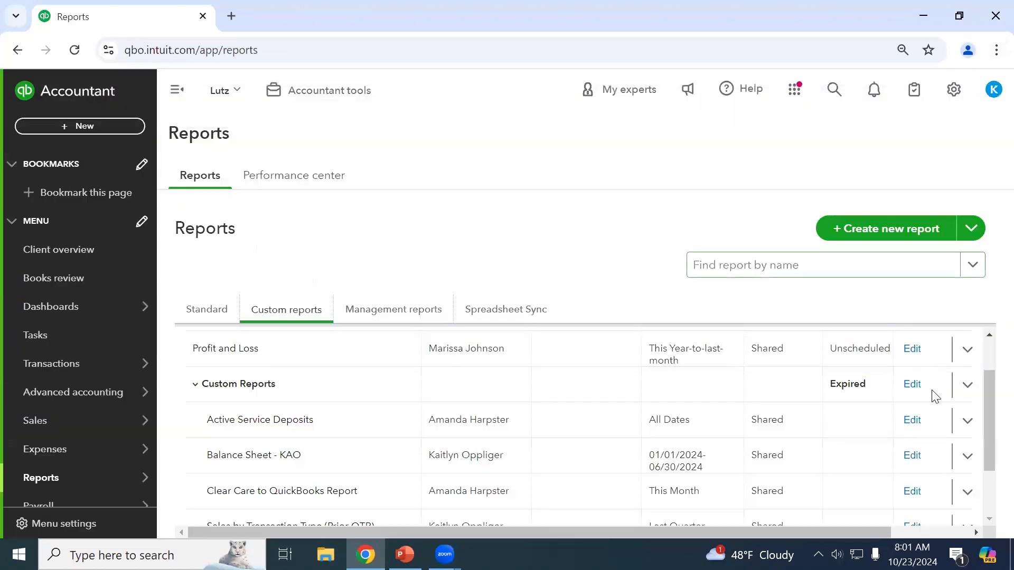
Open the Balance Sheet - KAO report settings and close them unchanged.
{"action": "left_click", "coordinate": [914, 456]}
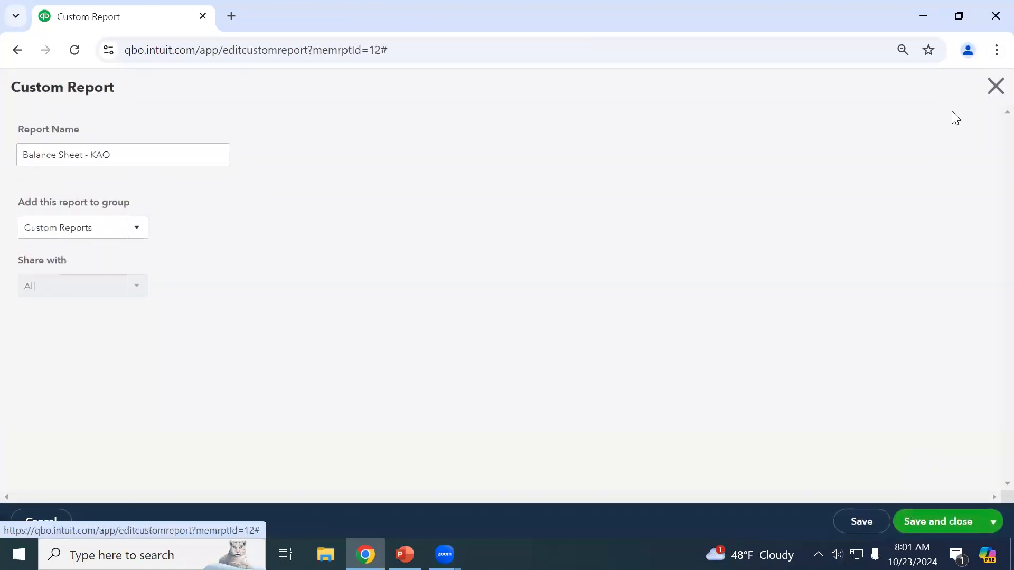
{"action": "left_click", "coordinate": [988, 87]}
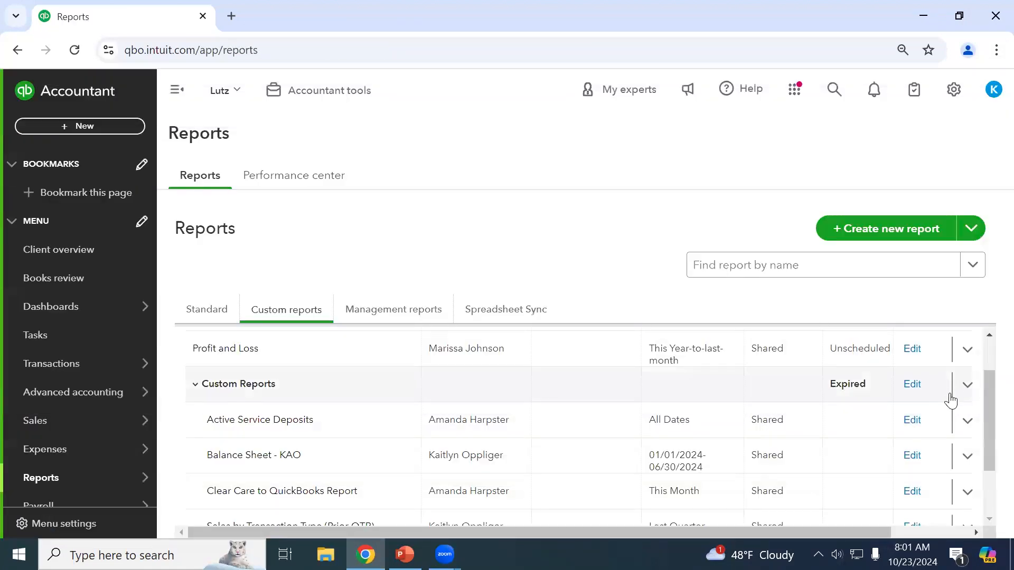
{"action": "scroll", "coordinate": [968, 417], "scroll_direction": "up", "scroll_amount": 1}
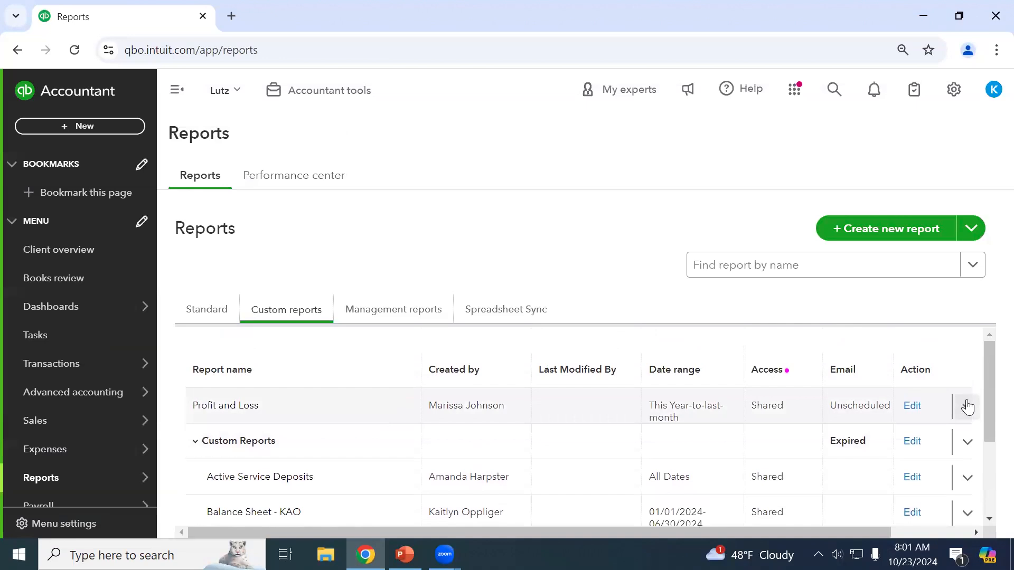
Check the Profit and Loss actions list, then scroll through the four reports in Custom Reports.
{"action": "left_click", "coordinate": [968, 406]}
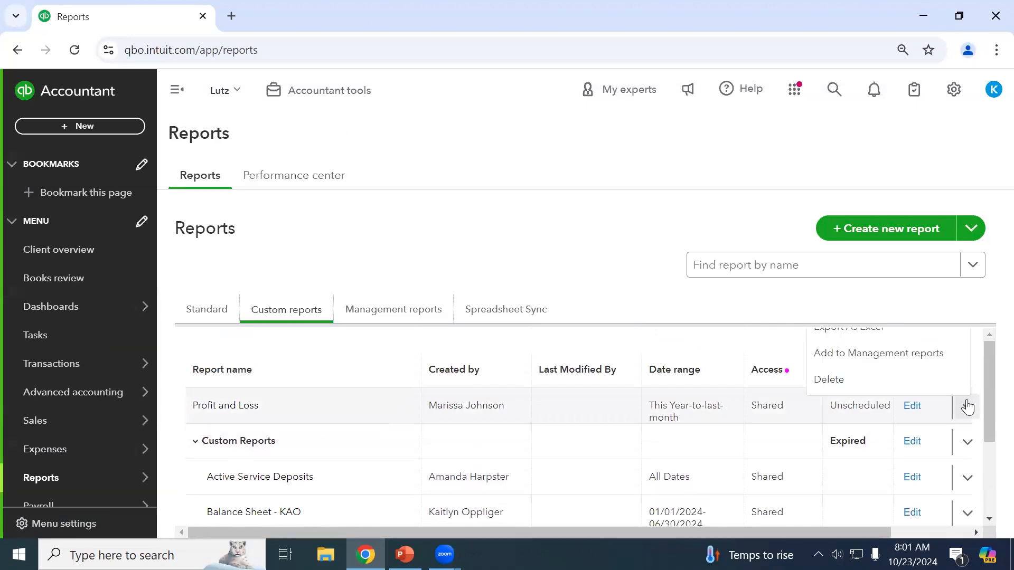
{"action": "left_click", "coordinate": [967, 407]}
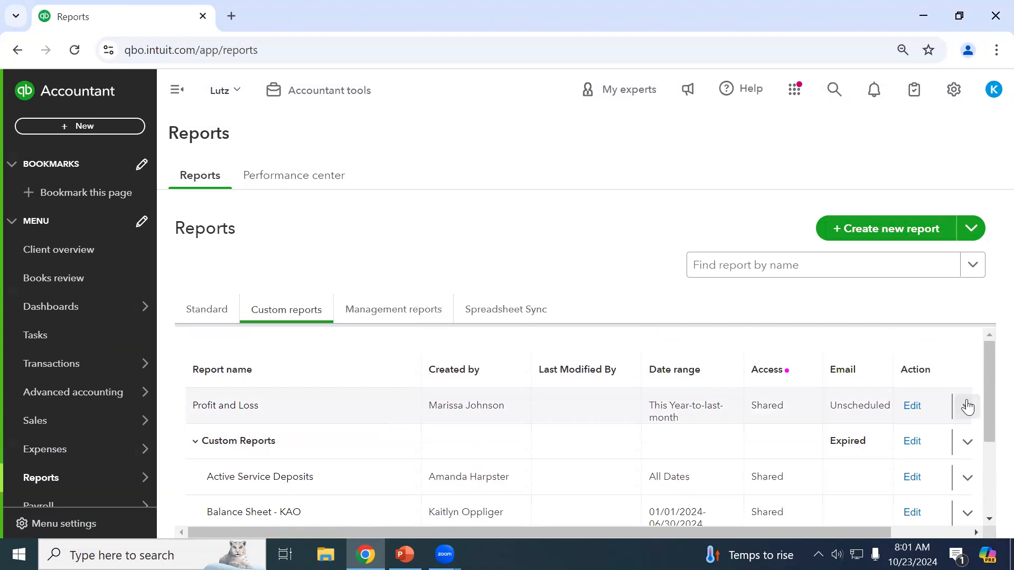
{"action": "scroll", "coordinate": [756, 354], "scroll_direction": "down", "scroll_amount": 3}
{"action": "scroll", "coordinate": [759, 353], "scroll_direction": "up", "scroll_amount": 3}
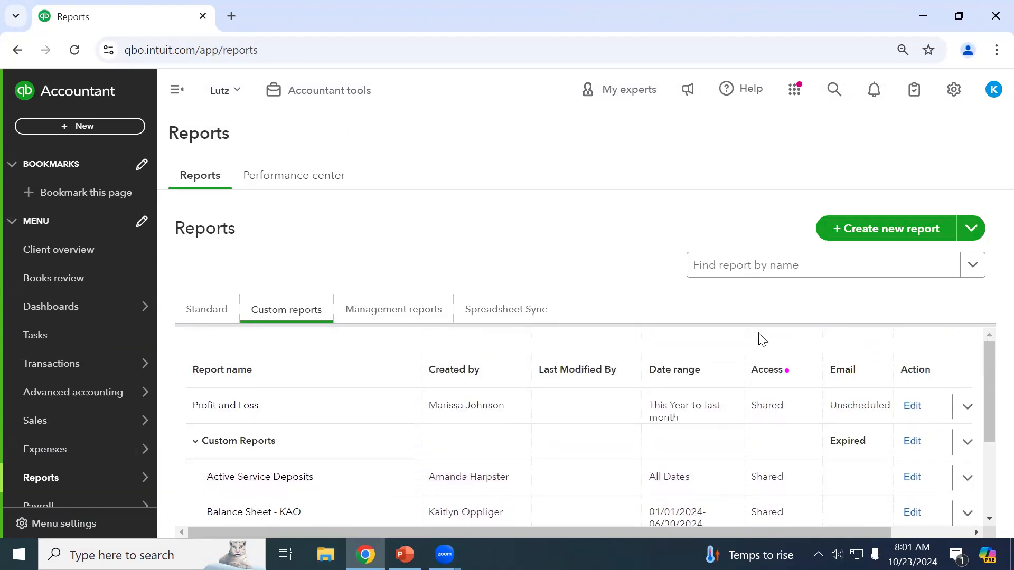
{"action": "scroll", "coordinate": [910, 437], "scroll_direction": "down", "scroll_amount": 1}
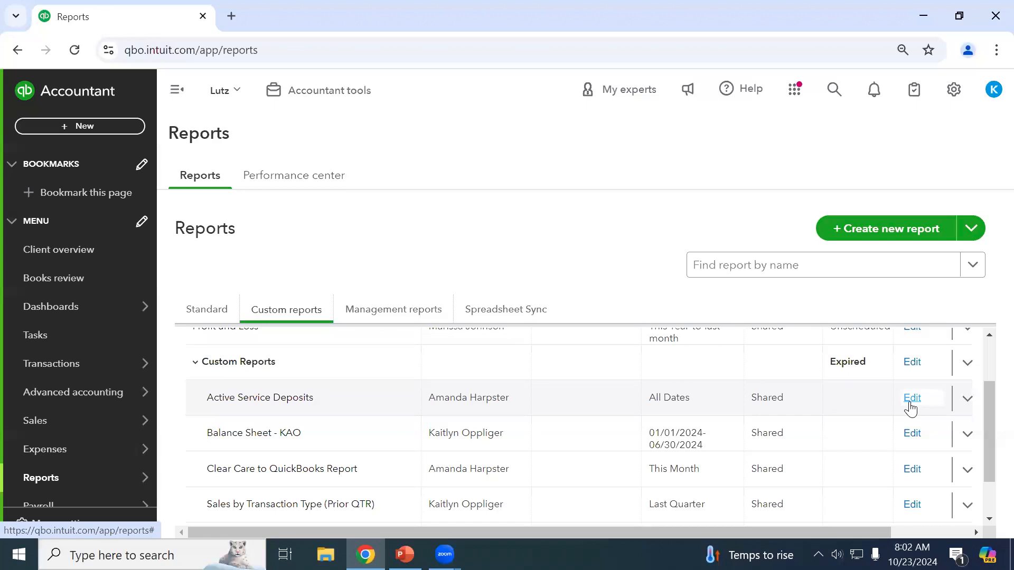
{"action": "scroll", "coordinate": [318, 466], "scroll_direction": "down", "scroll_amount": 1}
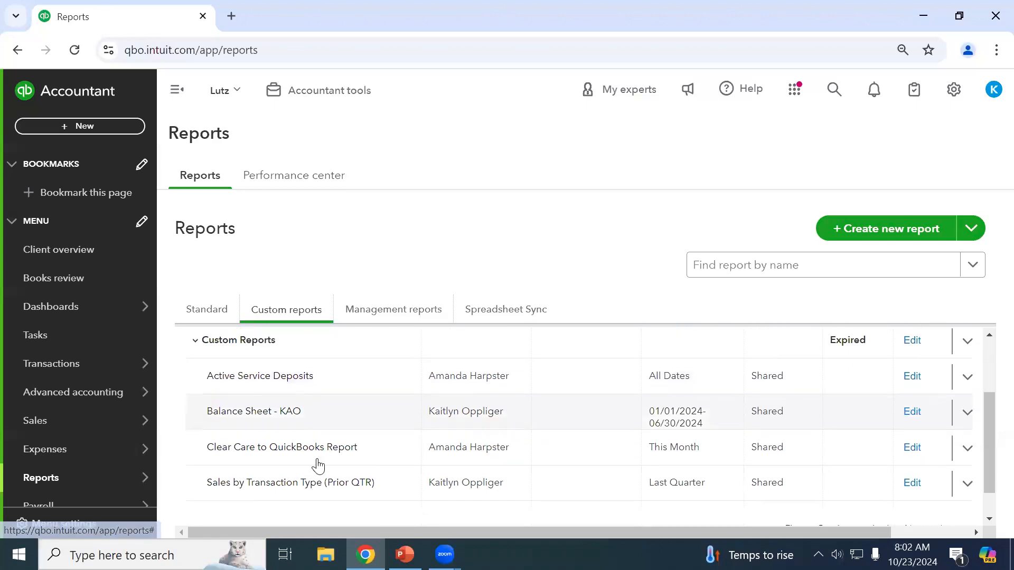
{"action": "scroll", "coordinate": [312, 453], "scroll_direction": "up", "scroll_amount": 2}
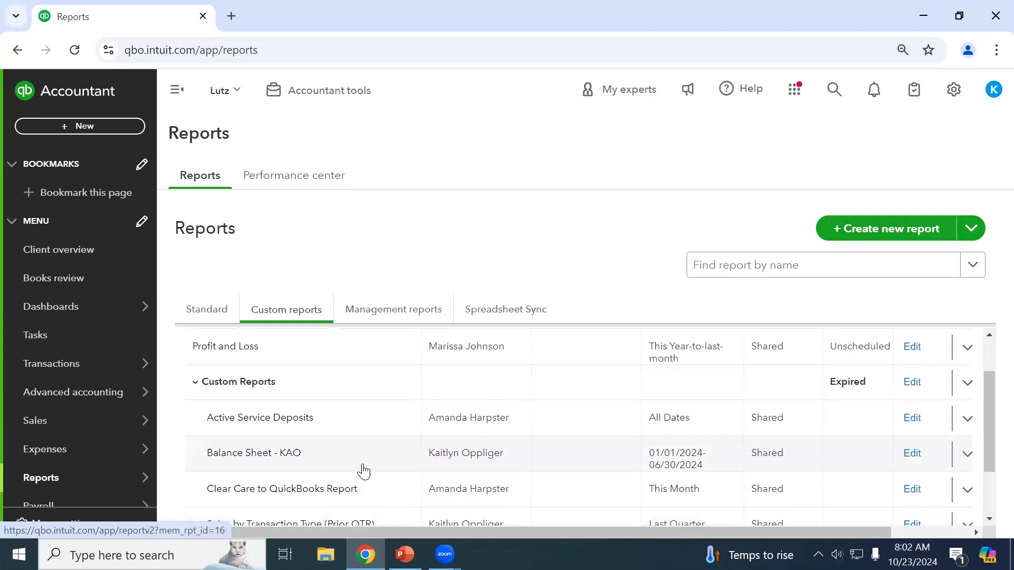
{"action": "scroll", "coordinate": [349, 464], "scroll_direction": "down", "scroll_amount": 2}
Open Sales by Transaction Type (Prior QTR) and bring up its one-page PDF print preview.
{"action": "left_click", "coordinate": [336, 448]}
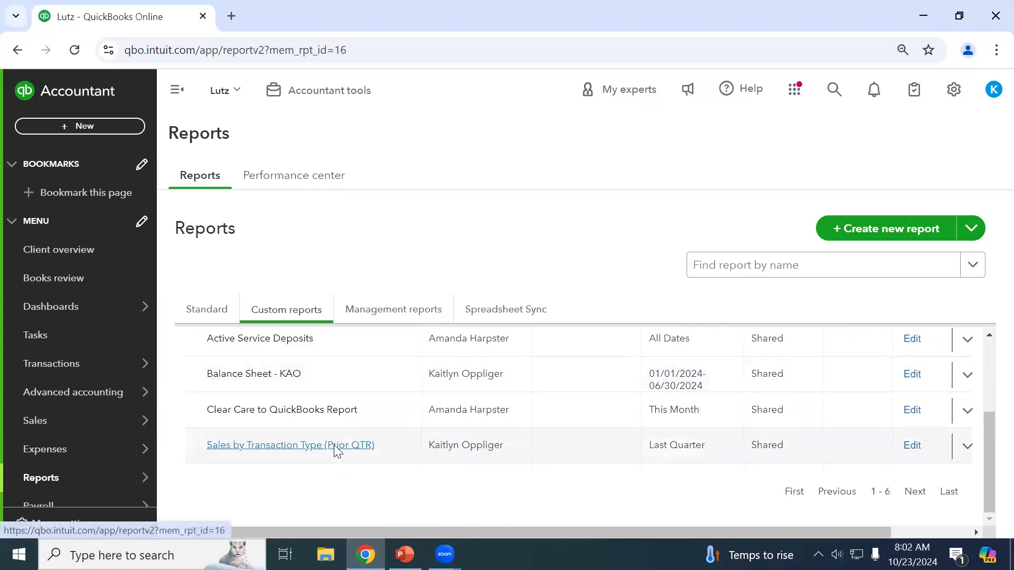
{"action": "scroll", "coordinate": [441, 448], "scroll_direction": "down", "scroll_amount": 3}
{"action": "left_click_drag", "start_coordinate": [464, 532], "coordinate": [819, 536]}
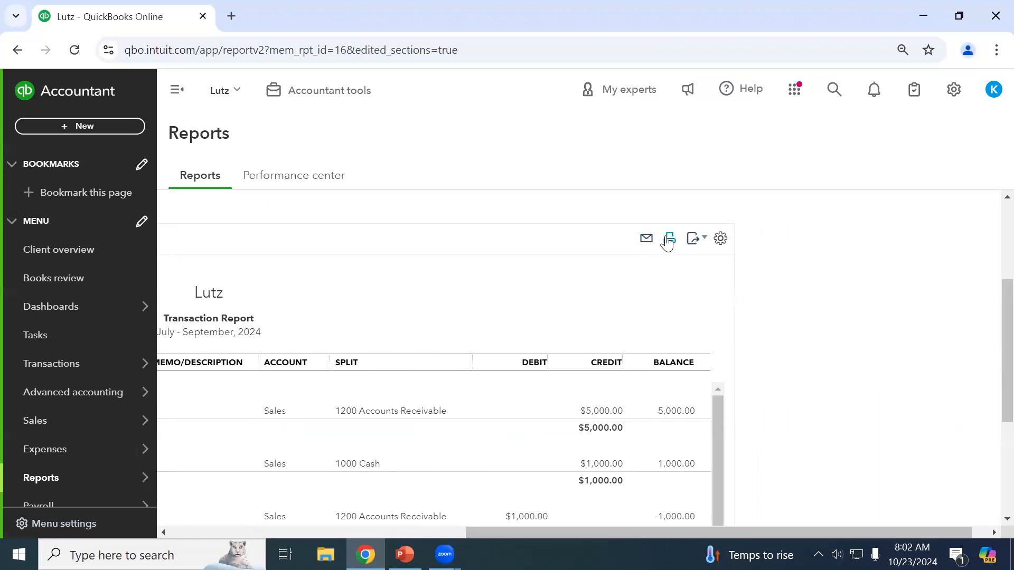
{"action": "left_click", "coordinate": [647, 239]}
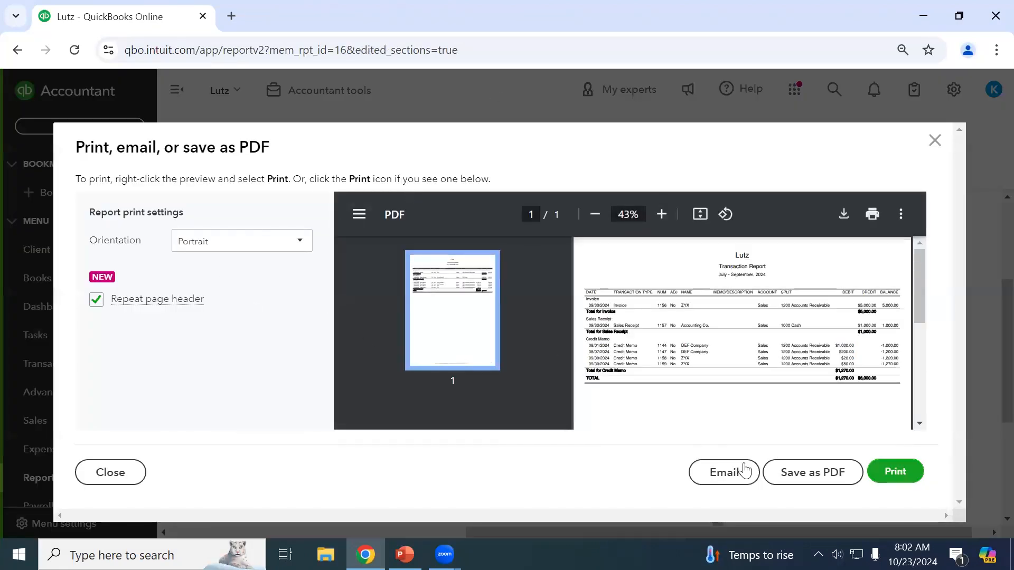
Start emailing the Transaction Report and enter the recipient's e-mail address in To.
{"action": "left_click", "coordinate": [728, 472]}
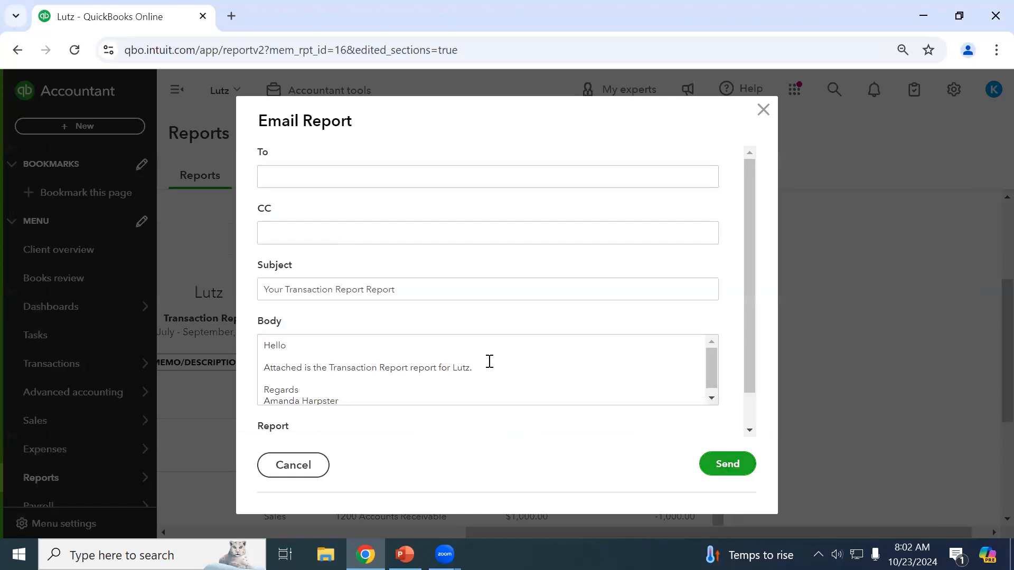
{"action": "left_click", "coordinate": [298, 177]}
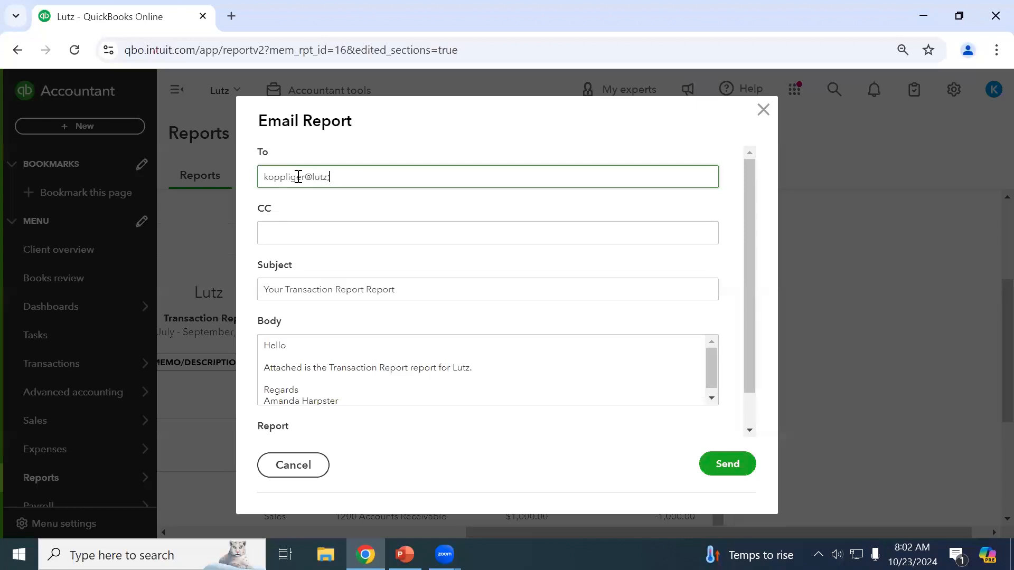
Review the subject, message body and 'Transaction Report Report.pdf' attachment name, then send.
{"action": "left_click", "coordinate": [298, 225]}
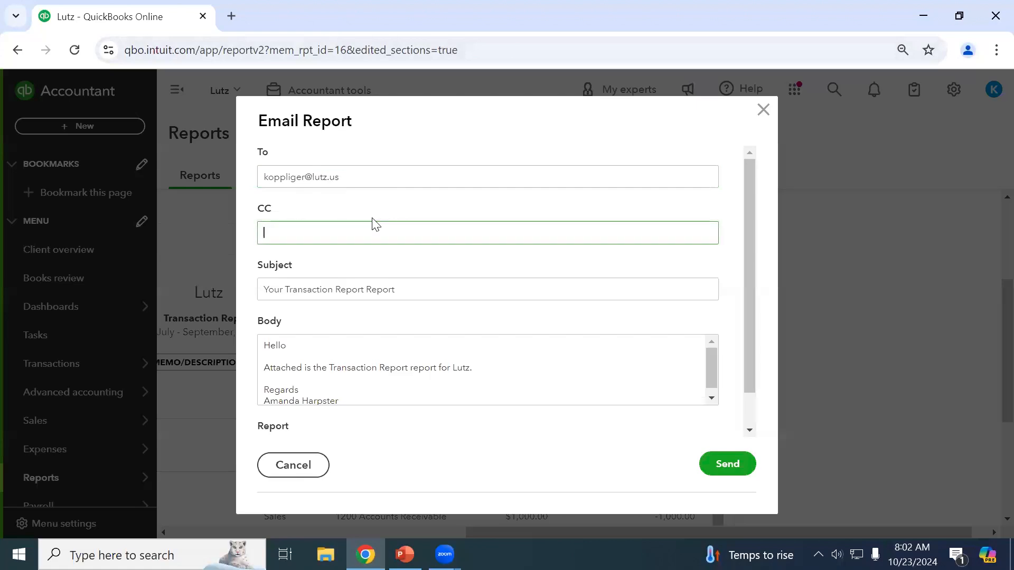
{"action": "triple_click", "coordinate": [376, 292]}
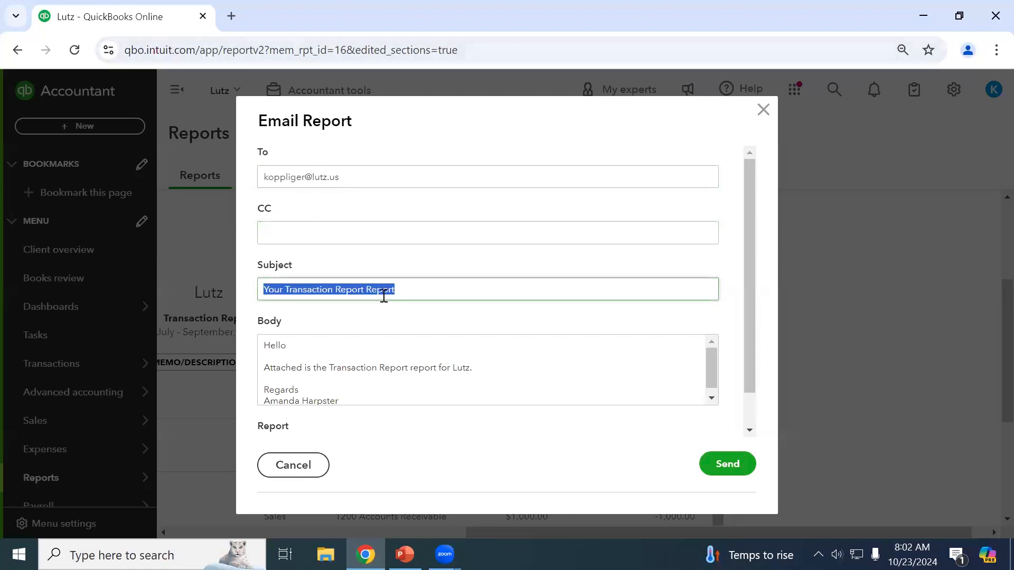
{"action": "scroll", "coordinate": [317, 330], "scroll_direction": "down", "scroll_amount": 1}
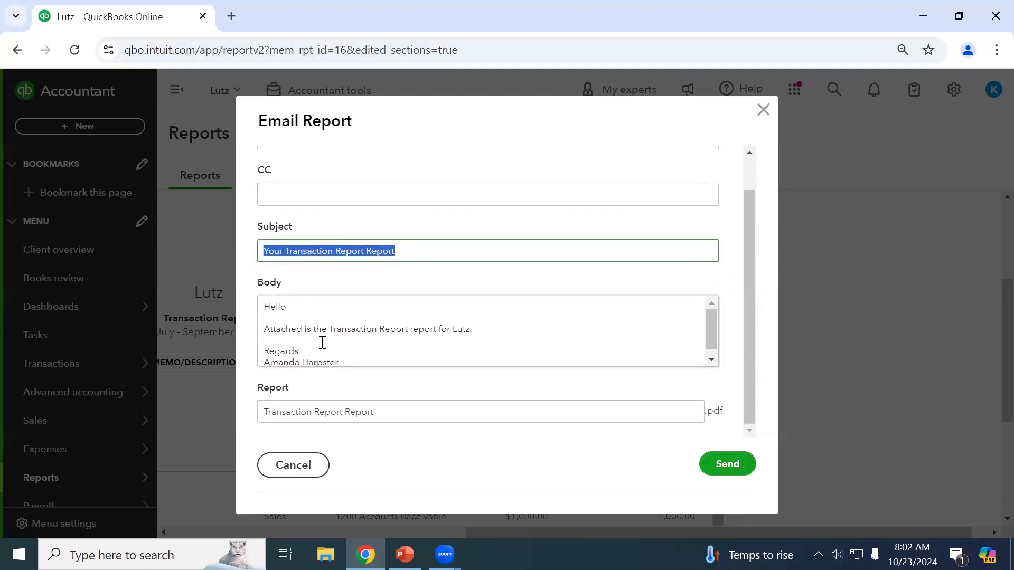
{"action": "left_click", "coordinate": [280, 307]}
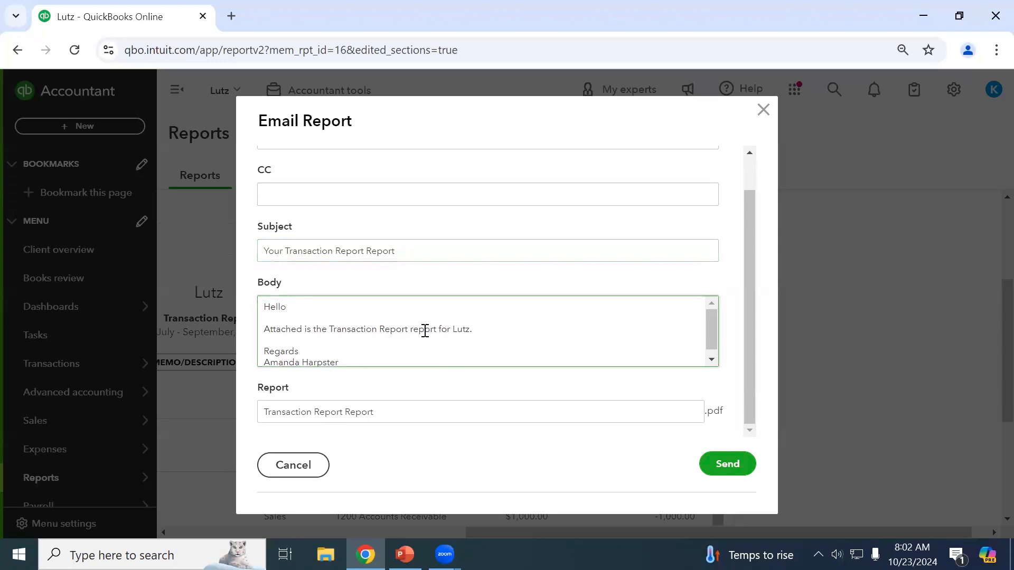
{"action": "scroll", "coordinate": [299, 332], "scroll_direction": "down", "scroll_amount": 1}
{"action": "left_click", "coordinate": [289, 344]}
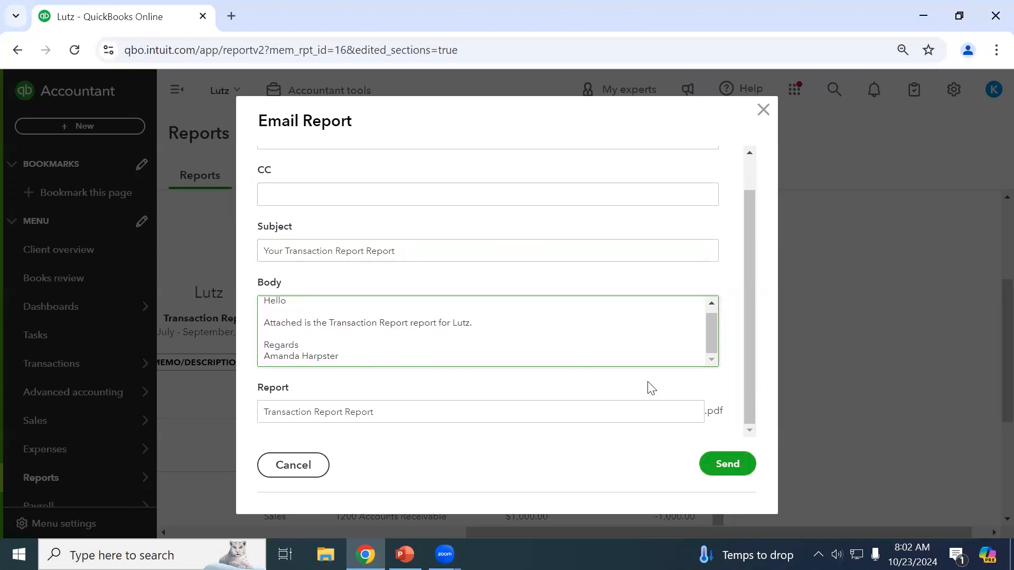
{"action": "left_click", "coordinate": [318, 407]}
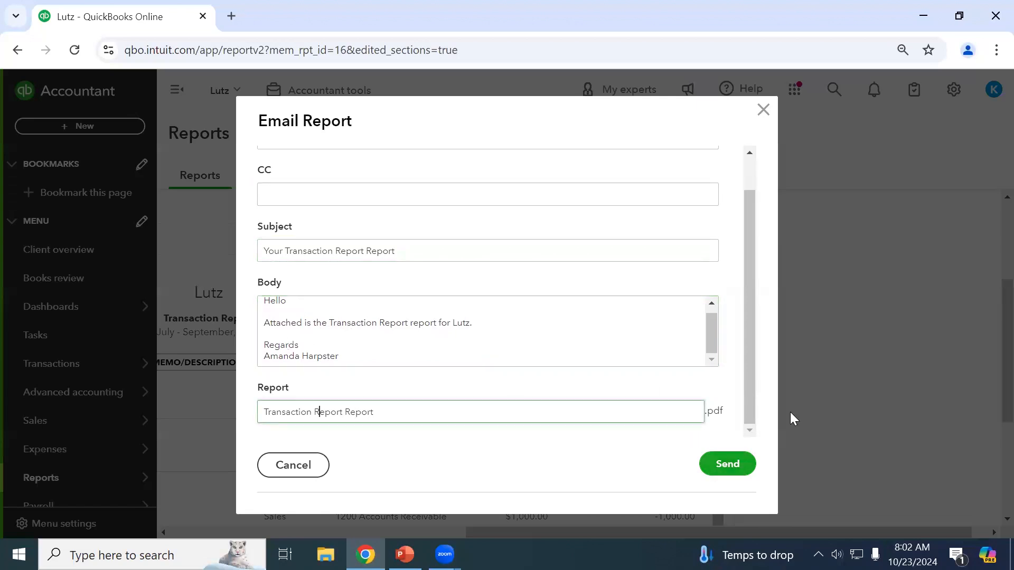
{"action": "left_click", "coordinate": [742, 464]}
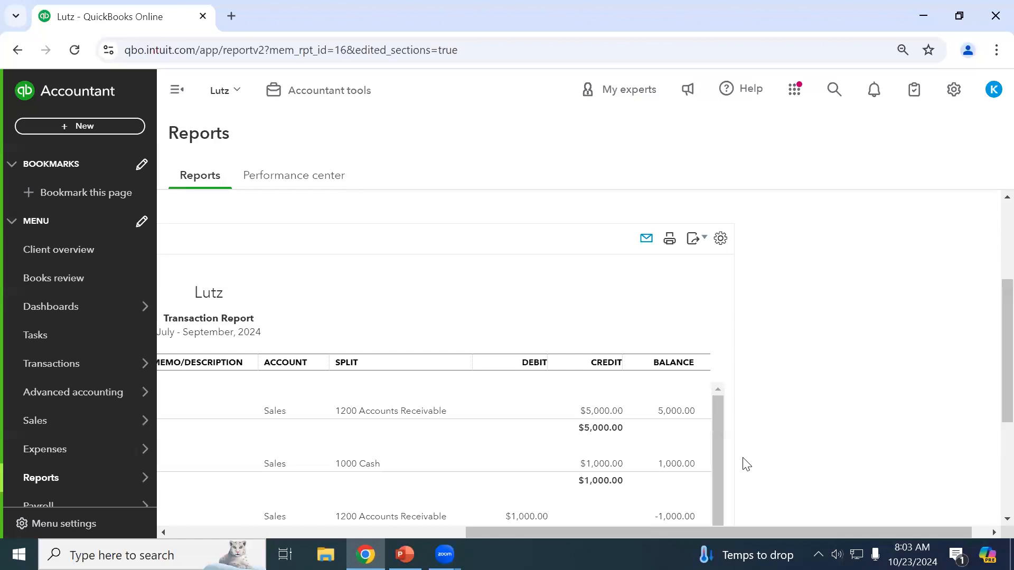
Preview the Transaction Report printout in Landscape orientation, close it, and return to the report list.
{"action": "left_click", "coordinate": [669, 241]}
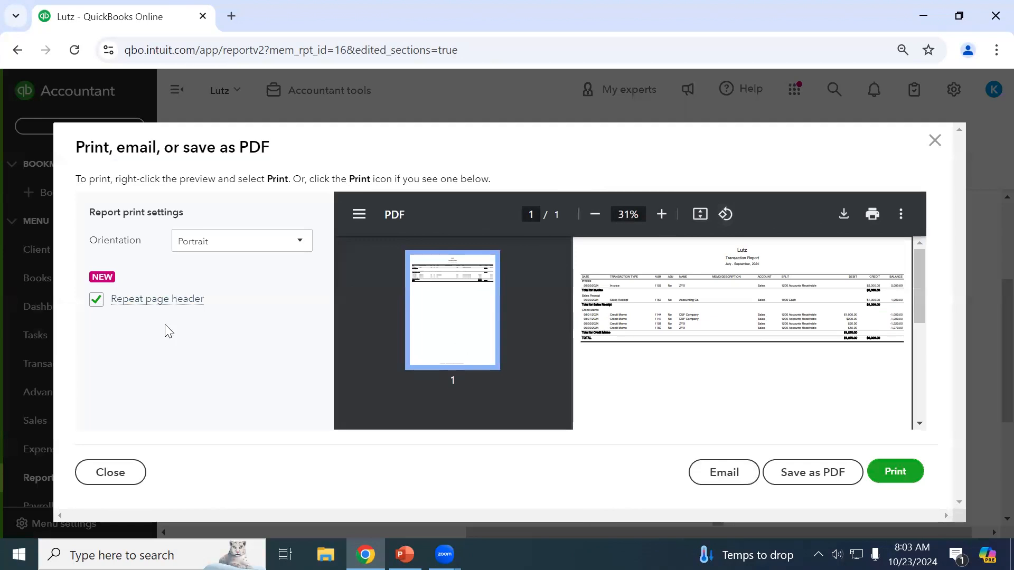
{"action": "left_click", "coordinate": [935, 141]}
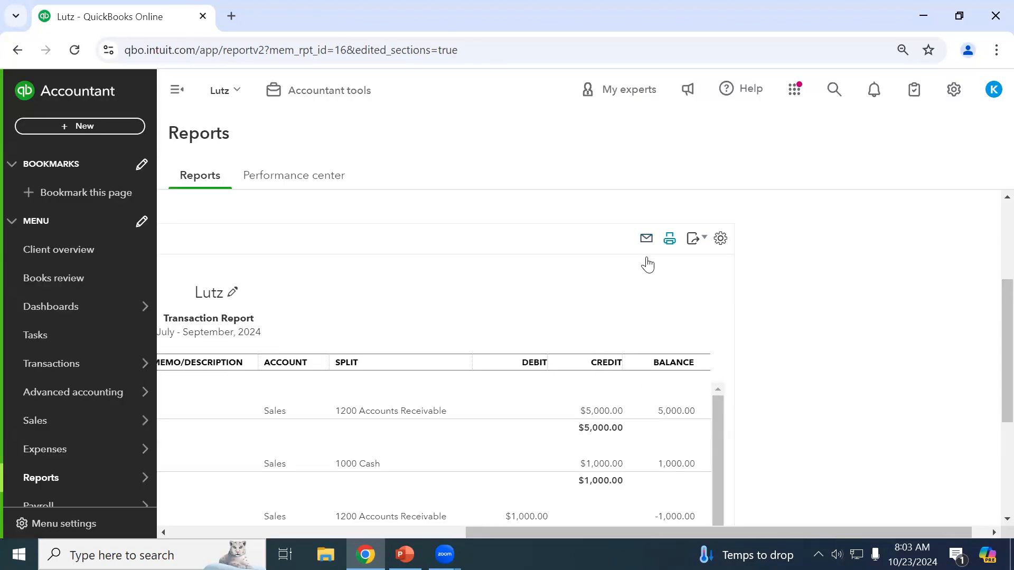
{"action": "left_click", "coordinate": [669, 240]}
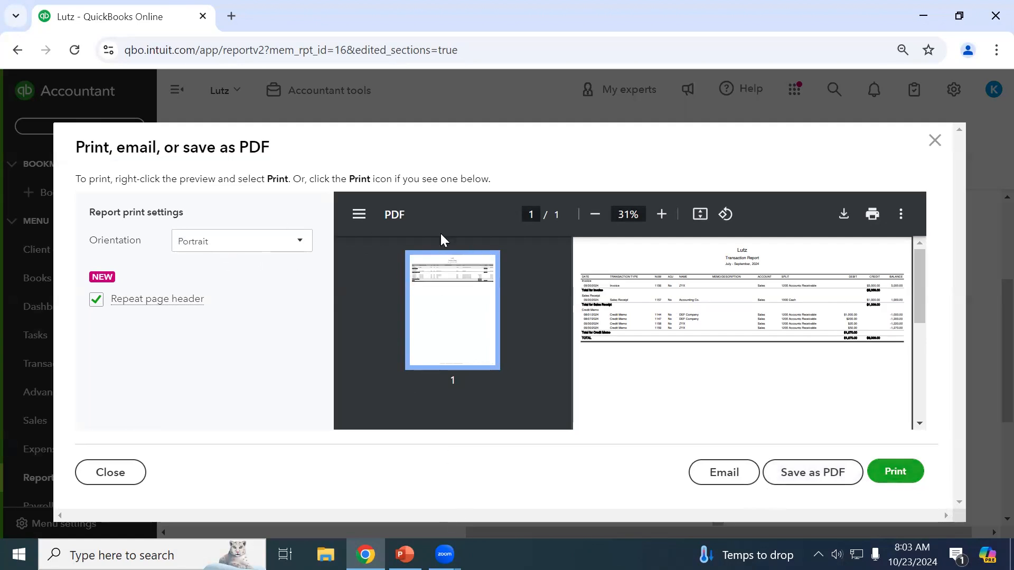
{"action": "left_click", "coordinate": [220, 242]}
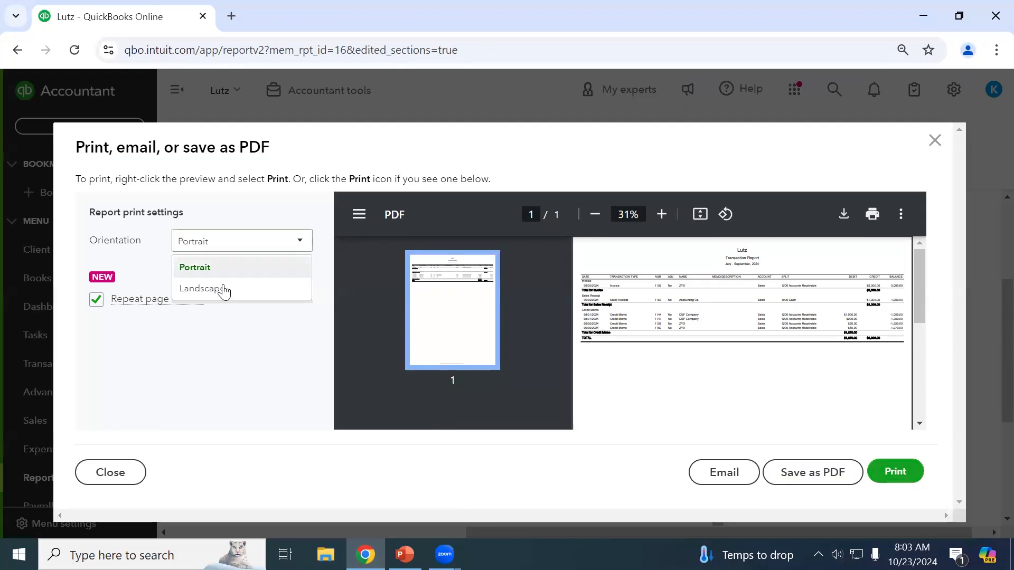
{"action": "left_click", "coordinate": [224, 290]}
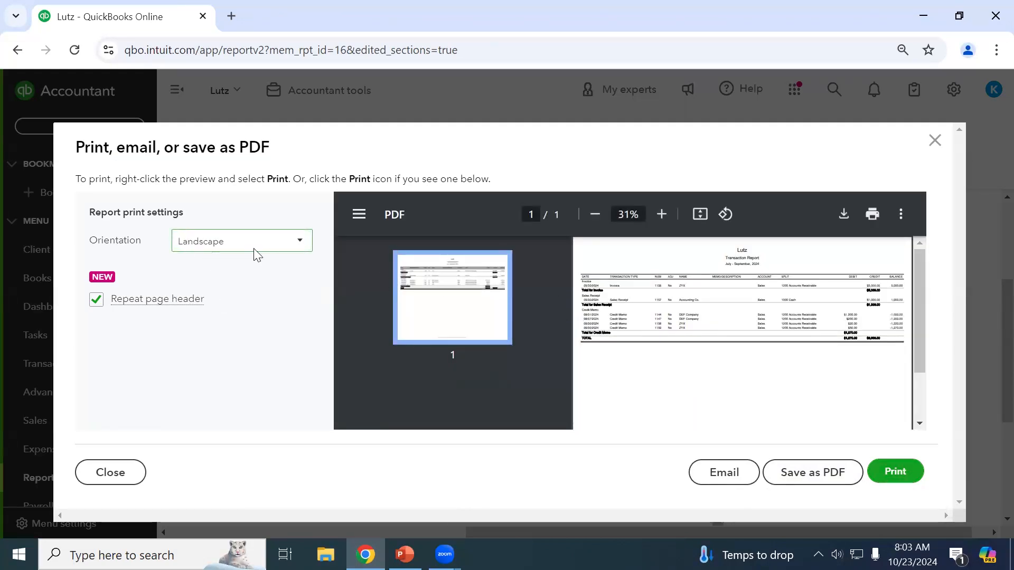
{"action": "scroll", "coordinate": [654, 299], "scroll_direction": "down", "scroll_amount": 1}
{"action": "left_click", "coordinate": [932, 141]}
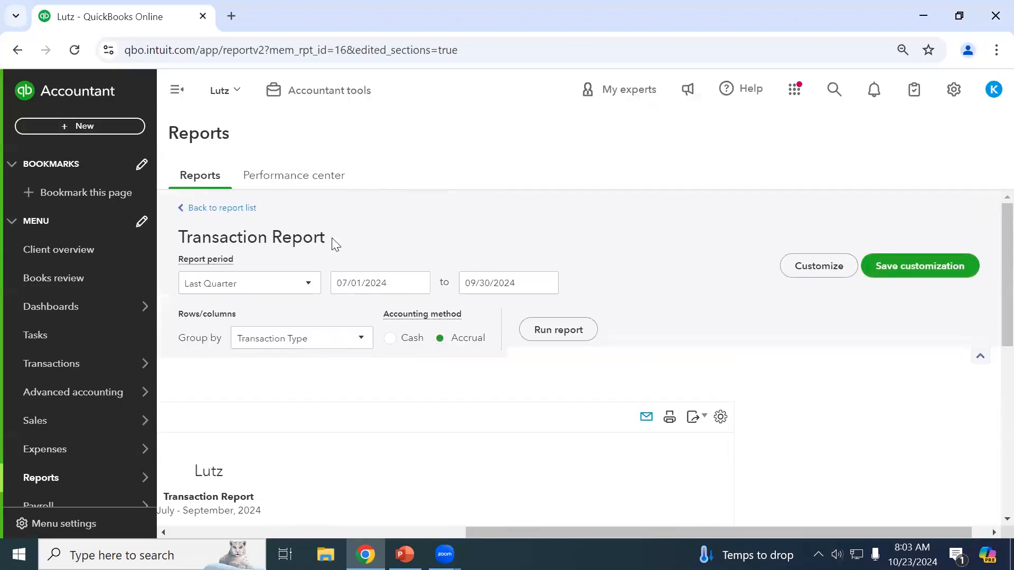
{"action": "left_click", "coordinate": [205, 208]}
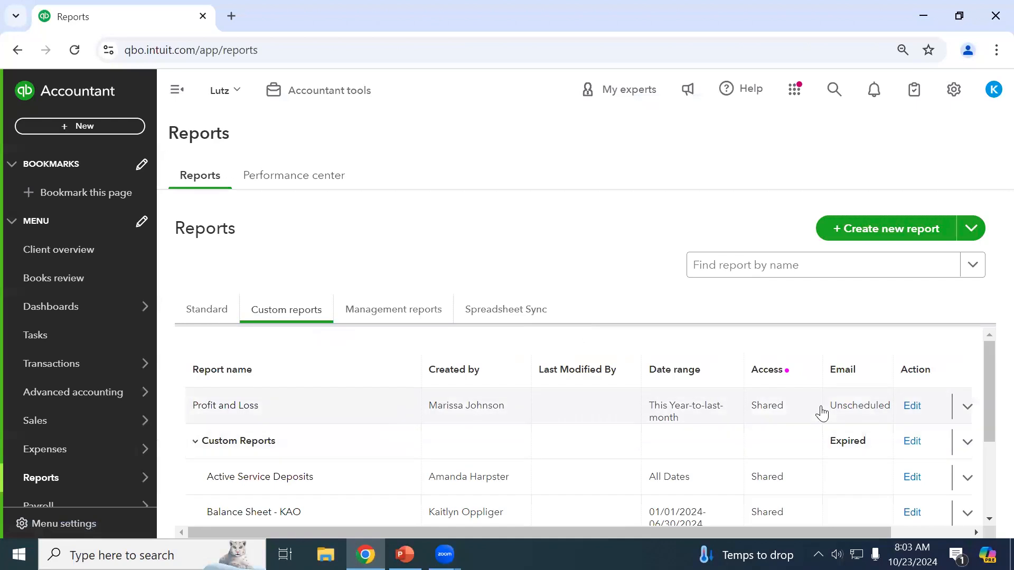
{"action": "scroll", "coordinate": [822, 412], "scroll_direction": "down", "scroll_amount": 3}
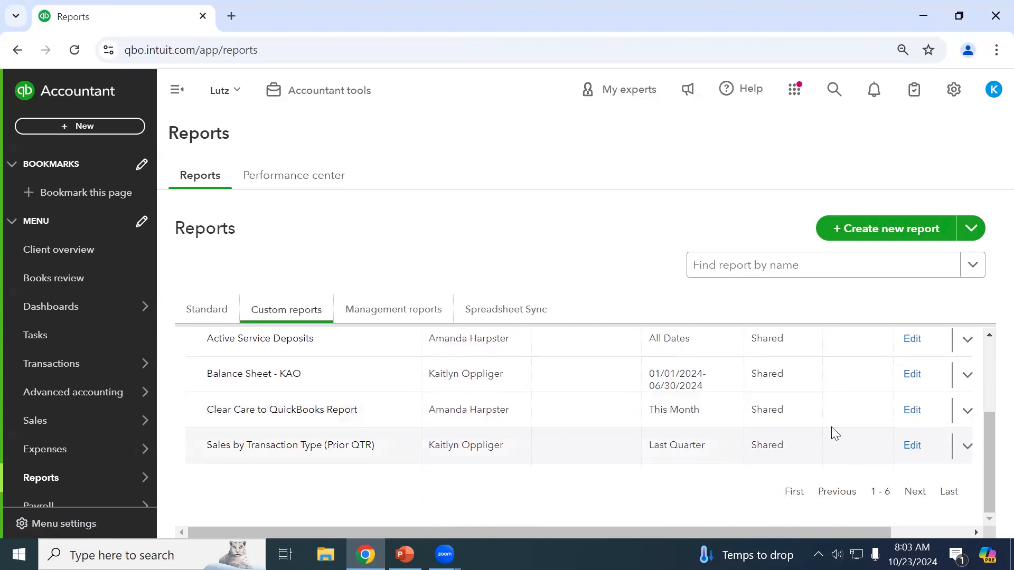
{"action": "scroll", "coordinate": [795, 470], "scroll_direction": "up", "scroll_amount": 3}
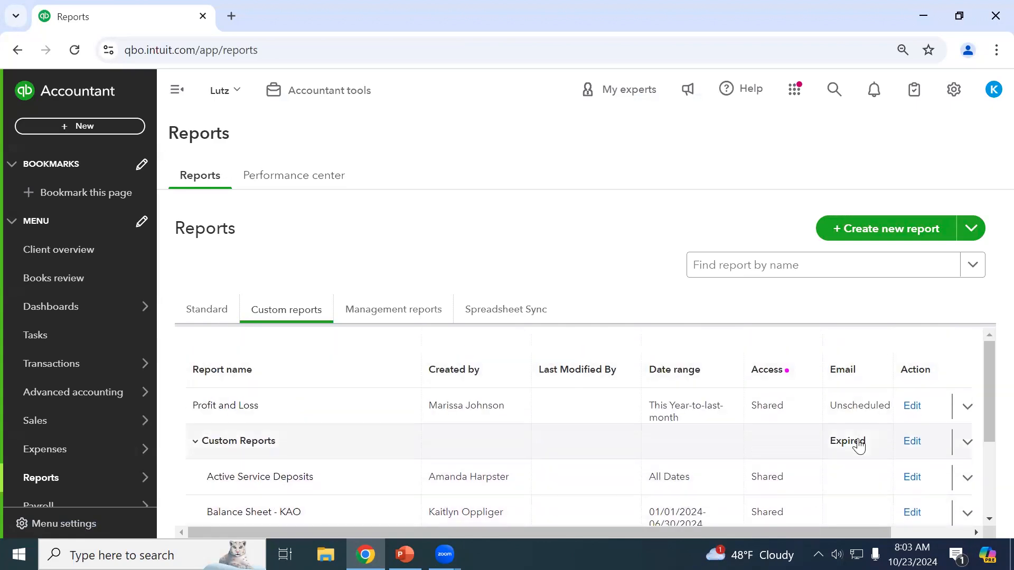
{"action": "left_click", "coordinate": [912, 408]}
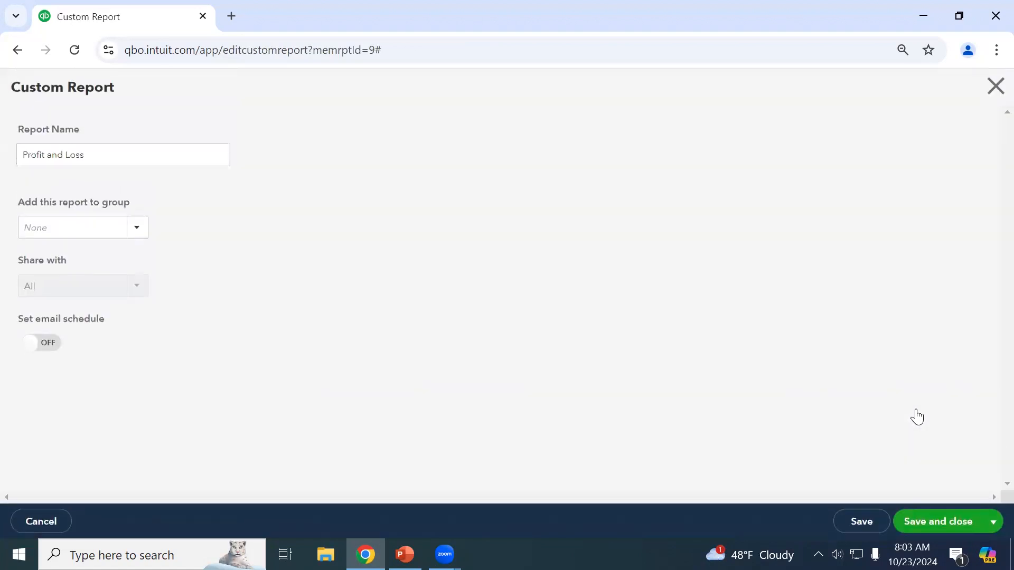
{"action": "left_click", "coordinate": [993, 92]}
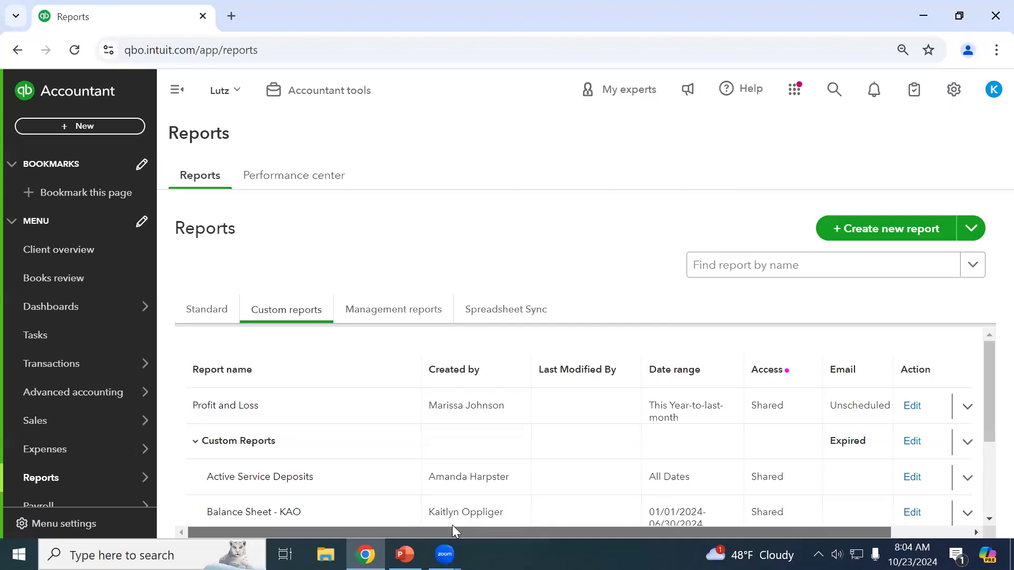
{"action": "scroll", "coordinate": [229, 385], "scroll_direction": "down", "scroll_amount": 2}
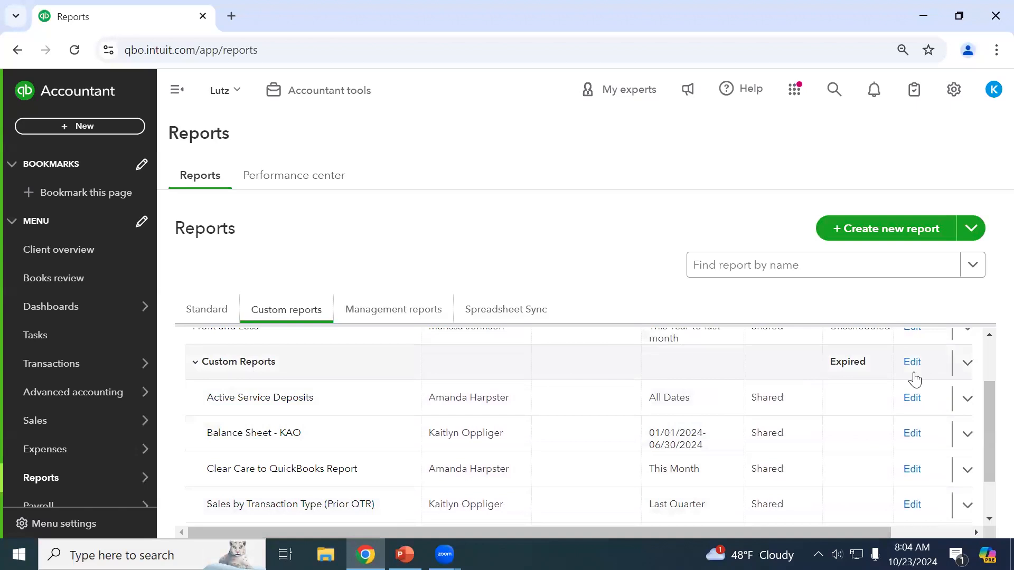
{"action": "scroll", "coordinate": [874, 402], "scroll_direction": "up", "scroll_amount": 2}
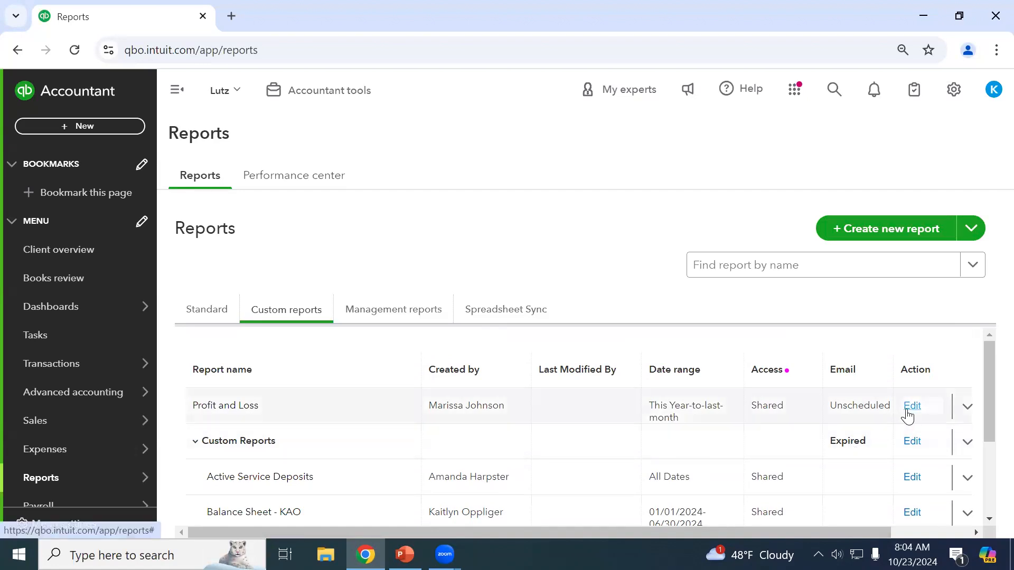
{"action": "left_click", "coordinate": [915, 445]}
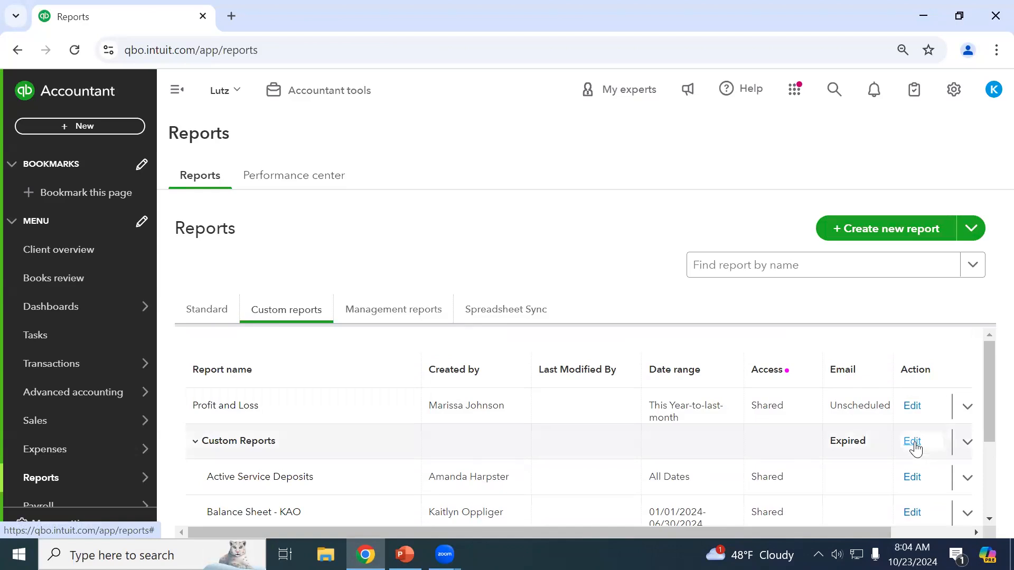
{"action": "scroll", "coordinate": [163, 414], "scroll_direction": "down", "scroll_amount": 3}
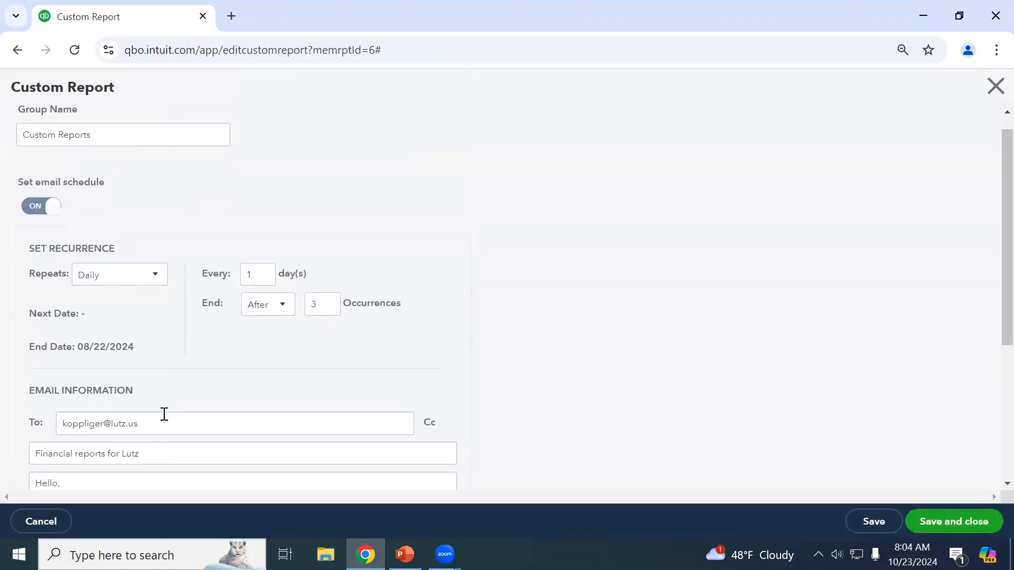
{"action": "scroll", "coordinate": [165, 419], "scroll_direction": "down", "scroll_amount": 2}
{"action": "scroll", "coordinate": [256, 414], "scroll_direction": "up", "scroll_amount": 5}
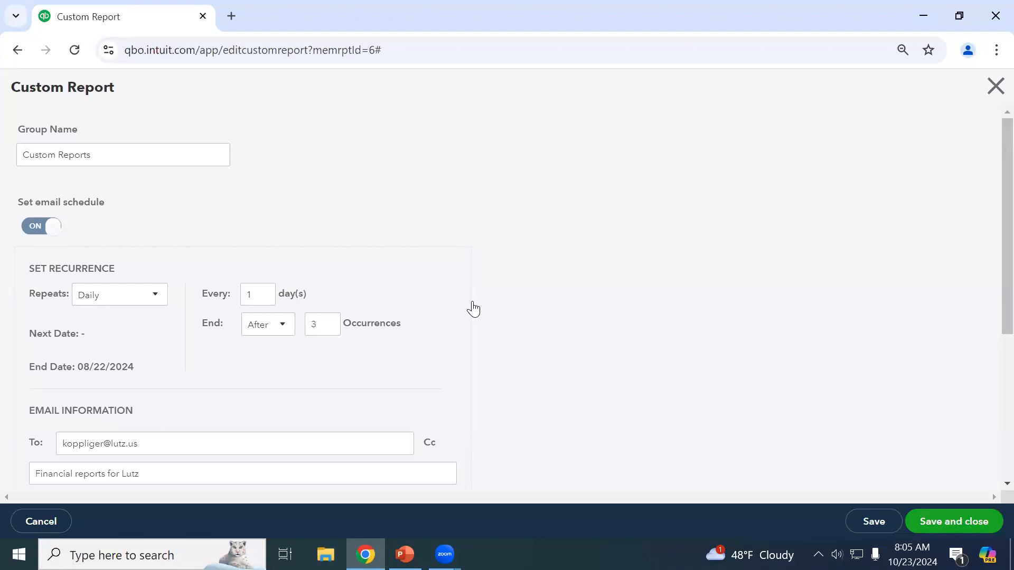
{"action": "scroll", "coordinate": [475, 304], "scroll_direction": "down", "scroll_amount": 2}
{"action": "scroll", "coordinate": [190, 267], "scroll_direction": "up", "scroll_amount": 2}
{"action": "left_click", "coordinate": [95, 302]}
{"action": "left_click", "coordinate": [95, 303]}
{"action": "triple_click", "coordinate": [104, 446]}
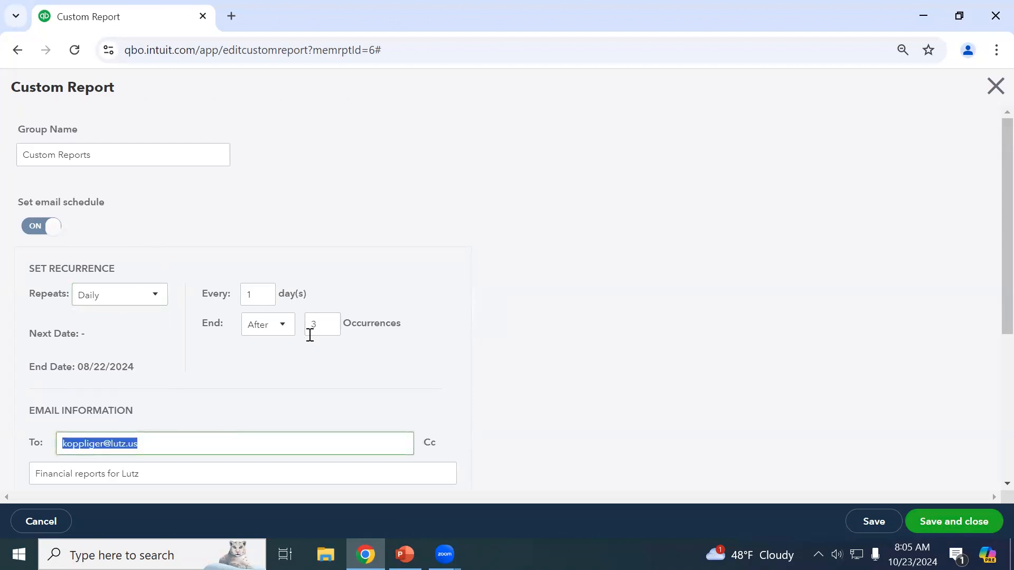
{"action": "left_click", "coordinate": [126, 304]}
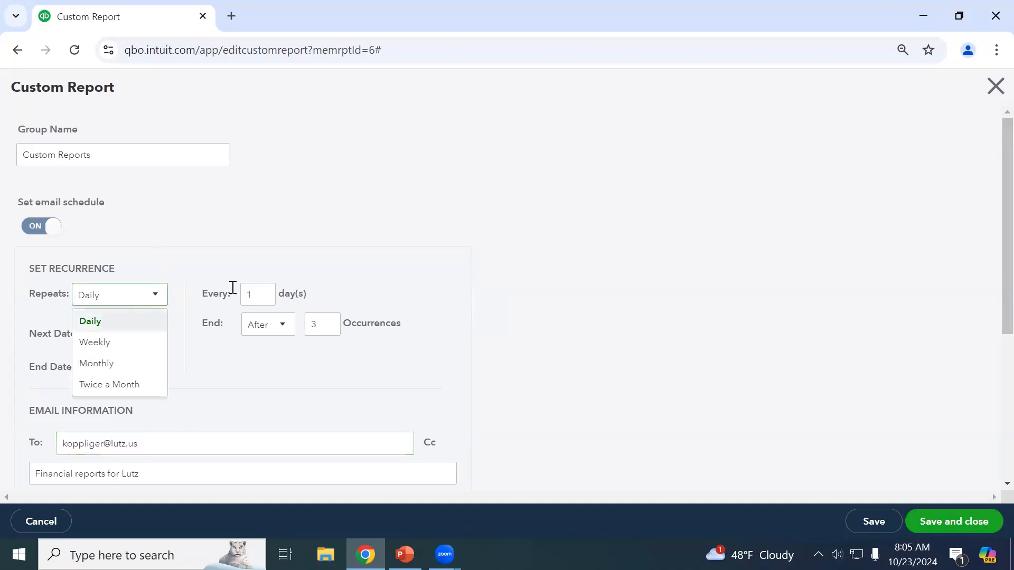
{"action": "double_click", "coordinate": [249, 294]}
{"action": "left_click", "coordinate": [138, 307]}
{"action": "left_click", "coordinate": [254, 295]}
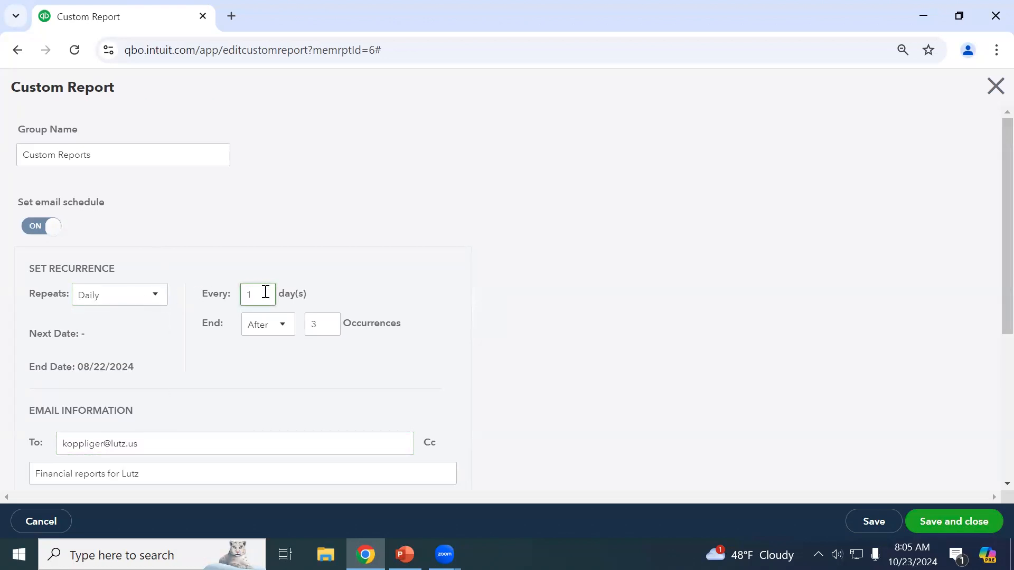
{"action": "left_click", "coordinate": [275, 331]}
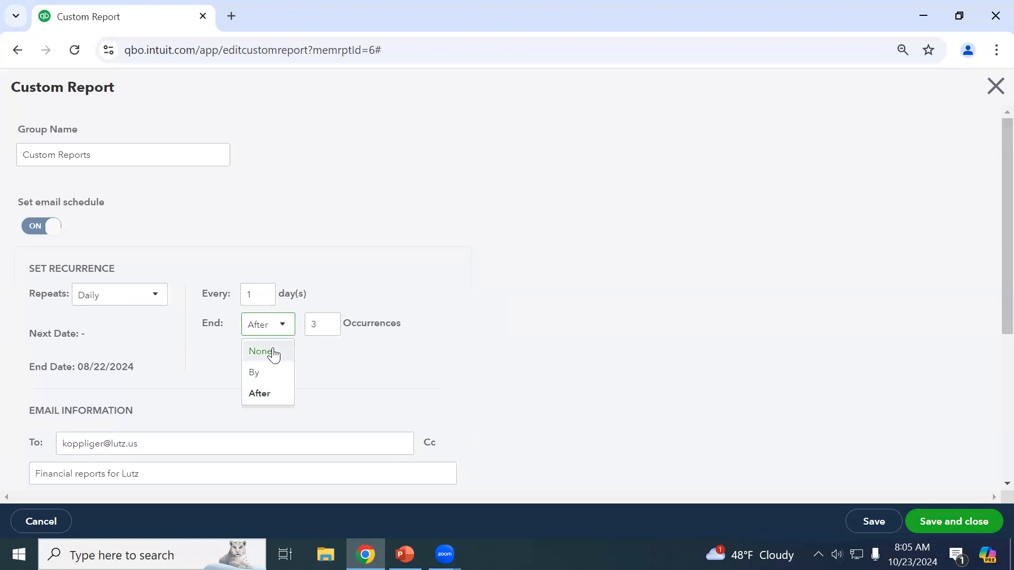
{"action": "left_click", "coordinate": [324, 324]}
{"action": "double_click", "coordinate": [324, 325]}
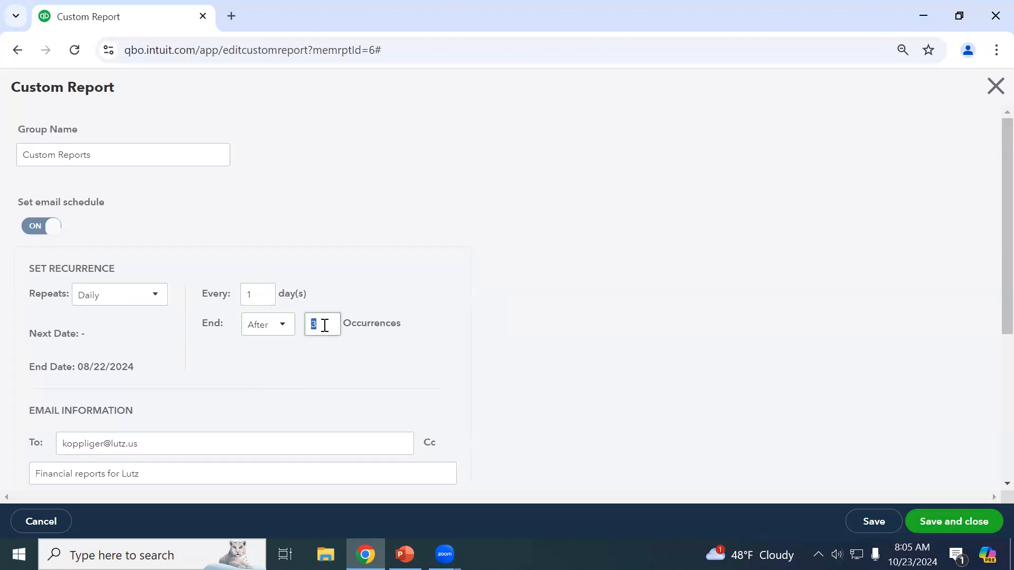
{"action": "scroll", "coordinate": [233, 369], "scroll_direction": "down", "scroll_amount": 5}
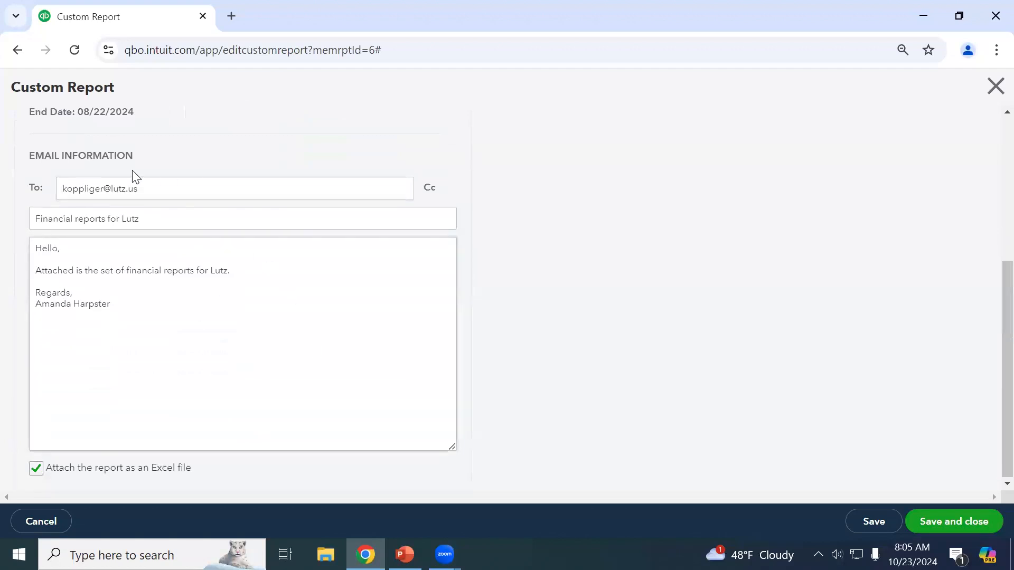
{"action": "left_click_drag", "start_coordinate": [132, 316], "coordinate": [107, 305]}
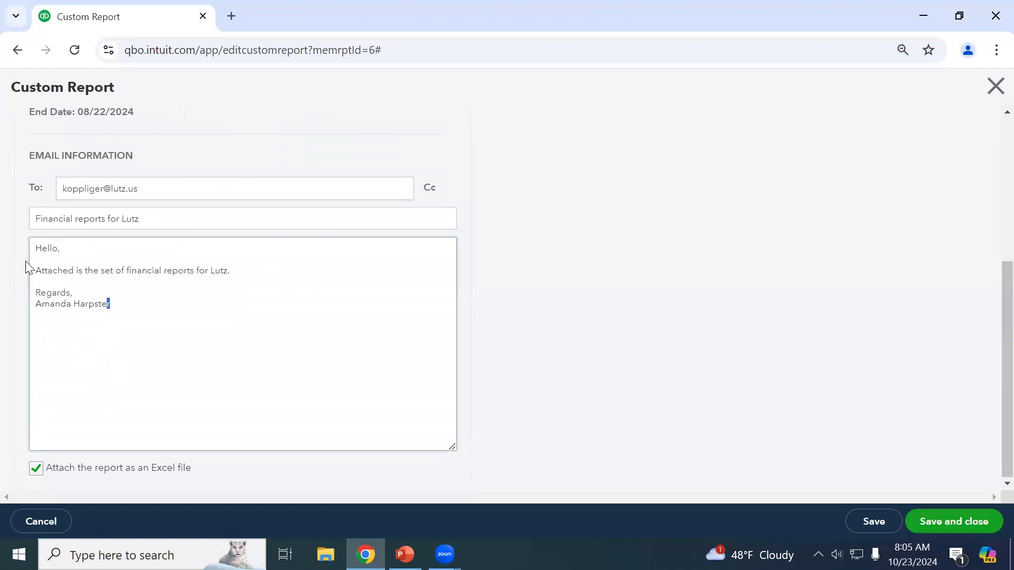
{"action": "left_click_drag", "start_coordinate": [25, 261], "coordinate": [15, 243]}
{"action": "left_click", "coordinate": [489, 335]}
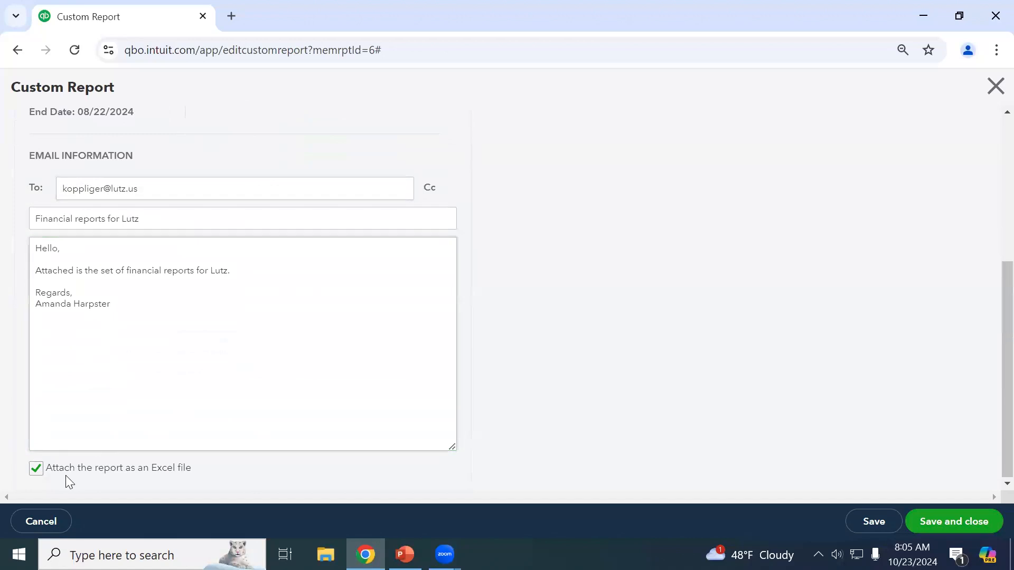
{"action": "scroll", "coordinate": [170, 460], "scroll_direction": "up", "scroll_amount": 2}
{"action": "scroll", "coordinate": [263, 447], "scroll_direction": "down", "scroll_amount": 2}
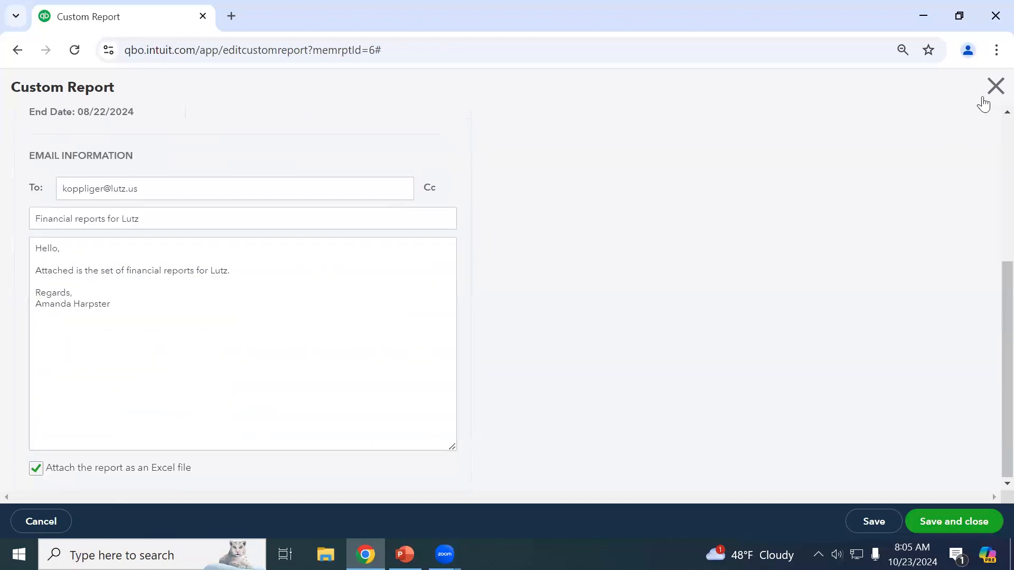
{"action": "left_click", "coordinate": [995, 87]}
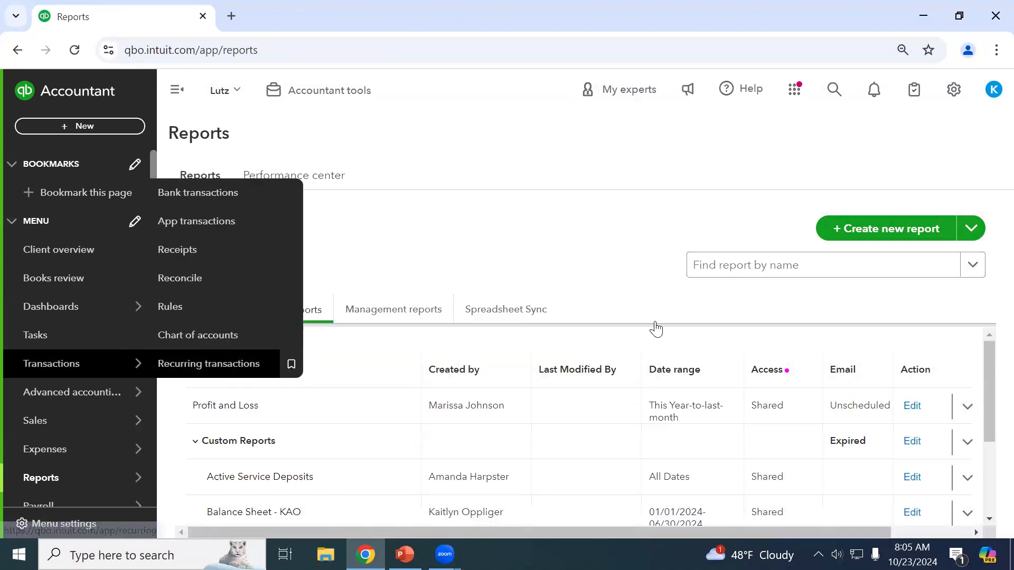
From the Standard reports list, create a new Blank report, opening an empty 'My custom report'.
{"action": "left_click", "coordinate": [196, 318]}
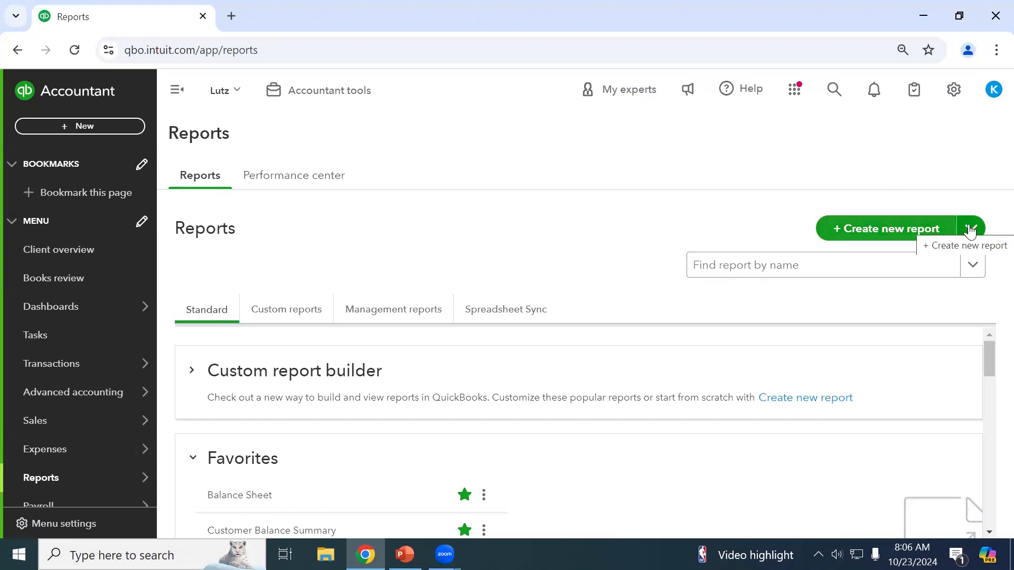
{"action": "left_click", "coordinate": [920, 227]}
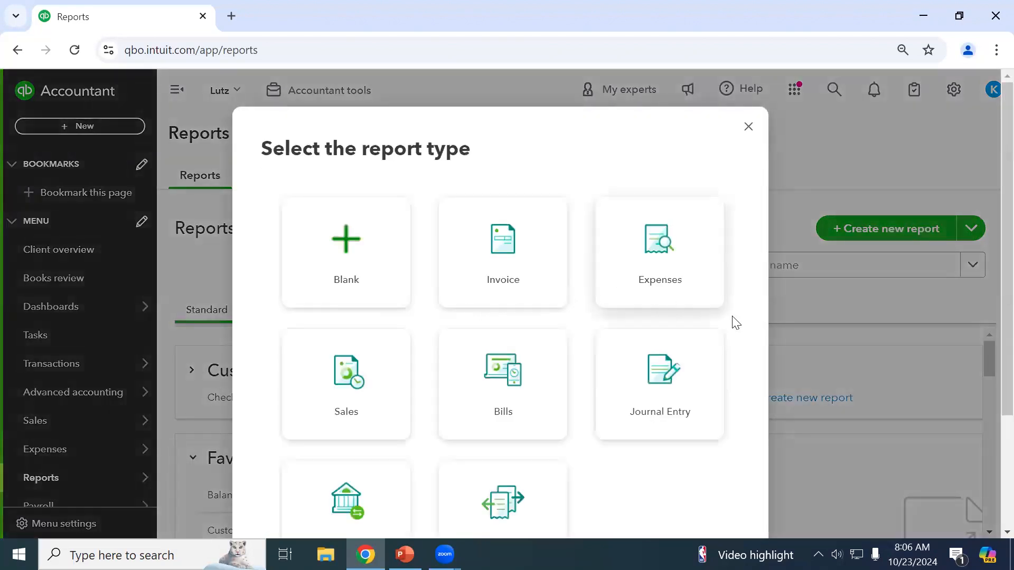
{"action": "scroll", "coordinate": [728, 349], "scroll_direction": "down", "scroll_amount": 1}
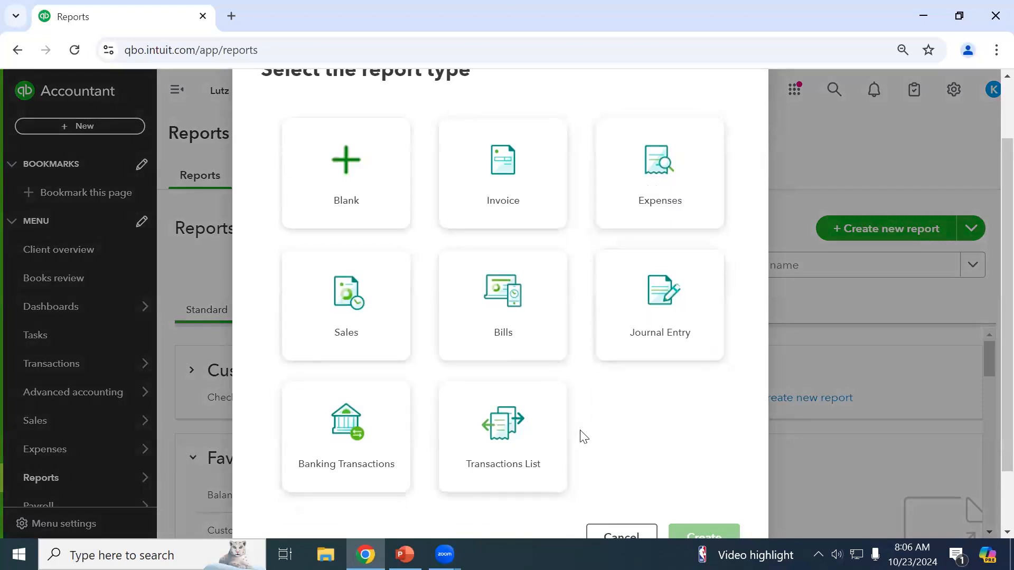
{"action": "left_click", "coordinate": [356, 195]}
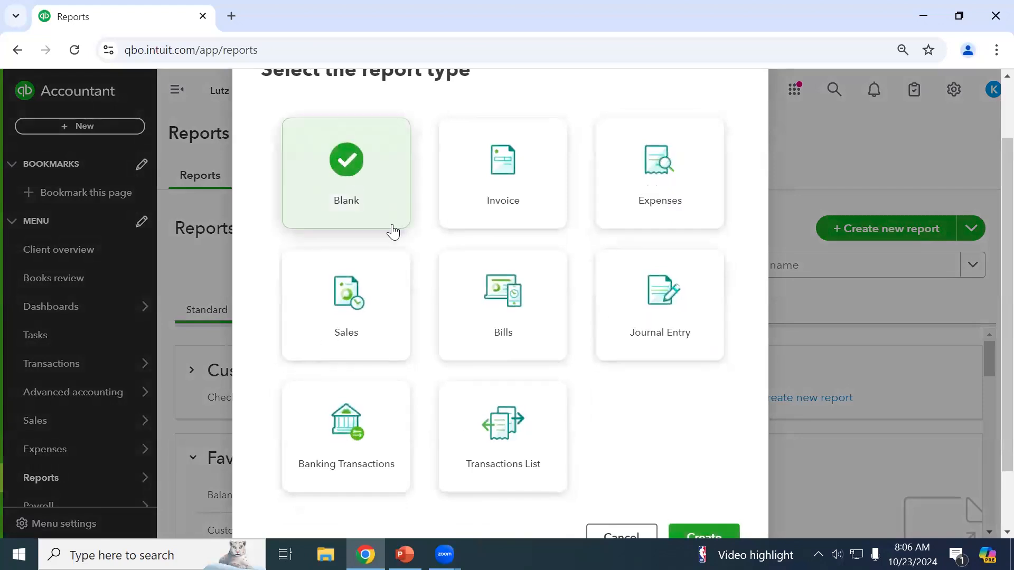
{"action": "scroll", "coordinate": [617, 410], "scroll_direction": "down", "scroll_amount": 2}
{"action": "left_click", "coordinate": [693, 459]}
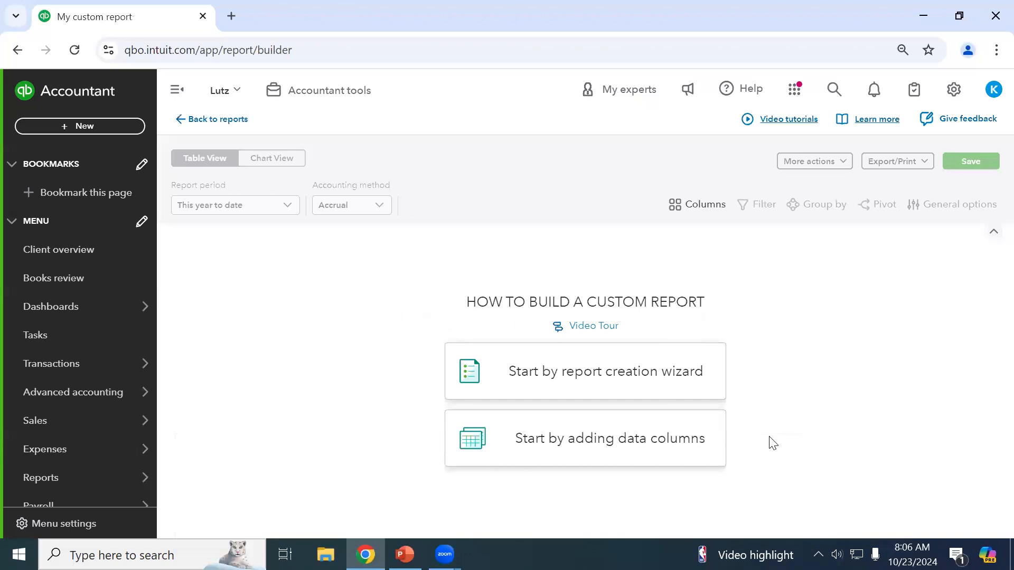
Open the report creation wizard and search 'expens' to list Expenses by account suggestions.
{"action": "left_click", "coordinate": [664, 388]}
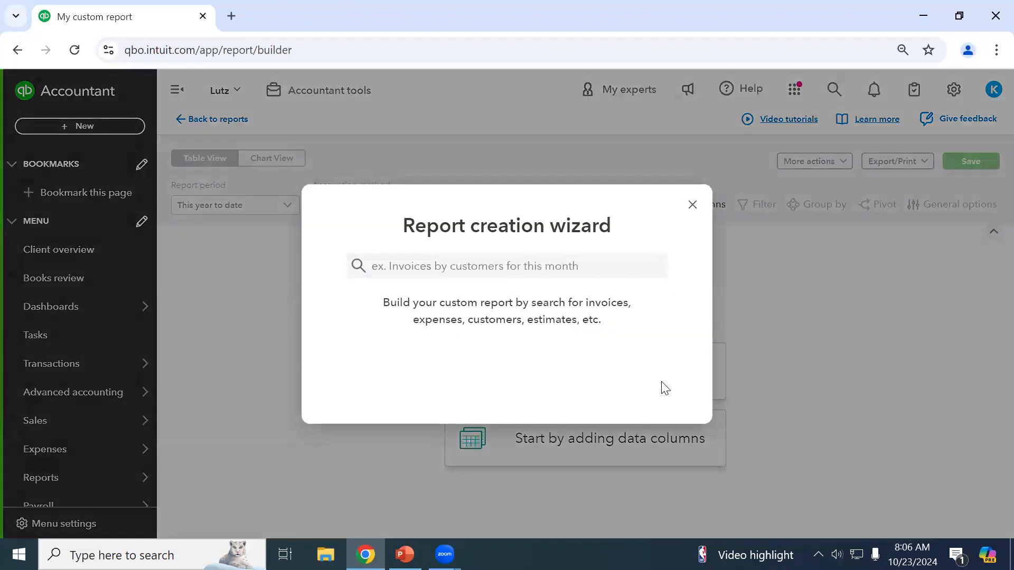
{"action": "left_click", "coordinate": [545, 256]}
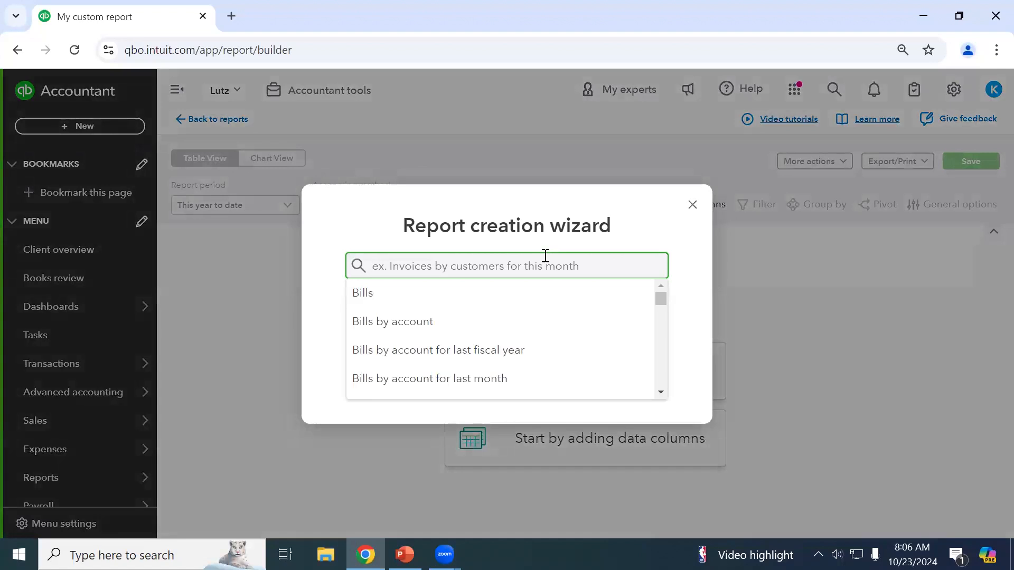
{"action": "scroll", "coordinate": [497, 322], "scroll_direction": "down", "scroll_amount": 5}
{"action": "scroll", "coordinate": [497, 321], "scroll_direction": "up", "scroll_amount": 5}
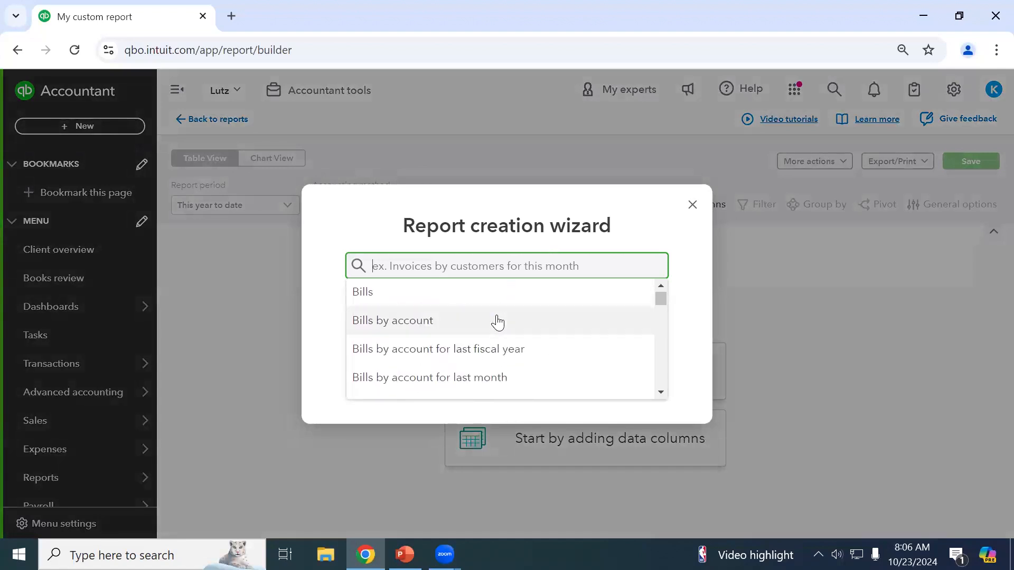
{"action": "type", "text": "expense"}
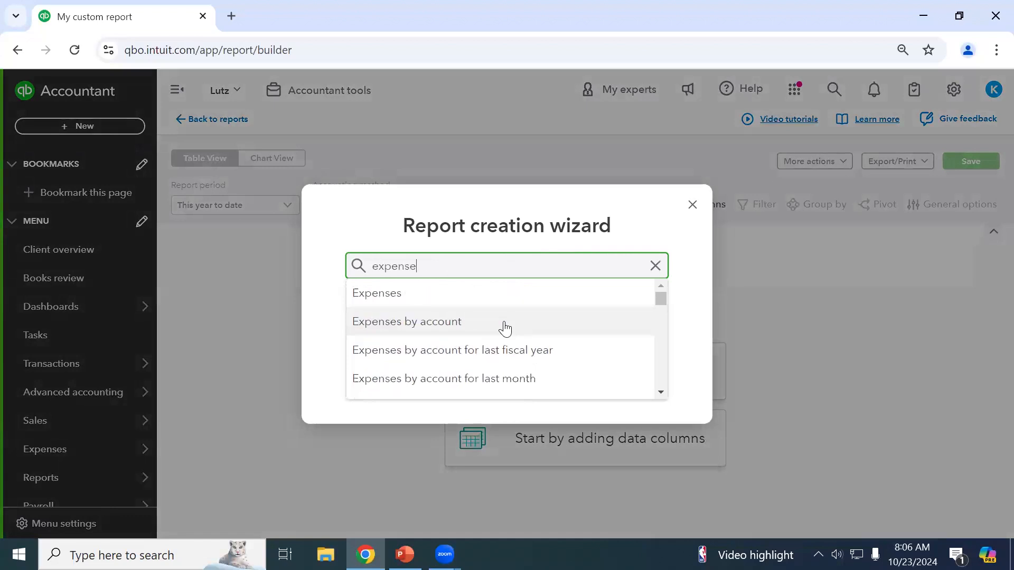
{"action": "scroll", "coordinate": [507, 333], "scroll_direction": "down", "scroll_amount": 8}
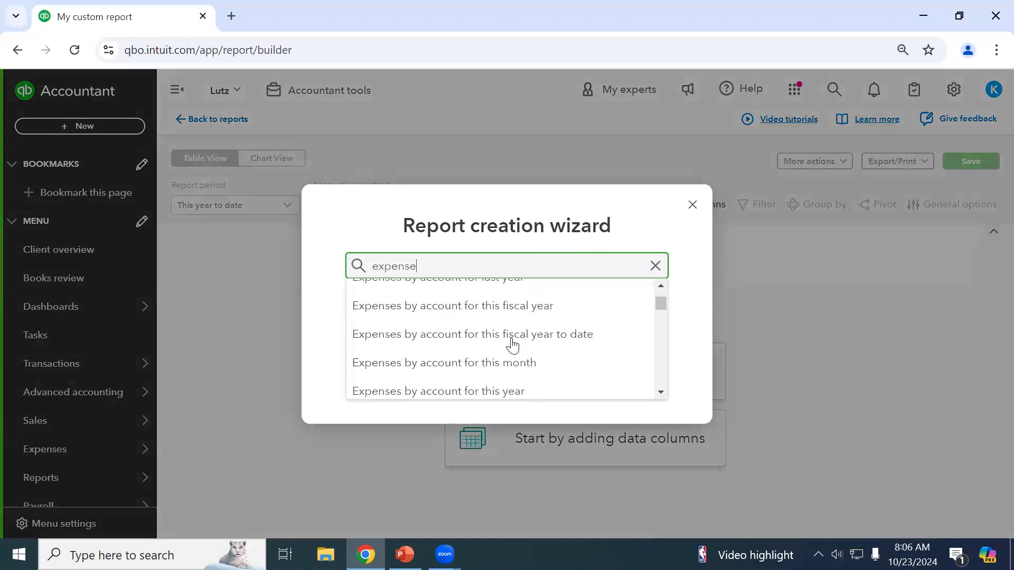
{"action": "scroll", "coordinate": [510, 344], "scroll_direction": "up", "scroll_amount": 10}
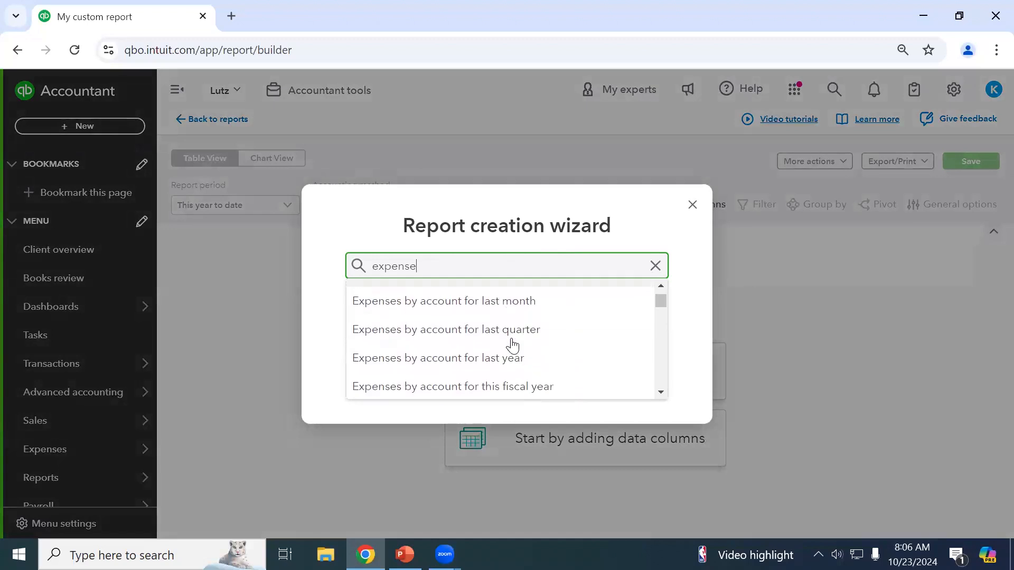
Load the Expenses by account suggestion, showing this year's expenses grouped by account.
{"action": "left_click", "coordinate": [464, 325]}
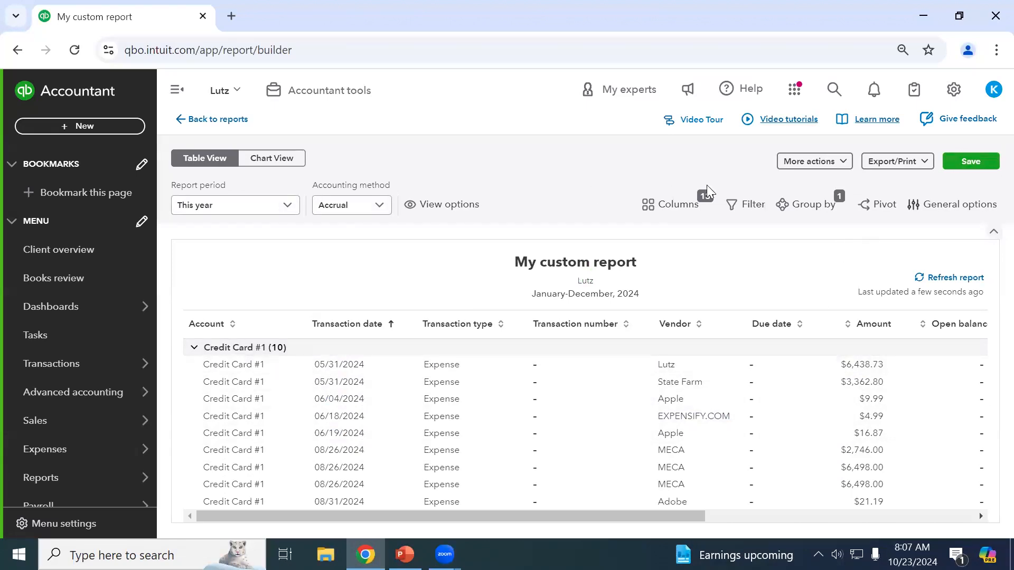
Add the Memo column to the custom report via the column search.
{"action": "left_click", "coordinate": [673, 214]}
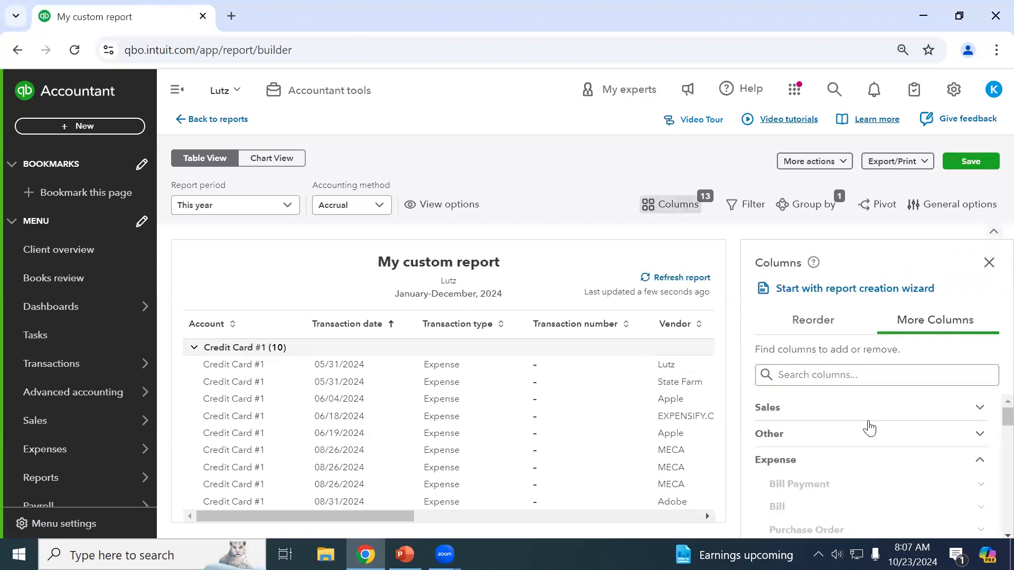
{"action": "scroll", "coordinate": [869, 417], "scroll_direction": "down", "scroll_amount": 3}
{"action": "scroll", "coordinate": [919, 417], "scroll_direction": "up", "scroll_amount": 3}
{"action": "scroll", "coordinate": [970, 409], "scroll_direction": "down", "scroll_amount": 2}
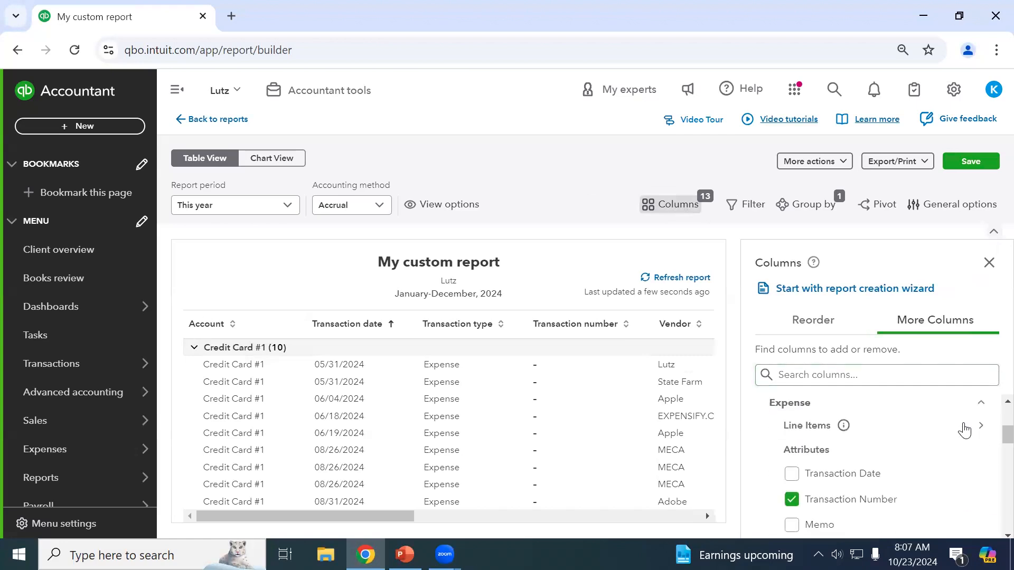
{"action": "scroll", "coordinate": [901, 476], "scroll_direction": "down", "scroll_amount": 2}
{"action": "scroll", "coordinate": [901, 475], "scroll_direction": "down", "scroll_amount": 3}
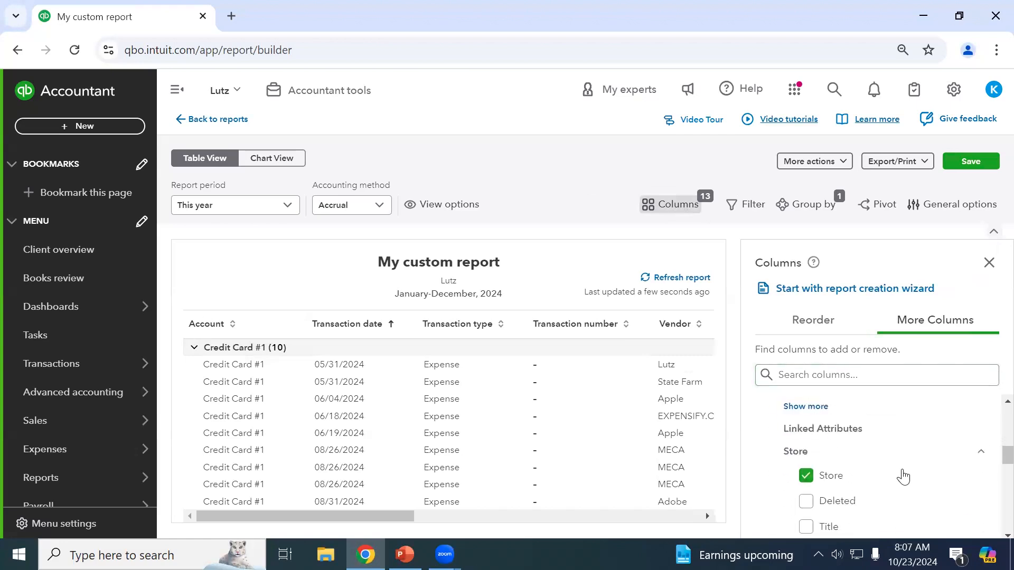
{"action": "scroll", "coordinate": [854, 423], "scroll_direction": "up", "scroll_amount": 3}
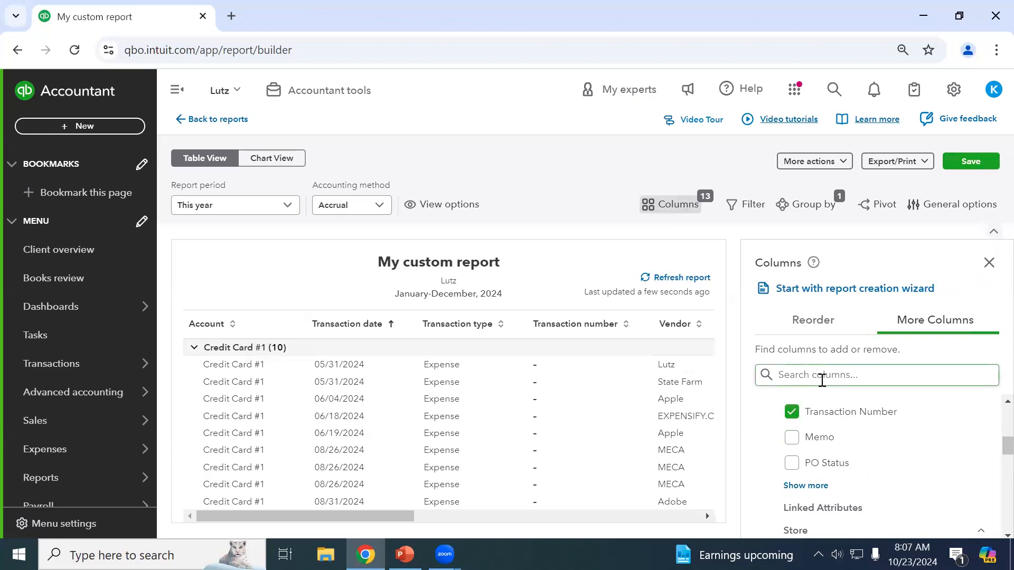
{"action": "scroll", "coordinate": [845, 427], "scroll_direction": "down", "scroll_amount": 2}
{"action": "left_click", "coordinate": [834, 374]}
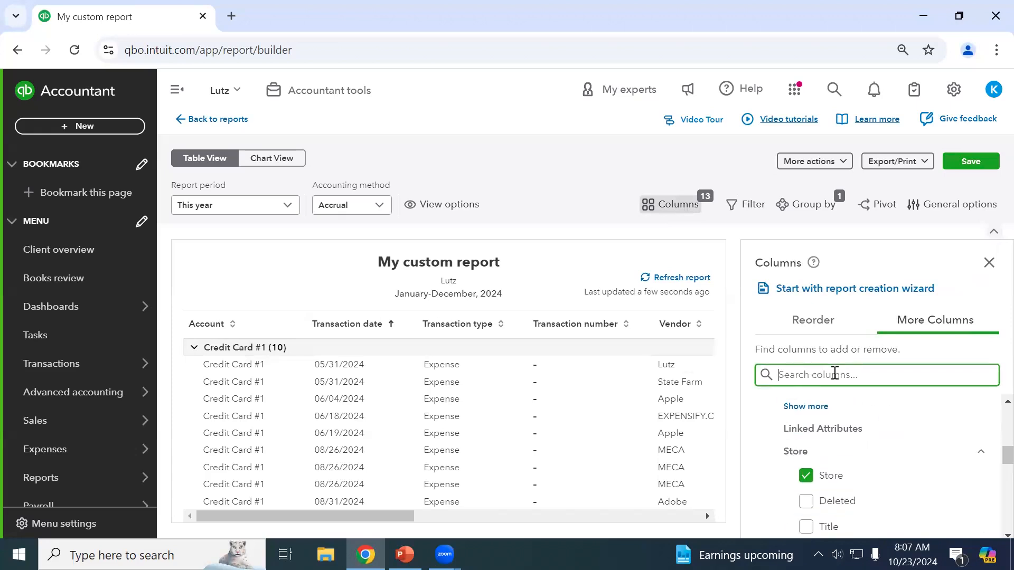
{"action": "type", "text": "memo"}
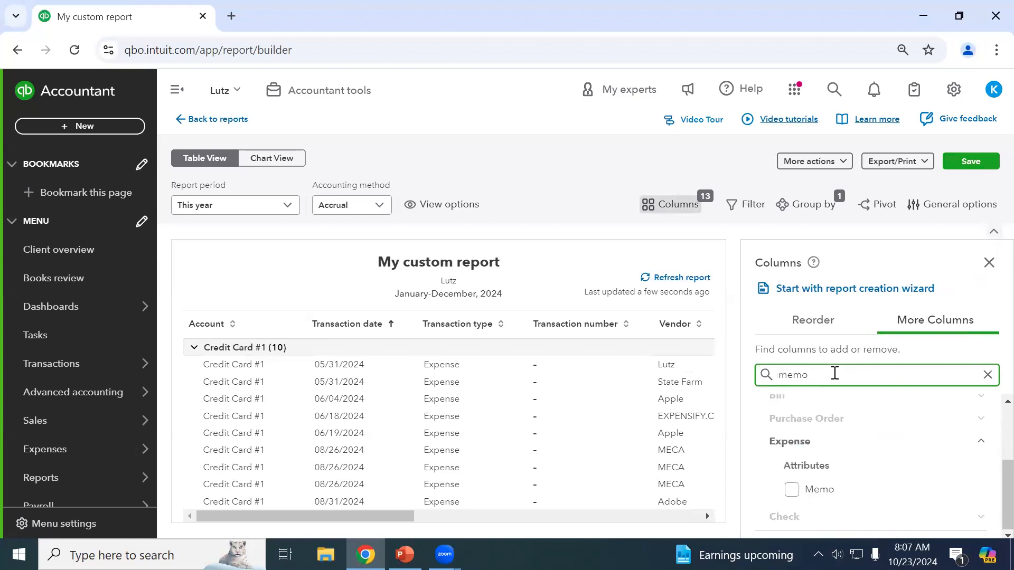
{"action": "left_click", "coordinate": [796, 490]}
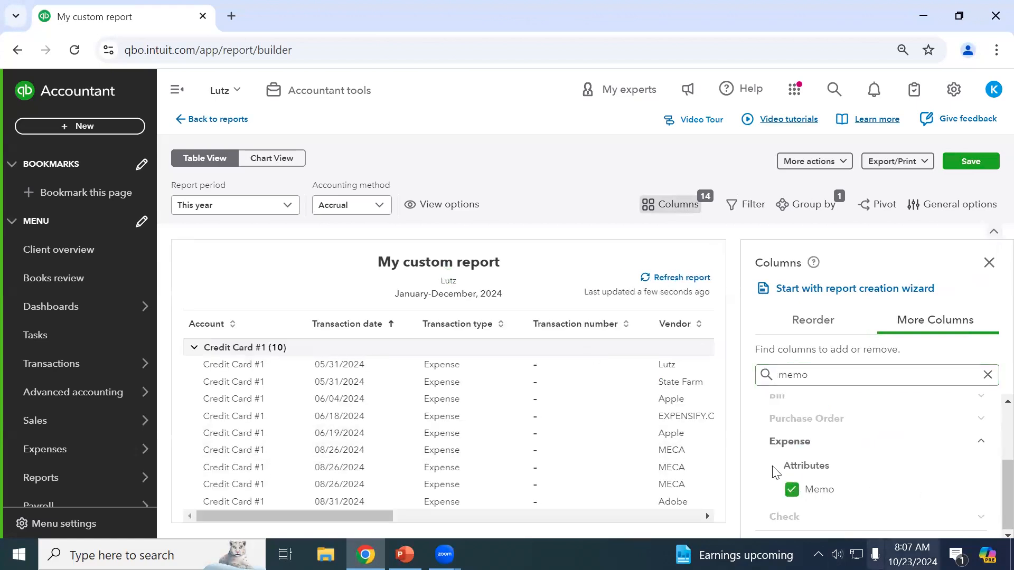
{"action": "left_click", "coordinate": [987, 375]}
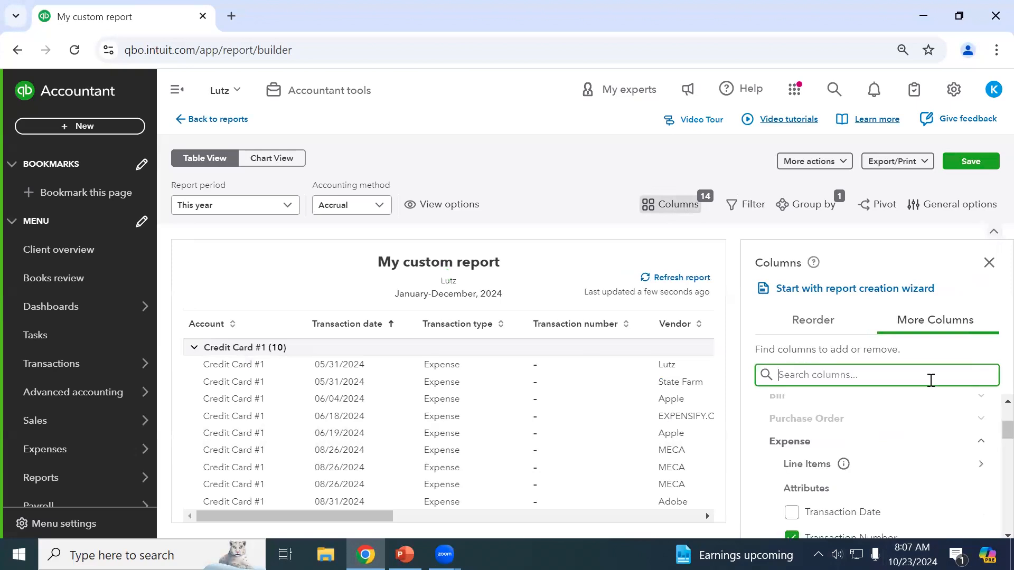
Reorder the columns so Amount comes before Due date.
{"action": "scroll", "coordinate": [839, 433], "scroll_direction": "down", "scroll_amount": 10}
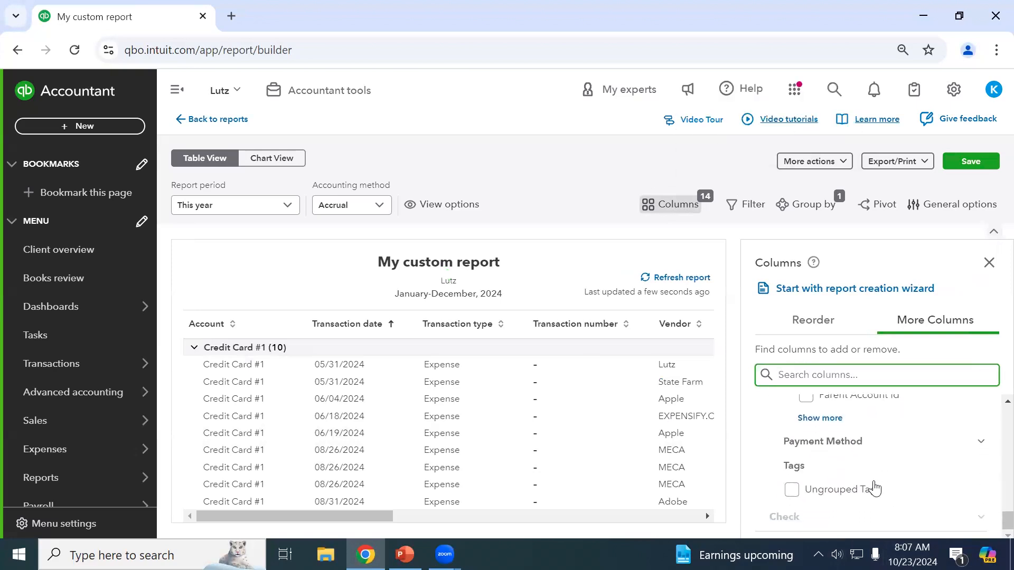
{"action": "scroll", "coordinate": [919, 470], "scroll_direction": "up", "scroll_amount": 10}
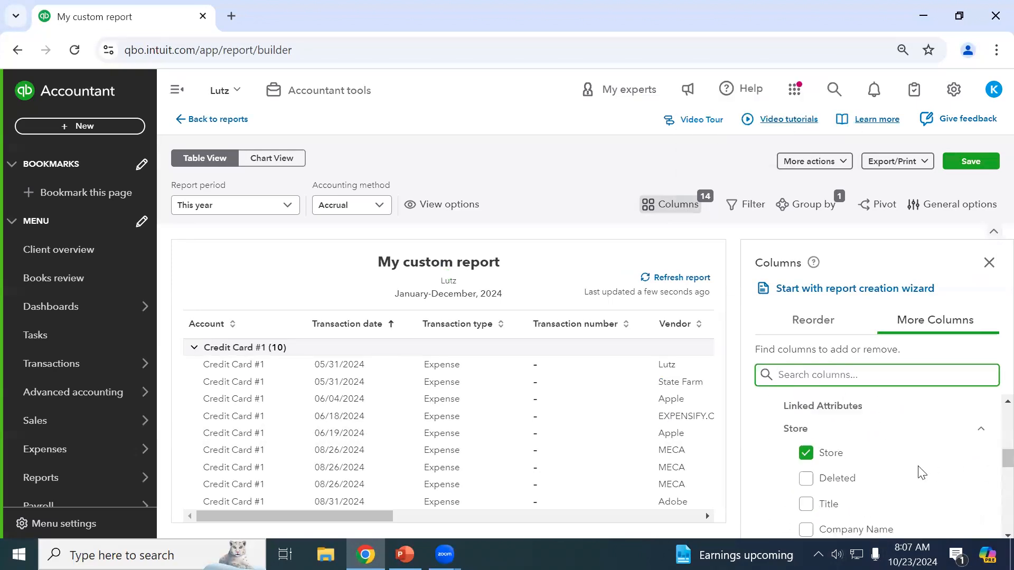
{"action": "left_click", "coordinate": [824, 321]}
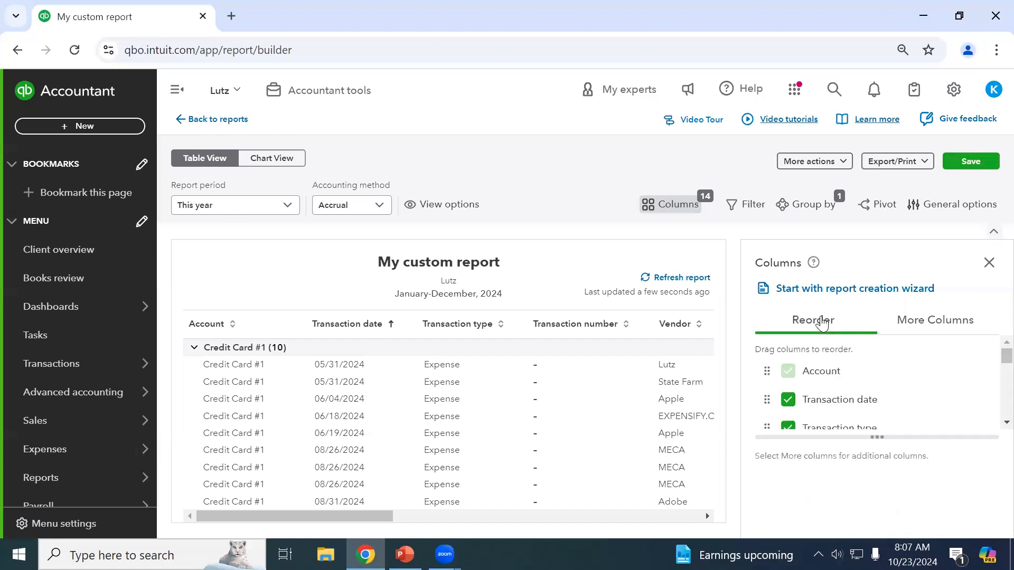
{"action": "scroll", "coordinate": [770, 382], "scroll_direction": "down", "scroll_amount": 5}
{"action": "left_click_drag", "start_coordinate": [767, 384], "coordinate": [789, 353]}
{"action": "scroll", "coordinate": [788, 391], "scroll_direction": "down", "scroll_amount": 2}
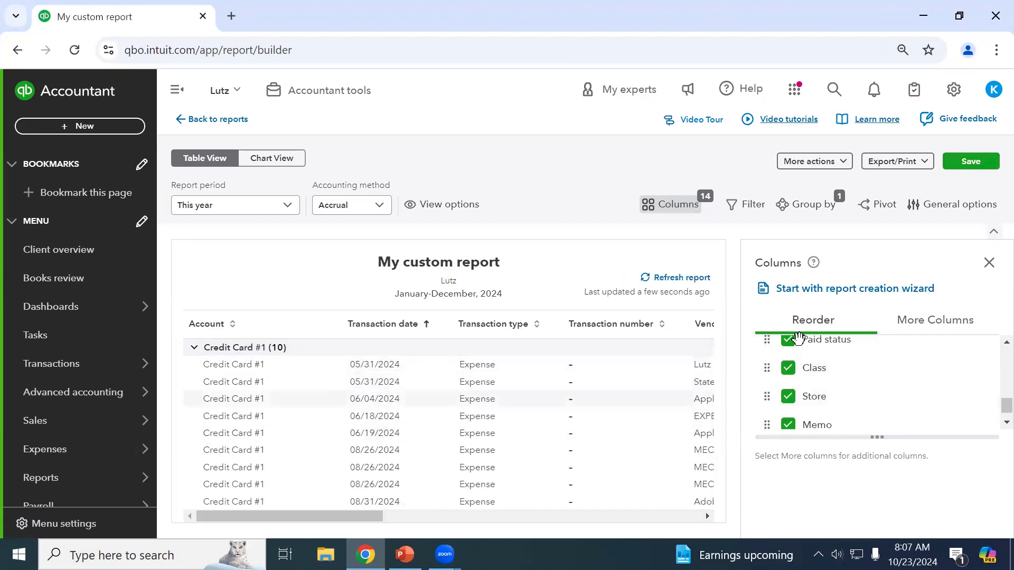
{"action": "left_click", "coordinate": [987, 262]}
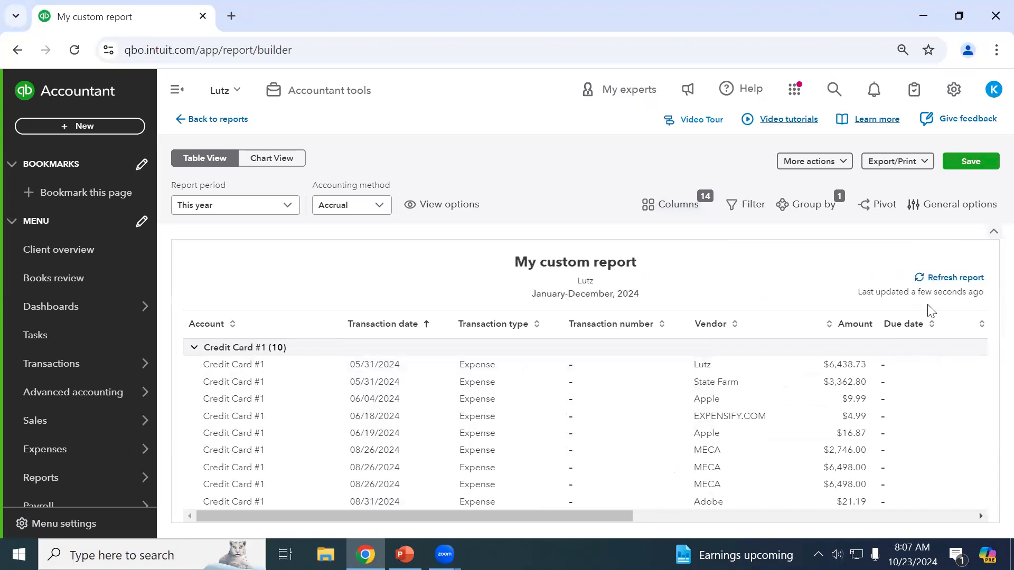
Add a Transaction type equals filter, initially set to Bill.
{"action": "left_click", "coordinate": [746, 205]}
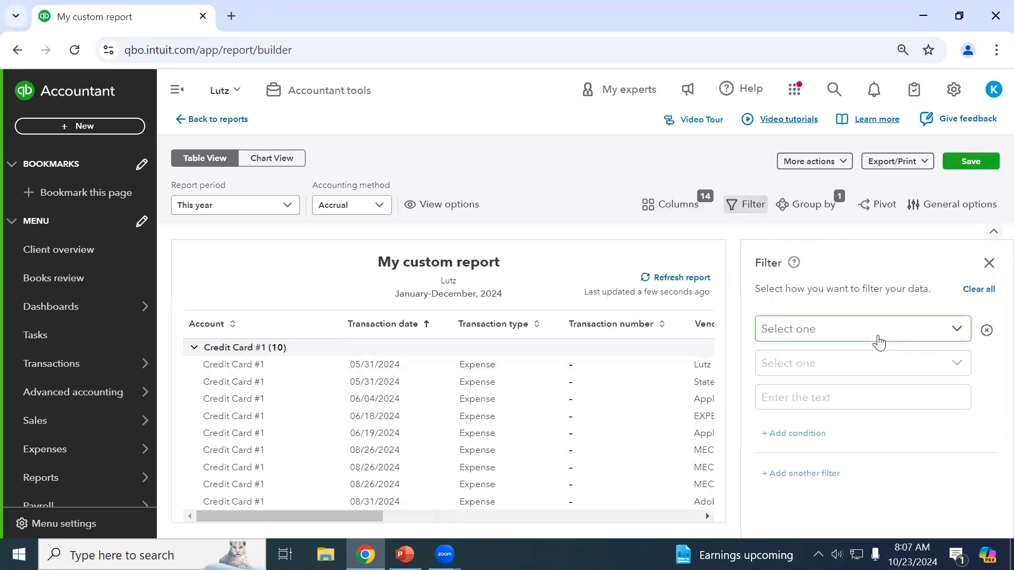
{"action": "left_click", "coordinate": [878, 343]}
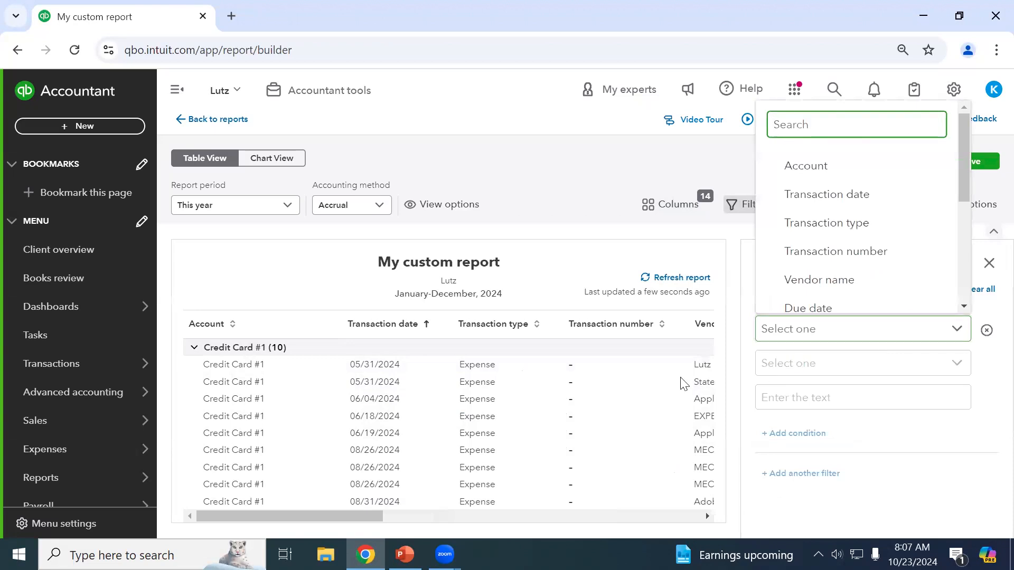
{"action": "left_click", "coordinate": [854, 228]}
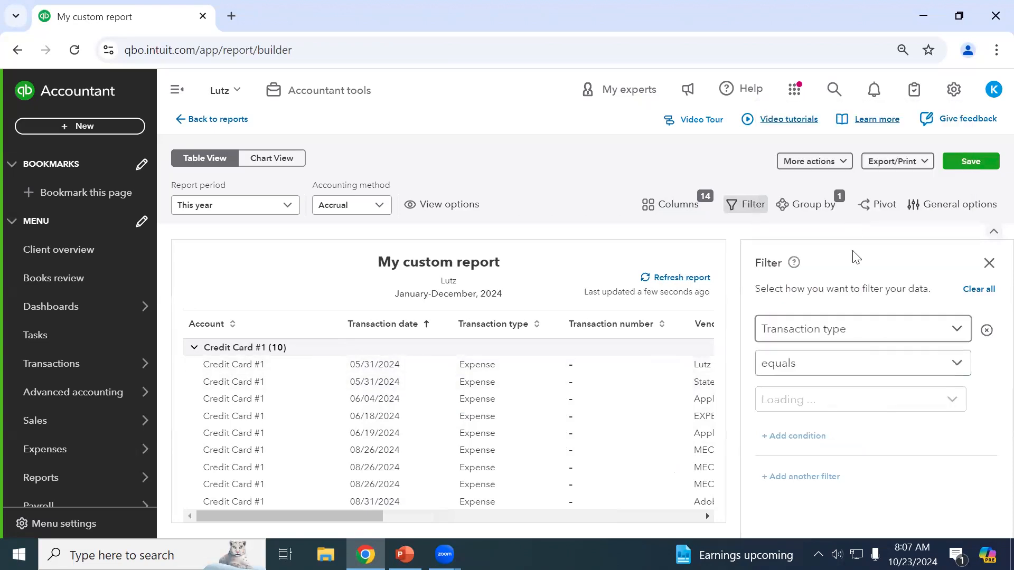
{"action": "left_click", "coordinate": [802, 370]}
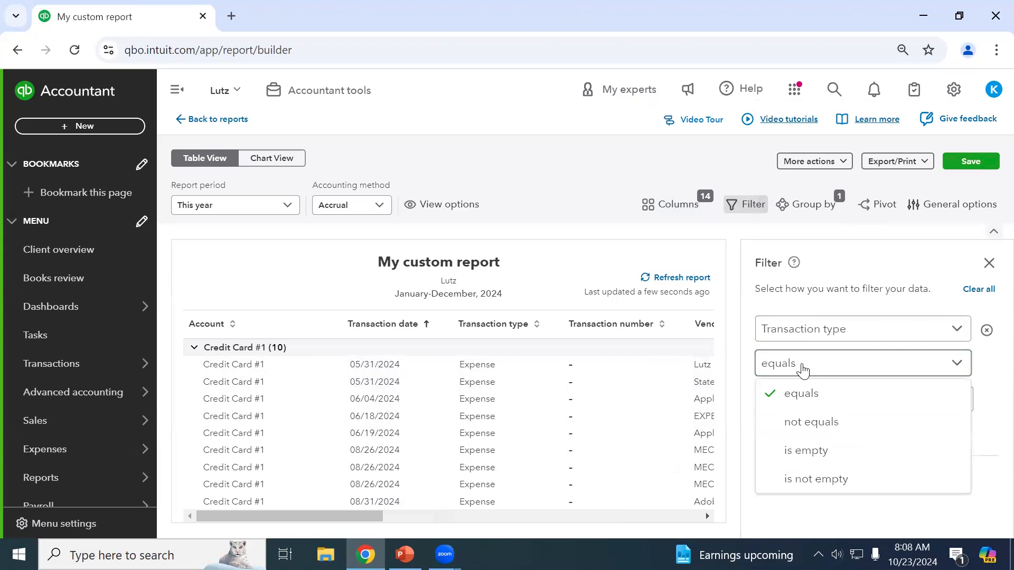
{"action": "left_click", "coordinate": [801, 367]}
{"action": "left_click", "coordinate": [797, 365]}
{"action": "left_click", "coordinate": [816, 407]}
{"action": "left_click", "coordinate": [801, 410]}
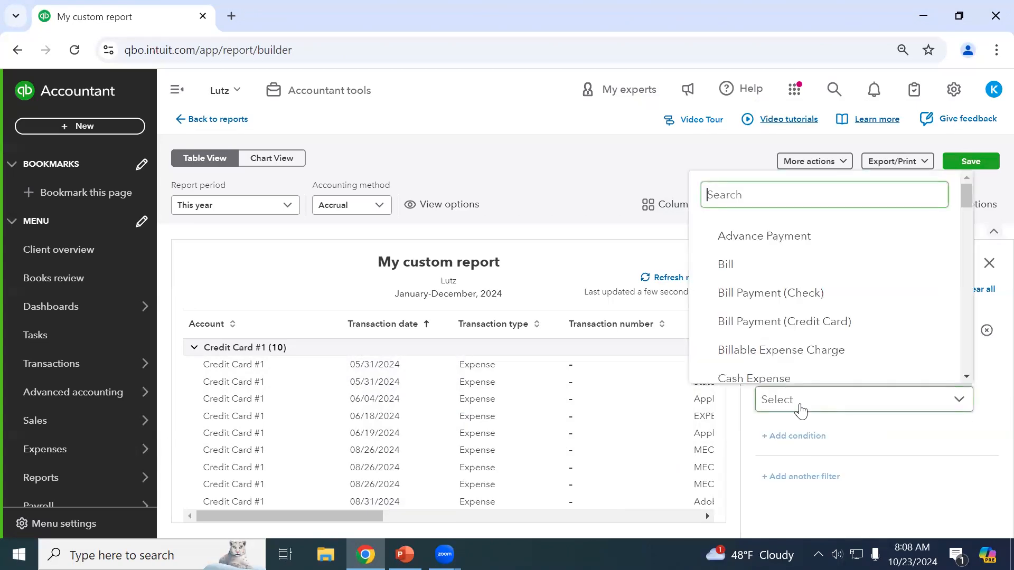
{"action": "left_click", "coordinate": [773, 276]}
{"action": "left_click", "coordinate": [904, 452]}
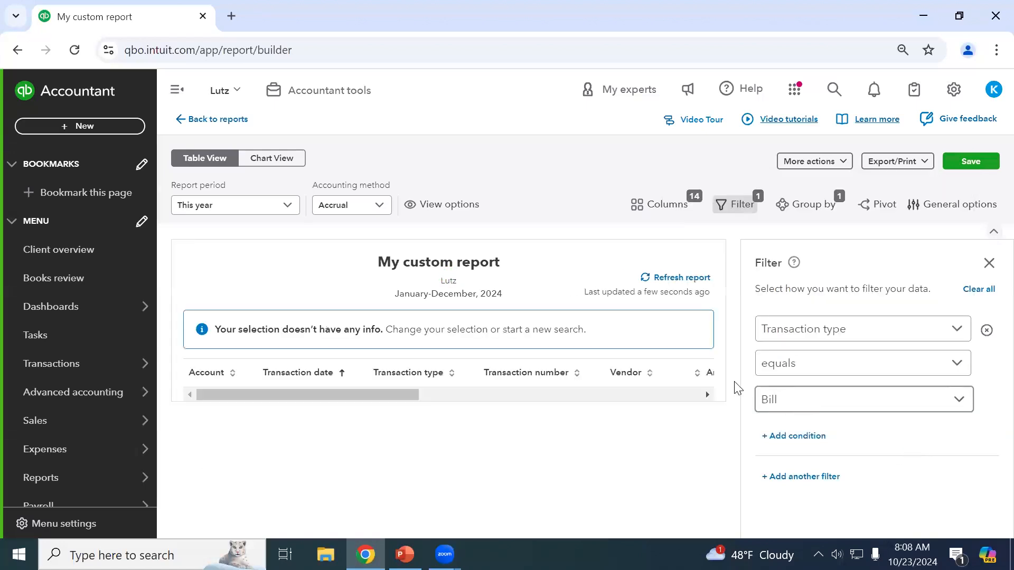
Change the filtered transaction type to Expense only, dropping Bill and Check.
{"action": "left_click", "coordinate": [816, 409]}
{"action": "scroll", "coordinate": [830, 335], "scroll_direction": "down", "scroll_amount": 3}
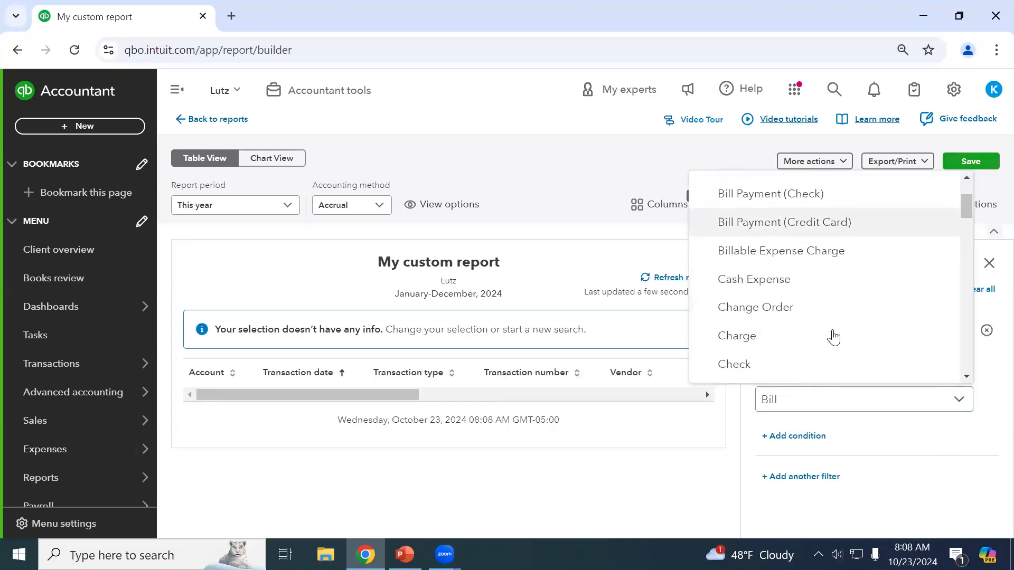
{"action": "scroll", "coordinate": [834, 337], "scroll_direction": "down", "scroll_amount": 2}
{"action": "left_click", "coordinate": [774, 233]}
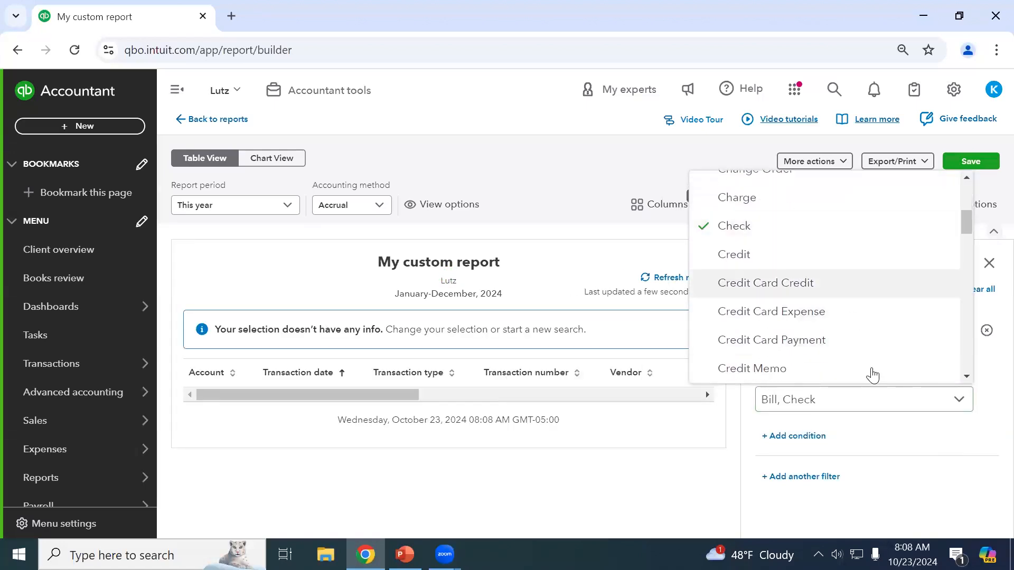
{"action": "scroll", "coordinate": [782, 240], "scroll_direction": "up", "scroll_amount": 5}
{"action": "left_click", "coordinate": [726, 182]}
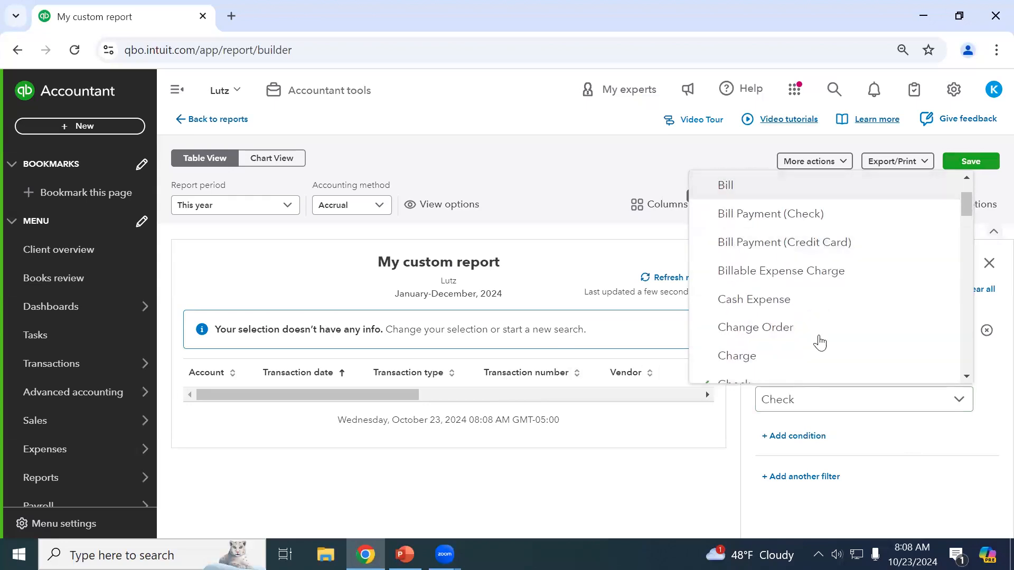
{"action": "scroll", "coordinate": [819, 344], "scroll_direction": "down", "scroll_amount": 3}
{"action": "left_click", "coordinate": [783, 316]}
{"action": "scroll", "coordinate": [792, 328], "scroll_direction": "down", "scroll_amount": 4}
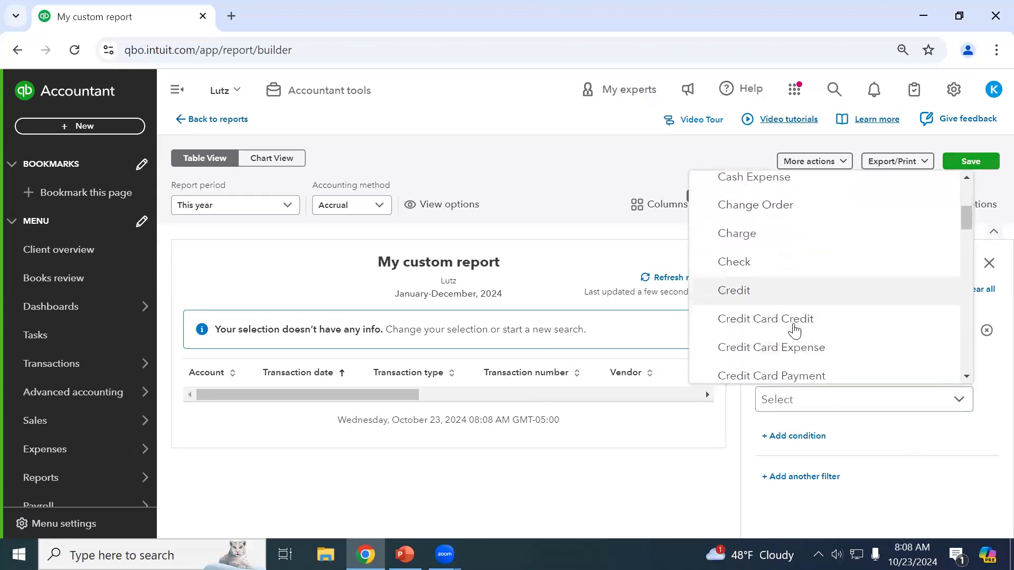
{"action": "scroll", "coordinate": [794, 330], "scroll_direction": "down", "scroll_amount": 3}
{"action": "left_click", "coordinate": [772, 302]}
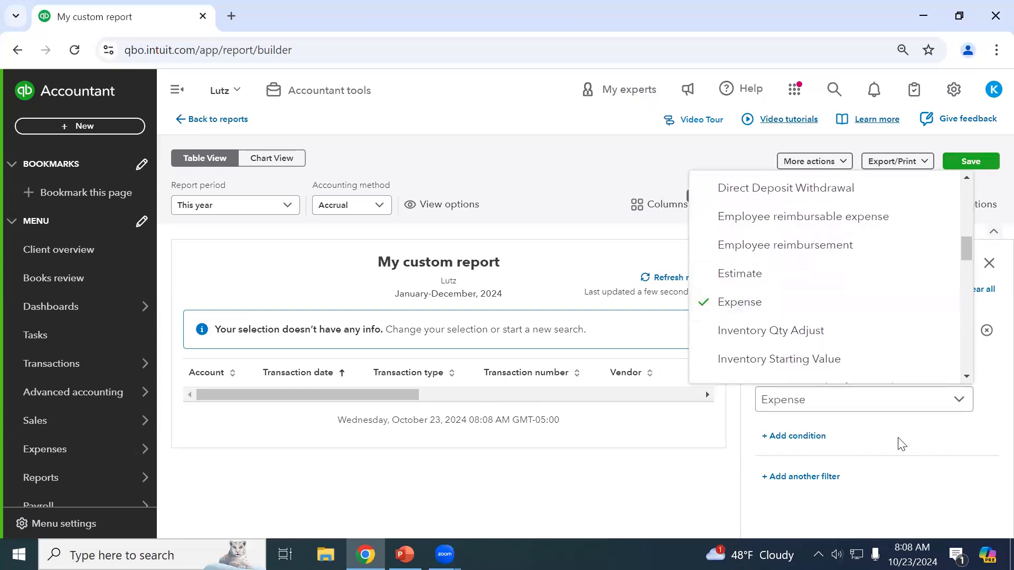
{"action": "left_click", "coordinate": [903, 449]}
{"action": "scroll", "coordinate": [354, 395], "scroll_direction": "down", "scroll_amount": 2}
{"action": "scroll", "coordinate": [354, 395], "scroll_direction": "down", "scroll_amount": 3}
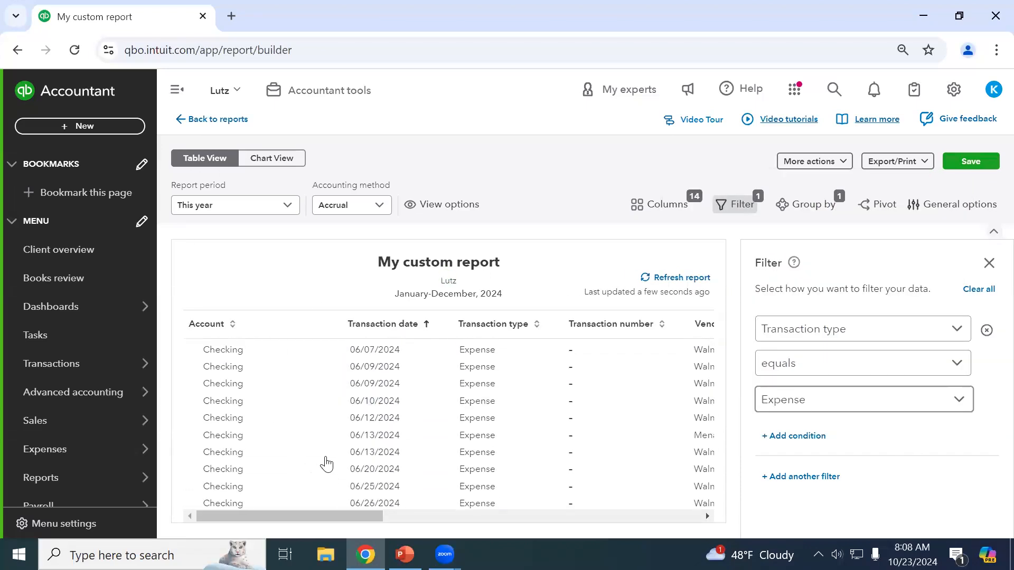
{"action": "scroll", "coordinate": [403, 432], "scroll_direction": "up", "scroll_amount": 4}
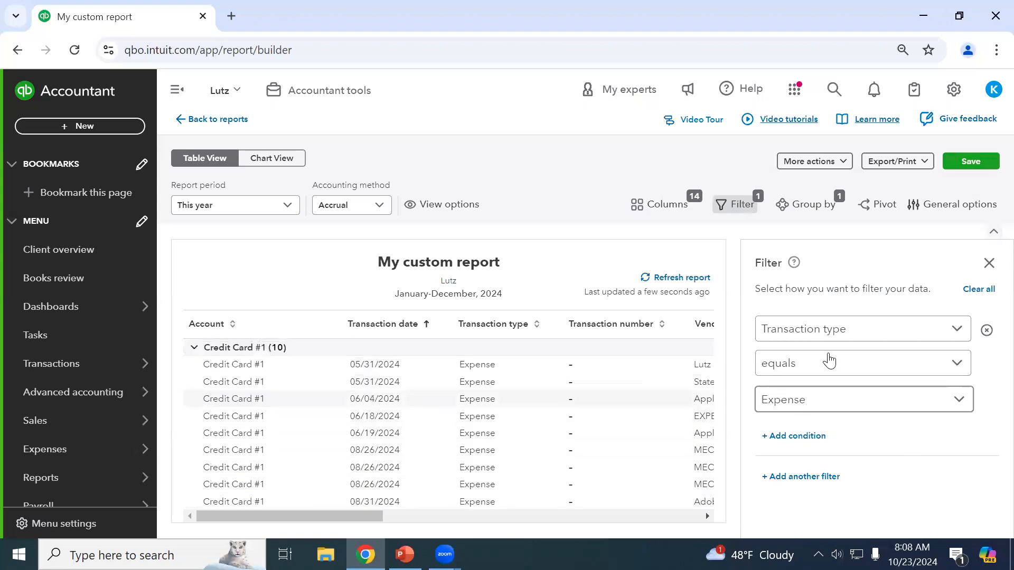
Add a second filter, Vendor name equals Amazon, leaving one $25.00 expense.
{"action": "left_click", "coordinate": [810, 477]}
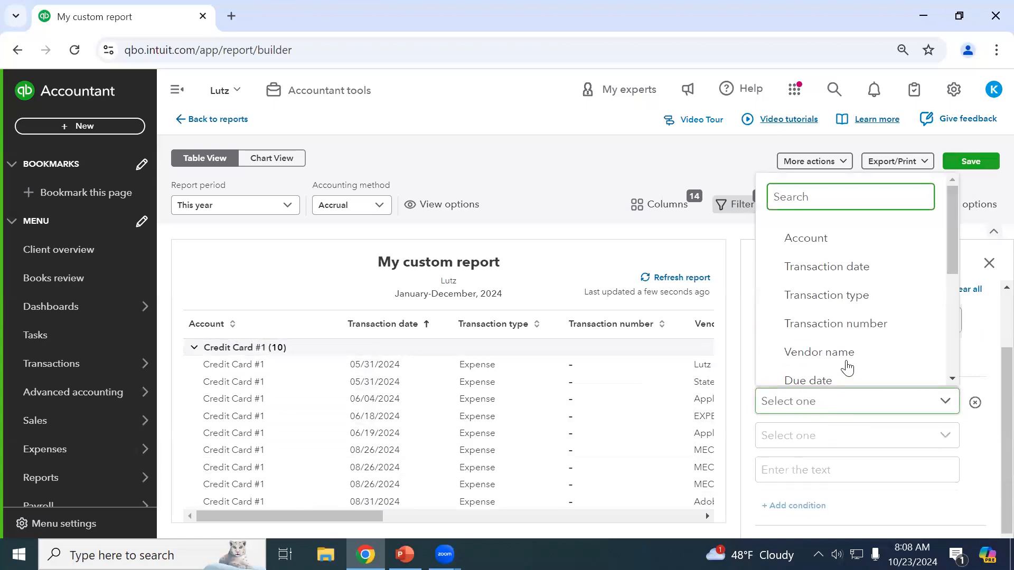
{"action": "scroll", "coordinate": [890, 378], "scroll_direction": "down", "scroll_amount": 3}
{"action": "scroll", "coordinate": [891, 378], "scroll_direction": "up", "scroll_amount": 3}
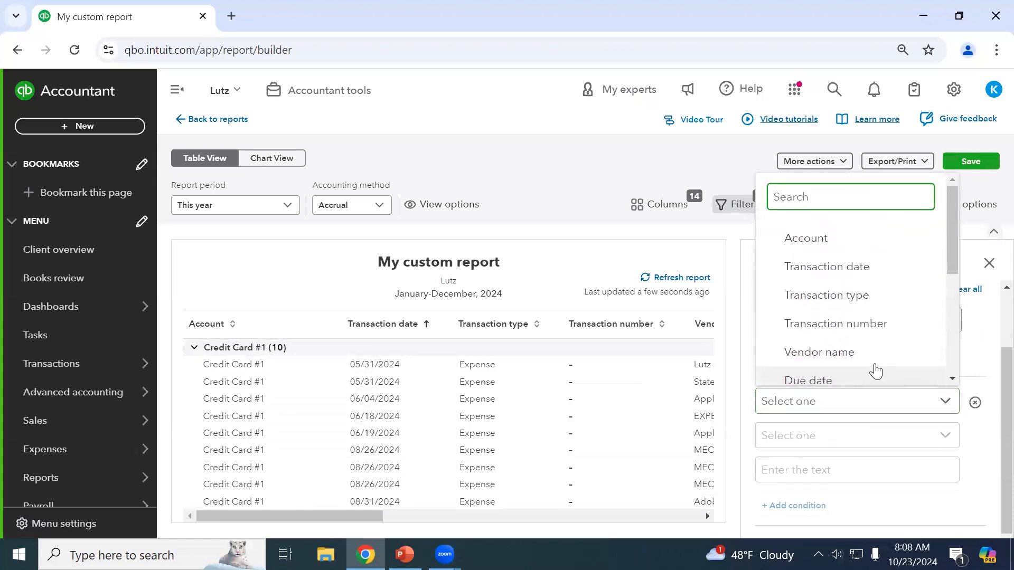
{"action": "left_click", "coordinate": [869, 360]}
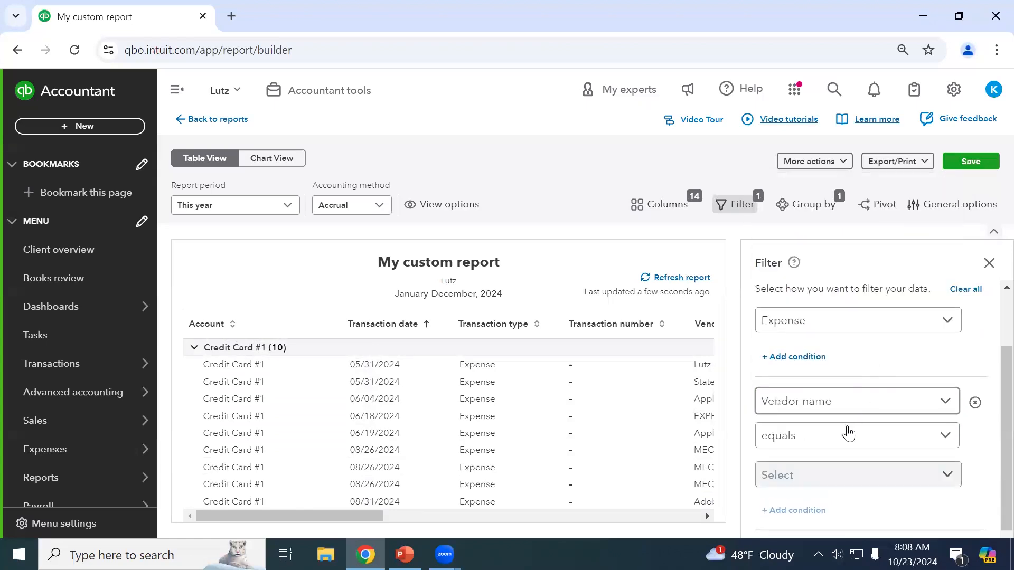
{"action": "left_click", "coordinate": [807, 477]}
{"action": "scroll", "coordinate": [839, 386], "scroll_direction": "down", "scroll_amount": 2}
{"action": "scroll", "coordinate": [838, 385], "scroll_direction": "down", "scroll_amount": 2}
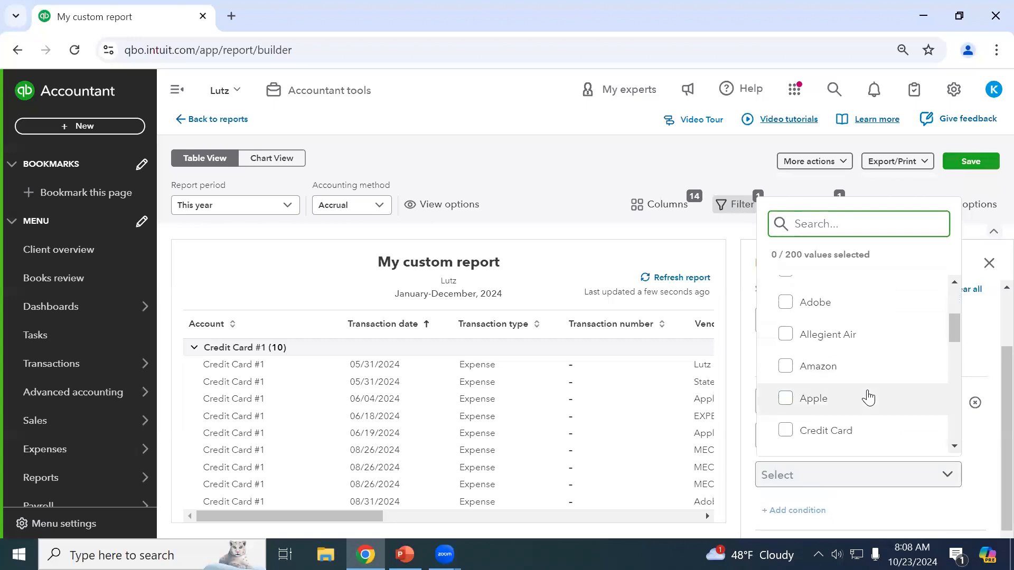
{"action": "left_click", "coordinate": [785, 366]}
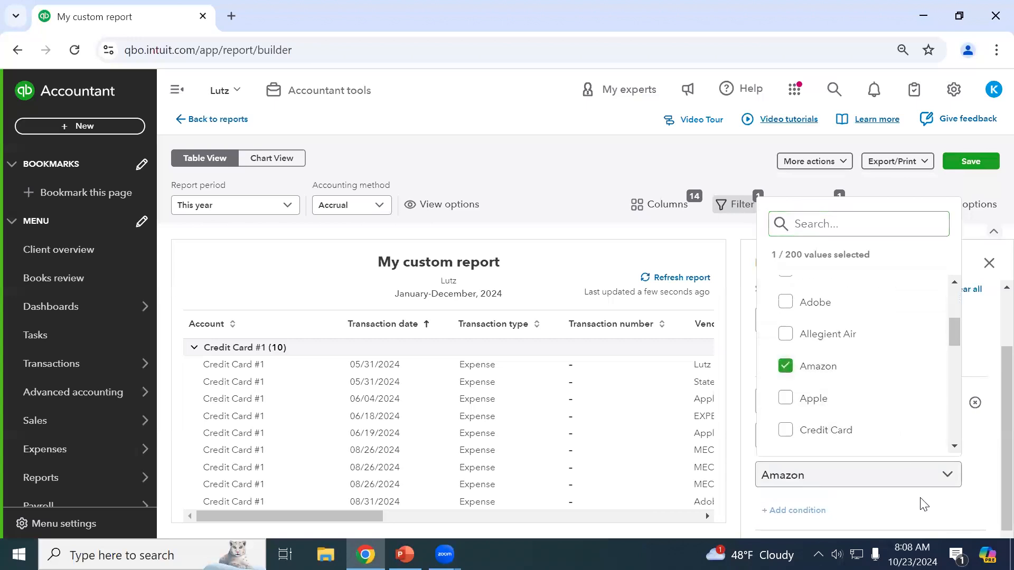
{"action": "left_click", "coordinate": [924, 505]}
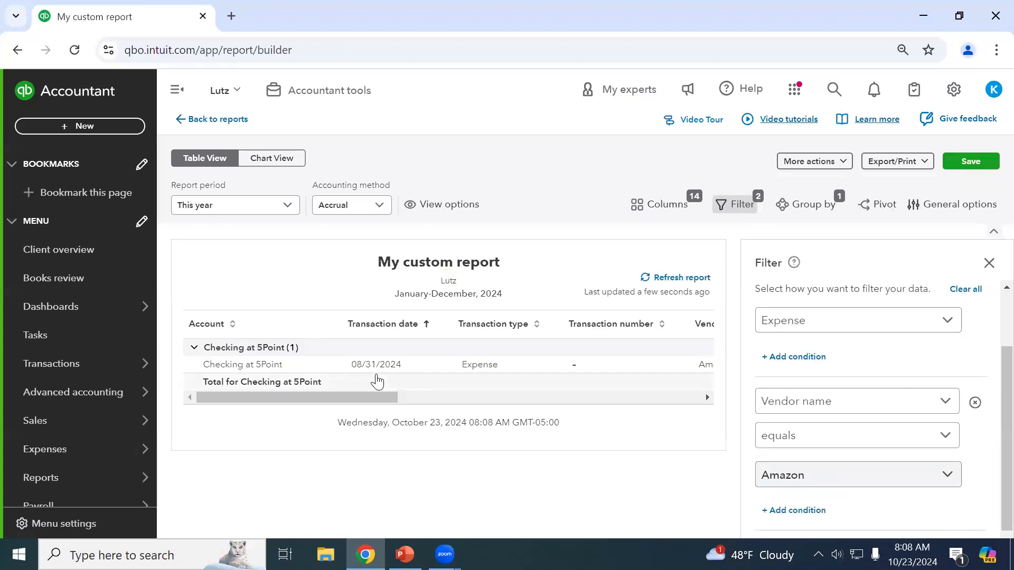
{"action": "left_click_drag", "start_coordinate": [374, 396], "coordinate": [415, 298]}
{"action": "left_click_drag", "start_coordinate": [379, 395], "coordinate": [338, 395]}
{"action": "scroll", "coordinate": [856, 372], "scroll_direction": "up", "scroll_amount": 2}
{"action": "scroll", "coordinate": [819, 348], "scroll_direction": "down", "scroll_amount": 3}
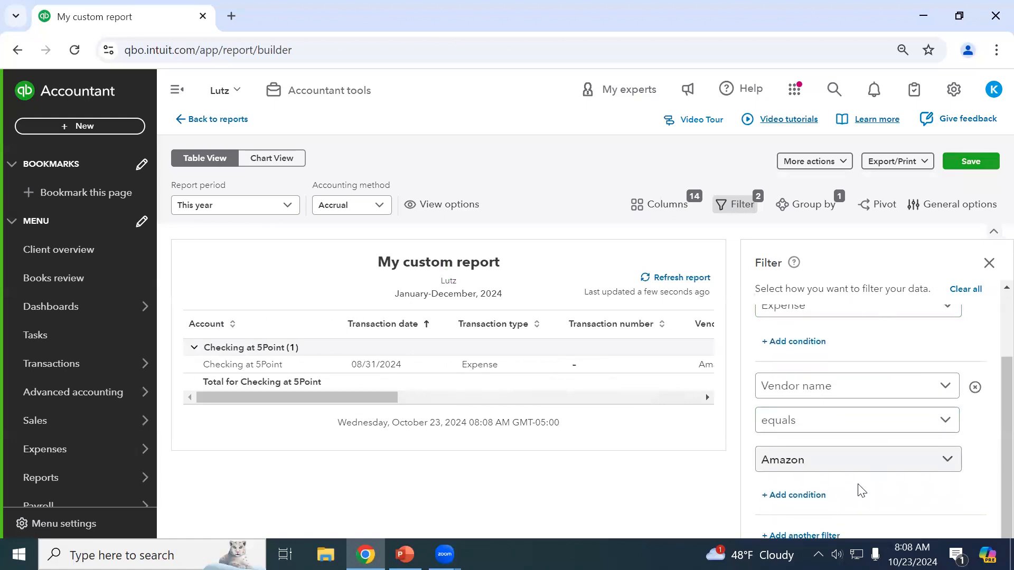
{"action": "scroll", "coordinate": [847, 476], "scroll_direction": "up", "scroll_amount": 2}
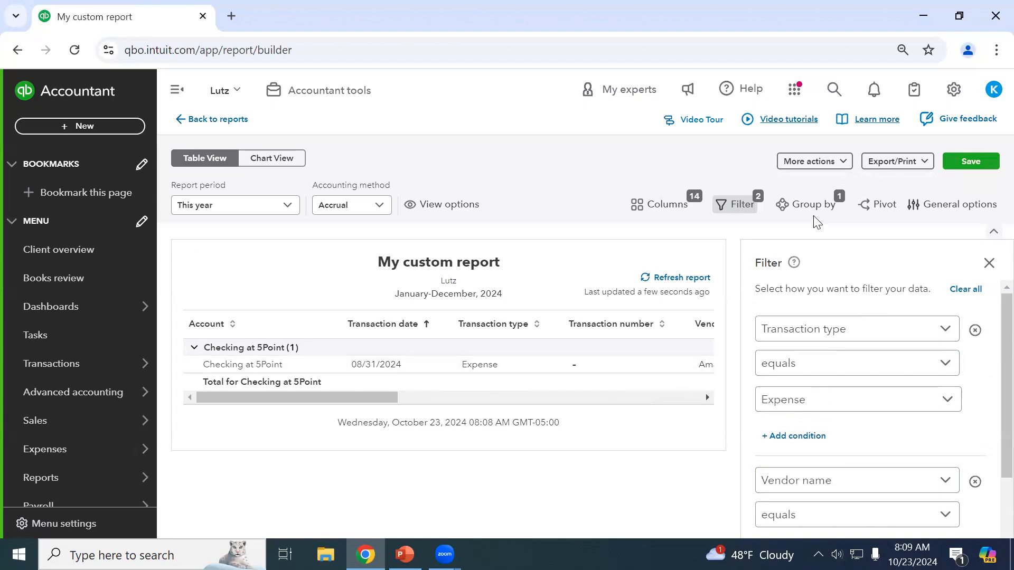
Close the Filter panel and click Back to reports, triggering the Save before exiting prompt.
{"action": "left_click", "coordinate": [989, 262]}
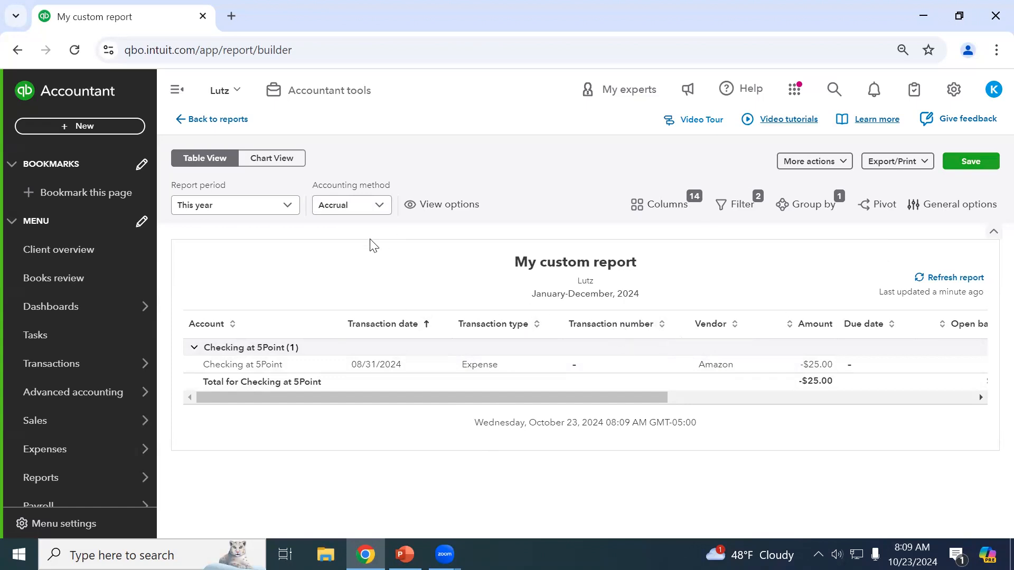
{"action": "left_click", "coordinate": [212, 121]}
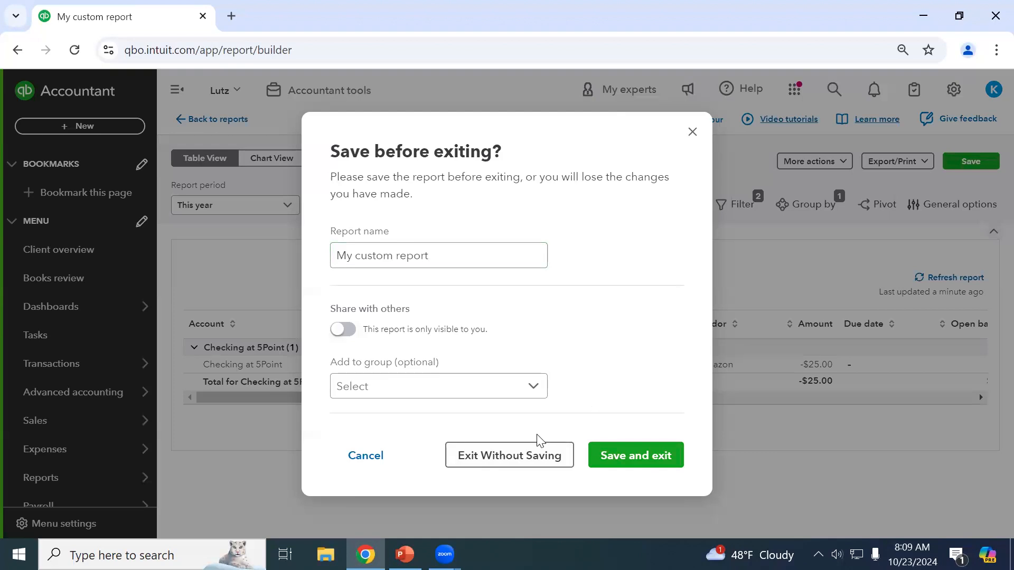
Exit the custom report without saving and expand the Sales and customers reports.
{"action": "left_click", "coordinate": [531, 454]}
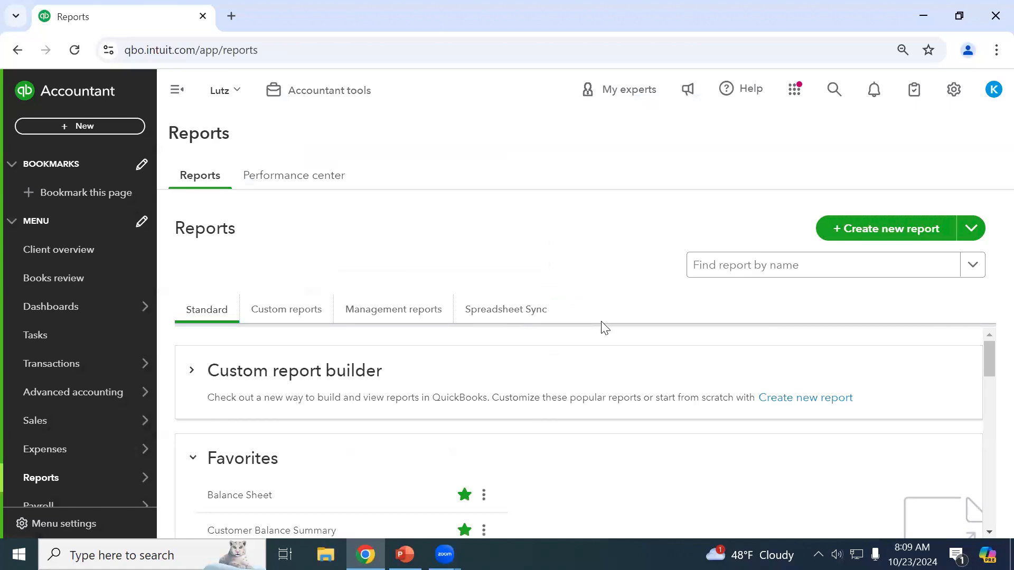
{"action": "scroll", "coordinate": [531, 417], "scroll_direction": "down", "scroll_amount": 3}
{"action": "scroll", "coordinate": [530, 418], "scroll_direction": "up", "scroll_amount": 1}
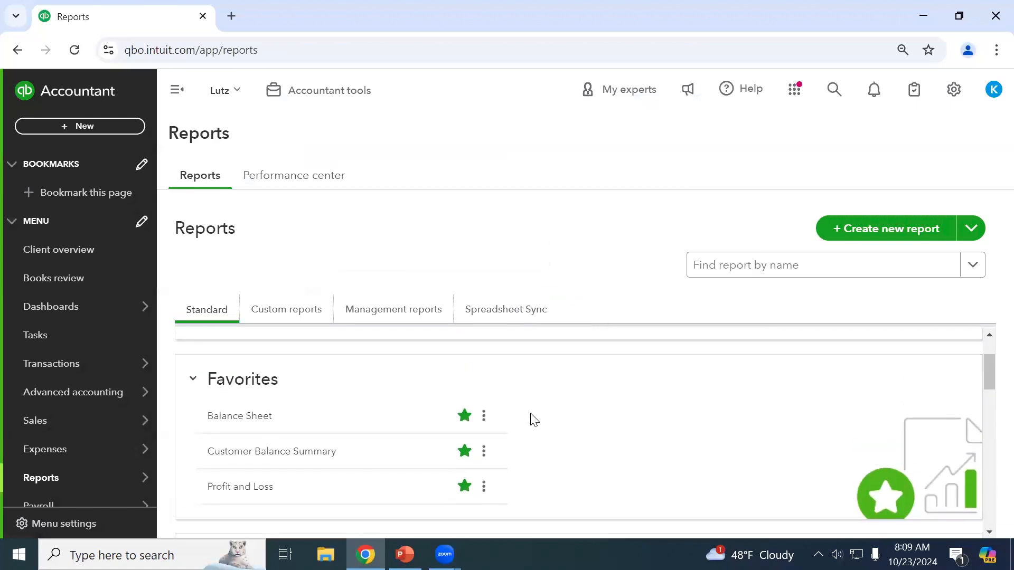
{"action": "scroll", "coordinate": [531, 420], "scroll_direction": "down", "scroll_amount": 4}
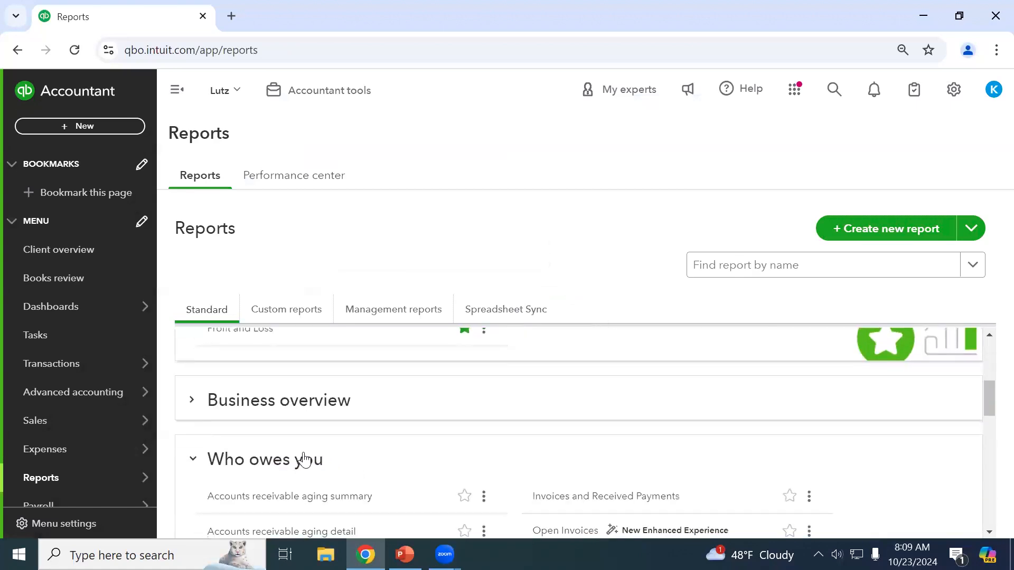
{"action": "scroll", "coordinate": [455, 470], "scroll_direction": "down", "scroll_amount": 2}
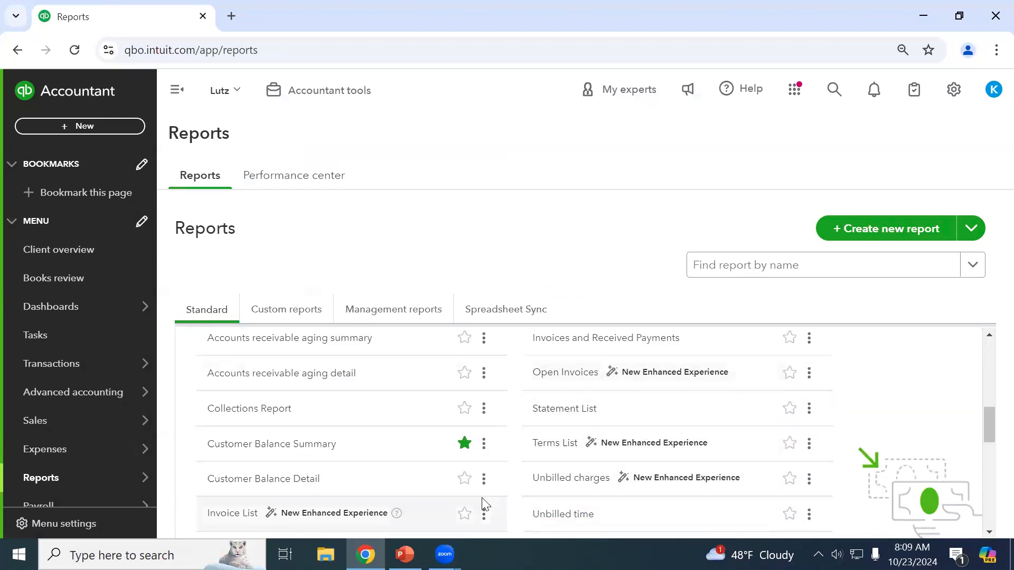
{"action": "scroll", "coordinate": [668, 452], "scroll_direction": "down", "scroll_amount": 2}
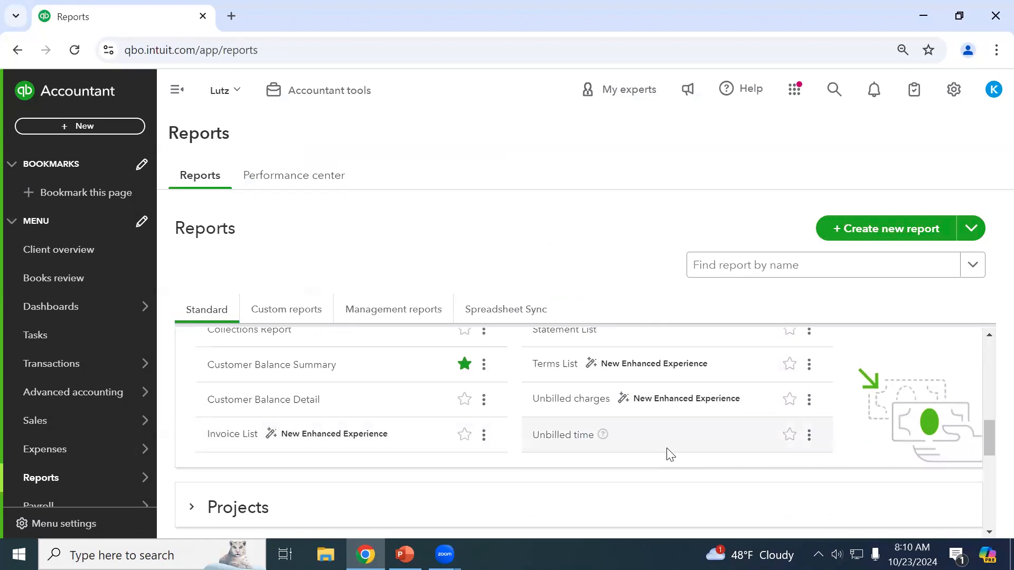
{"action": "scroll", "coordinate": [669, 455], "scroll_direction": "up", "scroll_amount": 3}
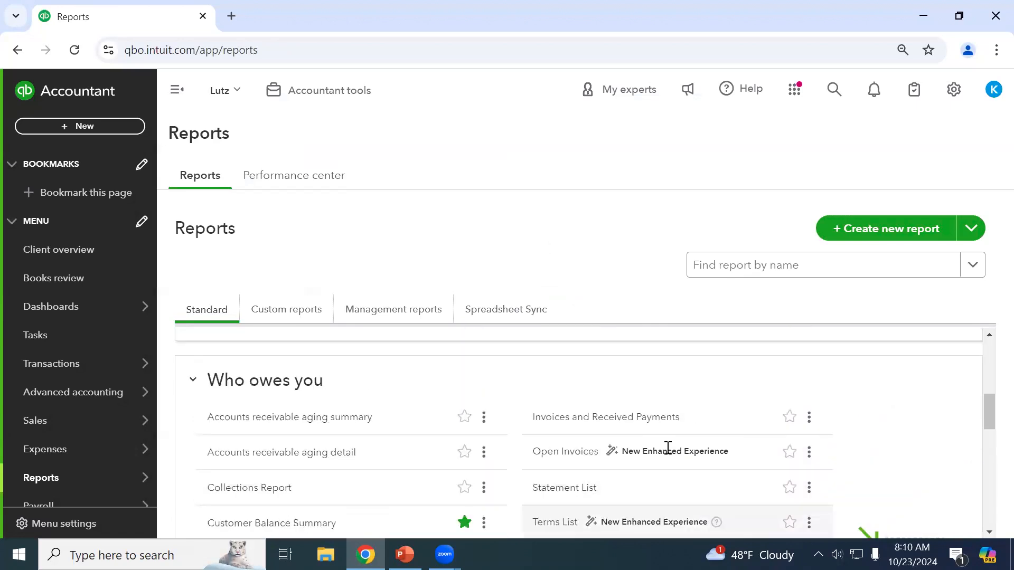
{"action": "scroll", "coordinate": [405, 479], "scroll_direction": "down", "scroll_amount": 5}
{"action": "scroll", "coordinate": [406, 479], "scroll_direction": "down", "scroll_amount": 2}
{"action": "left_click", "coordinate": [267, 417]}
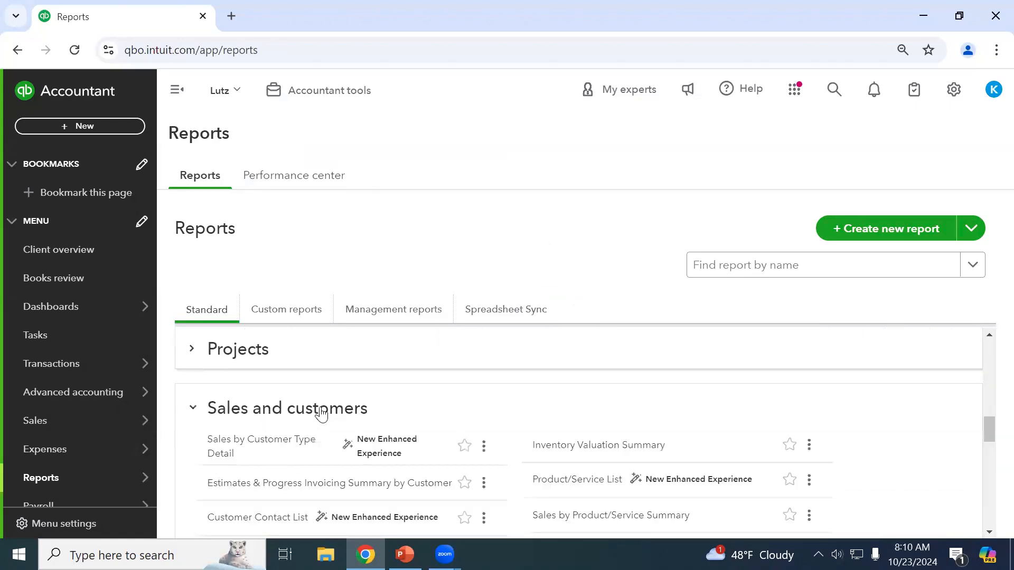
Expand the Expenses and vendors section to show Transaction List by Vendor.
{"action": "scroll", "coordinate": [627, 490], "scroll_direction": "down", "scroll_amount": 2}
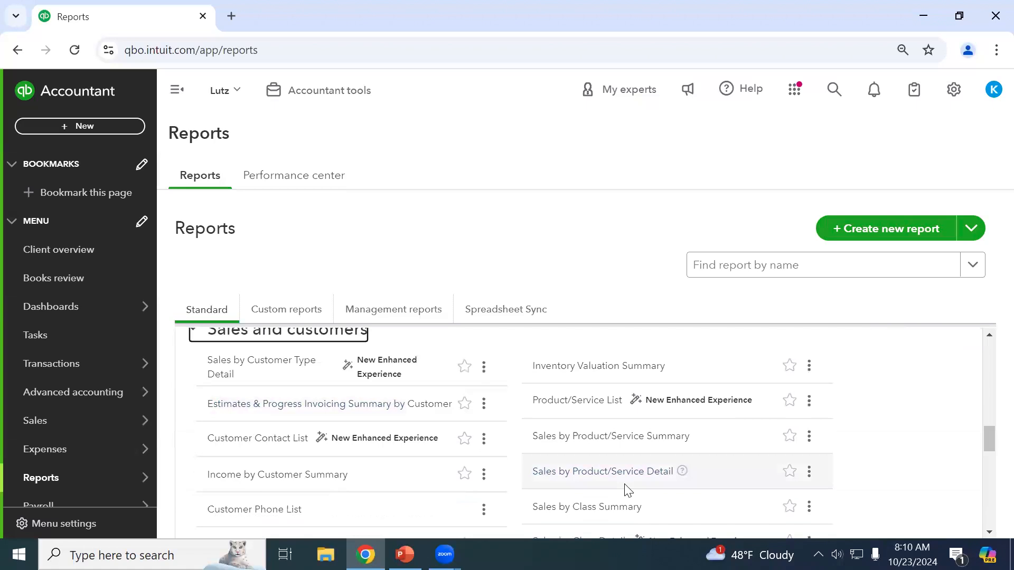
{"action": "scroll", "coordinate": [586, 493], "scroll_direction": "down", "scroll_amount": 5}
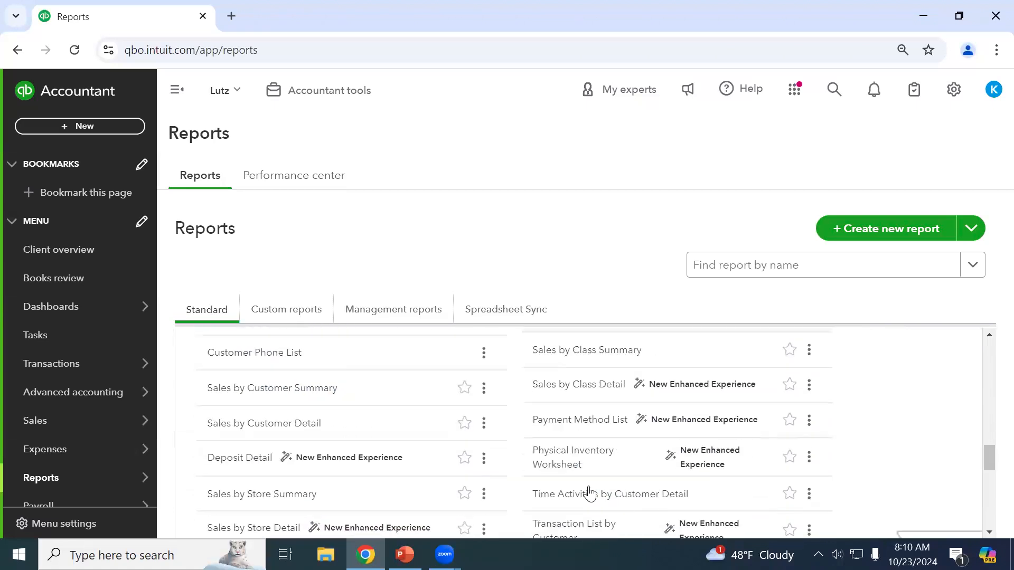
{"action": "scroll", "coordinate": [590, 518], "scroll_direction": "down", "scroll_amount": 5}
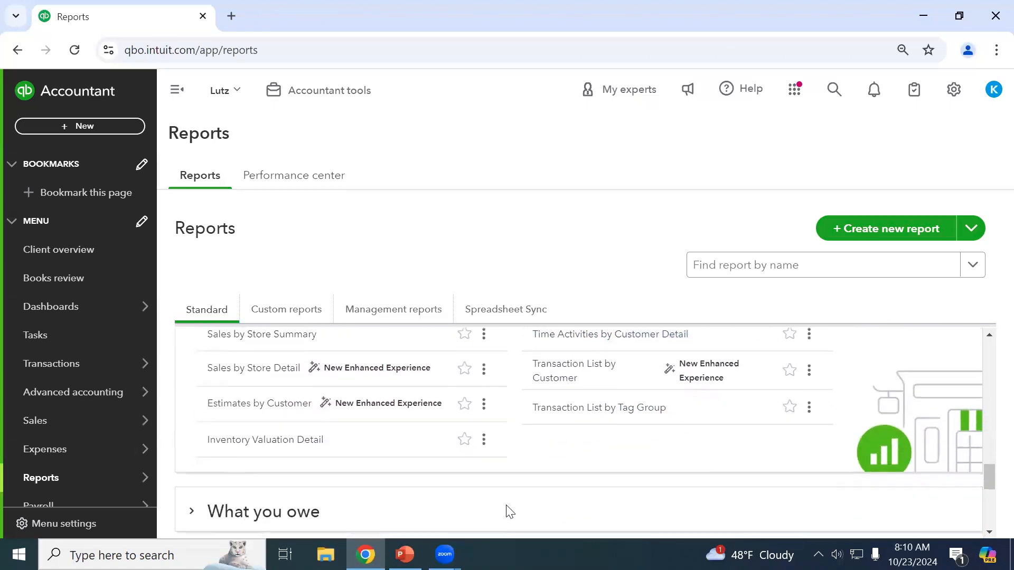
{"action": "left_click", "coordinate": [289, 362]}
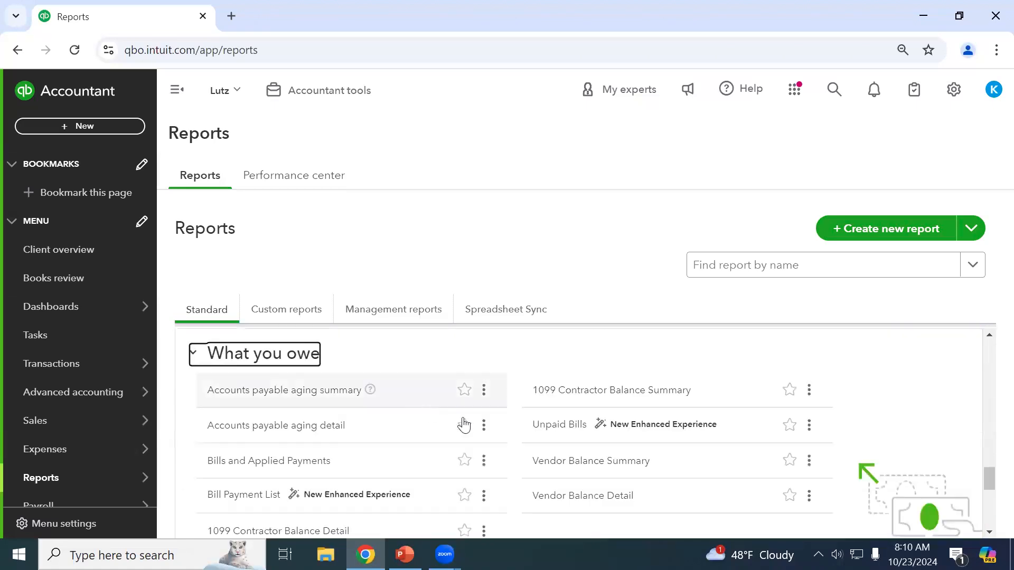
{"action": "scroll", "coordinate": [475, 438], "scroll_direction": "down", "scroll_amount": 1}
{"action": "scroll", "coordinate": [520, 473], "scroll_direction": "up", "scroll_amount": 1}
{"action": "scroll", "coordinate": [548, 483], "scroll_direction": "down", "scroll_amount": 1}
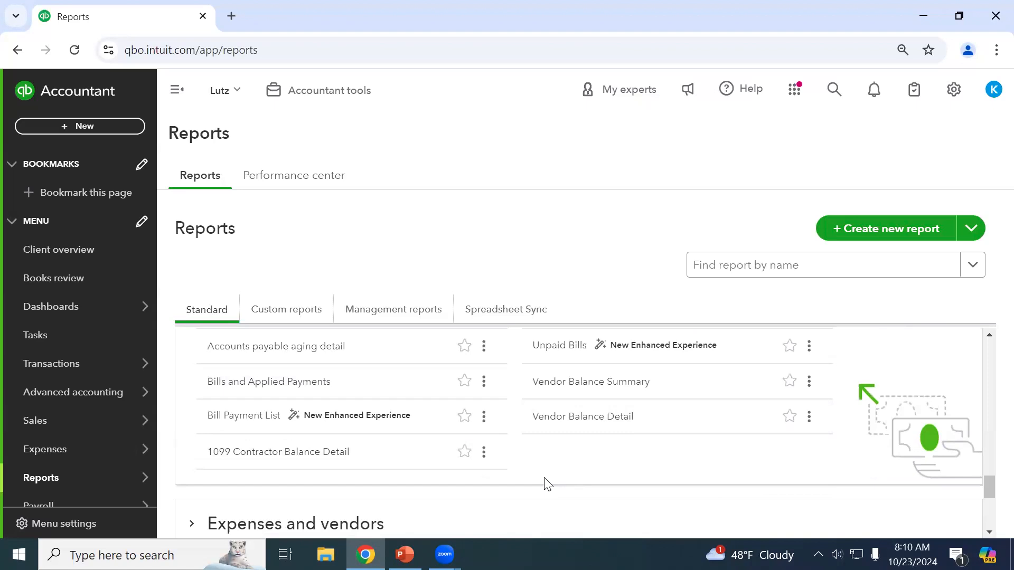
{"action": "scroll", "coordinate": [547, 484], "scroll_direction": "up", "scroll_amount": 1}
{"action": "scroll", "coordinate": [547, 484], "scroll_direction": "down", "scroll_amount": 1}
{"action": "scroll", "coordinate": [547, 483], "scroll_direction": "up", "scroll_amount": 1}
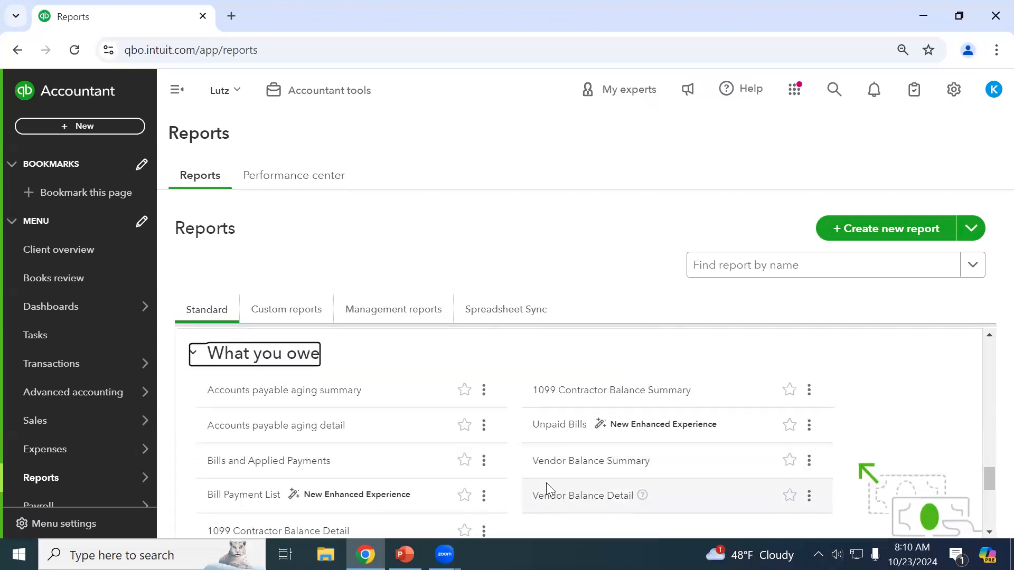
{"action": "scroll", "coordinate": [547, 484], "scroll_direction": "down", "scroll_amount": 1}
{"action": "scroll", "coordinate": [549, 488], "scroll_direction": "down", "scroll_amount": 1}
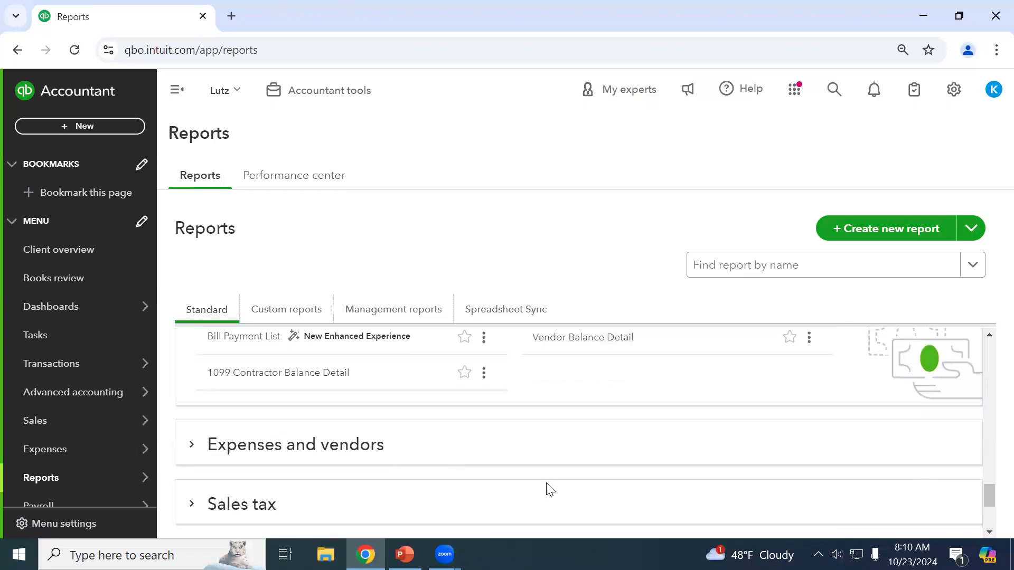
{"action": "scroll", "coordinate": [548, 486], "scroll_direction": "down", "scroll_amount": 1}
{"action": "left_click", "coordinate": [384, 378]}
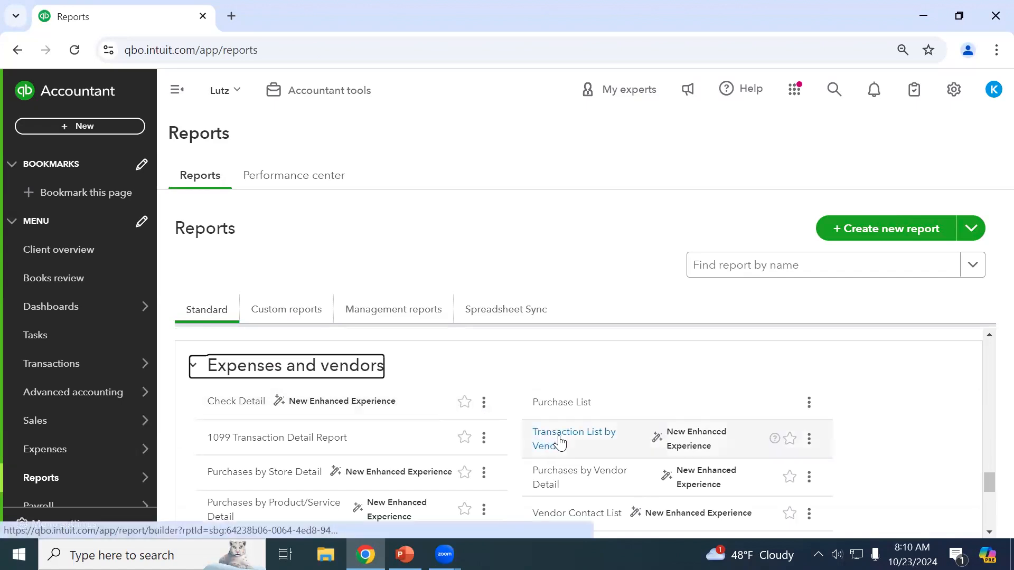
Open Transaction List by Vendor, switch to classic view, then back to modern view.
{"action": "left_click", "coordinate": [545, 441]}
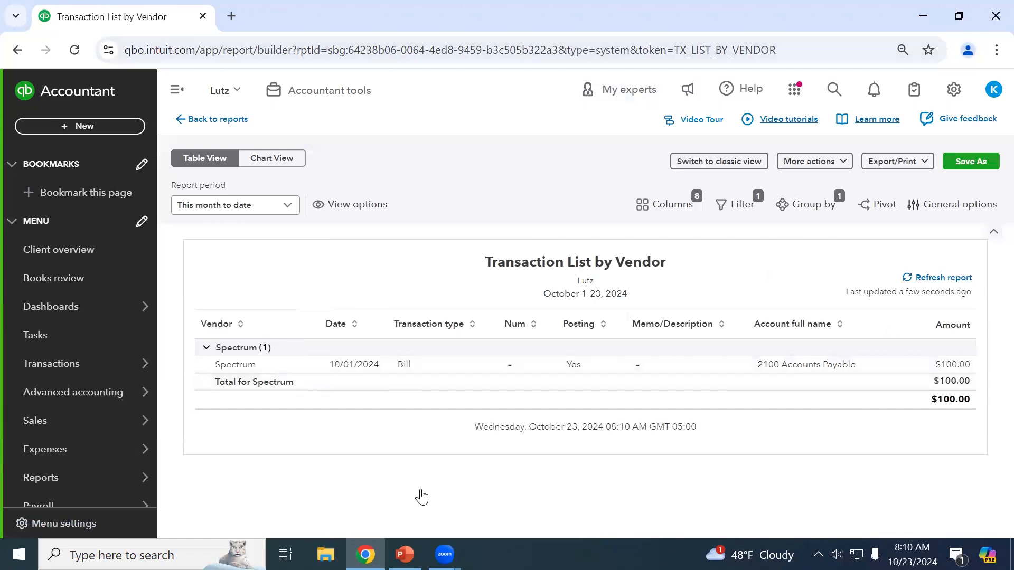
{"action": "left_click", "coordinate": [721, 168]}
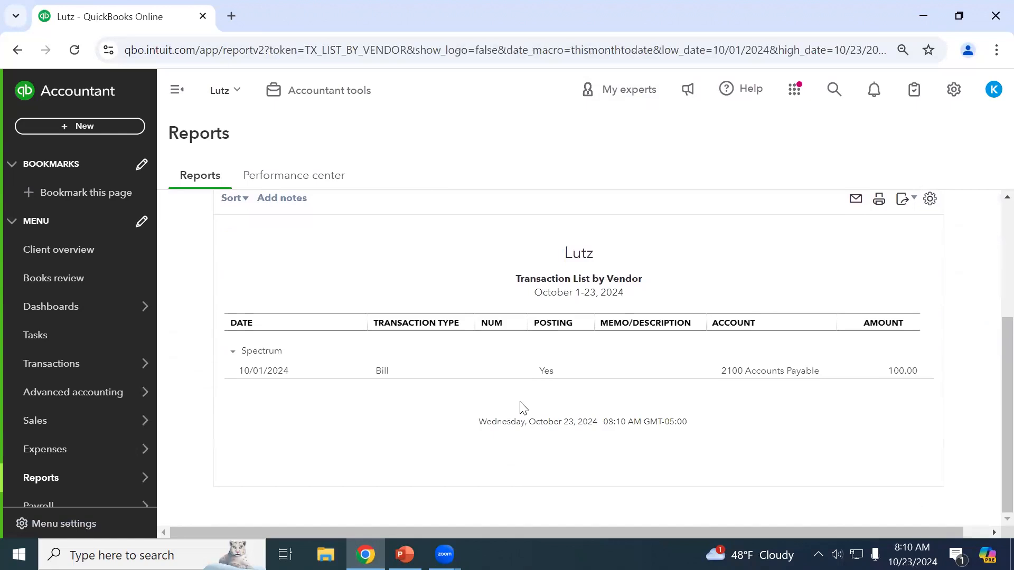
{"action": "left_click", "coordinate": [674, 269]}
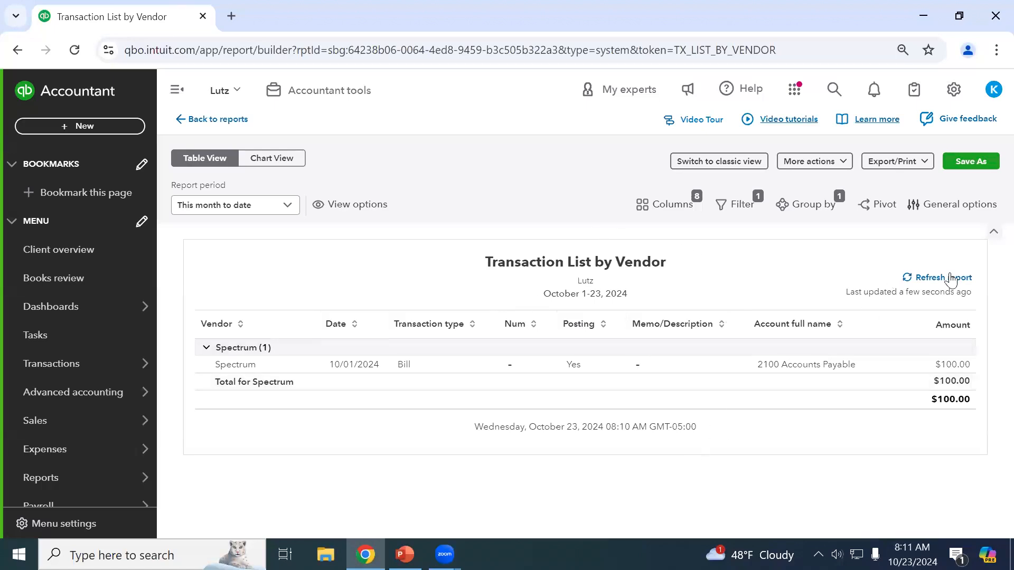
Refresh the Transaction List by Vendor report, leaving its report period unchanged.
{"action": "left_click", "coordinate": [255, 209]}
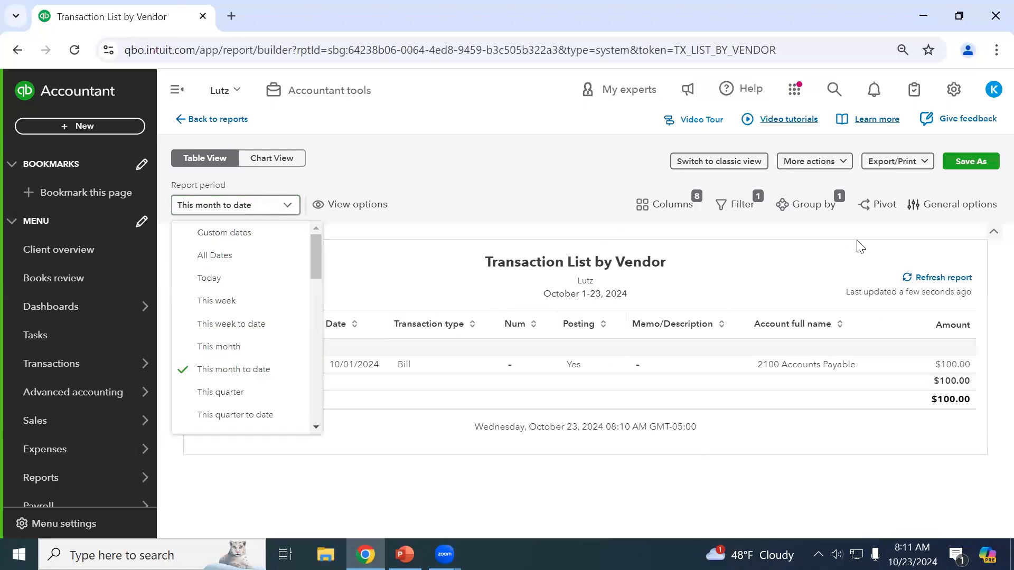
{"action": "left_click", "coordinate": [893, 279]}
{"action": "left_click", "coordinate": [932, 282]}
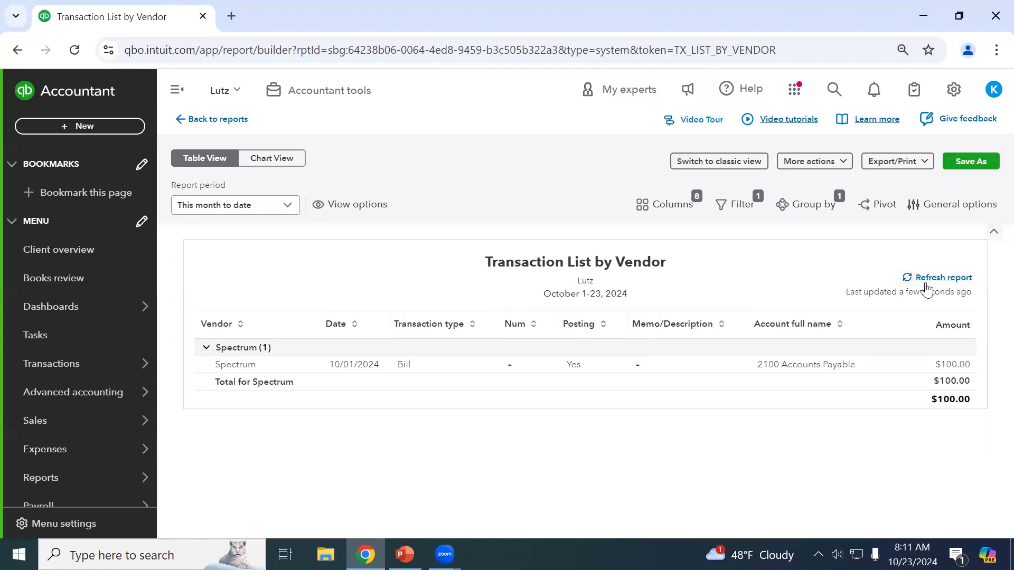
Look over the Export/Print choices without exporting, then go back to the Reports page.
{"action": "left_click", "coordinate": [925, 163]}
{"action": "left_click", "coordinate": [935, 252]}
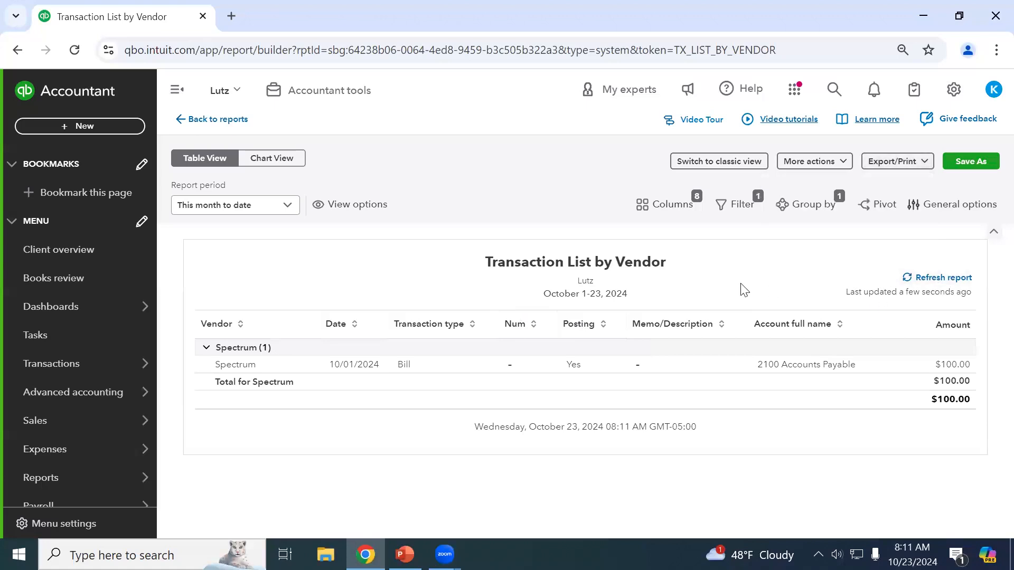
{"action": "left_click", "coordinate": [907, 170]}
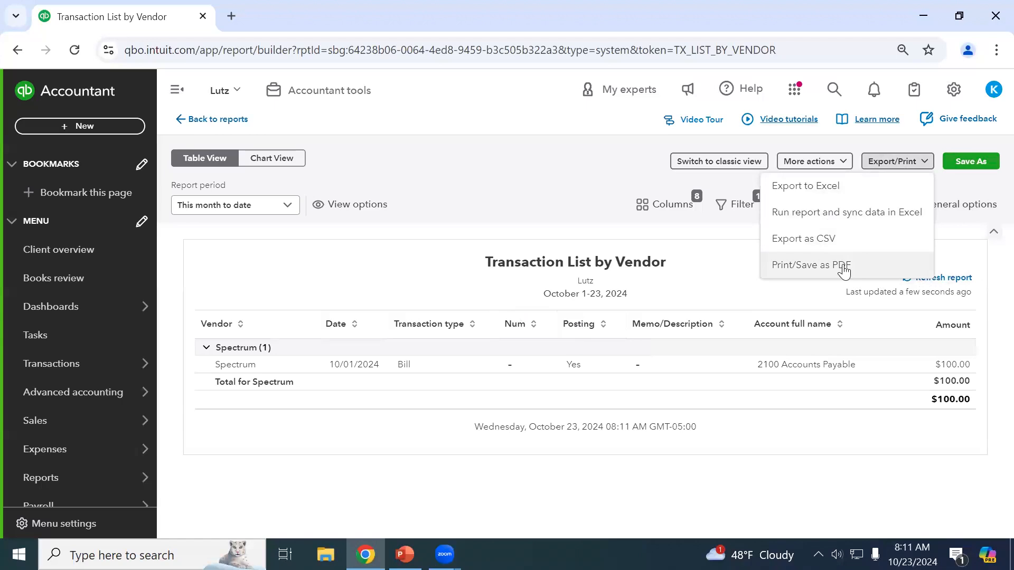
{"action": "left_click", "coordinate": [900, 164]}
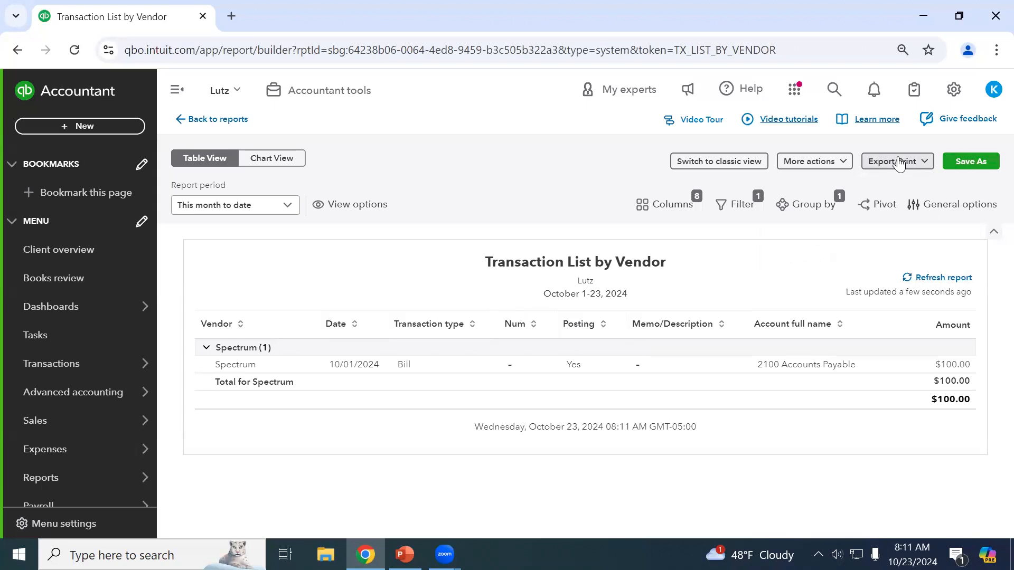
{"action": "left_click", "coordinate": [218, 120]}
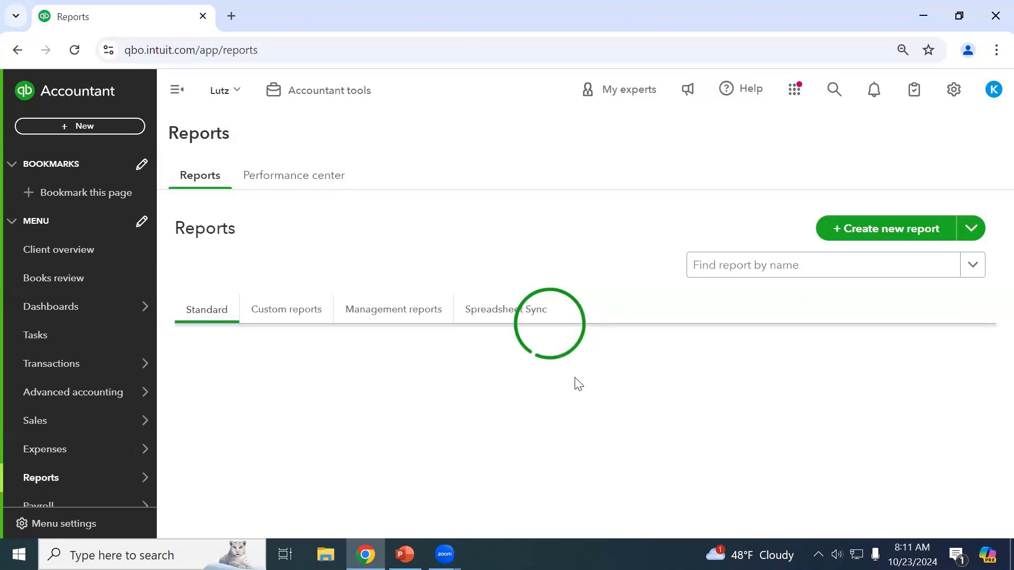
Scroll the Standard reports to the Who owes you section and open Open Invoices.
{"action": "scroll", "coordinate": [608, 381], "scroll_direction": "down", "scroll_amount": 5}
{"action": "scroll", "coordinate": [579, 384], "scroll_direction": "up", "scroll_amount": 3}
{"action": "scroll", "coordinate": [578, 384], "scroll_direction": "up", "scroll_amount": 3}
{"action": "scroll", "coordinate": [579, 384], "scroll_direction": "down", "scroll_amount": 1}
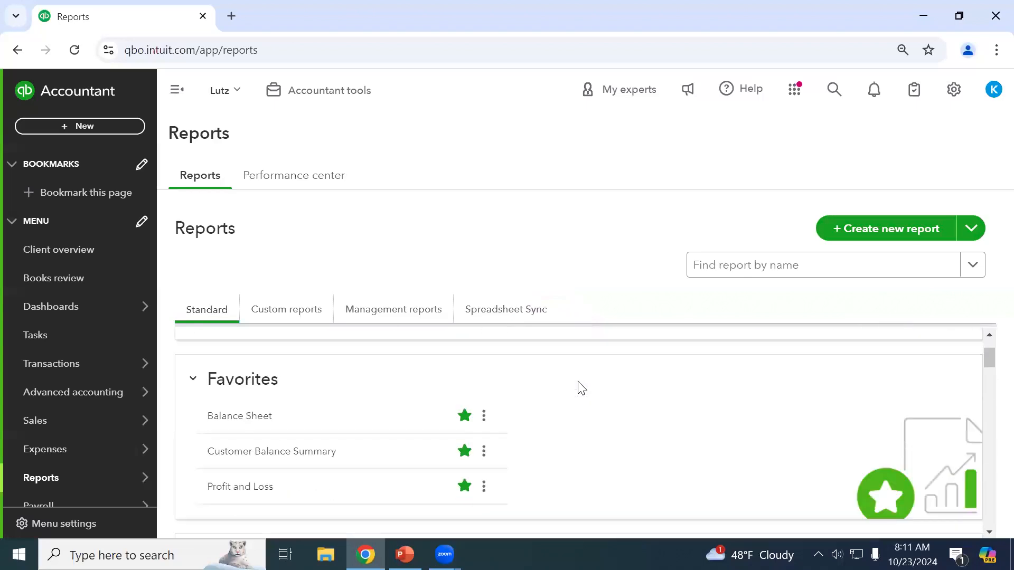
{"action": "scroll", "coordinate": [579, 385], "scroll_direction": "up", "scroll_amount": 1}
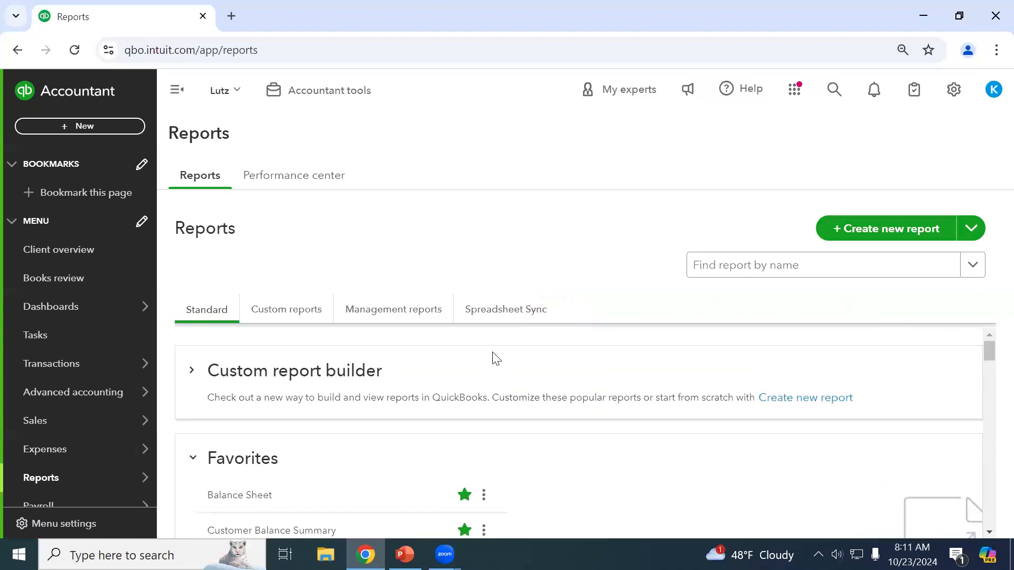
{"action": "scroll", "coordinate": [496, 358], "scroll_direction": "down", "scroll_amount": 1}
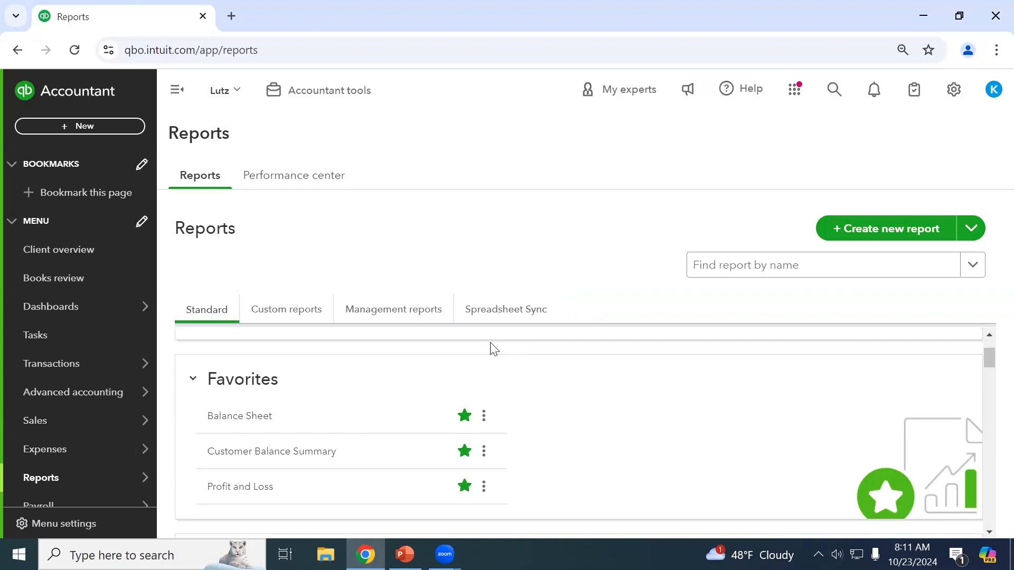
{"action": "scroll", "coordinate": [494, 348], "scroll_direction": "down", "scroll_amount": 5}
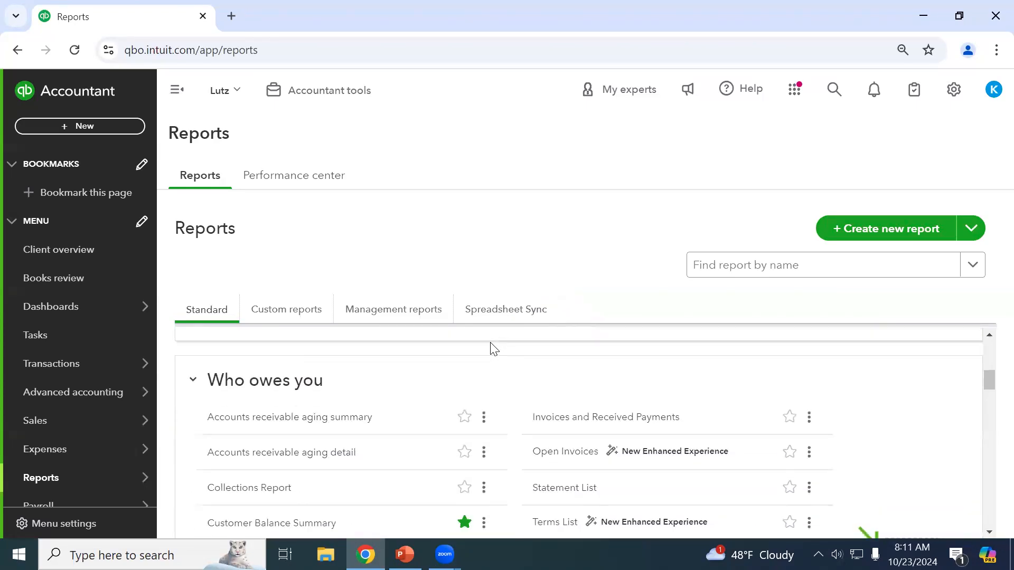
{"action": "scroll", "coordinate": [494, 349], "scroll_direction": "down", "scroll_amount": 3}
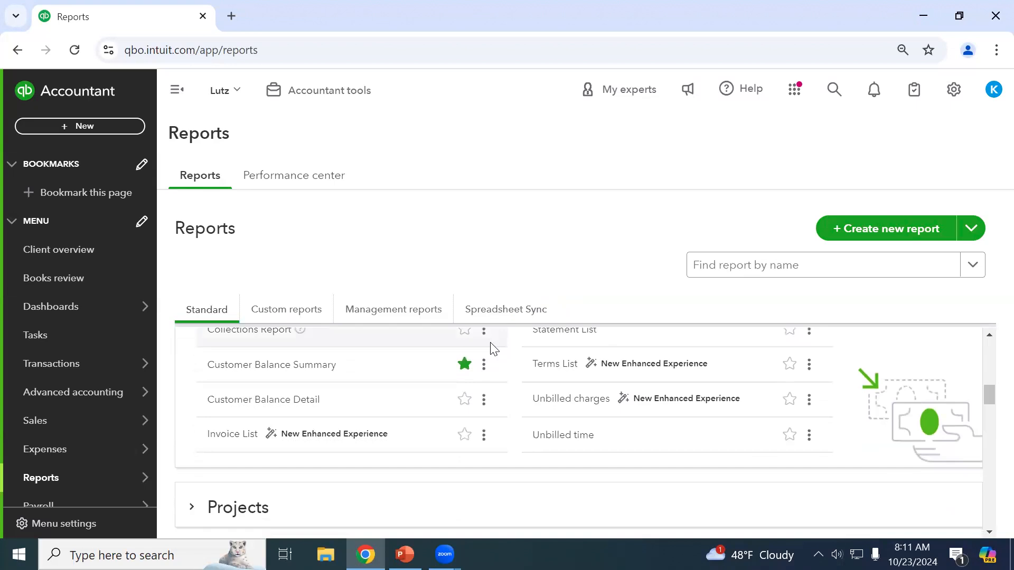
{"action": "scroll", "coordinate": [494, 348], "scroll_direction": "up", "scroll_amount": 4}
{"action": "scroll", "coordinate": [493, 349], "scroll_direction": "down", "scroll_amount": 3}
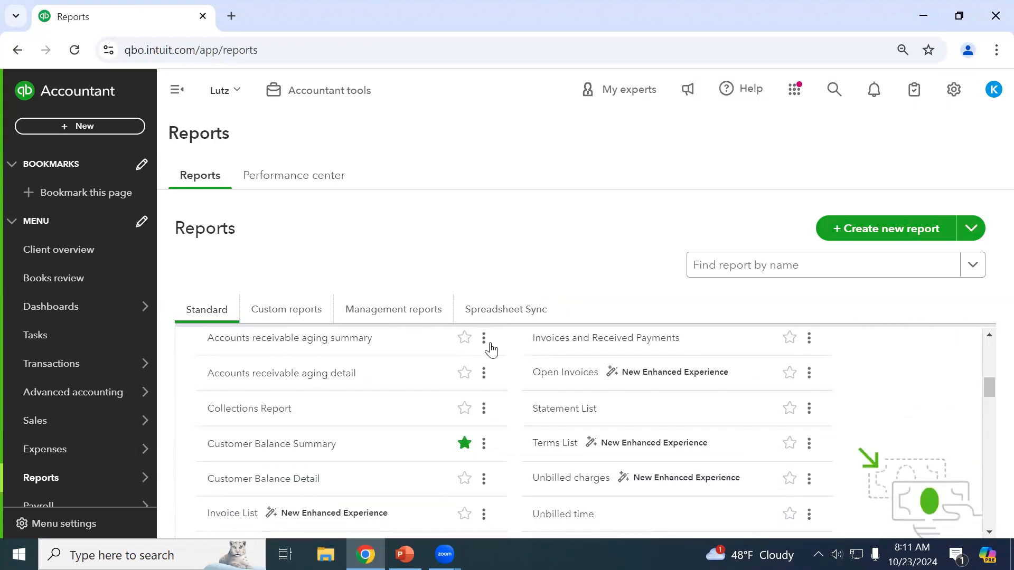
{"action": "scroll", "coordinate": [537, 411], "scroll_direction": "down", "scroll_amount": 2}
{"action": "scroll", "coordinate": [539, 410], "scroll_direction": "up", "scroll_amount": 2}
{"action": "left_click", "coordinate": [547, 372]}
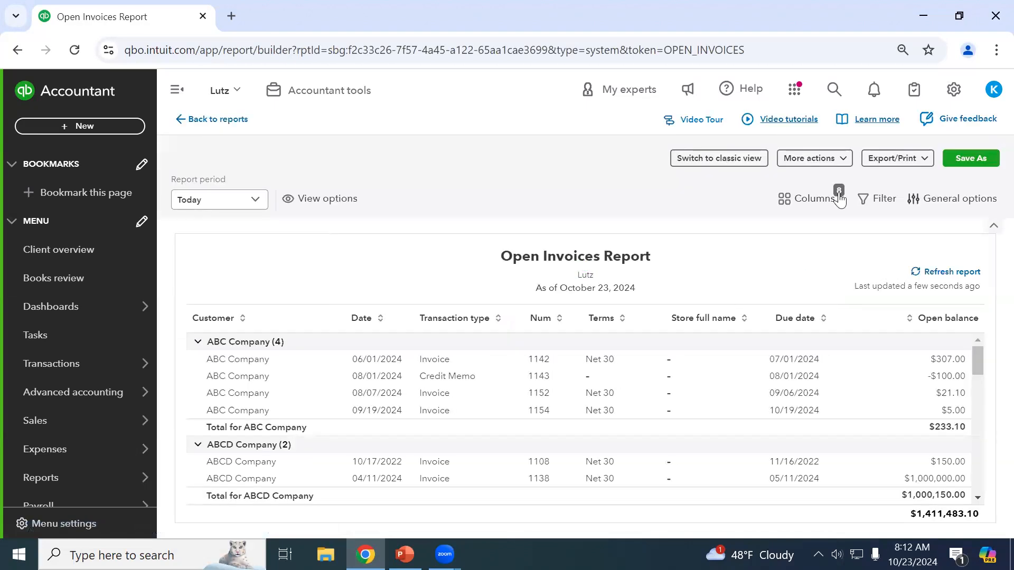
{"action": "left_click", "coordinate": [793, 203]}
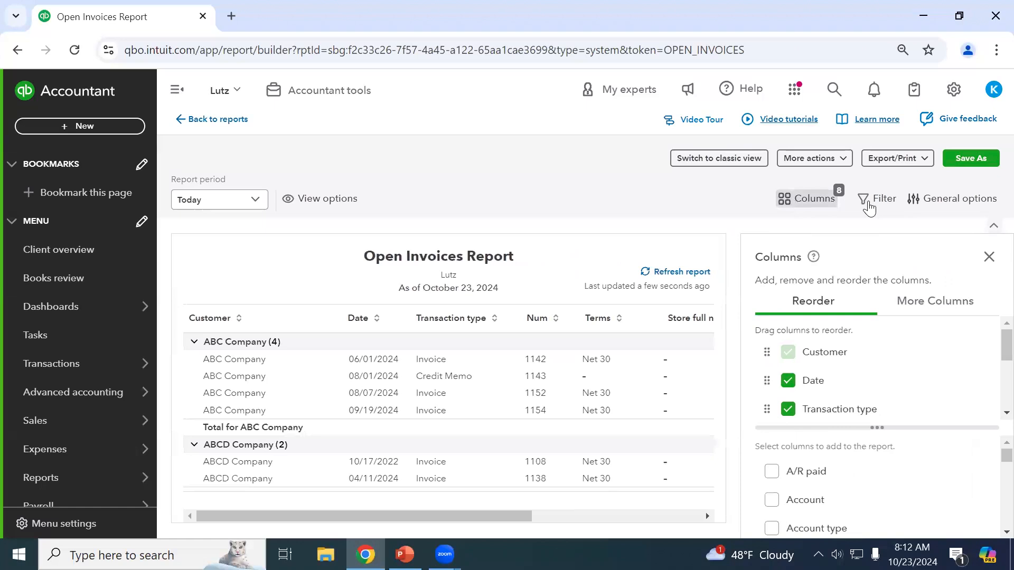
{"action": "left_click", "coordinate": [878, 199]}
{"action": "left_click", "coordinate": [942, 204]}
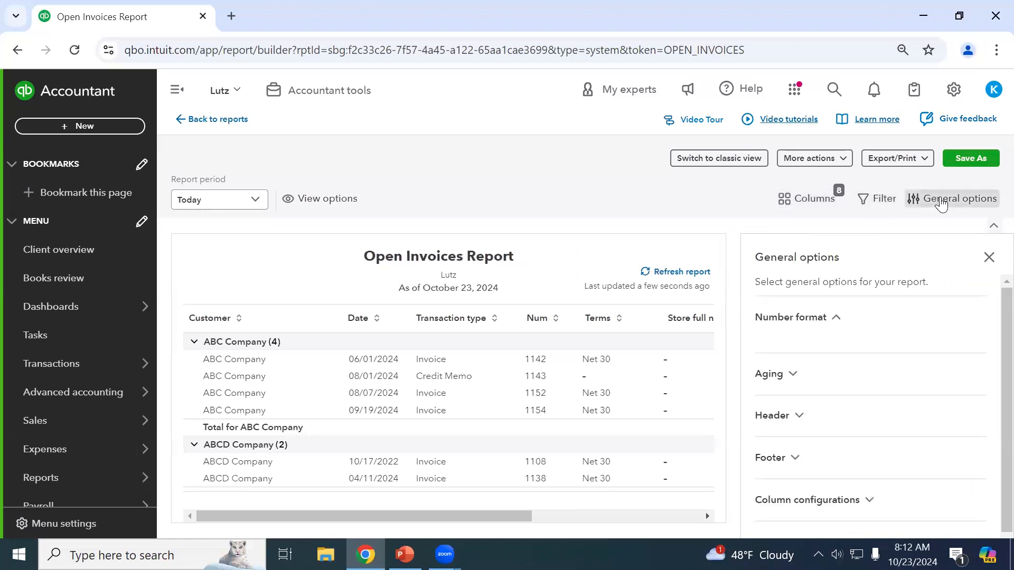
{"action": "scroll", "coordinate": [824, 295], "scroll_direction": "down", "scroll_amount": 1}
{"action": "scroll", "coordinate": [819, 317], "scroll_direction": "up", "scroll_amount": 1}
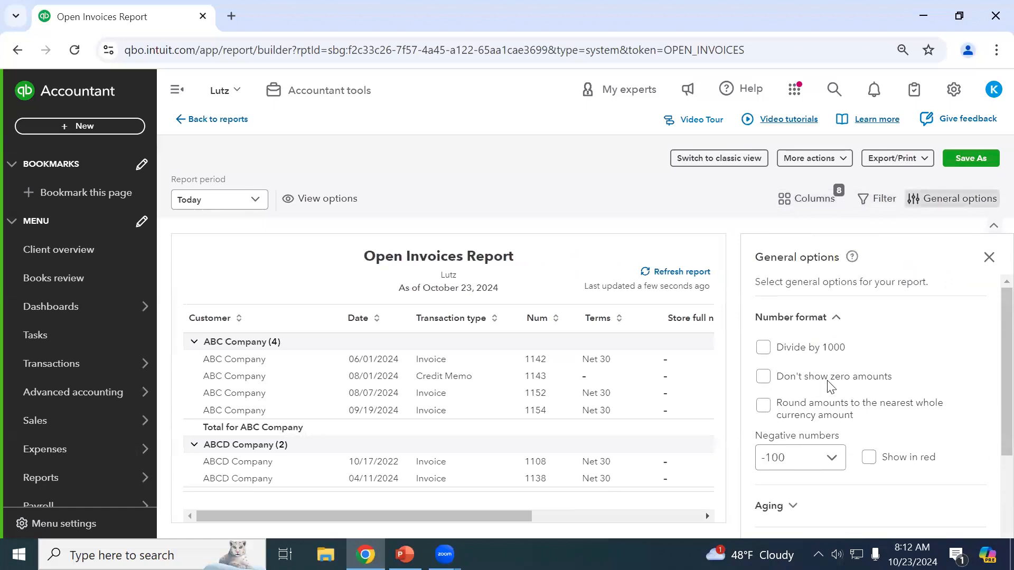
{"action": "scroll", "coordinate": [826, 391], "scroll_direction": "down", "scroll_amount": 3}
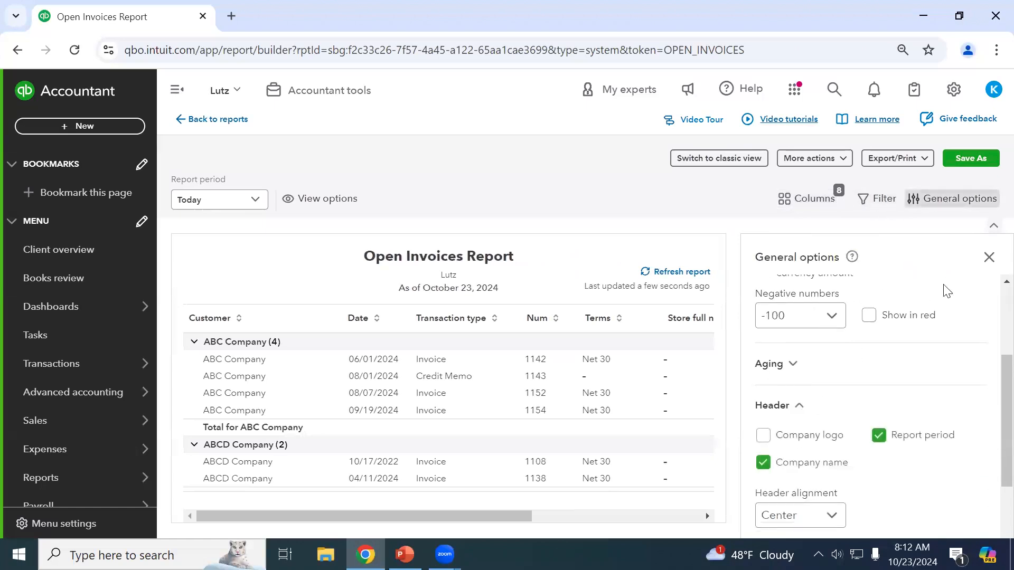
{"action": "left_click", "coordinate": [988, 258]}
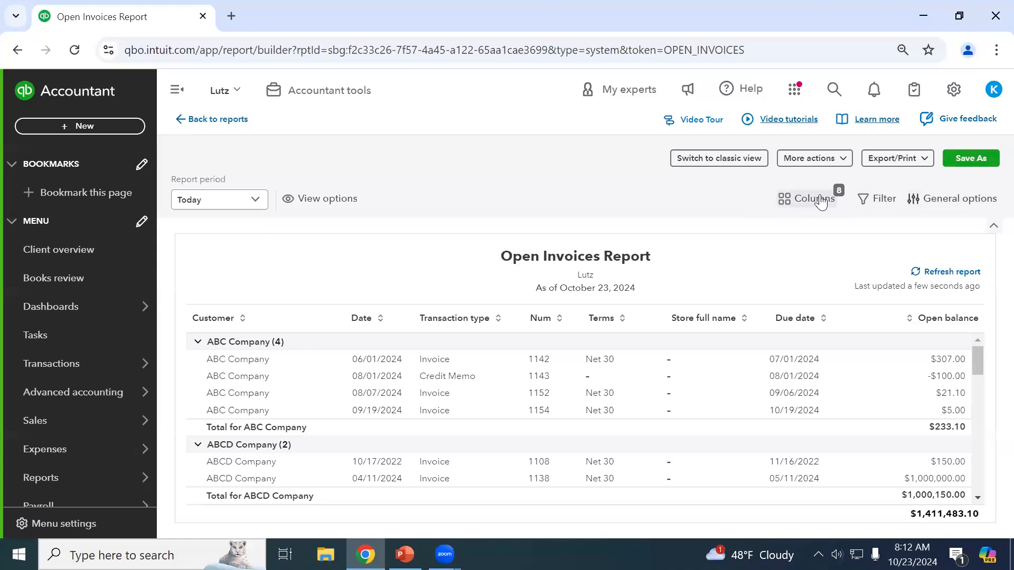
{"action": "left_click", "coordinate": [834, 161]}
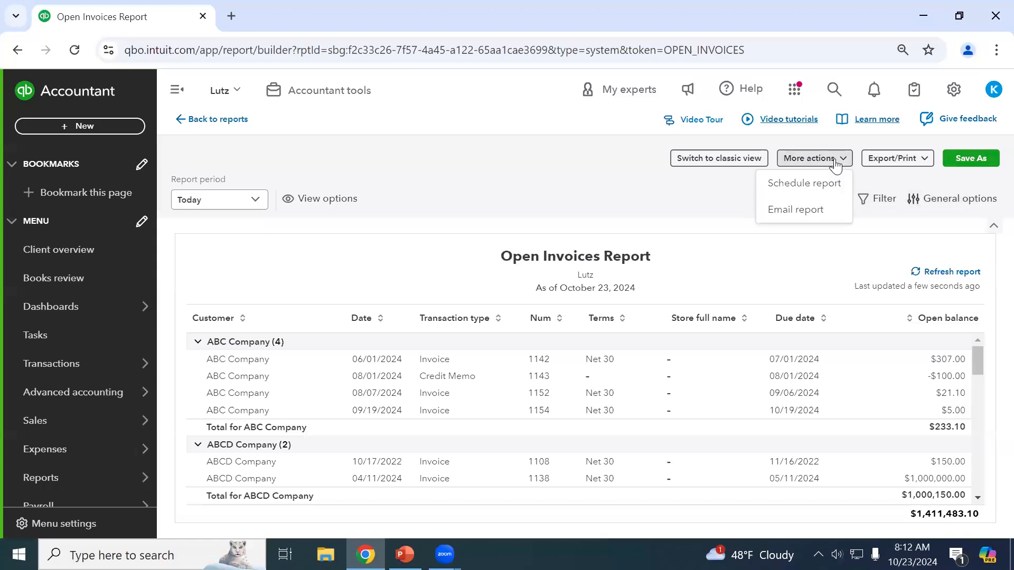
{"action": "left_click", "coordinate": [834, 161]}
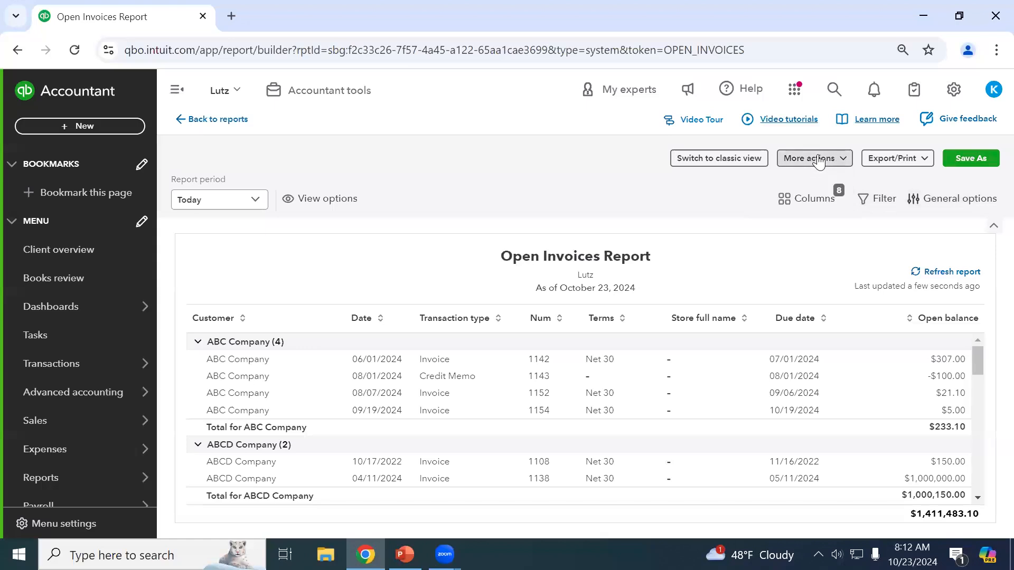
{"action": "left_click", "coordinate": [816, 158]}
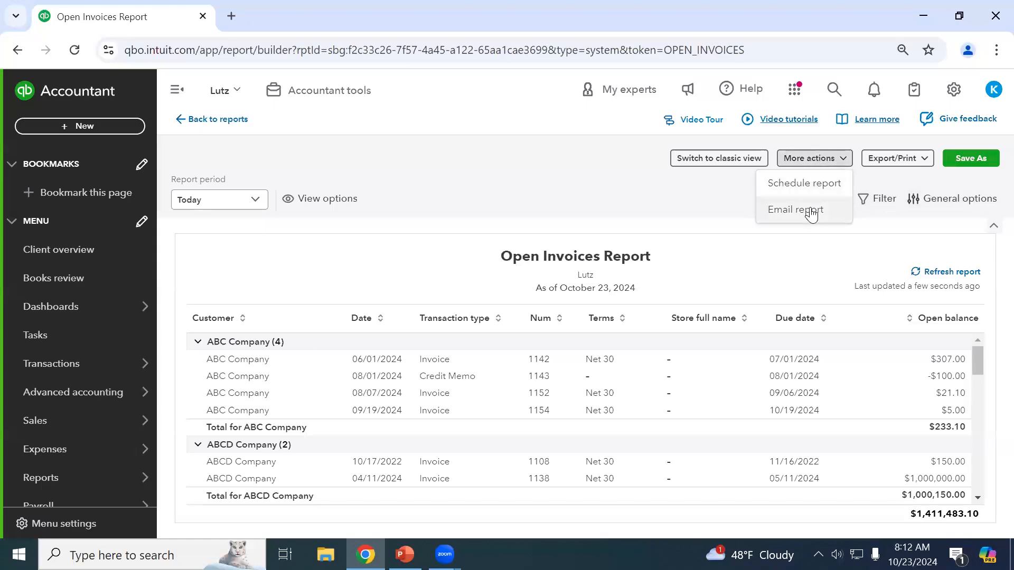
{"action": "left_click", "coordinate": [819, 161]}
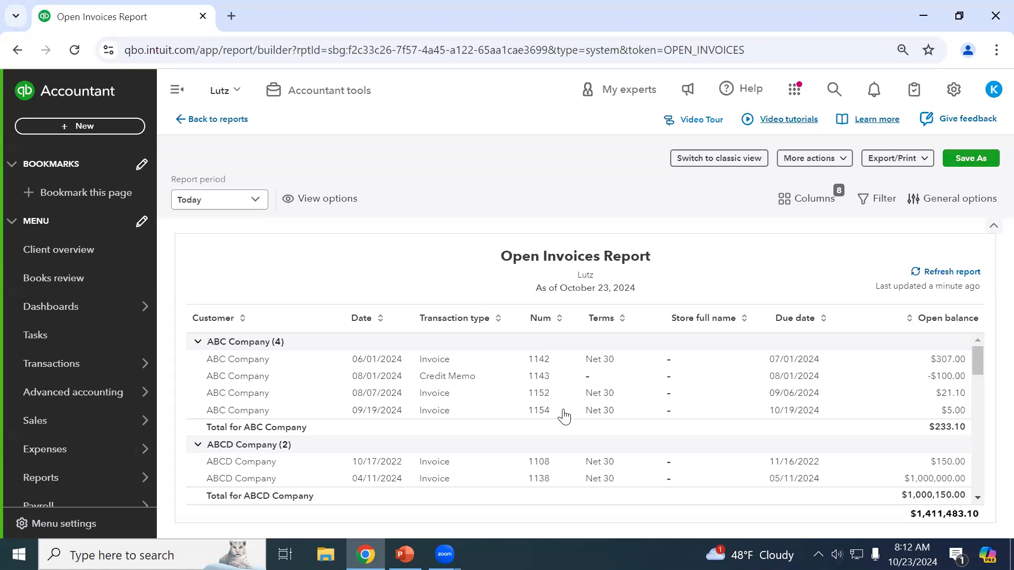
{"action": "scroll", "coordinate": [566, 411], "scroll_direction": "down", "scroll_amount": 3}
Go back to reports and scroll down to the Who owes you receivables reports.
{"action": "left_click", "coordinate": [208, 119]}
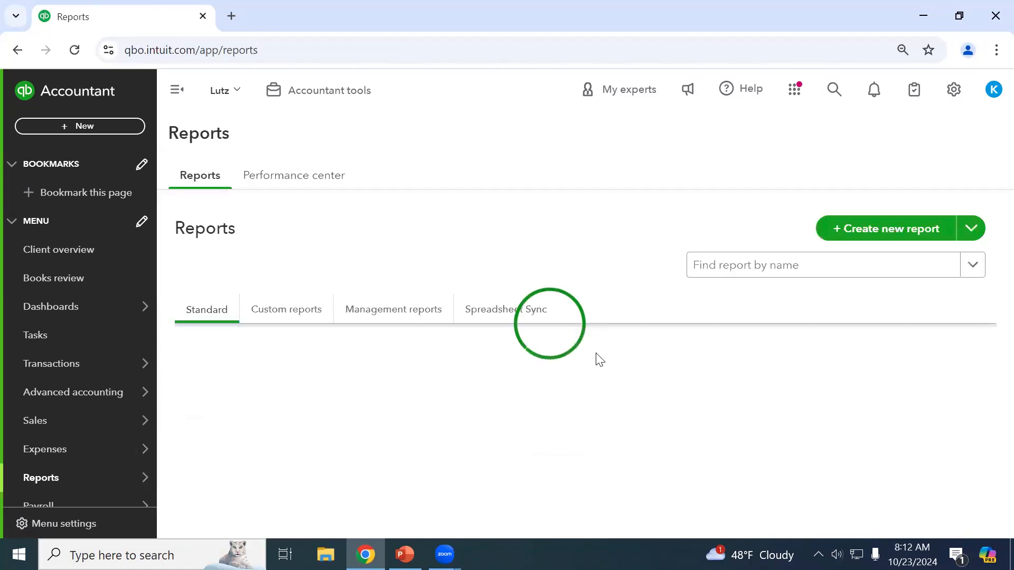
{"action": "scroll", "coordinate": [625, 370], "scroll_direction": "down", "scroll_amount": 10}
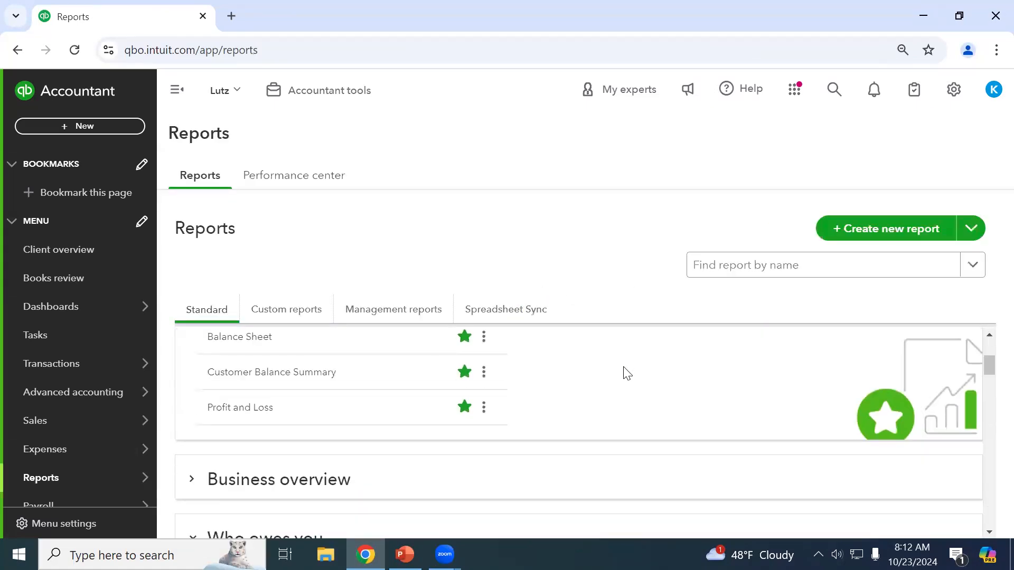
{"action": "scroll", "coordinate": [581, 425], "scroll_direction": "down", "scroll_amount": 1}
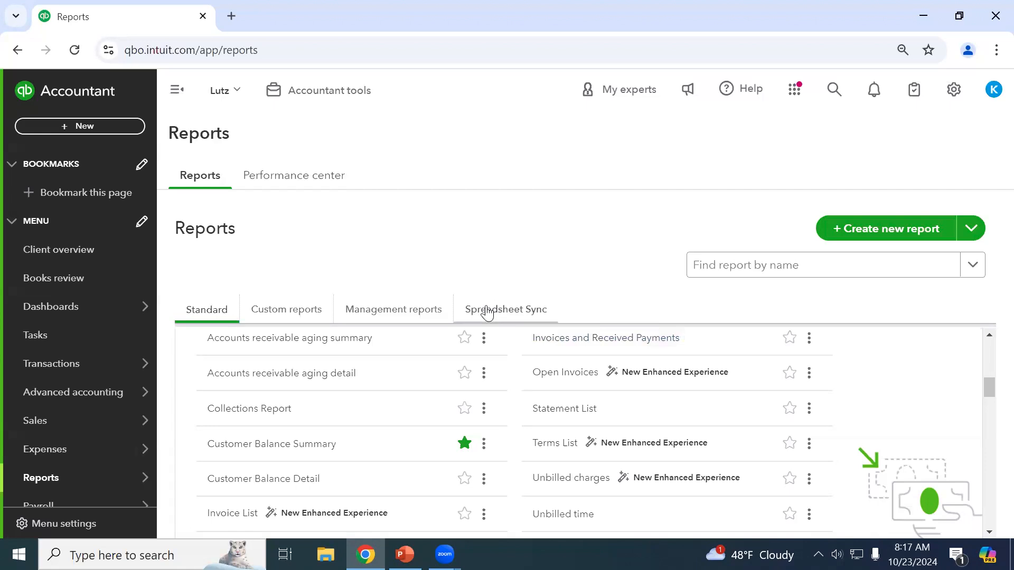
Switch to the Spreadsheet Sync tab and read through its feature description.
{"action": "left_click", "coordinate": [517, 315]}
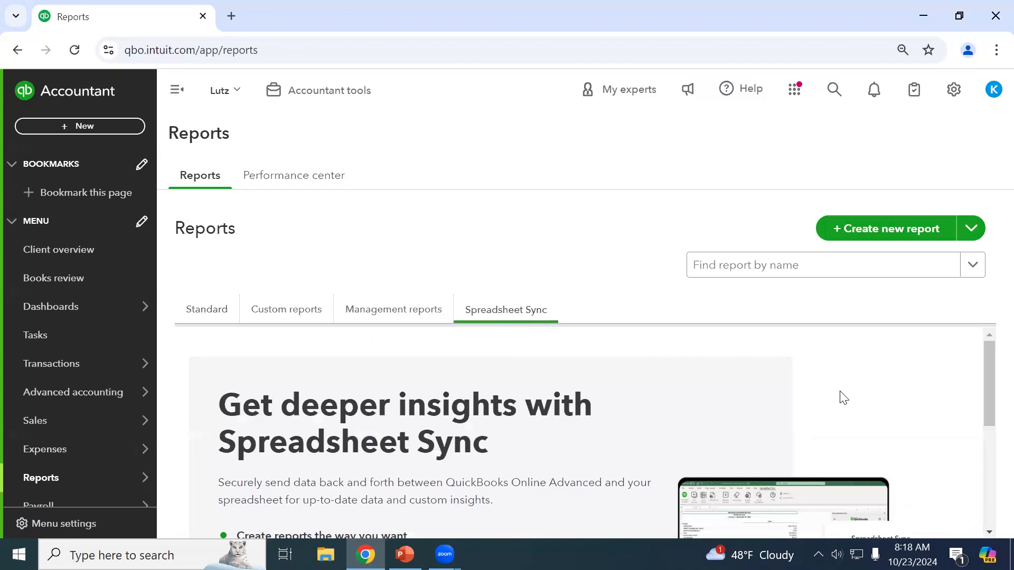
{"action": "scroll", "coordinate": [842, 398], "scroll_direction": "down", "scroll_amount": 1}
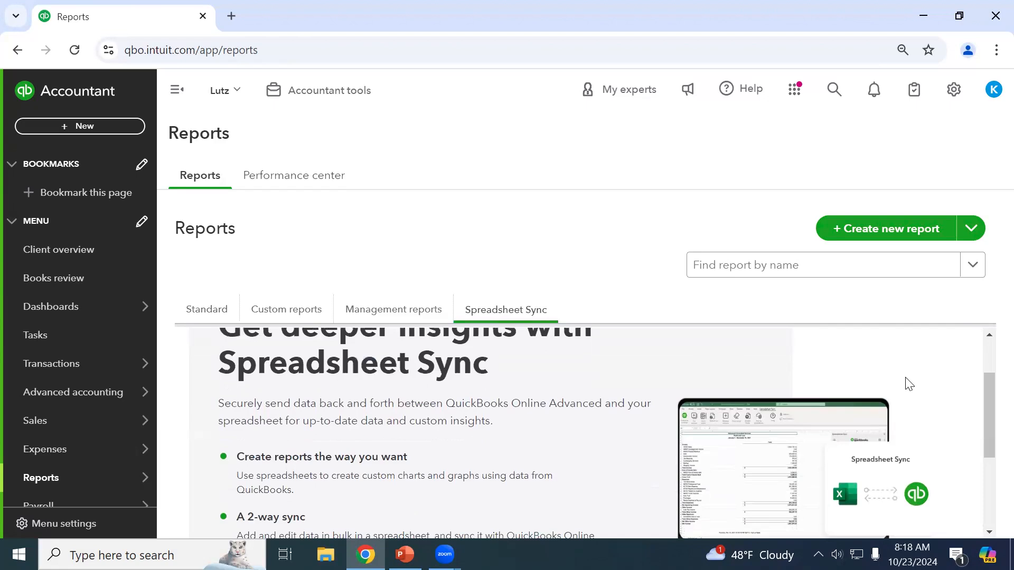
{"action": "scroll", "coordinate": [908, 383], "scroll_direction": "down", "scroll_amount": 3}
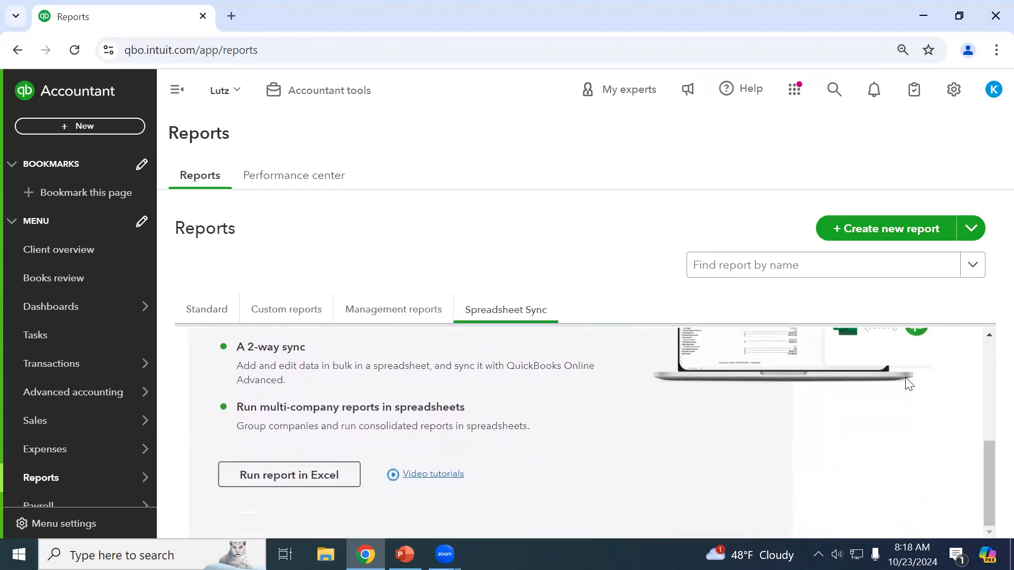
{"action": "scroll", "coordinate": [908, 384], "scroll_direction": "up", "scroll_amount": 5}
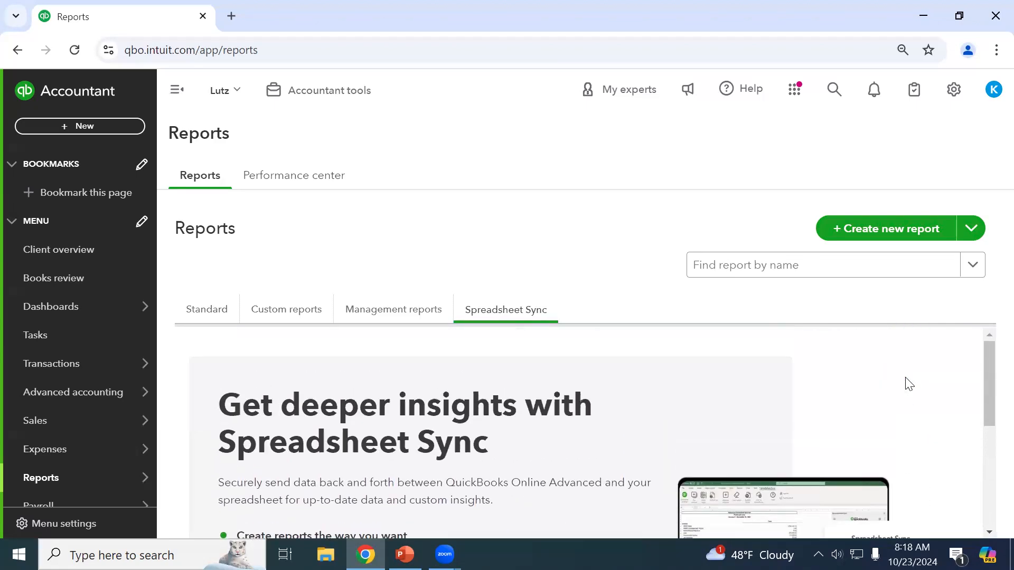
{"action": "scroll", "coordinate": [908, 380], "scroll_direction": "down", "scroll_amount": 3}
{"action": "scroll", "coordinate": [919, 383], "scroll_direction": "up", "scroll_amount": 1}
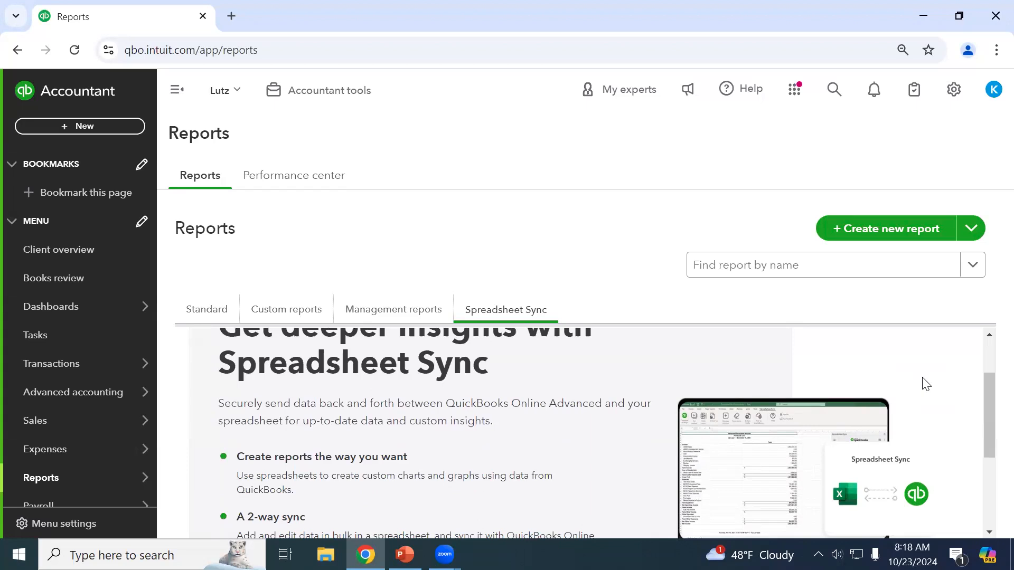
{"action": "scroll", "coordinate": [925, 383], "scroll_direction": "down", "scroll_amount": 2}
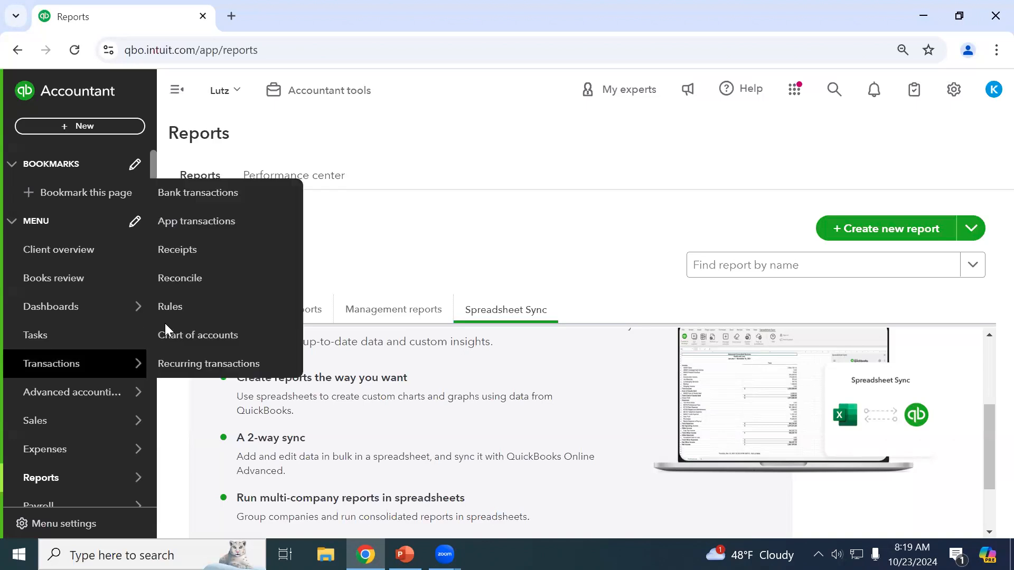
Show the Standard reports list and scroll through it to the Favorites.
{"action": "left_click", "coordinate": [216, 317]}
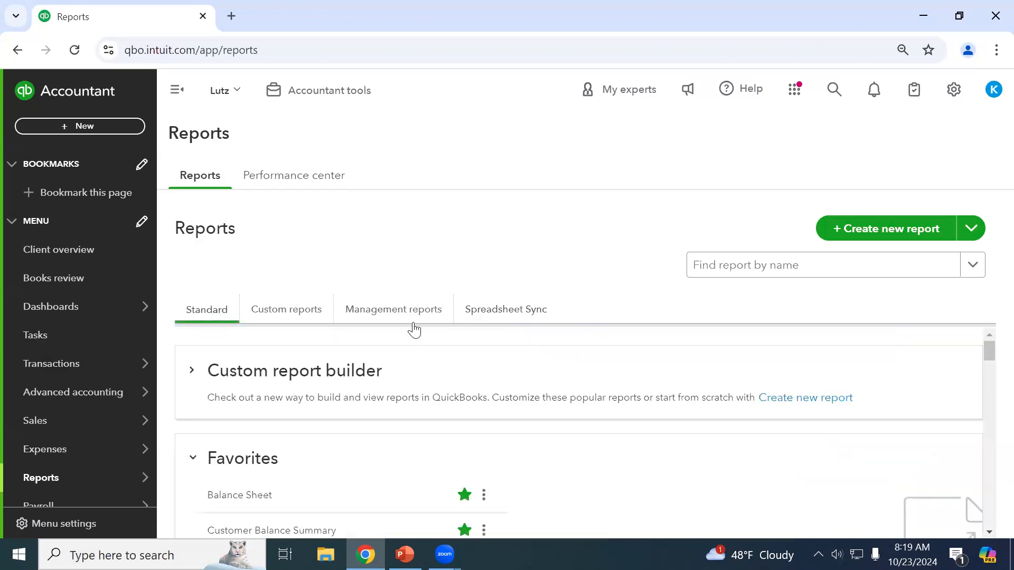
{"action": "scroll", "coordinate": [559, 354], "scroll_direction": "down", "scroll_amount": 2}
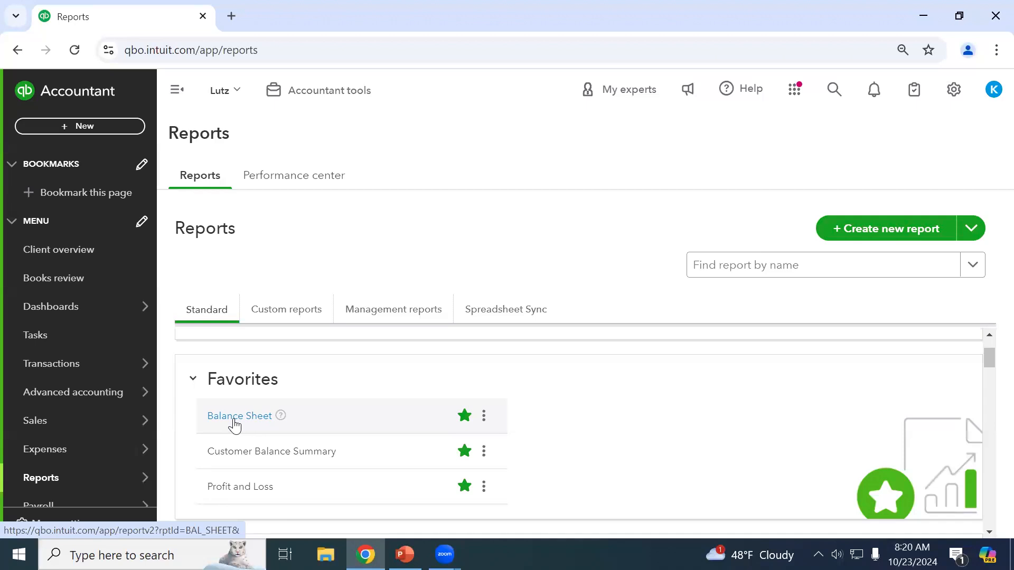
{"action": "scroll", "coordinate": [602, 437], "scroll_direction": "down", "scroll_amount": 5}
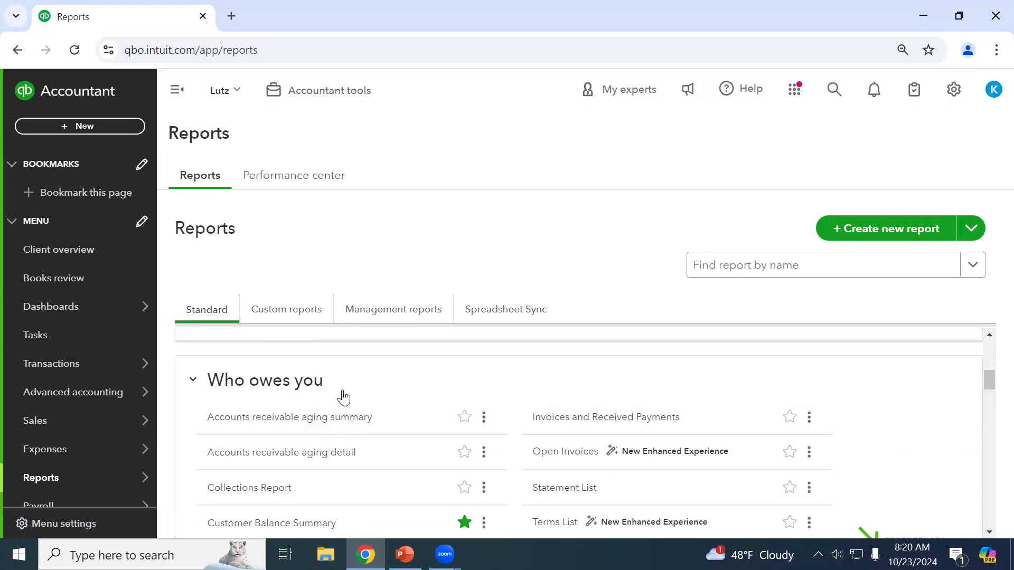
{"action": "scroll", "coordinate": [342, 398], "scroll_direction": "down", "scroll_amount": 1}
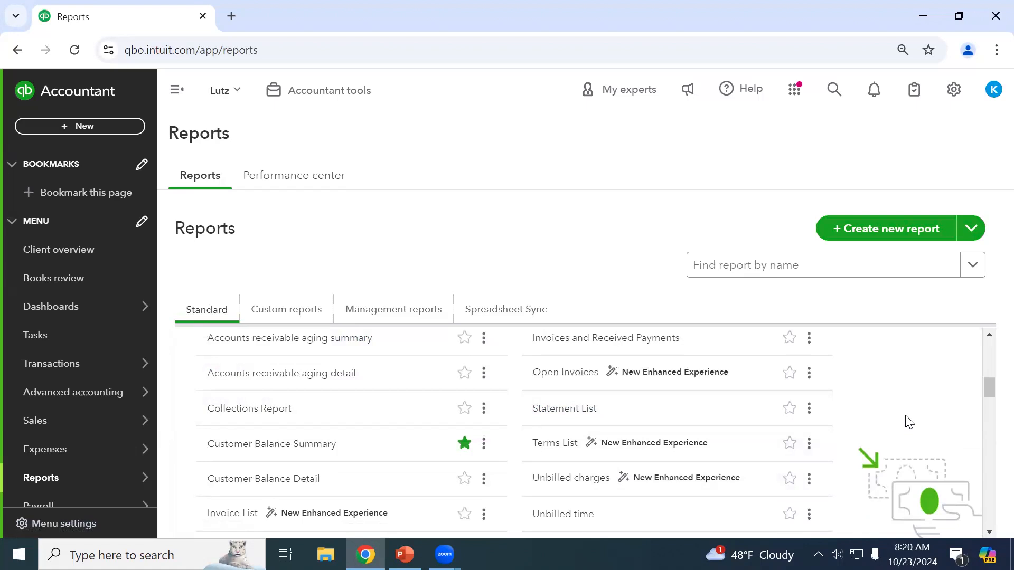
{"action": "scroll", "coordinate": [909, 422], "scroll_direction": "up", "scroll_amount": 10}
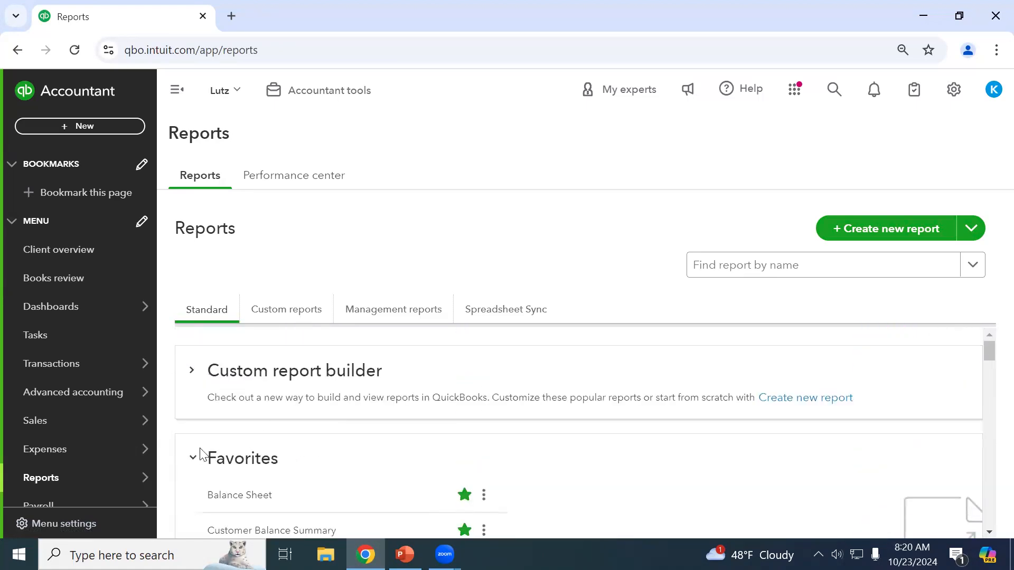
{"action": "scroll", "coordinate": [252, 418], "scroll_direction": "down", "scroll_amount": 3}
Open Profit and Loss and rerun it with the report period set to All Dates.
{"action": "left_click", "coordinate": [250, 413]}
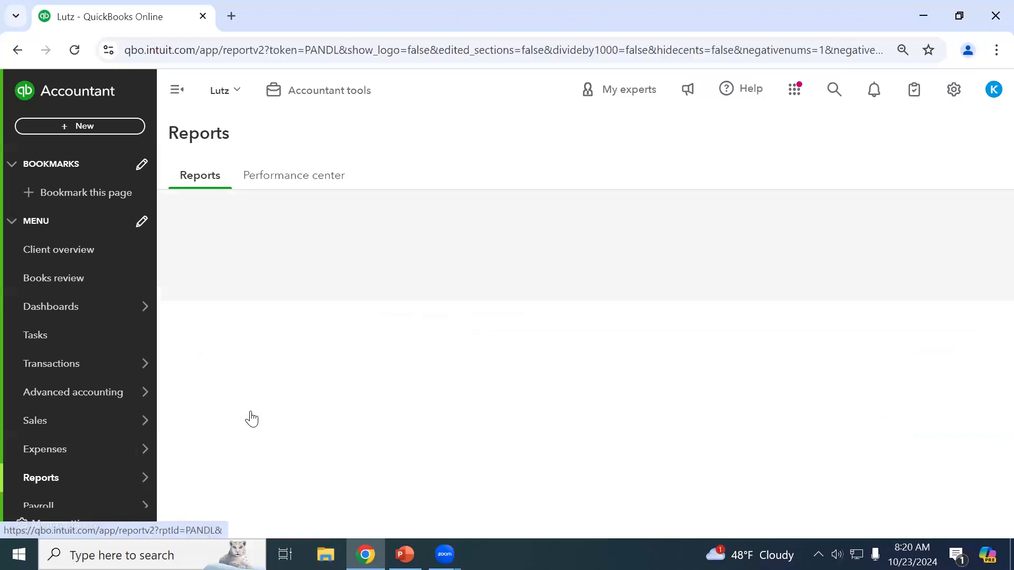
{"action": "scroll", "coordinate": [434, 402], "scroll_direction": "down", "scroll_amount": 3}
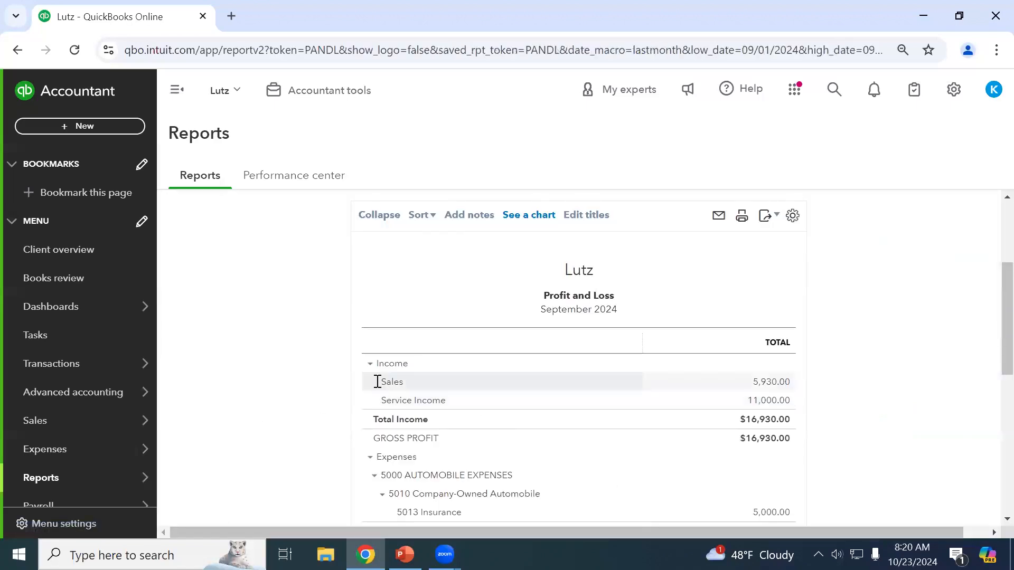
{"action": "scroll", "coordinate": [326, 379], "scroll_direction": "up", "scroll_amount": 3}
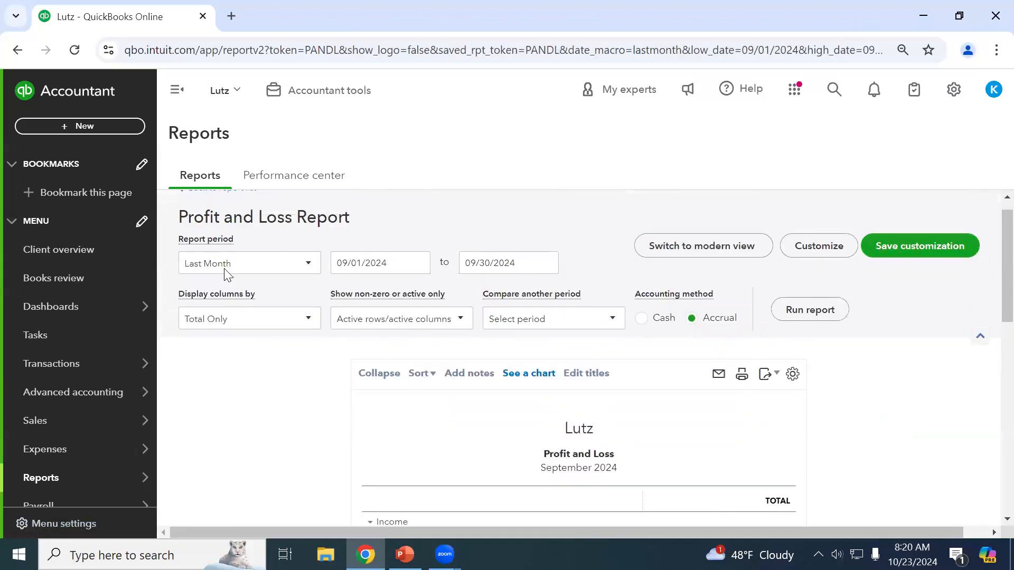
{"action": "left_click", "coordinate": [227, 267]}
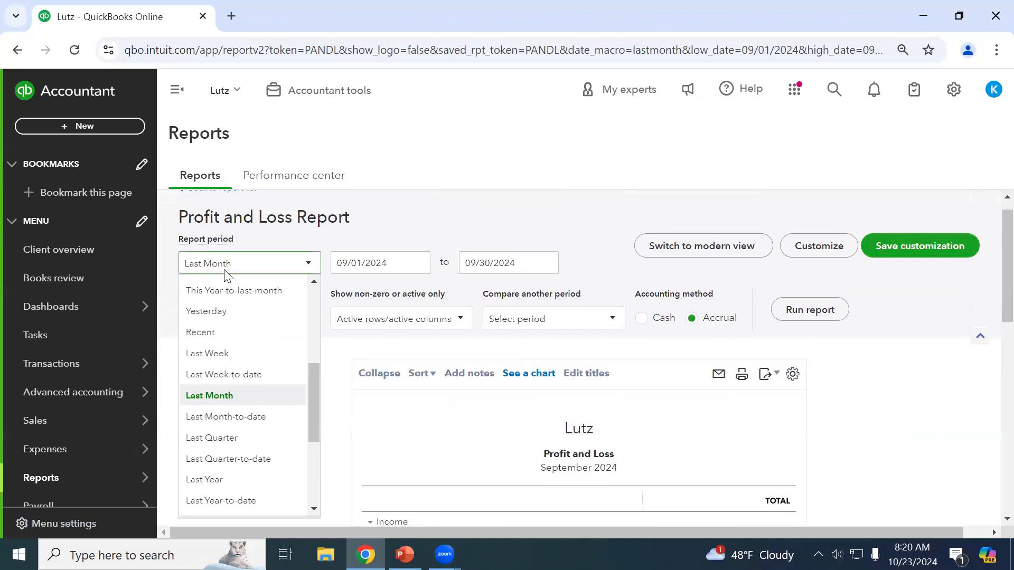
{"action": "scroll", "coordinate": [247, 313], "scroll_direction": "up", "scroll_amount": 3}
{"action": "left_click", "coordinate": [224, 291]}
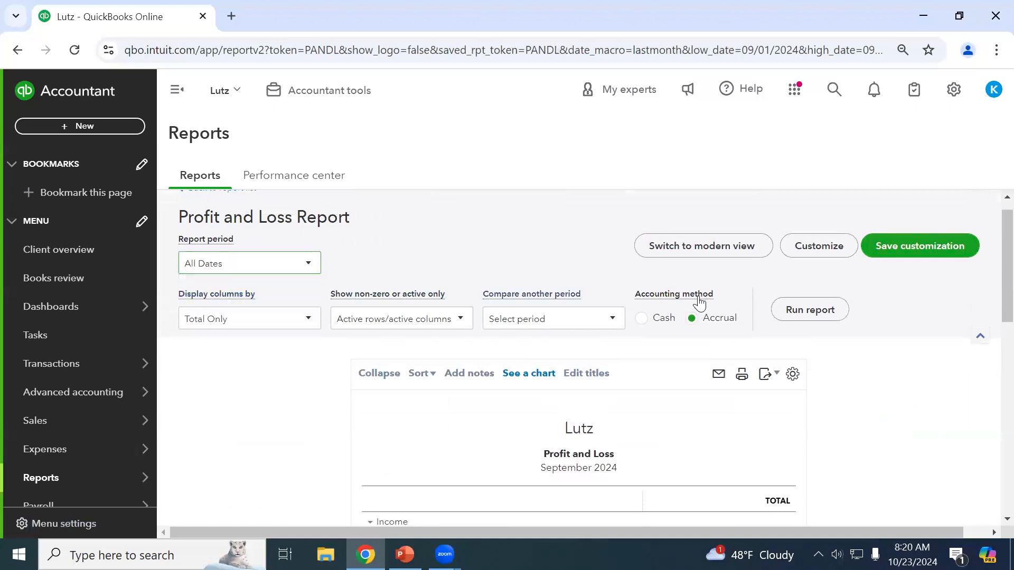
{"action": "left_click", "coordinate": [787, 311]}
Drill into the transactions behind the 920,759.24 Sales amount.
{"action": "scroll", "coordinate": [845, 385], "scroll_direction": "down", "scroll_amount": 3}
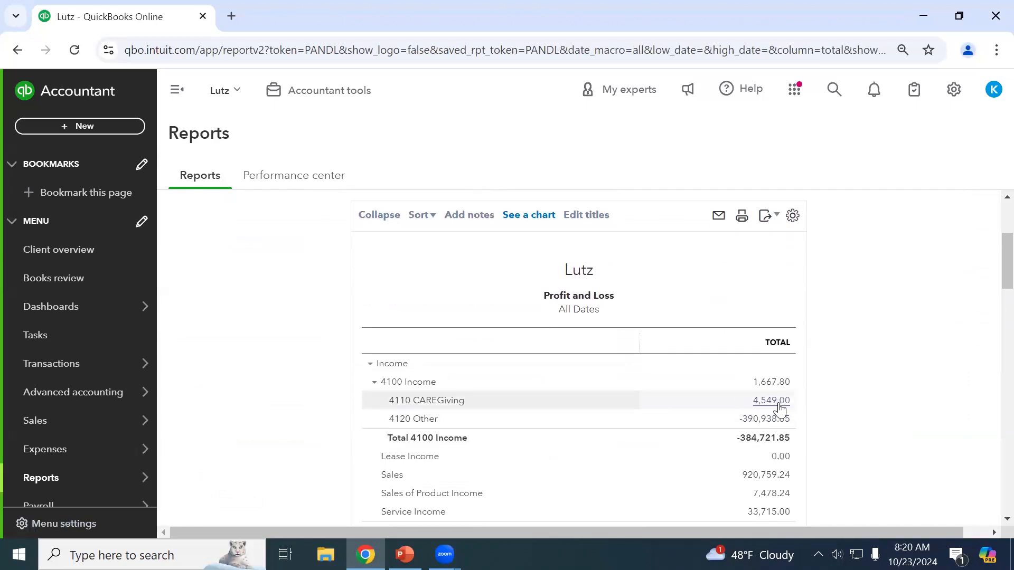
{"action": "scroll", "coordinate": [781, 409], "scroll_direction": "down", "scroll_amount": 1}
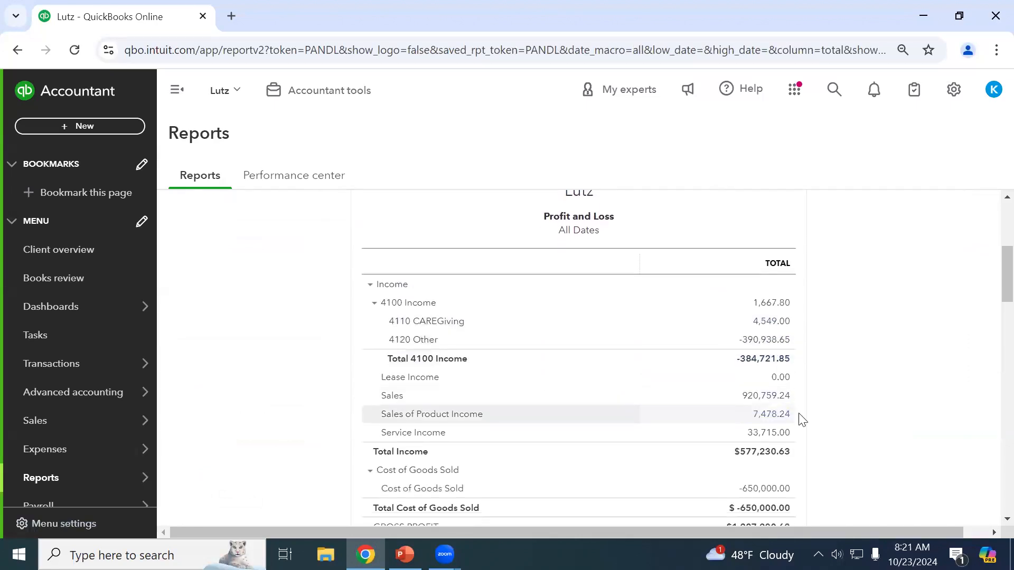
{"action": "left_click", "coordinate": [775, 401]}
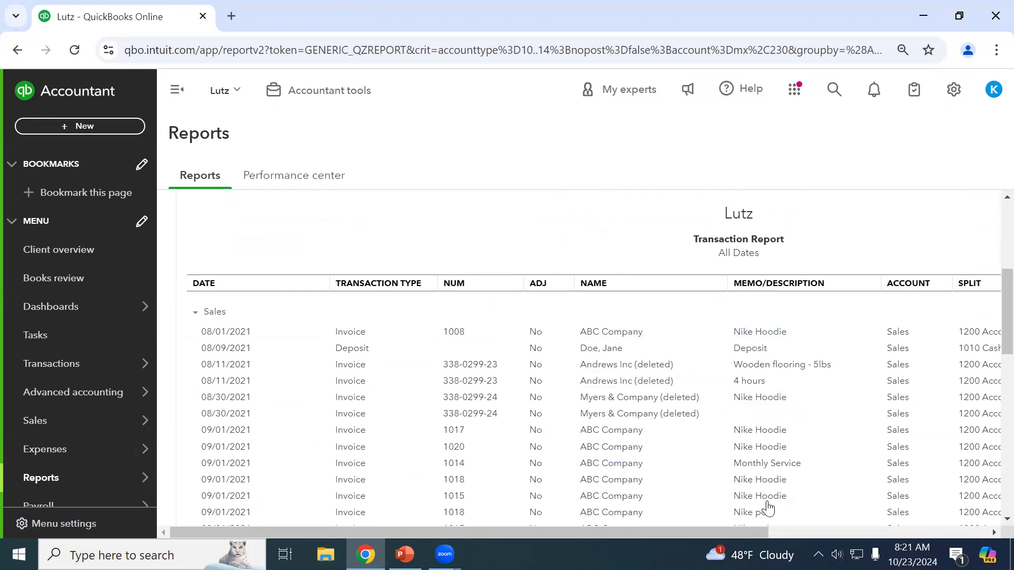
Switch the All Dates Sales Transaction Report to the modern view.
{"action": "scroll", "coordinate": [588, 430], "scroll_direction": "up", "scroll_amount": 5}
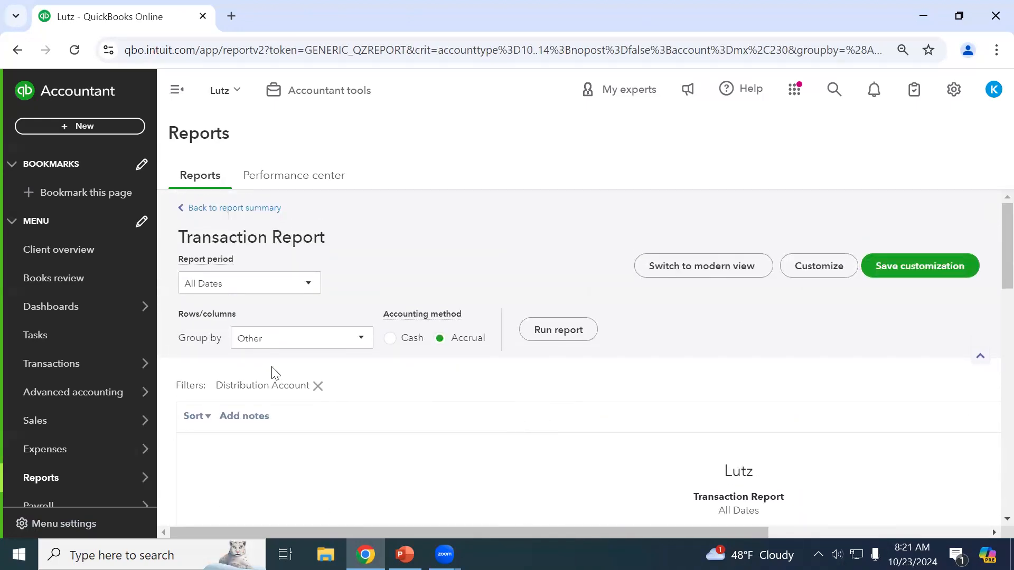
{"action": "left_click", "coordinate": [704, 271]}
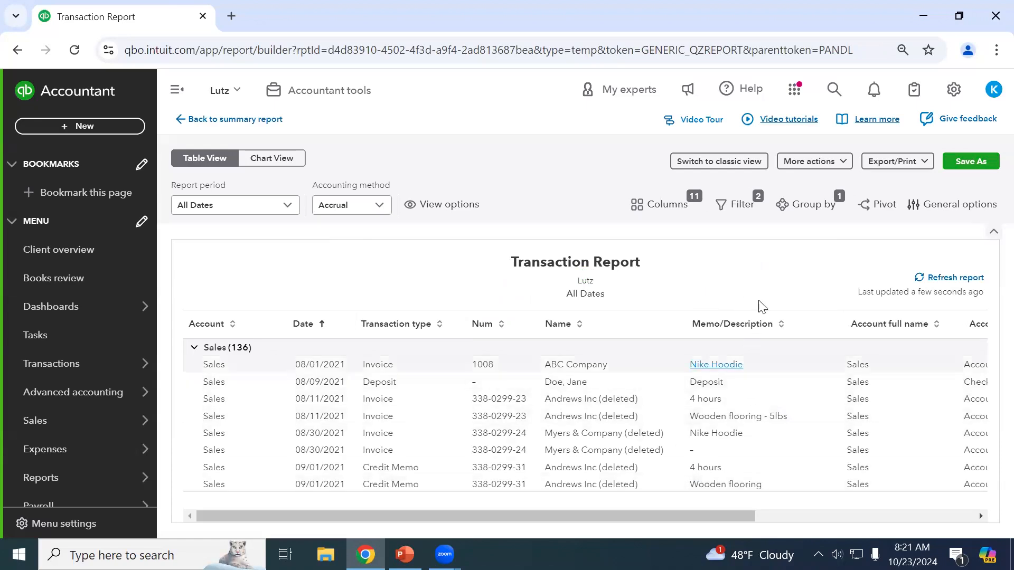
Open the Columns panel's More Columns tab and browse the additional attribute columns.
{"action": "left_click", "coordinate": [670, 210]}
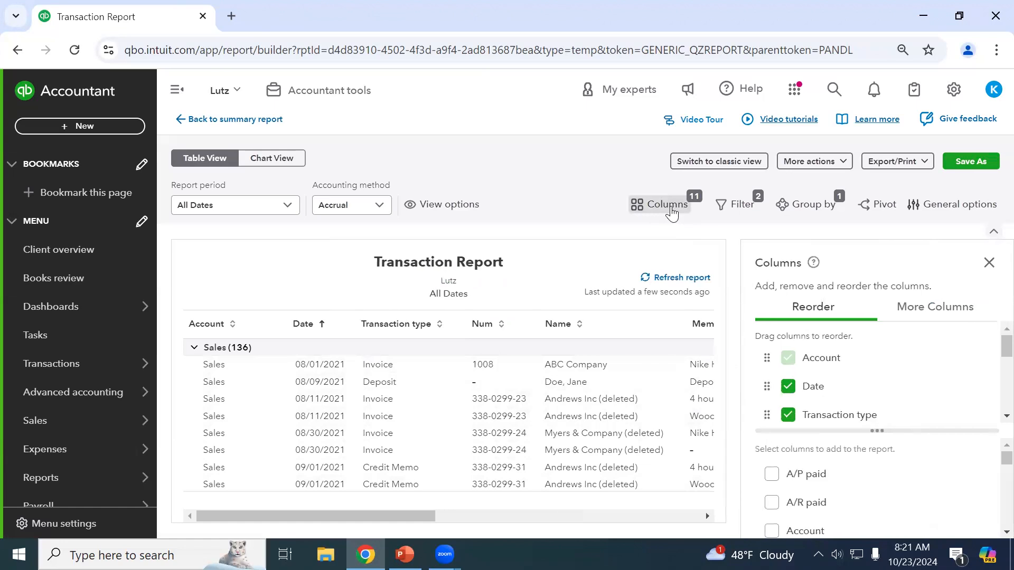
{"action": "left_click", "coordinate": [935, 319]}
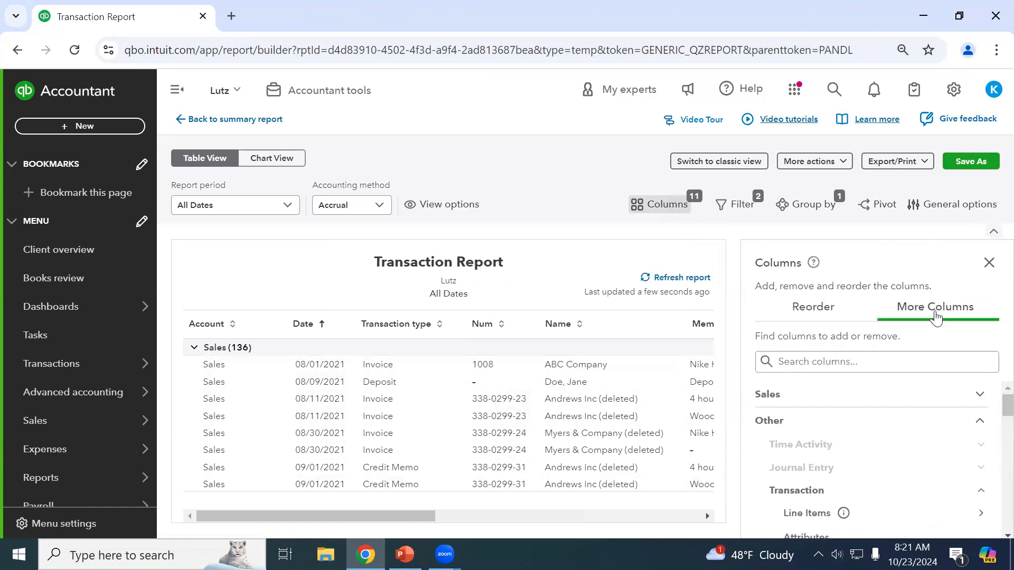
{"action": "scroll", "coordinate": [888, 442], "scroll_direction": "down", "scroll_amount": 3}
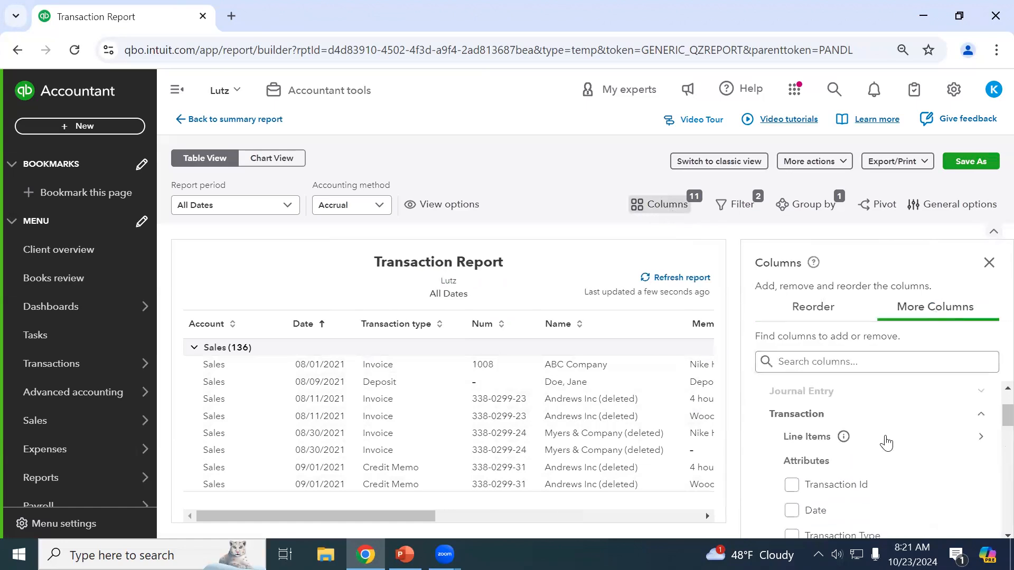
{"action": "scroll", "coordinate": [912, 456], "scroll_direction": "down", "scroll_amount": 3}
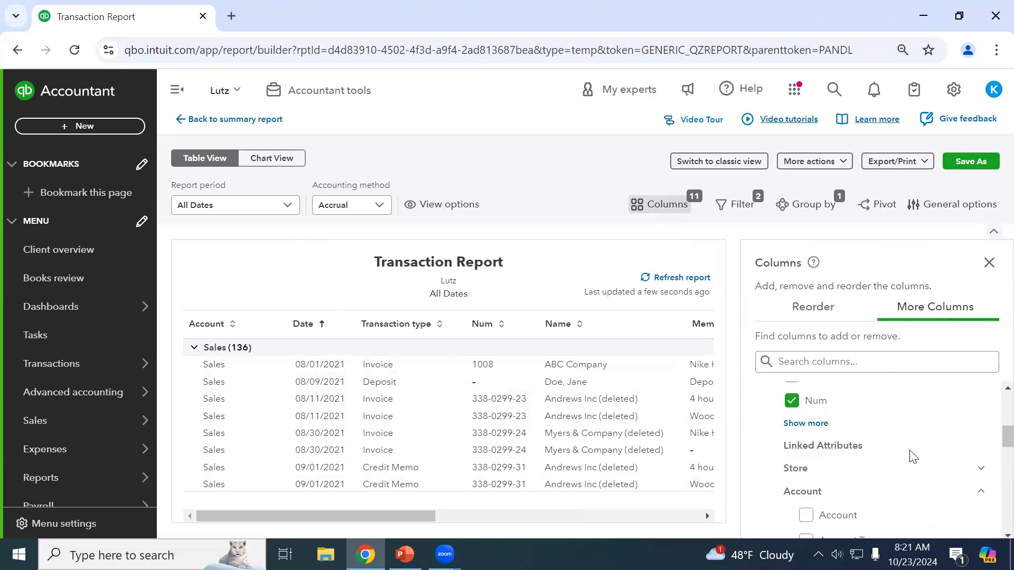
{"action": "scroll", "coordinate": [911, 457], "scroll_direction": "up", "scroll_amount": 1}
{"action": "left_click", "coordinate": [798, 424]}
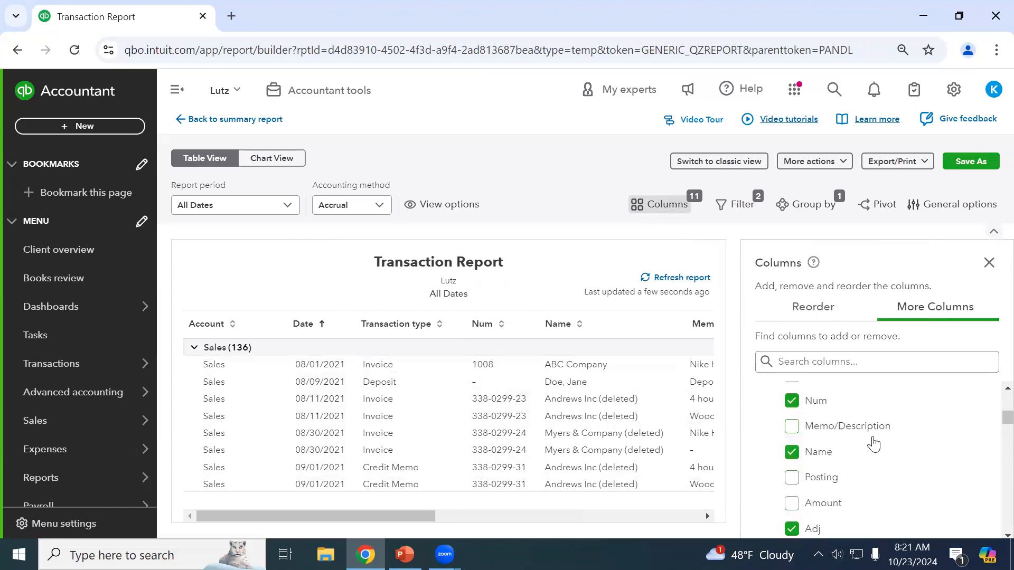
{"action": "scroll", "coordinate": [877, 443], "scroll_direction": "down", "scroll_amount": 2}
{"action": "scroll", "coordinate": [877, 443], "scroll_direction": "down", "scroll_amount": 4}
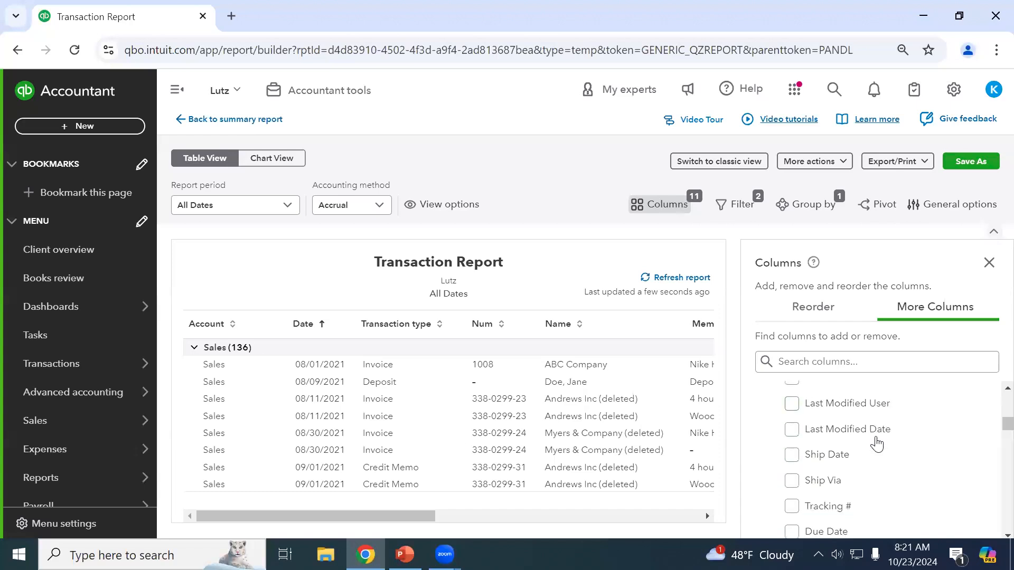
{"action": "scroll", "coordinate": [887, 447], "scroll_direction": "down", "scroll_amount": 5}
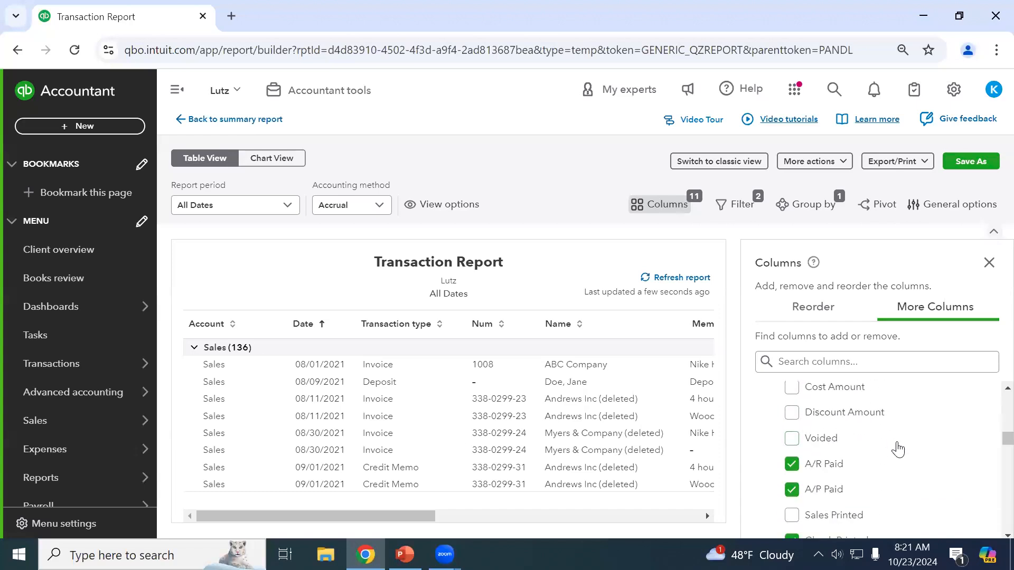
{"action": "scroll", "coordinate": [898, 449], "scroll_direction": "down", "scroll_amount": 5}
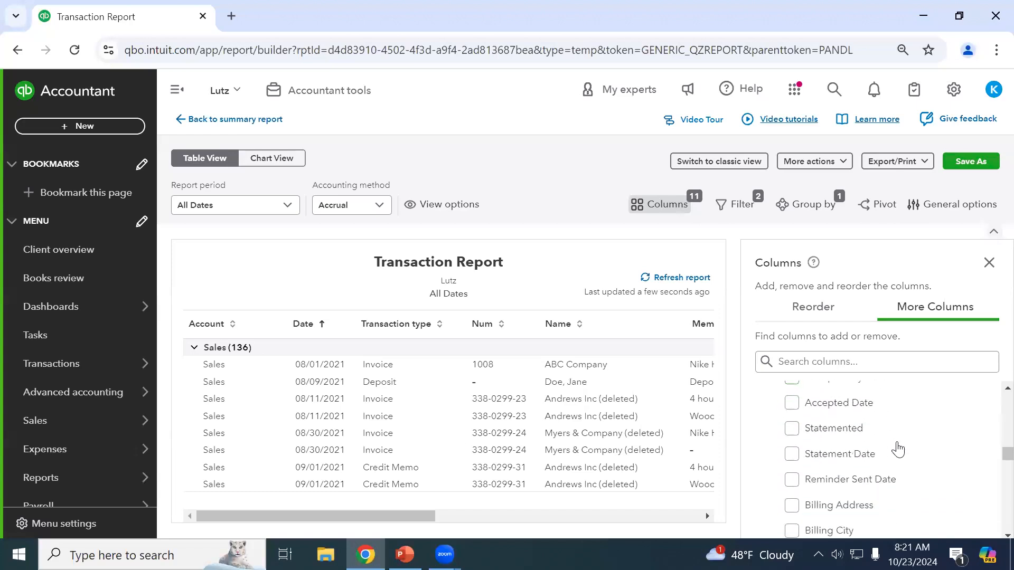
{"action": "scroll", "coordinate": [898, 449], "scroll_direction": "down", "scroll_amount": 5}
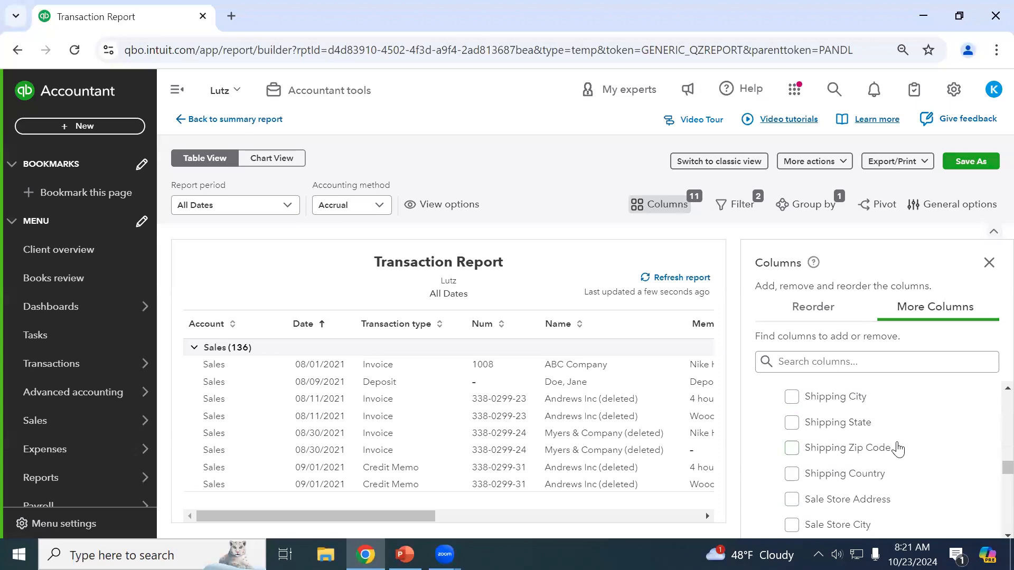
{"action": "scroll", "coordinate": [898, 449], "scroll_direction": "down", "scroll_amount": 3}
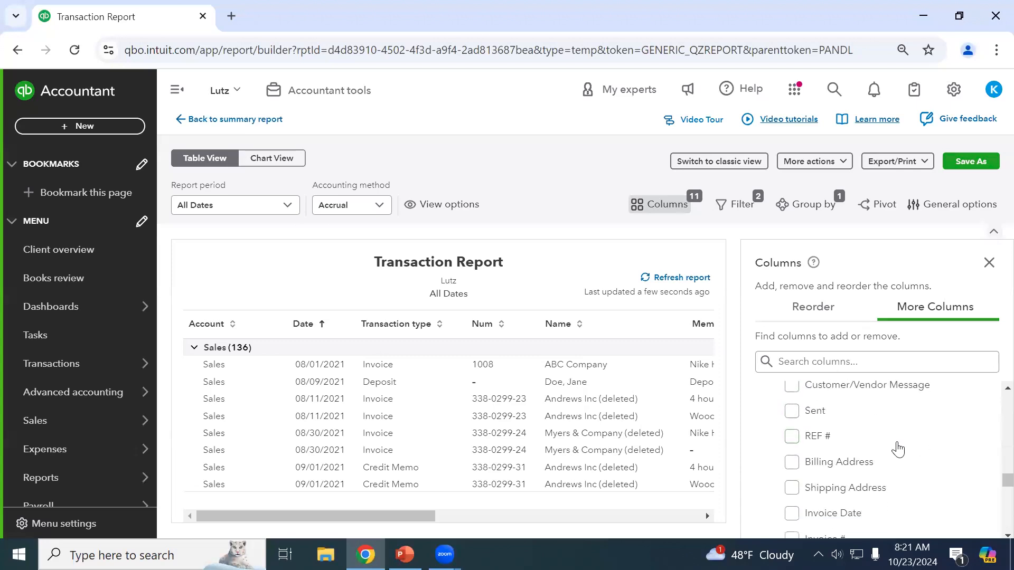
Clear the column search, expand the Customer group and tick the Customer column.
{"action": "left_click", "coordinate": [839, 362]}
{"action": "type", "text": "sour"}
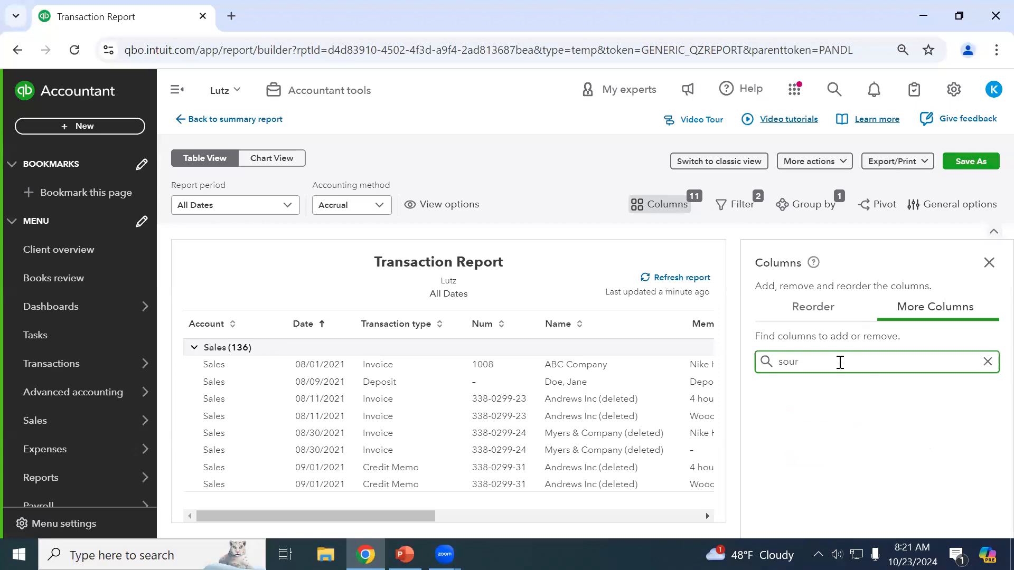
{"action": "key", "text": "BackSpace"}
{"action": "key", "text": "BackSpace"}
{"action": "key", "text": "BackSpace"}
{"action": "type", "text": "projed"}
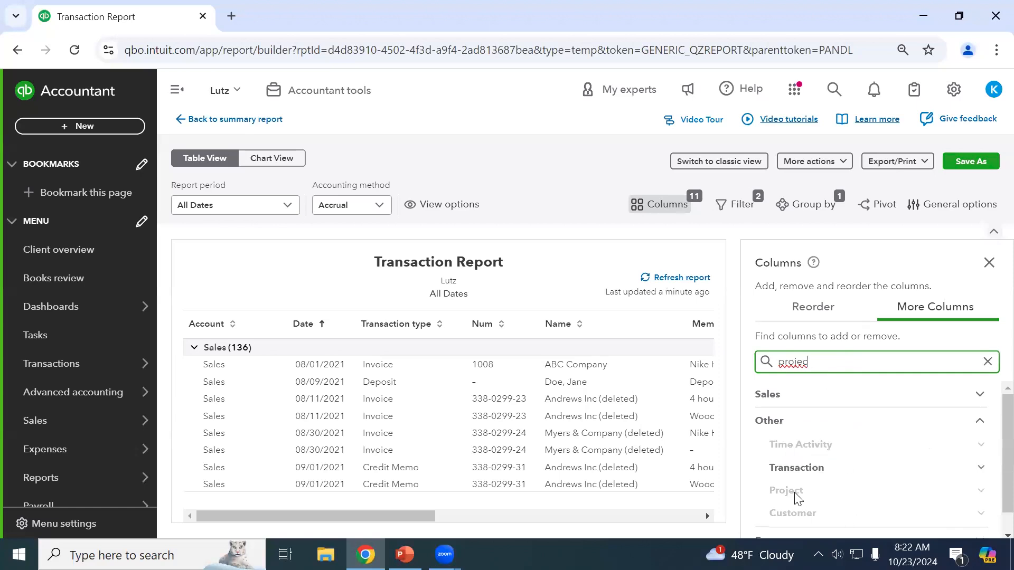
{"action": "left_click", "coordinate": [980, 491]}
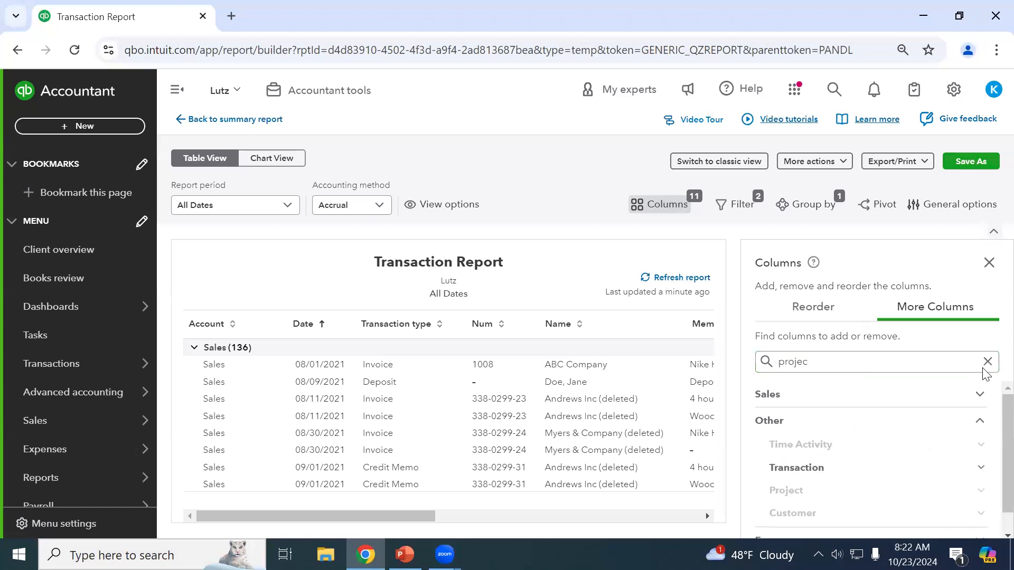
{"action": "scroll", "coordinate": [936, 450], "scroll_direction": "down", "scroll_amount": 1}
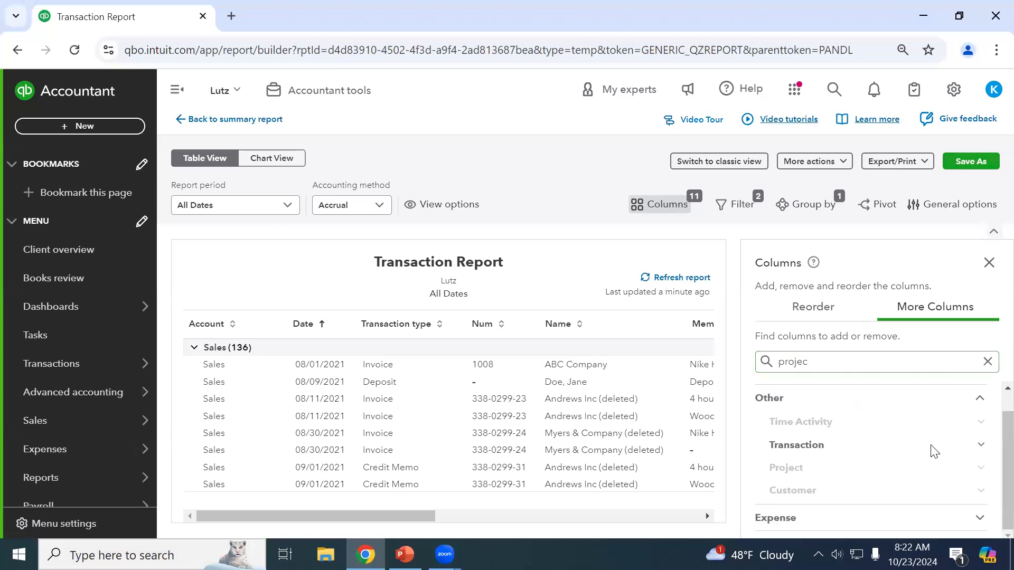
{"action": "left_click", "coordinate": [987, 360]}
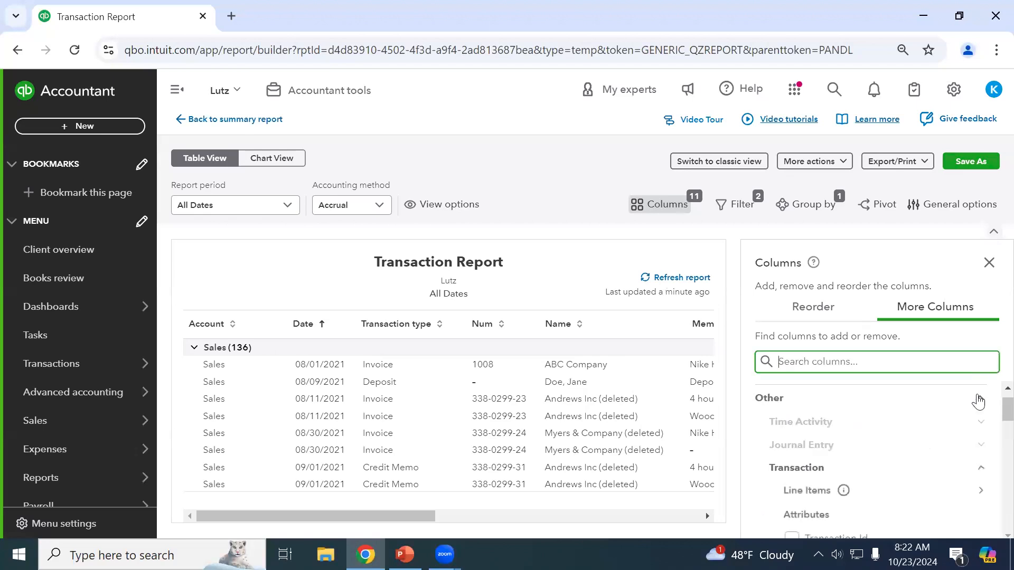
{"action": "scroll", "coordinate": [911, 453], "scroll_direction": "down", "scroll_amount": 5}
{"action": "scroll", "coordinate": [897, 455], "scroll_direction": "down", "scroll_amount": 3}
{"action": "scroll", "coordinate": [897, 456], "scroll_direction": "up", "scroll_amount": 3}
{"action": "left_click", "coordinate": [981, 483]}
{"action": "scroll", "coordinate": [913, 475], "scroll_direction": "down", "scroll_amount": 3}
{"action": "scroll", "coordinate": [884, 443], "scroll_direction": "up", "scroll_amount": 2}
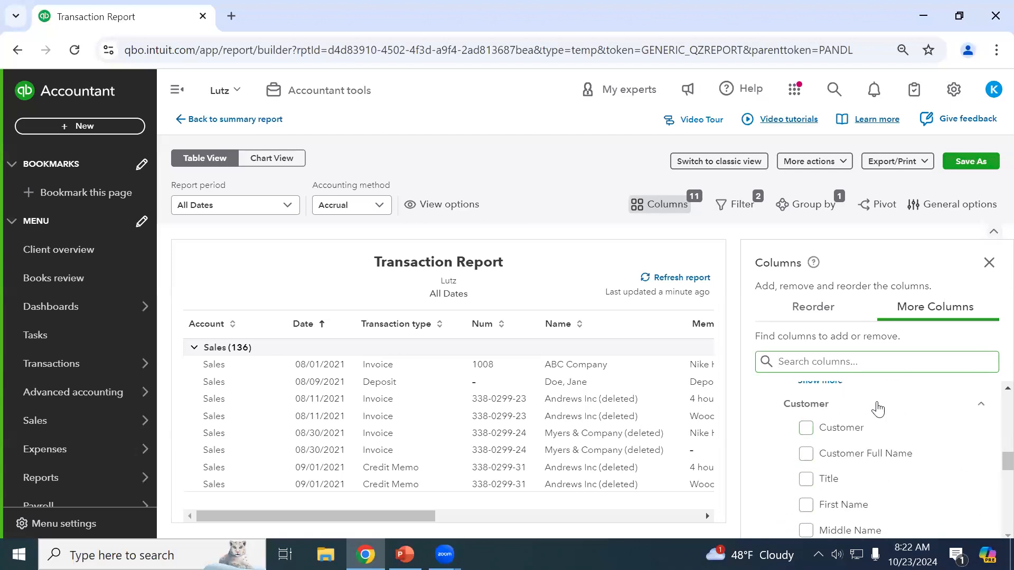
{"action": "left_click", "coordinate": [806, 429]}
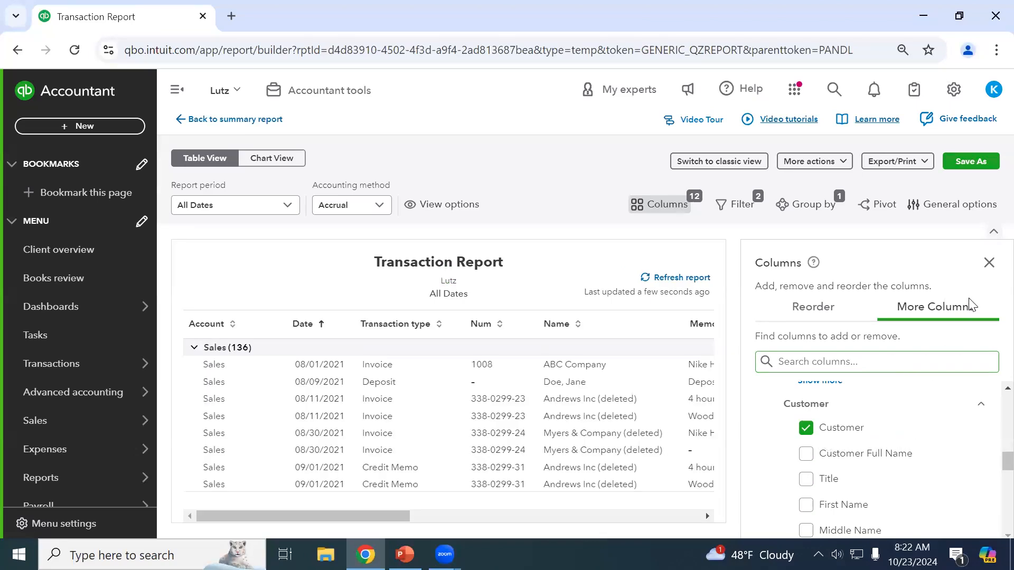
{"action": "left_click", "coordinate": [988, 263]}
{"action": "left_click_drag", "start_coordinate": [520, 518], "coordinate": [908, 526]}
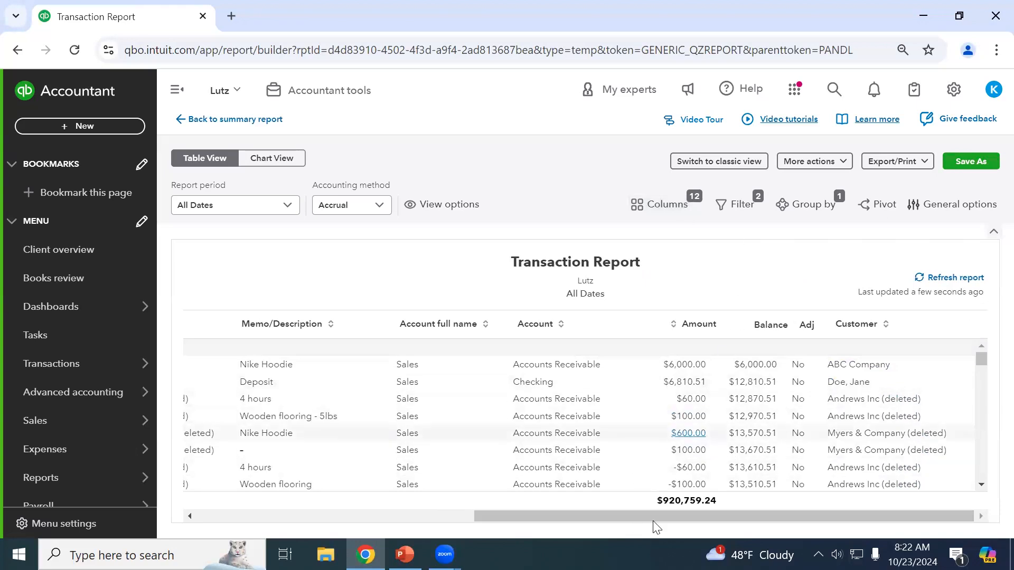
{"action": "left_click_drag", "start_coordinate": [647, 517], "coordinate": [390, 519]}
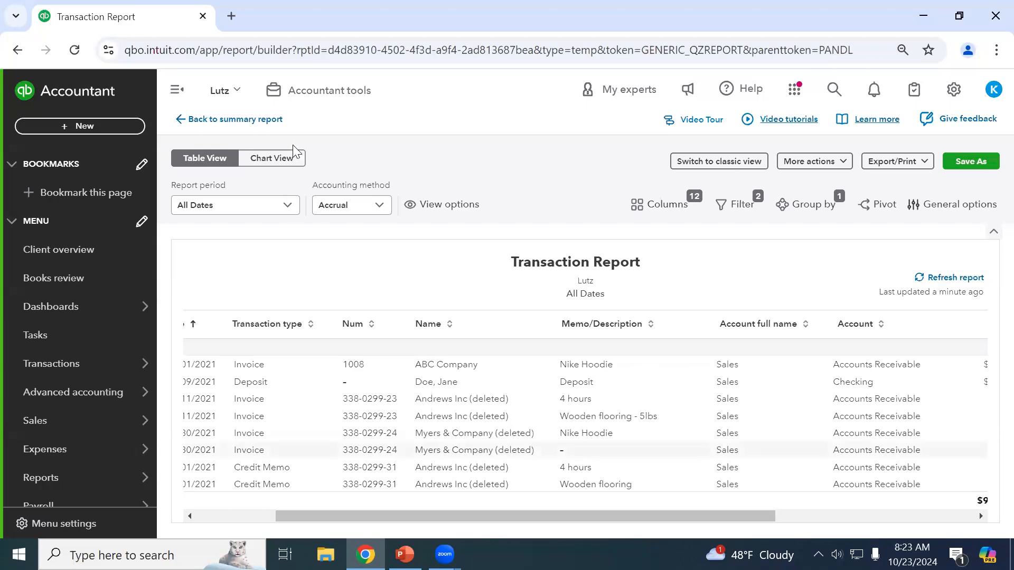
{"action": "left_click", "coordinate": [283, 159]}
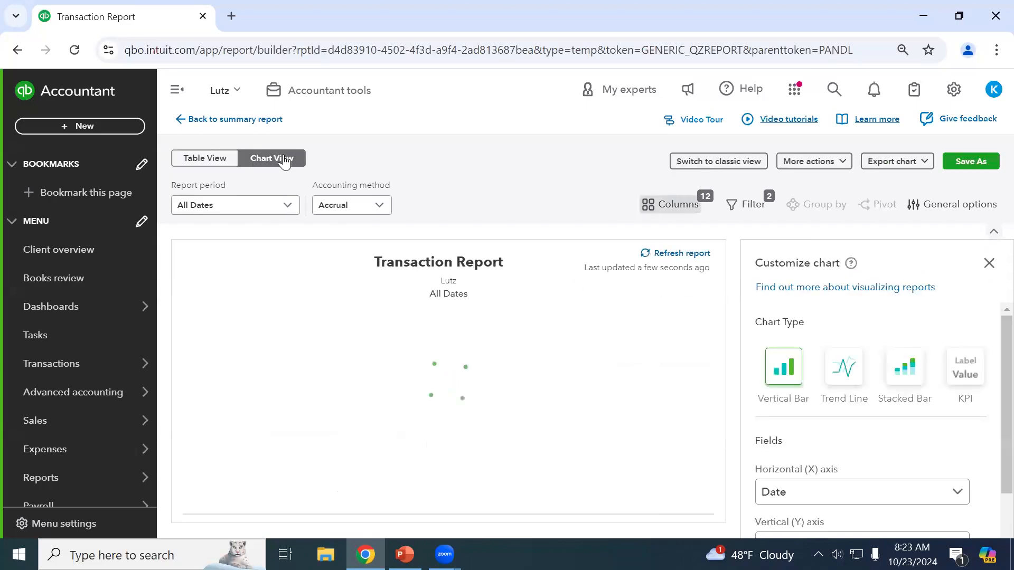
{"action": "left_click", "coordinate": [229, 158]}
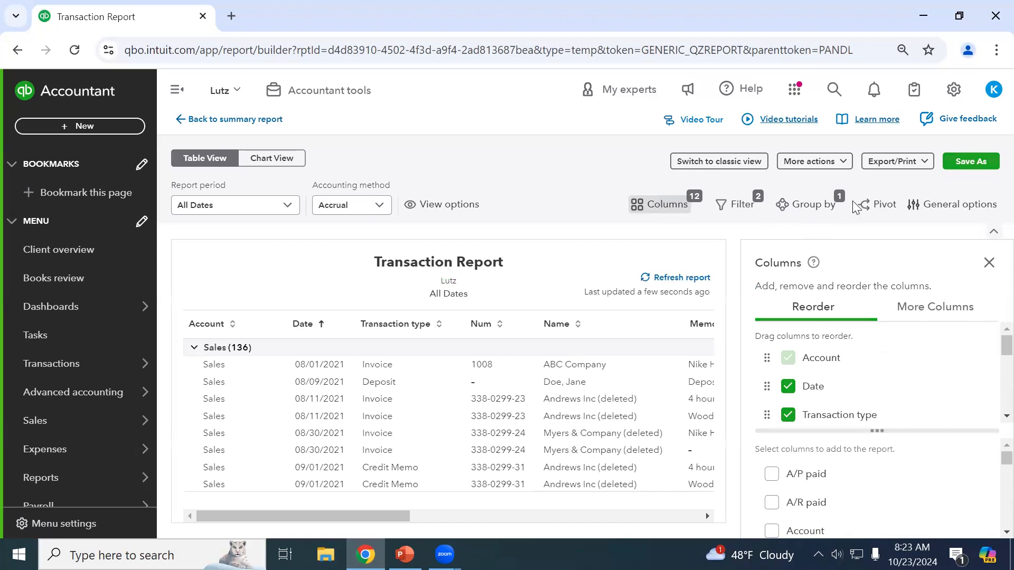
Group the Transaction Report by Customer (Hierarchy).
{"action": "left_click", "coordinate": [811, 207]}
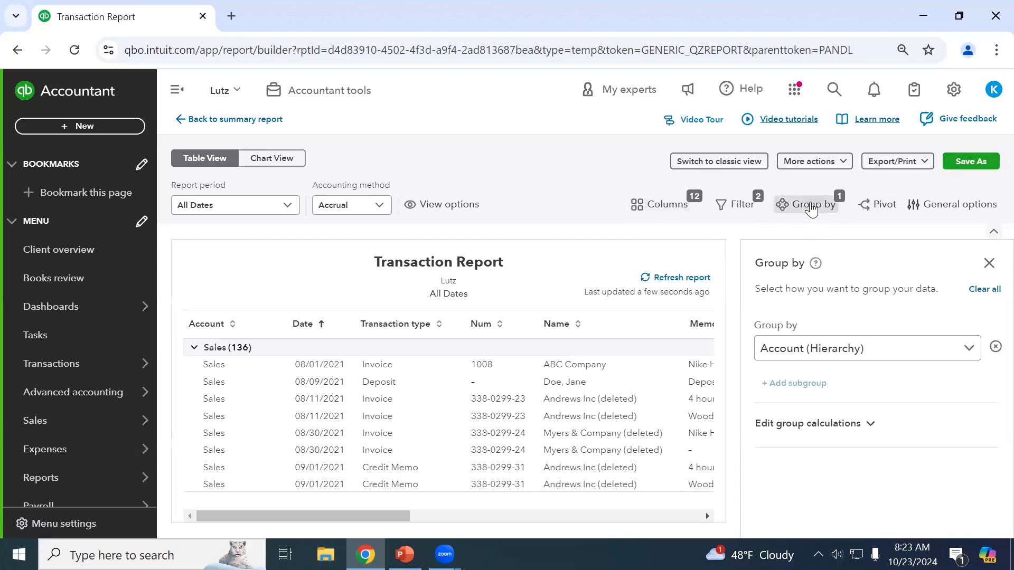
{"action": "left_click", "coordinate": [840, 350]}
{"action": "scroll", "coordinate": [851, 398], "scroll_direction": "down", "scroll_amount": 3}
{"action": "scroll", "coordinate": [847, 412], "scroll_direction": "down", "scroll_amount": 3}
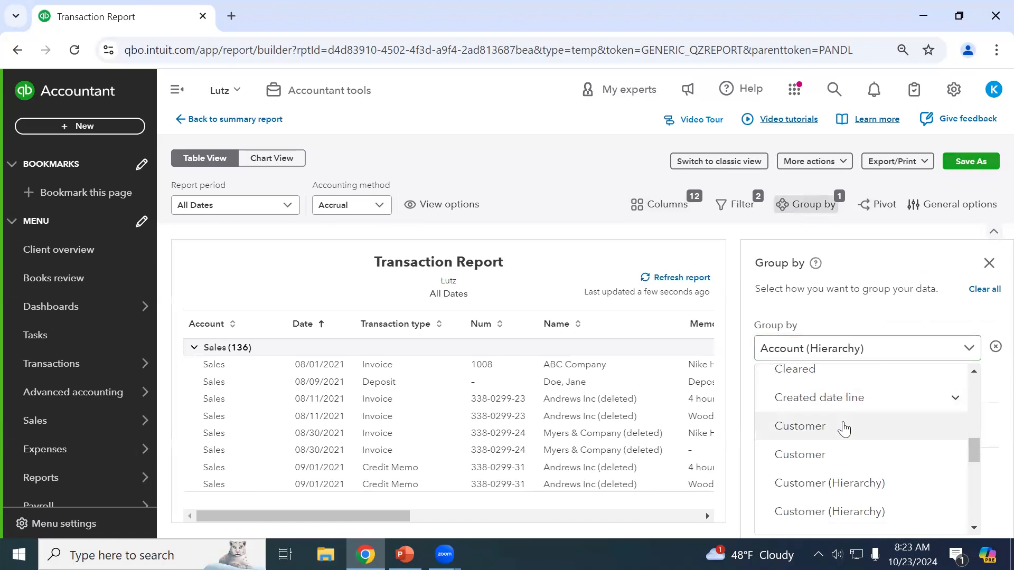
{"action": "scroll", "coordinate": [878, 480], "scroll_direction": "down", "scroll_amount": 3}
{"action": "scroll", "coordinate": [885, 482], "scroll_direction": "up", "scroll_amount": 3}
{"action": "left_click", "coordinate": [916, 488]}
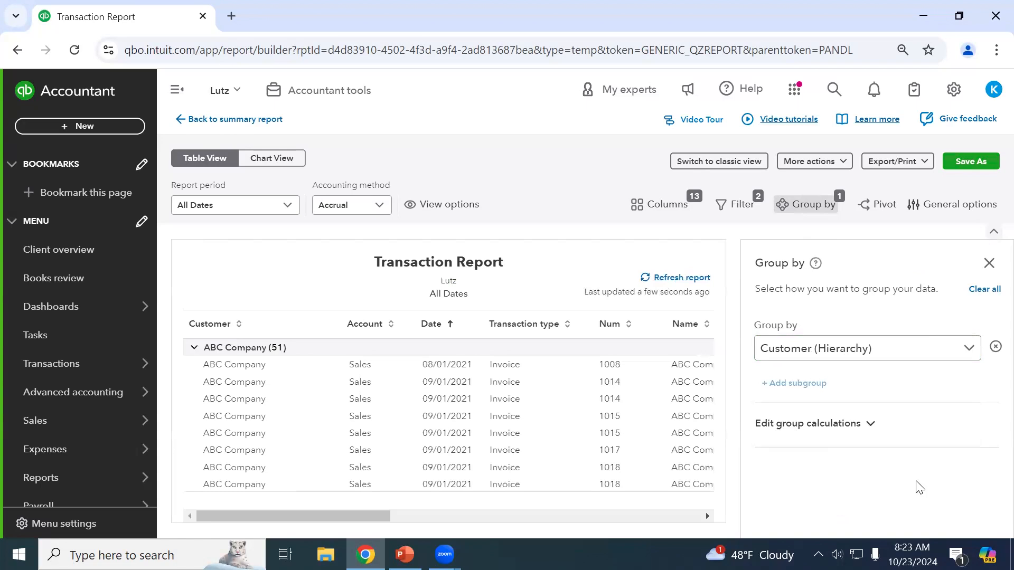
{"action": "left_click", "coordinate": [989, 263]}
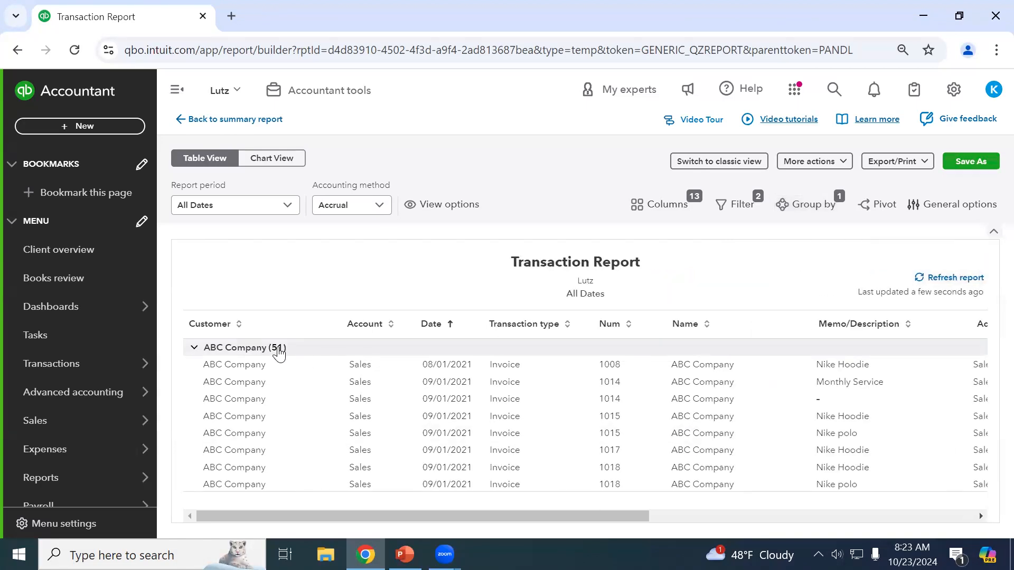
Collapse the first six customer groups, including ABC Company, Andrews Inc (deleted) and Myers & Company.
{"action": "left_click", "coordinate": [192, 356]}
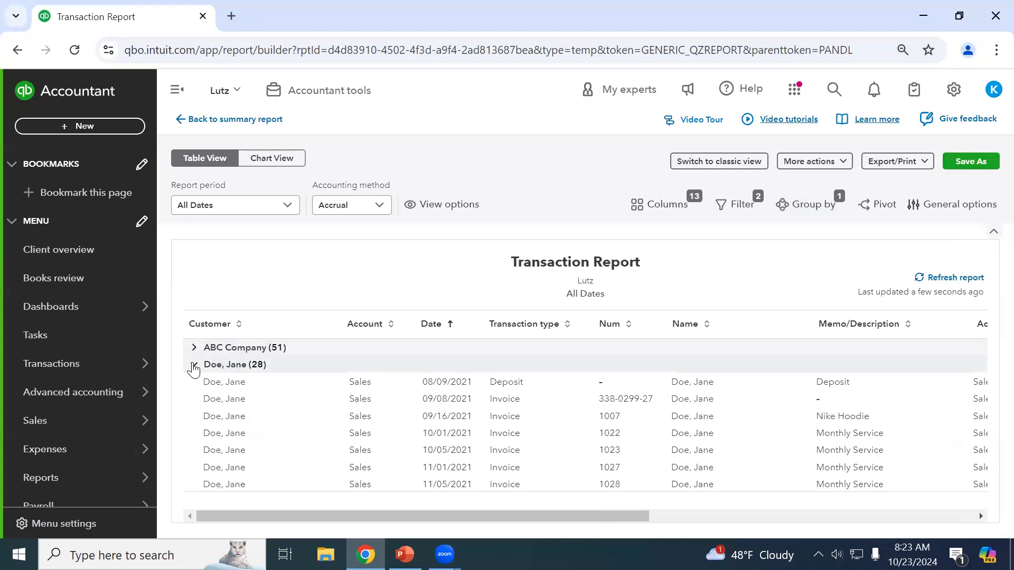
{"action": "left_click", "coordinate": [195, 371]}
{"action": "left_click", "coordinate": [194, 381]}
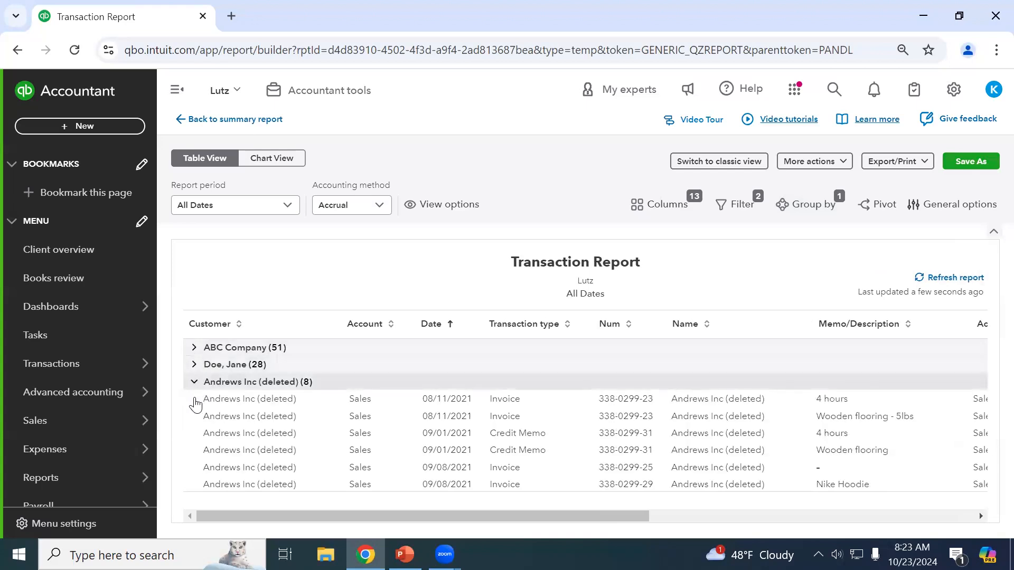
{"action": "left_click", "coordinate": [195, 399]}
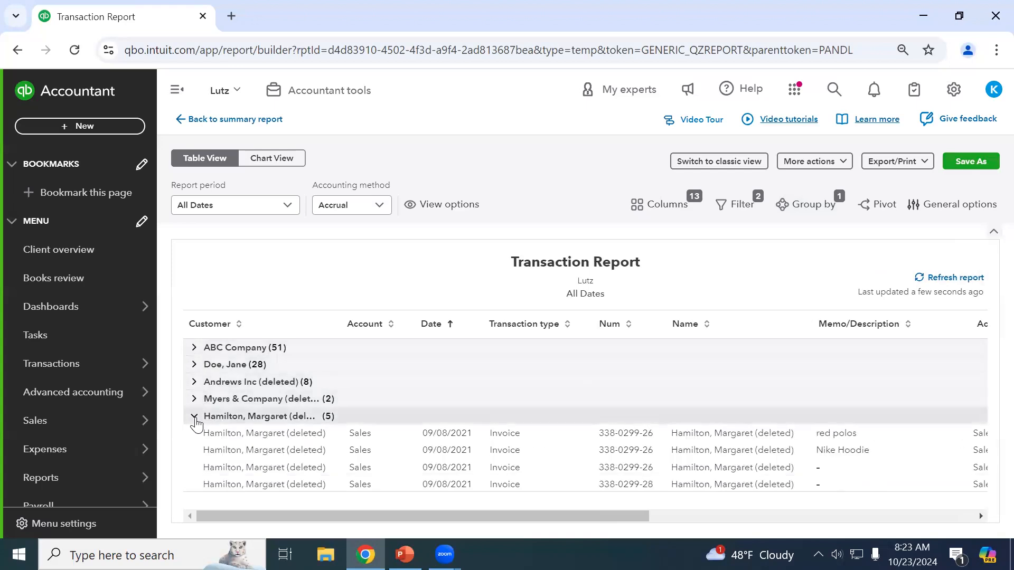
{"action": "left_click", "coordinate": [195, 417]}
{"action": "left_click", "coordinate": [196, 434]}
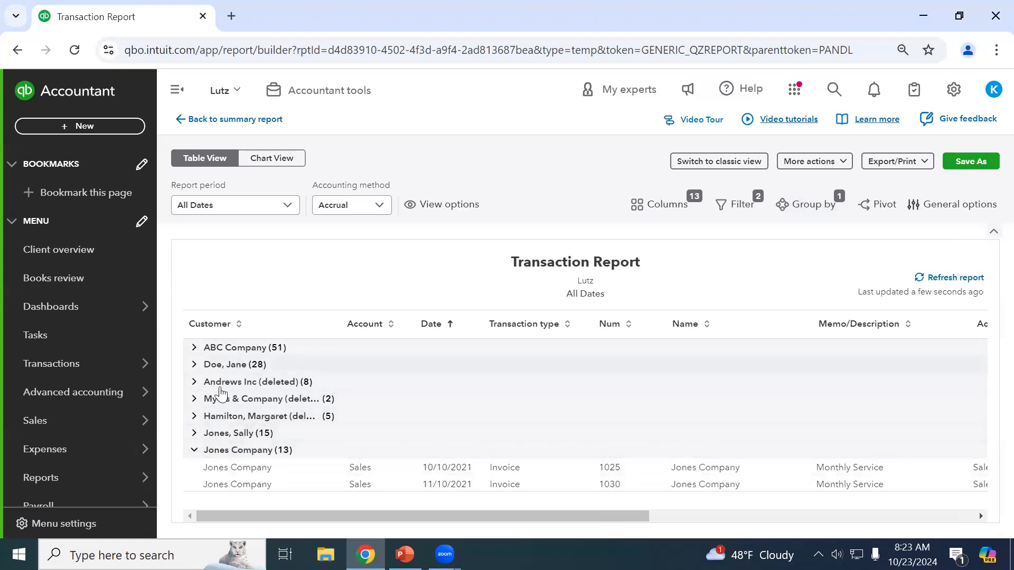
Switch the report to Chart View, try a Trend Line, then settle on Stacked Bar.
{"action": "left_click", "coordinate": [272, 158]}
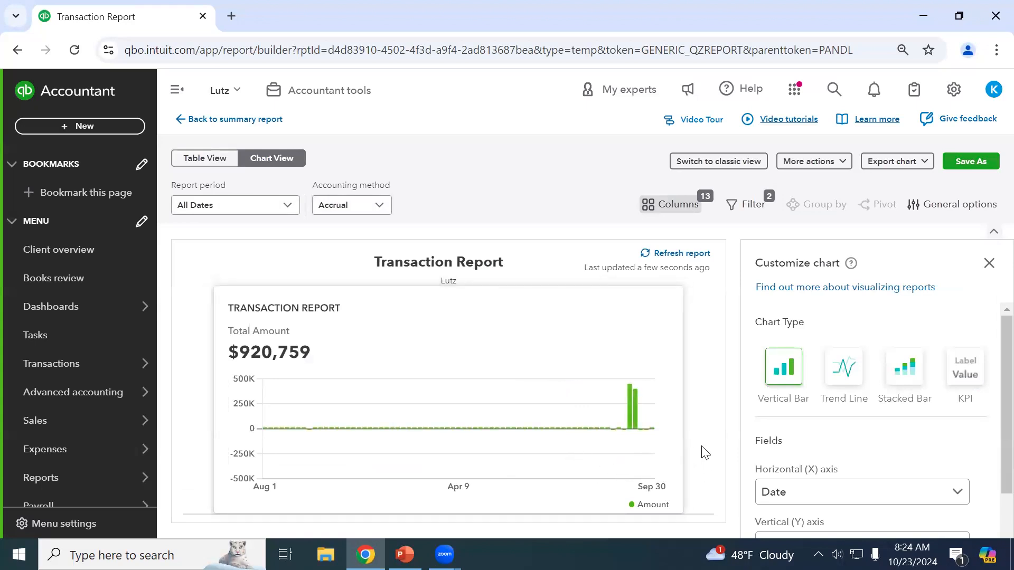
{"action": "left_click", "coordinate": [845, 370]}
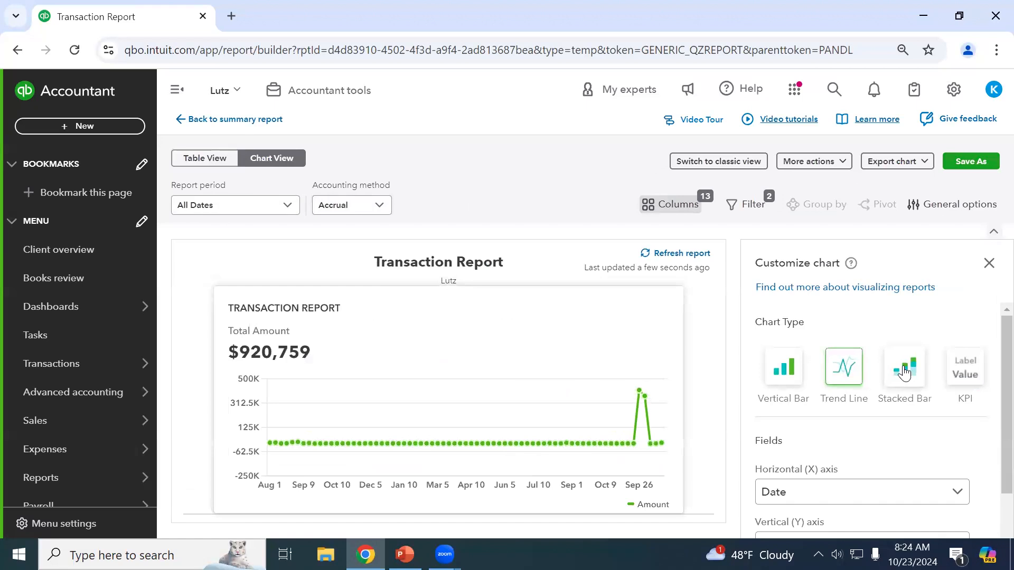
{"action": "scroll", "coordinate": [945, 447], "scroll_direction": "down", "scroll_amount": 2}
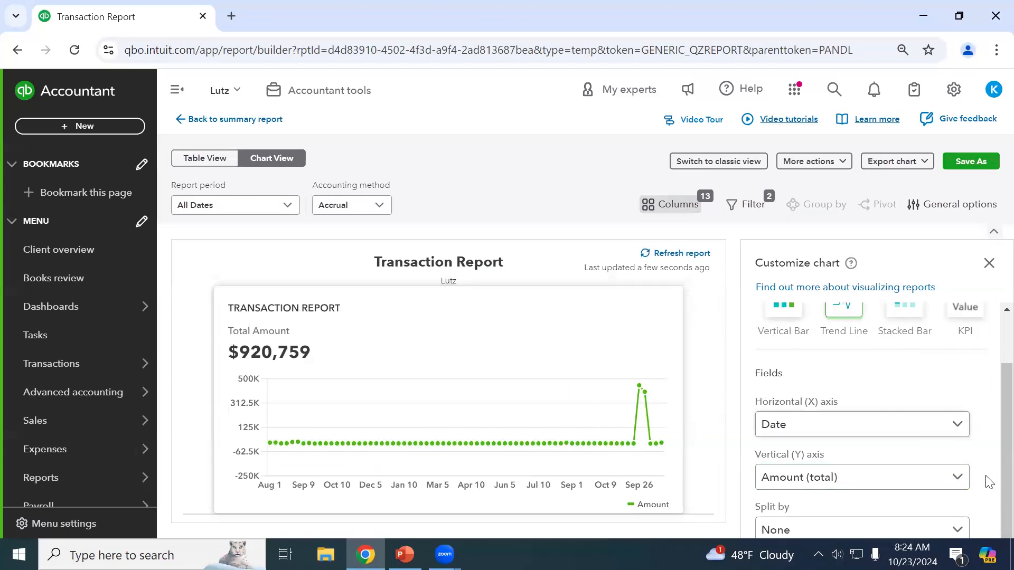
{"action": "scroll", "coordinate": [984, 487], "scroll_direction": "up", "scroll_amount": 2}
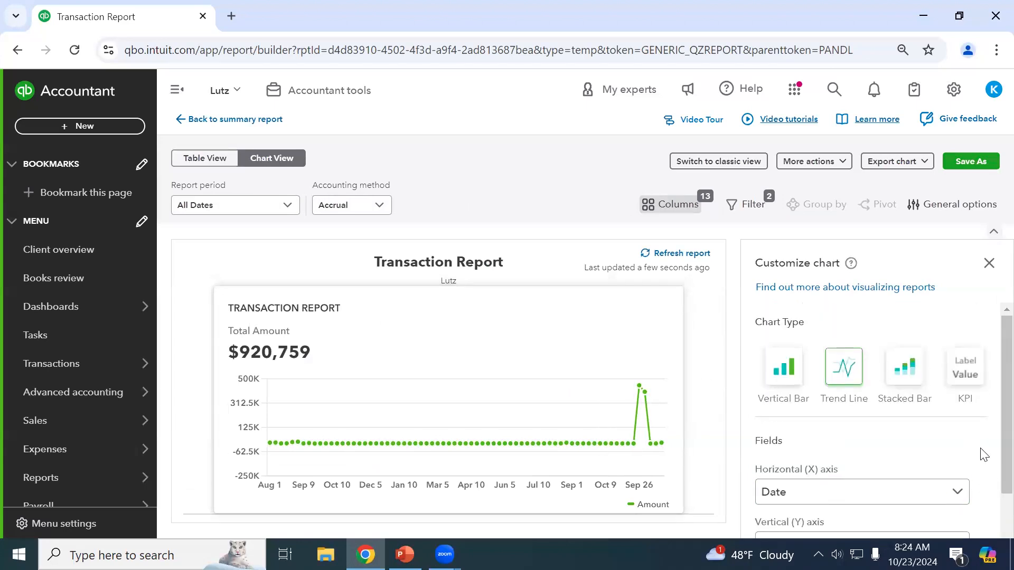
{"action": "scroll", "coordinate": [984, 460], "scroll_direction": "down", "scroll_amount": 2}
{"action": "scroll", "coordinate": [898, 373], "scroll_direction": "up", "scroll_amount": 2}
{"action": "left_click", "coordinate": [912, 373]}
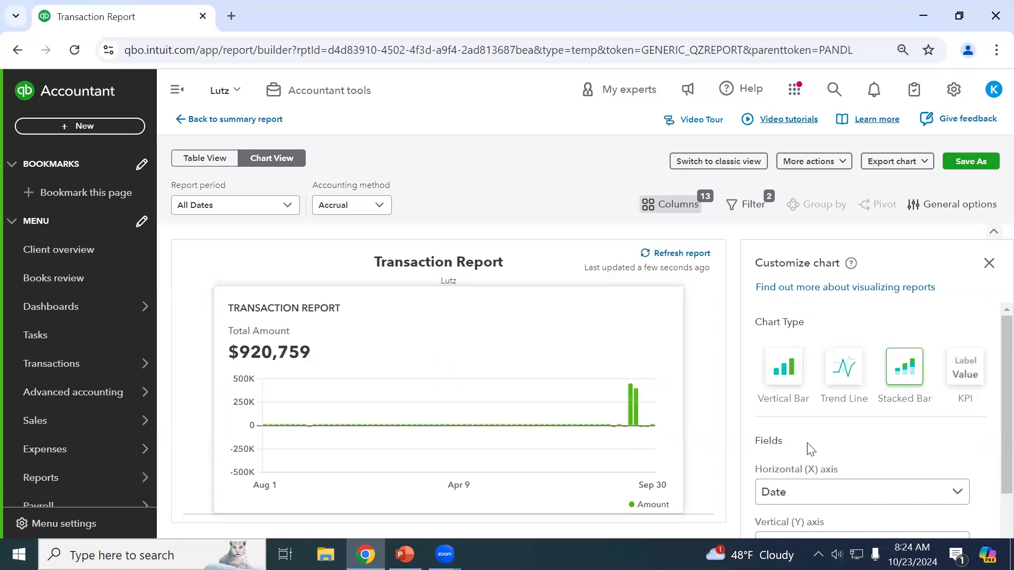
Change the report period to This quarter, then restore it to All Dates.
{"action": "mouse_move", "coordinate": [632, 417]}
{"action": "left_click", "coordinate": [266, 207]}
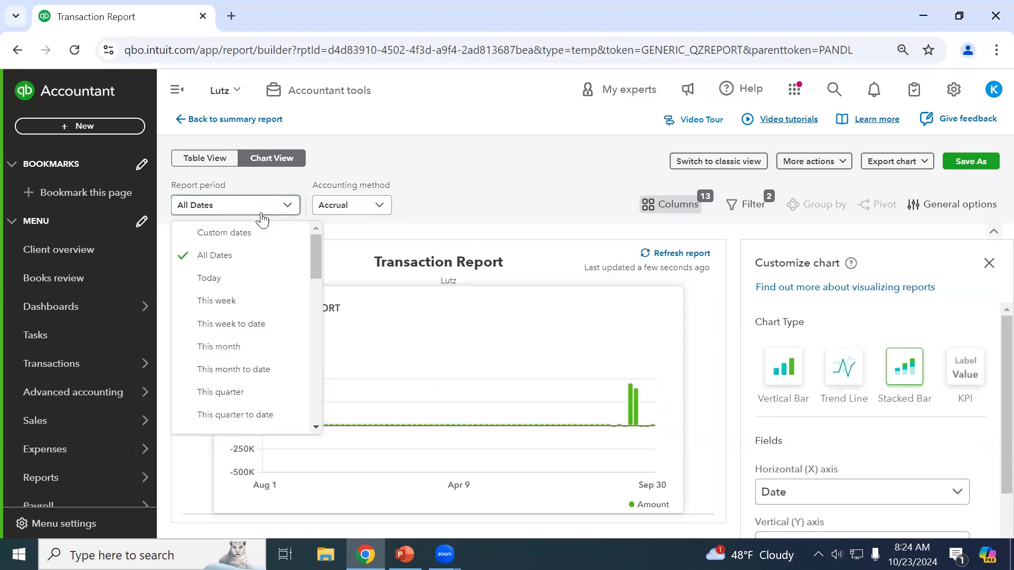
{"action": "left_click", "coordinate": [272, 391]}
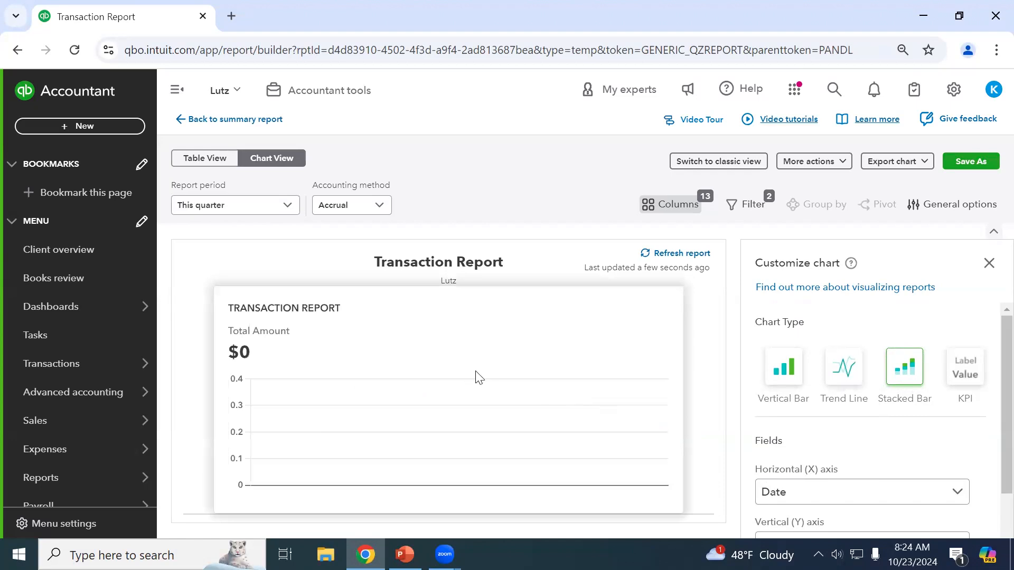
{"action": "left_click", "coordinate": [248, 212]}
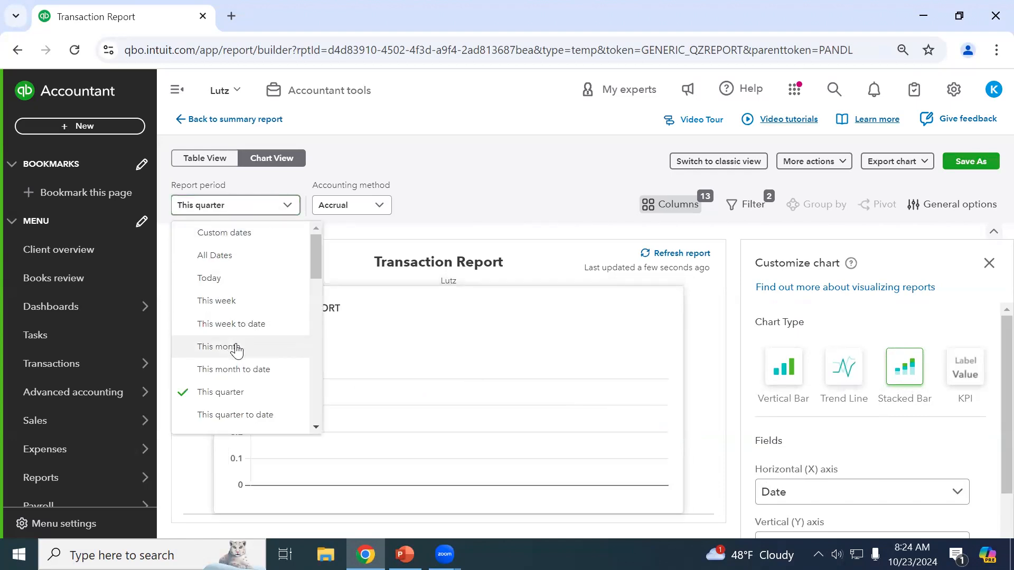
{"action": "left_click", "coordinate": [233, 255]}
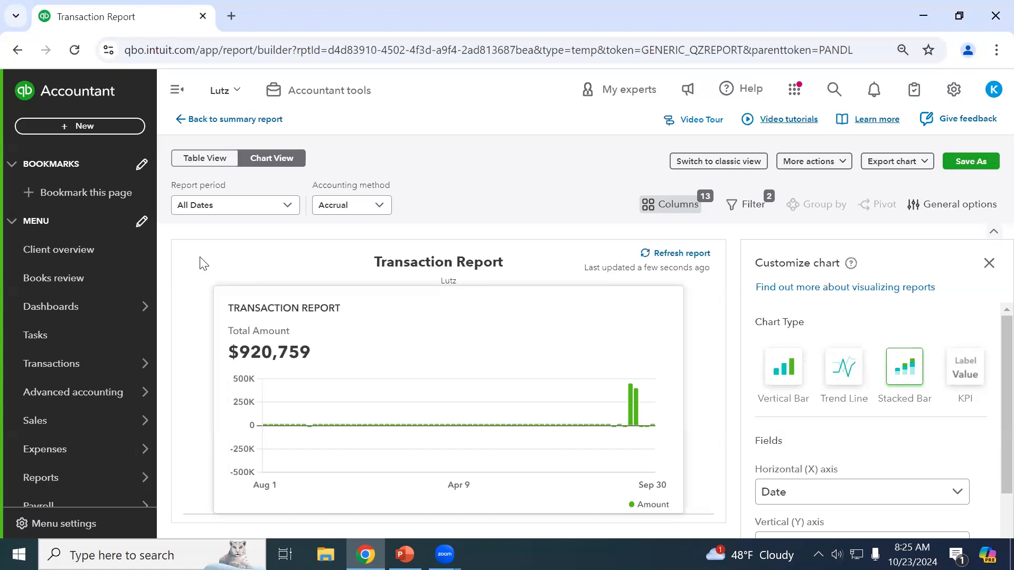
Return the Transaction Report to Table View and close the Columns panel.
{"action": "left_click", "coordinate": [216, 159]}
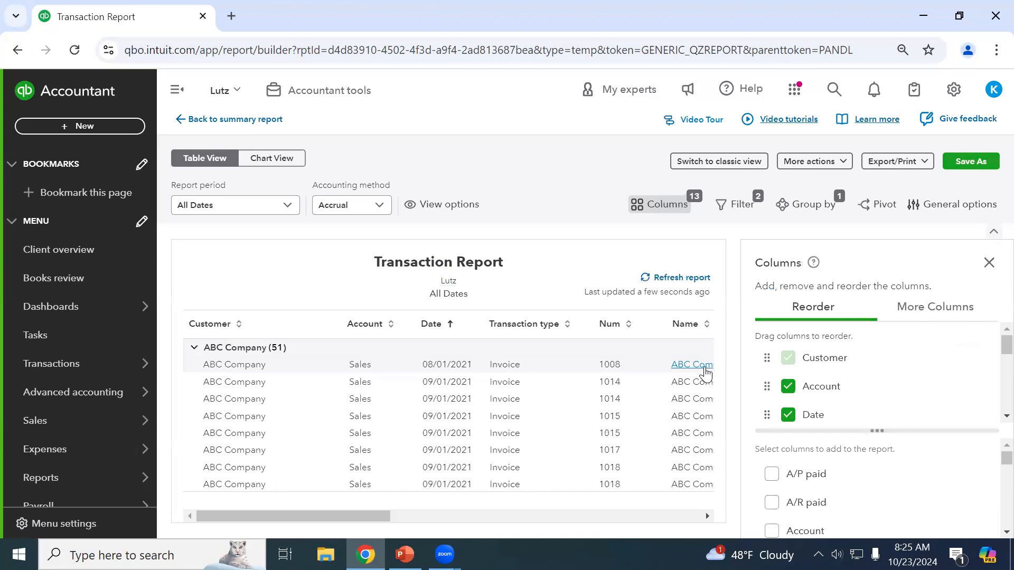
{"action": "left_click", "coordinate": [990, 263]}
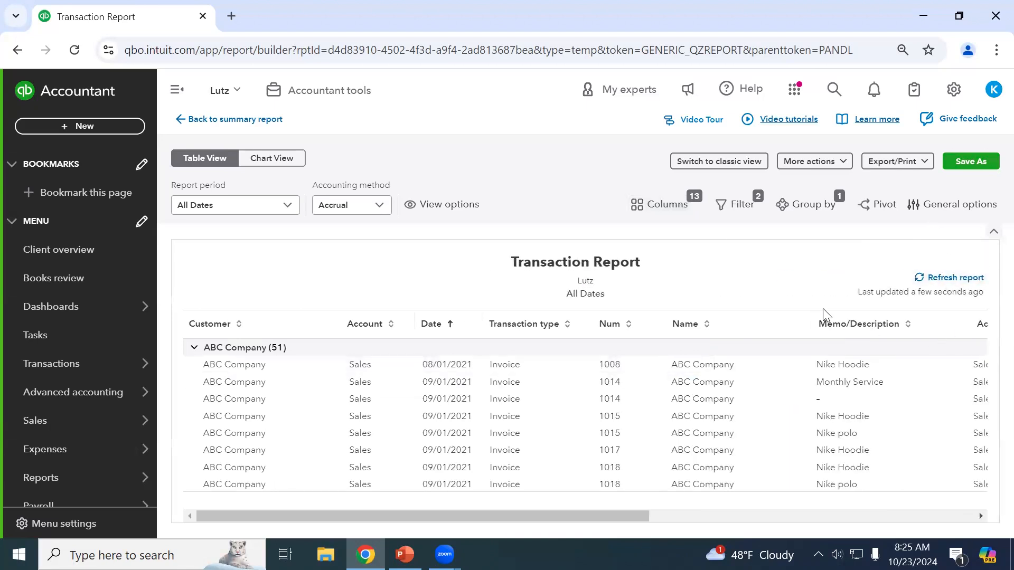
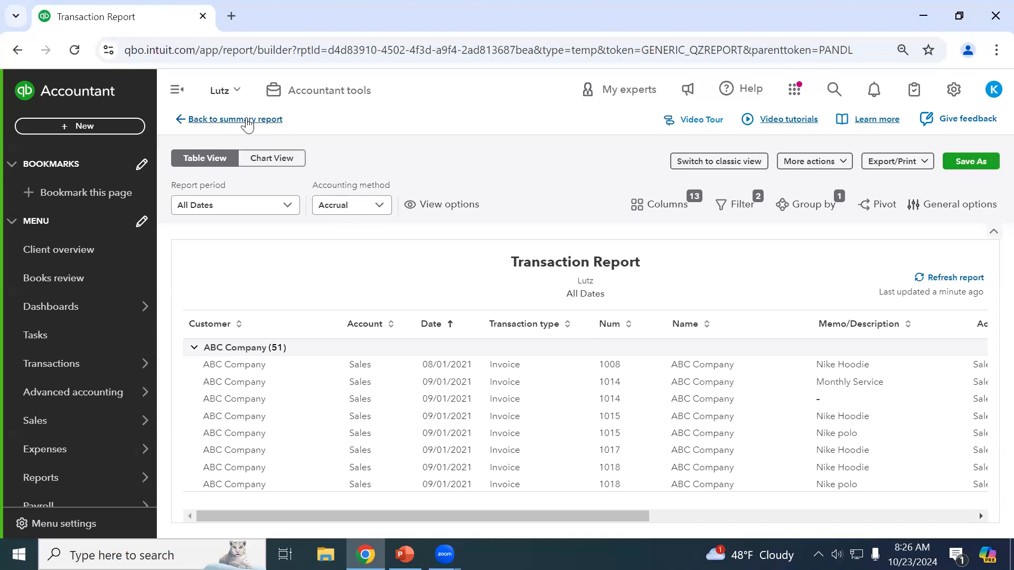
Back out of the transaction detail and Profit and Loss report to the Reports list.
{"action": "left_click", "coordinate": [247, 121]}
{"action": "left_click", "coordinate": [482, 355]}
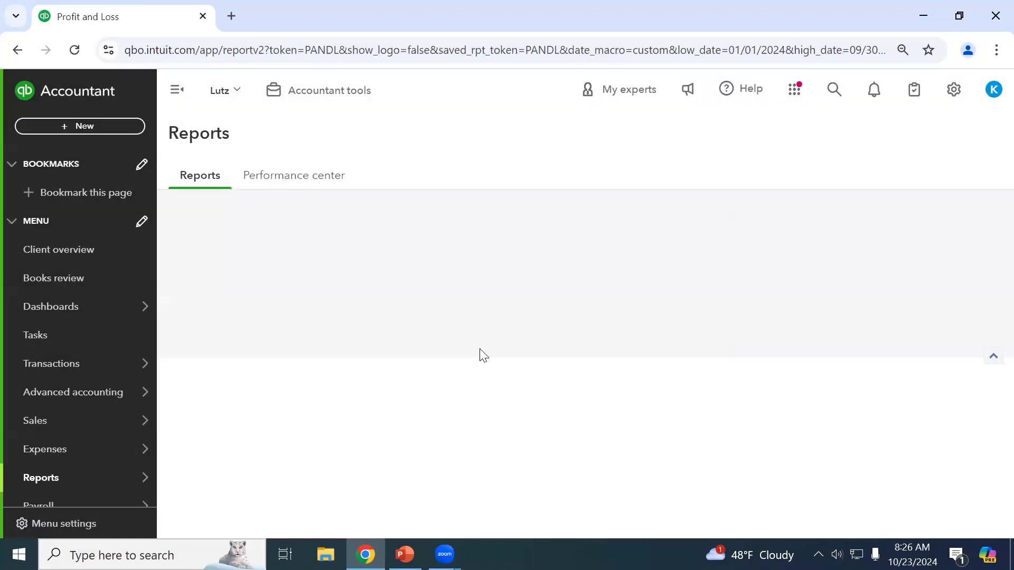
{"action": "scroll", "coordinate": [259, 285], "scroll_direction": "up", "scroll_amount": 3}
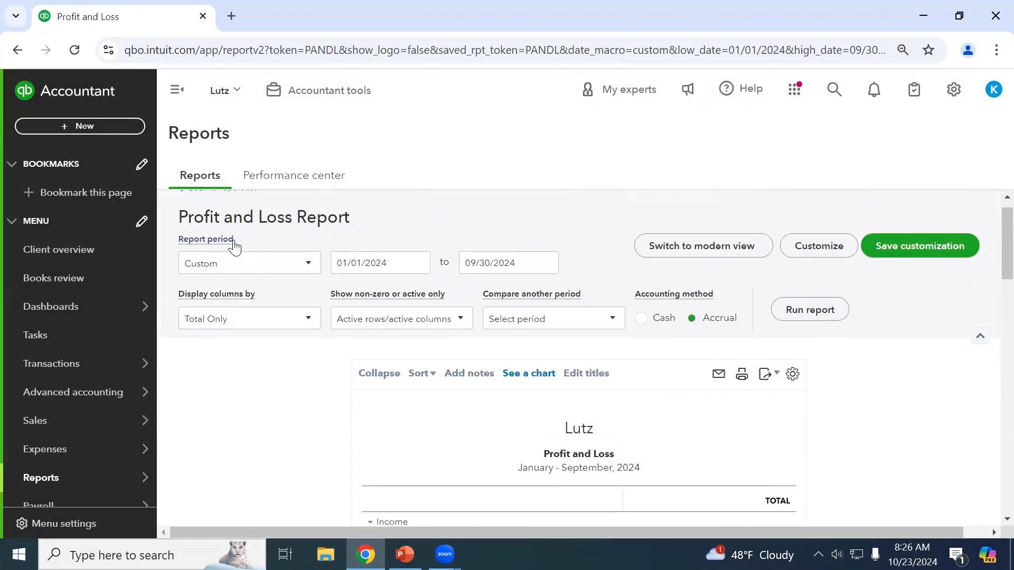
{"action": "left_click", "coordinate": [224, 207]}
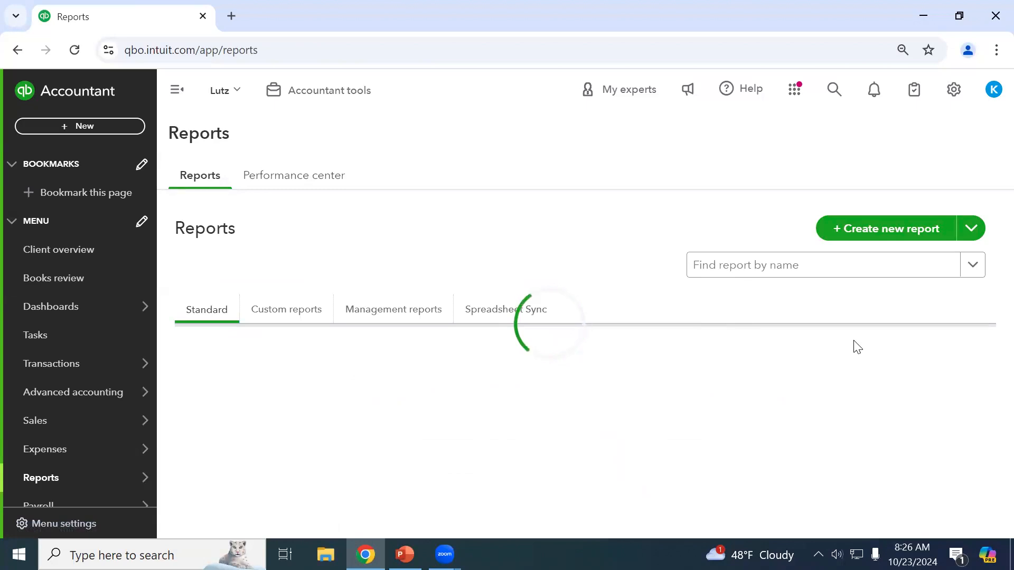
Show the saved reports under the Custom reports tab.
{"action": "scroll", "coordinate": [857, 347], "scroll_direction": "down", "scroll_amount": 2}
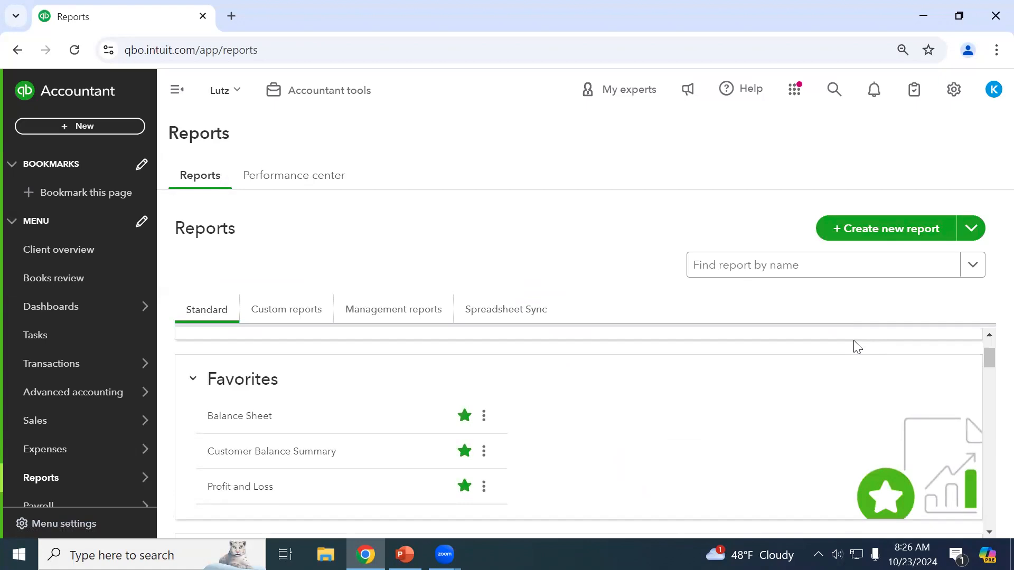
{"action": "left_click", "coordinate": [861, 263]}
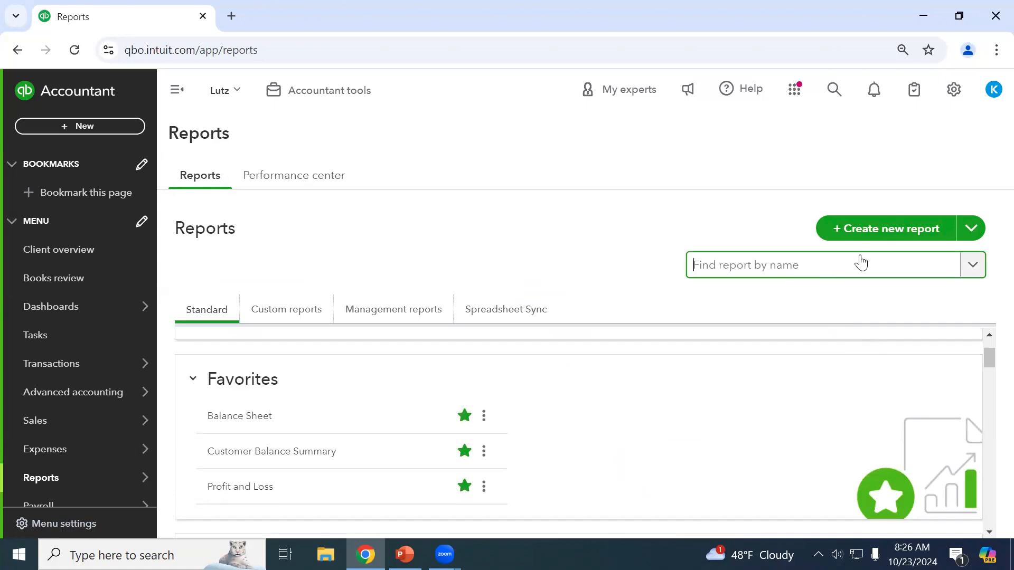
{"action": "left_click", "coordinate": [309, 310]}
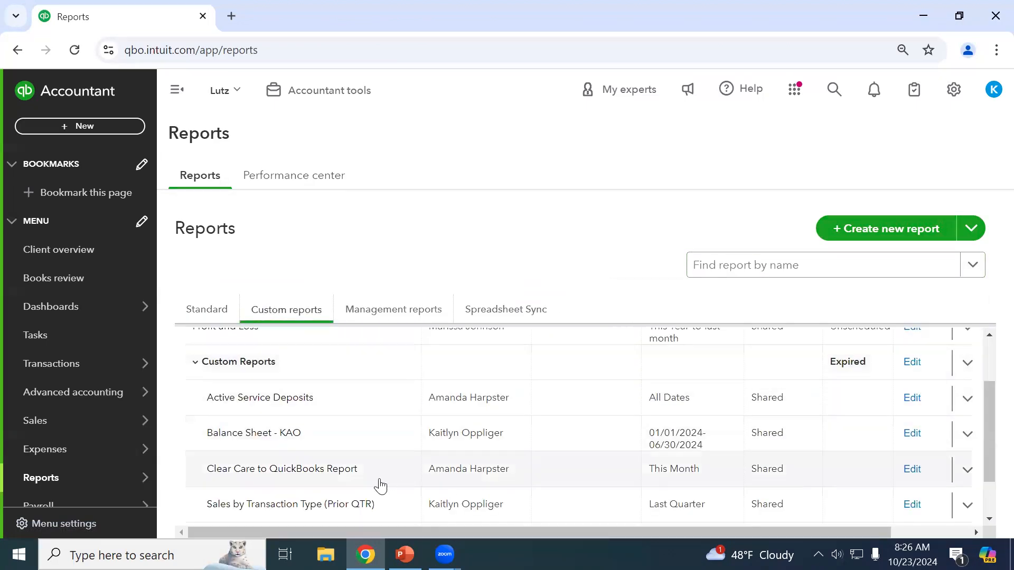
{"action": "left_click", "coordinate": [294, 401]}
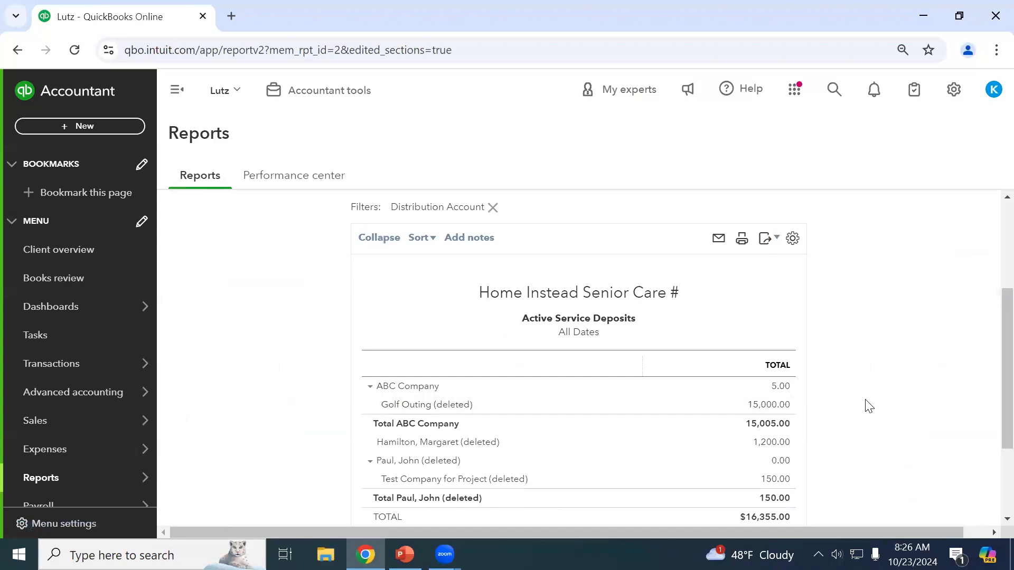
{"action": "scroll", "coordinate": [869, 405], "scroll_direction": "down", "scroll_amount": 2}
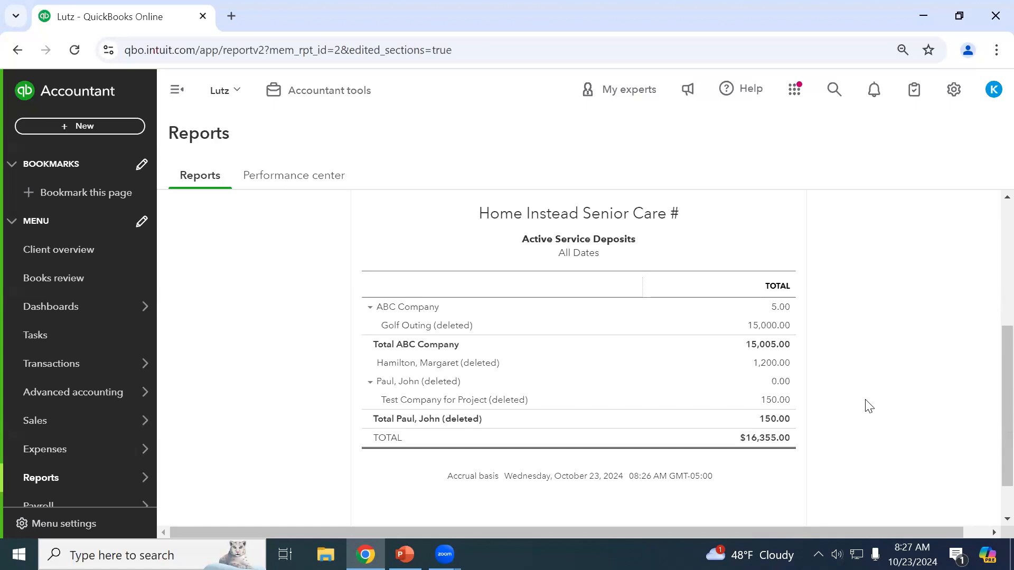
{"action": "scroll", "coordinate": [869, 405], "scroll_direction": "up", "scroll_amount": 5}
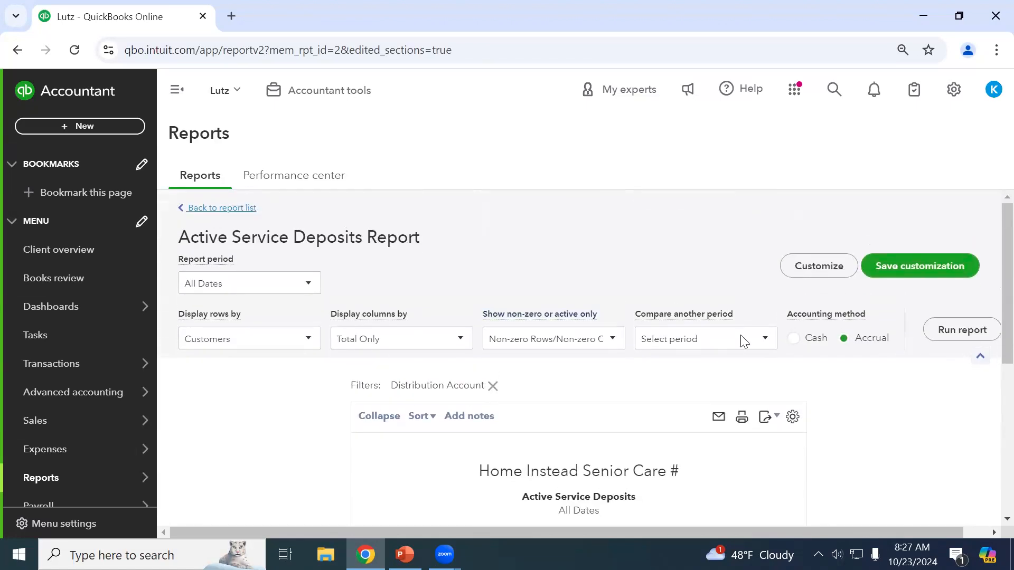
{"action": "scroll", "coordinate": [781, 369], "scroll_direction": "down", "scroll_amount": 3}
{"action": "left_click", "coordinate": [778, 428]}
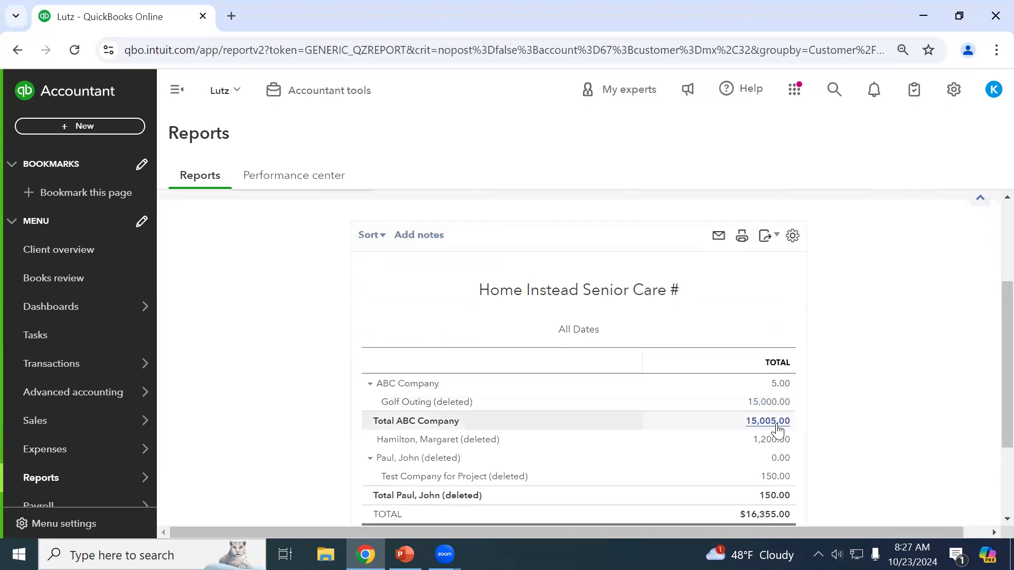
{"action": "scroll", "coordinate": [285, 265], "scroll_direction": "up", "scroll_amount": 3}
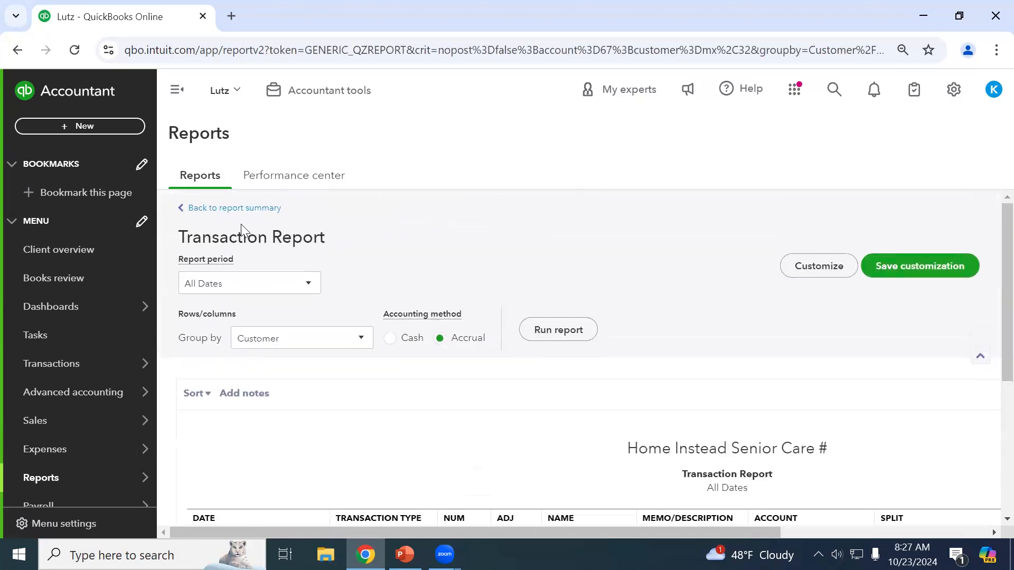
{"action": "scroll", "coordinate": [427, 466], "scroll_direction": "down", "scroll_amount": 4}
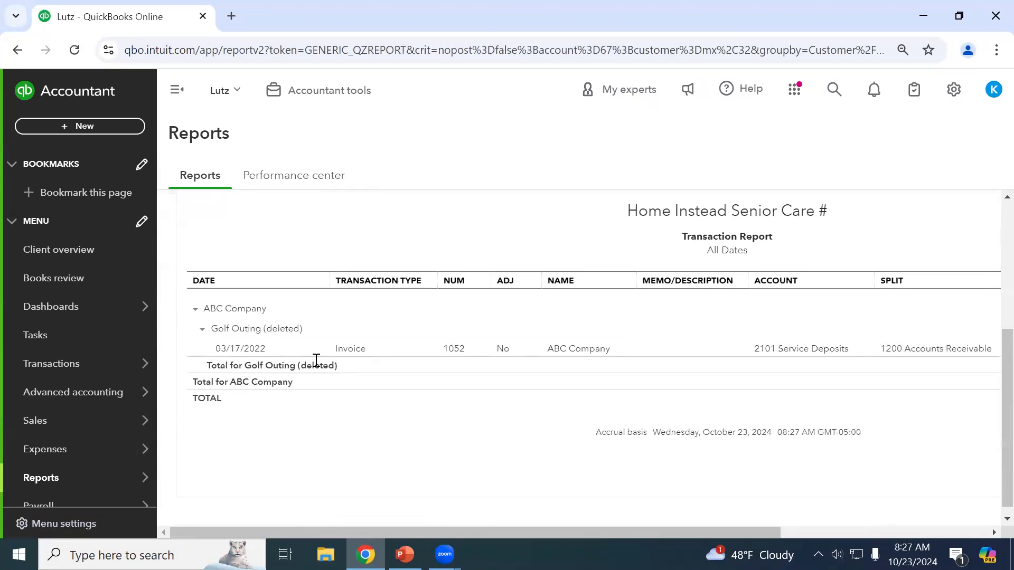
{"action": "scroll", "coordinate": [256, 247], "scroll_direction": "up", "scroll_amount": 4}
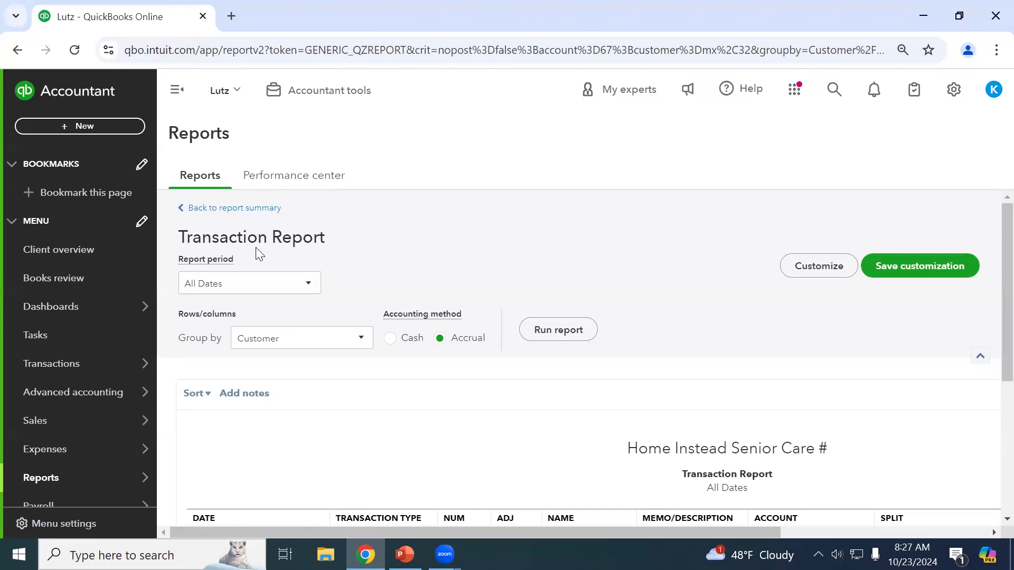
{"action": "left_click", "coordinate": [240, 210]}
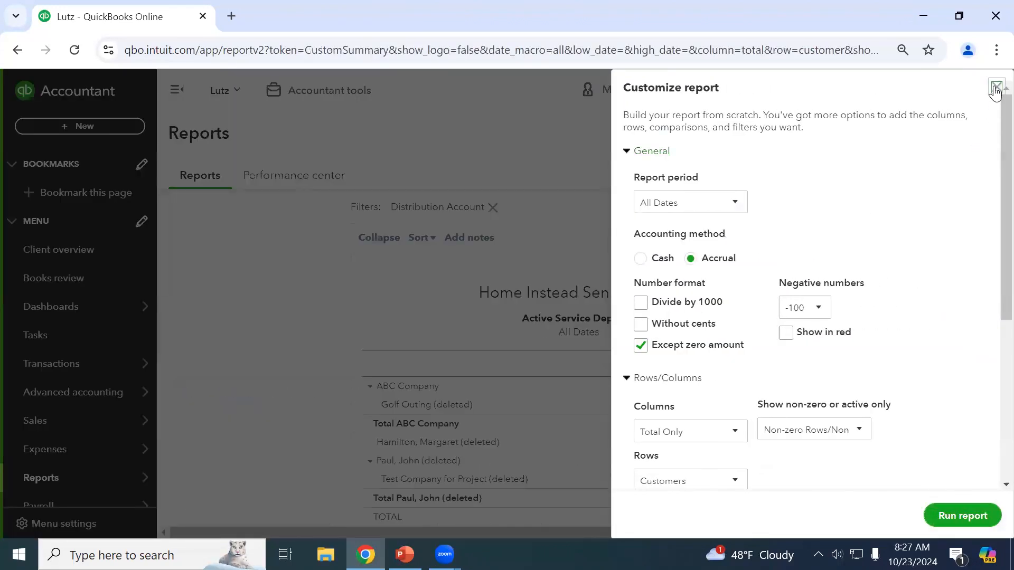
{"action": "left_click", "coordinate": [996, 89]}
{"action": "scroll", "coordinate": [952, 421], "scroll_direction": "down", "scroll_amount": 2}
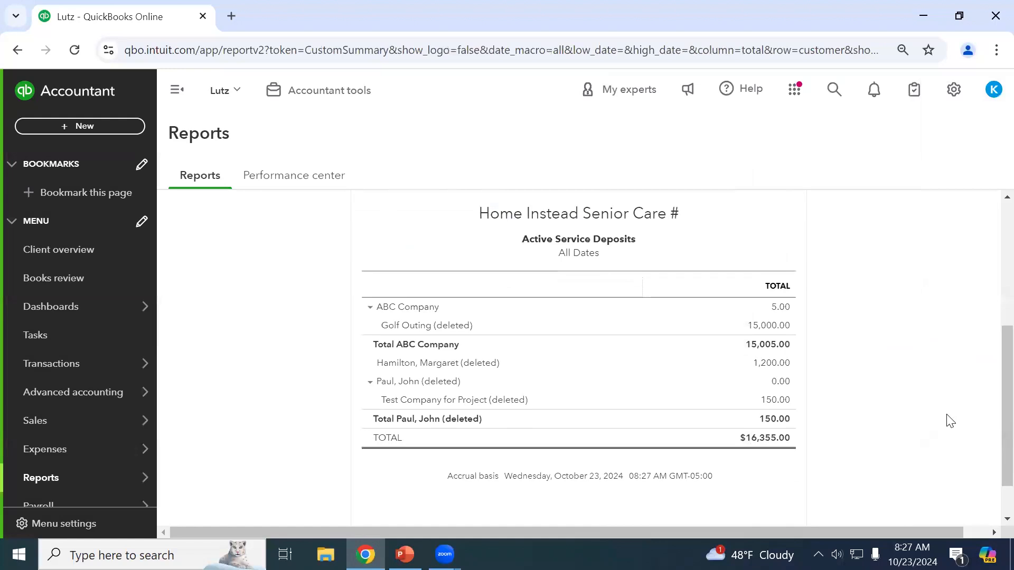
{"action": "left_click", "coordinate": [777, 366]}
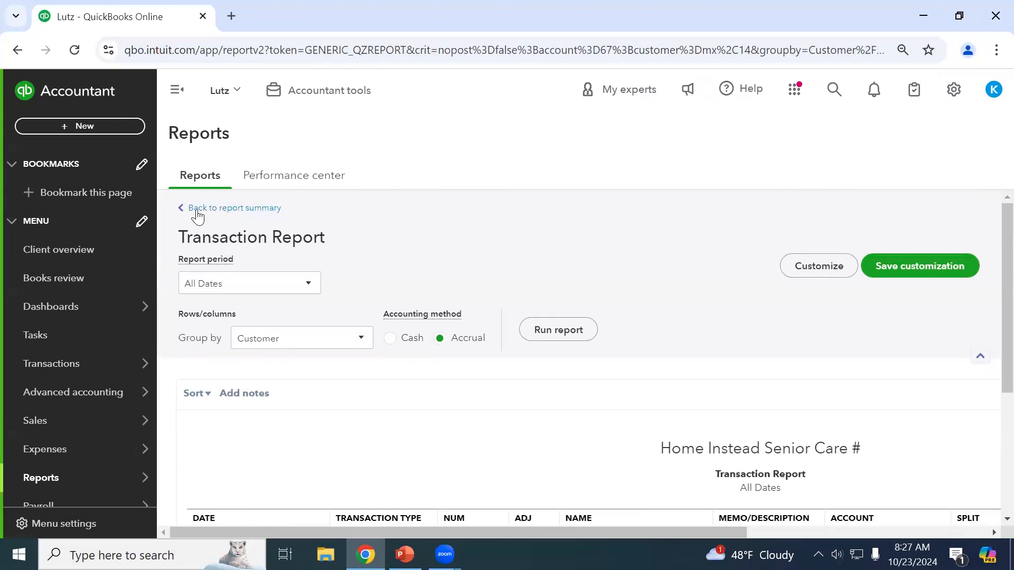
{"action": "left_click", "coordinate": [197, 211]}
{"action": "scroll", "coordinate": [802, 389], "scroll_direction": "down", "scroll_amount": 2}
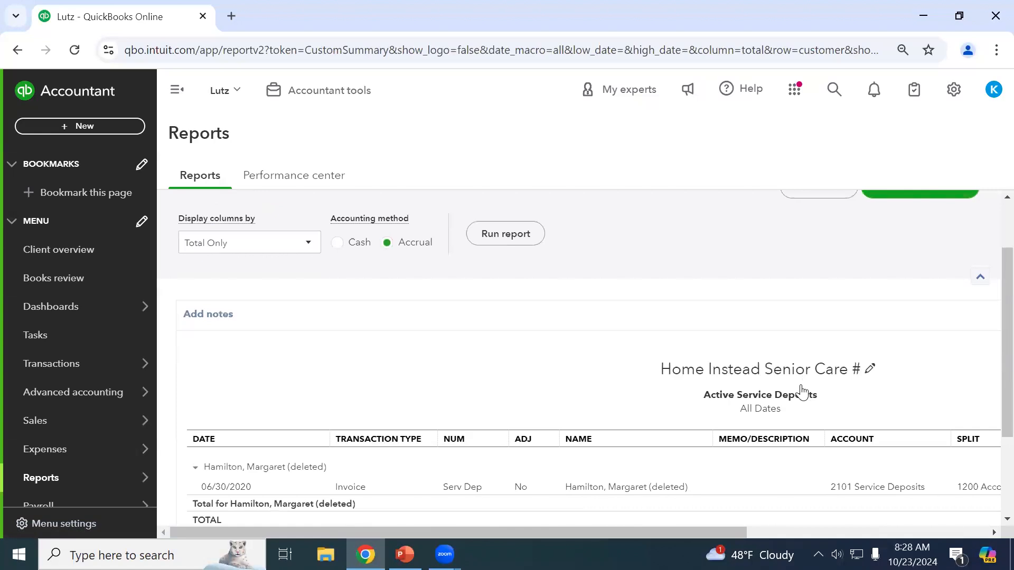
{"action": "scroll", "coordinate": [581, 359], "scroll_direction": "down", "scroll_amount": 2}
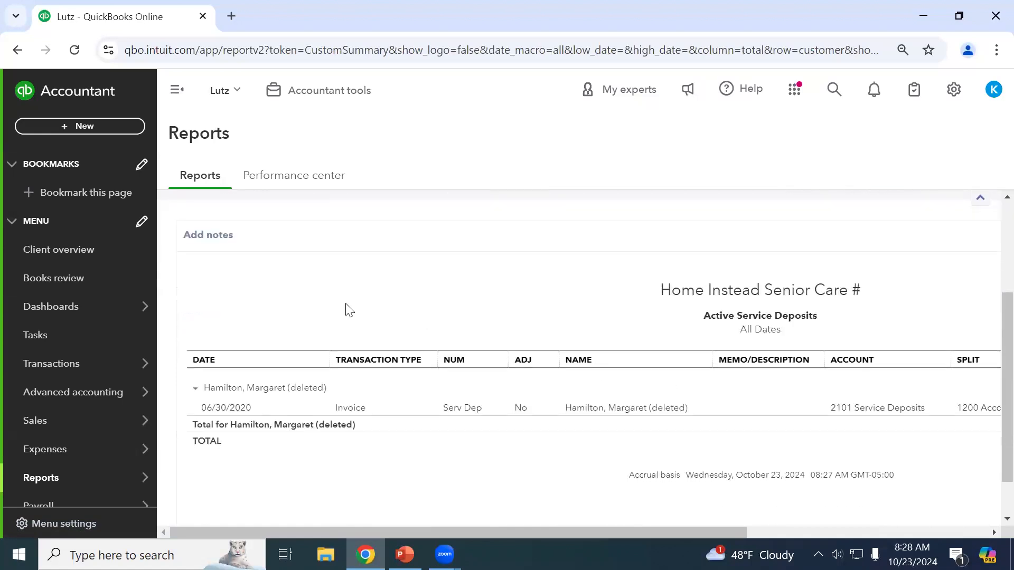
{"action": "scroll", "coordinate": [346, 311], "scroll_direction": "up", "scroll_amount": 5}
{"action": "left_click", "coordinate": [224, 209]}
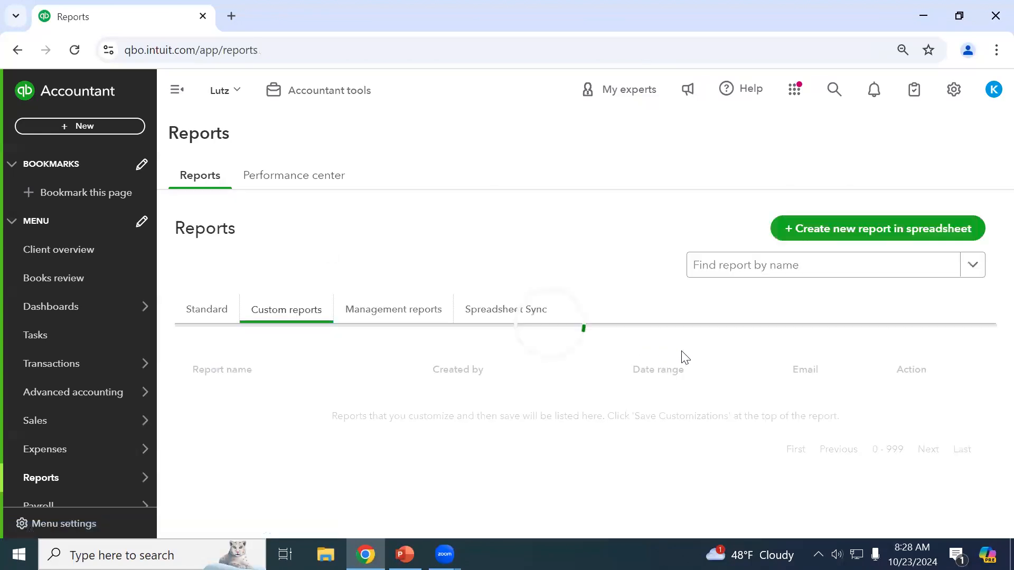
Switch to the Management reports tab listing Basic and Expanded Company Financials for This year.
{"action": "scroll", "coordinate": [782, 421], "scroll_direction": "down", "scroll_amount": 2}
{"action": "scroll", "coordinate": [783, 421], "scroll_direction": "up", "scroll_amount": 2}
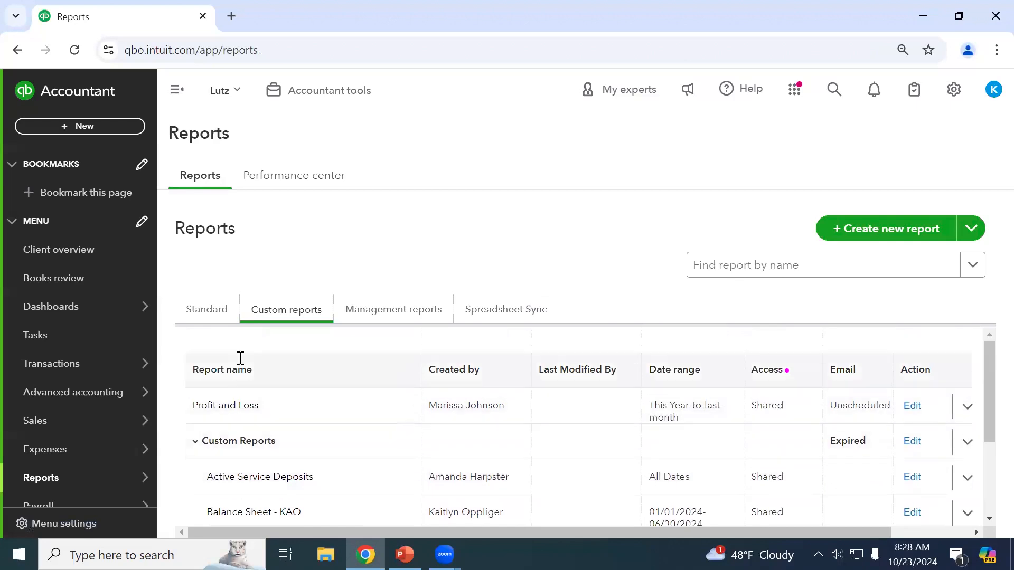
{"action": "left_click", "coordinate": [374, 315]}
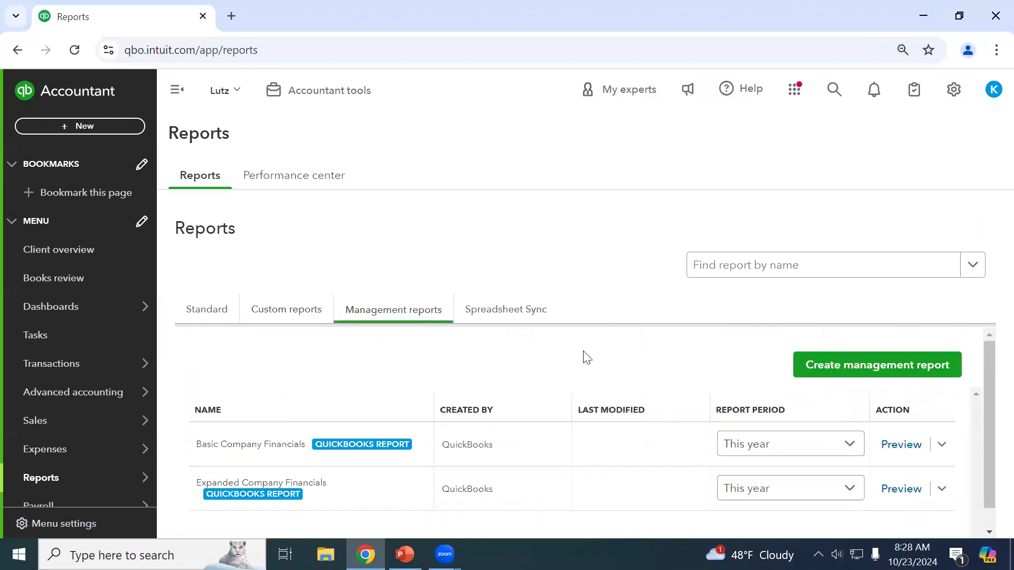
{"action": "scroll", "coordinate": [628, 380], "scroll_direction": "down", "scroll_amount": 1}
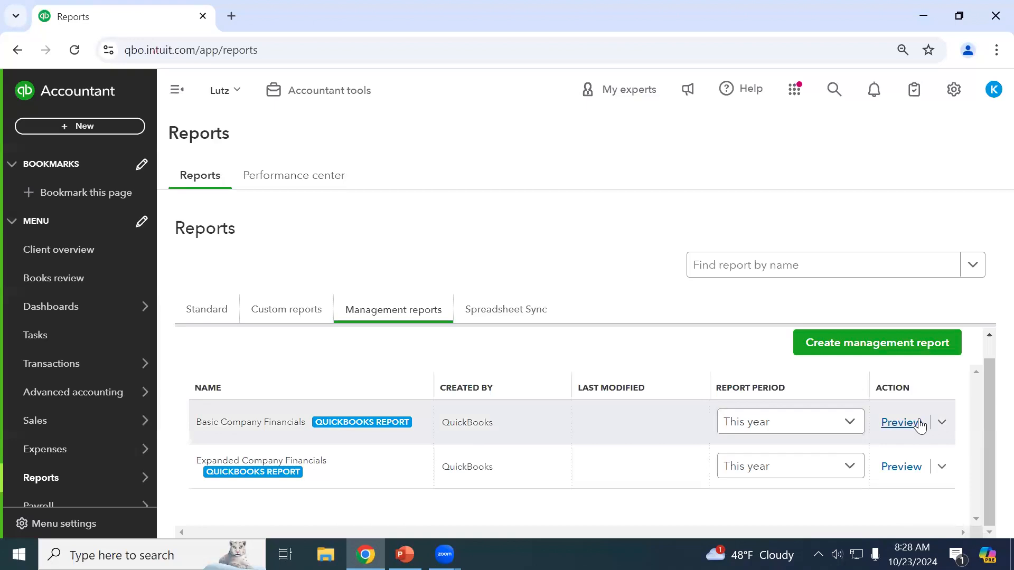
Preview Basic Company Financials as a PDF, scroll its 7 pages back to the cover, and close it.
{"action": "left_click", "coordinate": [900, 422]}
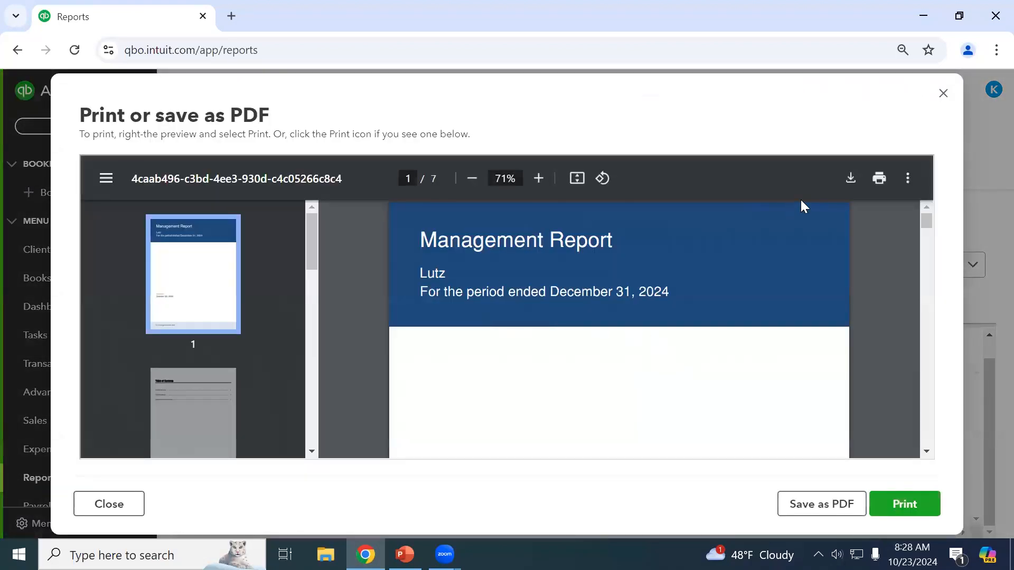
{"action": "scroll", "coordinate": [620, 329], "scroll_direction": "down", "scroll_amount": 3}
{"action": "scroll", "coordinate": [631, 344], "scroll_direction": "down", "scroll_amount": 10}
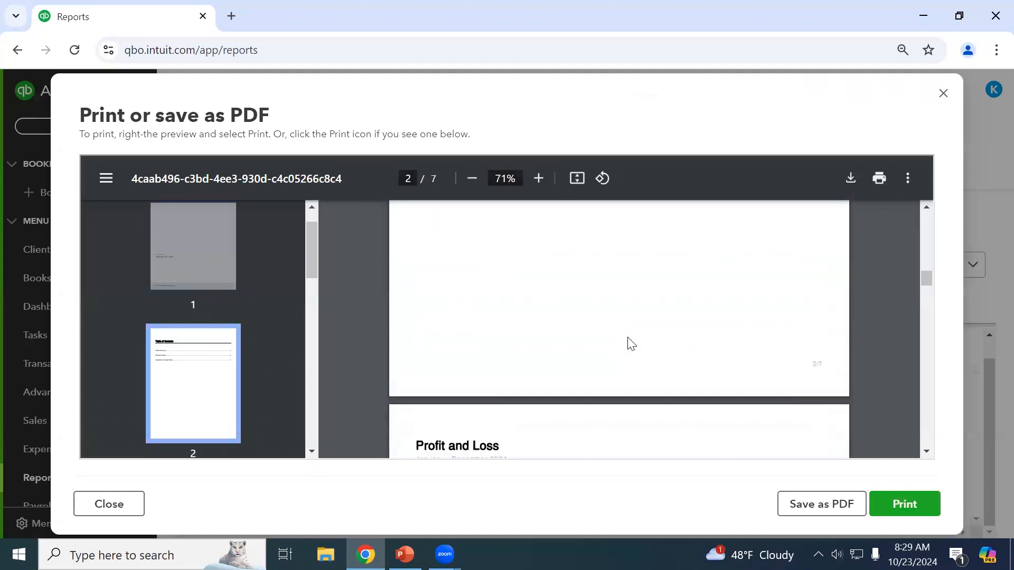
{"action": "scroll", "coordinate": [631, 343], "scroll_direction": "down", "scroll_amount": 15}
{"action": "scroll", "coordinate": [677, 366], "scroll_direction": "down", "scroll_amount": 12}
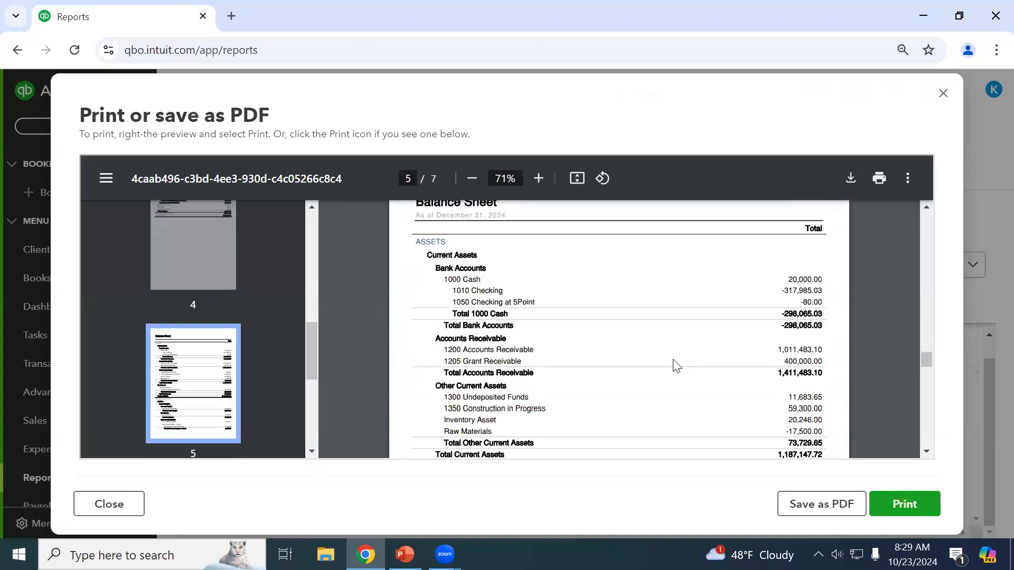
{"action": "scroll", "coordinate": [677, 366], "scroll_direction": "down", "scroll_amount": 12}
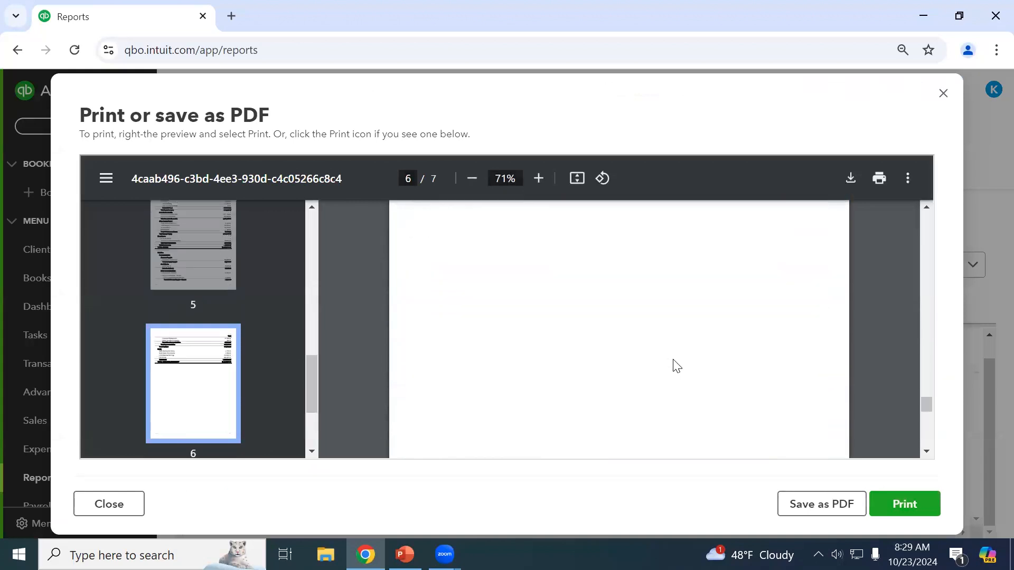
{"action": "scroll", "coordinate": [676, 366], "scroll_direction": "down", "scroll_amount": 7}
{"action": "scroll", "coordinate": [677, 366], "scroll_direction": "up", "scroll_amount": 3}
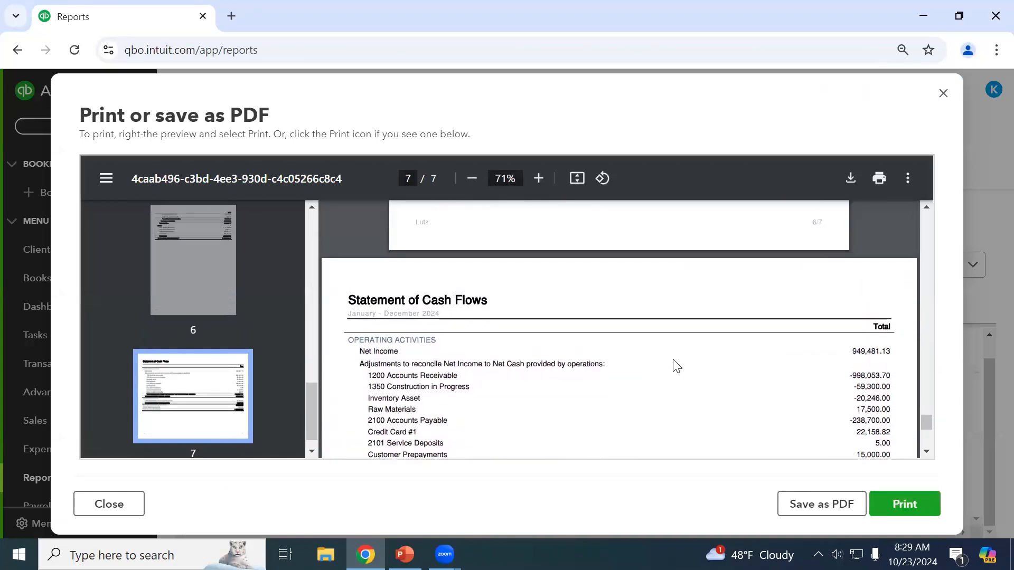
{"action": "scroll", "coordinate": [676, 366], "scroll_direction": "down", "scroll_amount": 5}
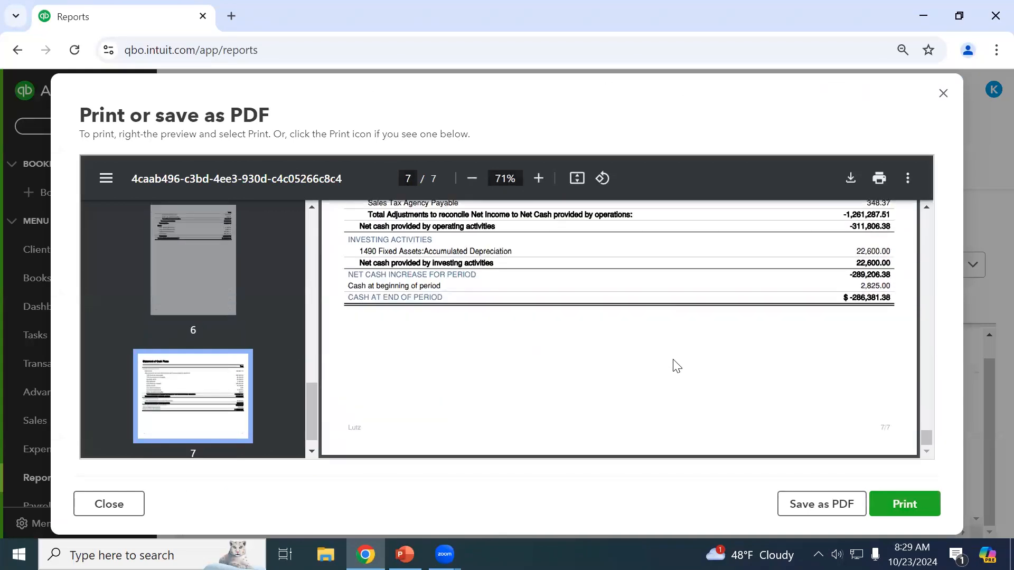
{"action": "scroll", "coordinate": [677, 365], "scroll_direction": "up", "scroll_amount": 14}
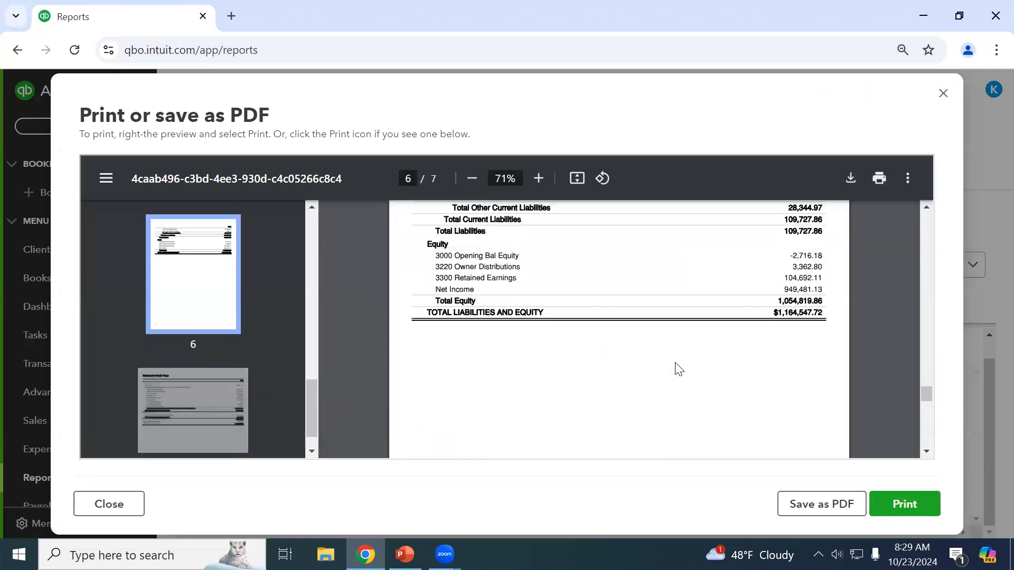
{"action": "scroll", "coordinate": [679, 369], "scroll_direction": "up", "scroll_amount": 15}
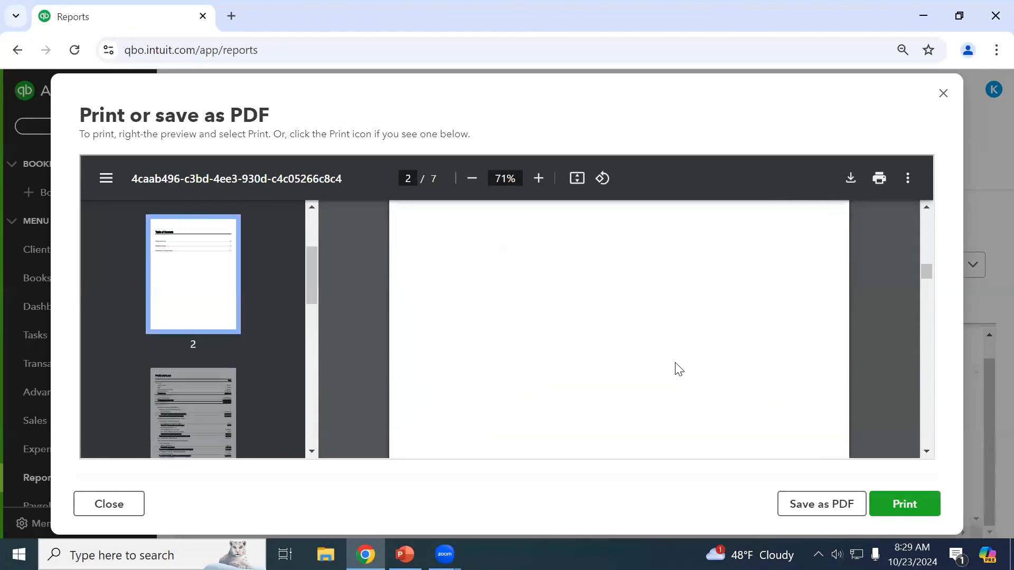
{"action": "scroll", "coordinate": [678, 369], "scroll_direction": "up", "scroll_amount": 5}
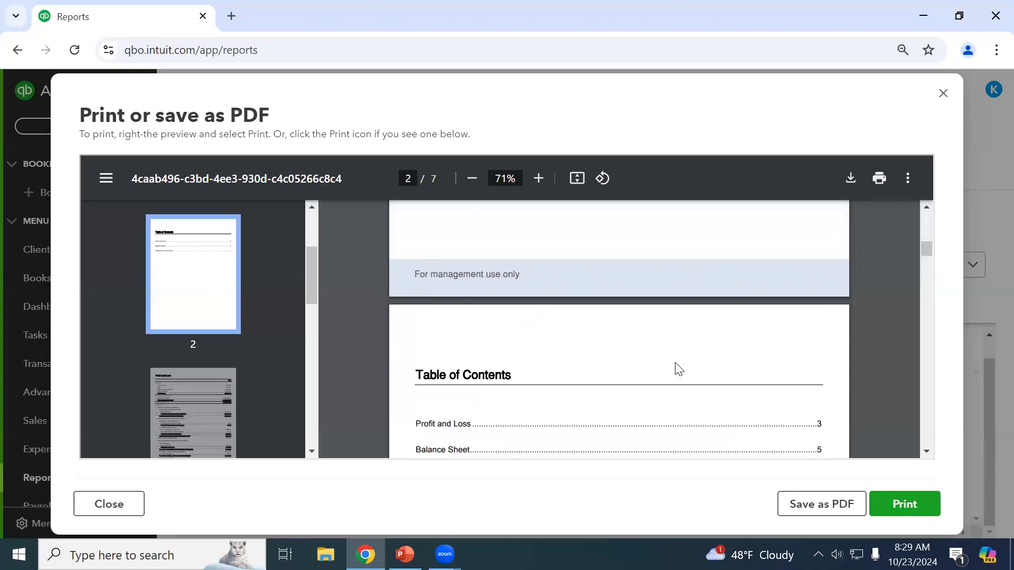
{"action": "scroll", "coordinate": [679, 368], "scroll_direction": "down", "scroll_amount": 3}
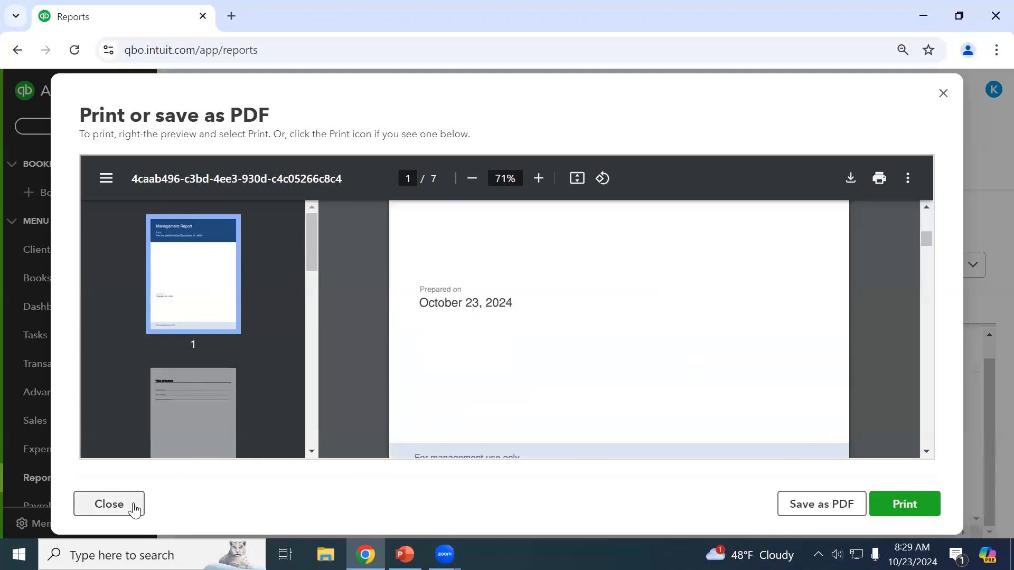
{"action": "left_click", "coordinate": [109, 504]}
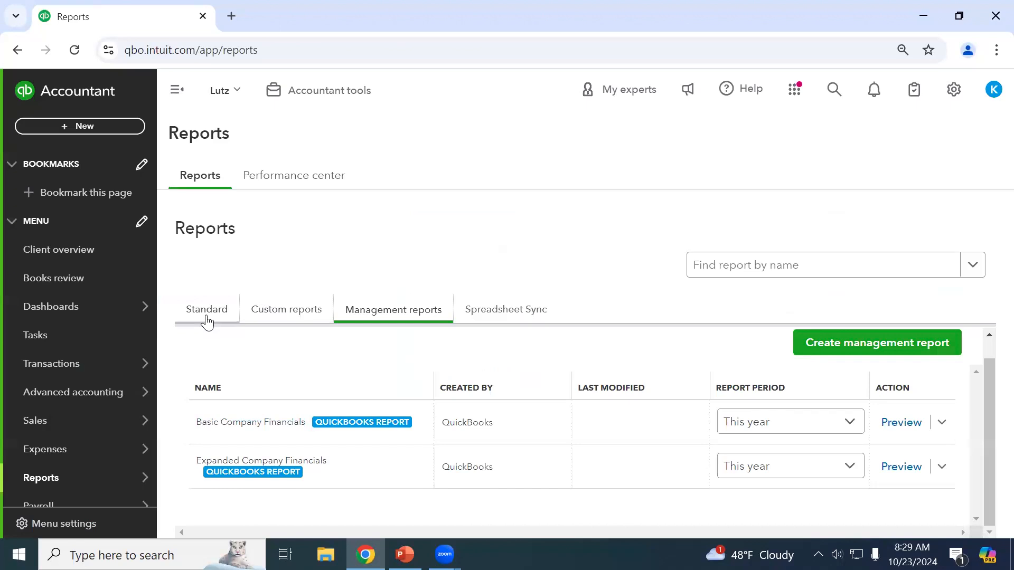
Browse the list of custom reports.
{"action": "left_click", "coordinate": [277, 322]}
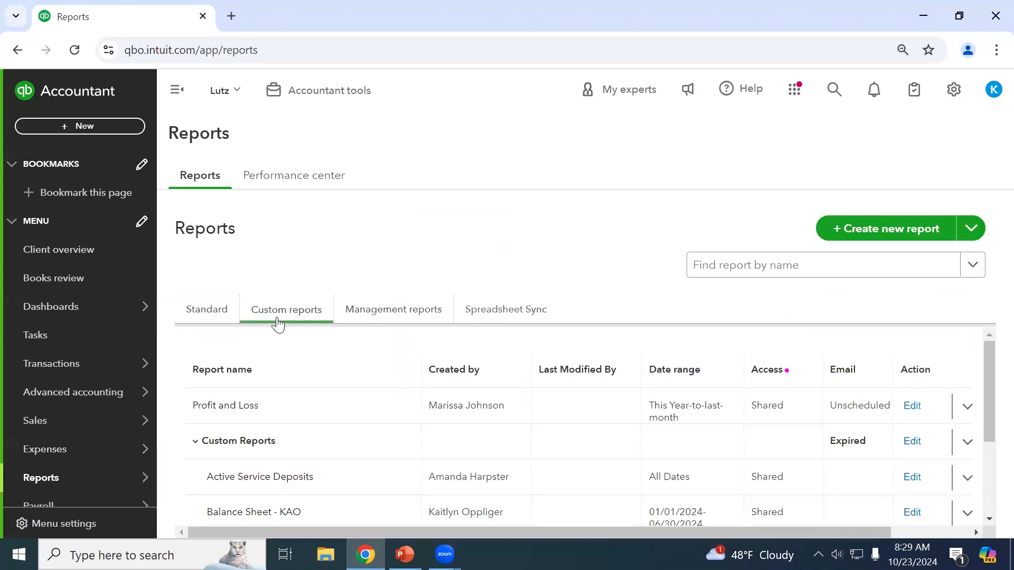
{"action": "scroll", "coordinate": [370, 476], "scroll_direction": "down", "scroll_amount": 2}
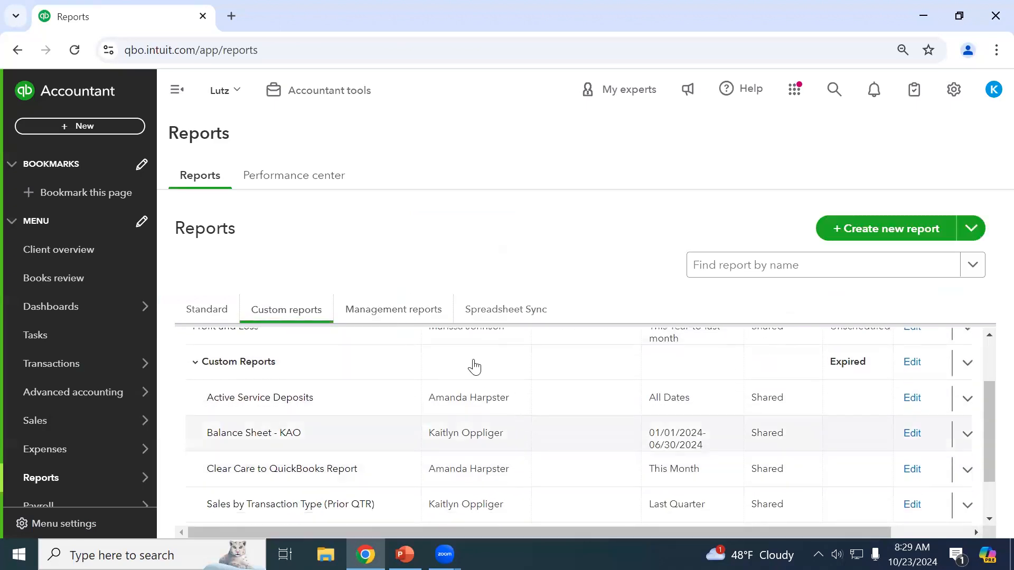
{"action": "scroll", "coordinate": [478, 401], "scroll_direction": "down", "scroll_amount": 2}
{"action": "scroll", "coordinate": [482, 422], "scroll_direction": "up", "scroll_amount": 2}
{"action": "scroll", "coordinate": [439, 370], "scroll_direction": "down", "scroll_amount": 2}
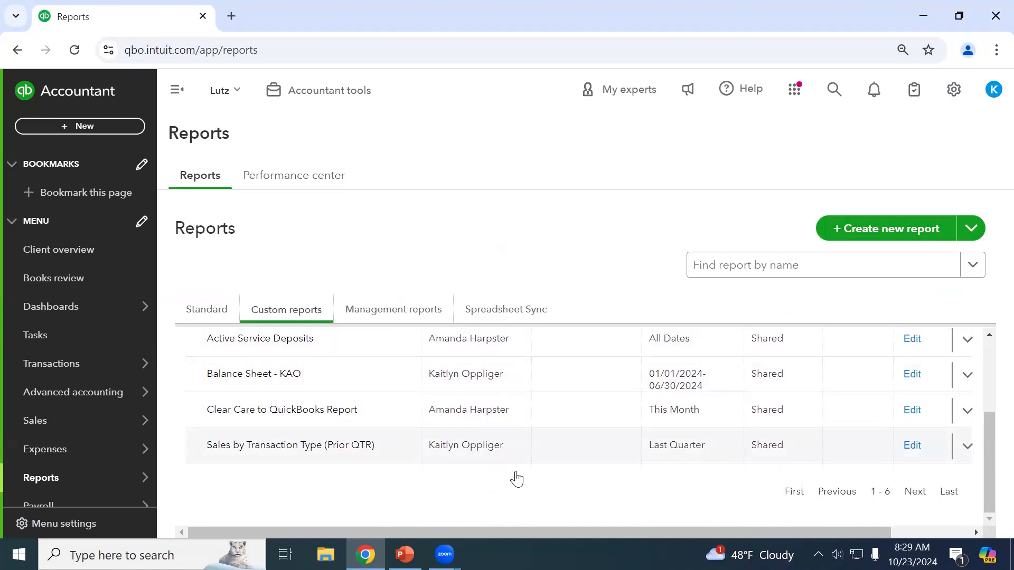
{"action": "scroll", "coordinate": [516, 479], "scroll_direction": "up", "scroll_amount": 2}
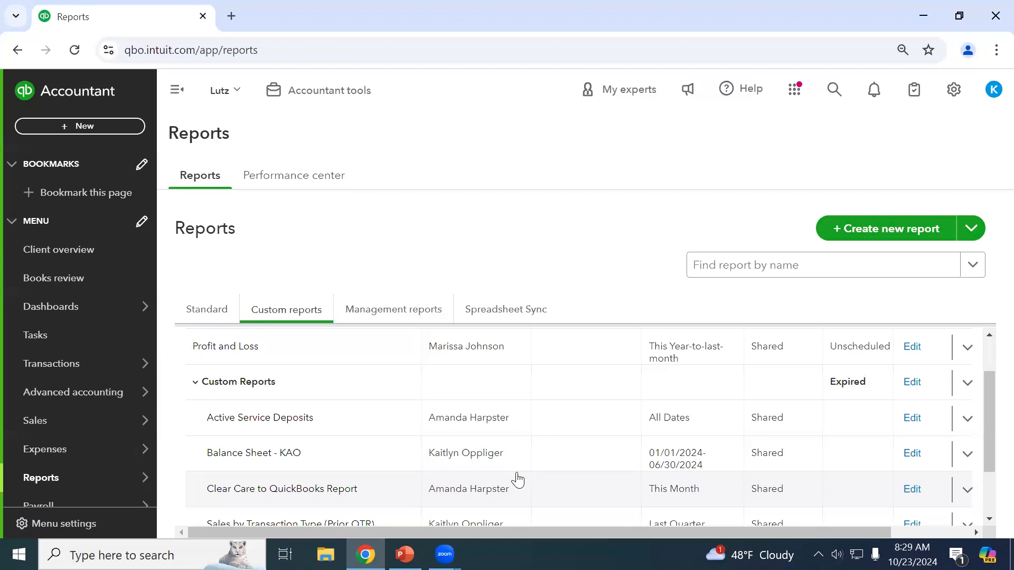
{"action": "scroll", "coordinate": [516, 479], "scroll_direction": "up", "scroll_amount": 1}
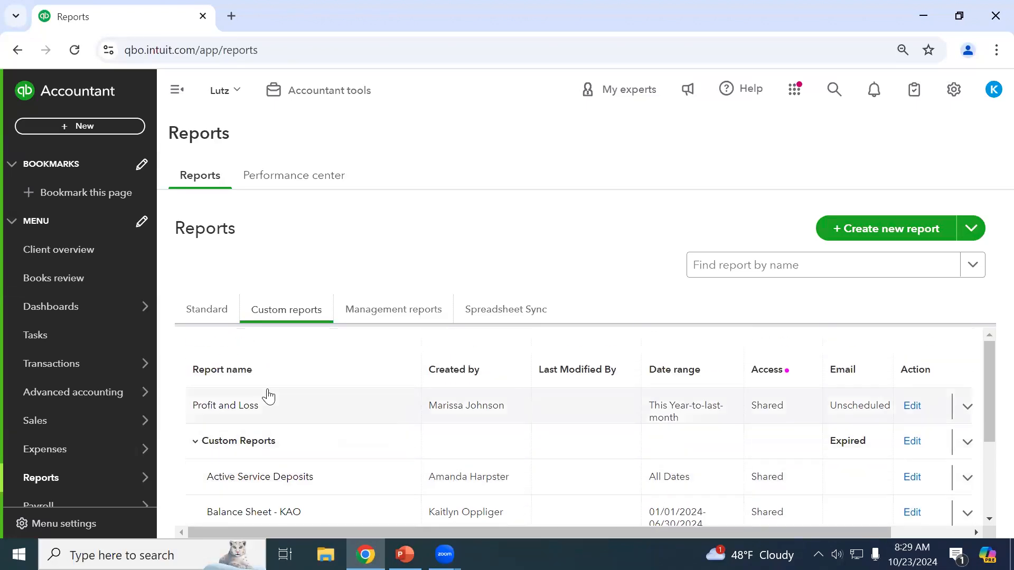
{"action": "scroll", "coordinate": [268, 396], "scroll_direction": "down", "scroll_amount": 2}
{"action": "scroll", "coordinate": [267, 391], "scroll_direction": "up", "scroll_amount": 2}
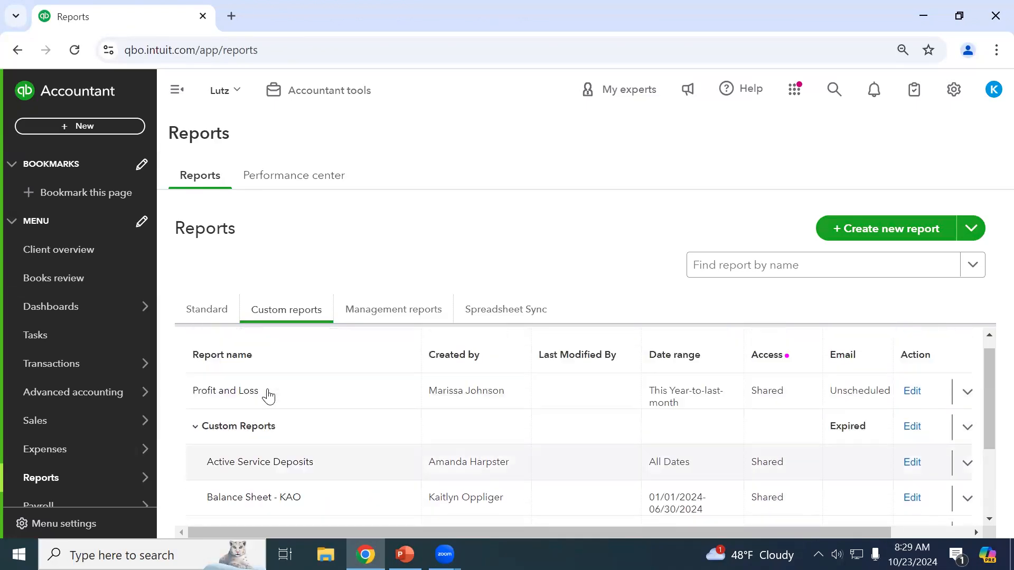
Scroll through the Standard reports list, then go to Taxes > Sales tax.
{"action": "left_click", "coordinate": [210, 320]}
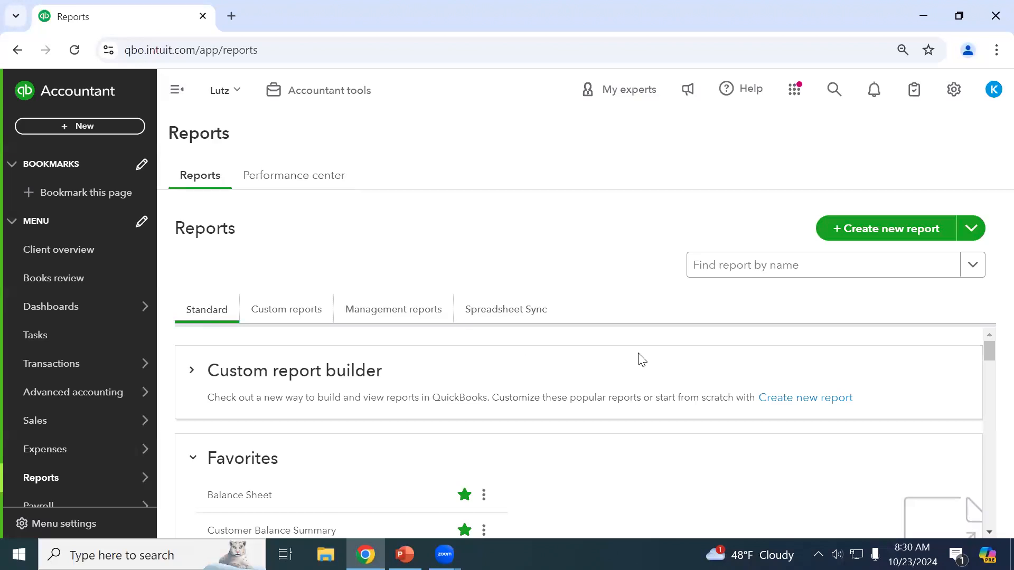
{"action": "scroll", "coordinate": [581, 402], "scroll_direction": "down", "scroll_amount": 6}
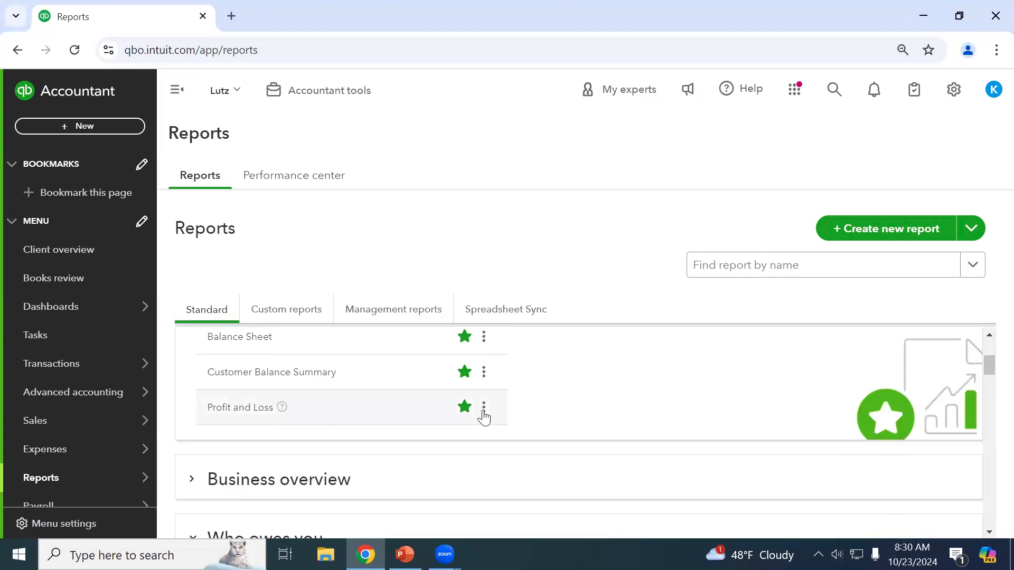
{"action": "scroll", "coordinate": [404, 448], "scroll_direction": "down", "scroll_amount": 10}
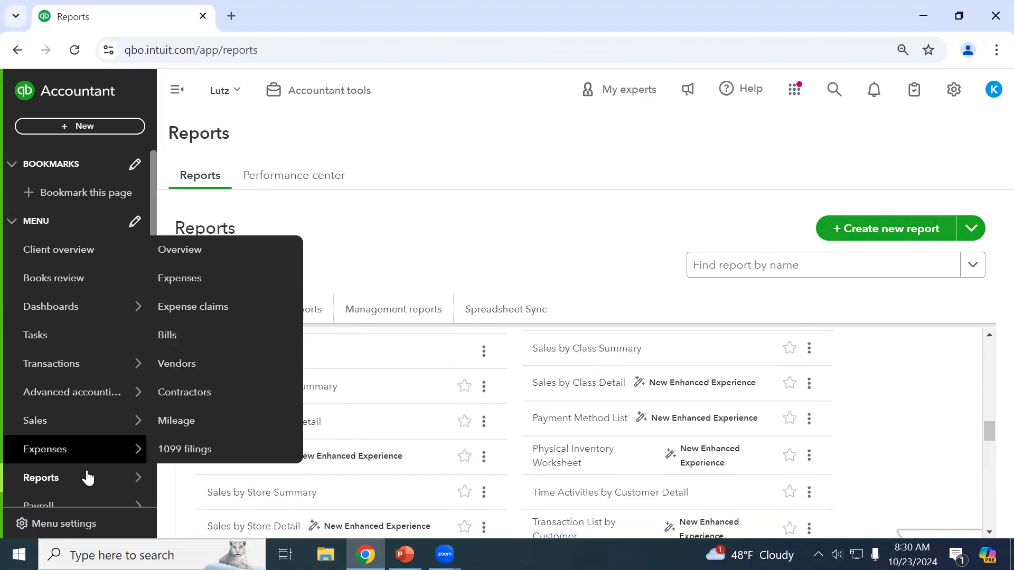
{"action": "scroll", "coordinate": [85, 470], "scroll_direction": "down", "scroll_amount": 3}
{"action": "scroll", "coordinate": [72, 408], "scroll_direction": "down", "scroll_amount": 3}
{"action": "mouse_move", "coordinate": [72, 411]}
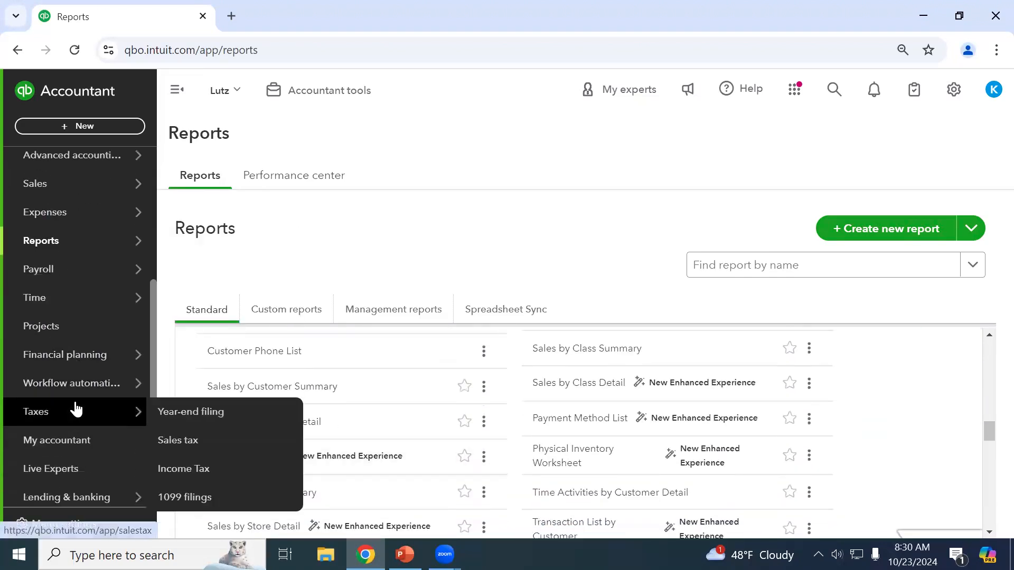
{"action": "left_click", "coordinate": [199, 439]}
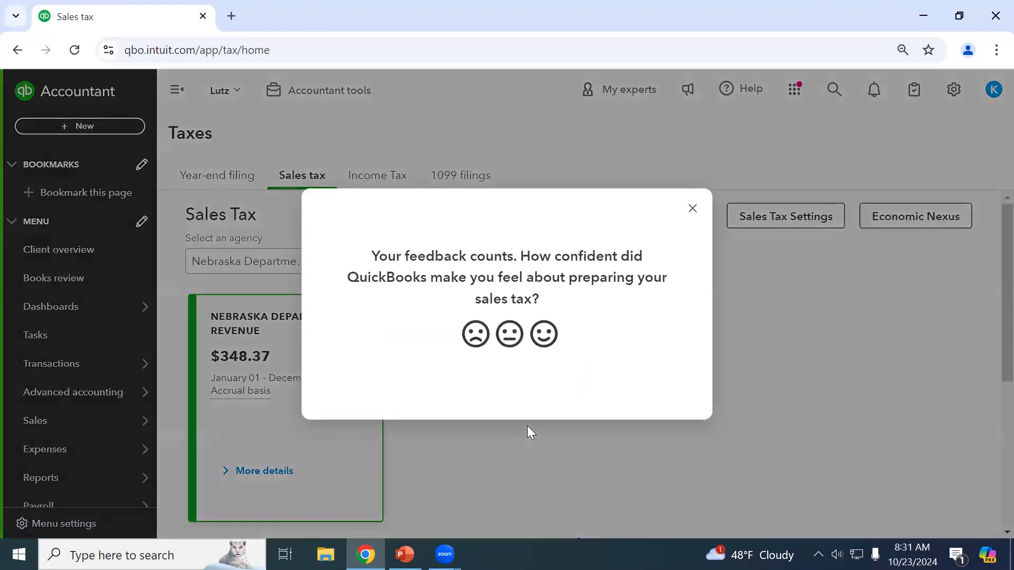
Dismiss the feedback survey and open the Reports dropdown on the Sales tax page.
{"action": "left_click", "coordinate": [692, 209]}
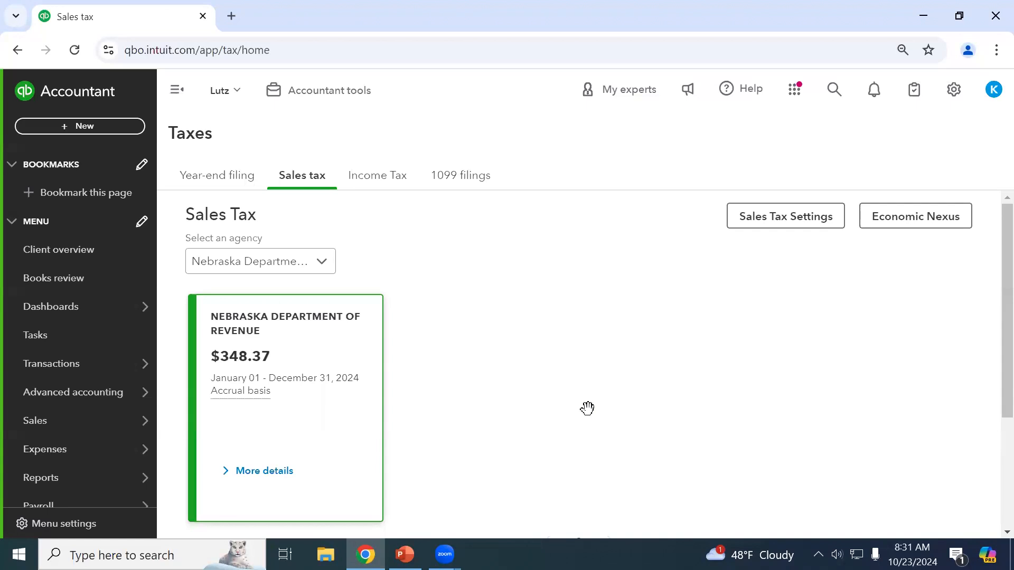
{"action": "scroll", "coordinate": [587, 409], "scroll_direction": "down", "scroll_amount": 2}
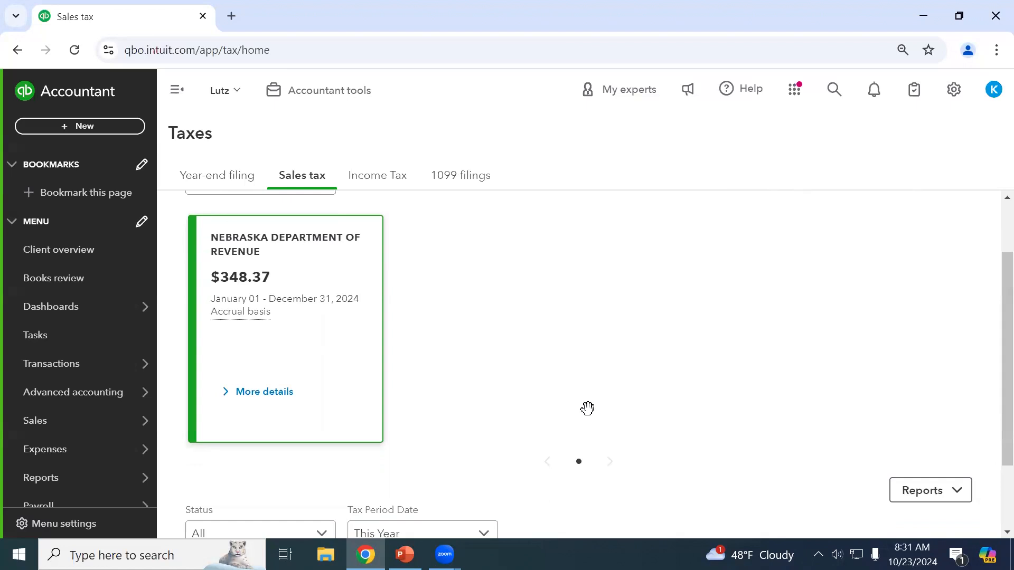
{"action": "scroll", "coordinate": [587, 408], "scroll_direction": "down", "scroll_amount": 1}
{"action": "scroll", "coordinate": [591, 413], "scroll_direction": "up", "scroll_amount": 3}
{"action": "scroll", "coordinate": [857, 434], "scroll_direction": "down", "scroll_amount": 3}
{"action": "left_click", "coordinate": [956, 420]}
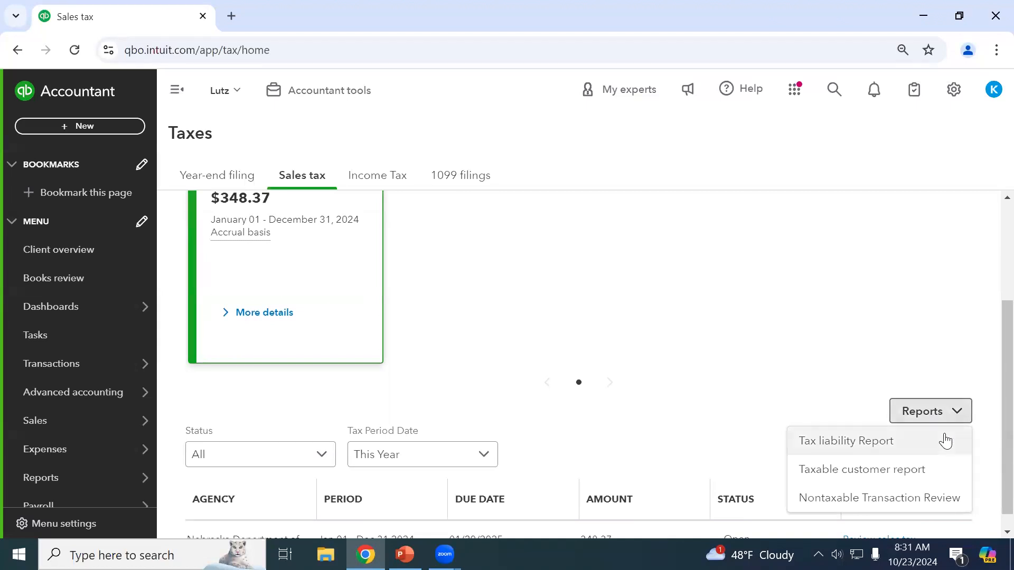
Open the Tax liability report showing $348.37 owed to Nebraska for January 1–October 23, 2024.
{"action": "left_click", "coordinate": [945, 441]}
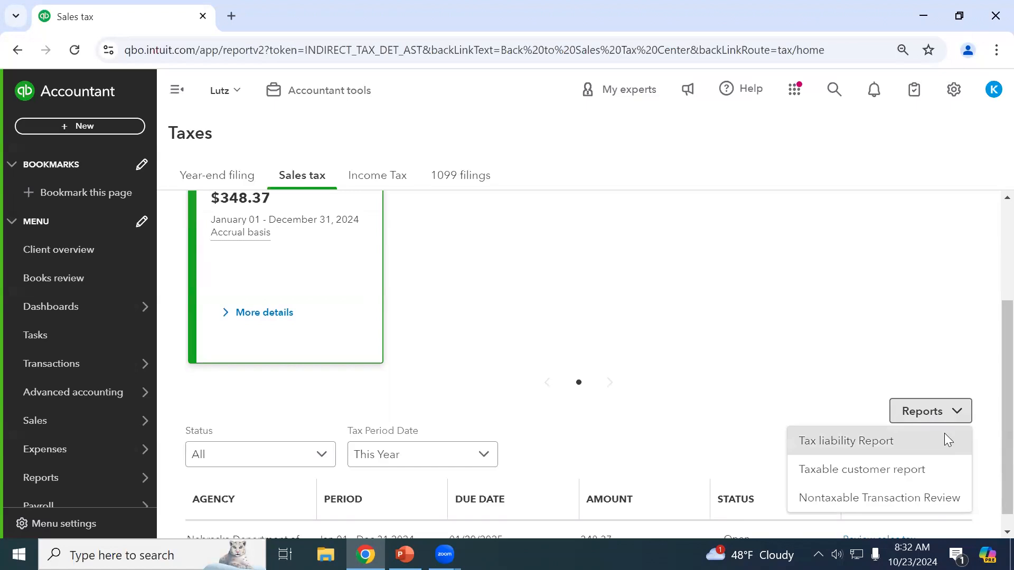
{"action": "scroll", "coordinate": [950, 443], "scroll_direction": "down", "scroll_amount": 3}
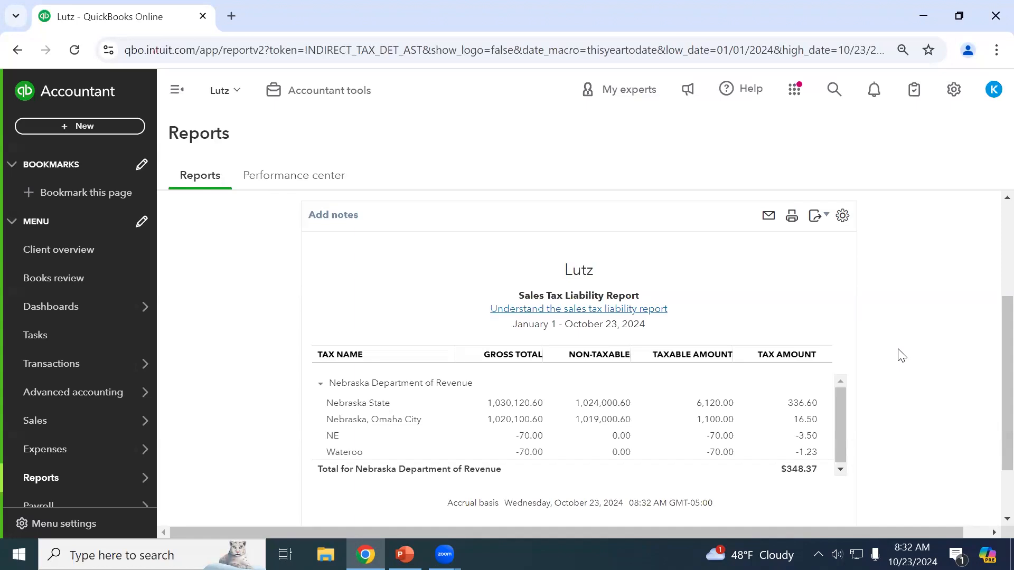
{"action": "scroll", "coordinate": [765, 398], "scroll_direction": "down", "scroll_amount": 1}
{"action": "scroll", "coordinate": [765, 397], "scroll_direction": "up", "scroll_amount": 1}
{"action": "scroll", "coordinate": [918, 366], "scroll_direction": "up", "scroll_amount": 2}
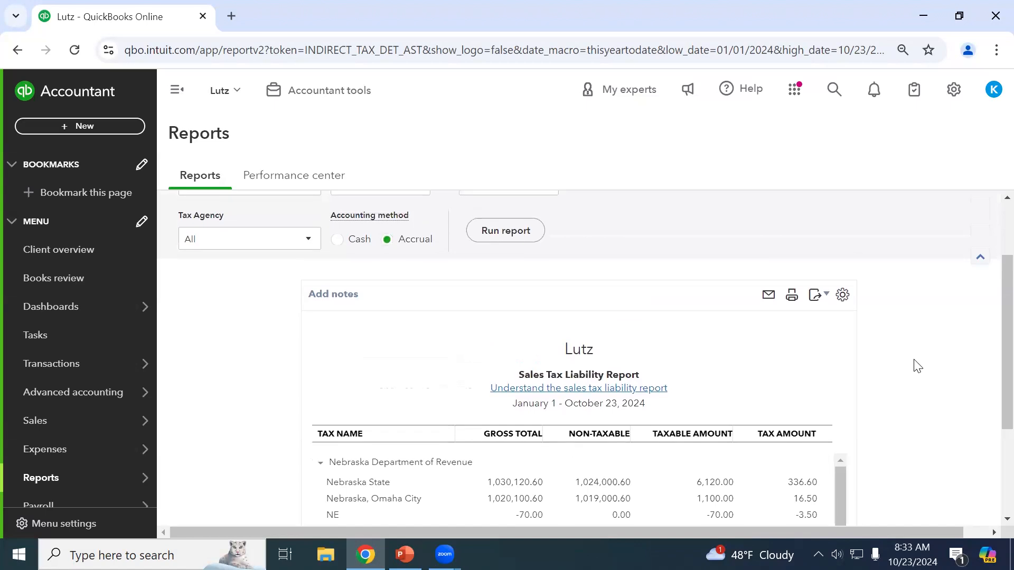
{"action": "scroll", "coordinate": [917, 366], "scroll_direction": "up", "scroll_amount": 2}
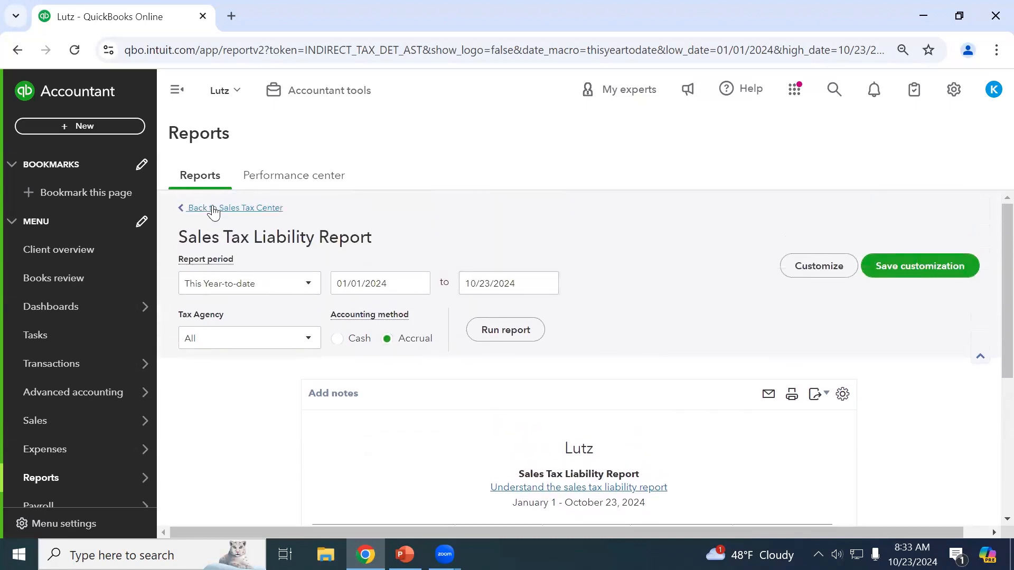
Leave the sales tax report and open Profit and Loss from the Reports page.
{"action": "left_click", "coordinate": [214, 209]}
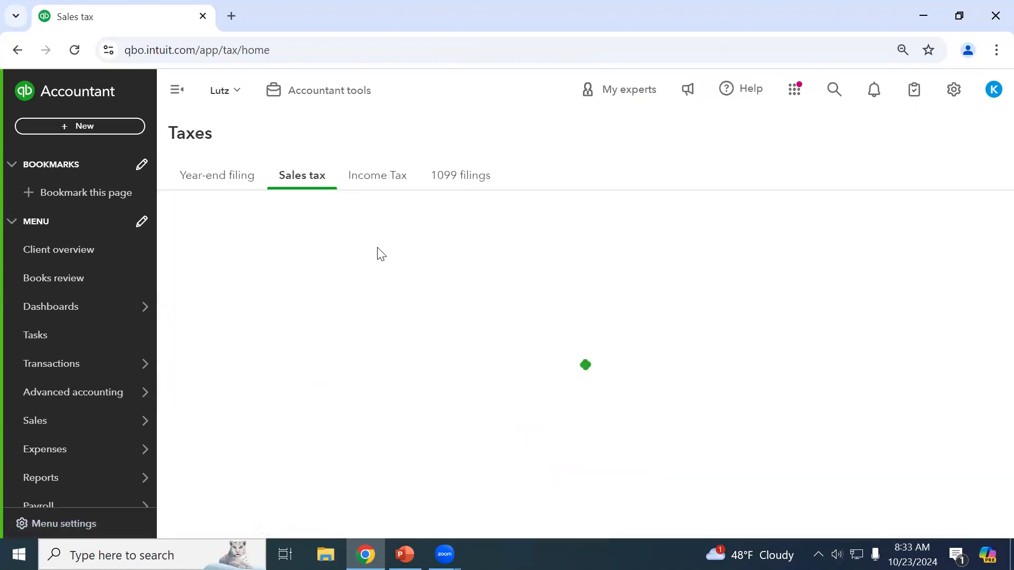
{"action": "mouse_move", "coordinate": [54, 445]}
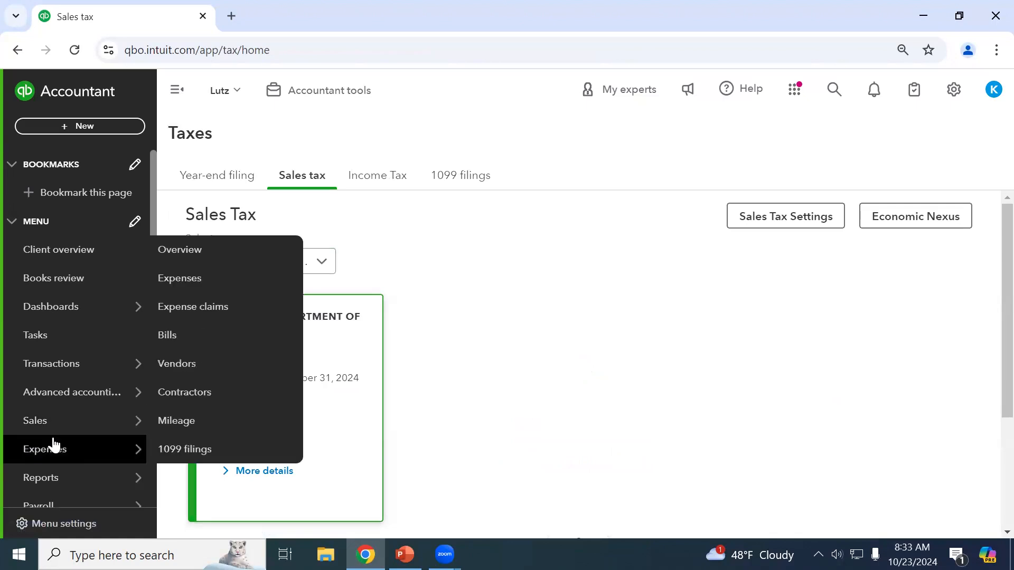
{"action": "mouse_move", "coordinate": [63, 478]}
{"action": "left_click", "coordinate": [192, 480]}
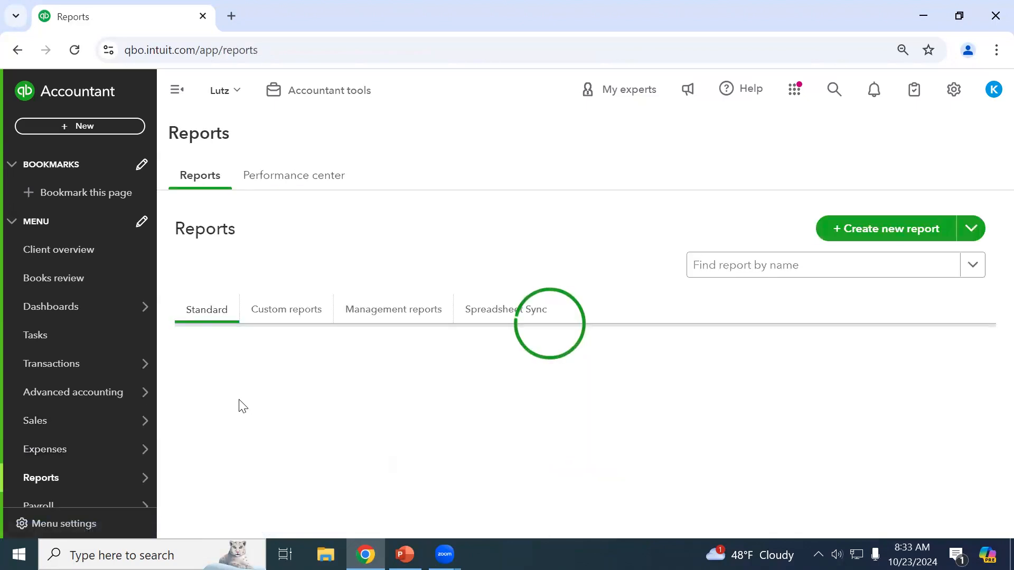
{"action": "scroll", "coordinate": [260, 417], "scroll_direction": "down", "scroll_amount": 2}
{"action": "left_click", "coordinate": [242, 487]}
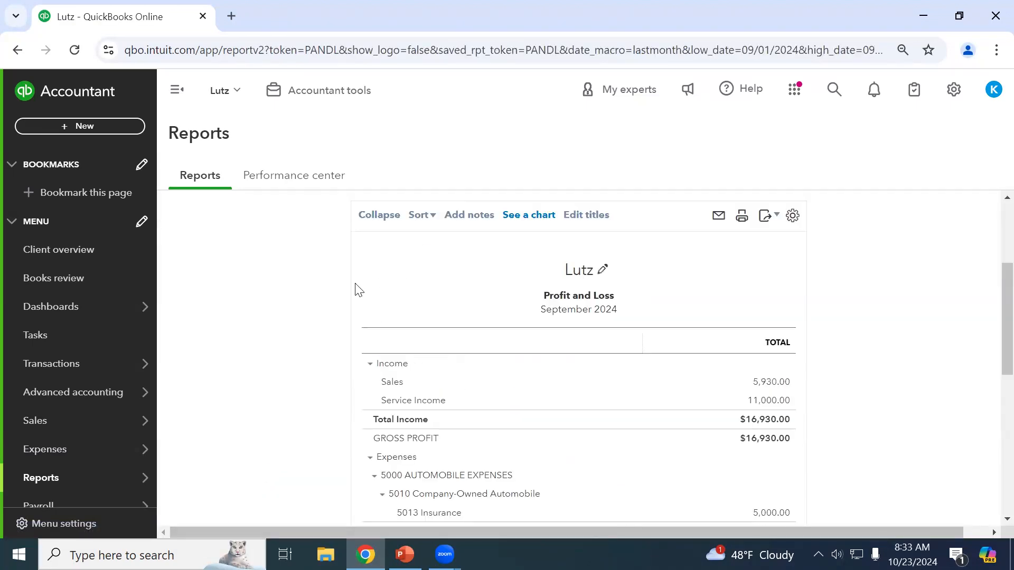
{"action": "scroll", "coordinate": [357, 289], "scroll_direction": "up", "scroll_amount": 3}
Set the Profit and Loss period to 01/01/2021–12/31/2024 with columns by Years.
{"action": "left_click", "coordinate": [357, 258]}
{"action": "type", "text": "01012021"}
{"action": "key", "text": "Tab"}
{"action": "type", "text": "1"}
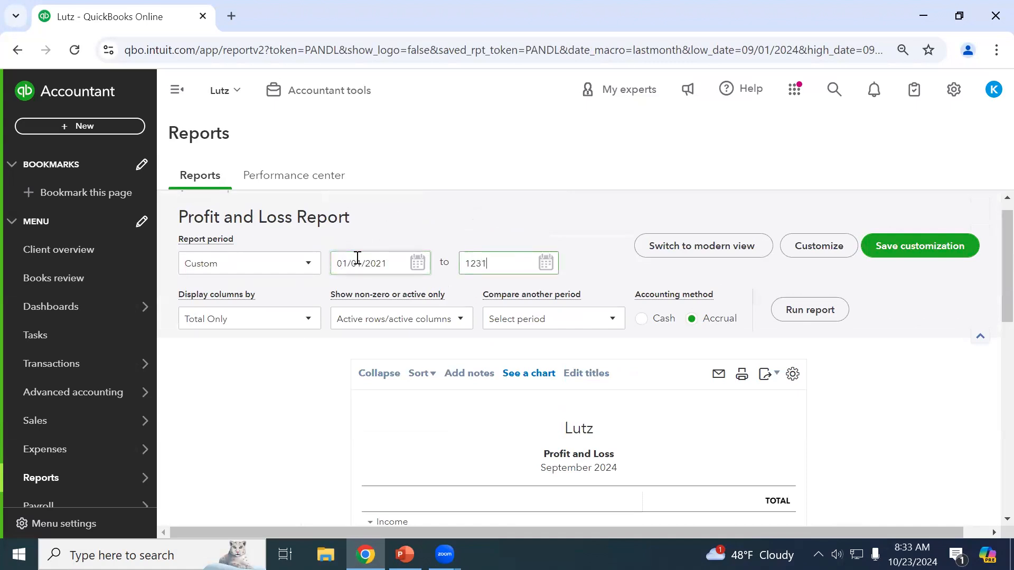
{"action": "type", "text": "2/31/2024"}
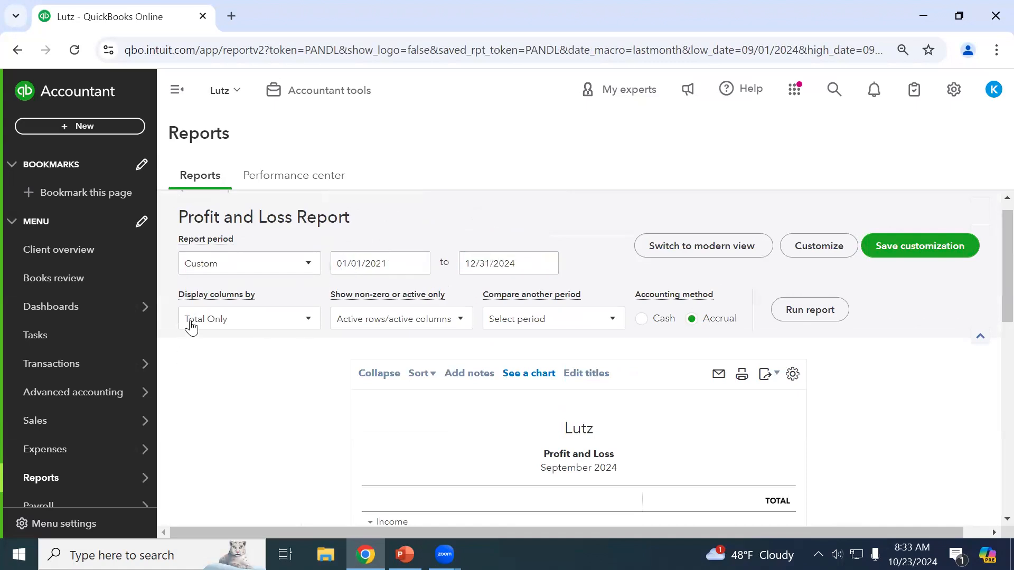
{"action": "left_click", "coordinate": [191, 320]}
{"action": "left_click", "coordinate": [204, 323]}
{"action": "left_click", "coordinate": [208, 325]}
{"action": "left_click", "coordinate": [202, 190]}
Show only non-zero rows and columns and rerun the report.
{"action": "left_click", "coordinate": [425, 323]}
{"action": "left_click", "coordinate": [369, 411]}
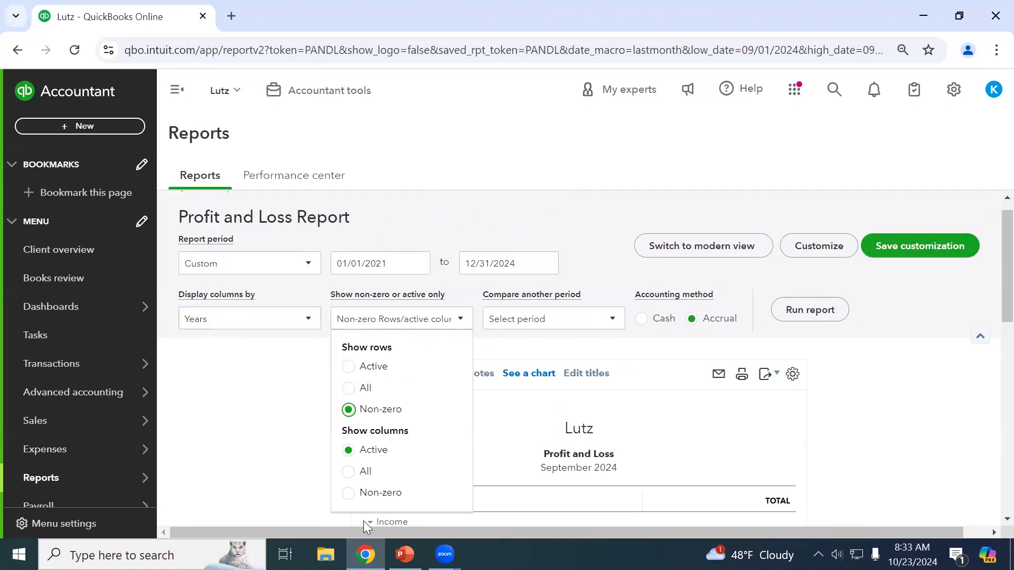
{"action": "left_click", "coordinate": [368, 495]}
{"action": "left_click", "coordinate": [834, 311]}
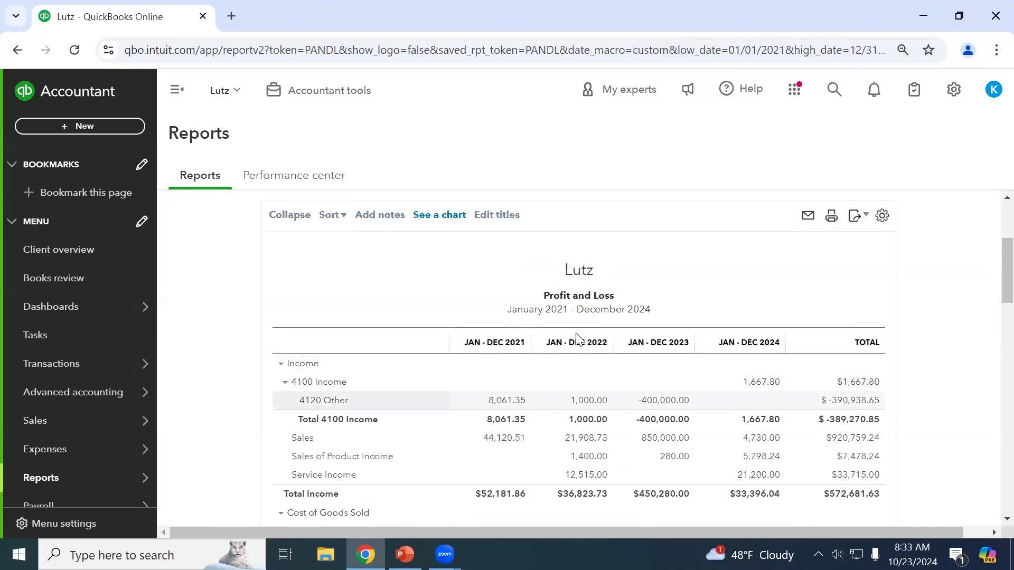
{"action": "scroll", "coordinate": [580, 323], "scroll_direction": "up", "scroll_amount": 3}
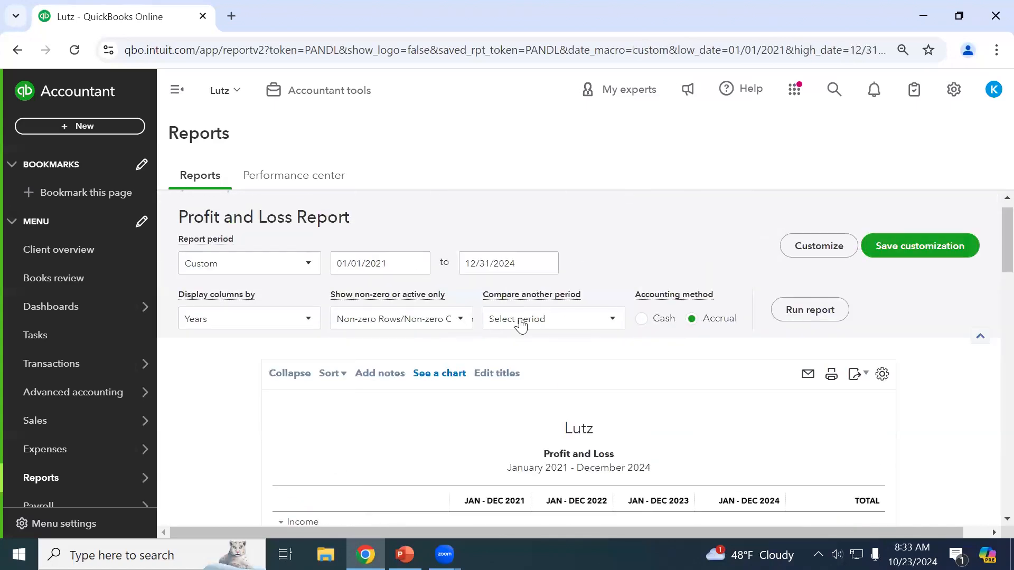
Add % of Income comparison columns, rerun, and review the report totalling $572,681.63 income.
{"action": "left_click", "coordinate": [521, 321]}
{"action": "left_click", "coordinate": [521, 323]}
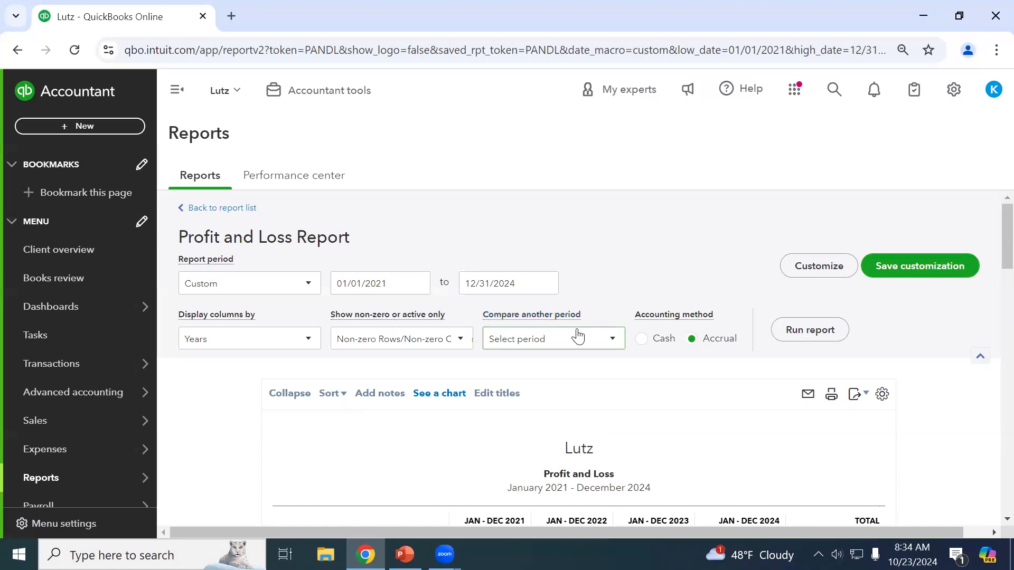
{"action": "scroll", "coordinate": [617, 388], "scroll_direction": "down", "scroll_amount": 3}
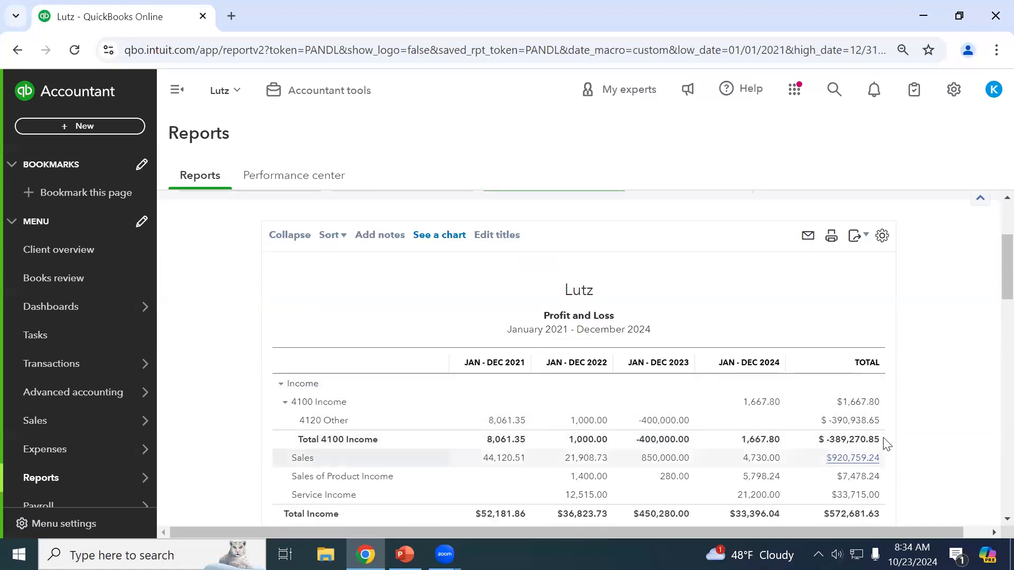
{"action": "scroll", "coordinate": [885, 443], "scroll_direction": "up", "scroll_amount": 3}
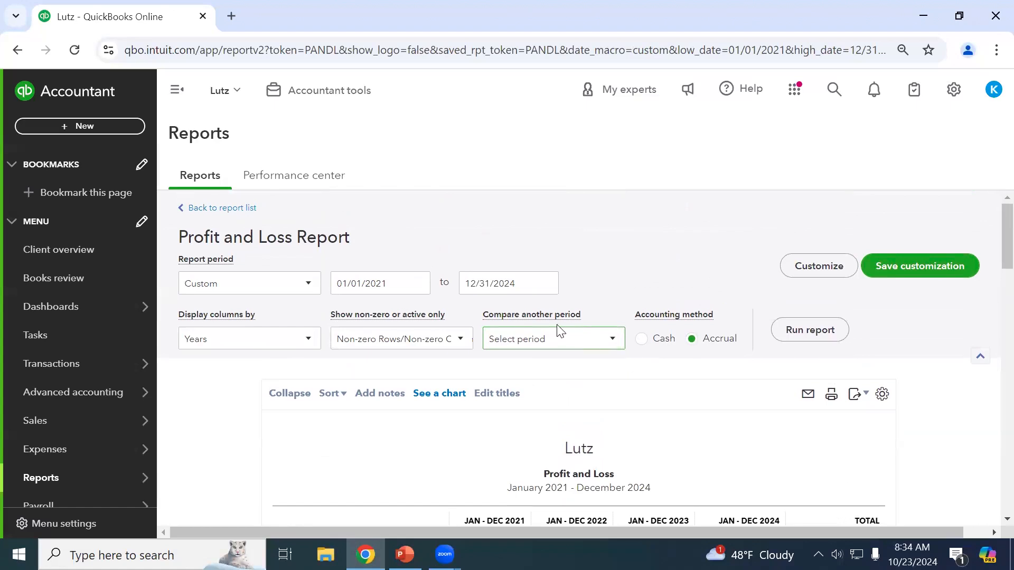
{"action": "left_click", "coordinate": [546, 351]}
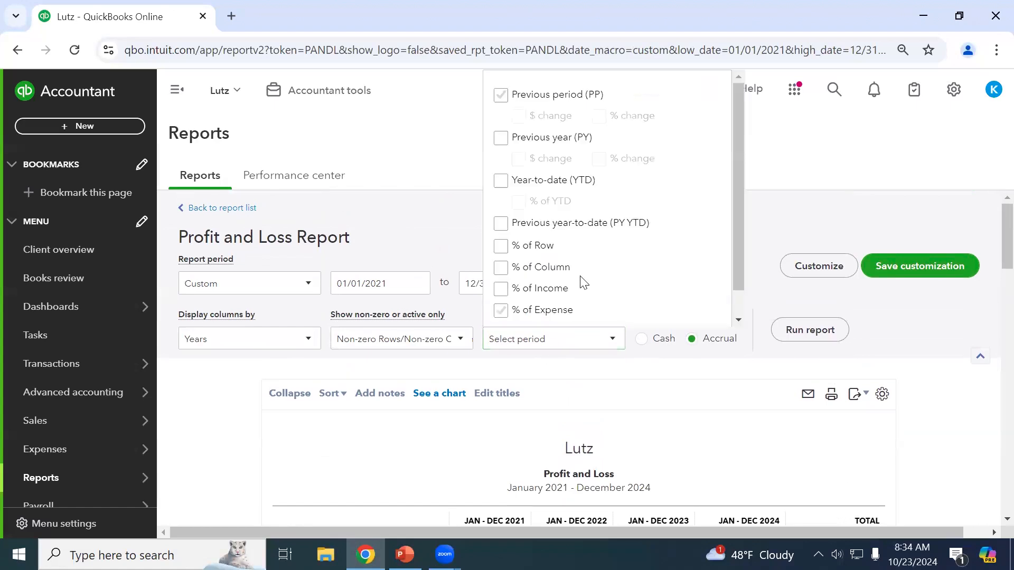
{"action": "scroll", "coordinate": [581, 280], "scroll_direction": "down", "scroll_amount": 1}
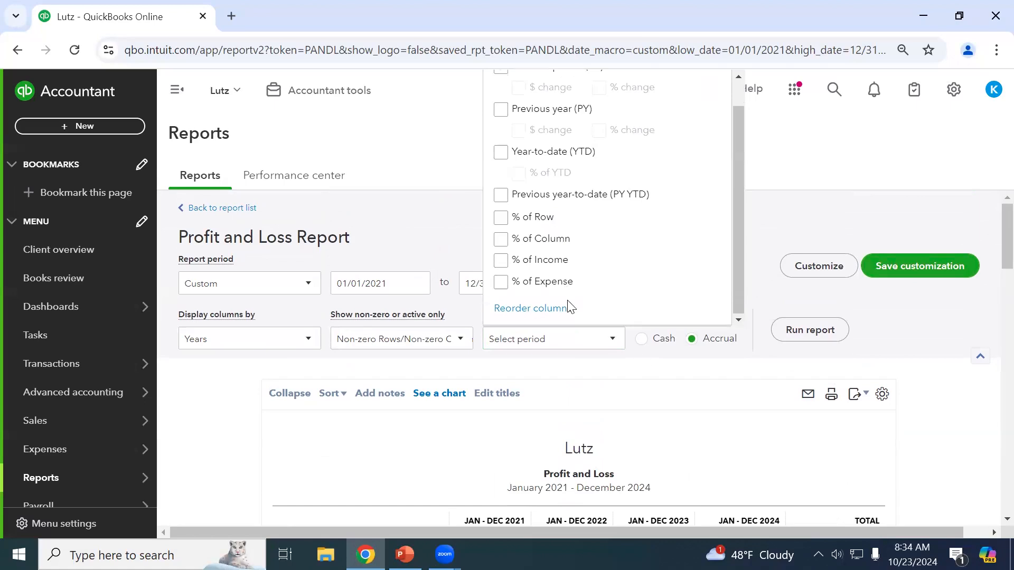
{"action": "left_click", "coordinate": [501, 261]}
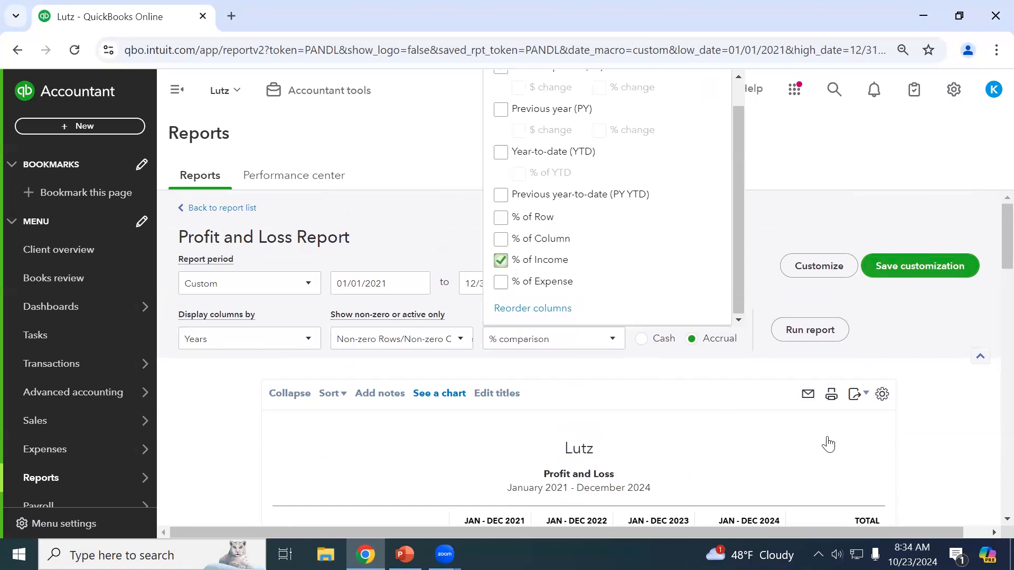
{"action": "left_click", "coordinate": [821, 337]}
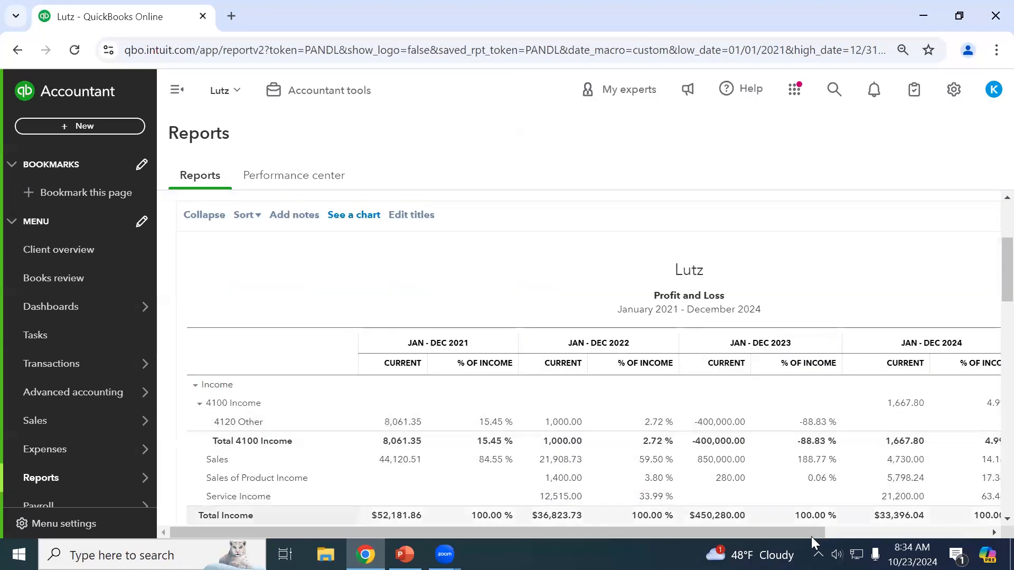
{"action": "left_click_drag", "start_coordinate": [800, 532], "coordinate": [827, 531]}
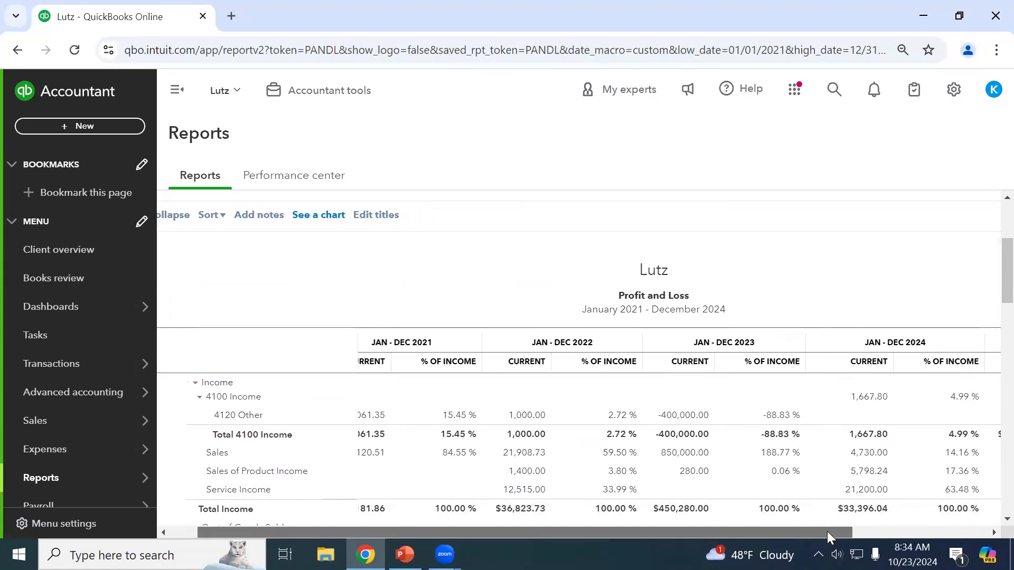
{"action": "left_click_drag", "start_coordinate": [827, 531], "coordinate": [962, 539]}
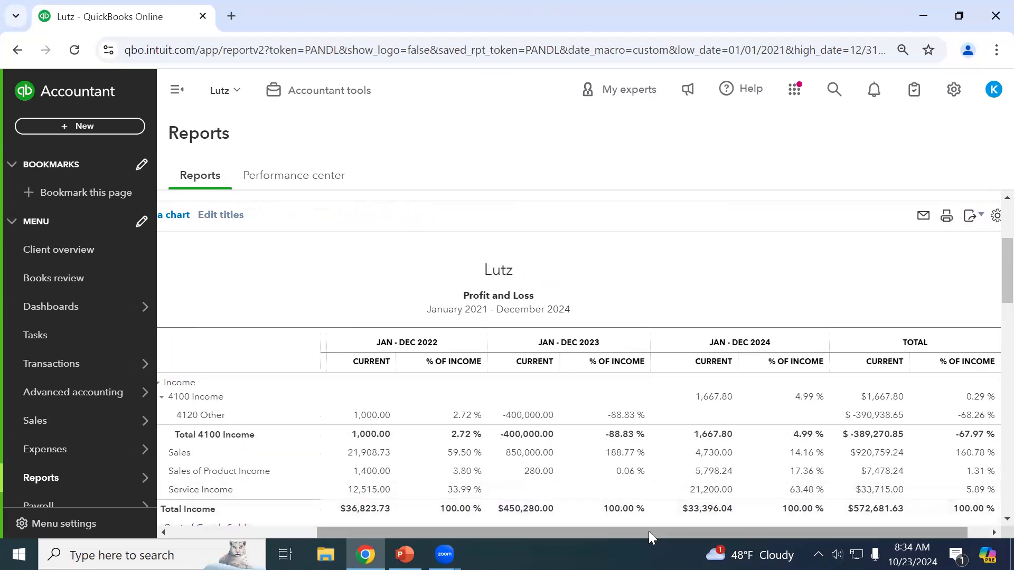
{"action": "scroll", "coordinate": [655, 444], "scroll_direction": "down", "scroll_amount": 2}
{"action": "scroll", "coordinate": [741, 512], "scroll_direction": "down", "scroll_amount": 2}
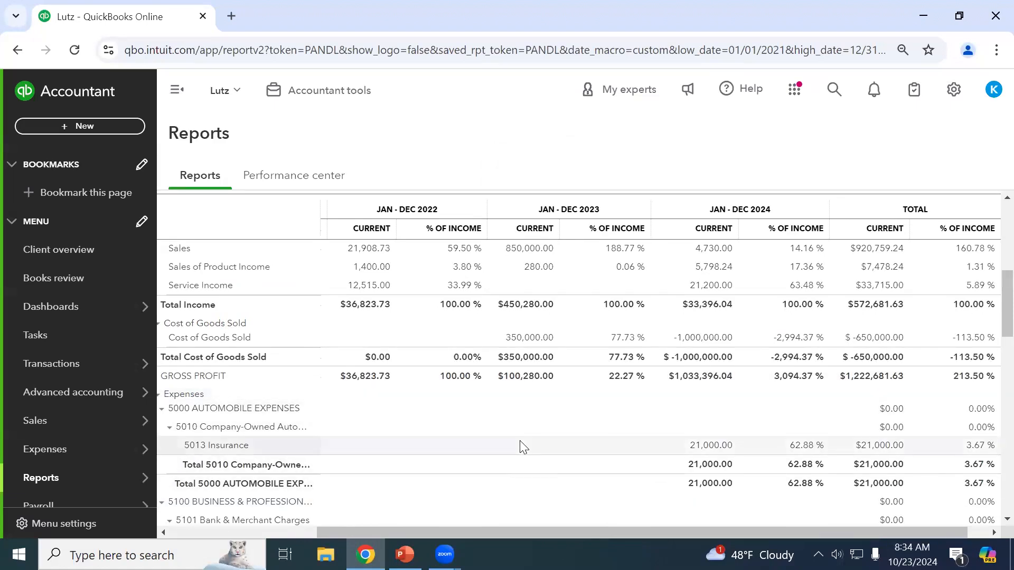
{"action": "scroll", "coordinate": [519, 441], "scroll_direction": "up", "scroll_amount": 2}
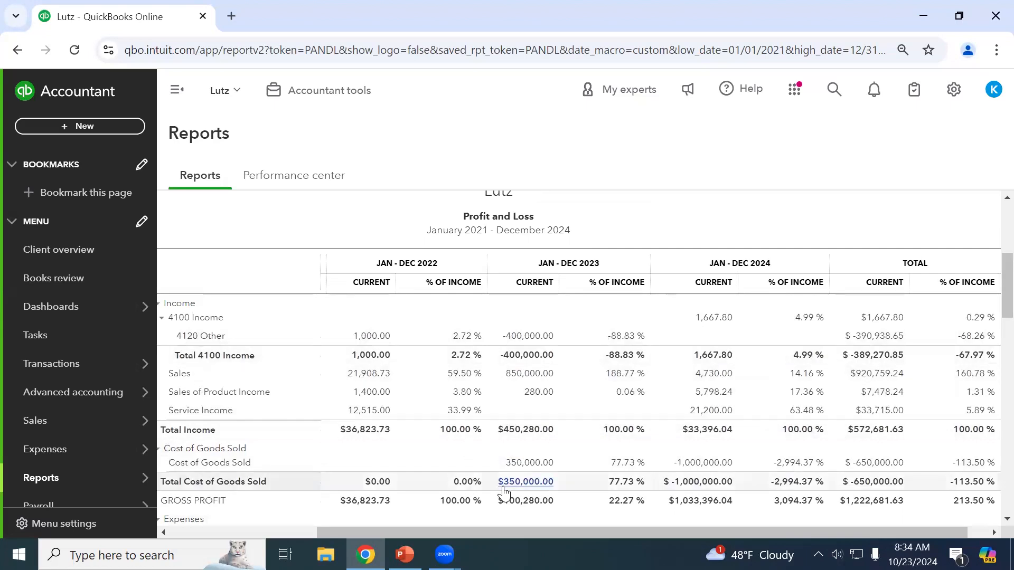
{"action": "scroll", "coordinate": [502, 491], "scroll_direction": "up", "scroll_amount": 4}
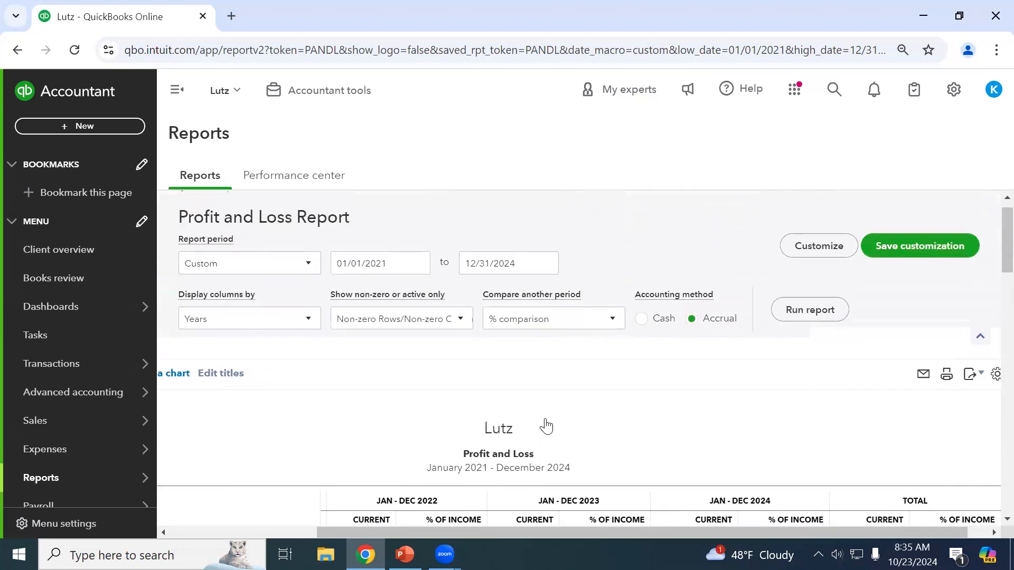
Uncheck % of Income, rerun the Profit and Loss, and go back to the report list.
{"action": "left_click", "coordinate": [550, 319]}
{"action": "left_click", "coordinate": [543, 275]}
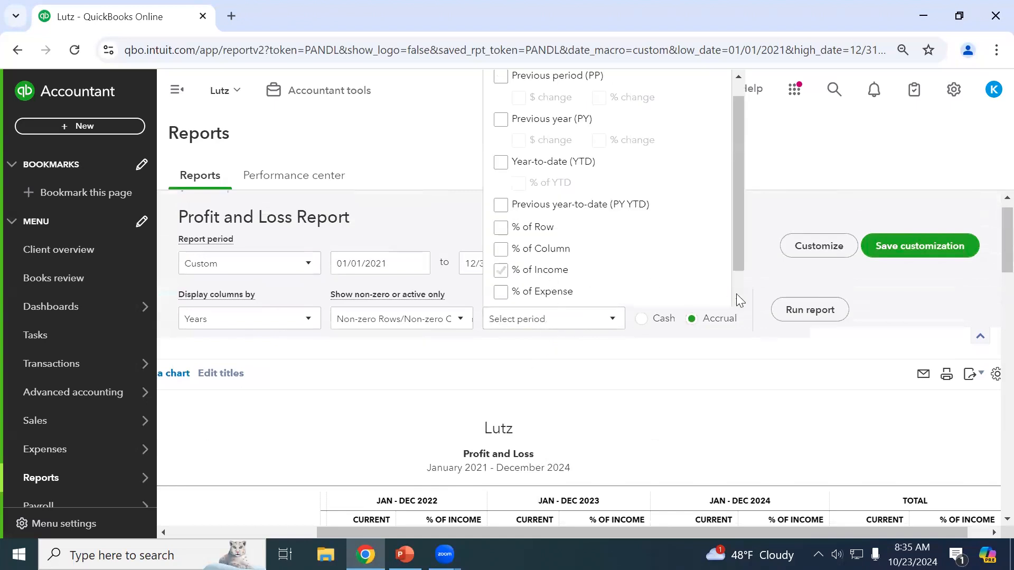
{"action": "left_click", "coordinate": [791, 312]}
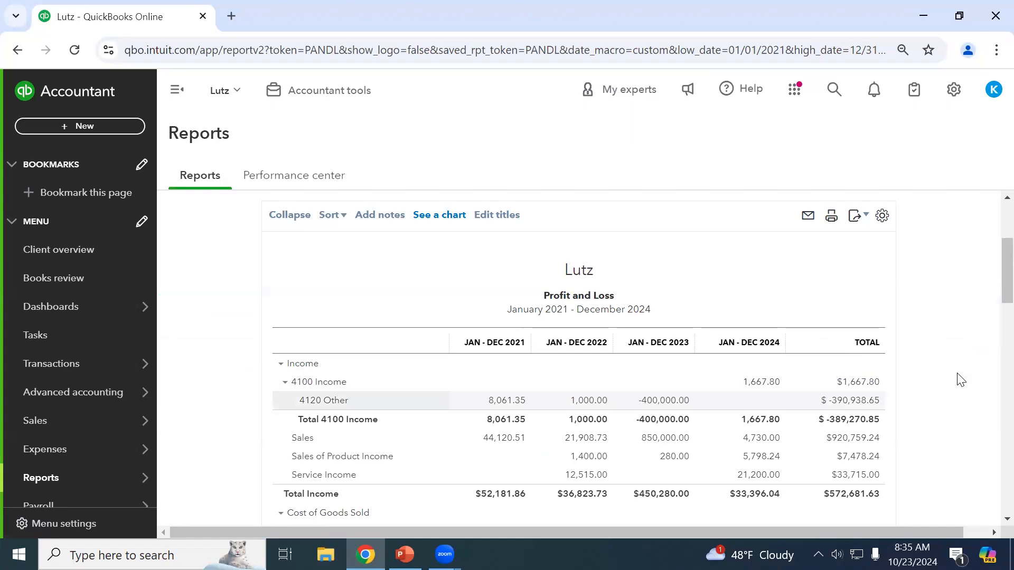
{"action": "scroll", "coordinate": [973, 379], "scroll_direction": "up", "scroll_amount": 3}
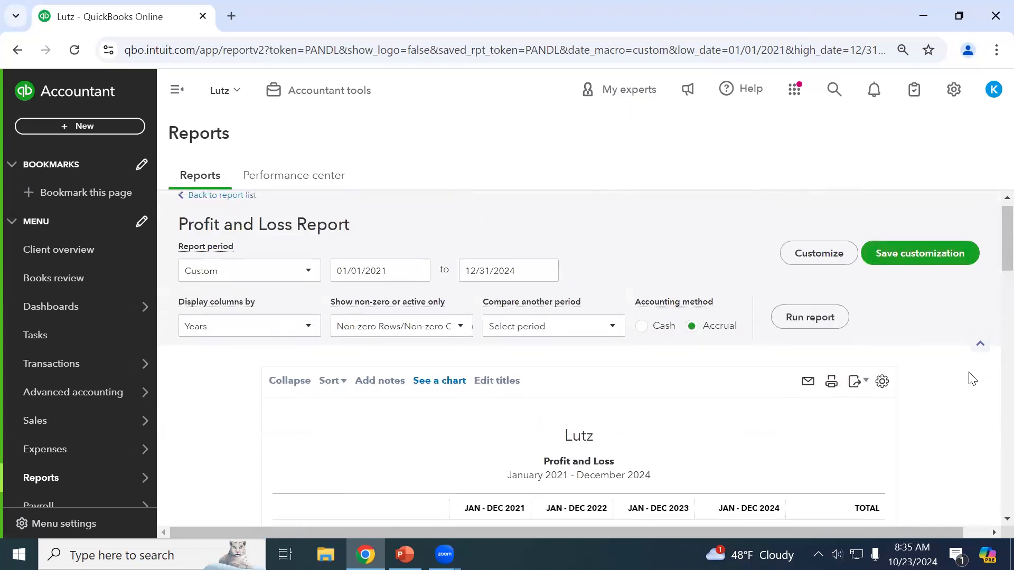
{"action": "scroll", "coordinate": [973, 378], "scroll_direction": "down", "scroll_amount": 1}
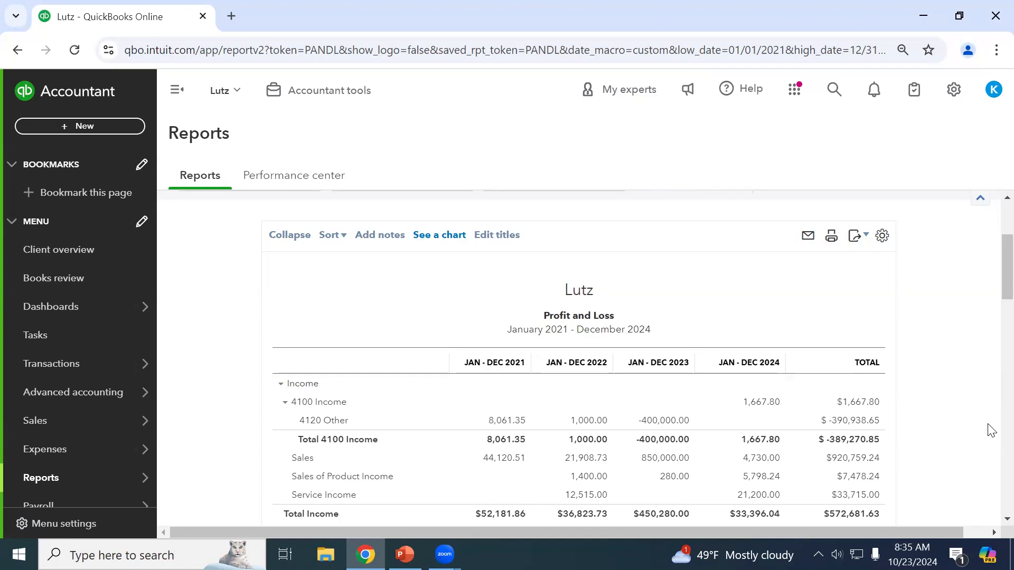
{"action": "scroll", "coordinate": [991, 430], "scroll_direction": "up", "scroll_amount": 3}
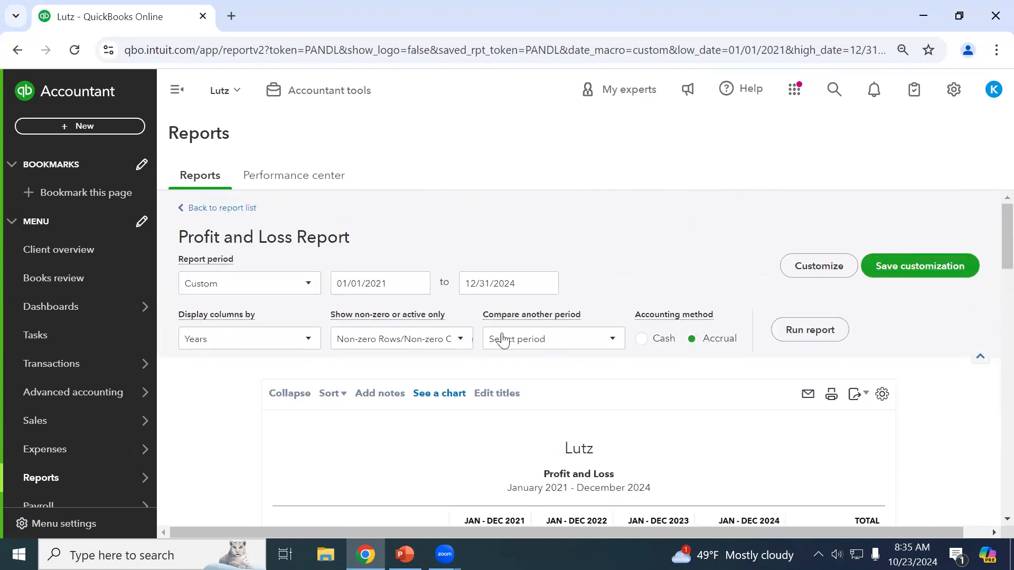
{"action": "scroll", "coordinate": [688, 400], "scroll_direction": "down", "scroll_amount": 2}
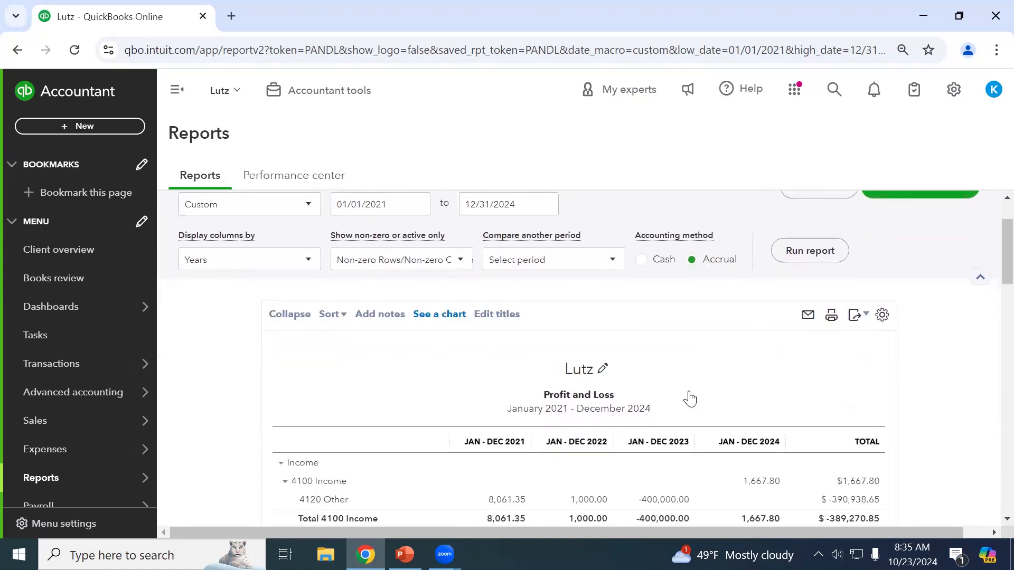
{"action": "scroll", "coordinate": [689, 399], "scroll_direction": "up", "scroll_amount": 2}
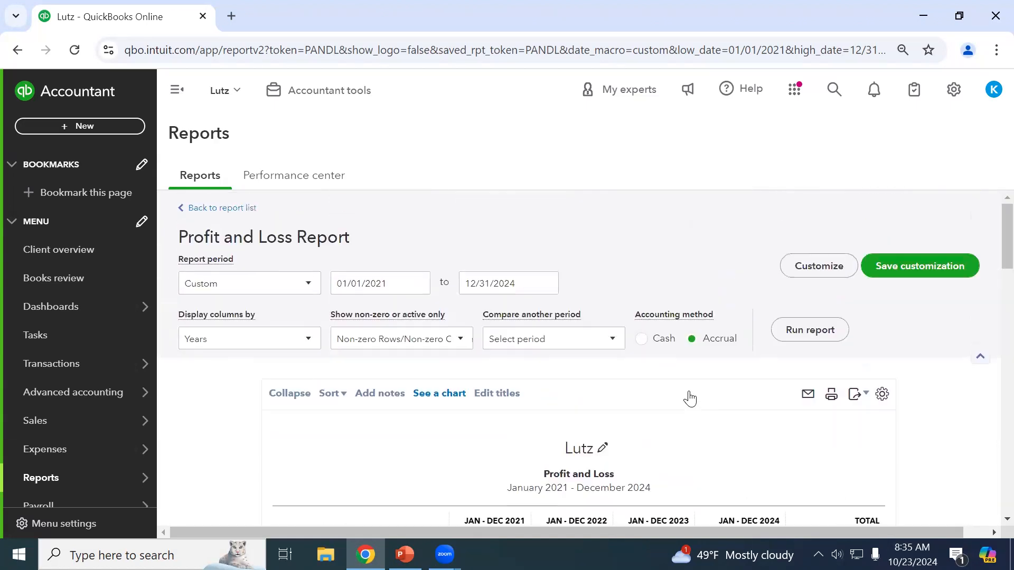
{"action": "left_click", "coordinate": [234, 211]}
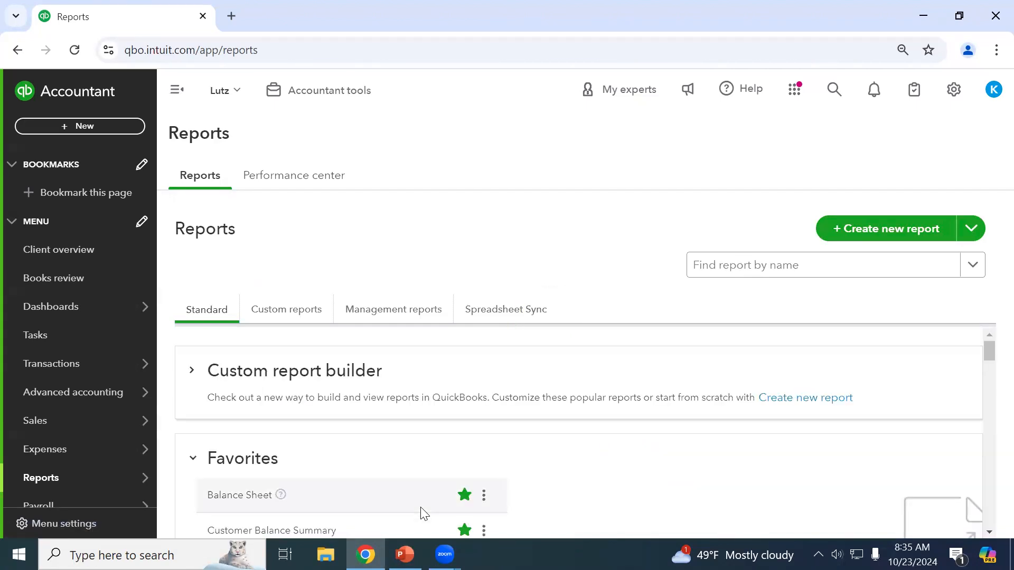
In PowerPoint, go to slide 39 'Reports Included with QBO Subscription' and follow its help link.
{"action": "left_click", "coordinate": [404, 554]}
{"action": "scroll", "coordinate": [80, 378], "scroll_direction": "down", "scroll_amount": 2}
{"action": "scroll", "coordinate": [76, 379], "scroll_direction": "down", "scroll_amount": 10}
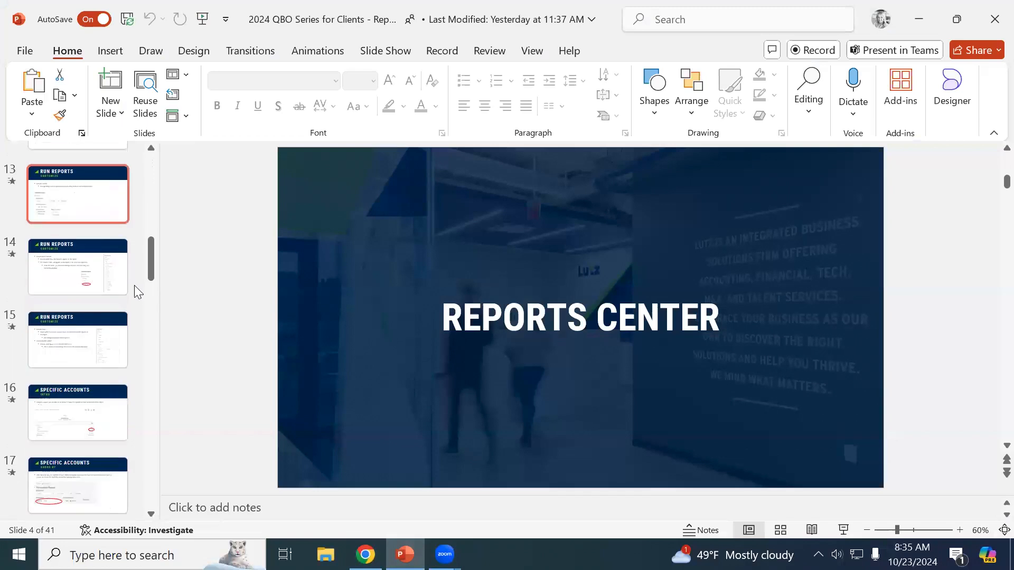
{"action": "scroll", "coordinate": [134, 285], "scroll_direction": "down", "scroll_amount": 2}
{"action": "left_click_drag", "start_coordinate": [151, 290], "coordinate": [150, 499]}
{"action": "left_click", "coordinate": [73, 323]}
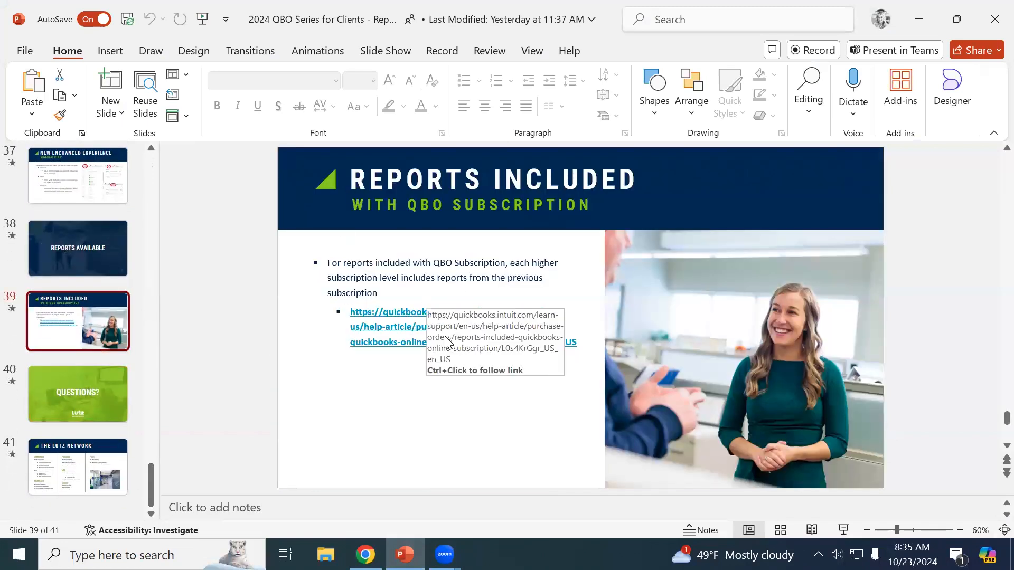
{"action": "left_click", "coordinate": [387, 333]}
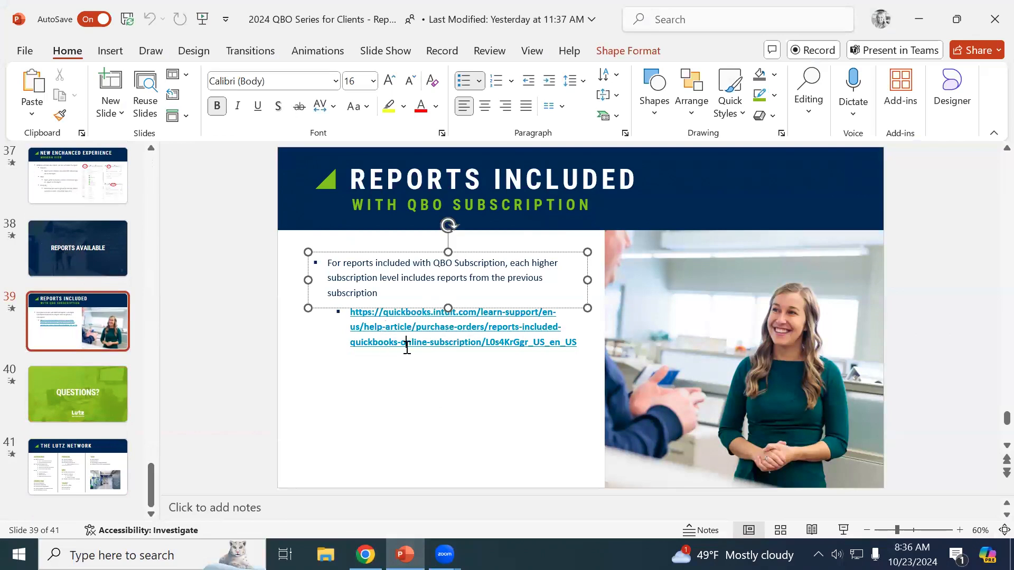
{"action": "left_click", "coordinate": [407, 343], "text": "ctrl"}
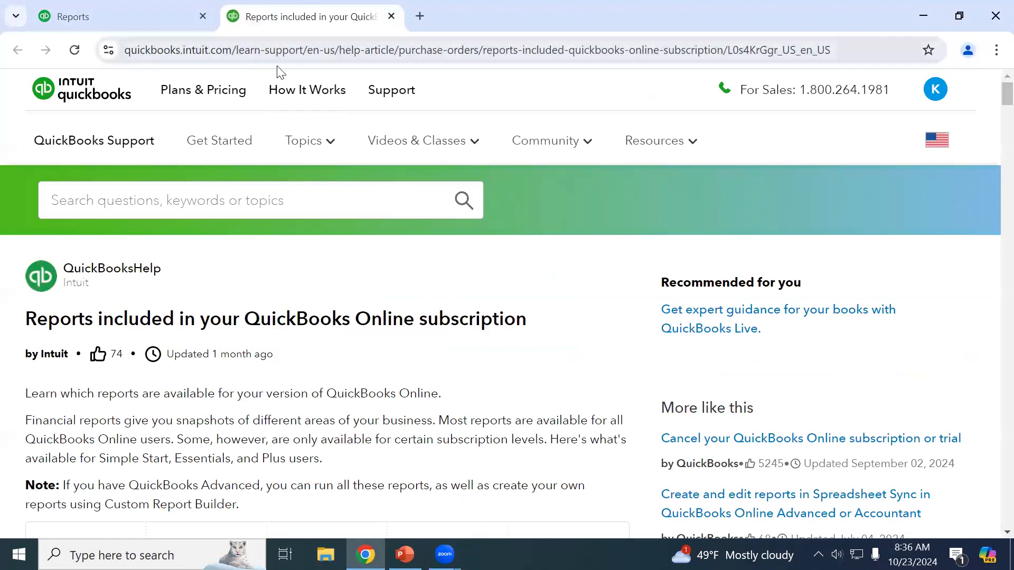
Scan the help article's table of reports per subscription level, then return to the Reports page.
{"action": "scroll", "coordinate": [307, 253], "scroll_direction": "down", "scroll_amount": 3}
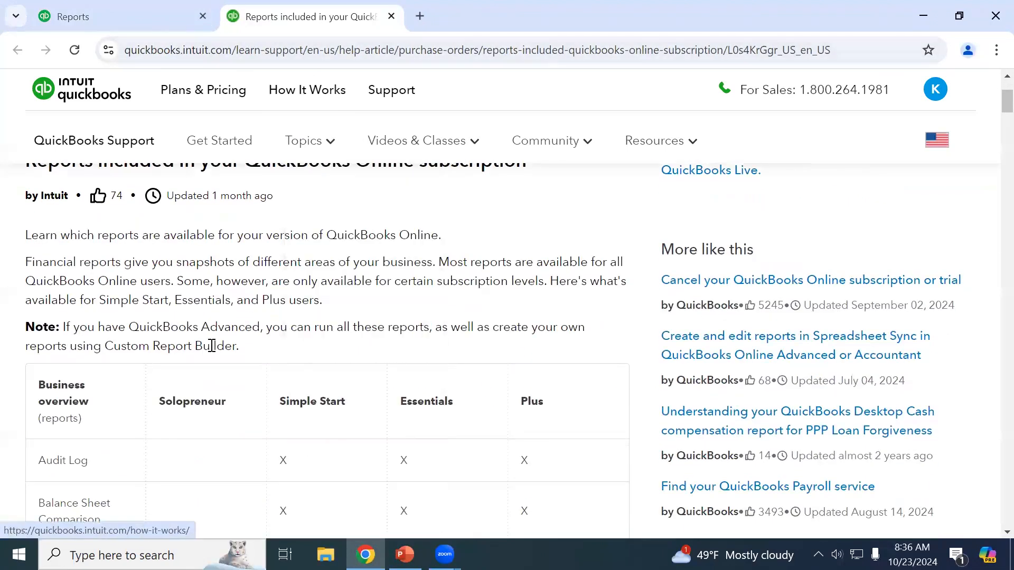
{"action": "scroll", "coordinate": [213, 333], "scroll_direction": "down", "scroll_amount": 3}
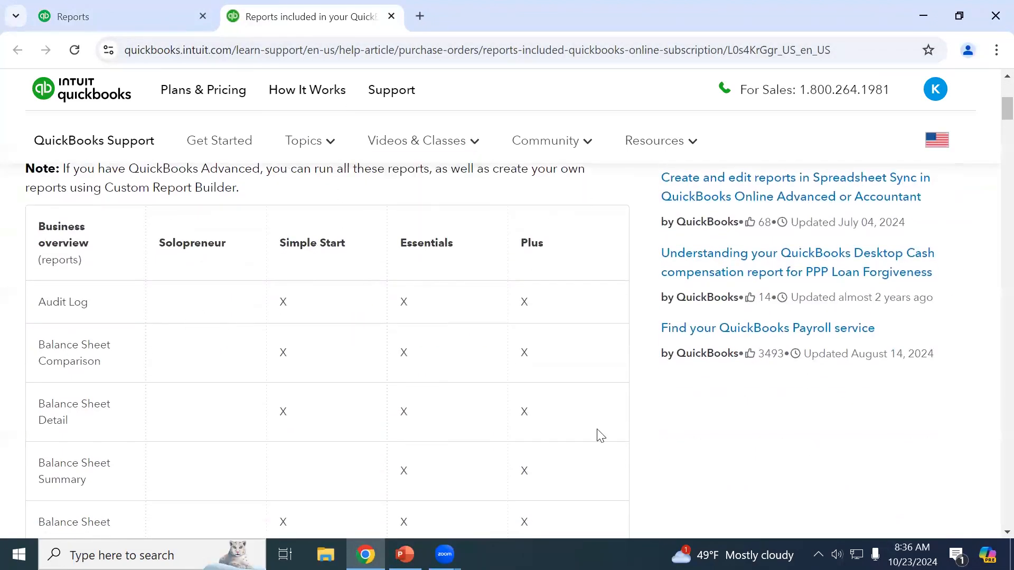
{"action": "scroll", "coordinate": [364, 304], "scroll_direction": "down", "scroll_amount": 3}
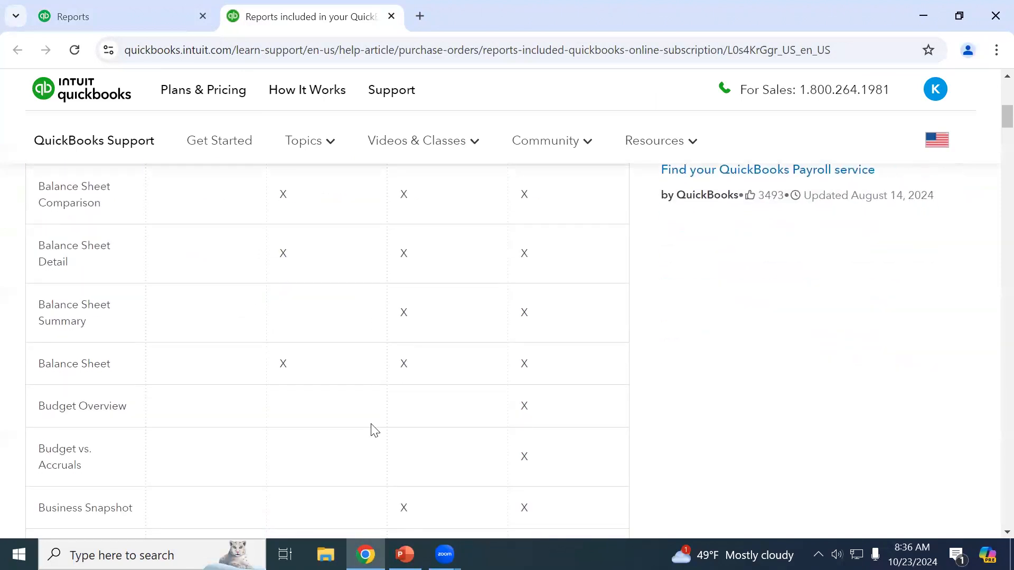
{"action": "scroll", "coordinate": [477, 471], "scroll_direction": "up", "scroll_amount": 4}
{"action": "scroll", "coordinate": [348, 458], "scroll_direction": "down", "scroll_amount": 3}
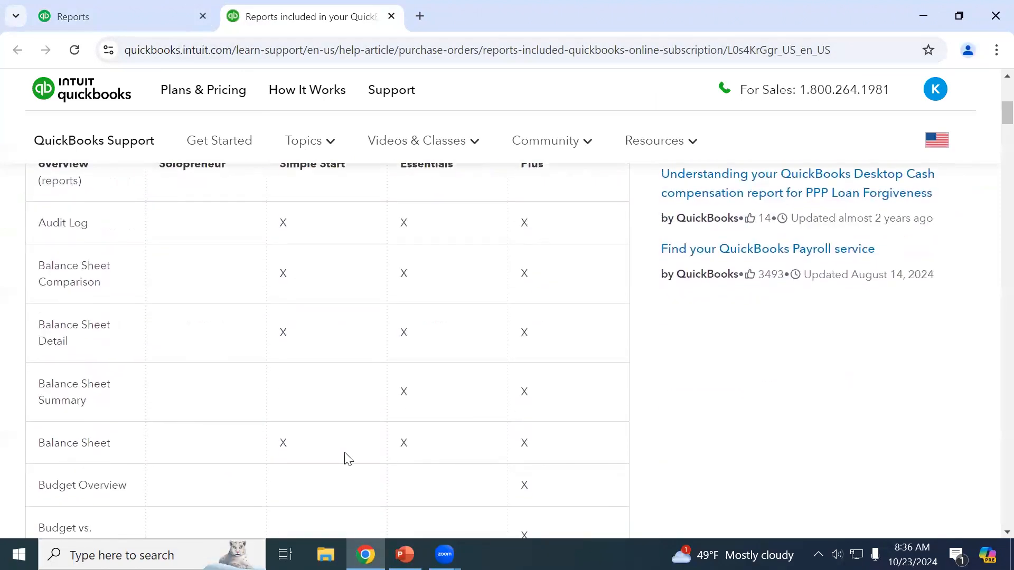
{"action": "scroll", "coordinate": [348, 459], "scroll_direction": "down", "scroll_amount": 1}
{"action": "scroll", "coordinate": [385, 421], "scroll_direction": "up", "scroll_amount": 4}
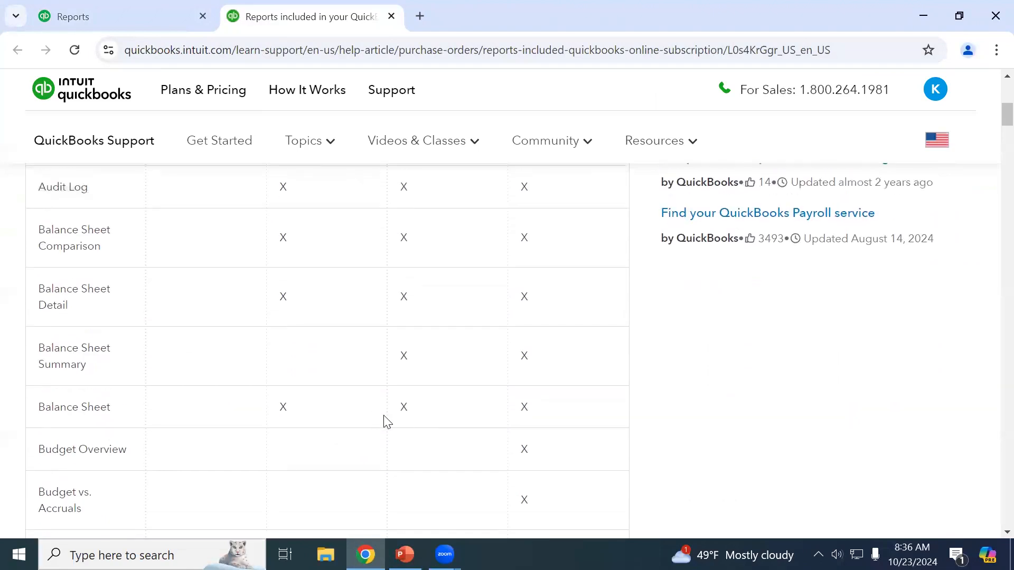
{"action": "scroll", "coordinate": [426, 335], "scroll_direction": "down", "scroll_amount": 3}
{"action": "scroll", "coordinate": [432, 392], "scroll_direction": "down", "scroll_amount": 1}
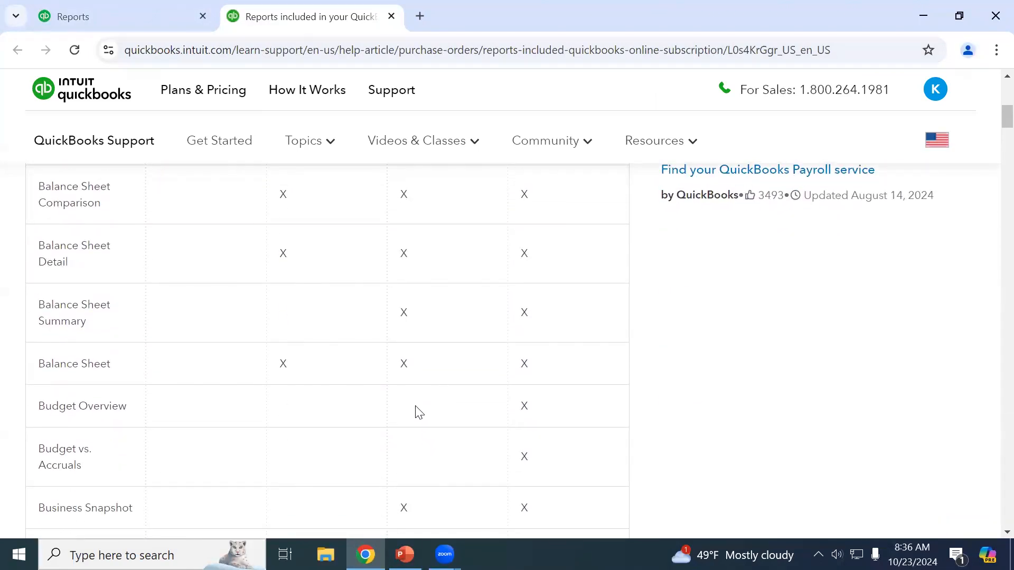
{"action": "scroll", "coordinate": [518, 401], "scroll_direction": "up", "scroll_amount": 3}
{"action": "scroll", "coordinate": [545, 385], "scroll_direction": "down", "scroll_amount": 4}
{"action": "scroll", "coordinate": [545, 428], "scroll_direction": "down", "scroll_amount": 1}
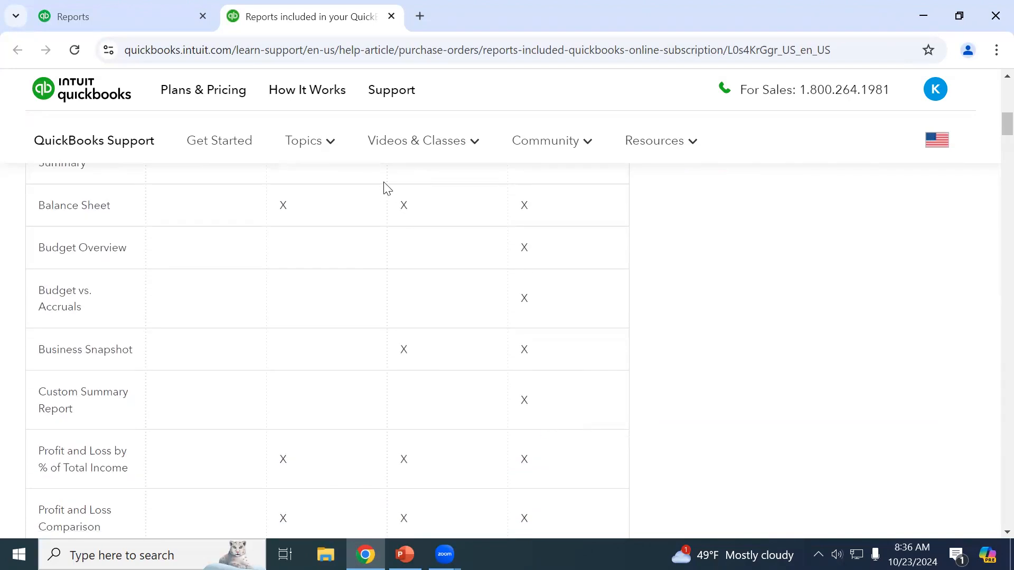
{"action": "scroll", "coordinate": [471, 288], "scroll_direction": "up", "scroll_amount": 6}
{"action": "scroll", "coordinate": [470, 296], "scroll_direction": "down", "scroll_amount": 3}
{"action": "scroll", "coordinate": [470, 304], "scroll_direction": "down", "scroll_amount": 9}
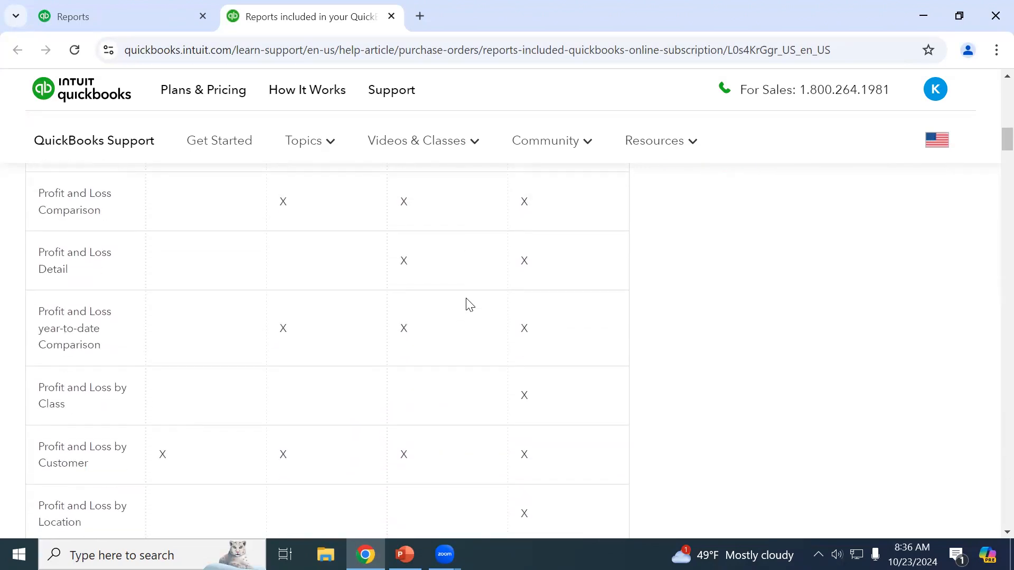
{"action": "scroll", "coordinate": [468, 304], "scroll_direction": "down", "scroll_amount": 6}
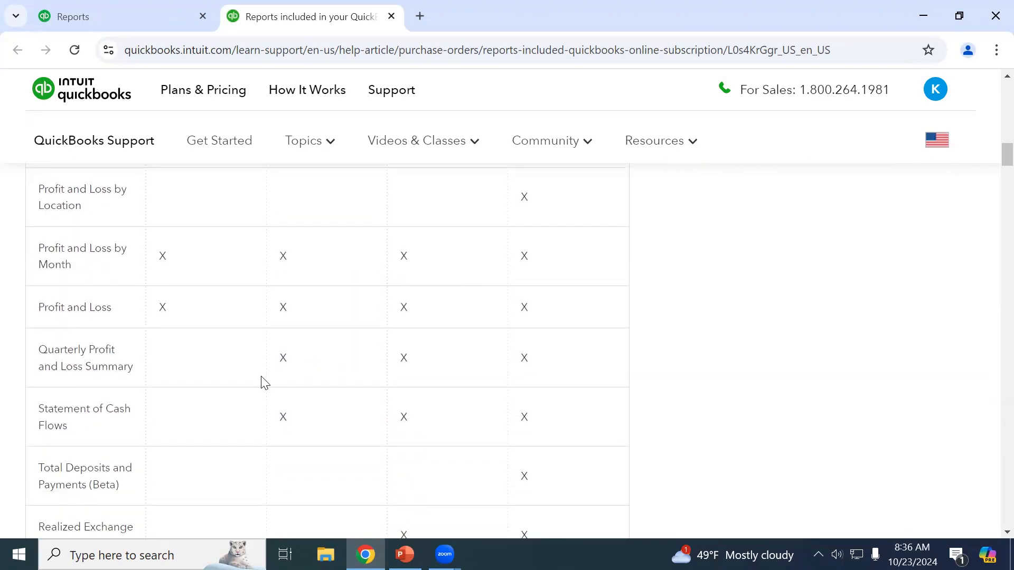
{"action": "scroll", "coordinate": [819, 430], "scroll_direction": "down", "scroll_amount": 4}
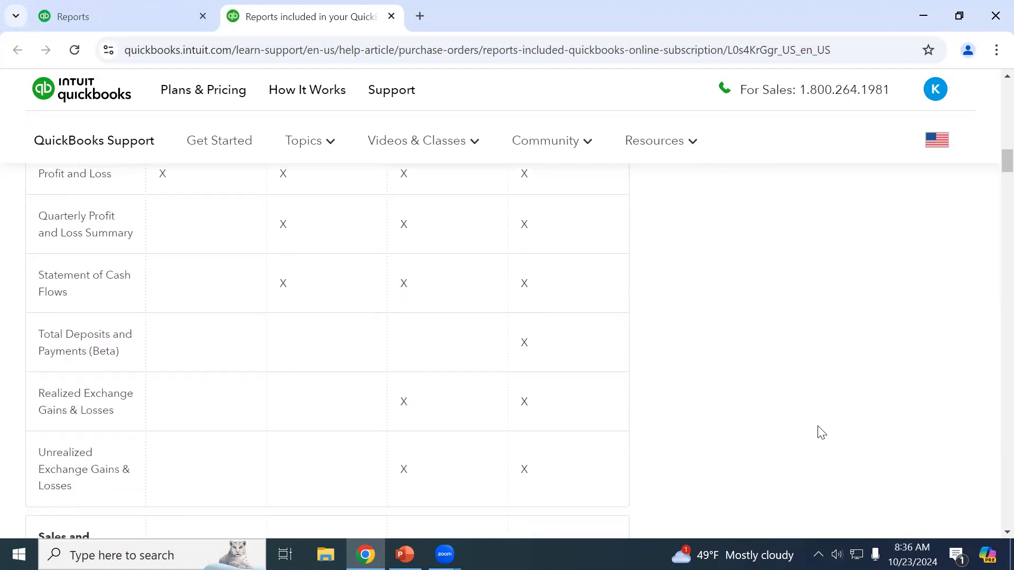
{"action": "left_click", "coordinate": [124, 14]}
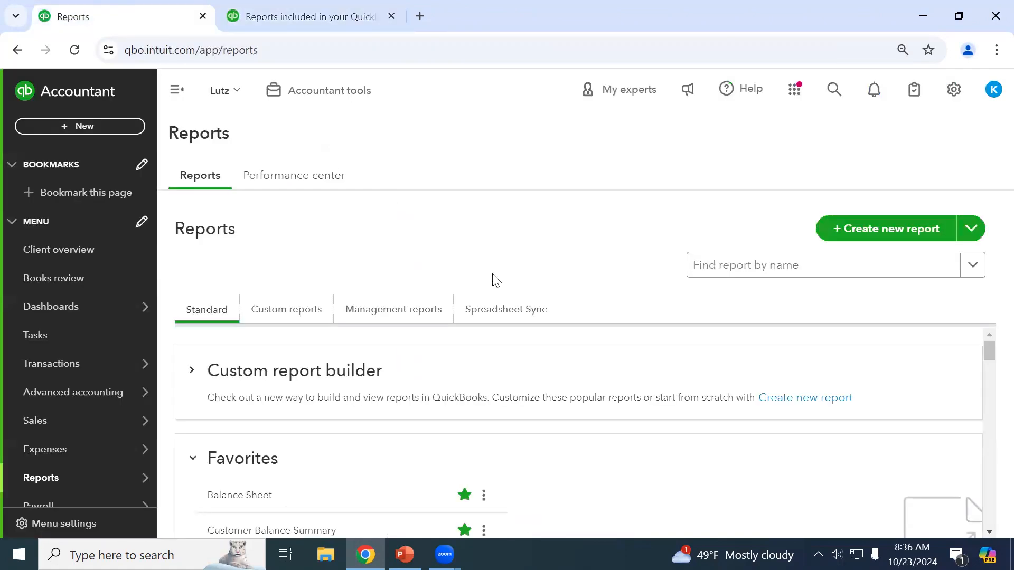
Search the reports list for 'audi' and open the Audit Log report.
{"action": "scroll", "coordinate": [516, 428], "scroll_direction": "down", "scroll_amount": 3}
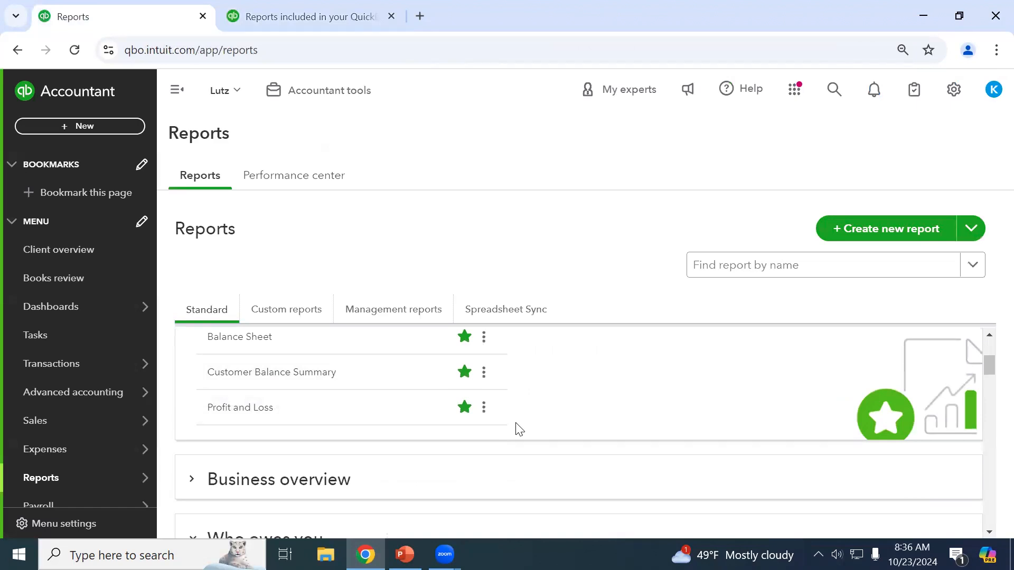
{"action": "left_click", "coordinate": [718, 277]}
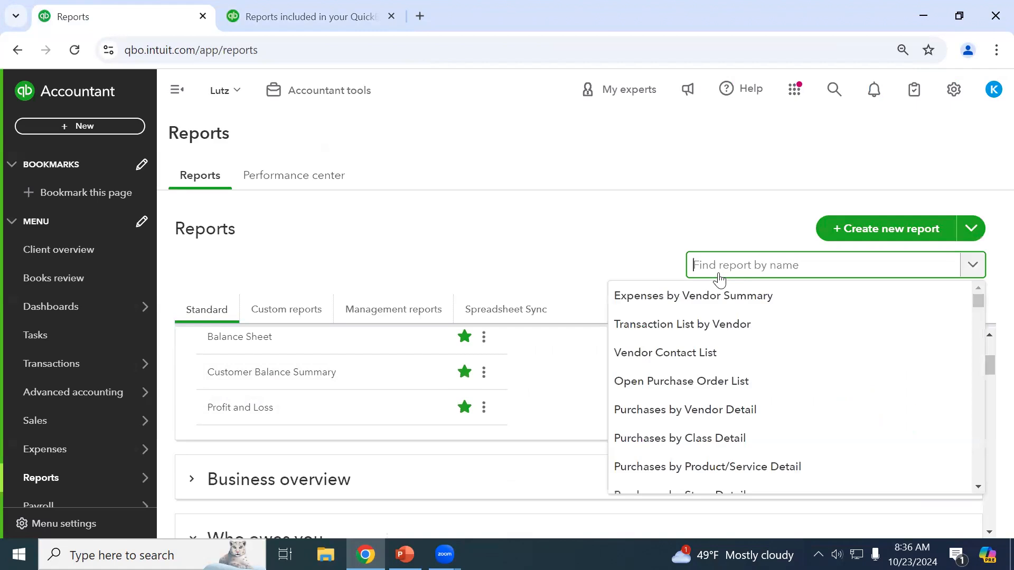
{"action": "type", "text": "audi"}
{"action": "left_click", "coordinate": [721, 295]}
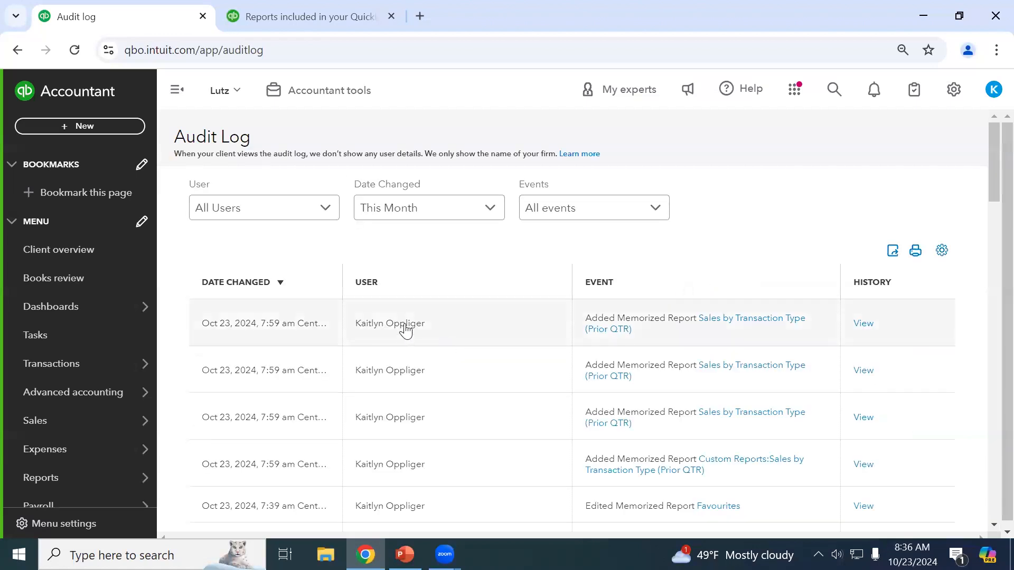
{"action": "scroll", "coordinate": [439, 327], "scroll_direction": "down", "scroll_amount": 1}
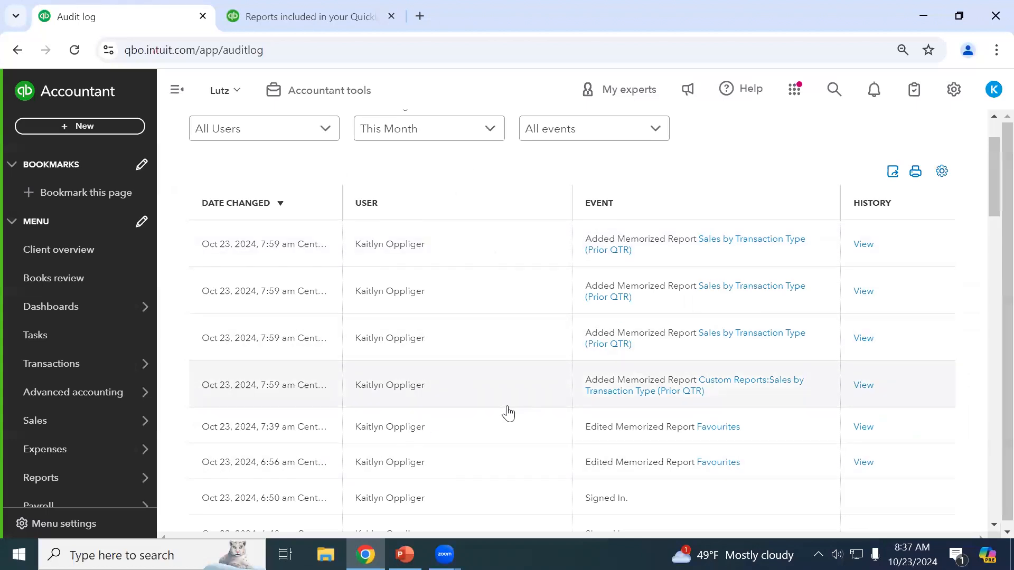
{"action": "scroll", "coordinate": [508, 414], "scroll_direction": "down", "scroll_amount": 4}
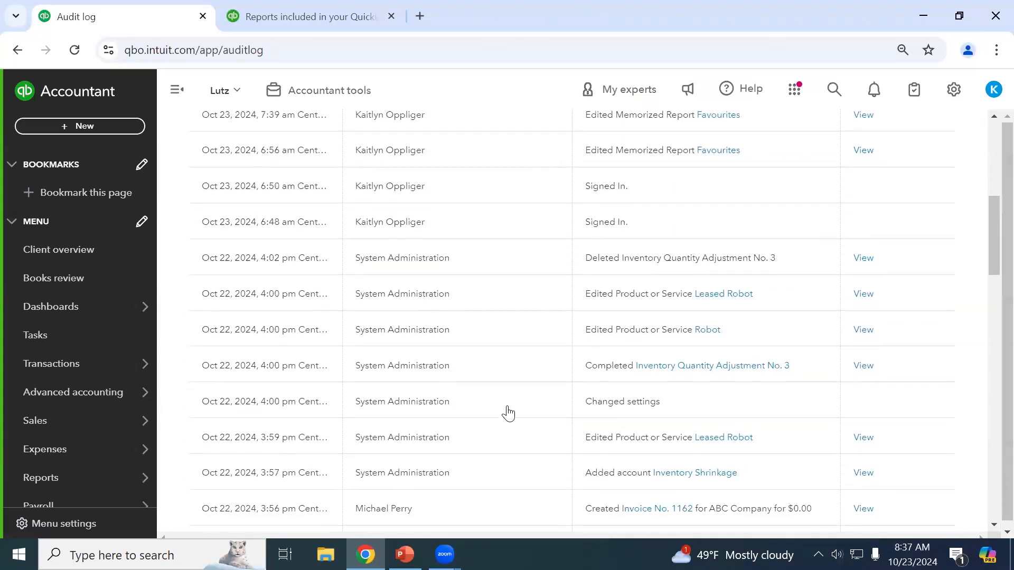
{"action": "scroll", "coordinate": [508, 413], "scroll_direction": "up", "scroll_amount": 5}
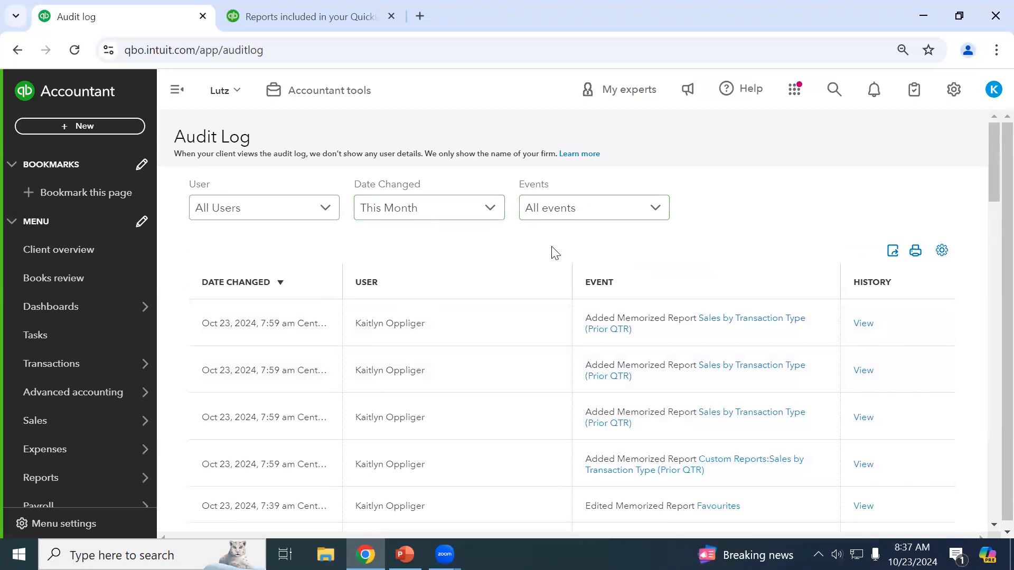
Filter the Audit Log by each of the two same-named individual users in turn.
{"action": "left_click", "coordinate": [303, 216]}
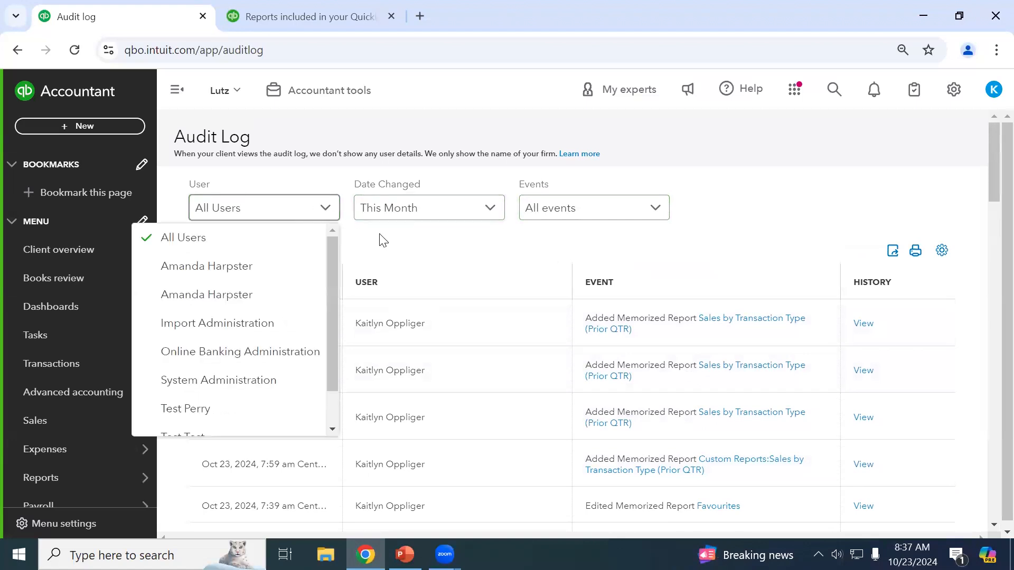
{"action": "left_click", "coordinate": [275, 257]}
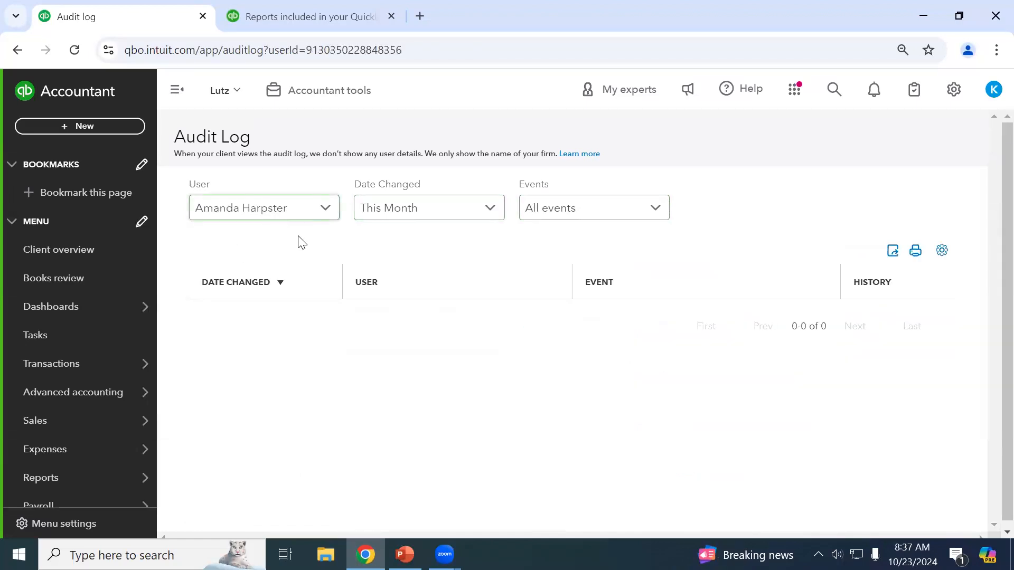
{"action": "left_click", "coordinate": [299, 209]}
{"action": "left_click", "coordinate": [241, 295]}
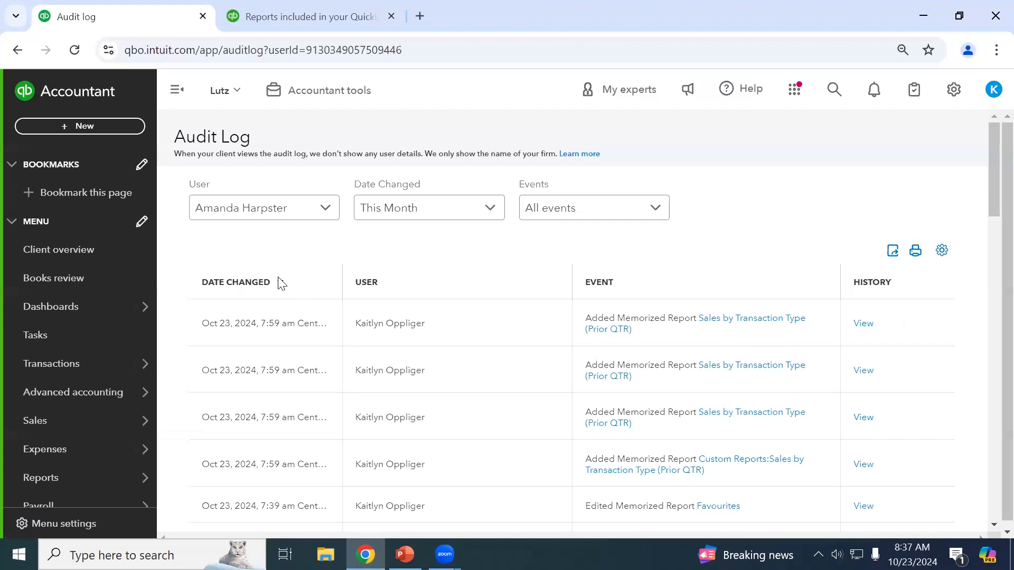
{"action": "left_click", "coordinate": [294, 217]}
{"action": "left_click", "coordinate": [259, 297]}
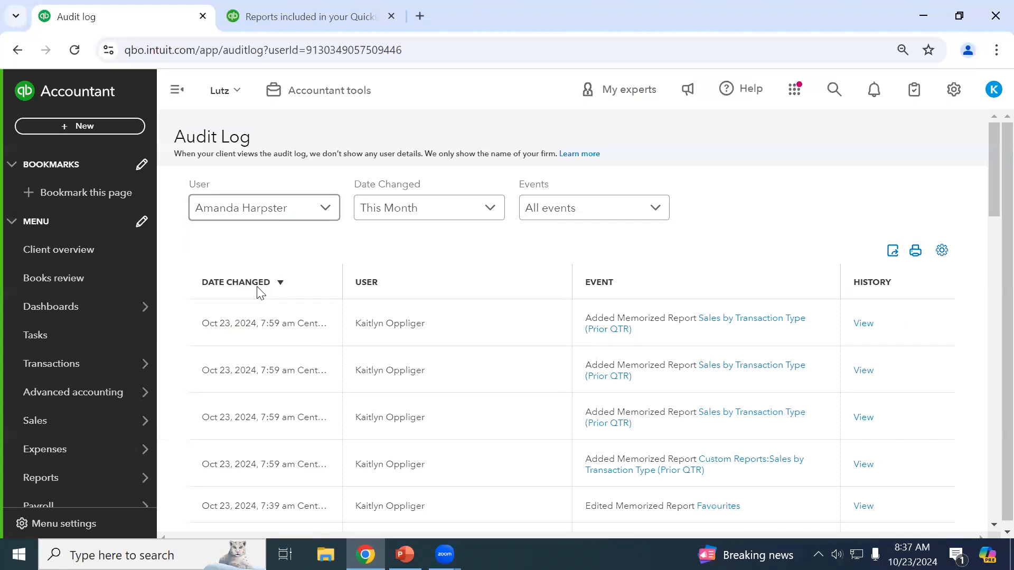
{"action": "left_click", "coordinate": [264, 219]}
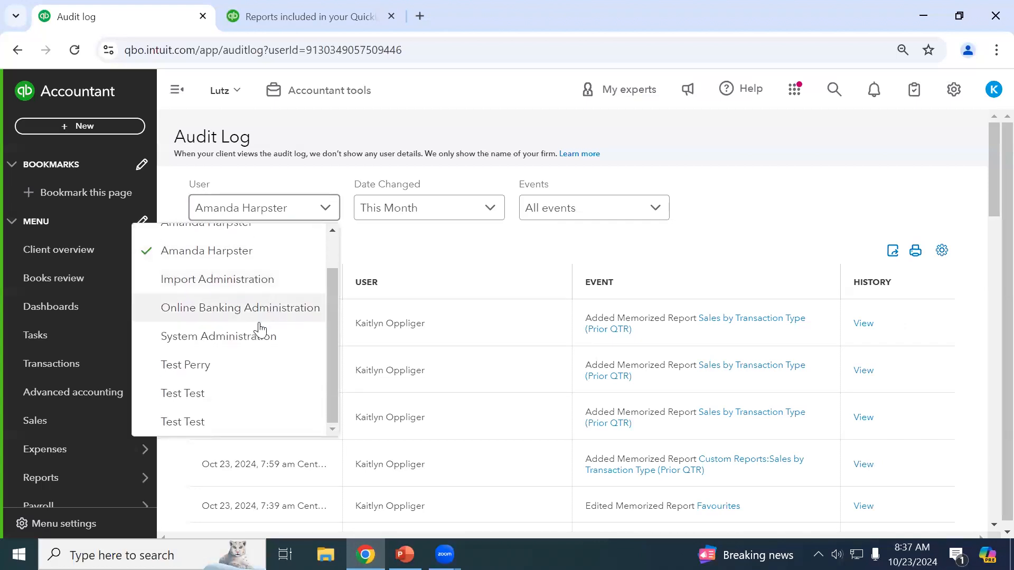
{"action": "left_click", "coordinate": [271, 278]}
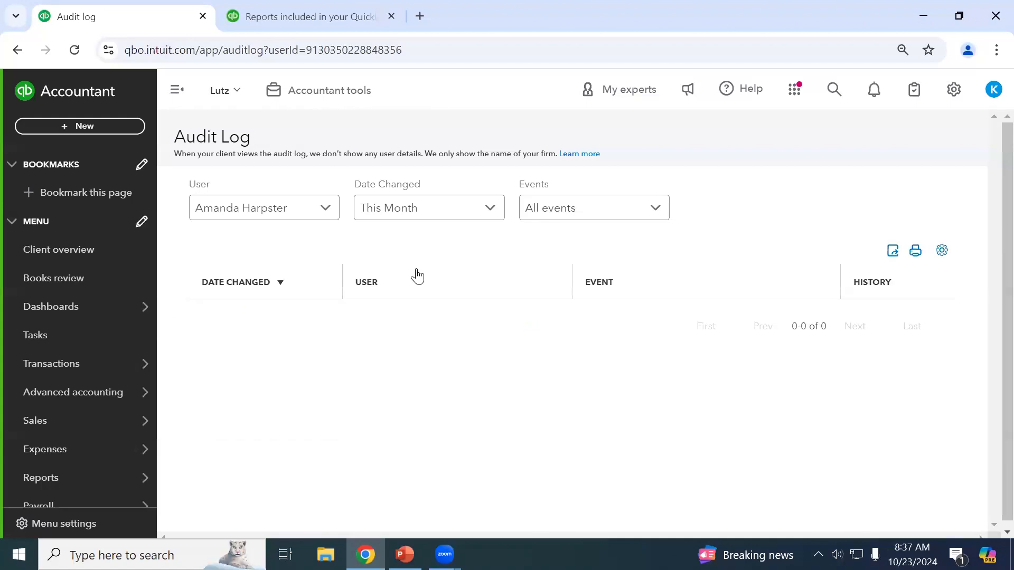
{"action": "left_click", "coordinate": [249, 208]}
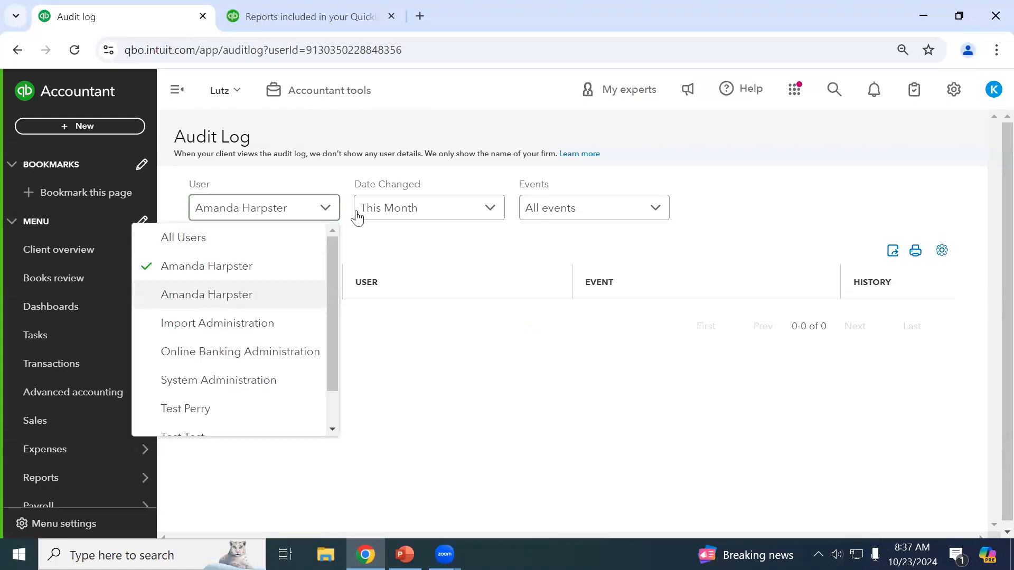
Set Date Changed to This Year and switch the user filter to the other same-named user.
{"action": "left_click", "coordinate": [391, 212]}
{"action": "scroll", "coordinate": [409, 330], "scroll_direction": "down", "scroll_amount": 2}
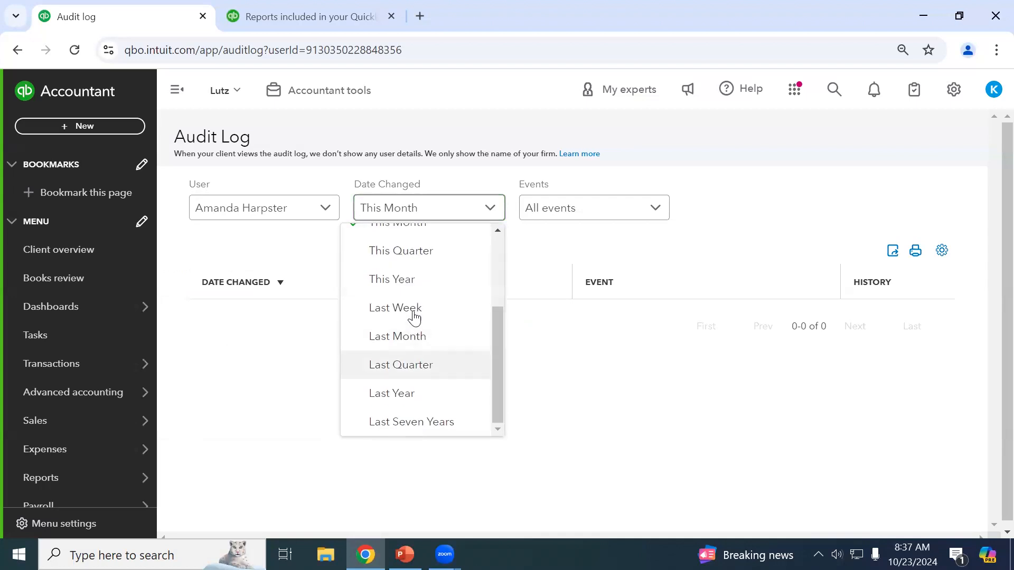
{"action": "left_click", "coordinate": [403, 282]}
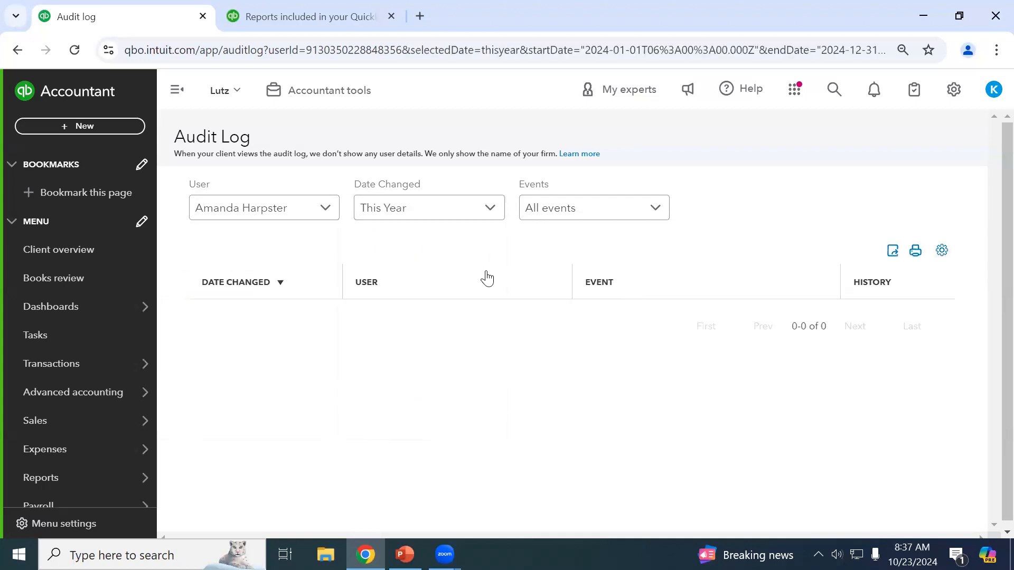
{"action": "left_click", "coordinate": [263, 209]}
{"action": "left_click", "coordinate": [236, 295]}
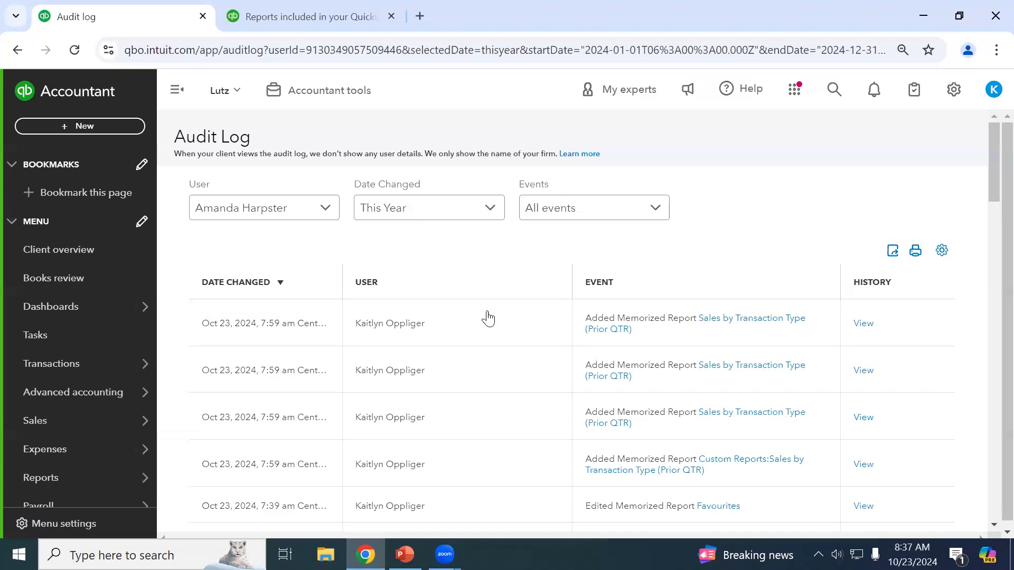
{"action": "scroll", "coordinate": [480, 314], "scroll_direction": "down", "scroll_amount": 1}
{"action": "scroll", "coordinate": [437, 290], "scroll_direction": "down", "scroll_amount": 1}
{"action": "scroll", "coordinate": [437, 290], "scroll_direction": "up", "scroll_amount": 2}
{"action": "scroll", "coordinate": [403, 290], "scroll_direction": "down", "scroll_amount": 4}
{"action": "scroll", "coordinate": [403, 290], "scroll_direction": "up", "scroll_amount": 4}
Set the User filter back to All Users.
{"action": "left_click", "coordinate": [273, 214]}
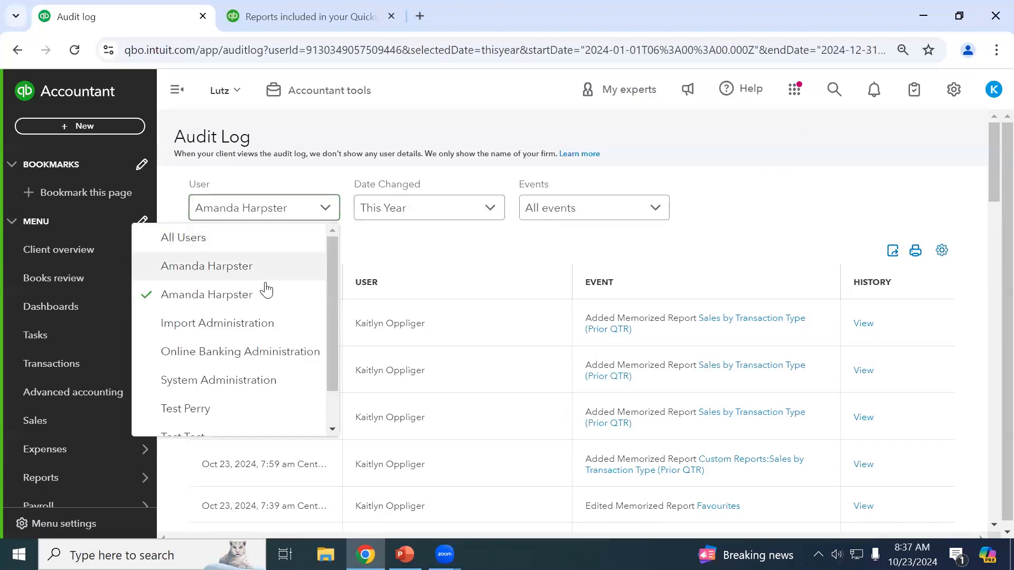
{"action": "left_click", "coordinate": [404, 213]}
{"action": "scroll", "coordinate": [414, 312], "scroll_direction": "down", "scroll_amount": 1}
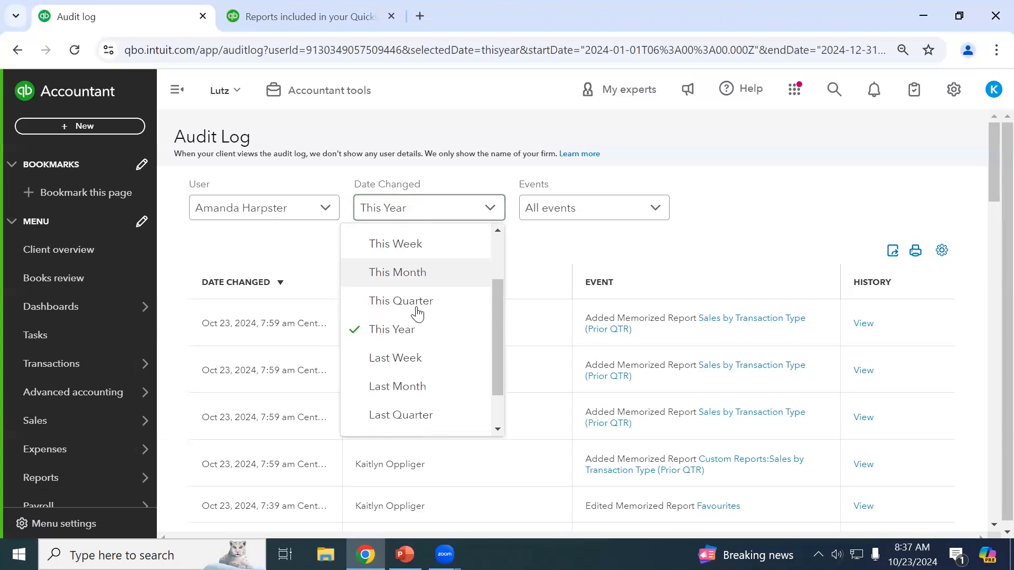
{"action": "left_click", "coordinate": [224, 216]}
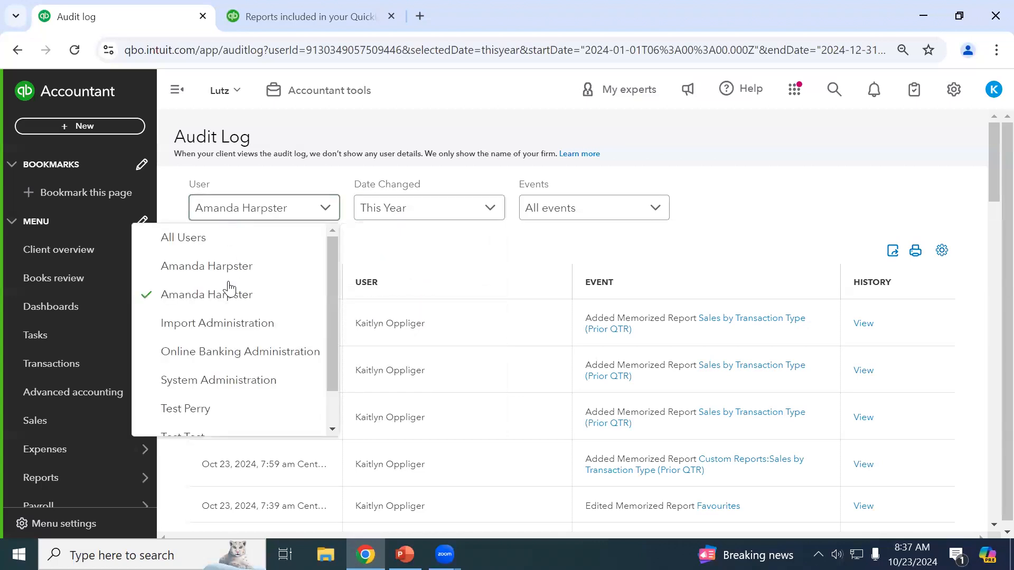
{"action": "scroll", "coordinate": [246, 342], "scroll_direction": "down", "scroll_amount": 1}
{"action": "scroll", "coordinate": [251, 347], "scroll_direction": "down", "scroll_amount": 1}
{"action": "scroll", "coordinate": [251, 350], "scroll_direction": "up", "scroll_amount": 2}
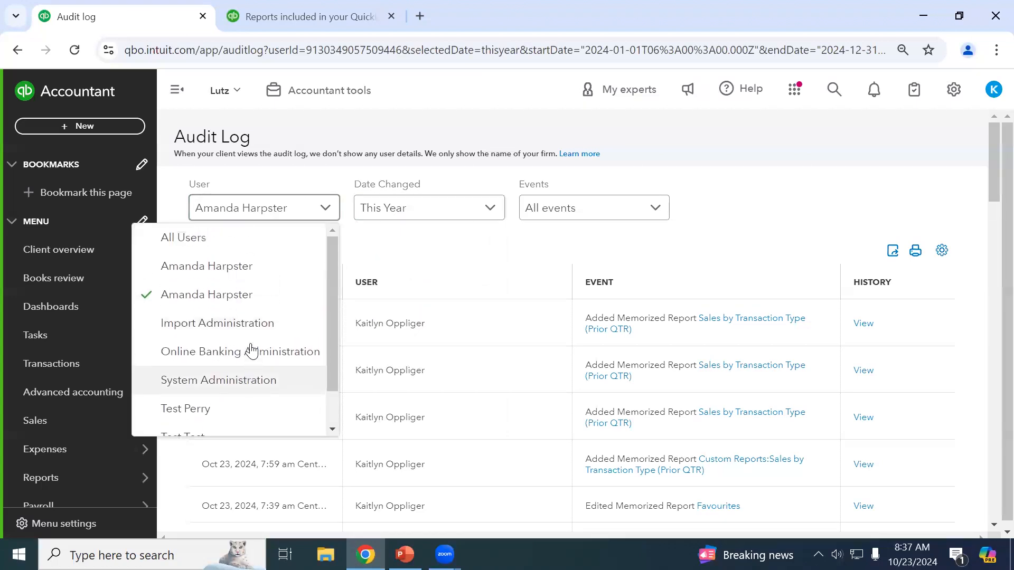
{"action": "left_click", "coordinate": [224, 250]}
{"action": "left_click", "coordinate": [240, 211]}
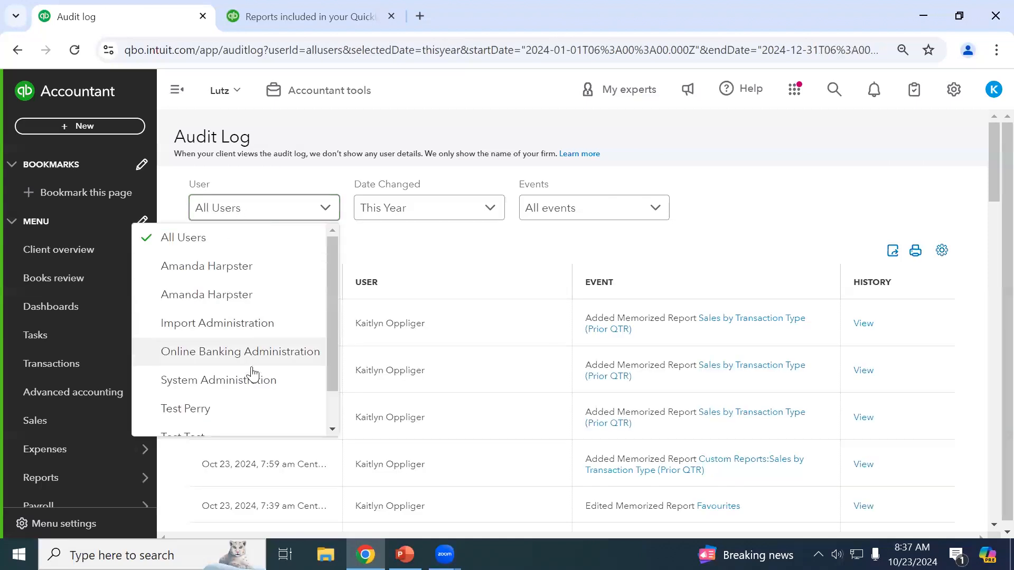
{"action": "left_click", "coordinate": [438, 256]}
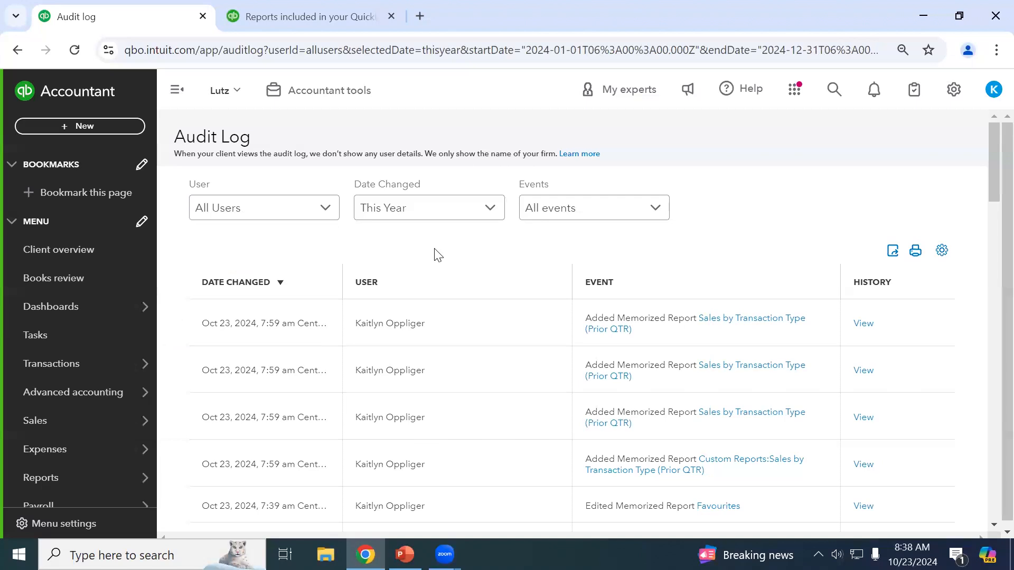
{"action": "scroll", "coordinate": [437, 310], "scroll_direction": "down", "scroll_amount": 1}
{"action": "scroll", "coordinate": [438, 310], "scroll_direction": "up", "scroll_amount": 1}
{"action": "scroll", "coordinate": [454, 367], "scroll_direction": "down", "scroll_amount": 4}
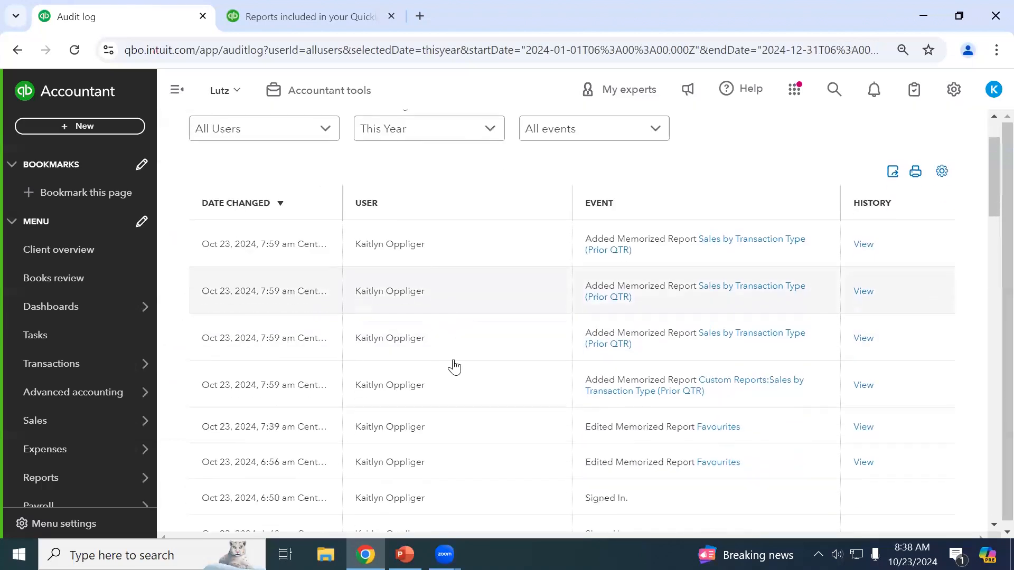
{"action": "scroll", "coordinate": [452, 428], "scroll_direction": "down", "scroll_amount": 3}
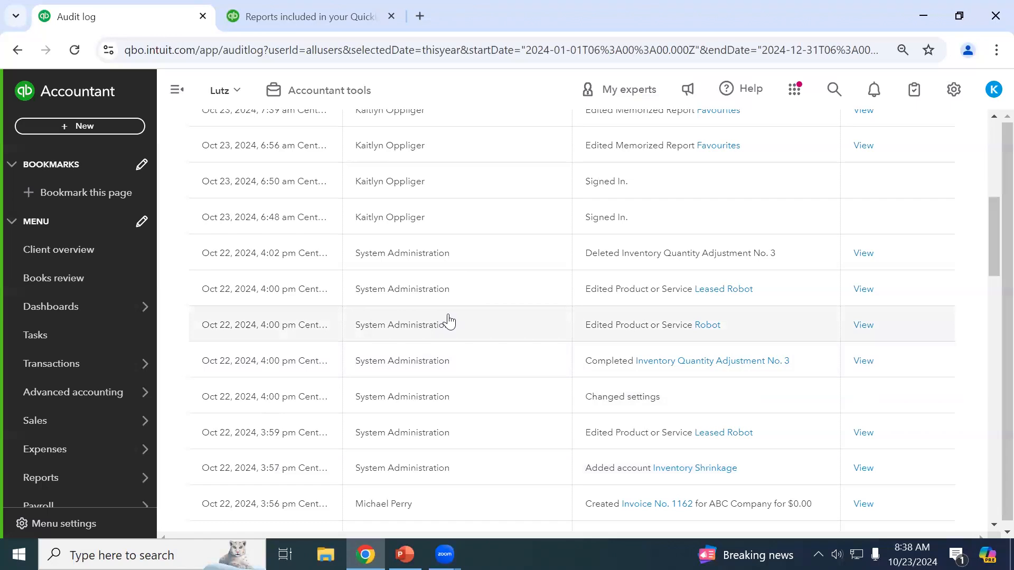
{"action": "scroll", "coordinate": [449, 320], "scroll_direction": "down", "scroll_amount": 6}
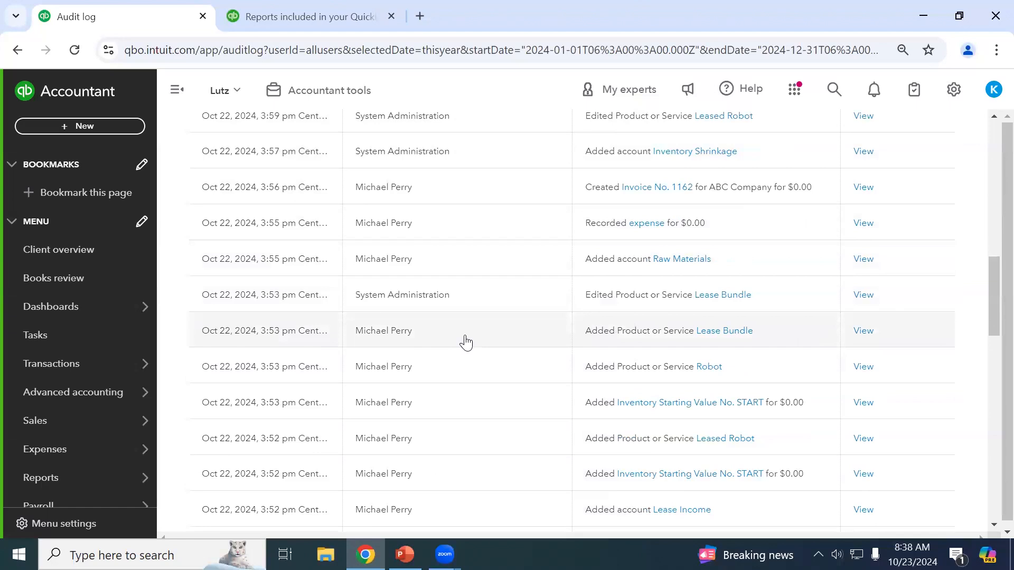
{"action": "scroll", "coordinate": [466, 342], "scroll_direction": "down", "scroll_amount": 5}
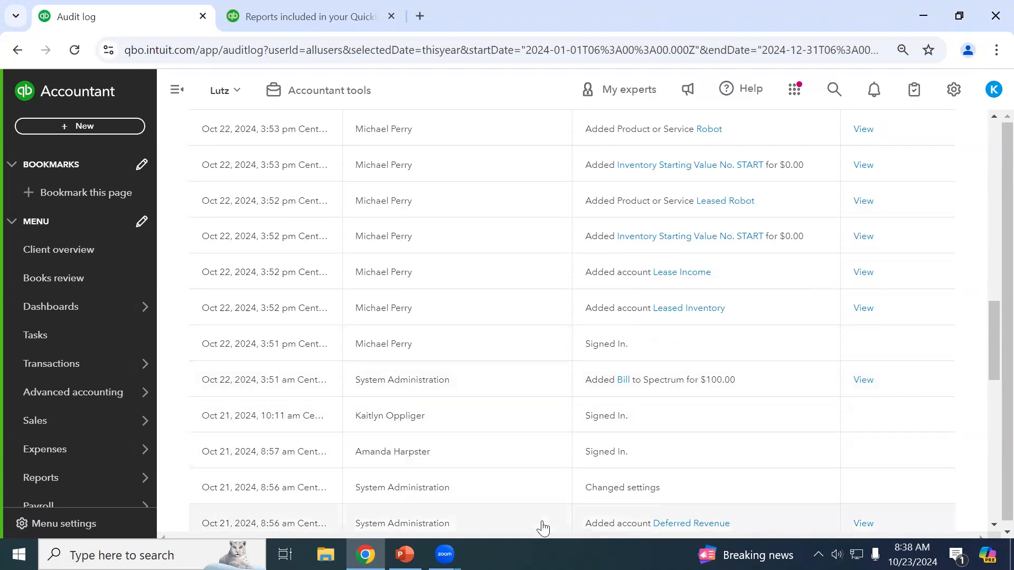
{"action": "scroll", "coordinate": [543, 529], "scroll_direction": "down", "scroll_amount": 2}
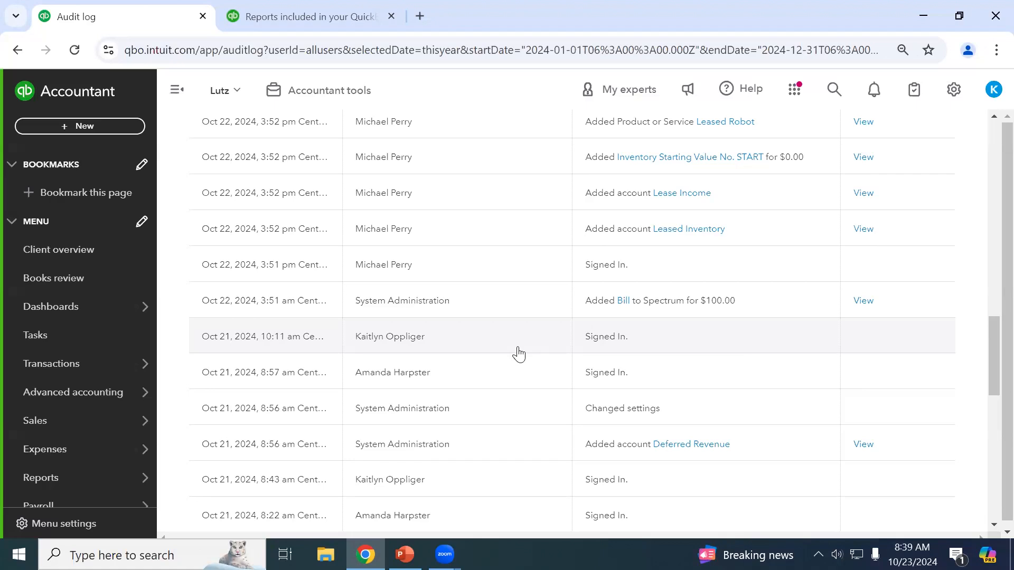
{"action": "scroll", "coordinate": [518, 354], "scroll_direction": "down", "scroll_amount": 3}
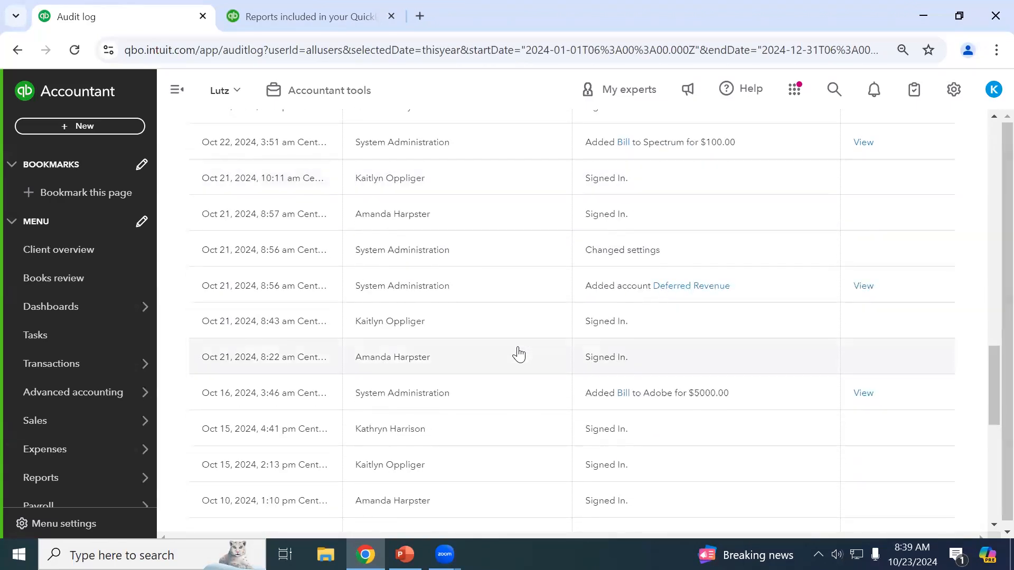
{"action": "scroll", "coordinate": [518, 354], "scroll_direction": "up", "scroll_amount": 15}
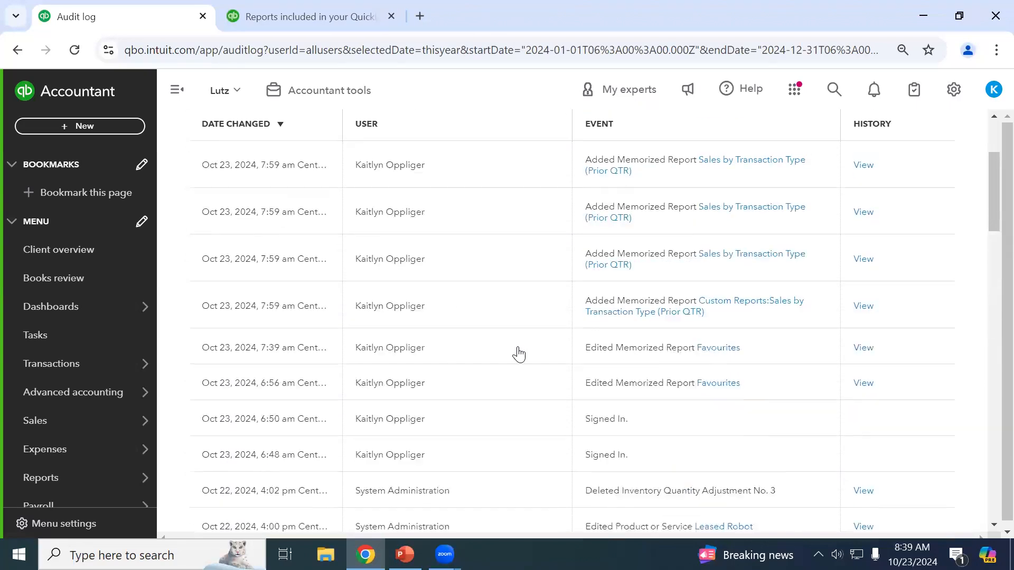
{"action": "scroll", "coordinate": [519, 354], "scroll_direction": "up", "scroll_amount": 3}
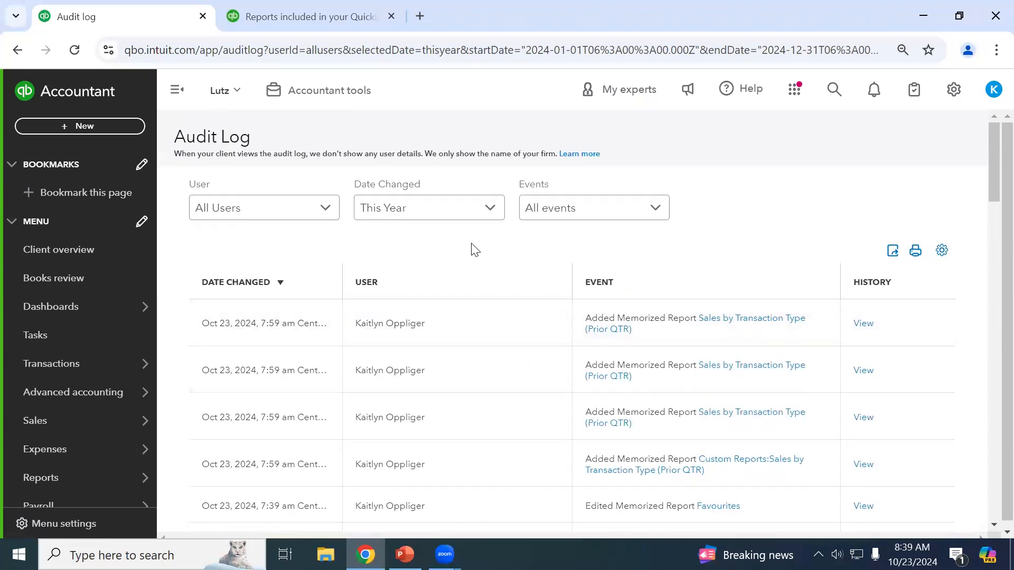
{"action": "scroll", "coordinate": [474, 251], "scroll_direction": "down", "scroll_amount": 2}
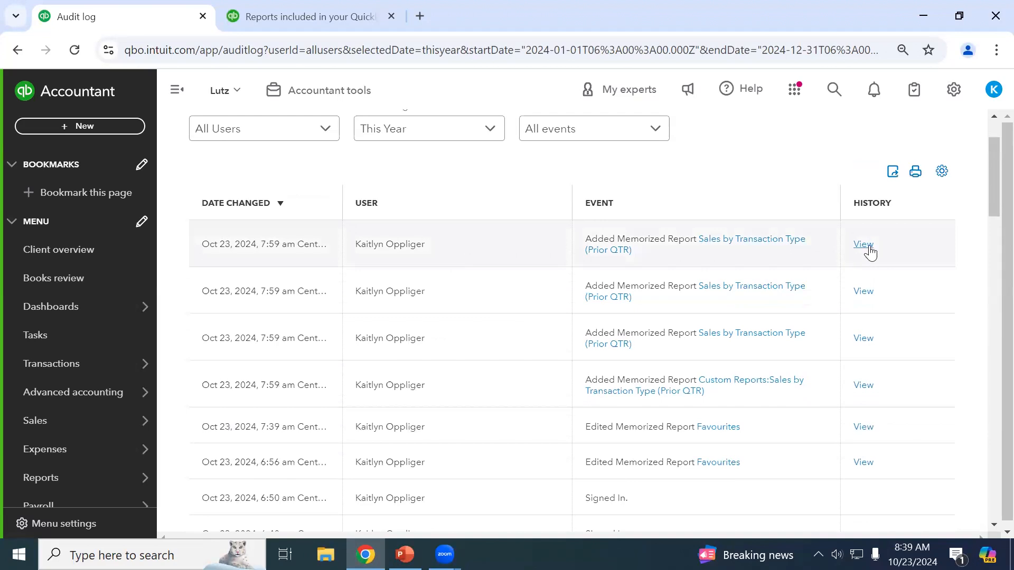
{"action": "scroll", "coordinate": [882, 280], "scroll_direction": "down", "scroll_amount": 8}
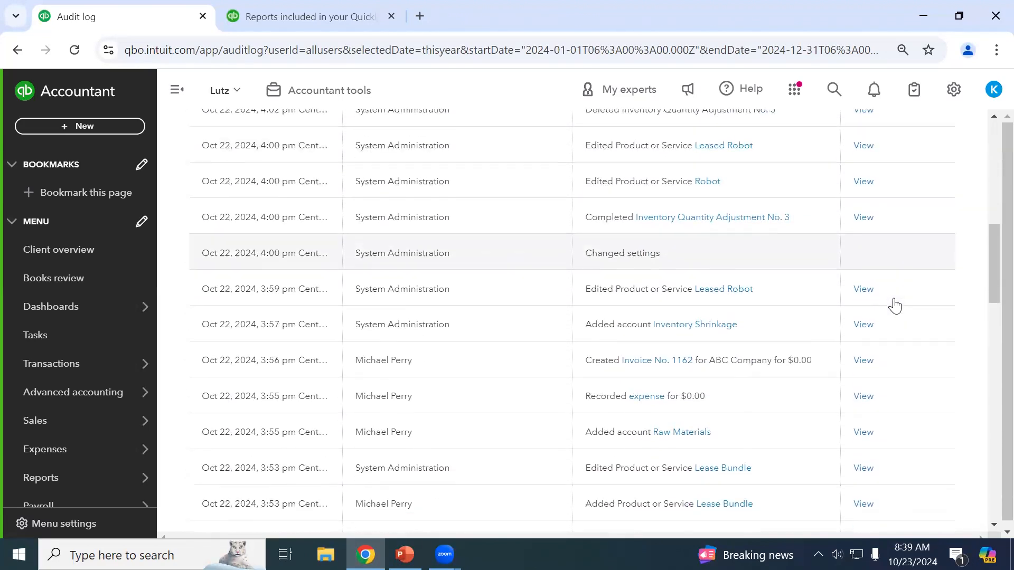
{"action": "scroll", "coordinate": [895, 305], "scroll_direction": "down", "scroll_amount": 8}
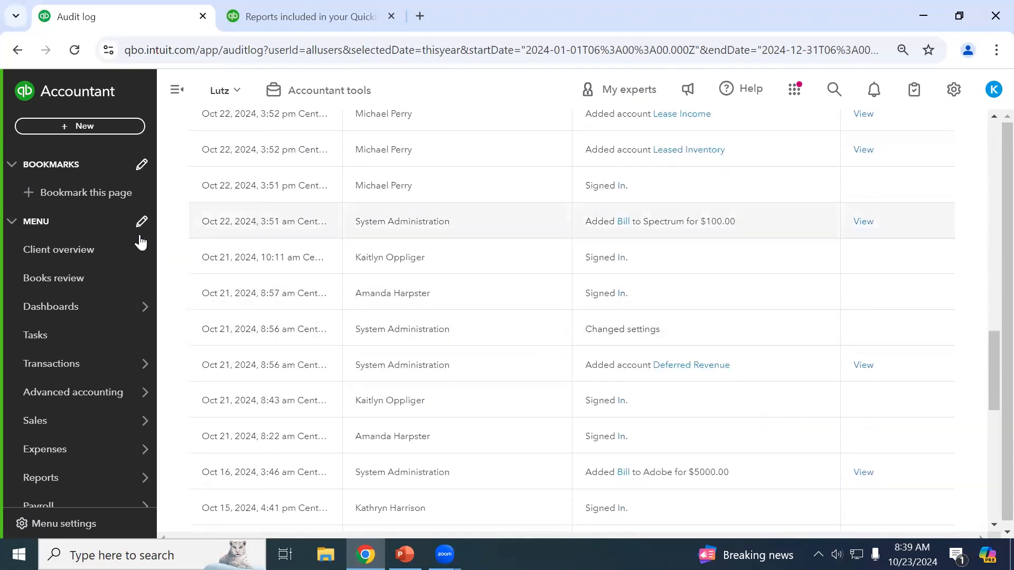
{"action": "scroll", "coordinate": [787, 153], "scroll_direction": "up", "scroll_amount": 2}
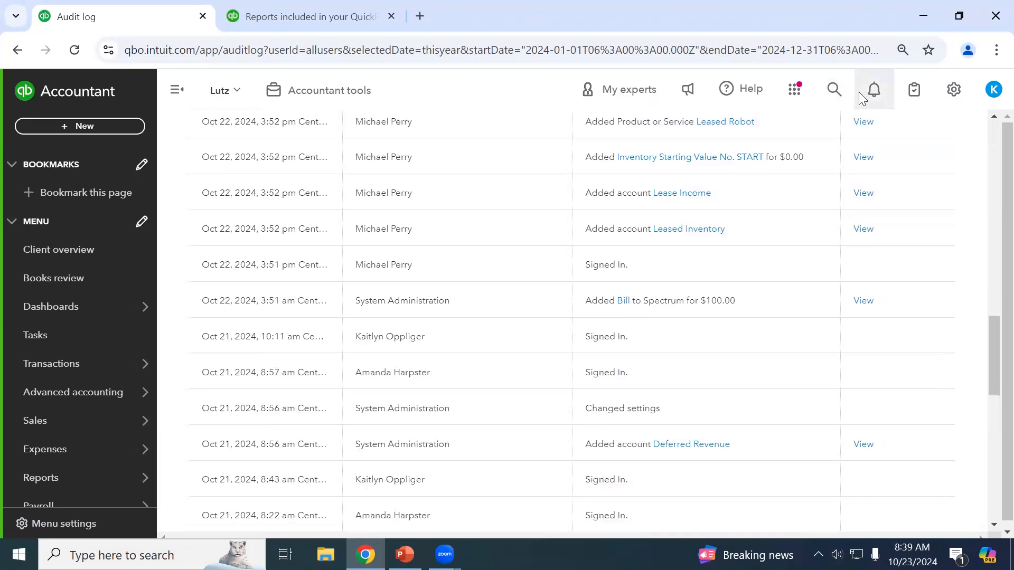
Find the recent $9.99 Apple expense from 06/04/2024 via search and delete it.
{"action": "left_click", "coordinate": [839, 94]}
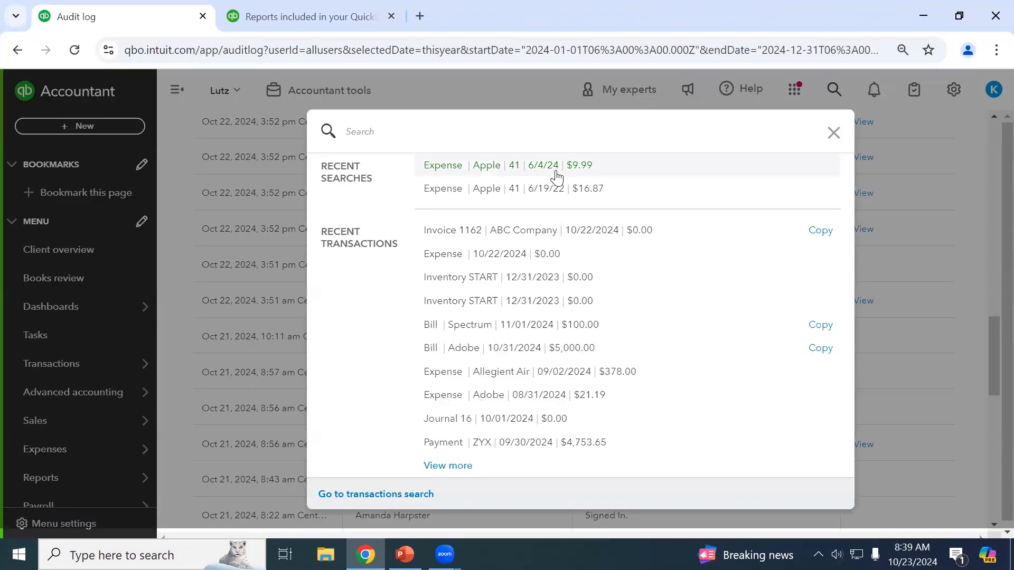
{"action": "left_click", "coordinate": [552, 175]}
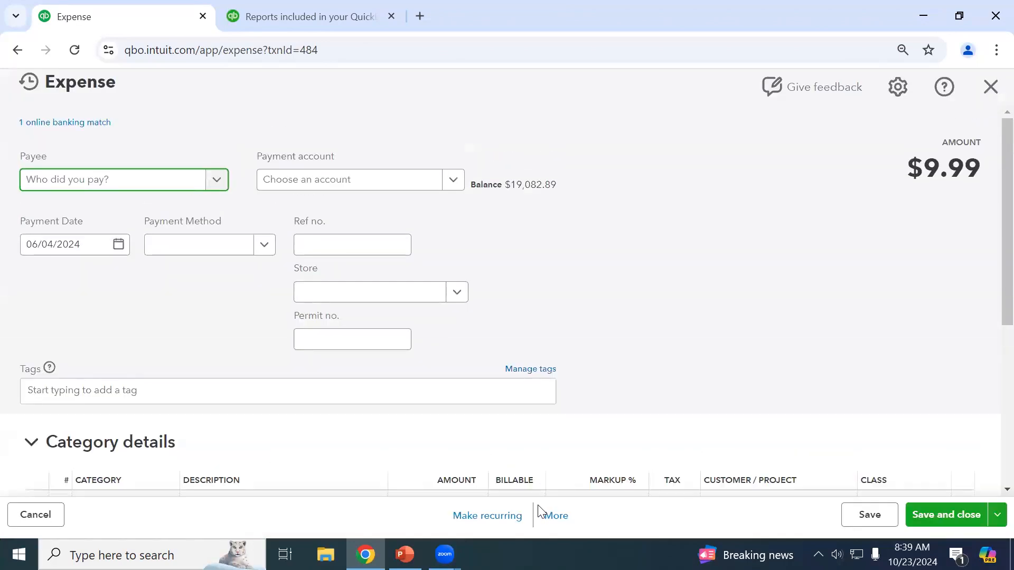
{"action": "left_click", "coordinate": [554, 517]}
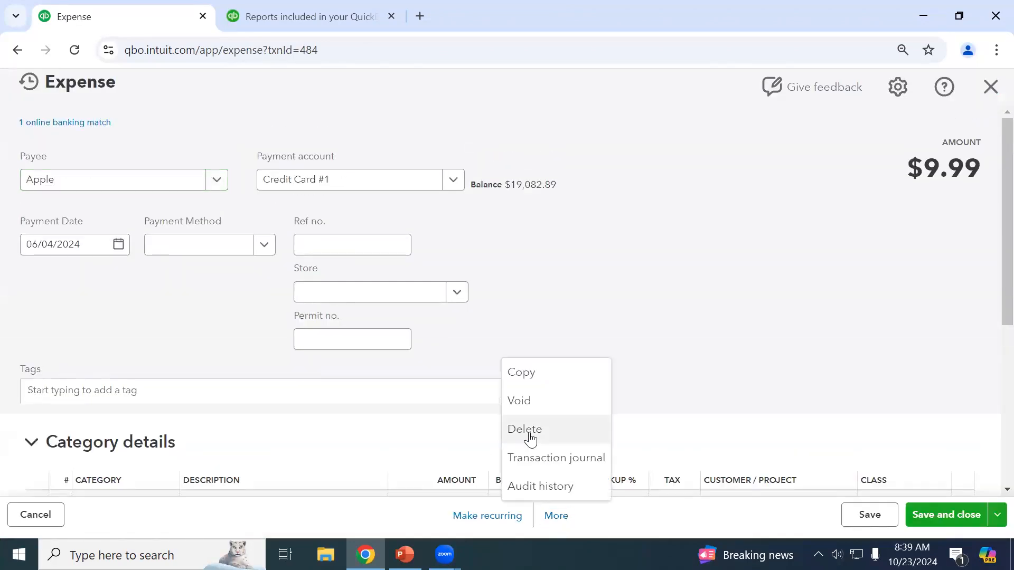
{"action": "left_click", "coordinate": [529, 432]}
{"action": "left_click", "coordinate": [553, 360]}
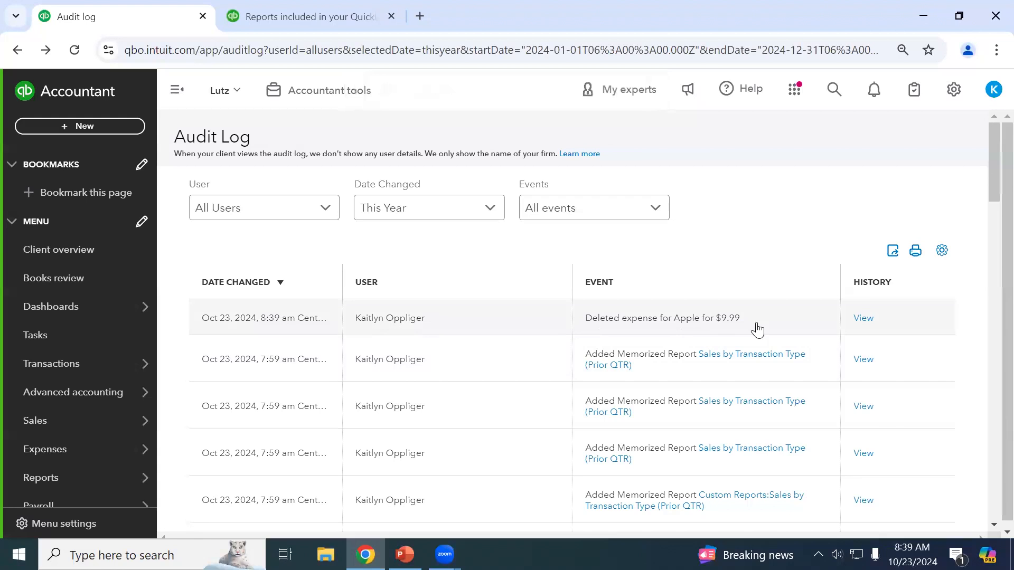
View the history of the Deleted expense for Apple row in the Audit Log.
{"action": "left_click", "coordinate": [875, 319]}
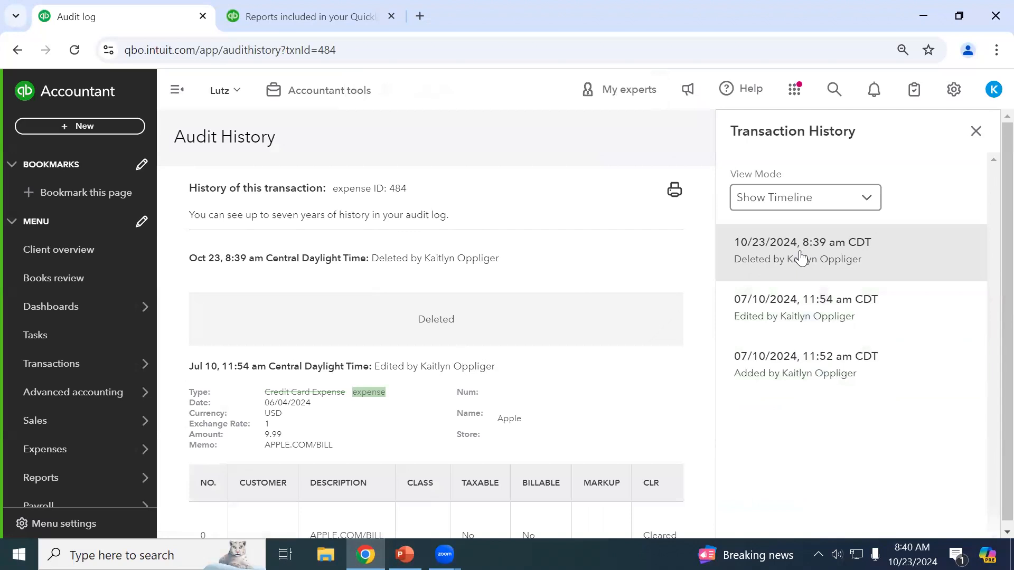
Look through the Apple expense's audit entries, including its Jul 10 recategorization to Subscriptions, Dues & Licenses.
{"action": "scroll", "coordinate": [552, 453], "scroll_direction": "down", "scroll_amount": 5}
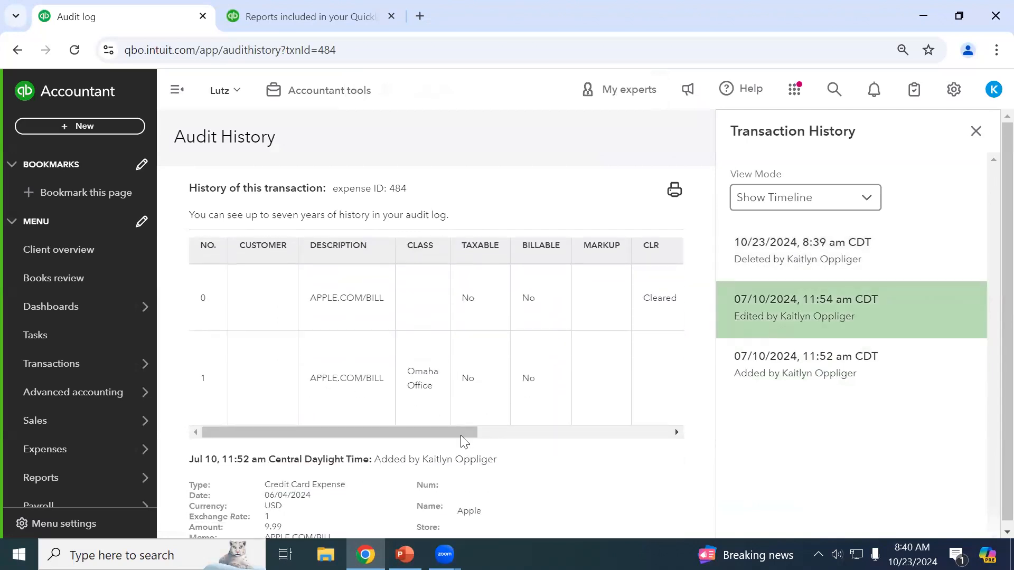
{"action": "left_click_drag", "start_coordinate": [459, 430], "coordinate": [692, 437]}
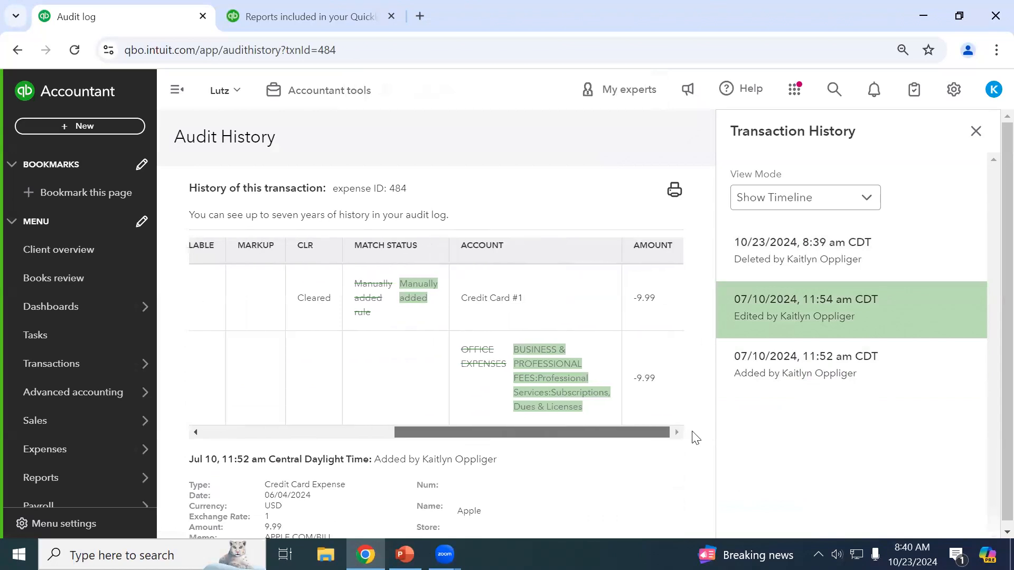
{"action": "scroll", "coordinate": [581, 370], "scroll_direction": "down", "scroll_amount": 2}
{"action": "scroll", "coordinate": [593, 379], "scroll_direction": "up", "scroll_amount": 3}
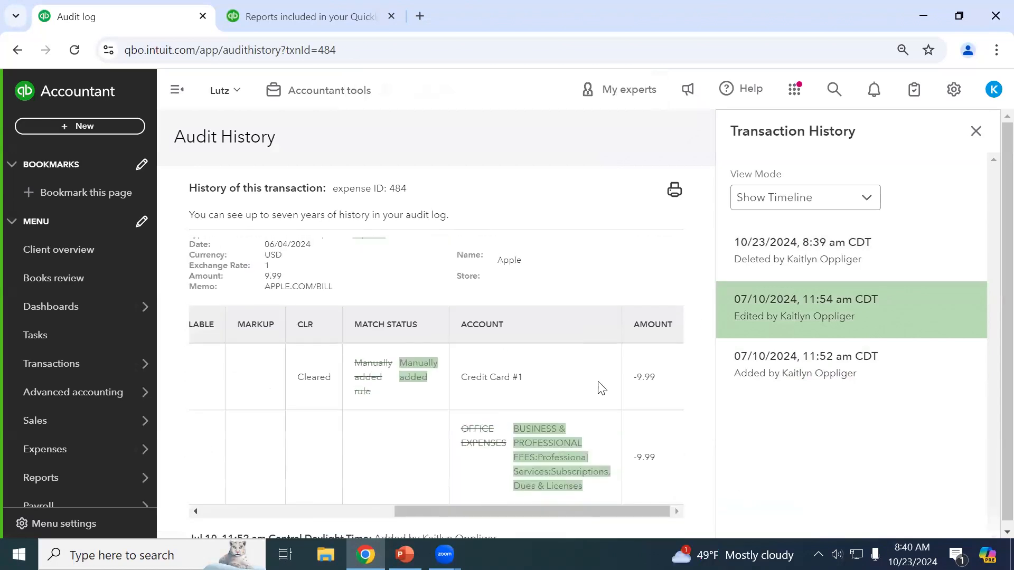
{"action": "scroll", "coordinate": [600, 385], "scroll_direction": "down", "scroll_amount": 3}
{"action": "scroll", "coordinate": [601, 388], "scroll_direction": "down", "scroll_amount": 2}
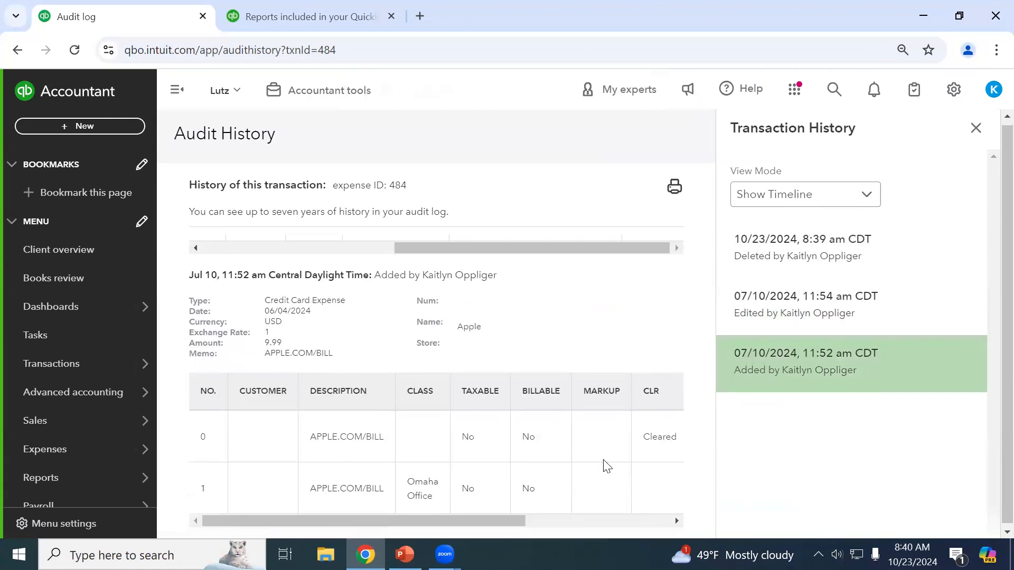
{"action": "scroll", "coordinate": [626, 484], "scroll_direction": "up", "scroll_amount": 8}
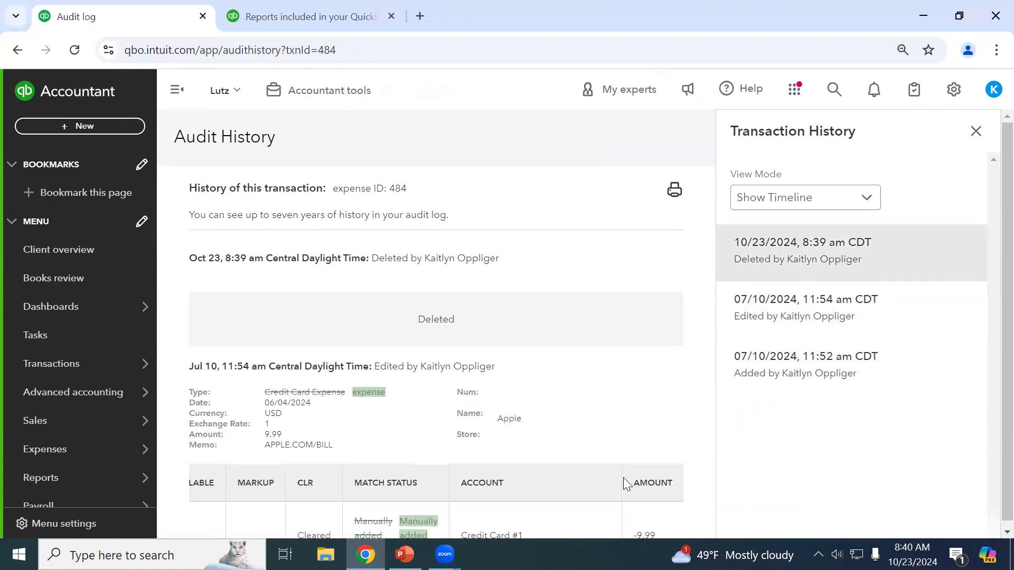
{"action": "scroll", "coordinate": [612, 463], "scroll_direction": "down", "scroll_amount": 8}
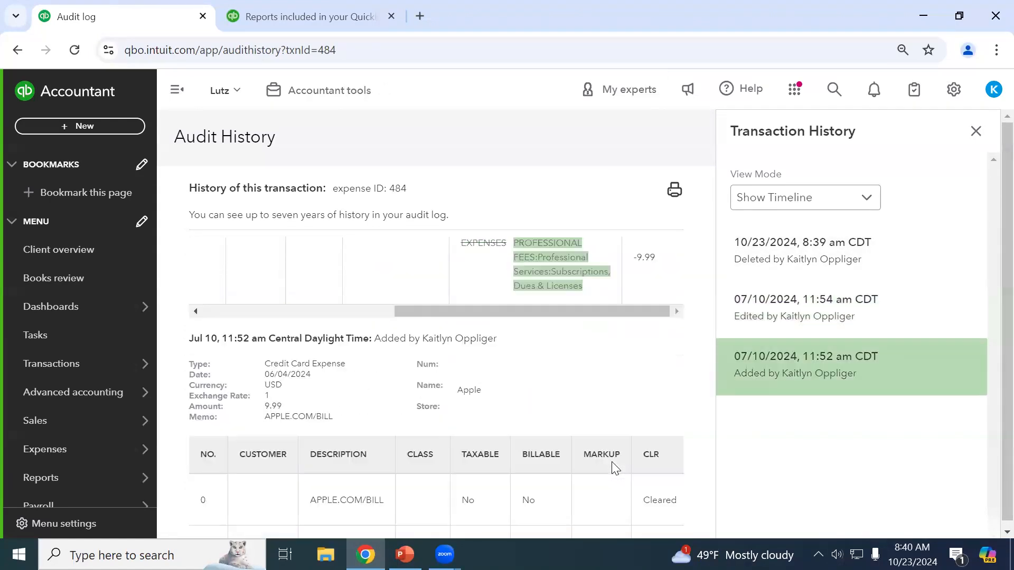
{"action": "scroll", "coordinate": [613, 464], "scroll_direction": "up", "scroll_amount": 8}
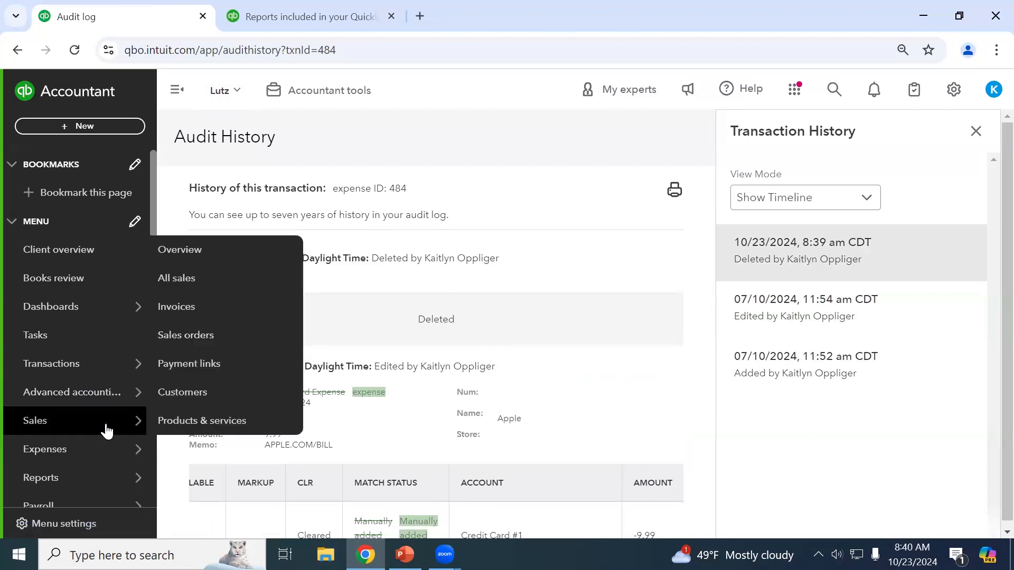
{"action": "mouse_move", "coordinate": [97, 447]}
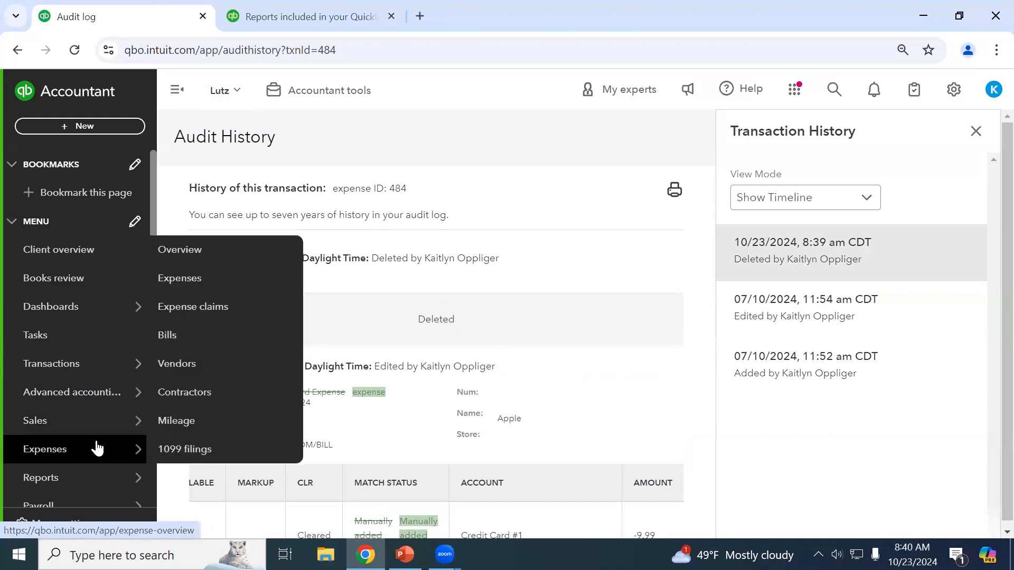
{"action": "left_click", "coordinate": [83, 477]}
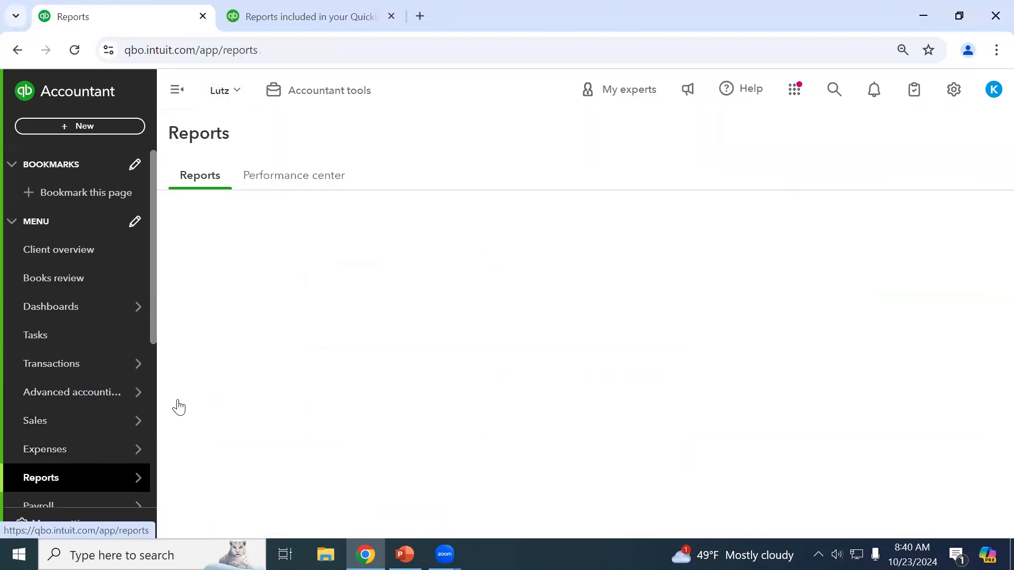
{"action": "left_click", "coordinate": [724, 267]}
{"action": "type", "text": "aud"}
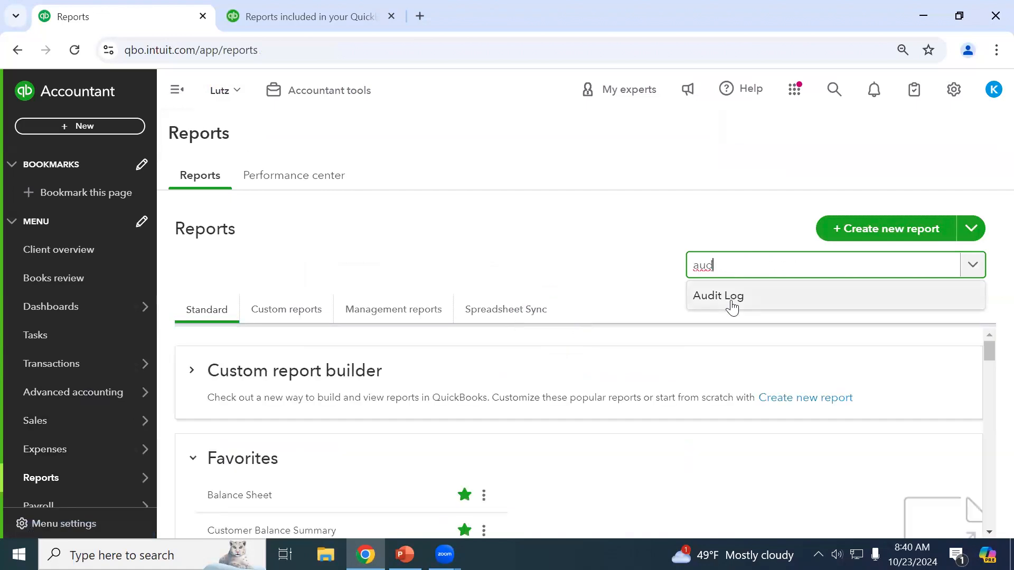
{"action": "left_click", "coordinate": [950, 92]}
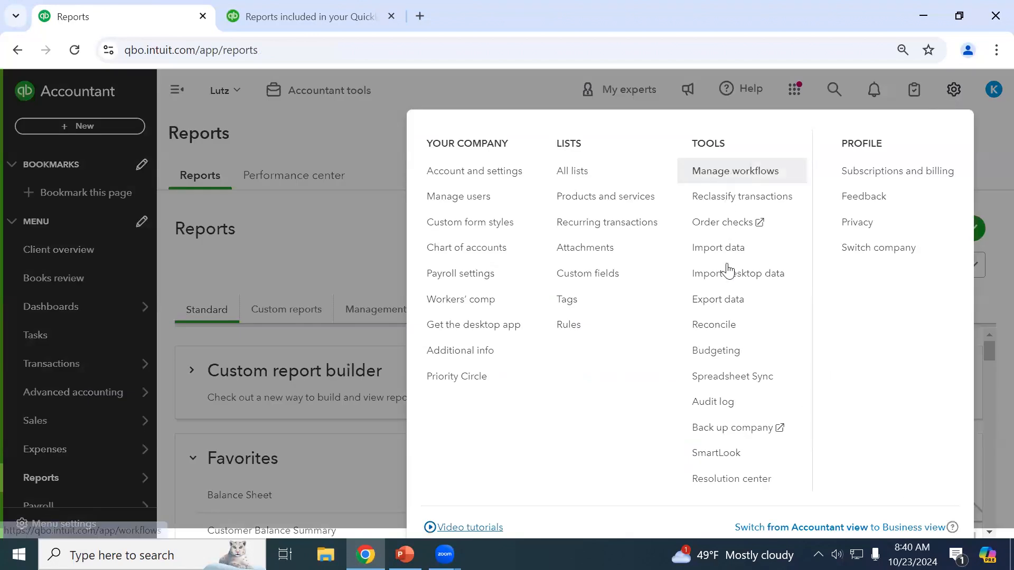
{"action": "left_click", "coordinate": [729, 400]}
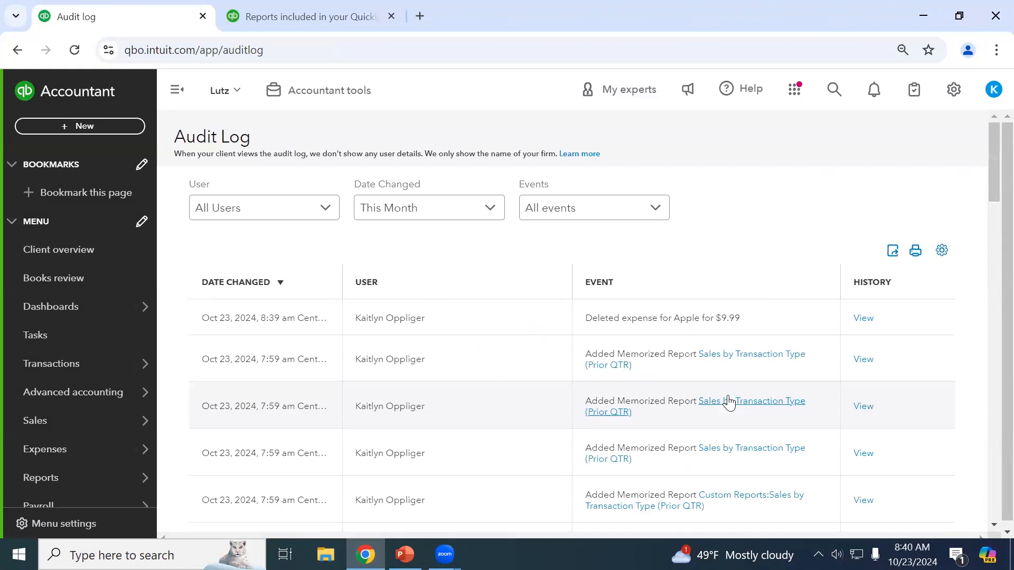
Filter the Audit Log to Deleted/Voided transactions for This Year, then close the help-article tab.
{"action": "left_click", "coordinate": [634, 211]}
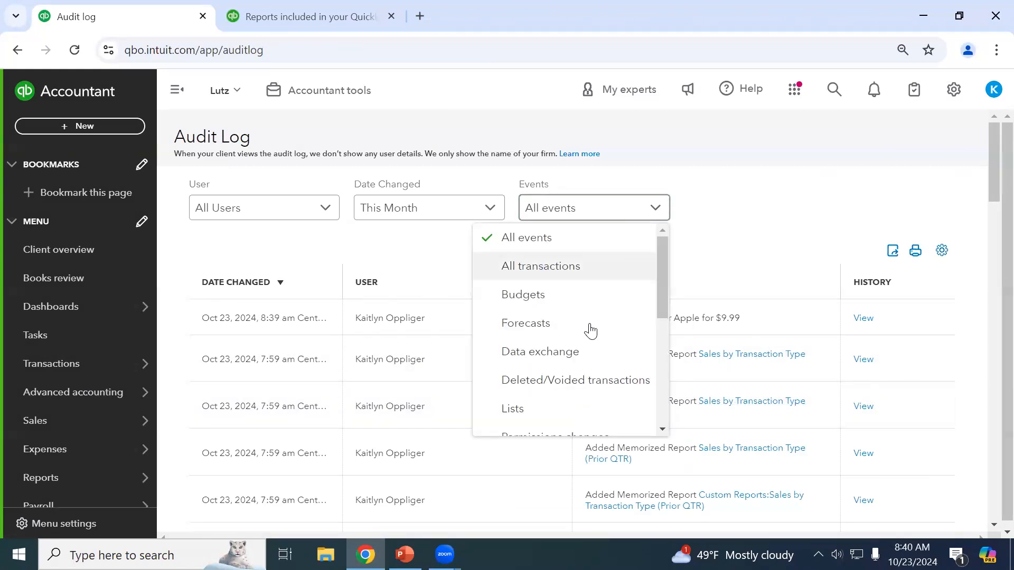
{"action": "left_click", "coordinate": [579, 380]}
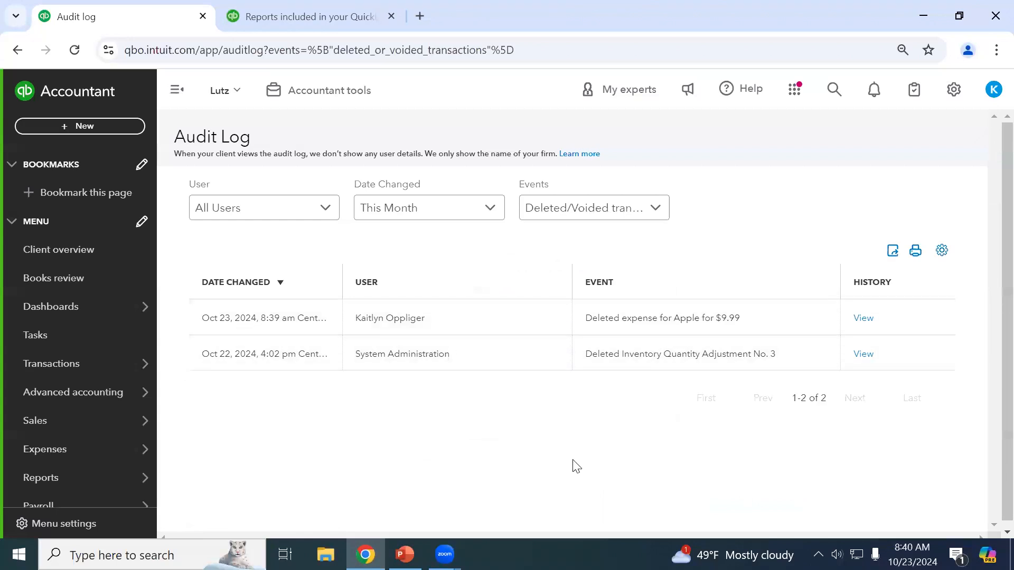
{"action": "left_click", "coordinate": [404, 211]}
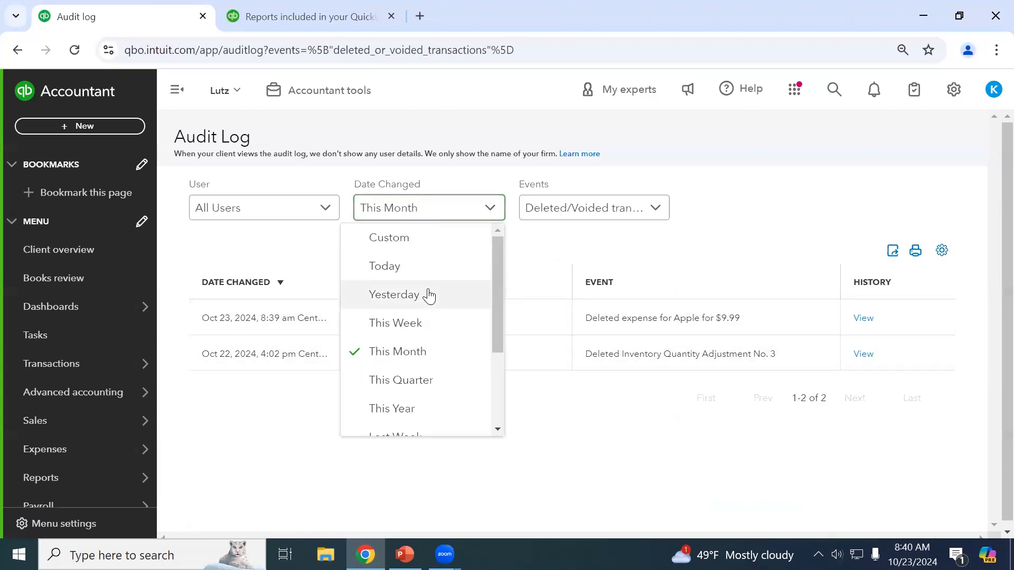
{"action": "scroll", "coordinate": [417, 356], "scroll_direction": "down", "scroll_amount": 3}
{"action": "scroll", "coordinate": [418, 359], "scroll_direction": "up", "scroll_amount": 3}
{"action": "scroll", "coordinate": [417, 358], "scroll_direction": "down", "scroll_amount": 1}
{"action": "scroll", "coordinate": [418, 358], "scroll_direction": "up", "scroll_amount": 1}
{"action": "scroll", "coordinate": [418, 338], "scroll_direction": "down", "scroll_amount": 3}
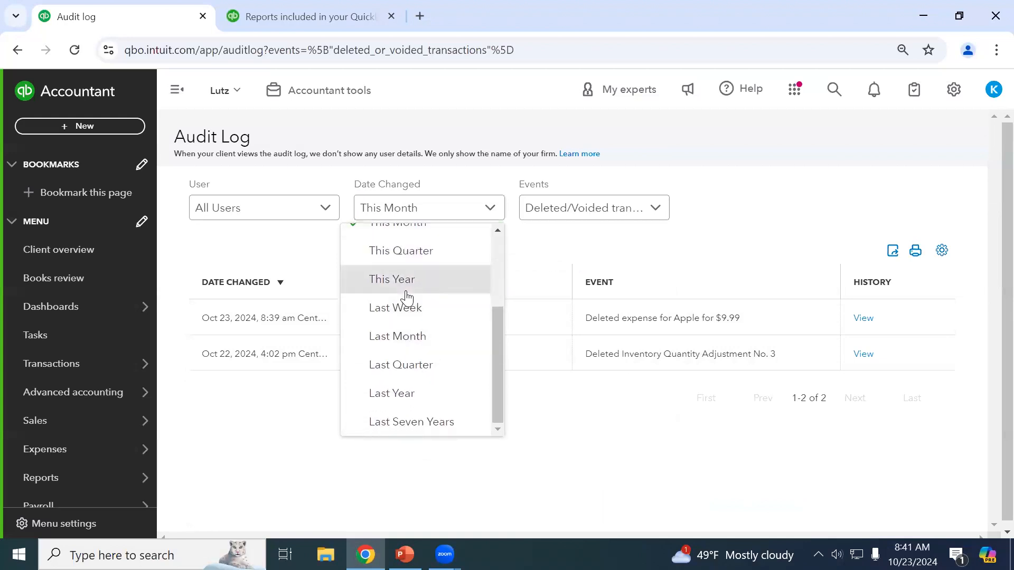
{"action": "left_click", "coordinate": [405, 288]}
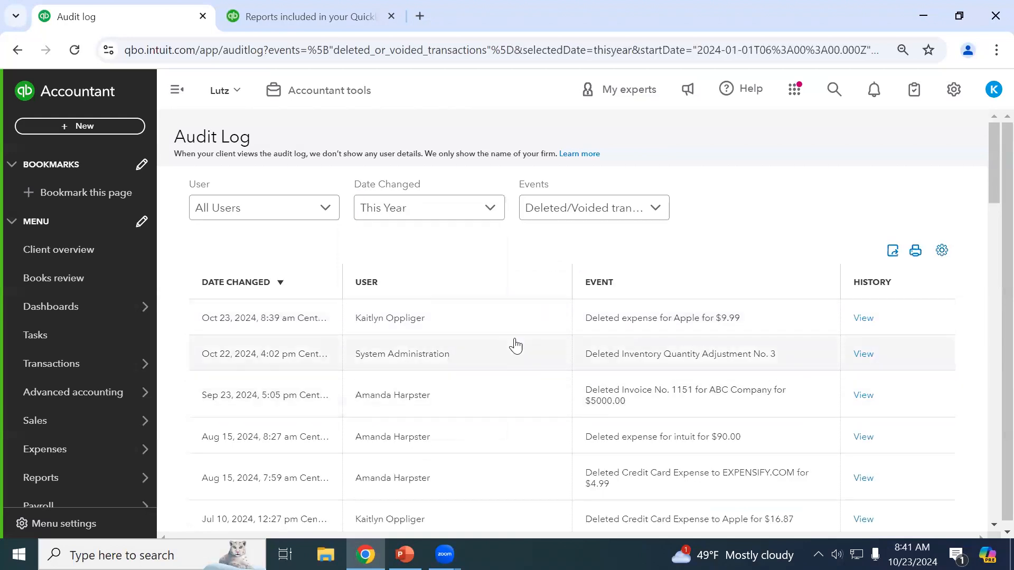
{"action": "scroll", "coordinate": [476, 327], "scroll_direction": "down", "scroll_amount": 2}
{"action": "scroll", "coordinate": [459, 310], "scroll_direction": "down", "scroll_amount": 2}
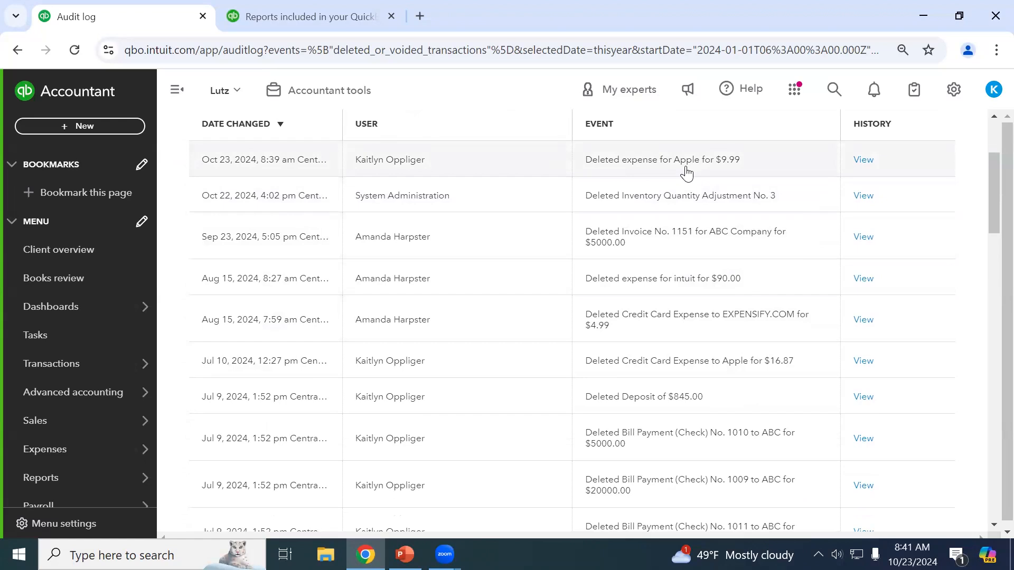
{"action": "left_click", "coordinate": [391, 18]}
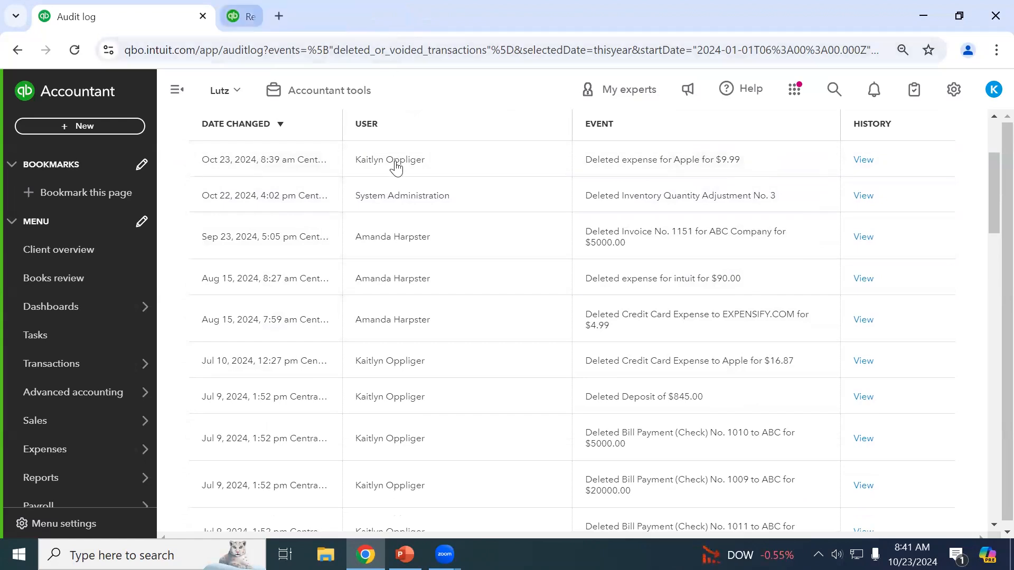
Open the deleted $9.99 Apple expense's audit history and duplicate that browser tab.
{"action": "left_click", "coordinate": [864, 160]}
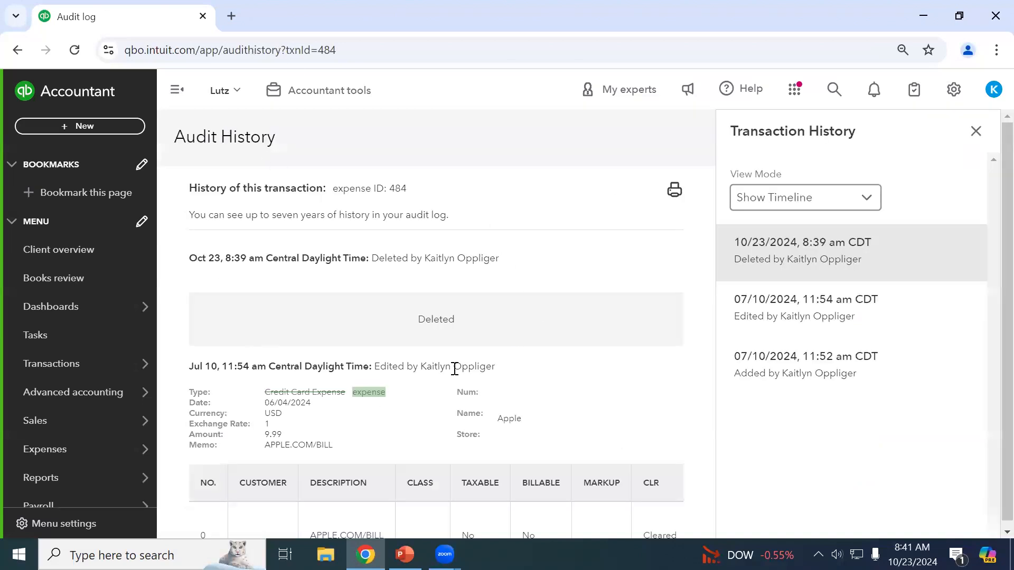
{"action": "scroll", "coordinate": [470, 380], "scroll_direction": "down", "scroll_amount": 3}
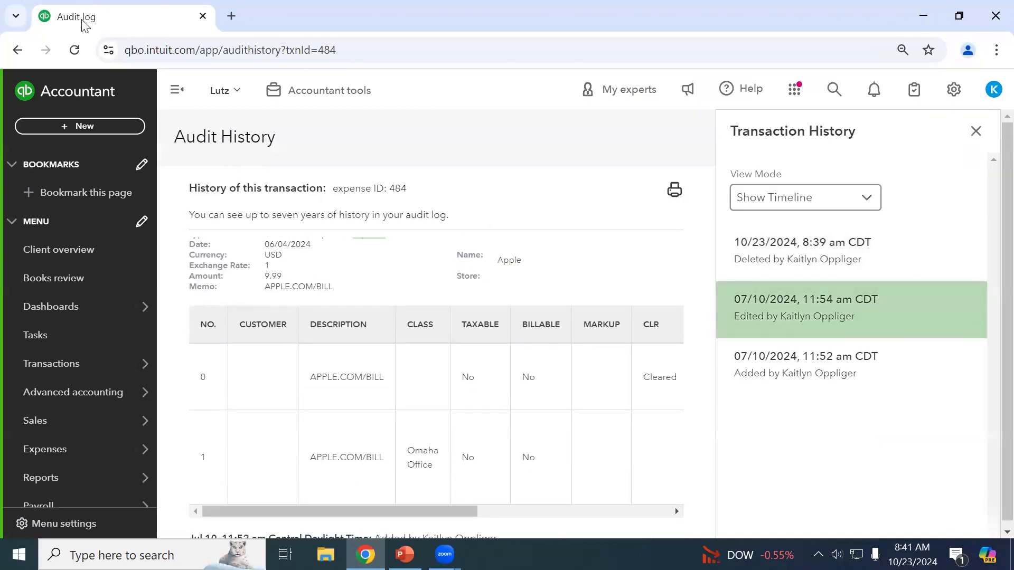
{"action": "right_click", "coordinate": [99, 27]}
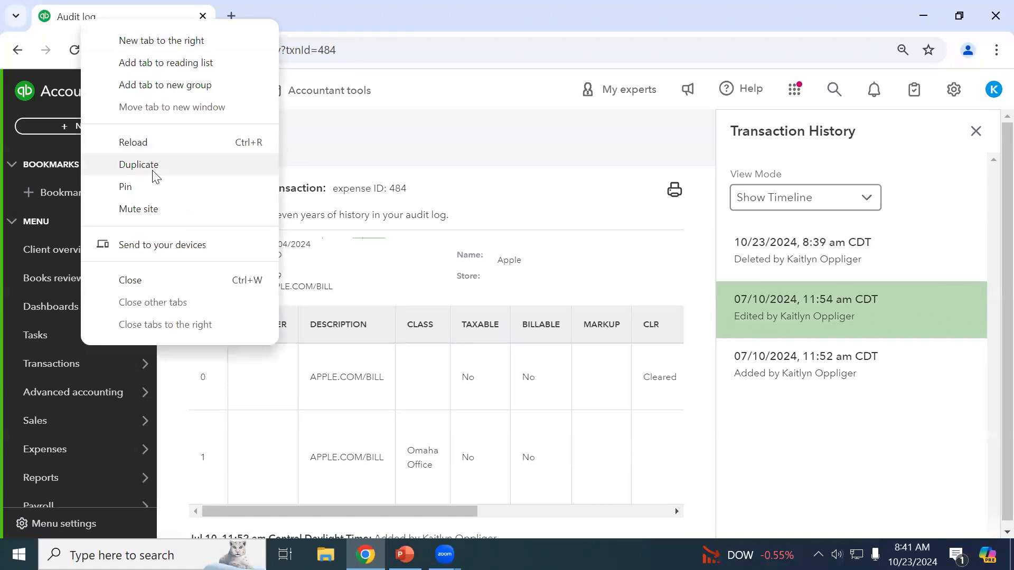
{"action": "left_click", "coordinate": [139, 165]}
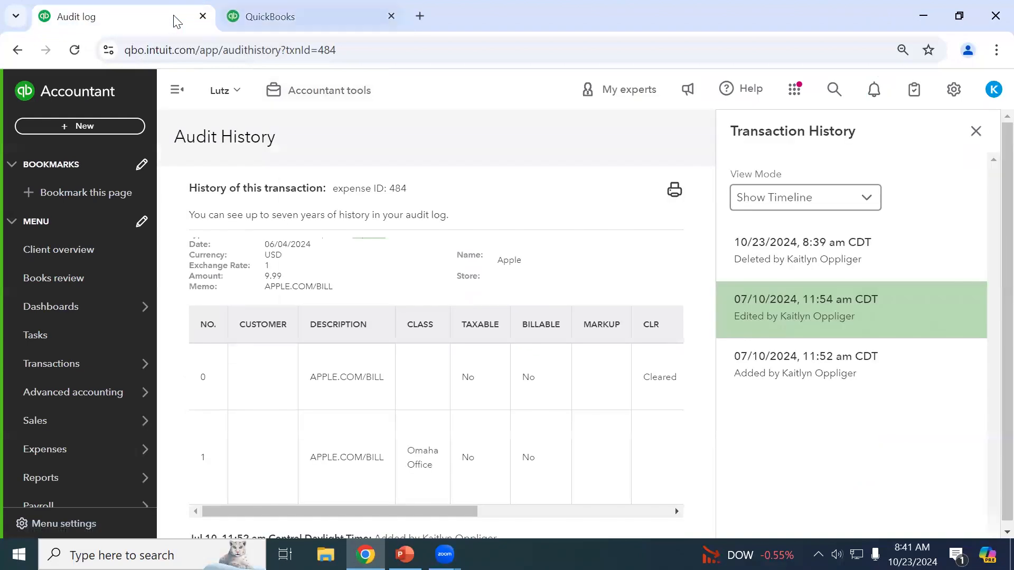
Open a blank new Expense form in a separate window snapped beside the audit history.
{"action": "left_click", "coordinate": [49, 124]}
{"action": "left_click", "coordinate": [158, 207]}
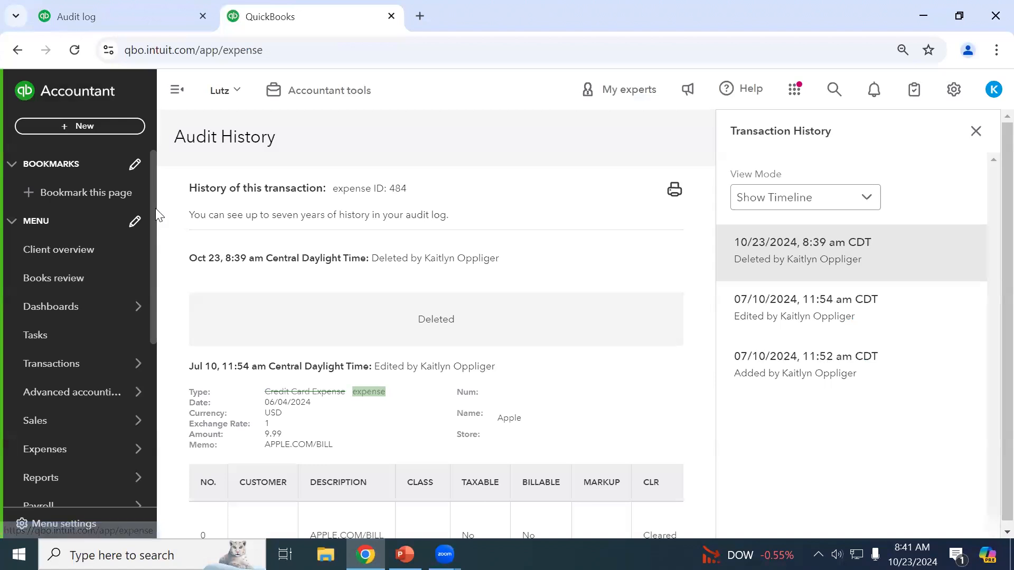
{"action": "left_click_drag", "start_coordinate": [264, 17], "coordinate": [404, 84]}
{"action": "key", "text": "super+Right"}
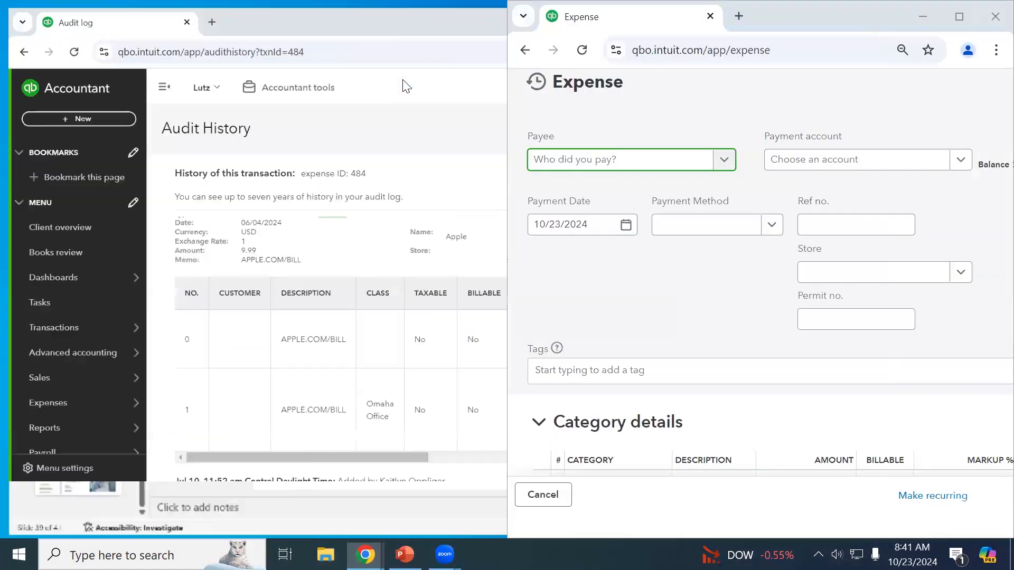
{"action": "left_click", "coordinate": [450, 92]}
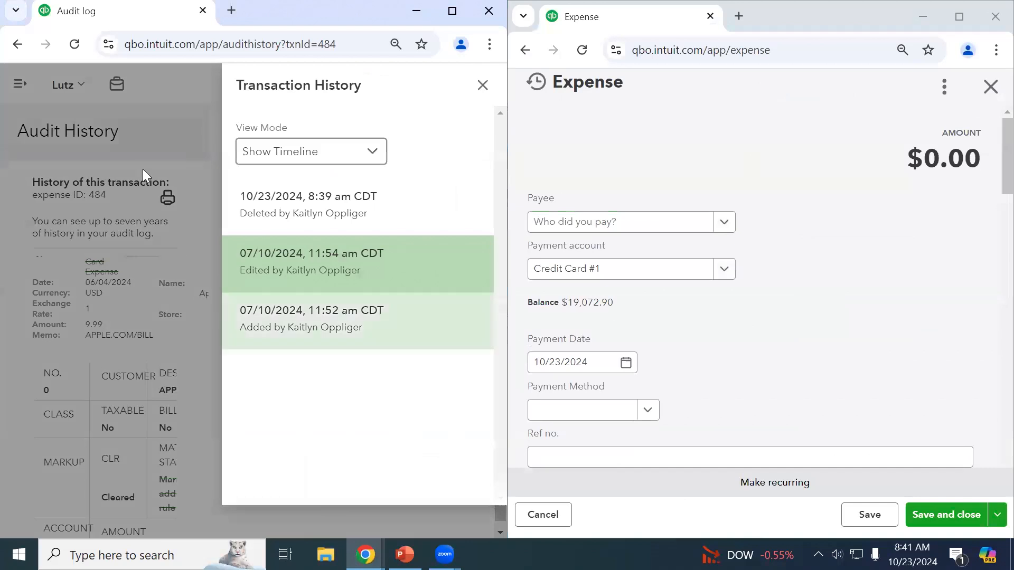
{"action": "left_click", "coordinate": [172, 115]}
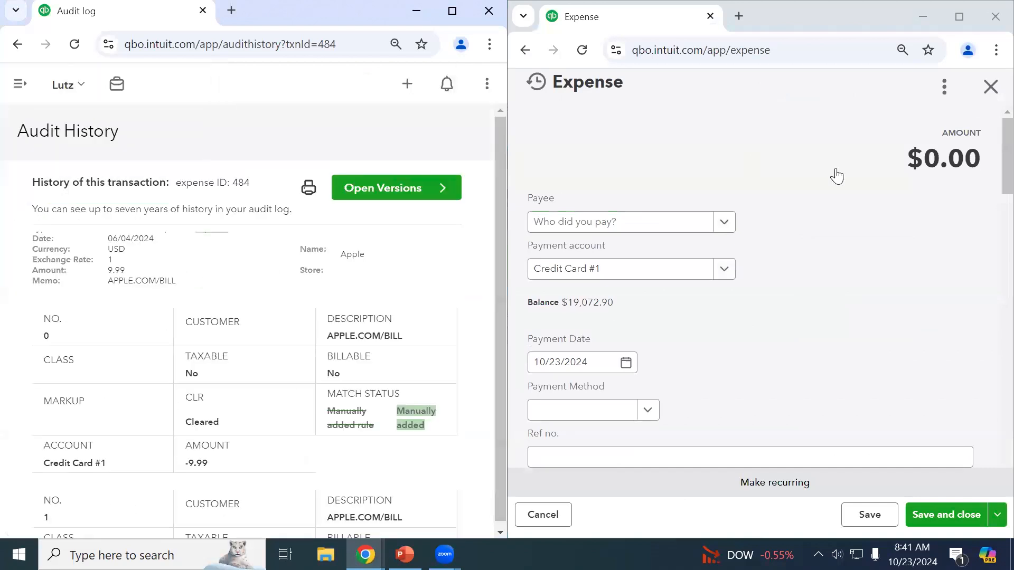
{"action": "scroll", "coordinate": [744, 288], "scroll_direction": "down", "scroll_amount": 1}
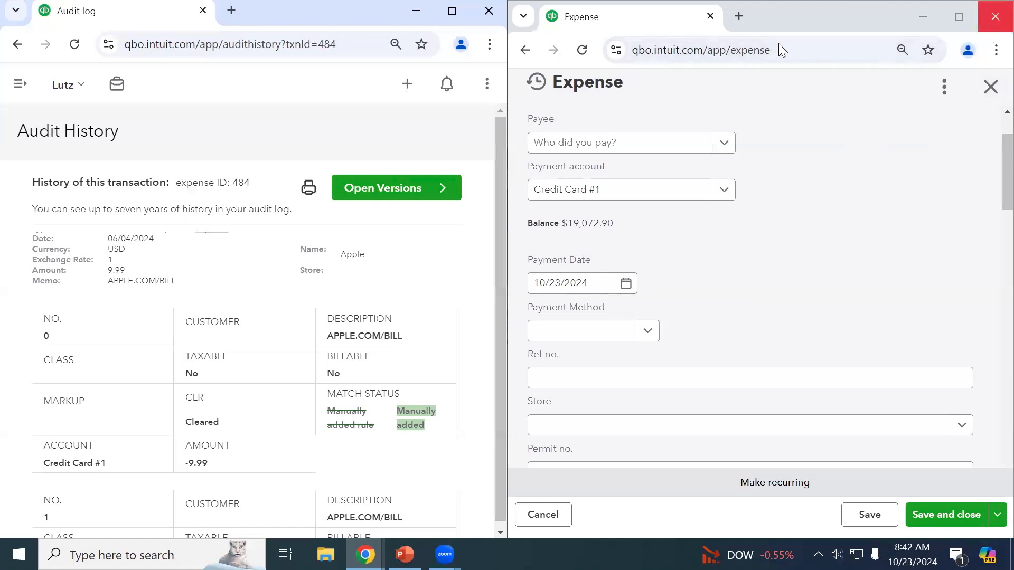
{"action": "left_click_drag", "start_coordinate": [786, 16], "coordinate": [703, 211]}
Close the blank Expense window and maximize the audit history window to full screen.
{"action": "left_click", "coordinate": [932, 211]}
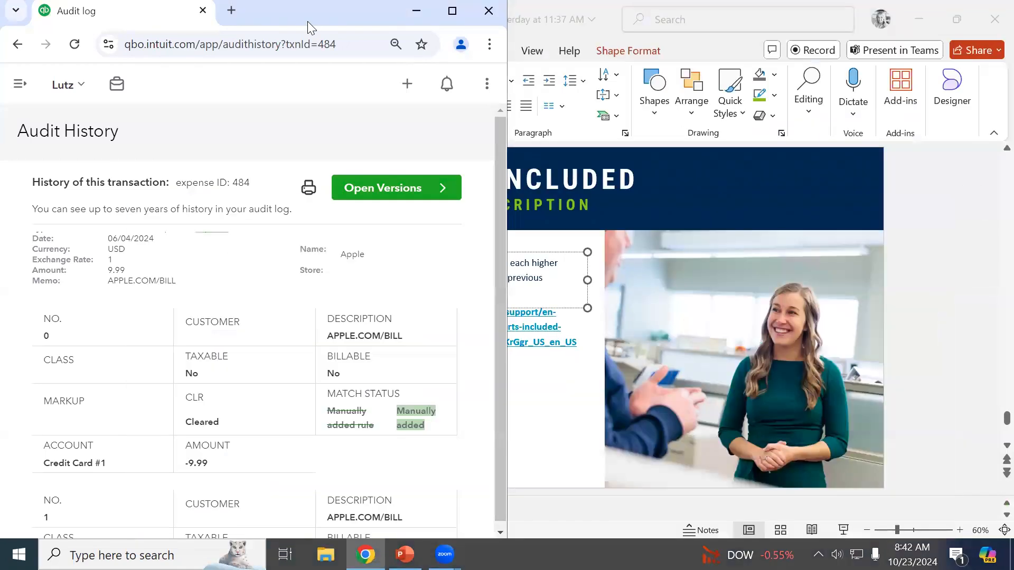
{"action": "left_click_drag", "start_coordinate": [307, 22], "coordinate": [401, 81]}
{"action": "double_click", "coordinate": [400, 80]}
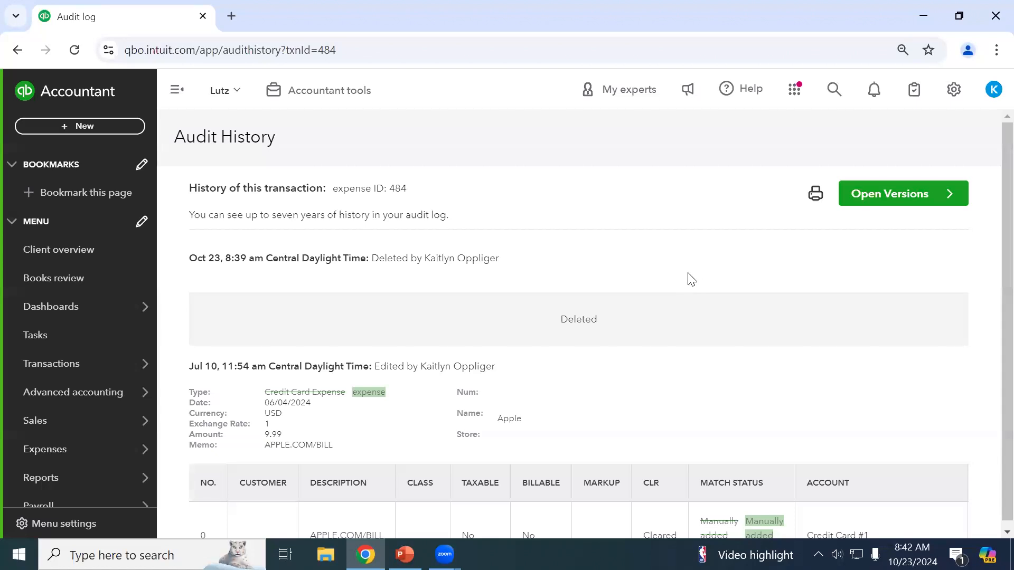
From Reconcile, keep 1010 Cash:Checking and open the report of the 09/30/2024 reconciliation.
{"action": "mouse_move", "coordinate": [124, 364]}
{"action": "left_click", "coordinate": [199, 279]}
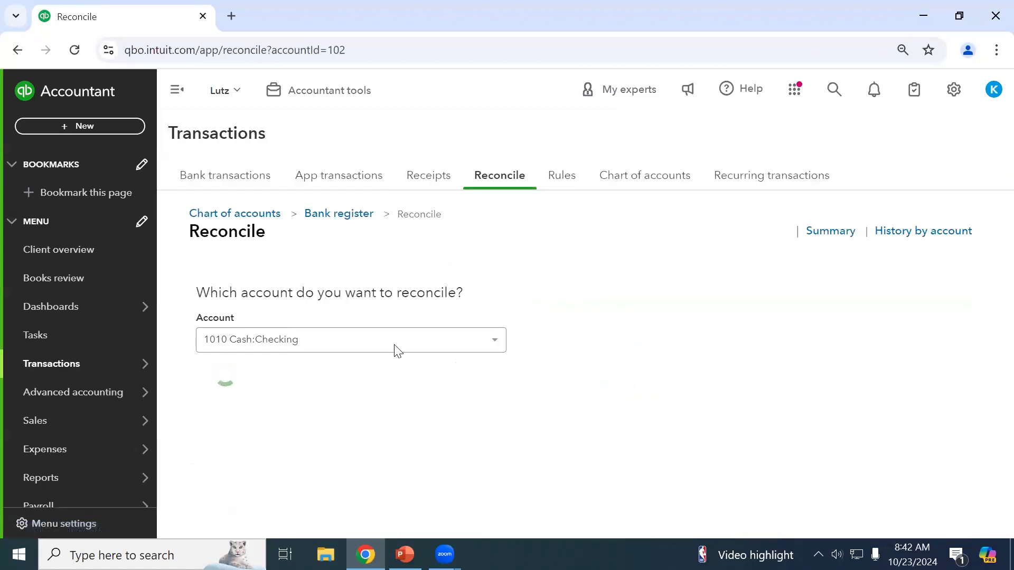
{"action": "left_click", "coordinate": [394, 342]}
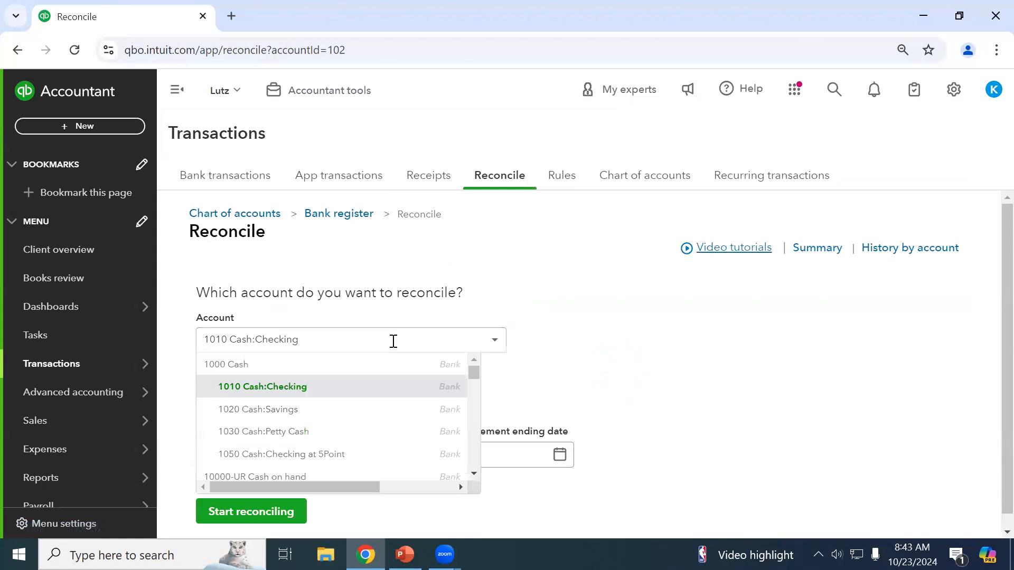
{"action": "left_click", "coordinate": [515, 338]}
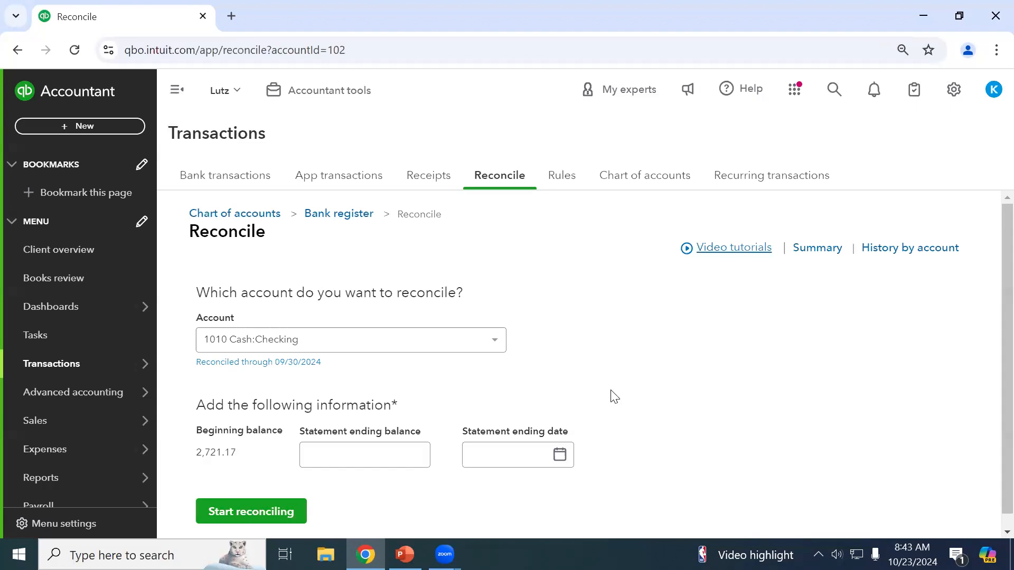
{"action": "left_click", "coordinate": [268, 363]}
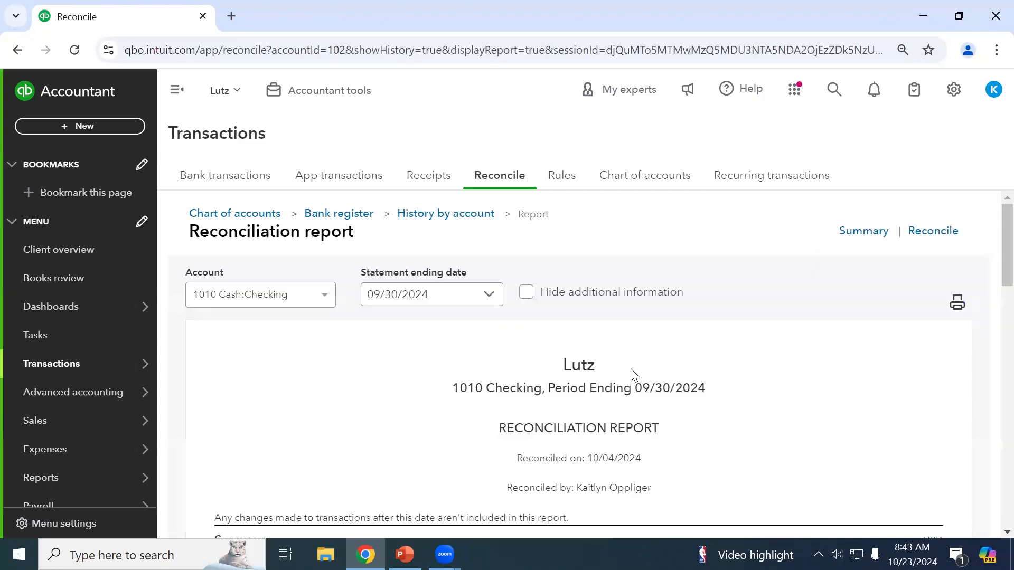
{"action": "scroll", "coordinate": [660, 391], "scroll_direction": "down", "scroll_amount": 2}
{"action": "scroll", "coordinate": [663, 393], "scroll_direction": "down", "scroll_amount": 1}
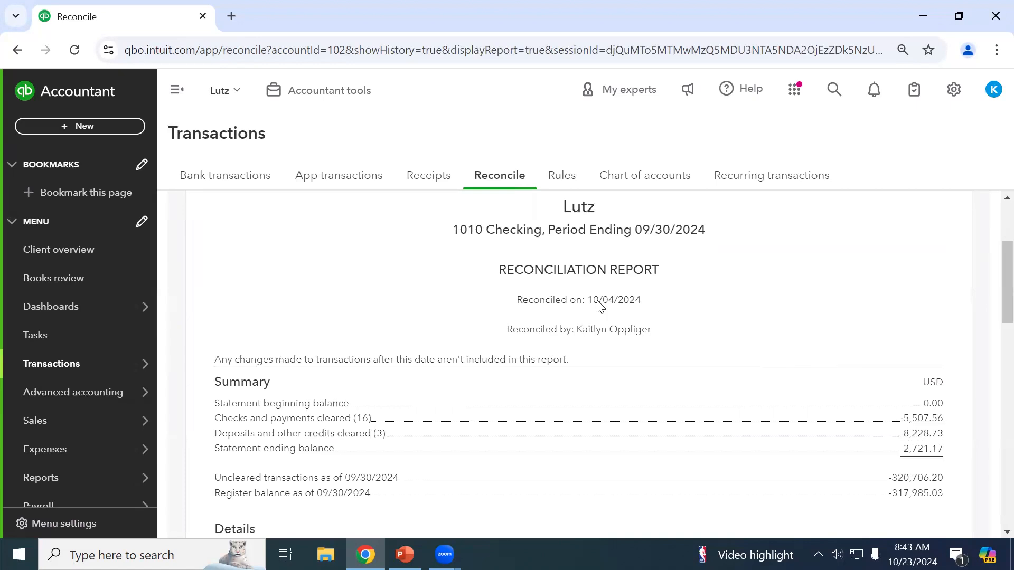
{"action": "scroll", "coordinate": [707, 333], "scroll_direction": "down", "scroll_amount": 3}
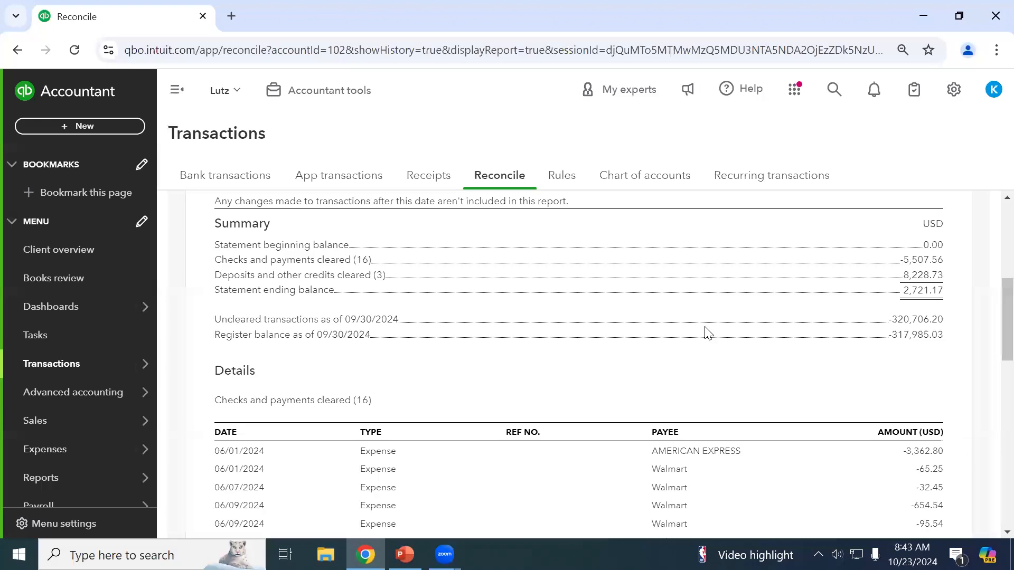
{"action": "scroll", "coordinate": [708, 333], "scroll_direction": "up", "scroll_amount": 6}
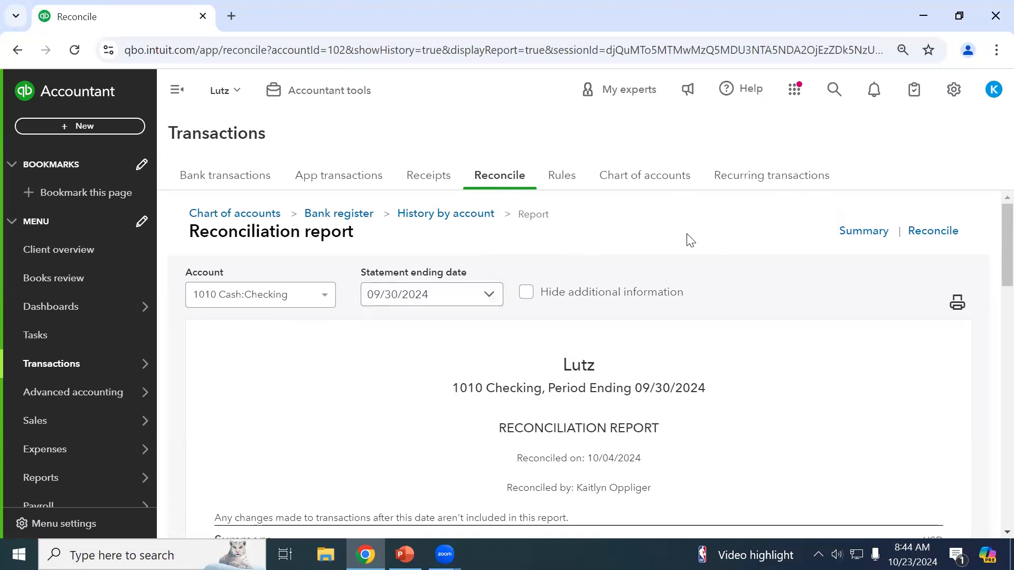
View 1010 Cash:Checking reconciliation history and dismiss the 09/30/2024 reconciliation's actions menu without undoing it.
{"action": "left_click", "coordinate": [468, 217]}
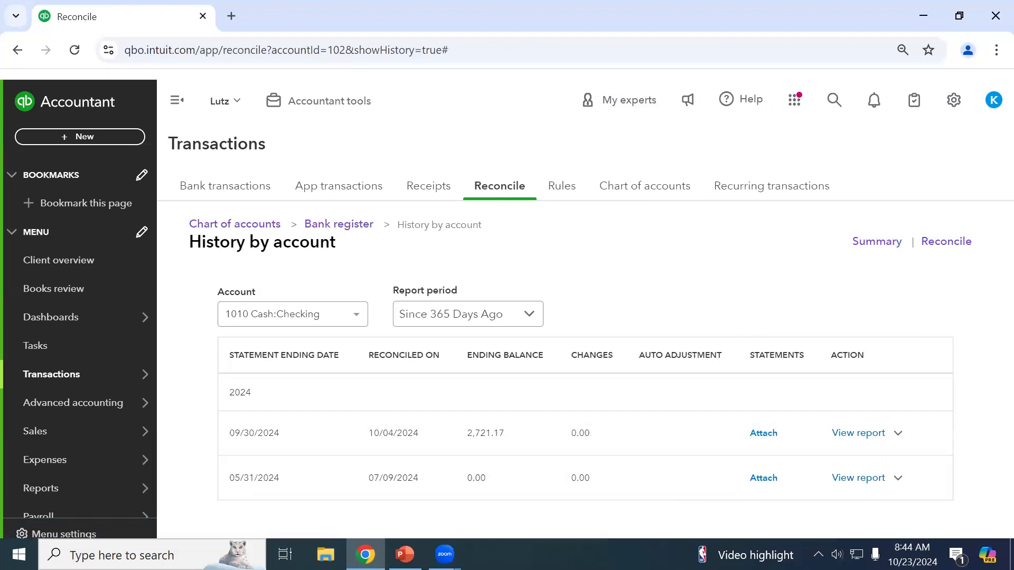
{"action": "mouse_move", "coordinate": [736, 544]}
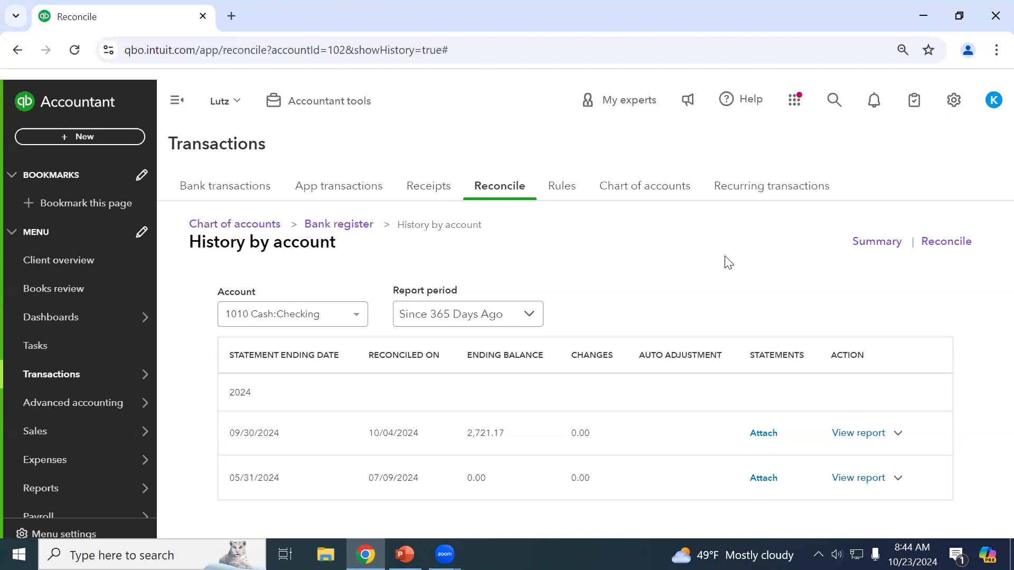
{"action": "left_click", "coordinate": [898, 433]}
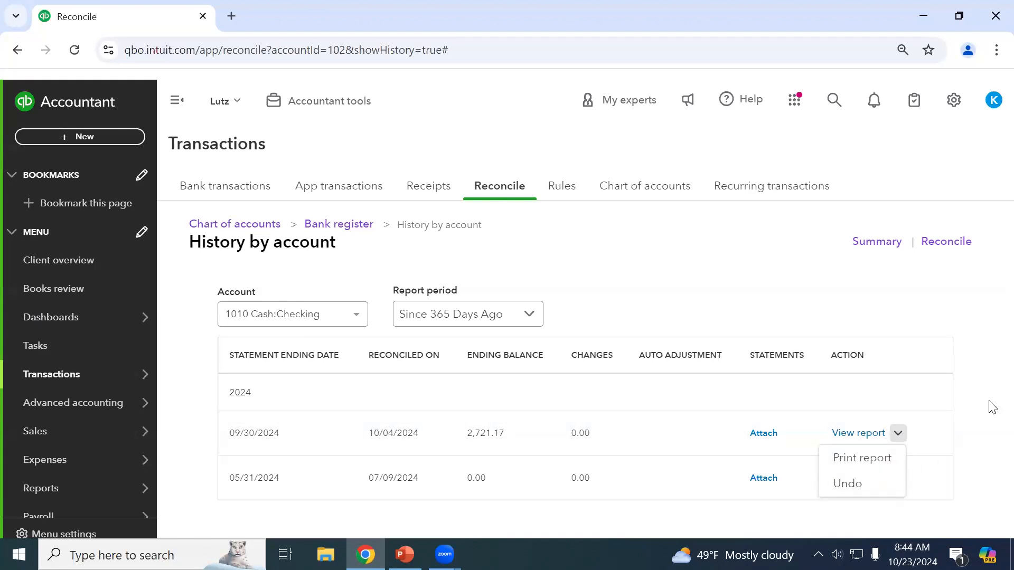
{"action": "left_click", "coordinate": [978, 413]}
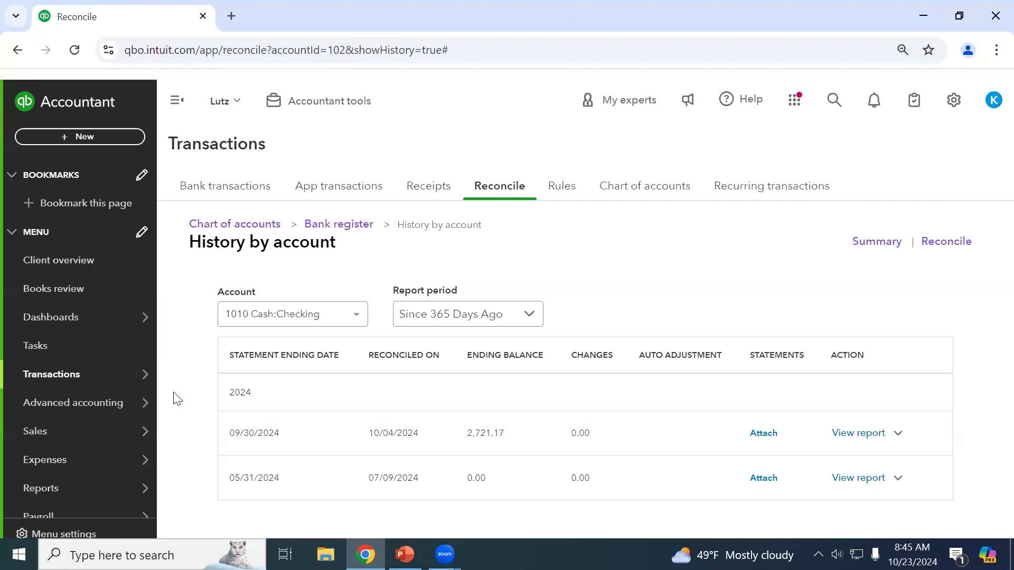
Open Reports and collapse the Who owes you and Sales and customers groups.
{"action": "left_click", "coordinate": [77, 502]}
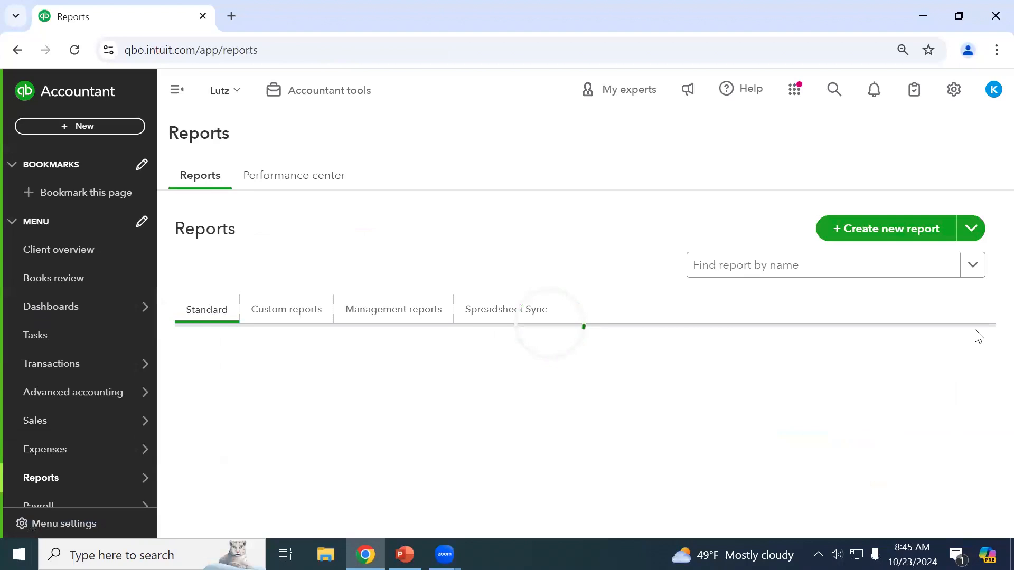
{"action": "scroll", "coordinate": [979, 336], "scroll_direction": "down", "scroll_amount": 3}
{"action": "scroll", "coordinate": [978, 336], "scroll_direction": "down", "scroll_amount": 2}
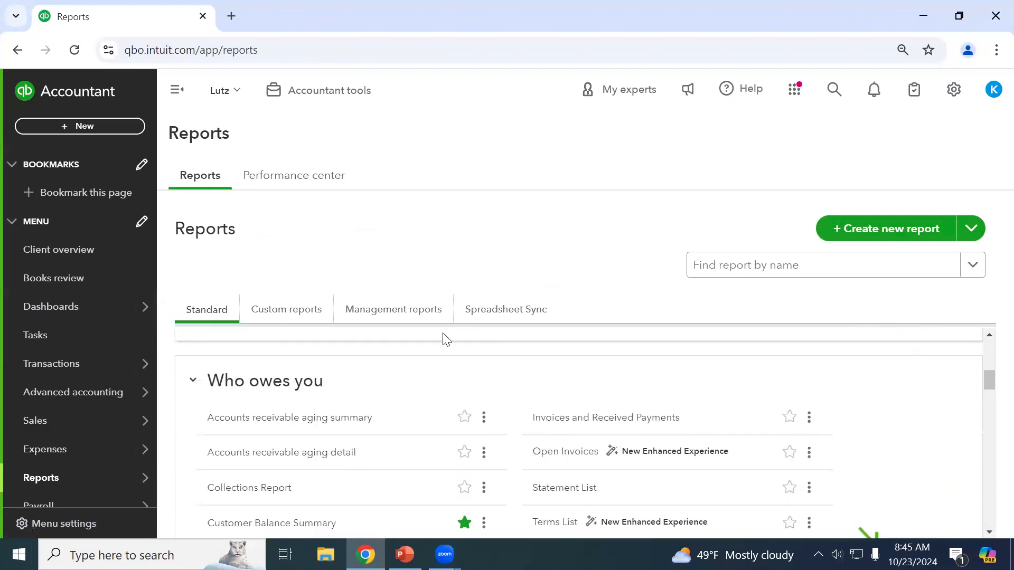
{"action": "left_click", "coordinate": [227, 385]}
{"action": "scroll", "coordinate": [322, 419], "scroll_direction": "down", "scroll_amount": 1}
{"action": "left_click", "coordinate": [319, 420]}
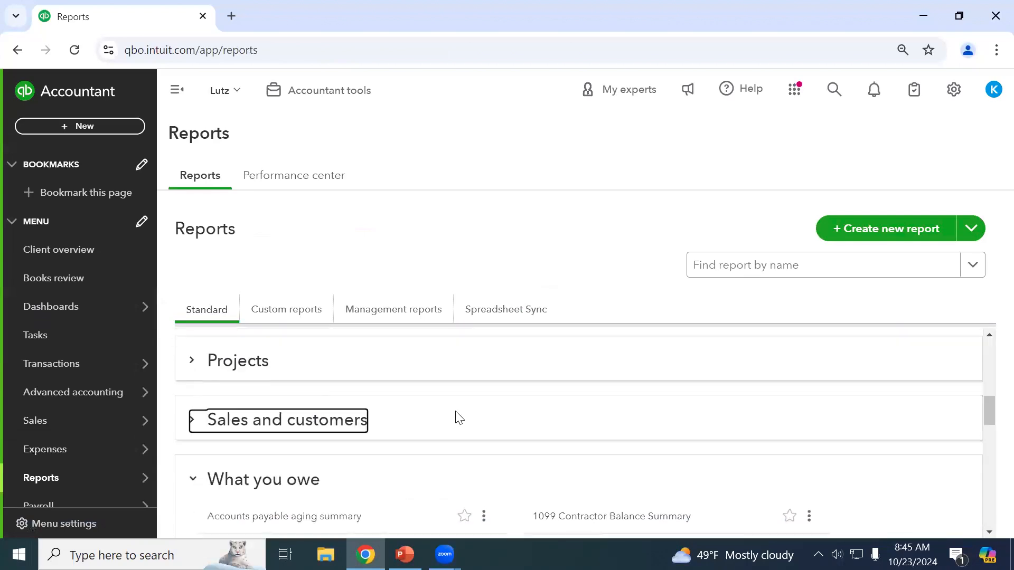
{"action": "scroll", "coordinate": [549, 420], "scroll_direction": "down", "scroll_amount": 3}
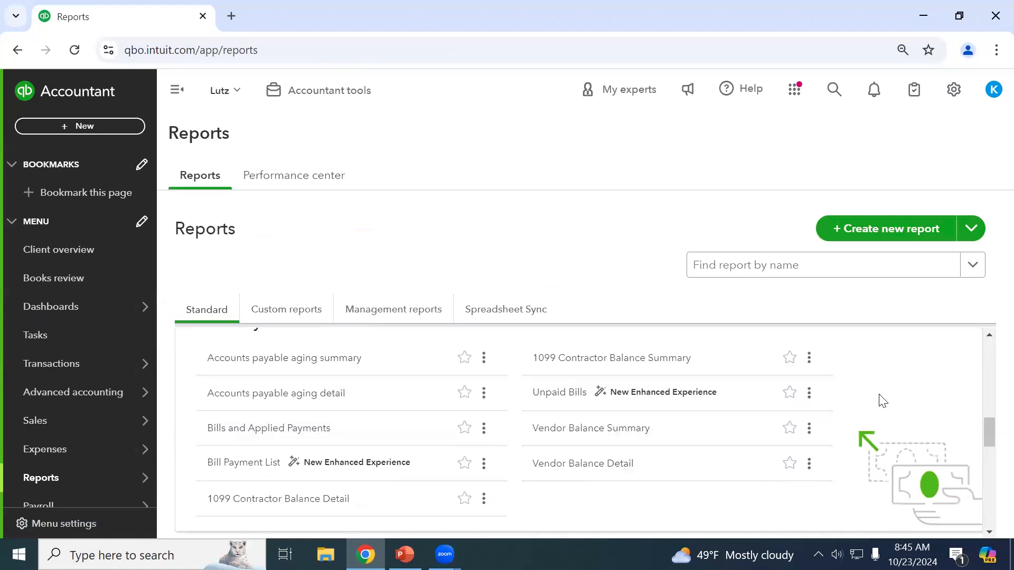
Expand the Payroll report group and scroll through the standard reports list.
{"action": "scroll", "coordinate": [881, 402], "scroll_direction": "down", "scroll_amount": 3}
{"action": "scroll", "coordinate": [882, 402], "scroll_direction": "down", "scroll_amount": 10}
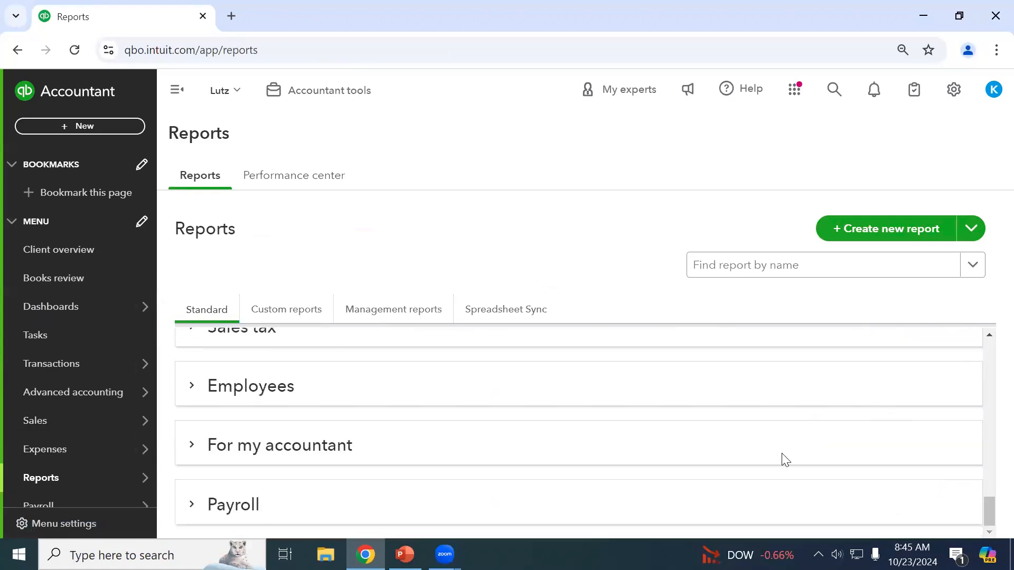
{"action": "left_click", "coordinate": [250, 515]}
{"action": "scroll", "coordinate": [553, 452], "scroll_direction": "down", "scroll_amount": 2}
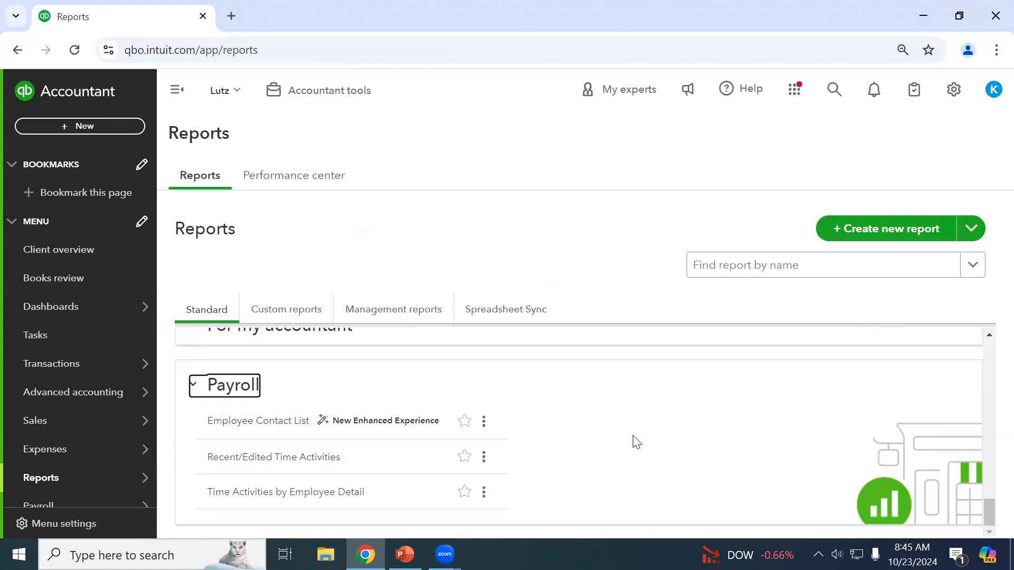
{"action": "scroll", "coordinate": [637, 442], "scroll_direction": "up", "scroll_amount": 8}
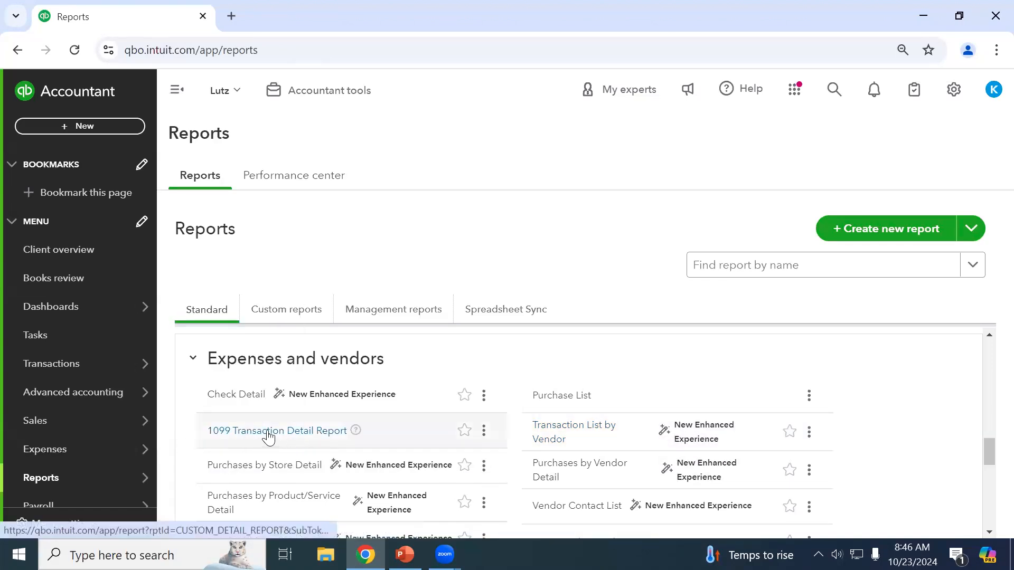
{"action": "scroll", "coordinate": [268, 436], "scroll_direction": "down", "scroll_amount": 1}
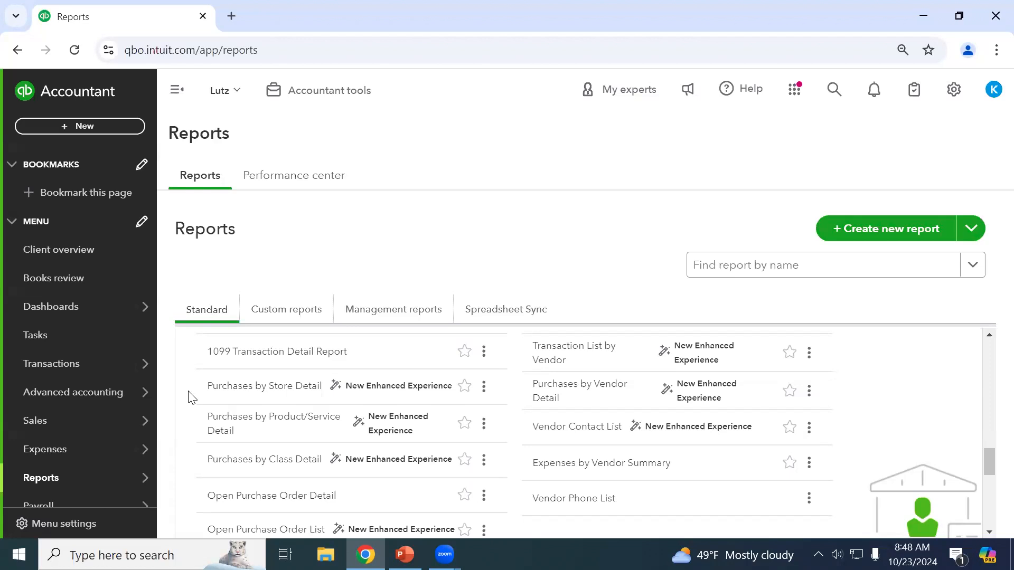
{"action": "scroll", "coordinate": [192, 398], "scroll_direction": "up", "scroll_amount": 2}
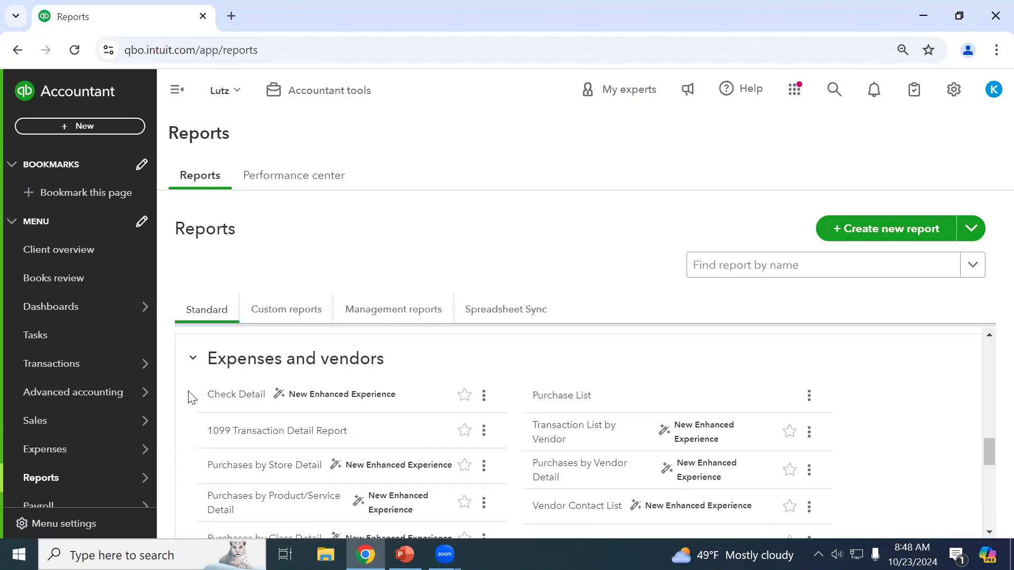
{"action": "scroll", "coordinate": [192, 398], "scroll_direction": "up", "scroll_amount": 10}
{"action": "scroll", "coordinate": [192, 397], "scroll_direction": "up", "scroll_amount": 3}
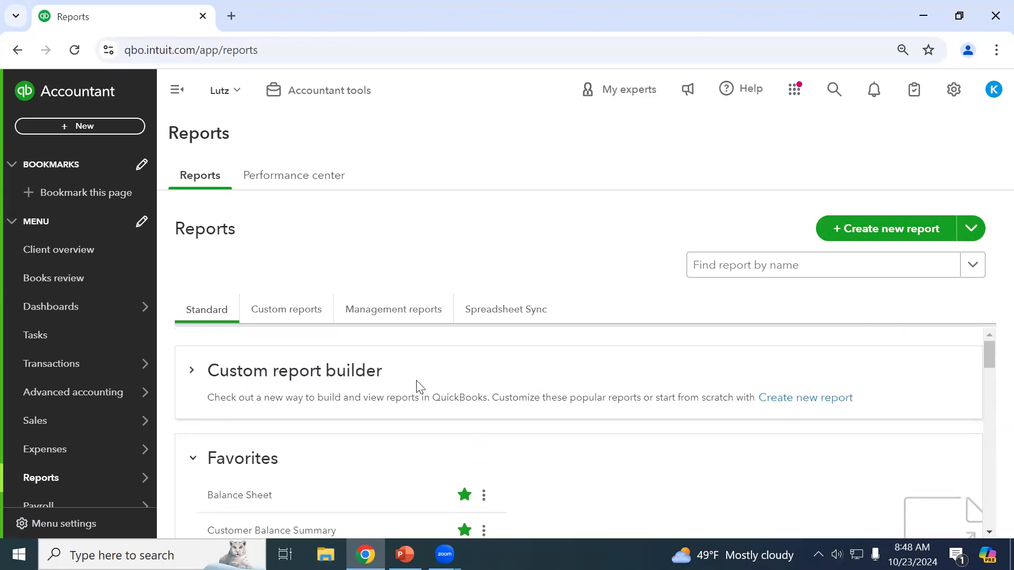
Scroll down to the What you owe section and open the Unpaid Bills report.
{"action": "scroll", "coordinate": [453, 359], "scroll_direction": "down", "scroll_amount": 4}
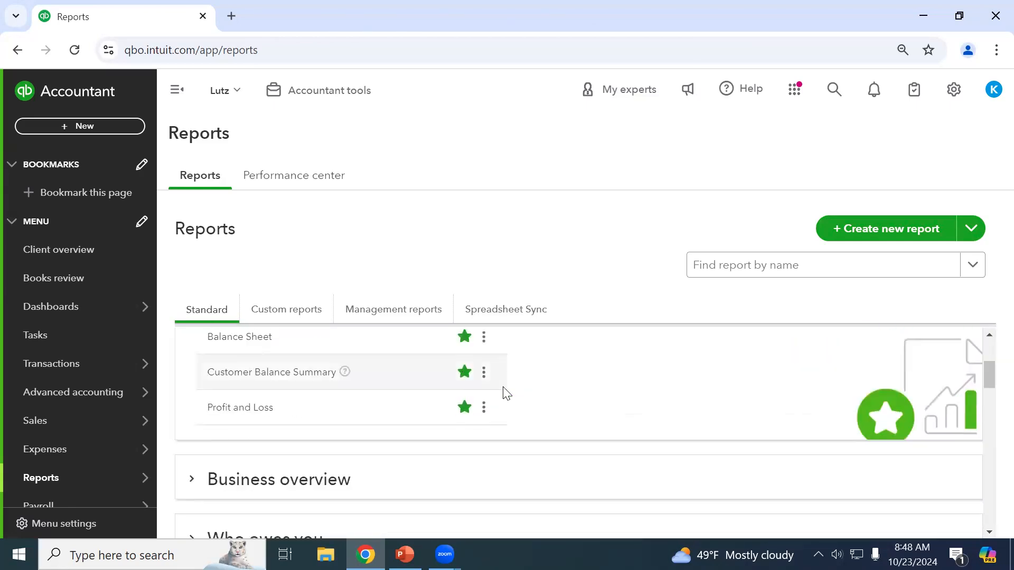
{"action": "scroll", "coordinate": [511, 394], "scroll_direction": "down", "scroll_amount": 1}
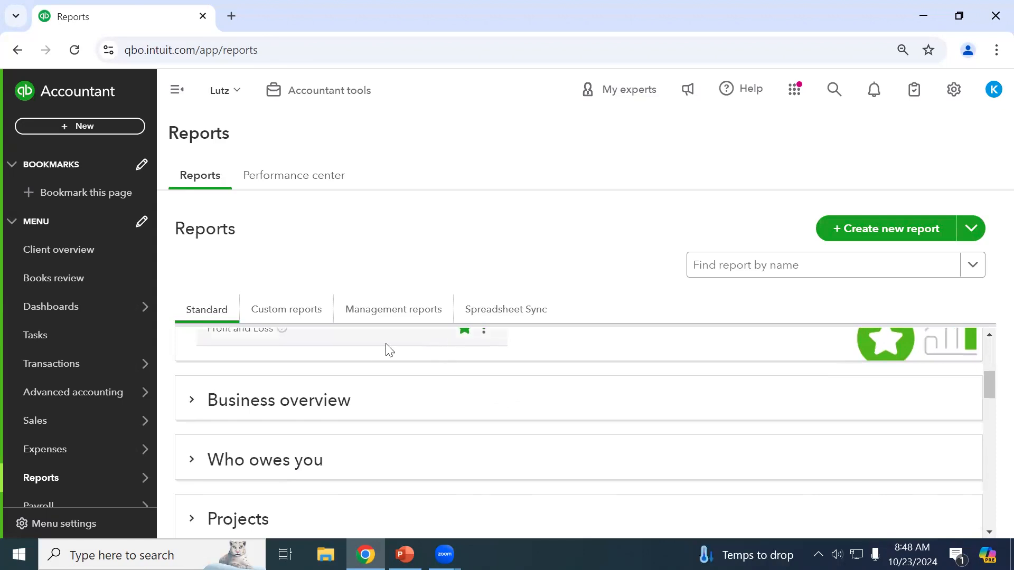
{"action": "scroll", "coordinate": [383, 434], "scroll_direction": "up", "scroll_amount": 1}
{"action": "scroll", "coordinate": [375, 426], "scroll_direction": "up", "scroll_amount": 2}
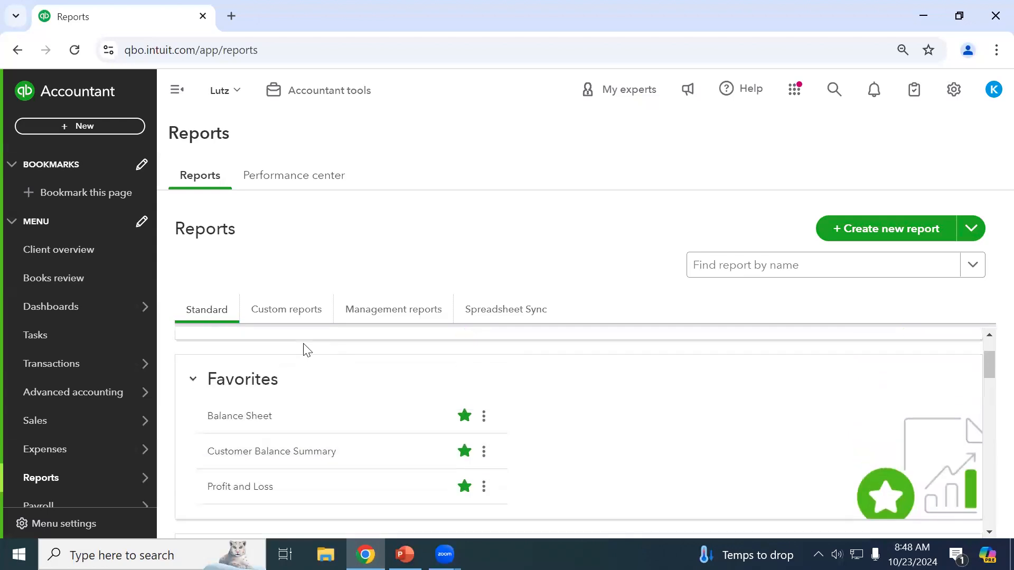
{"action": "scroll", "coordinate": [475, 439], "scroll_direction": "down", "scroll_amount": 2}
{"action": "scroll", "coordinate": [676, 458], "scroll_direction": "down", "scroll_amount": 8}
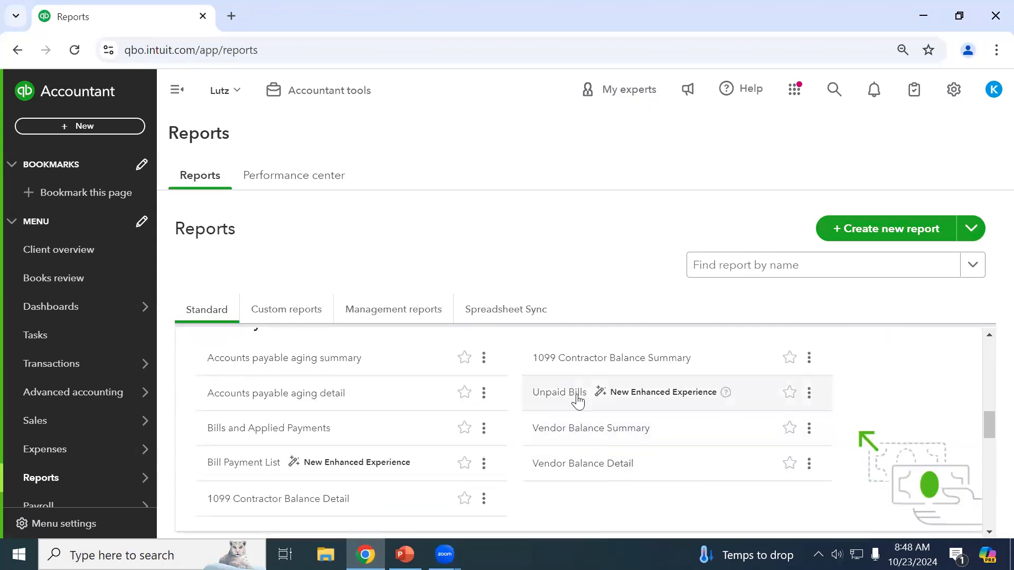
{"action": "scroll", "coordinate": [389, 468], "scroll_direction": "down", "scroll_amount": 1}
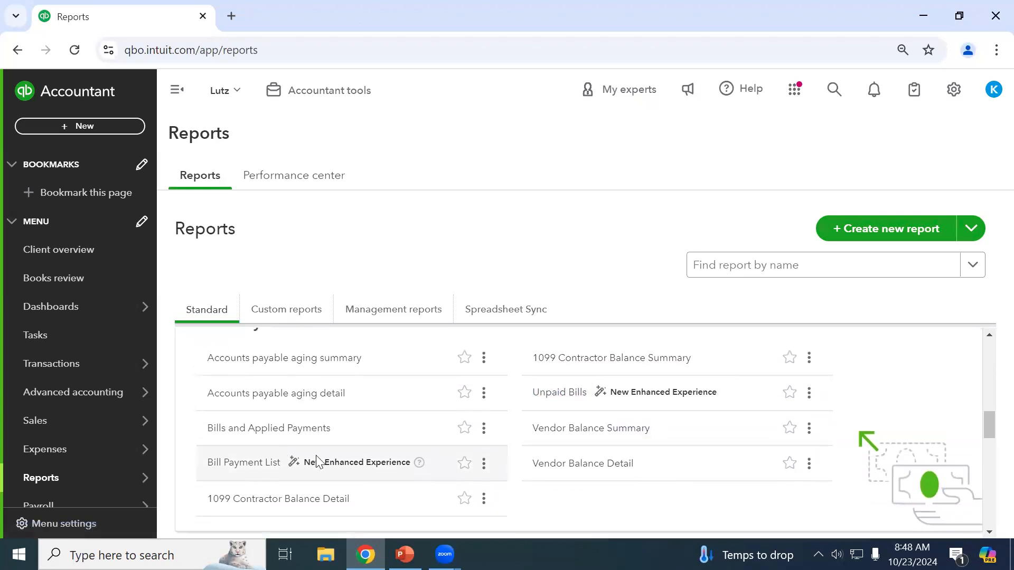
{"action": "left_click", "coordinate": [542, 397]}
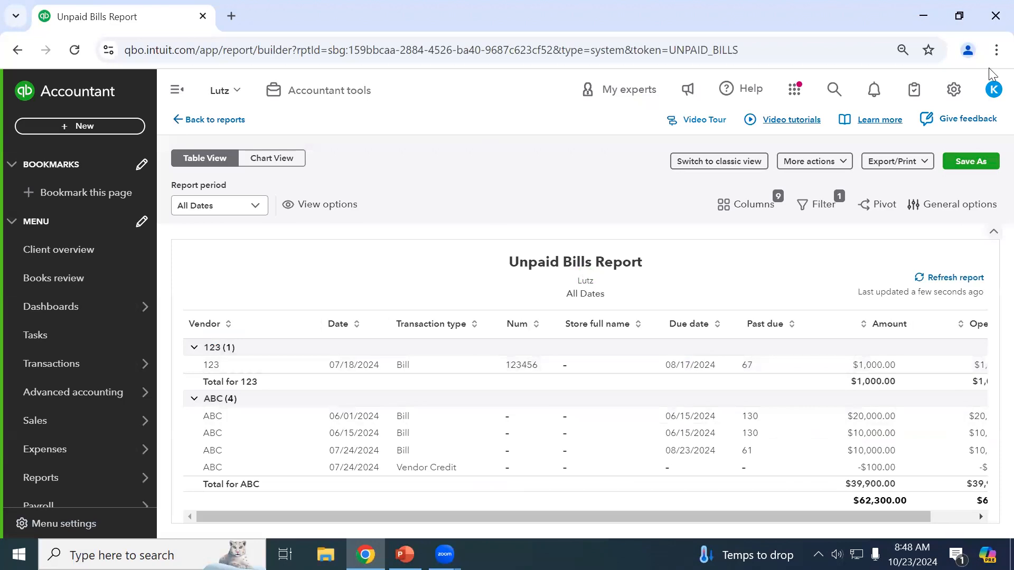
Chart the Unpaid Bills report, trying Trend Line and Stacked Bar before returning to Vertical Bar.
{"action": "left_click", "coordinate": [281, 160]}
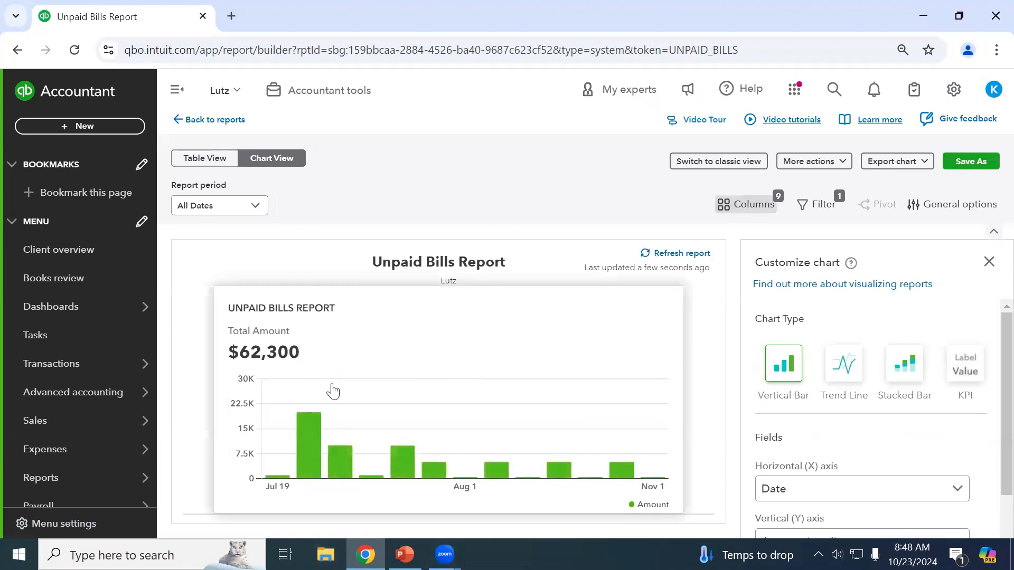
{"action": "left_click", "coordinate": [843, 363]}
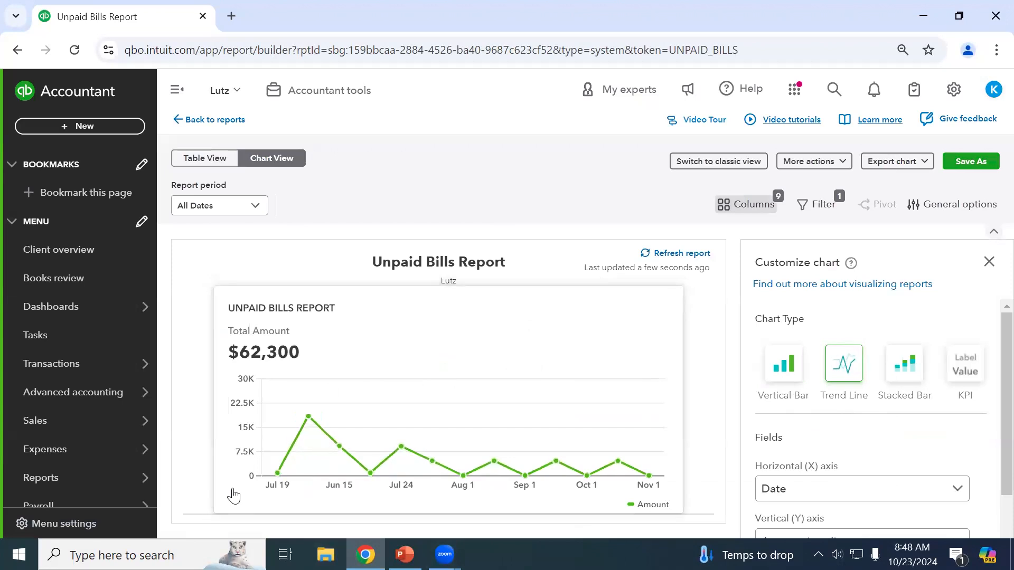
{"action": "left_click", "coordinate": [906, 370]}
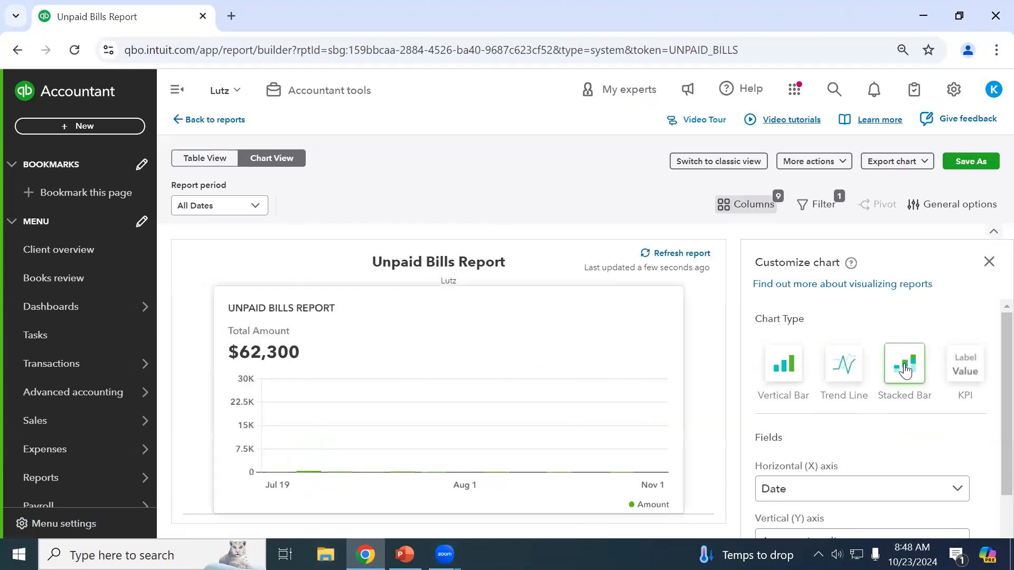
{"action": "left_click", "coordinate": [790, 384]}
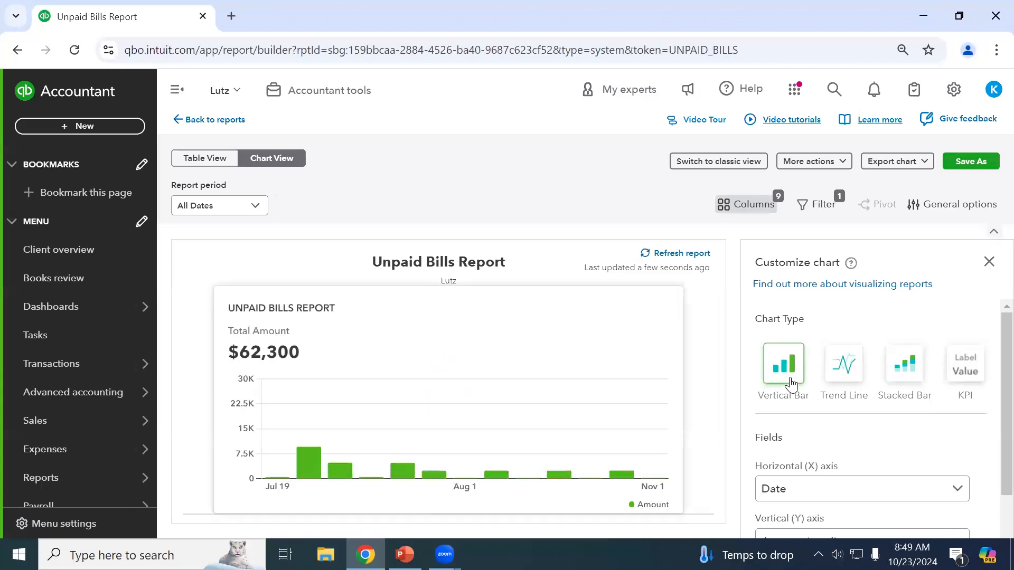
Inspect the vertical axis field list and Vendor sub-options unchanged, then go to the Home dashboard.
{"action": "scroll", "coordinate": [790, 482], "scroll_direction": "down", "scroll_amount": 3}
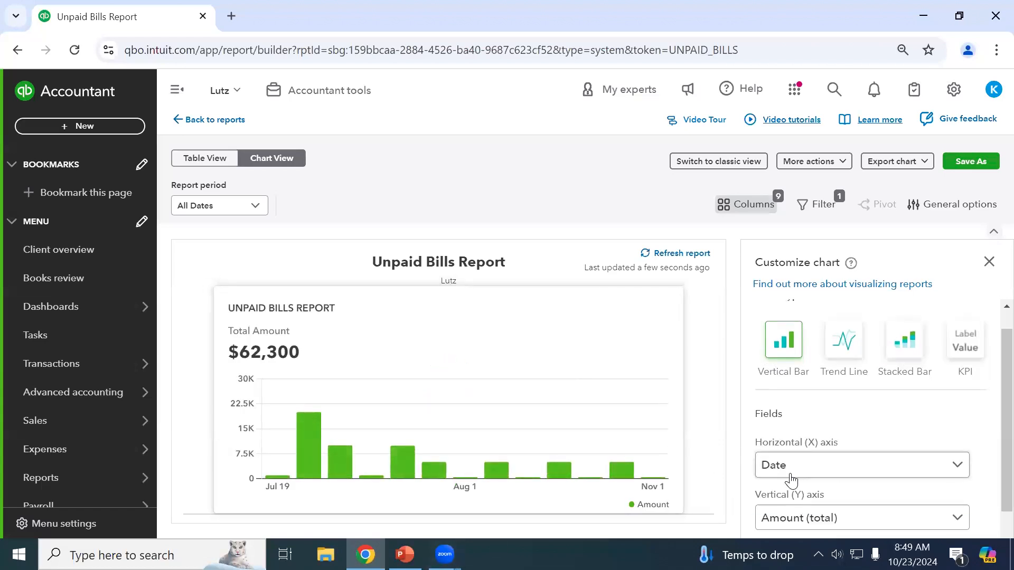
{"action": "left_click", "coordinate": [866, 480]}
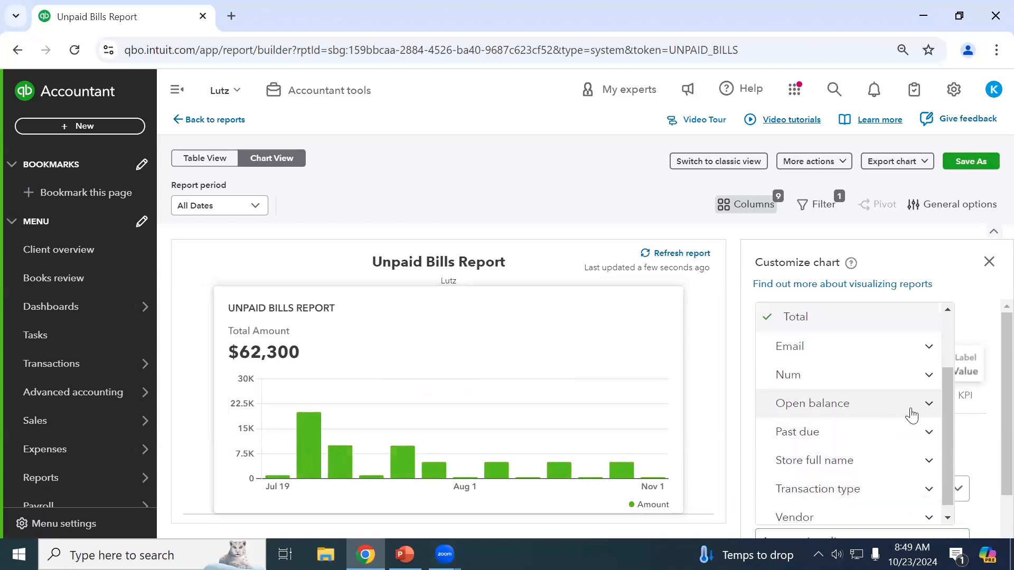
{"action": "left_click", "coordinate": [881, 508]}
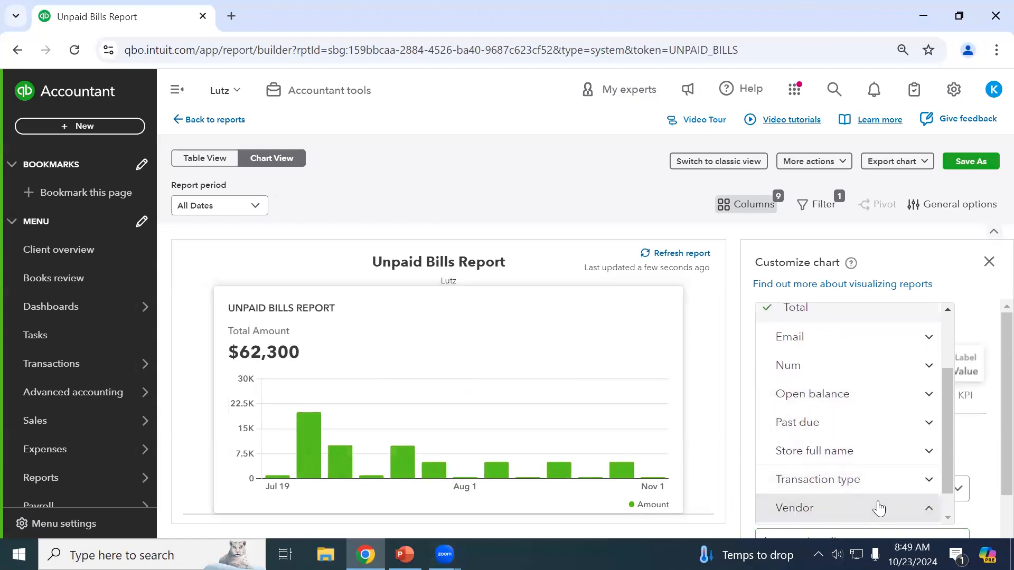
{"action": "left_click", "coordinate": [901, 475]}
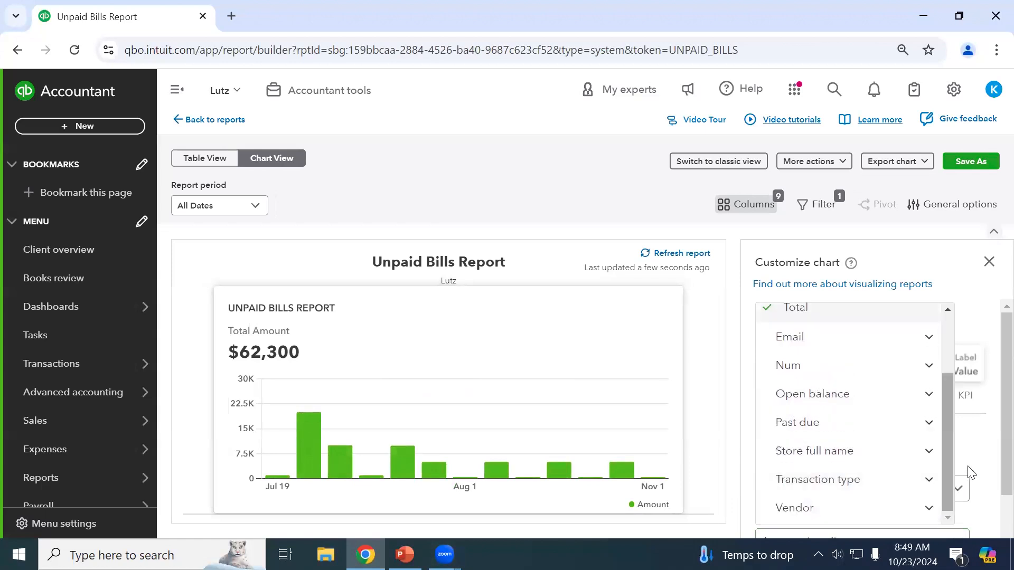
{"action": "left_click", "coordinate": [973, 480]}
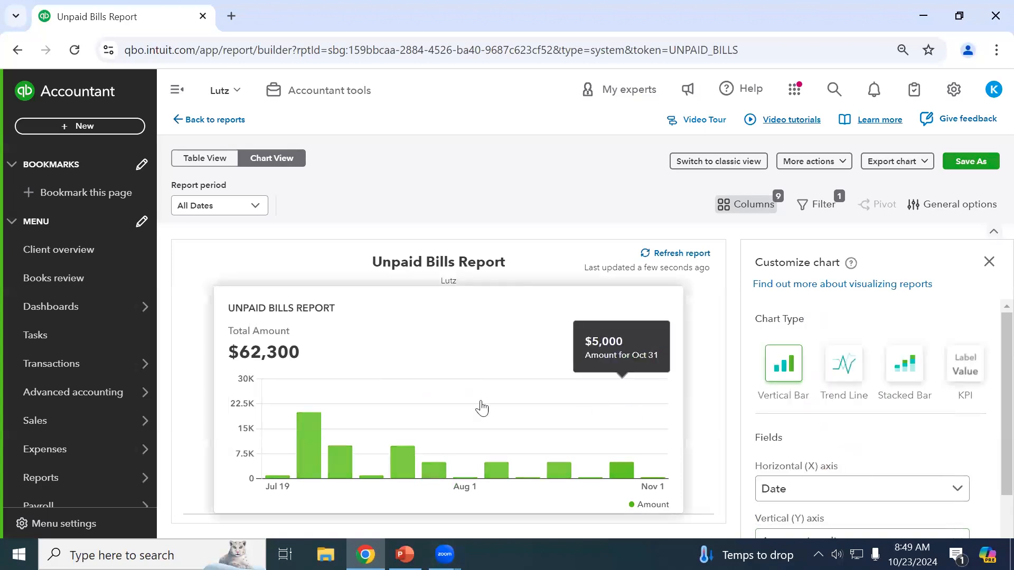
{"action": "left_click", "coordinate": [45, 306]}
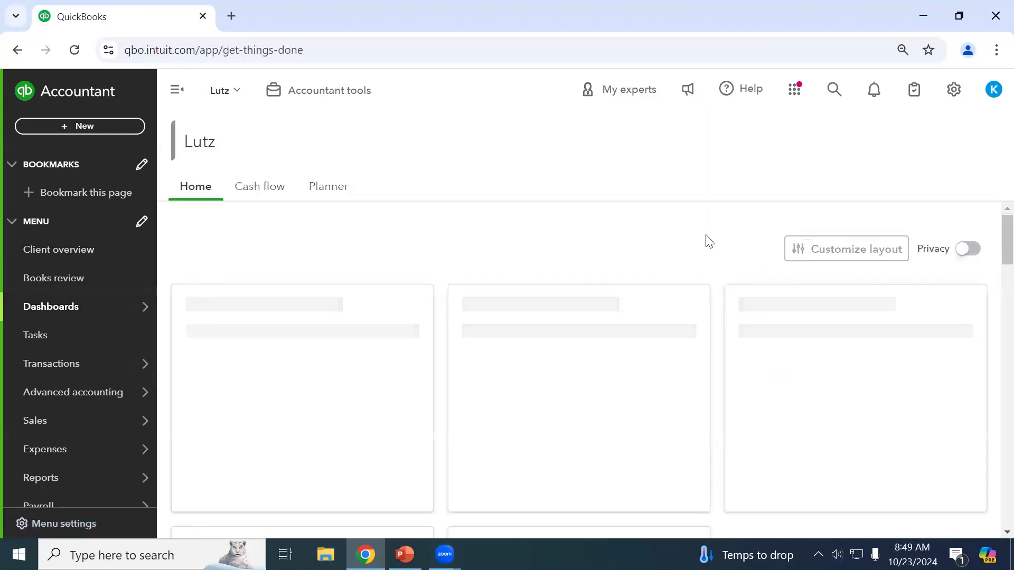
{"action": "scroll", "coordinate": [723, 247], "scroll_direction": "down", "scroll_amount": 2}
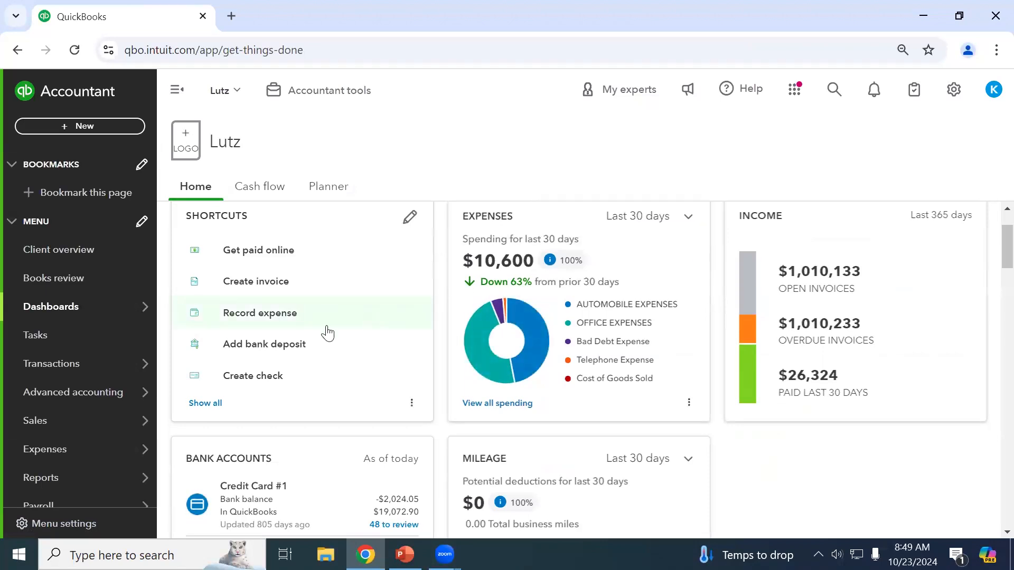
{"action": "scroll", "coordinate": [328, 333], "scroll_direction": "up", "scroll_amount": 2}
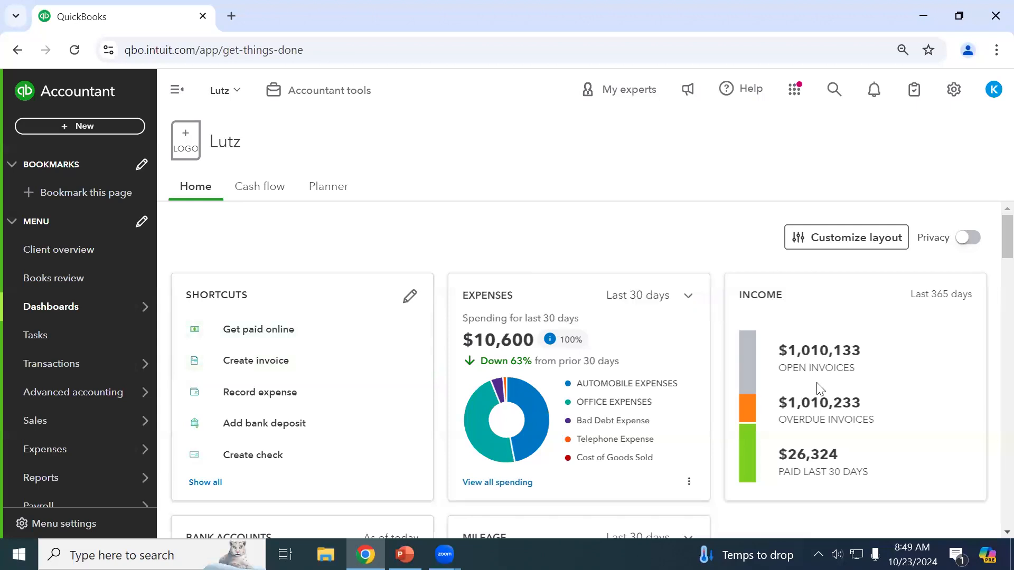
{"action": "scroll", "coordinate": [973, 478], "scroll_direction": "down", "scroll_amount": 2}
{"action": "scroll", "coordinate": [967, 511], "scroll_direction": "down", "scroll_amount": 5}
{"action": "scroll", "coordinate": [967, 510], "scroll_direction": "up", "scroll_amount": 6}
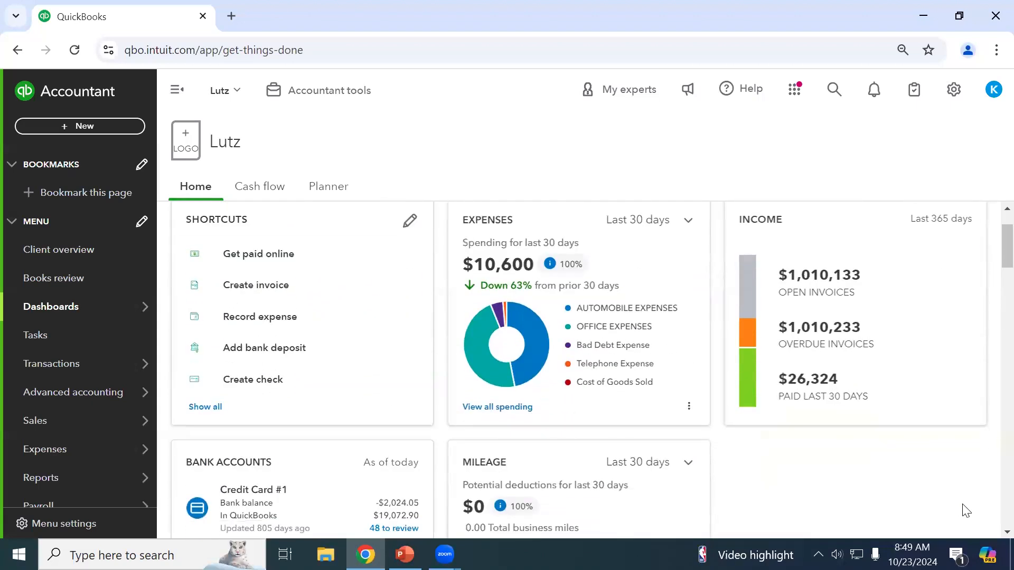
{"action": "scroll", "coordinate": [967, 511], "scroll_direction": "up", "scroll_amount": 1}
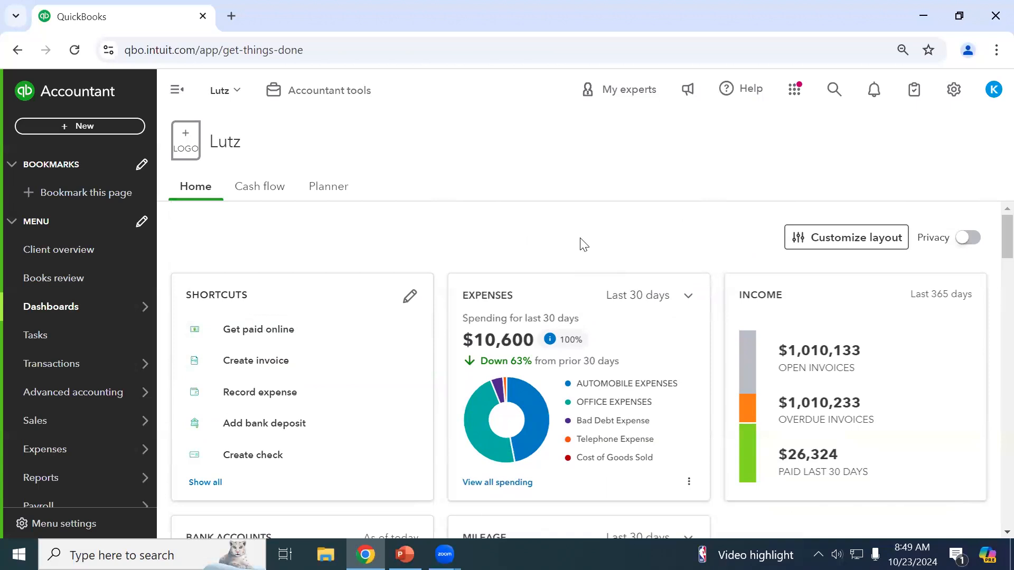
Open the client overview, collapse Banking Activity, toggle Company Setup, and switch to Business view.
{"action": "left_click", "coordinate": [60, 250]}
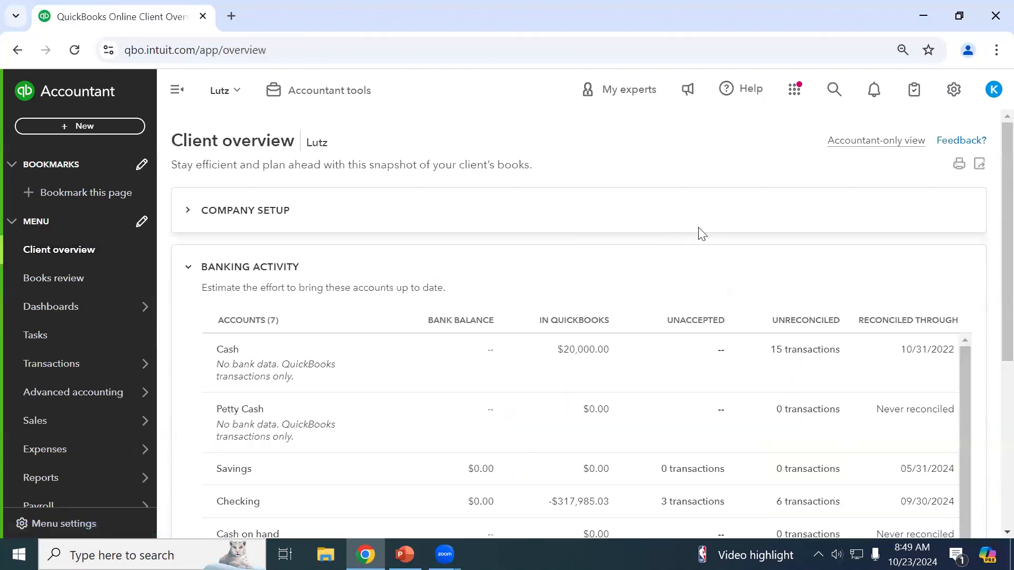
{"action": "left_click", "coordinate": [188, 269]}
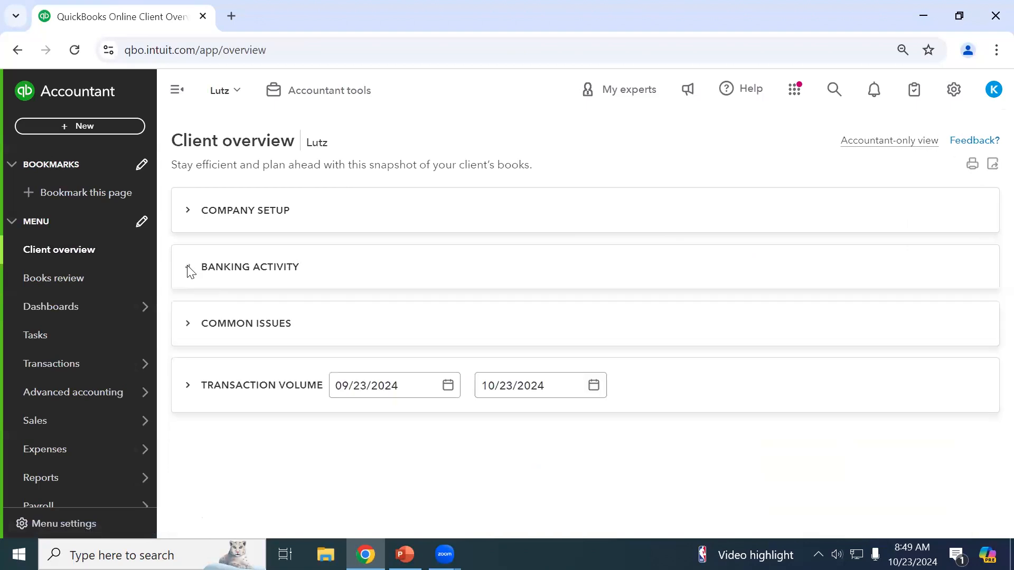
{"action": "left_click", "coordinate": [188, 211]}
{"action": "left_click", "coordinate": [188, 211]}
{"action": "left_click", "coordinate": [954, 89]}
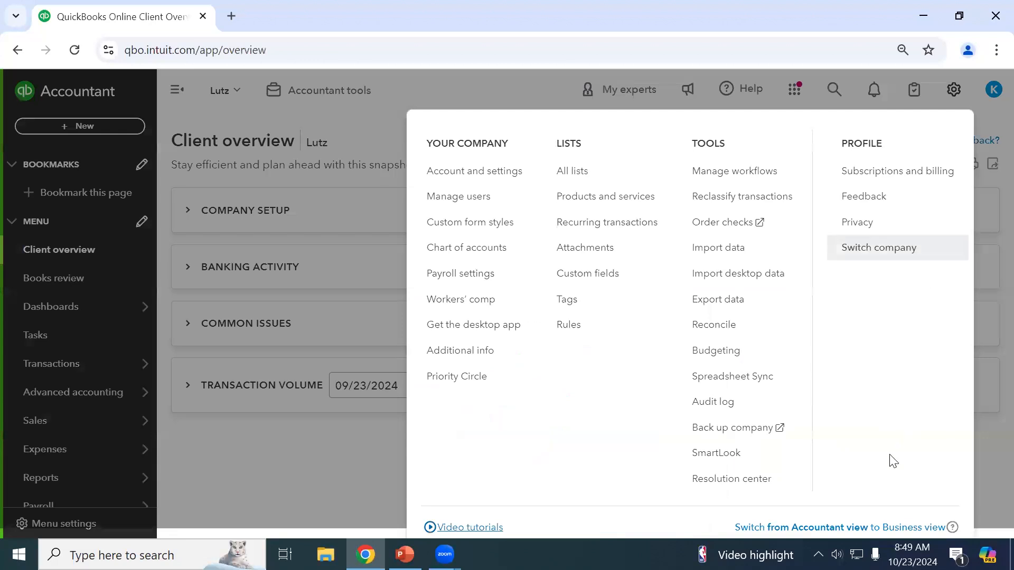
{"action": "left_click", "coordinate": [832, 527]}
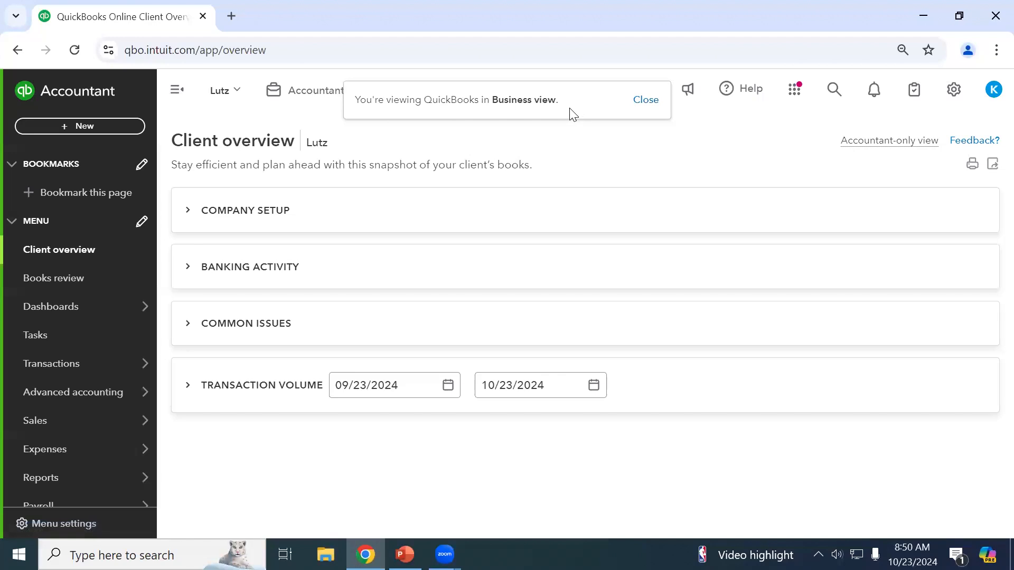
Return to the Home dashboard, scroll down to Profit & Loss and back, then open Reports.
{"action": "left_click", "coordinate": [68, 310]}
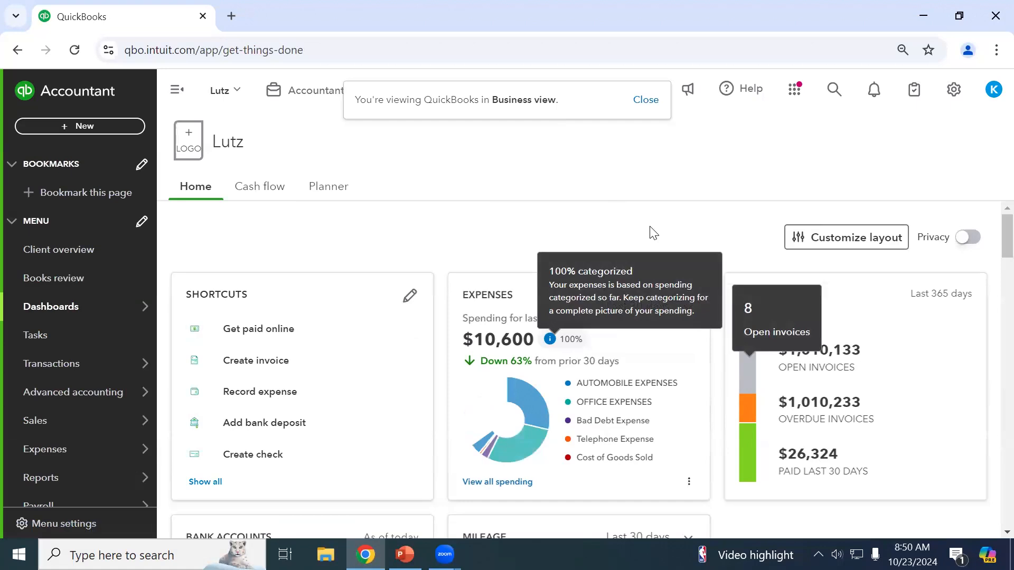
{"action": "scroll", "coordinate": [812, 455], "scroll_direction": "down", "scroll_amount": 2}
{"action": "scroll", "coordinate": [812, 455], "scroll_direction": "down", "scroll_amount": 7}
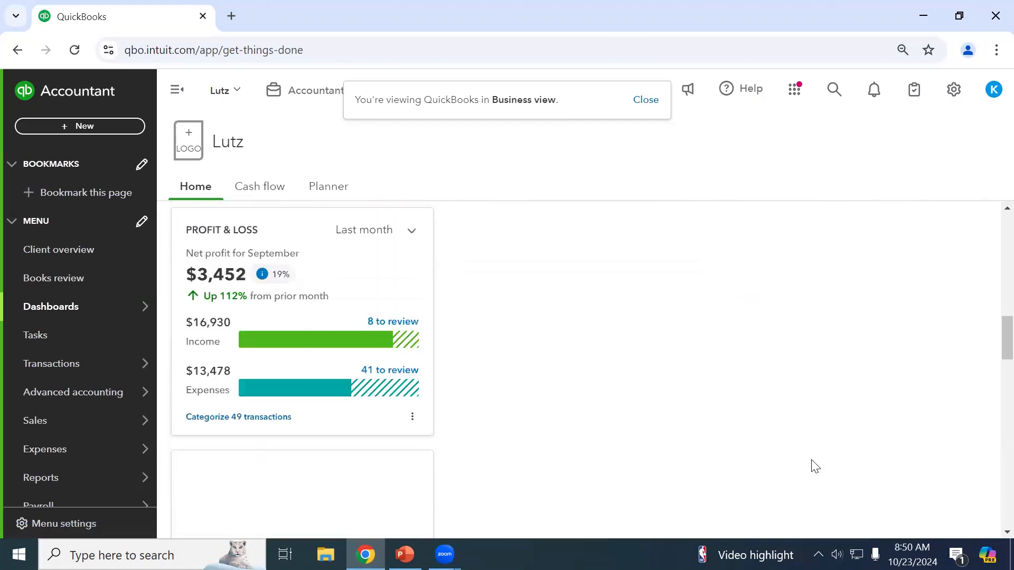
{"action": "scroll", "coordinate": [813, 464], "scroll_direction": "up", "scroll_amount": 9}
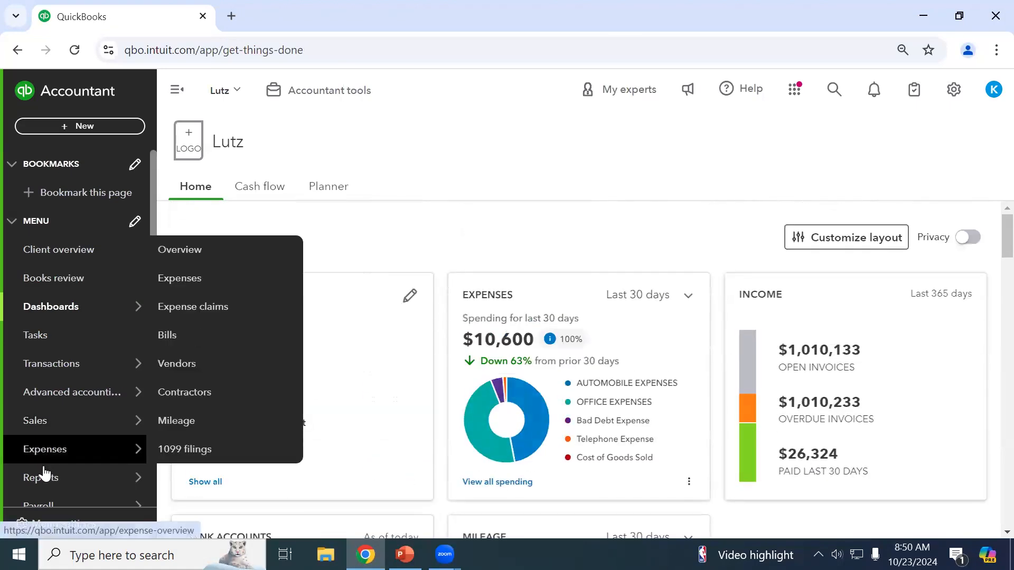
{"action": "left_click", "coordinate": [42, 478]}
Search reports for 'company', backspace it away, and open the Performance center charts.
{"action": "left_click", "coordinate": [766, 276]}
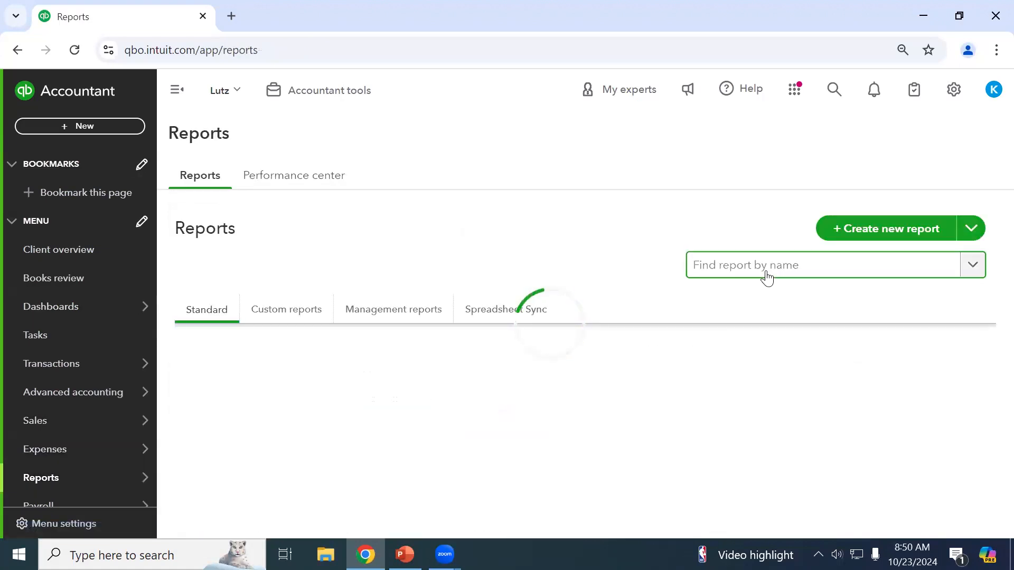
{"action": "type", "text": "company"}
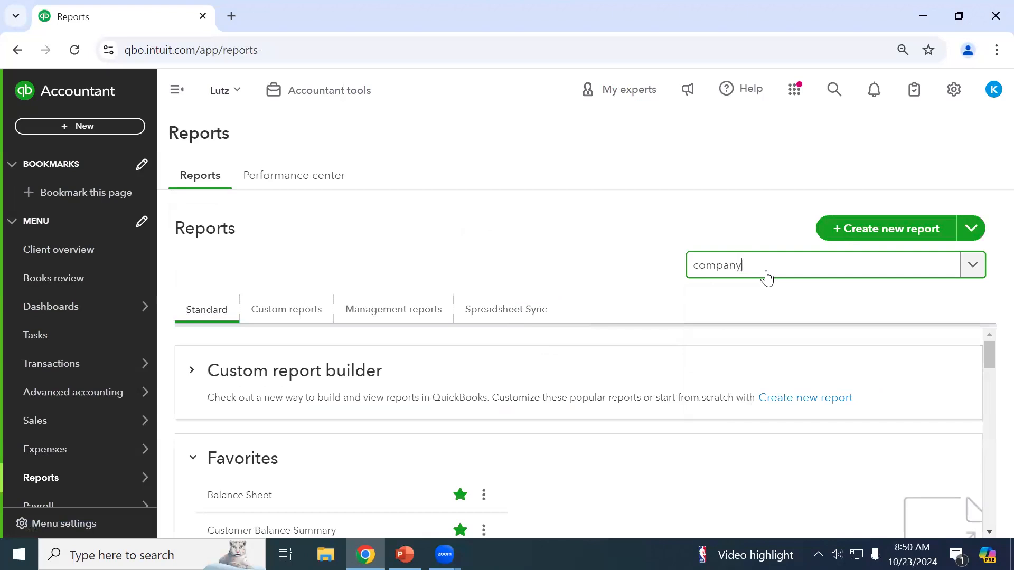
{"action": "key", "text": "BackSpace"}
{"action": "key", "text": "BackSpace"}
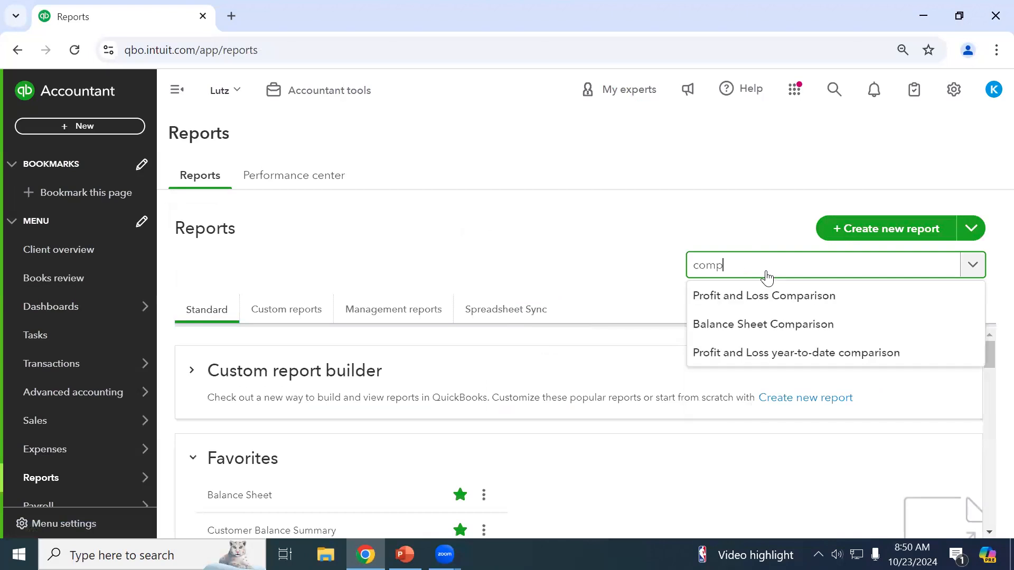
{"action": "key", "text": "BackSpace"}
{"action": "key", "text": "BackSpace"}
{"action": "key", "text": "BackSpace"}
{"action": "key", "text": "BackSpace"}
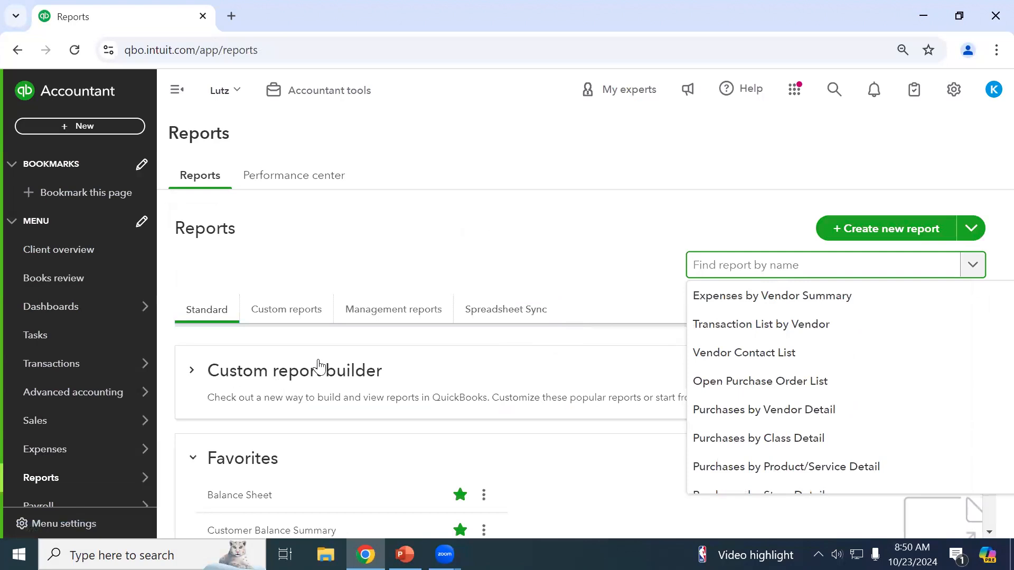
{"action": "left_click", "coordinate": [291, 178]}
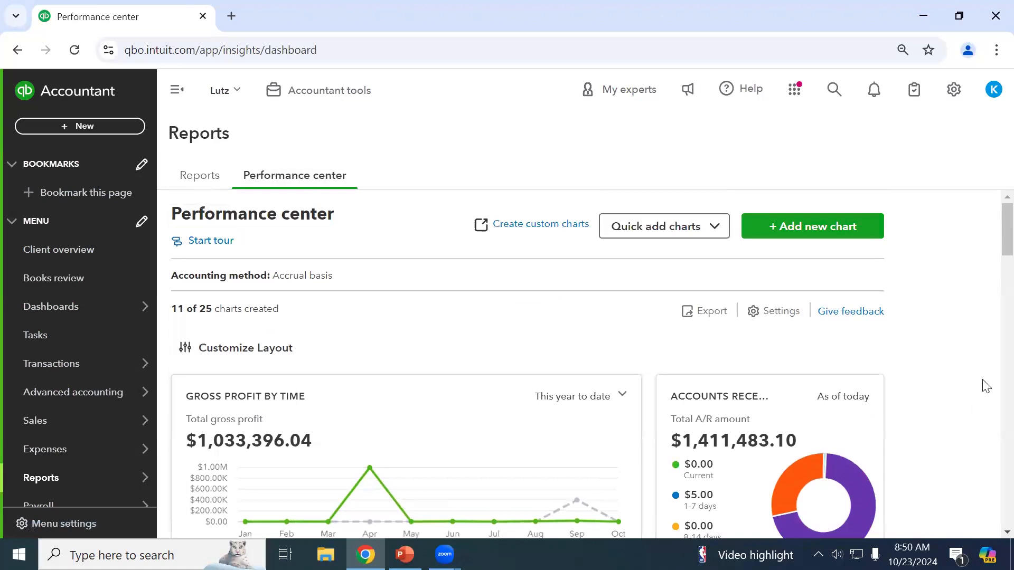
{"action": "scroll", "coordinate": [986, 386], "scroll_direction": "down", "scroll_amount": 6}
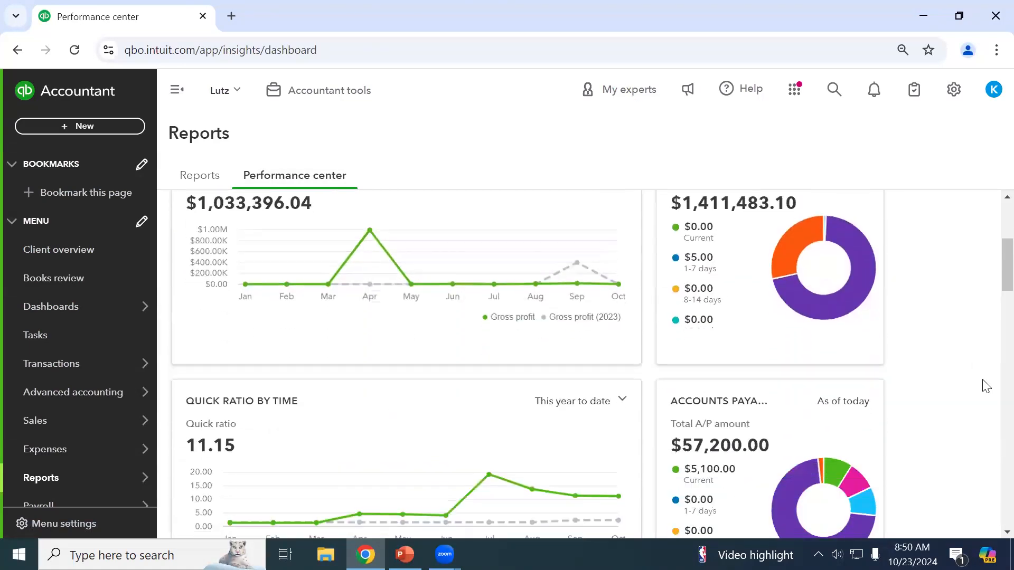
{"action": "scroll", "coordinate": [986, 386], "scroll_direction": "up", "scroll_amount": 6}
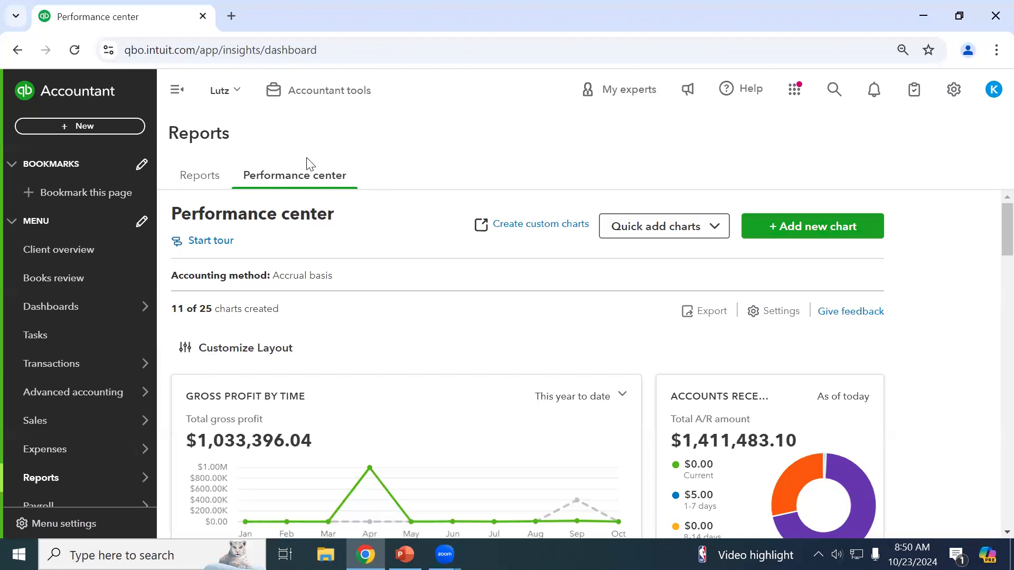
{"action": "scroll", "coordinate": [729, 317], "scroll_direction": "down", "scroll_amount": 2}
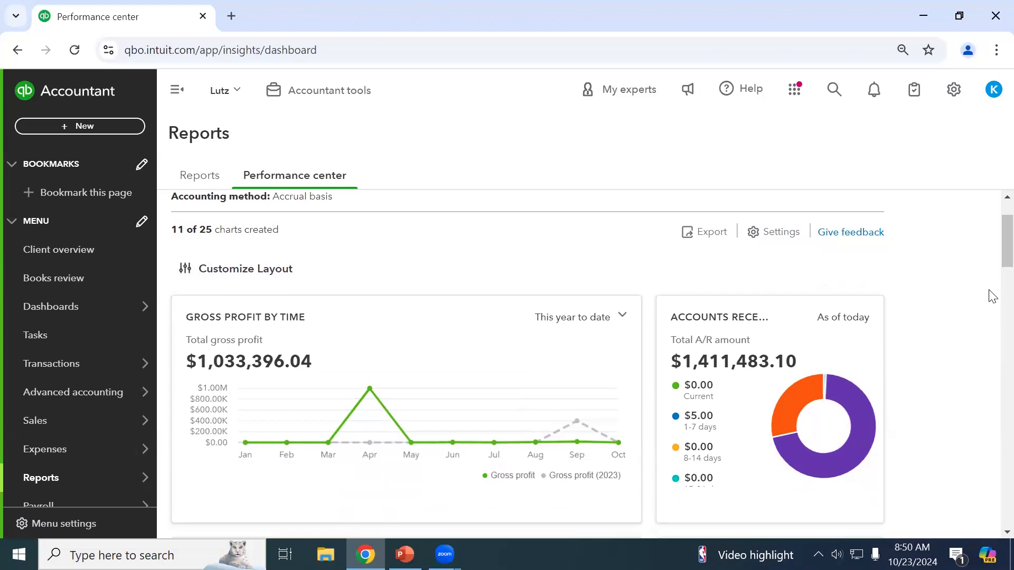
{"action": "scroll", "coordinate": [992, 336], "scroll_direction": "down", "scroll_amount": 2}
{"action": "scroll", "coordinate": [992, 336], "scroll_direction": "up", "scroll_amount": 4}
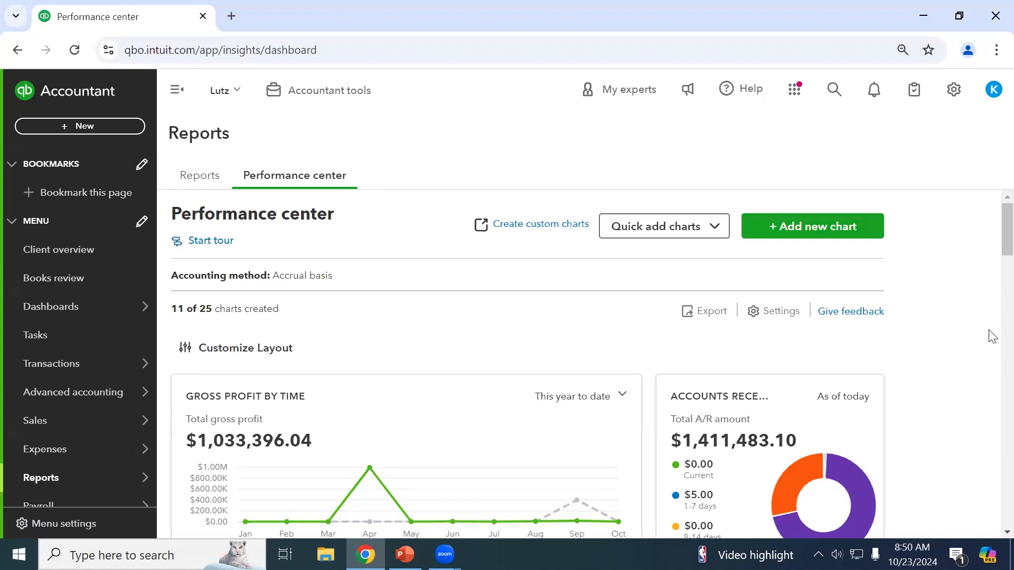
{"action": "scroll", "coordinate": [992, 337], "scroll_direction": "down", "scroll_amount": 2}
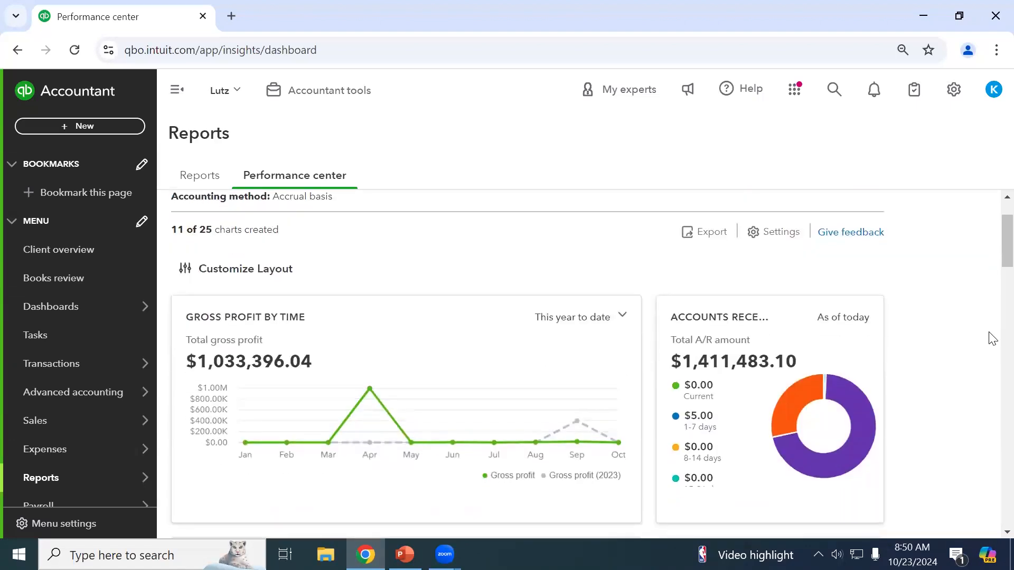
{"action": "scroll", "coordinate": [991, 338], "scroll_direction": "down", "scroll_amount": 2}
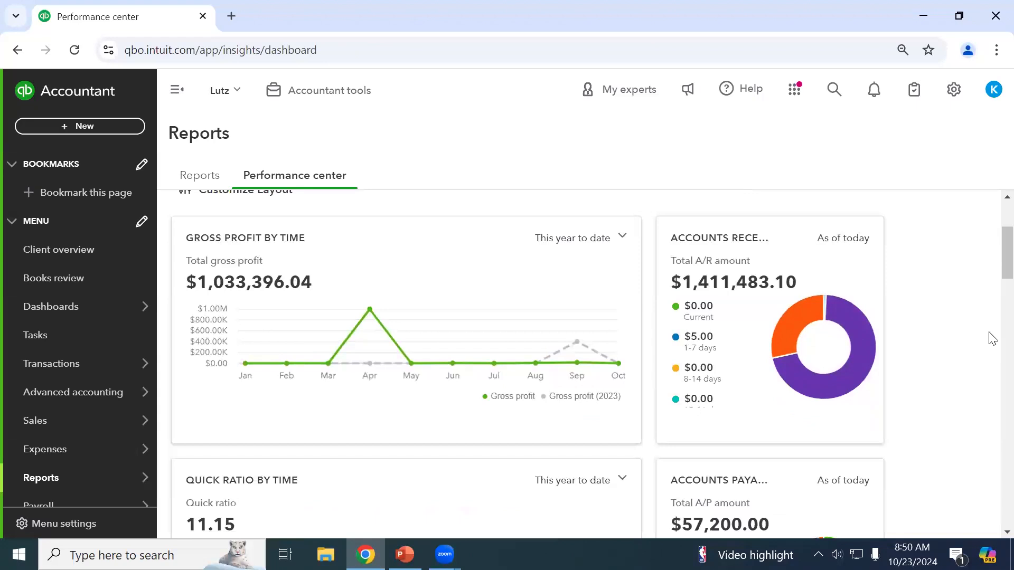
{"action": "scroll", "coordinate": [991, 338], "scroll_direction": "down", "scroll_amount": 10}
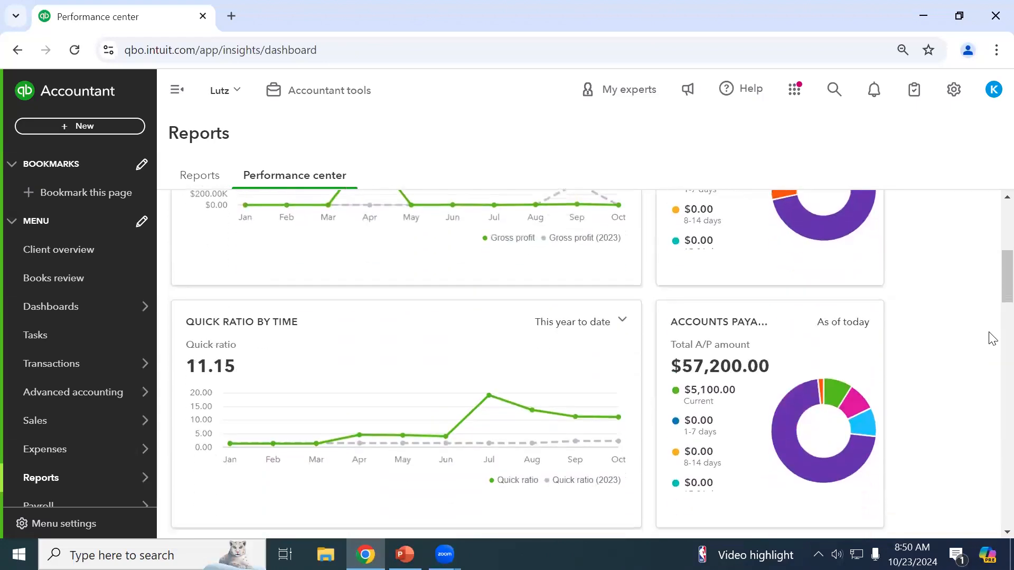
{"action": "scroll", "coordinate": [992, 338], "scroll_direction": "down", "scroll_amount": 17}
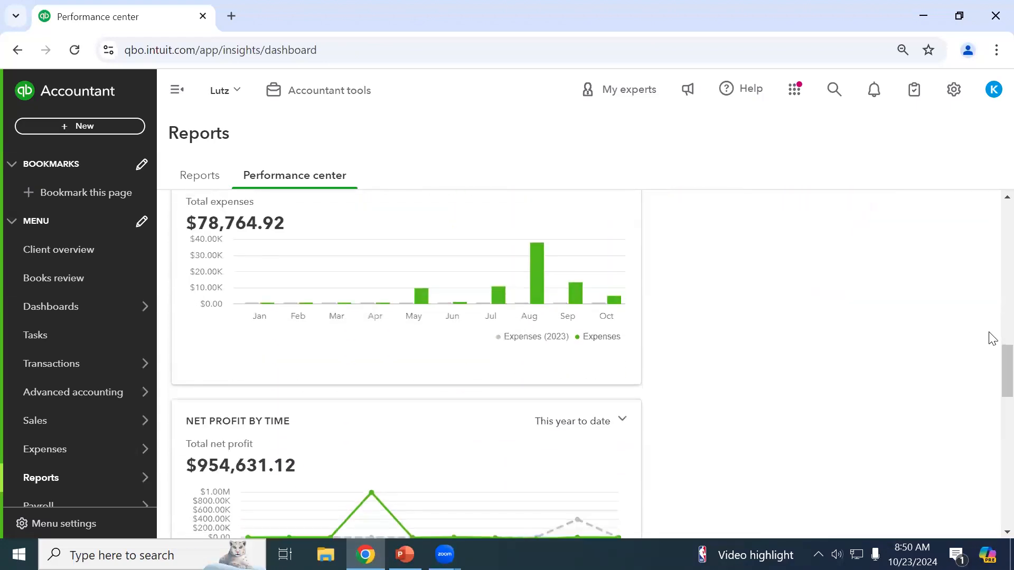
{"action": "scroll", "coordinate": [991, 338], "scroll_direction": "down", "scroll_amount": 12}
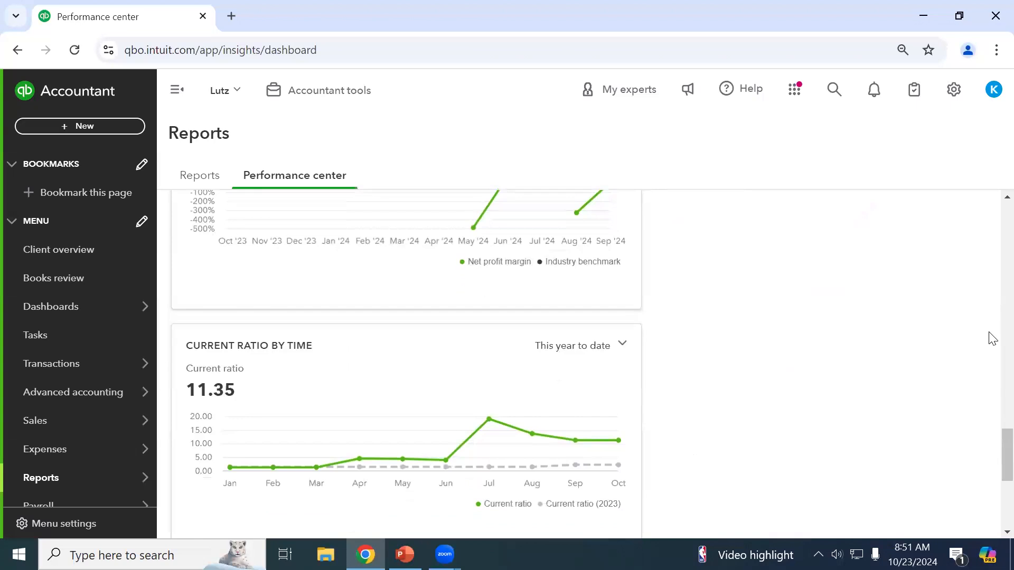
{"action": "scroll", "coordinate": [990, 338], "scroll_direction": "up", "scroll_amount": 12}
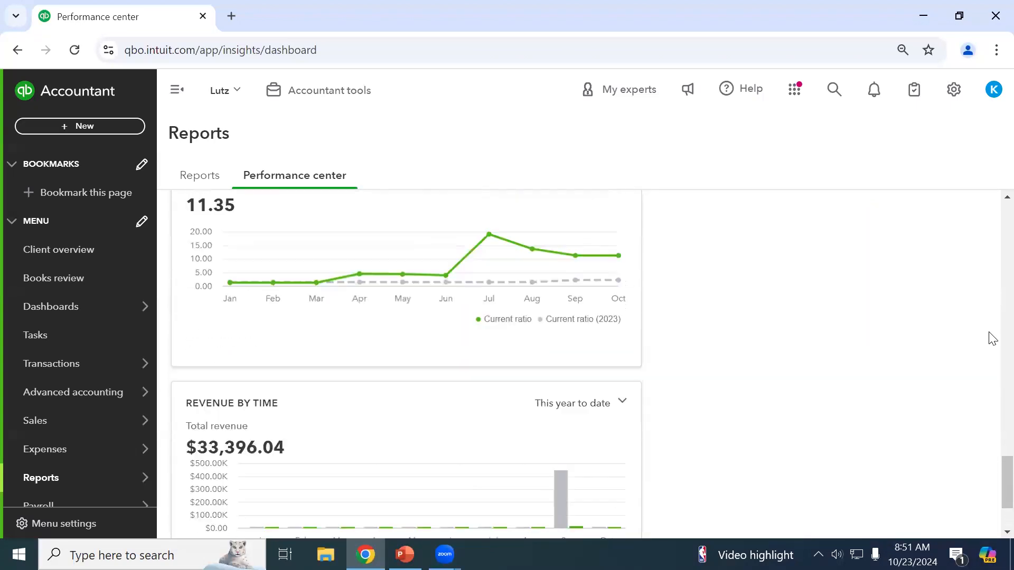
{"action": "scroll", "coordinate": [957, 366], "scroll_direction": "up", "scroll_amount": 12}
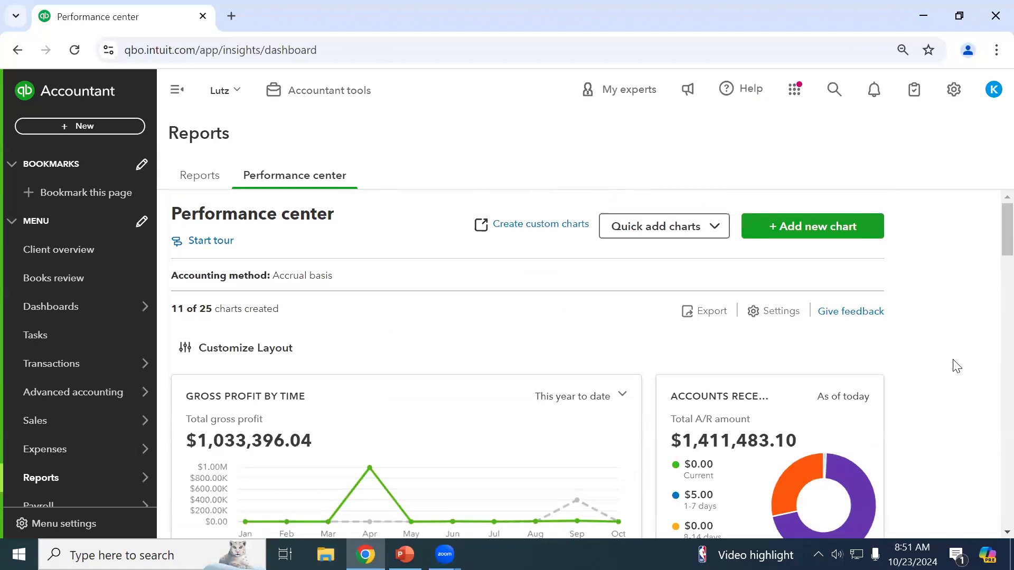
{"action": "scroll", "coordinate": [957, 366], "scroll_direction": "down", "scroll_amount": 2}
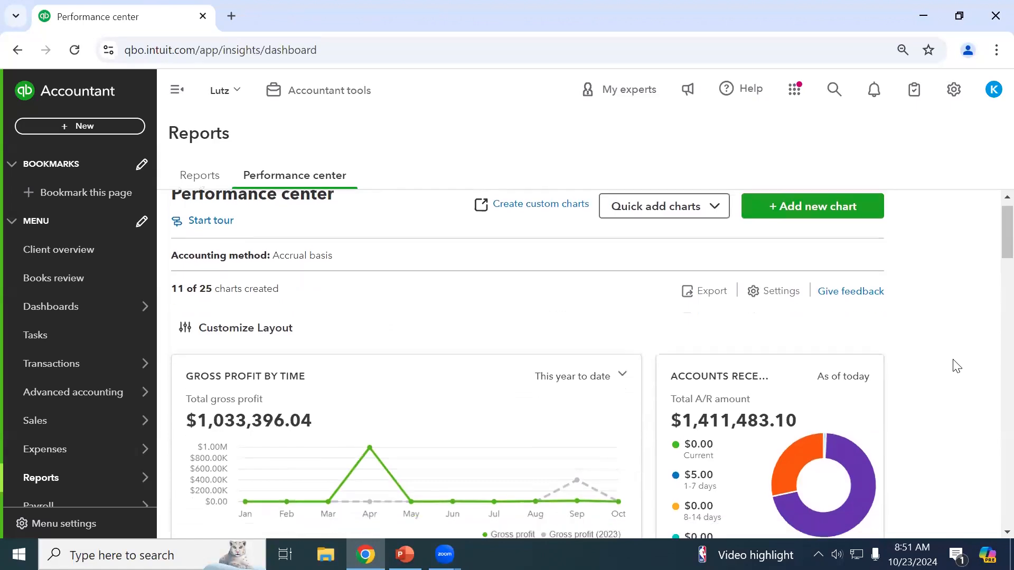
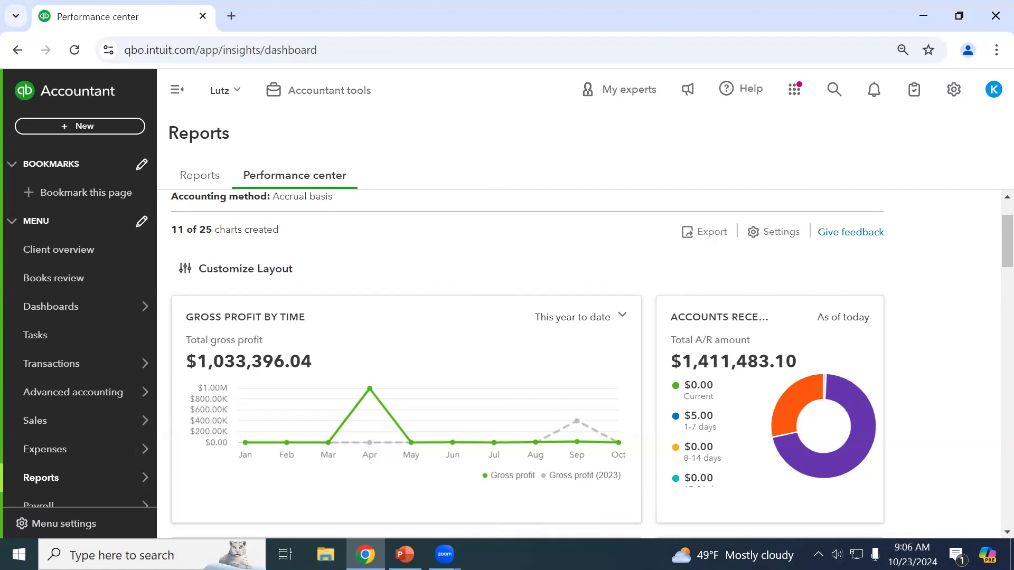
{"action": "mouse_move", "coordinate": [444, 554]}
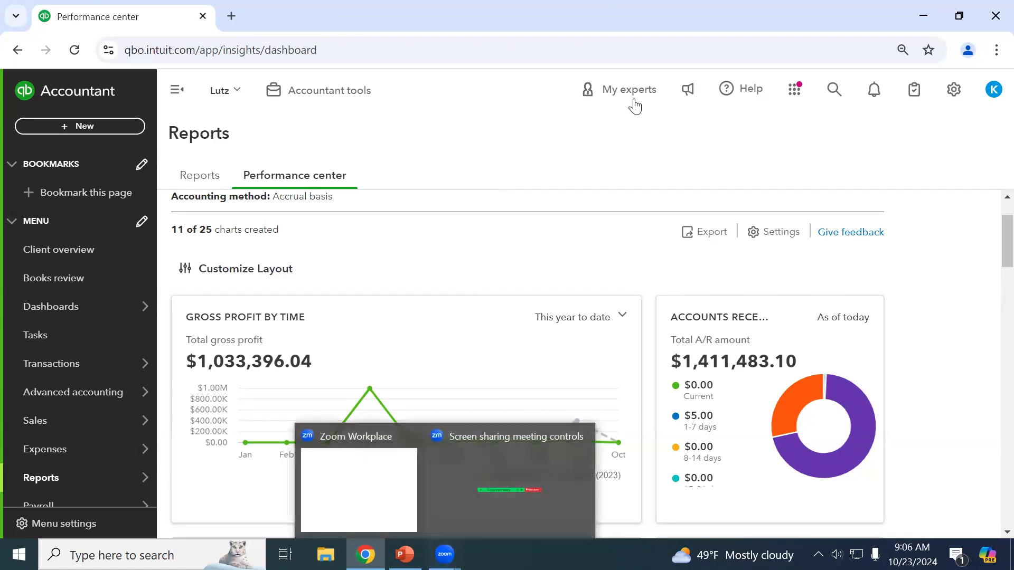